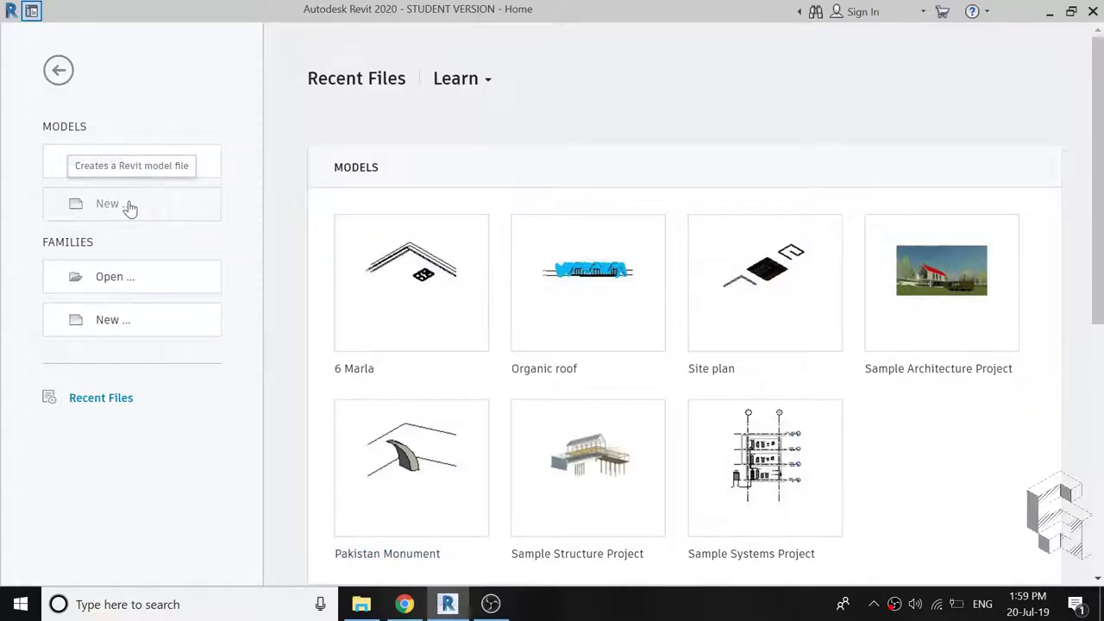
# Create a new project from the Architectural Template.
pyautogui.click(129, 208)
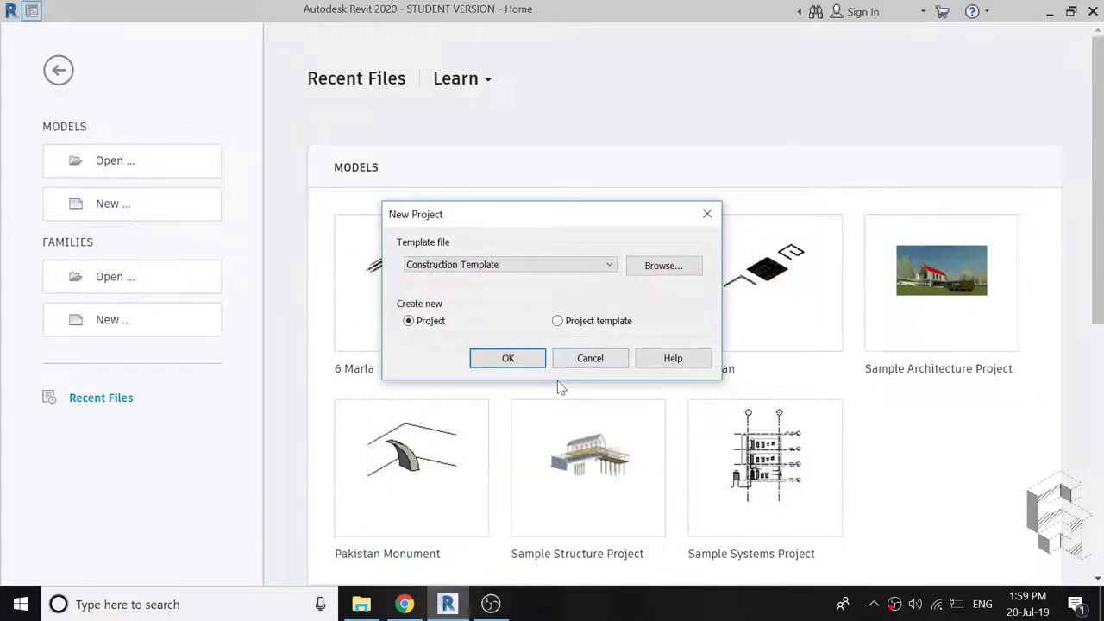
pyautogui.click(573, 269)
pyautogui.click(559, 298)
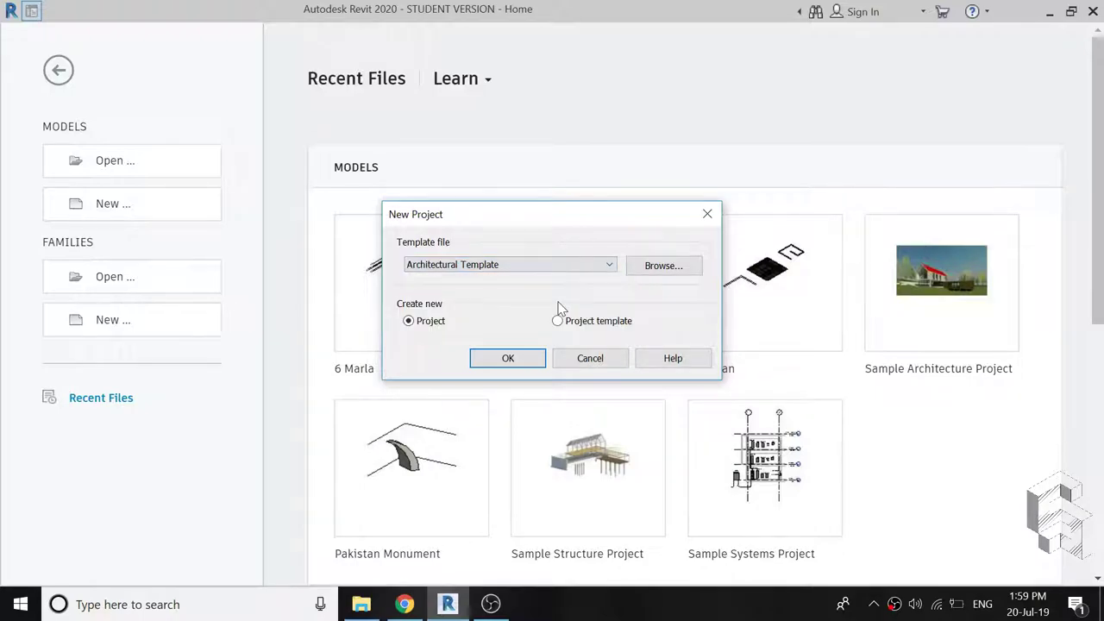
pyautogui.click(523, 365)
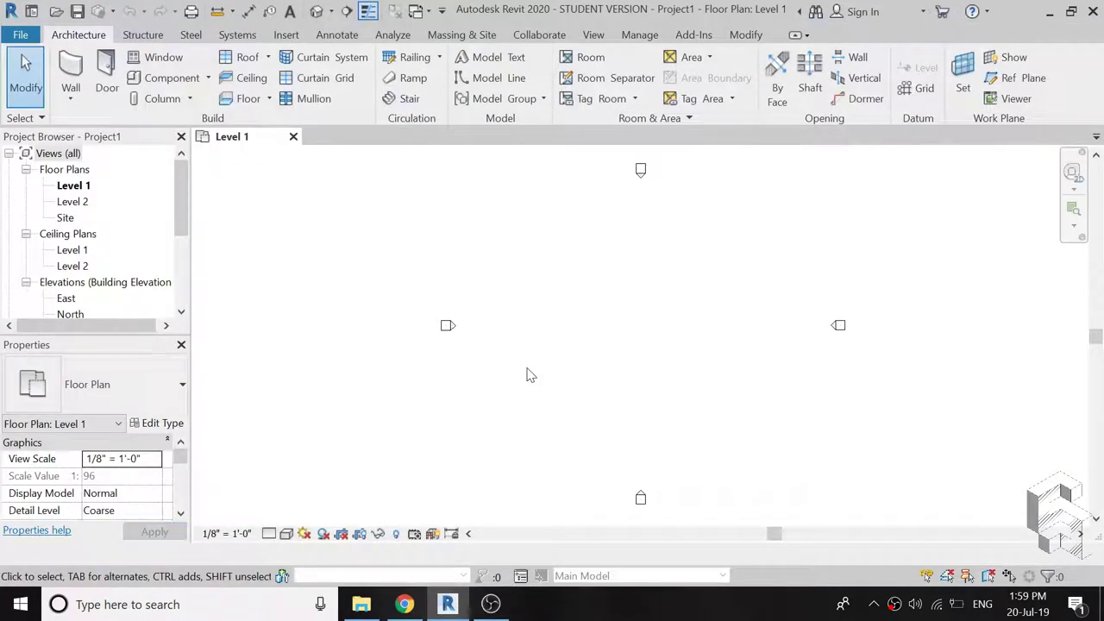
# Start an in-place conceptual mass and accept the name Mass 1.
pyautogui.click(448, 36)
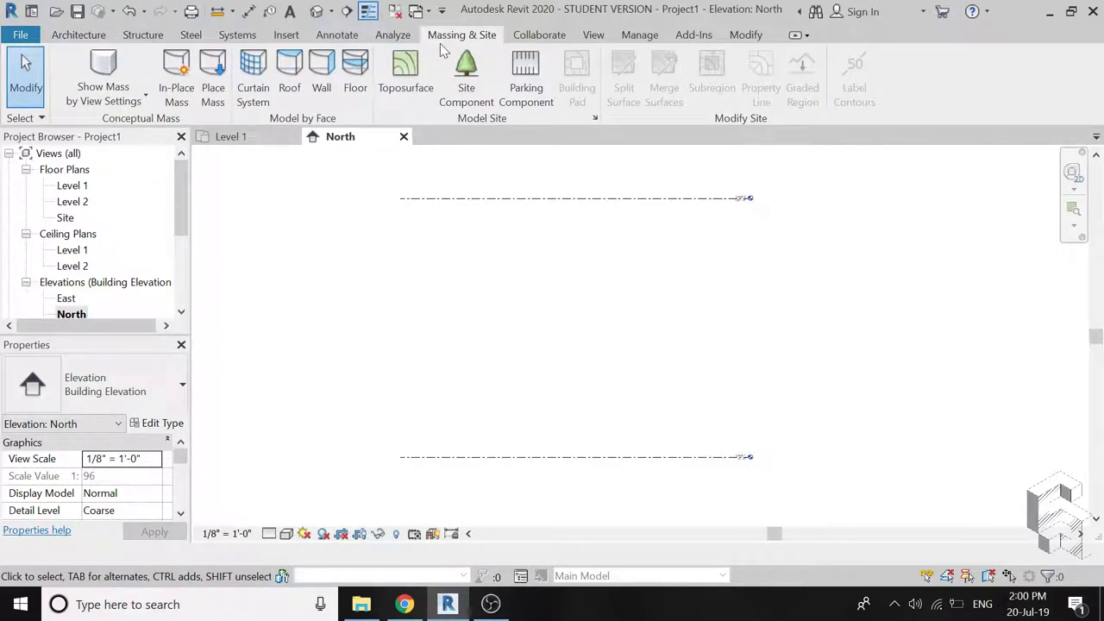
pyautogui.click(176, 73)
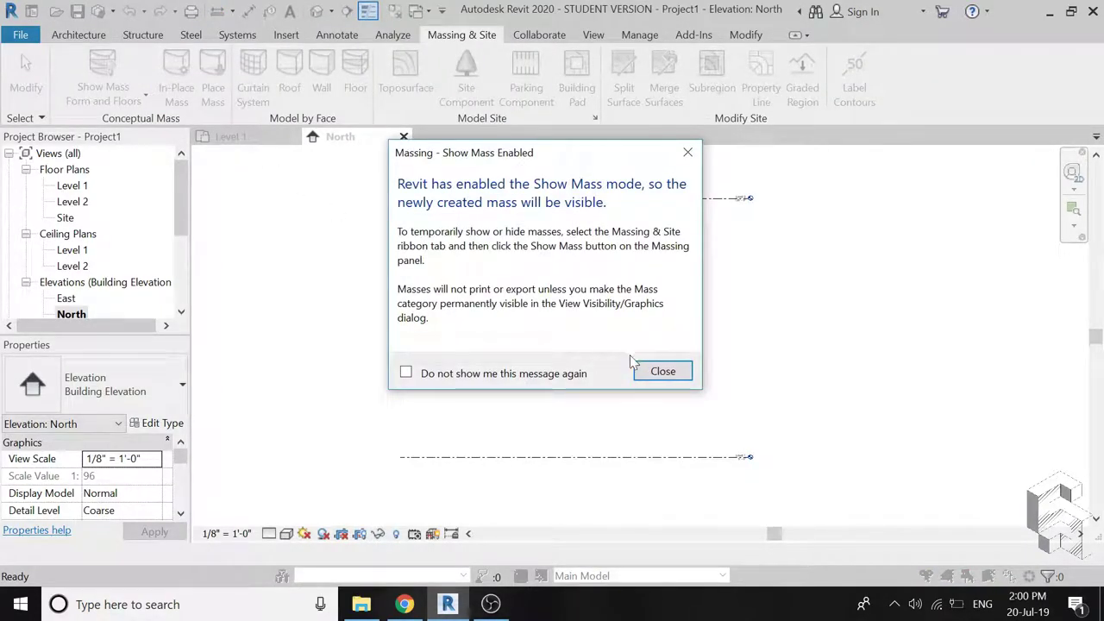
pyautogui.click(662, 371)
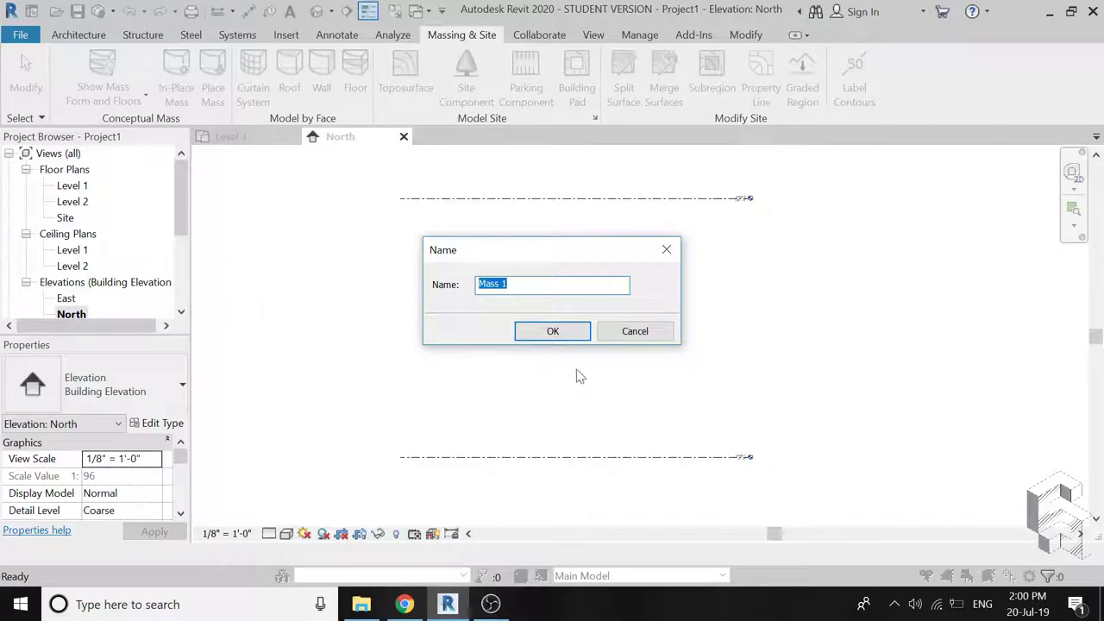
pyautogui.click(552, 330)
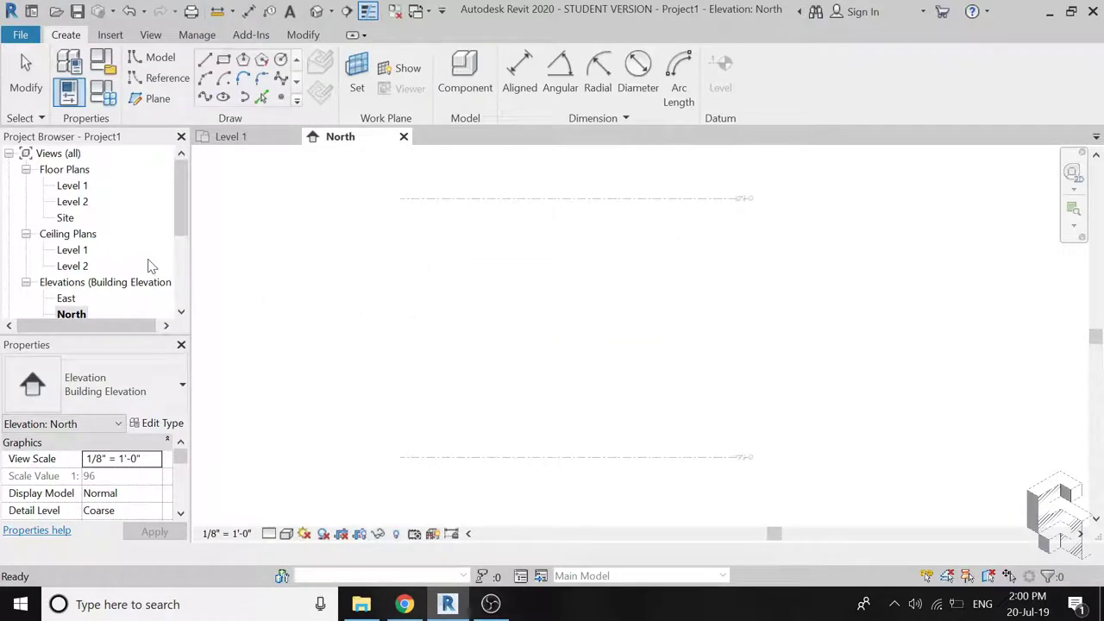
pyautogui.scroll(-1, 106, 281)
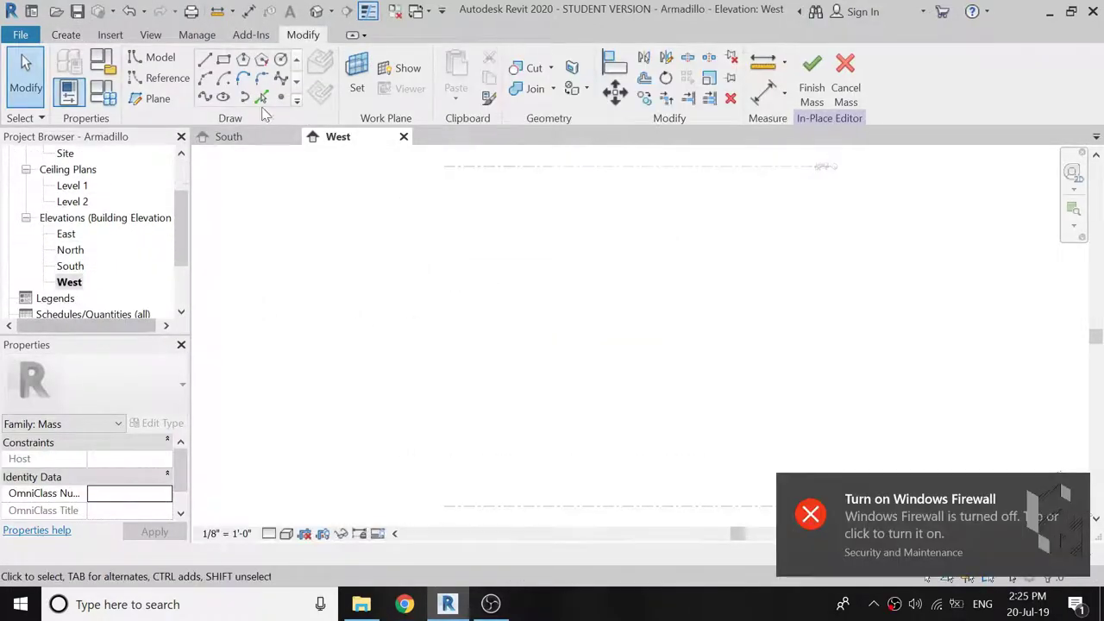
# Insert the Armadillo-Glasgow-1.jpg image and place it in the West elevation.
pyautogui.click(115, 36)
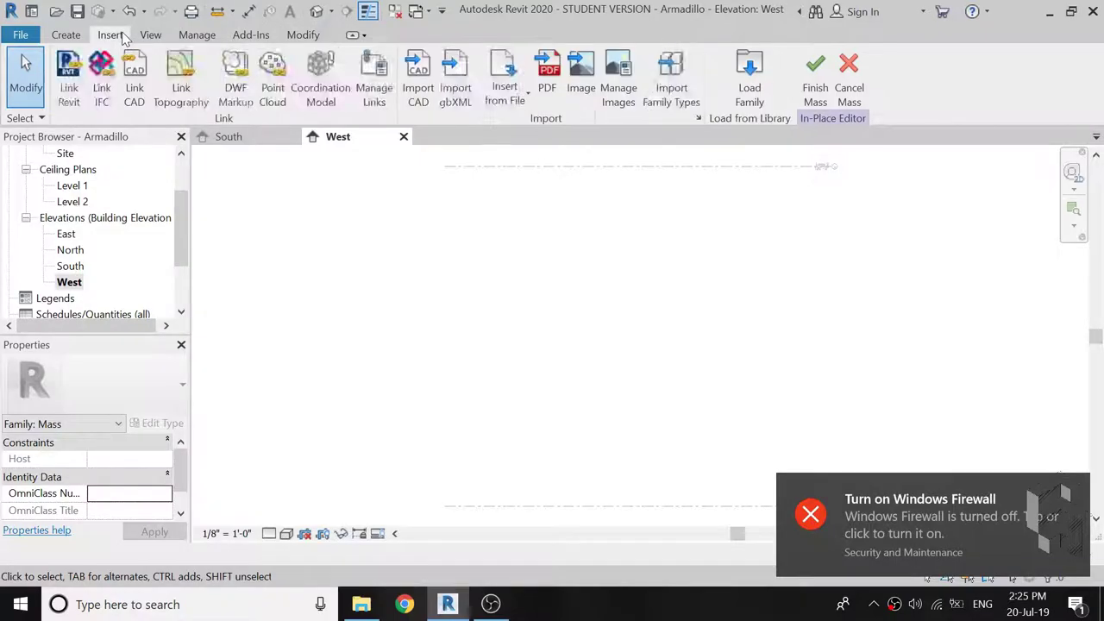
pyautogui.click(575, 89)
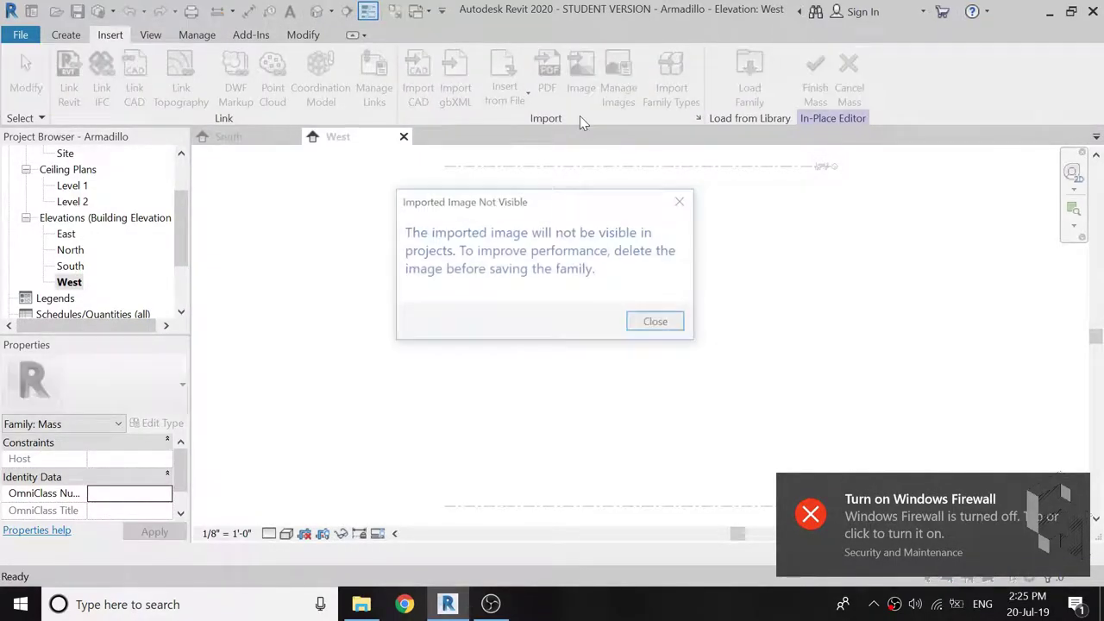
pyautogui.click(659, 326)
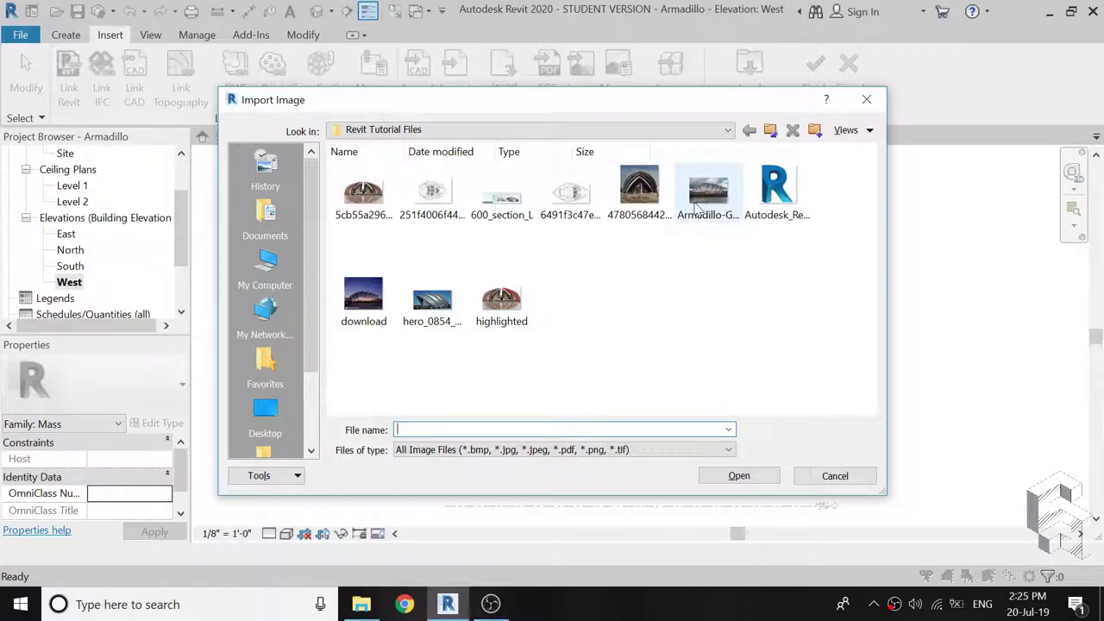
pyautogui.click(708, 192)
pyautogui.click(740, 476)
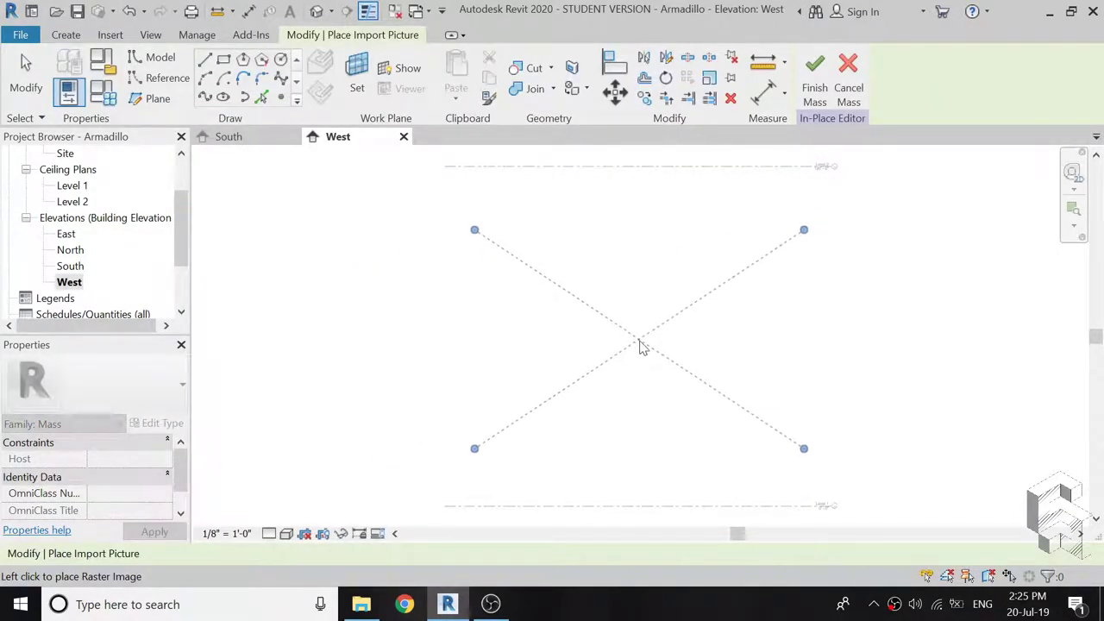
pyautogui.click(639, 343)
# Enlarge the photo to about 396 feet wide.
pyautogui.scroll(-2, 515, 319)
pyautogui.scroll(-2, 535, 282)
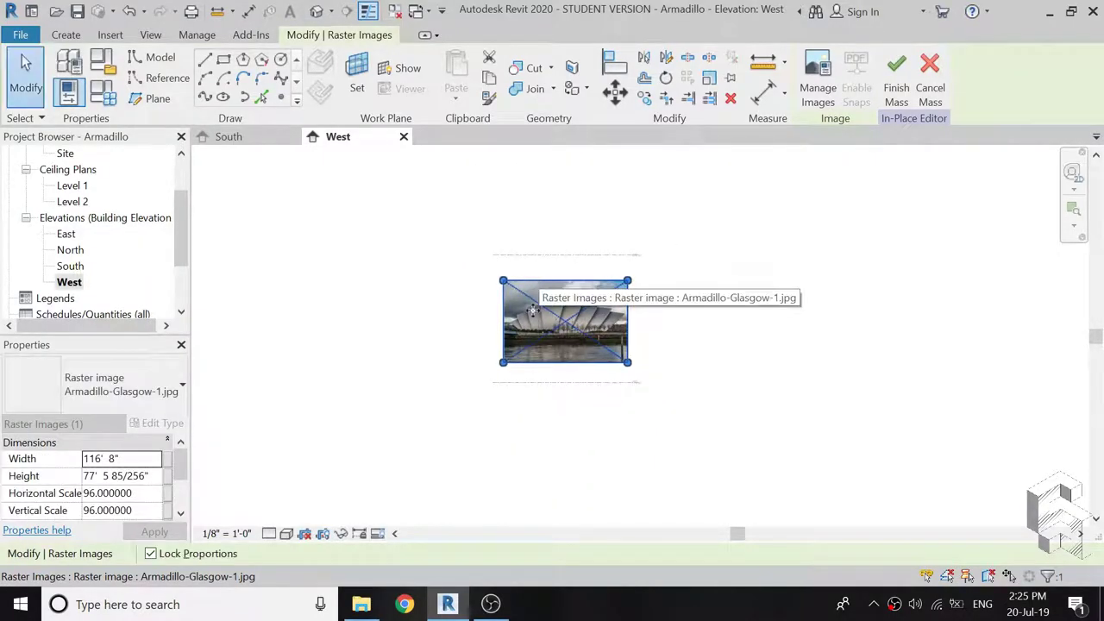
pyautogui.moveTo(500, 369); pyautogui.dragTo(394, 434)
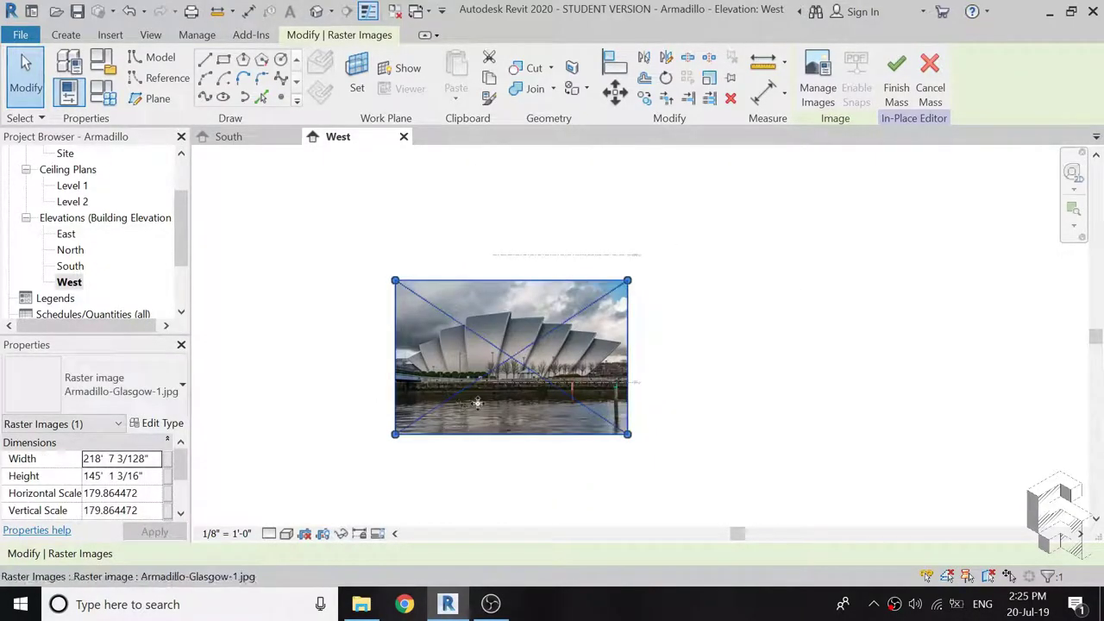
pyautogui.moveTo(505, 380)
pyautogui.mouseDown()
pyautogui.moveTo(558, 367)
pyautogui.moveTo(517, 328)
pyautogui.mouseUp()
pyautogui.scroll(2, 518, 328)
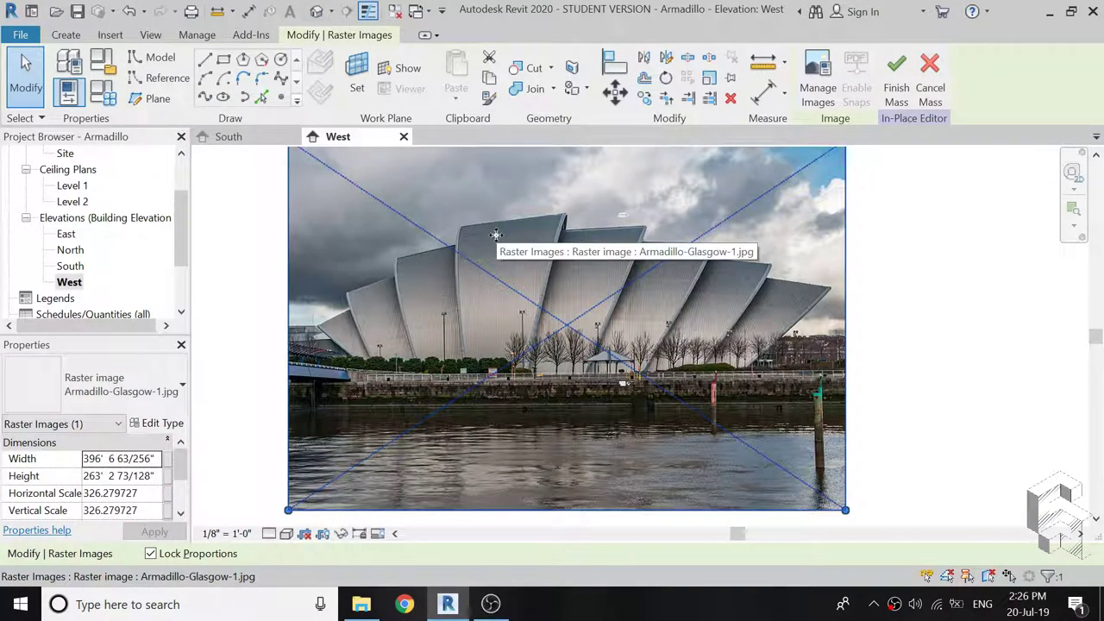
# Draw two angled reference planes along the right shells' edges.
pyautogui.click(157, 100)
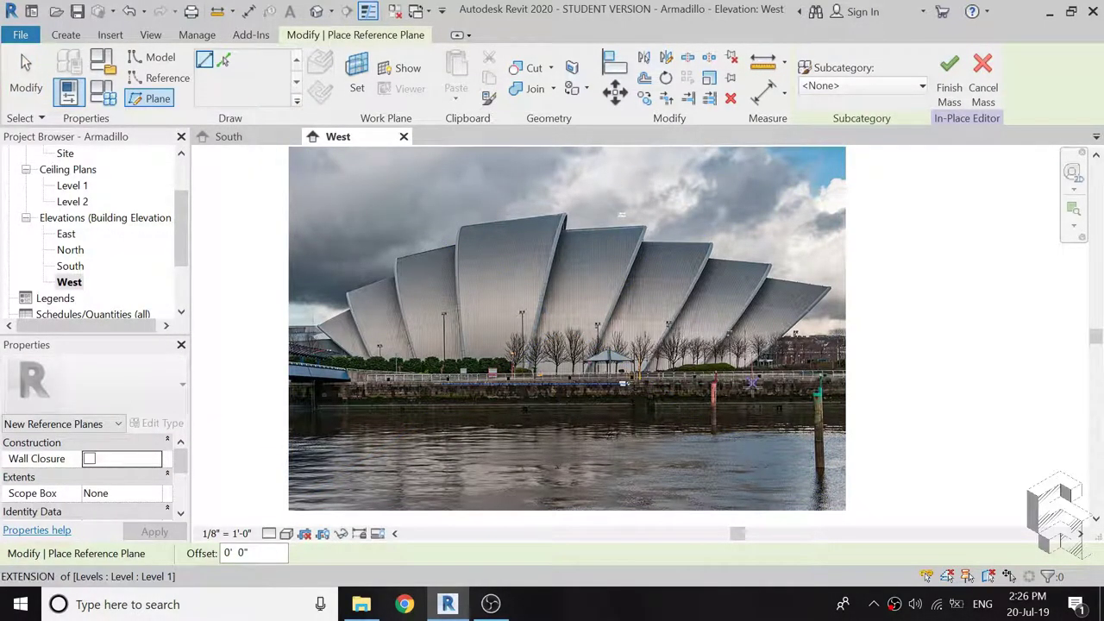
pyautogui.scroll(2, 757, 378)
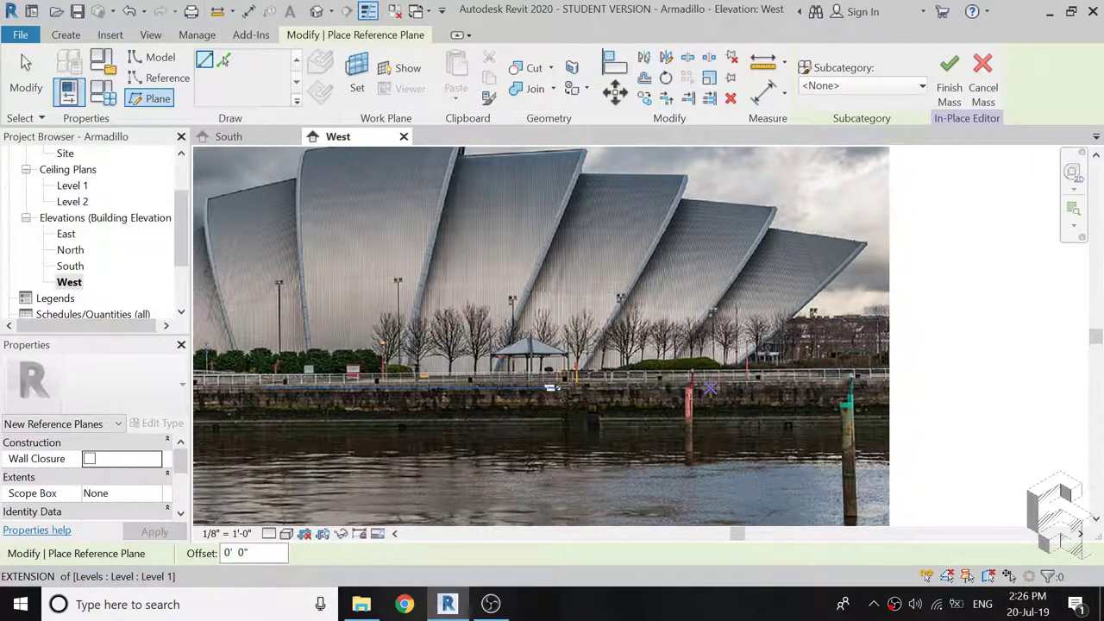
pyautogui.click(710, 389)
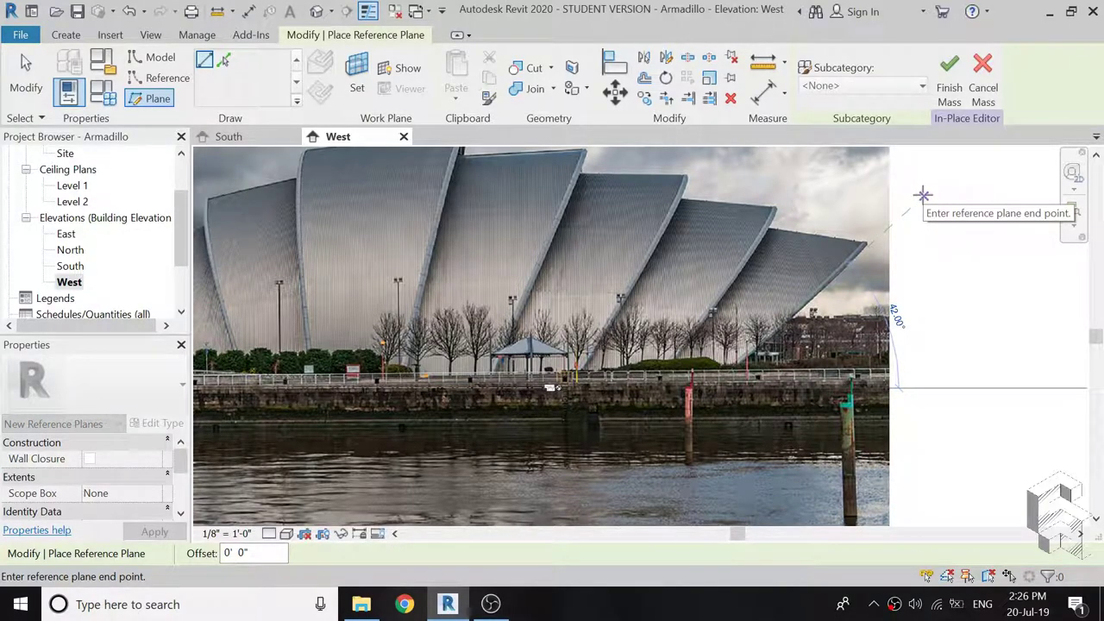
pyautogui.click(922, 195)
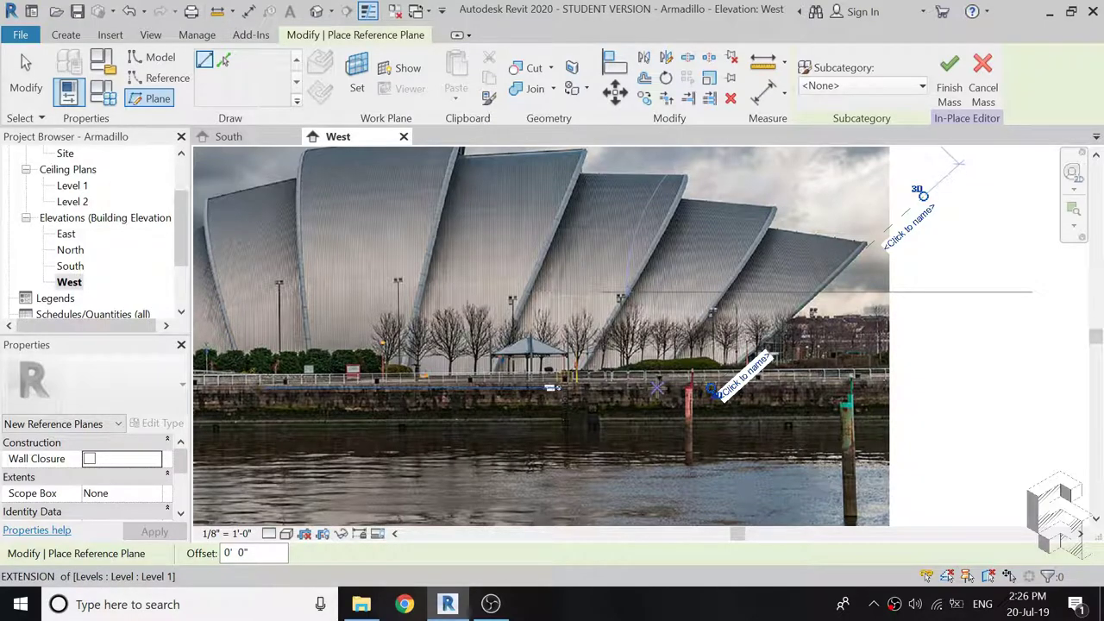
pyautogui.click(850, 381)
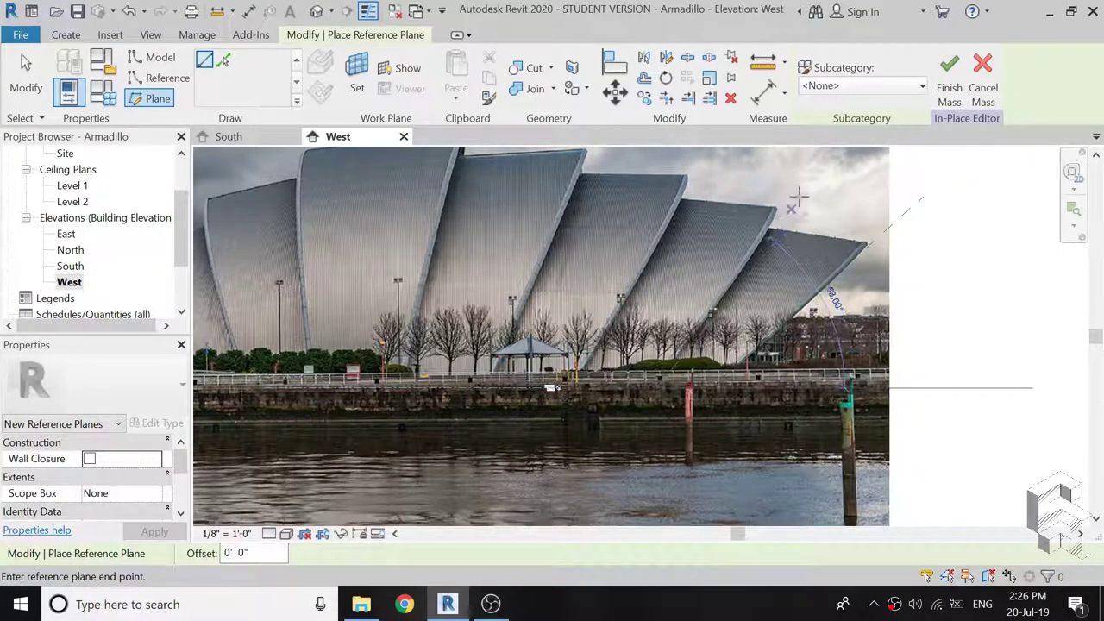
pyautogui.click(817, 156)
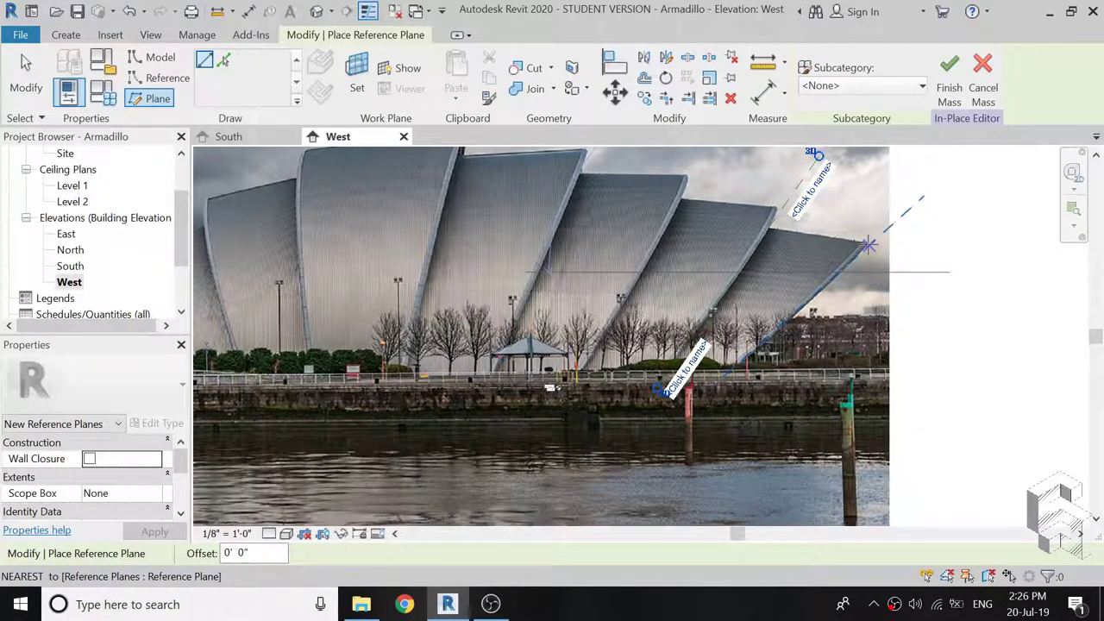
# Draw two horizontal reference planes at the rightmost shell's tip.
pyautogui.click(867, 247)
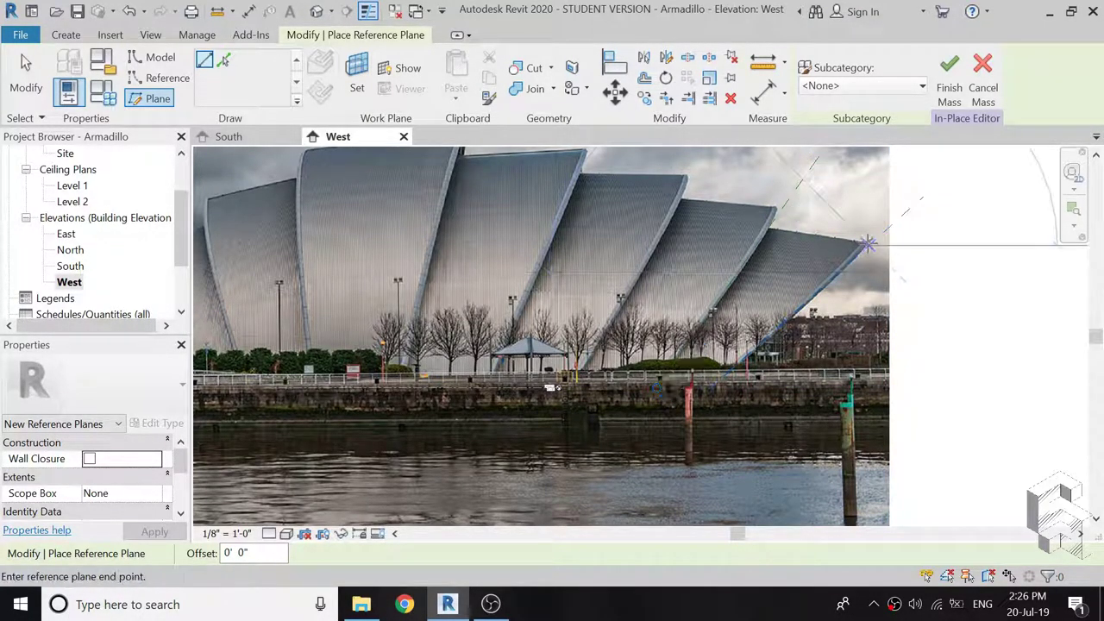
pyautogui.click(988, 246)
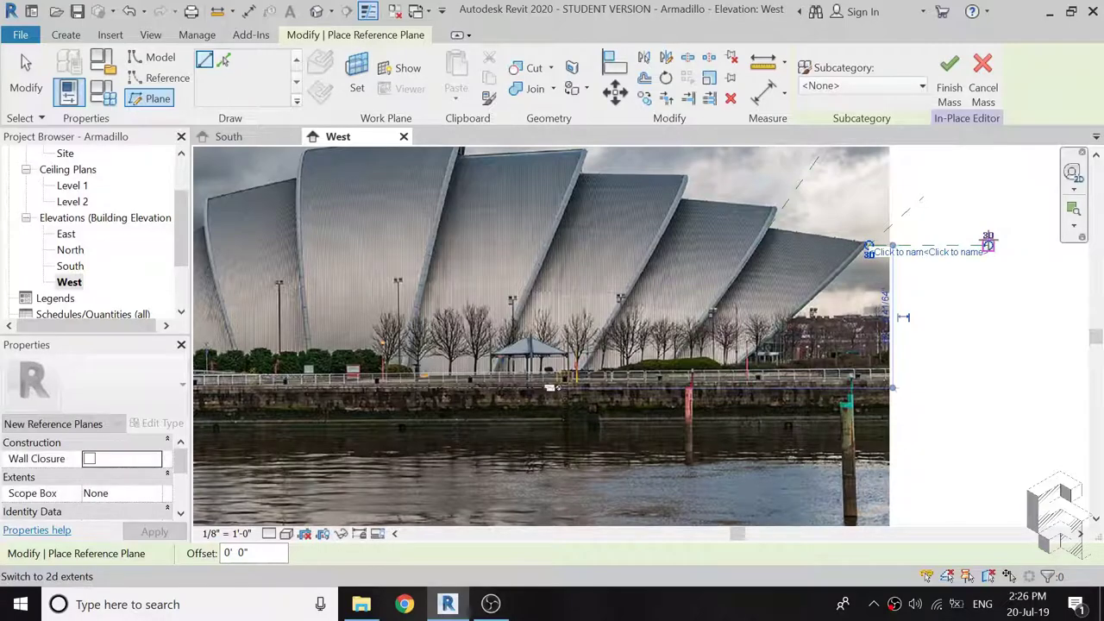
pyautogui.click(770, 227)
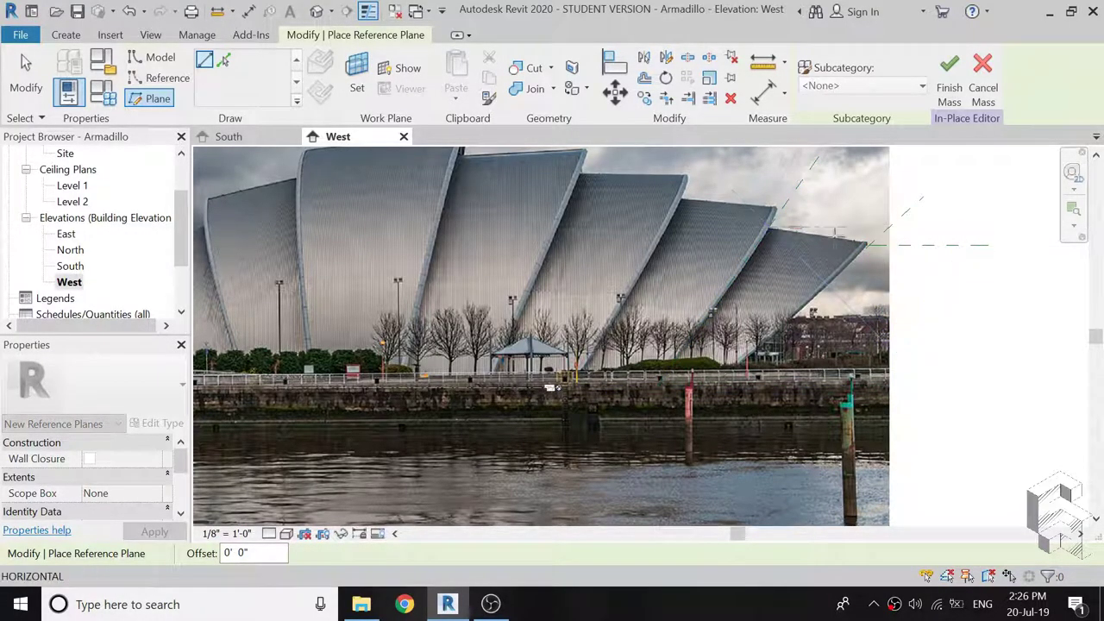
pyautogui.click(999, 224)
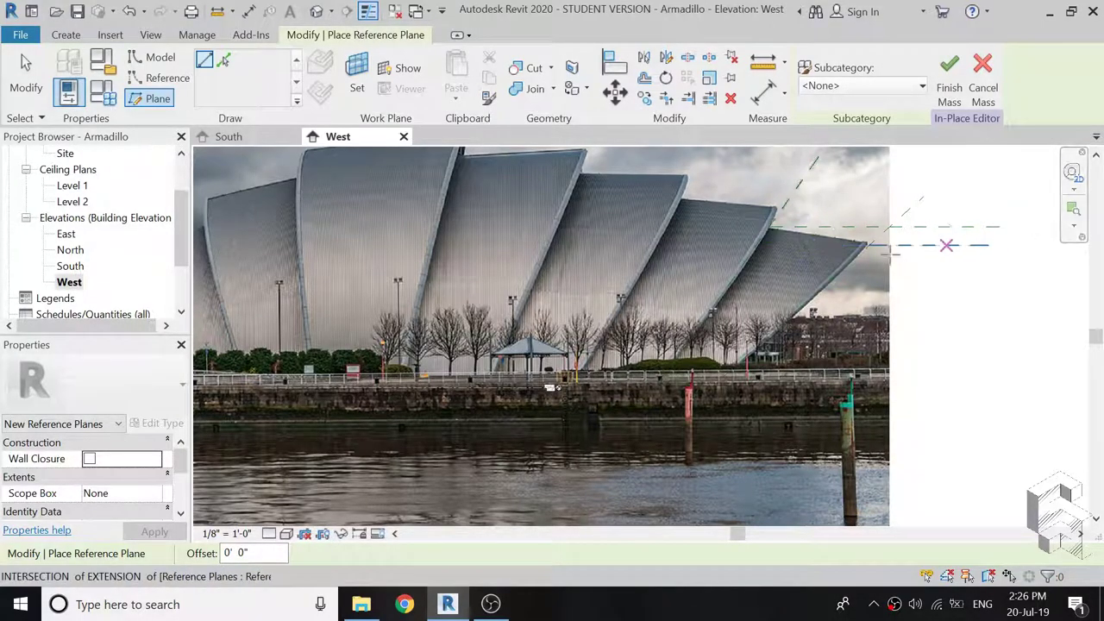
# Name the two diagonal reference planes 1 and 2.
pyautogui.scroll(3, 877, 254)
pyautogui.press('Escape')
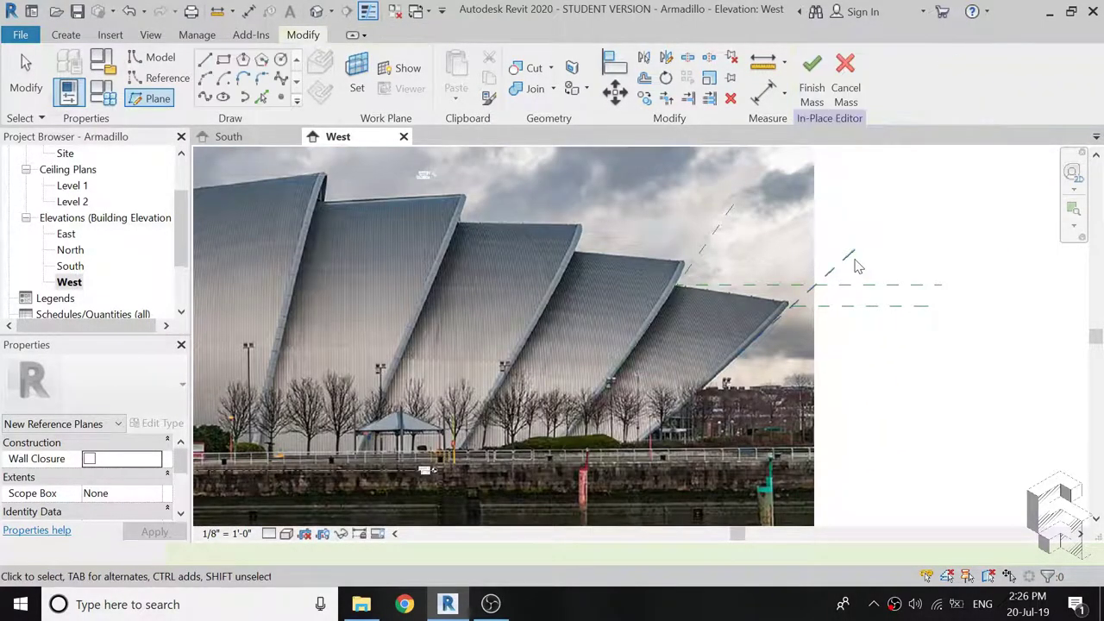
pyautogui.click(849, 257)
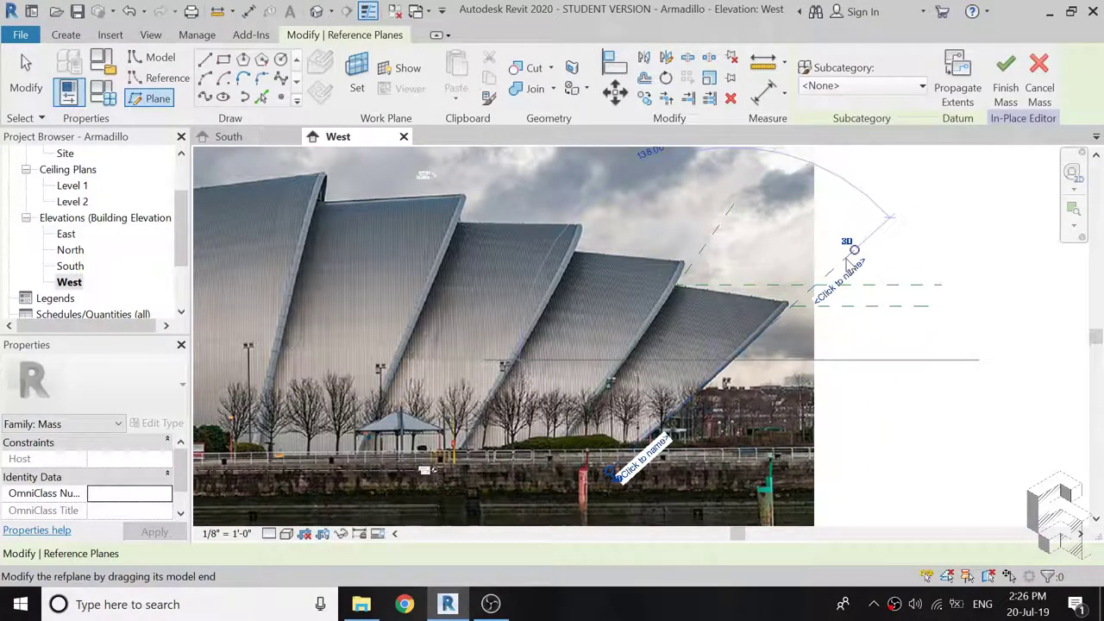
pyautogui.click(848, 275)
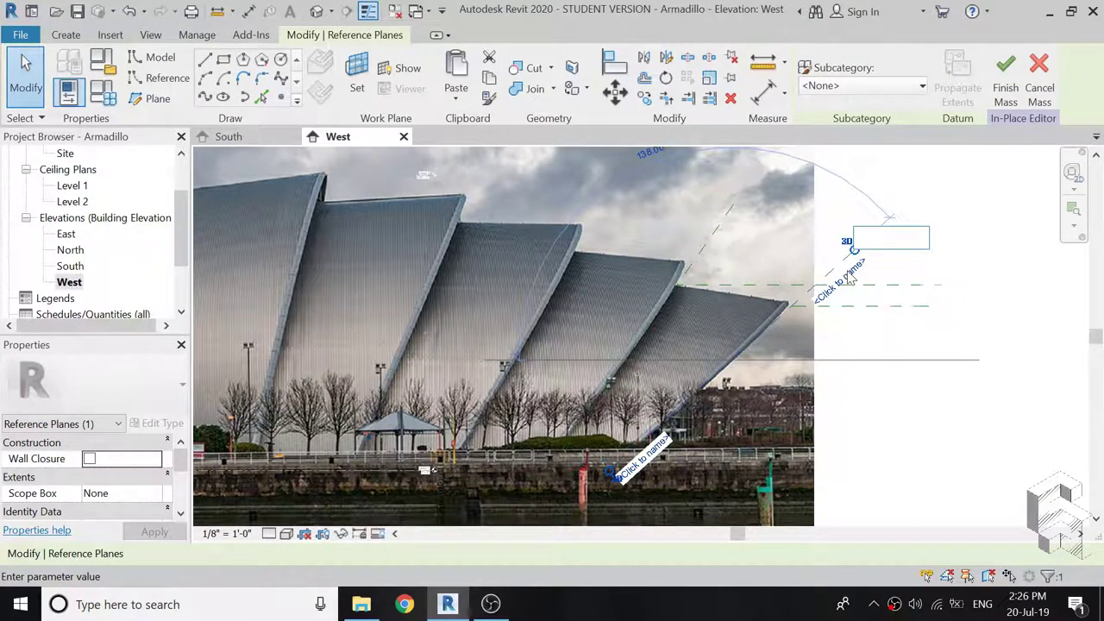
pyautogui.write('1')
pyautogui.press('Return')
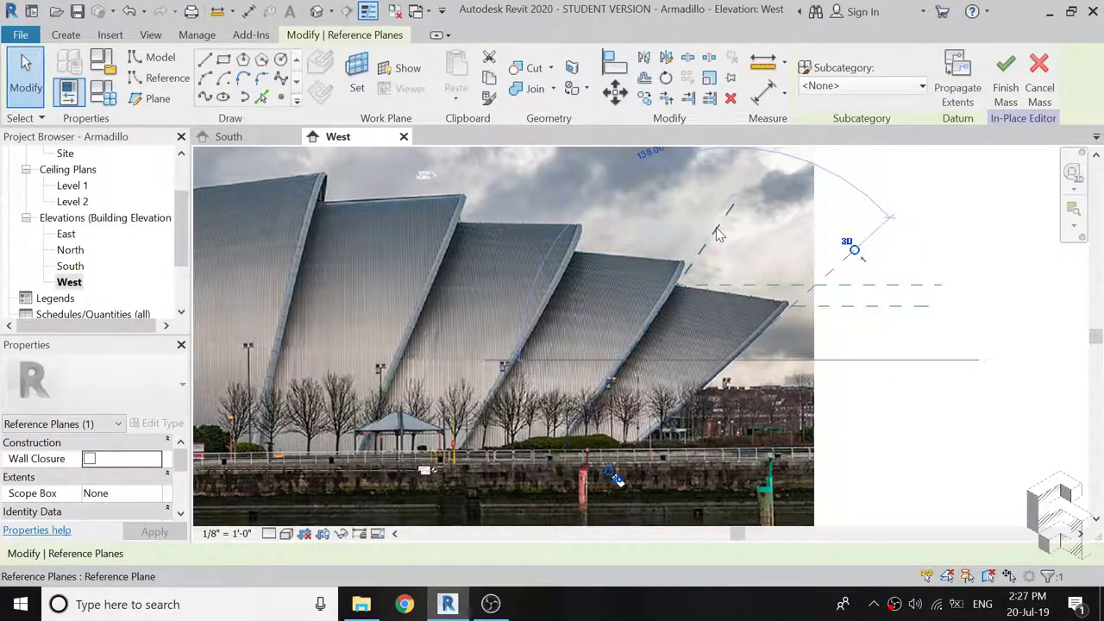
pyautogui.click(730, 245)
pyautogui.click(730, 247)
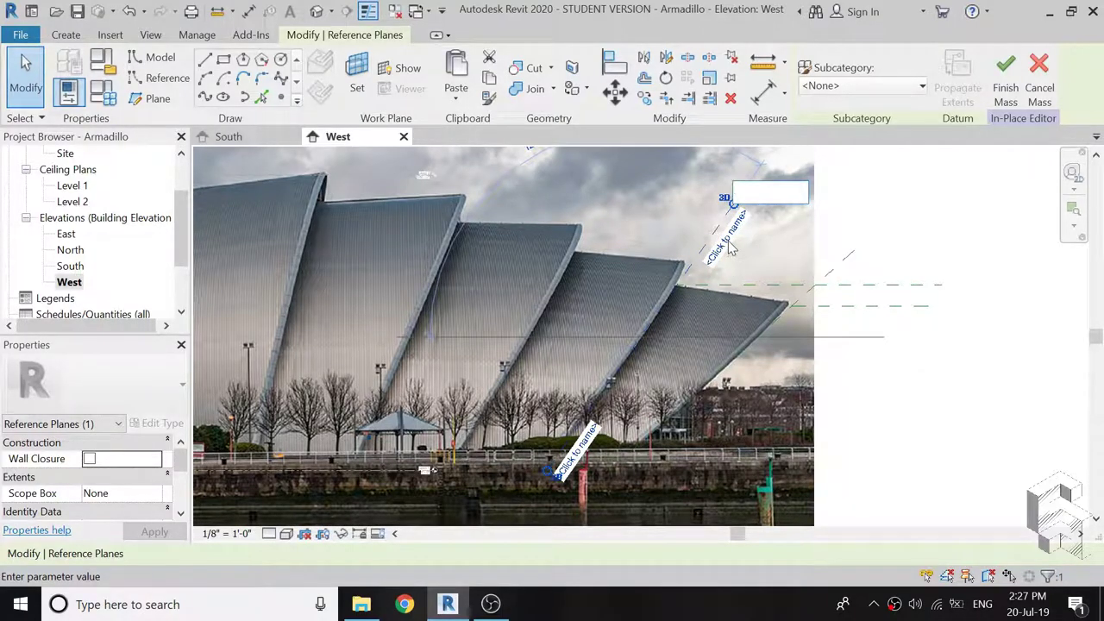
pyautogui.write('2')
pyautogui.press('Return')
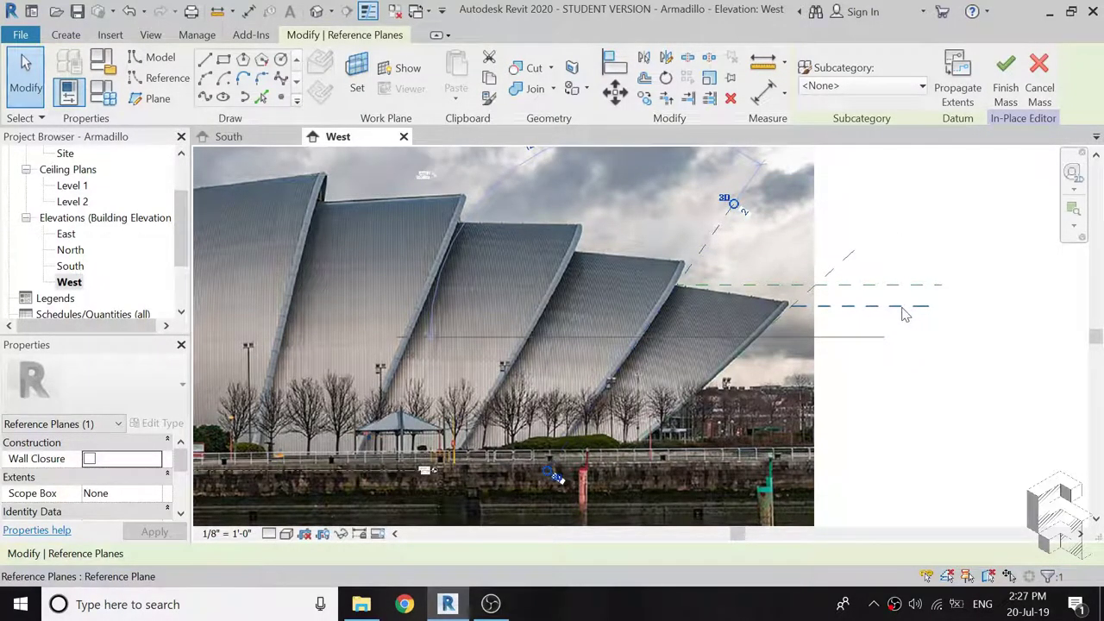
# Name the lower horizontal reference plane H1 and the upper one H2.
pyautogui.click(902, 306)
pyautogui.click(897, 313)
pyautogui.write('H1')
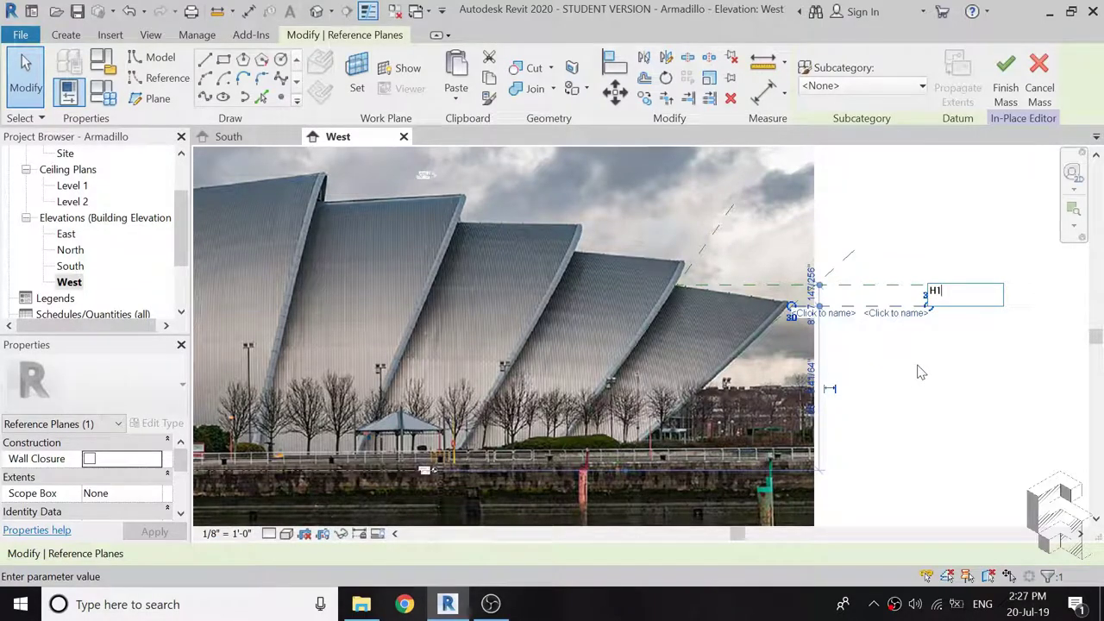
pyautogui.press('Return')
pyautogui.click(899, 288)
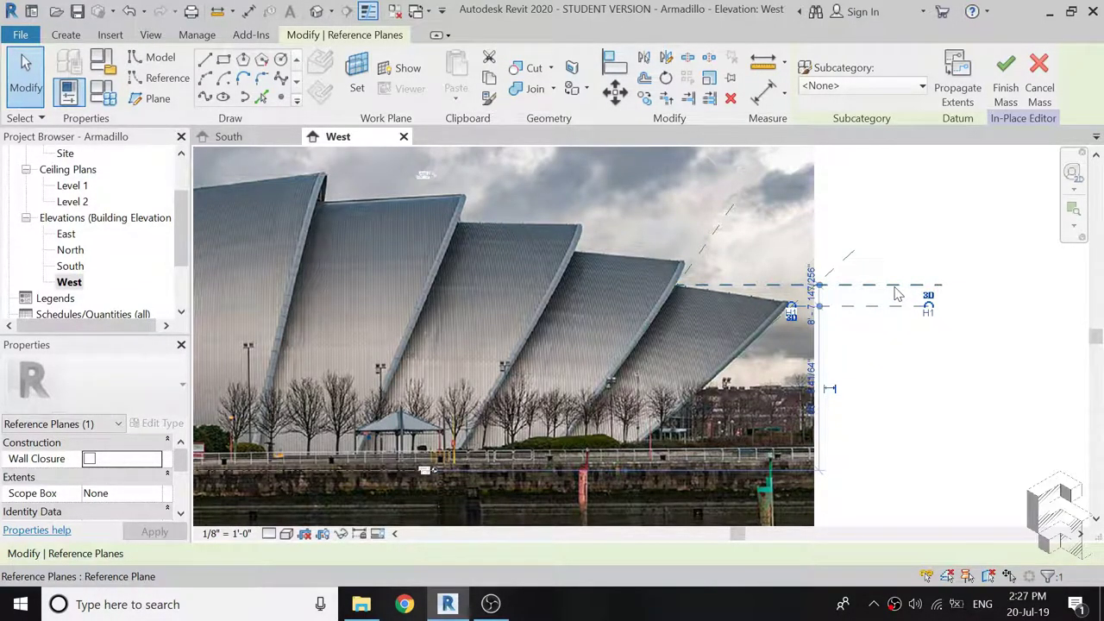
pyautogui.click(903, 292)
pyautogui.write('H')
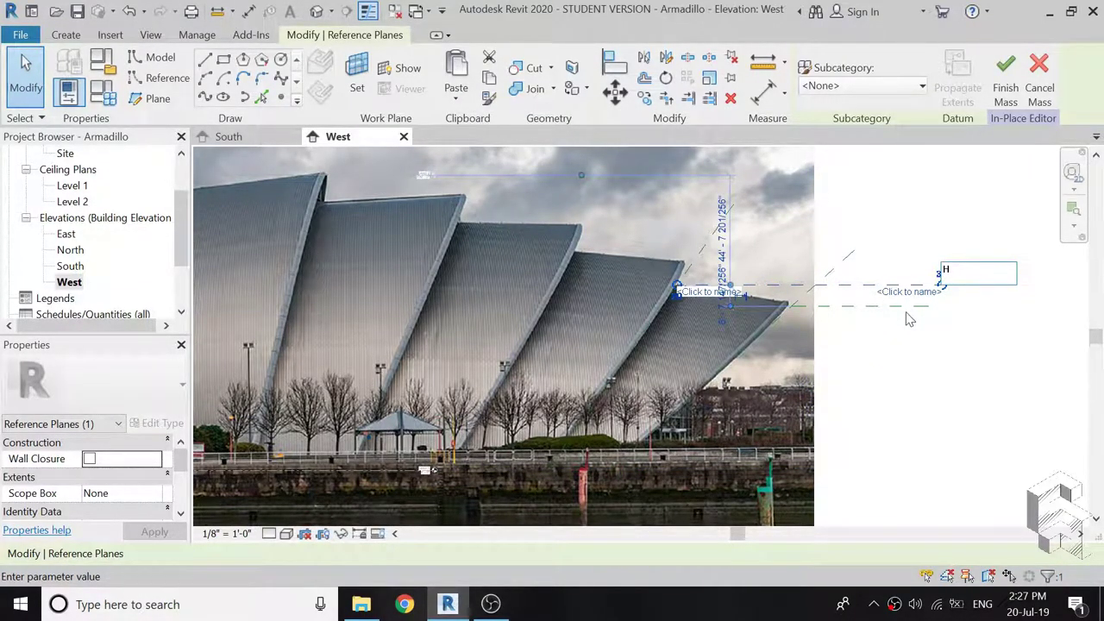
pyautogui.write('2')
pyautogui.press('Return')
pyautogui.click(909, 380)
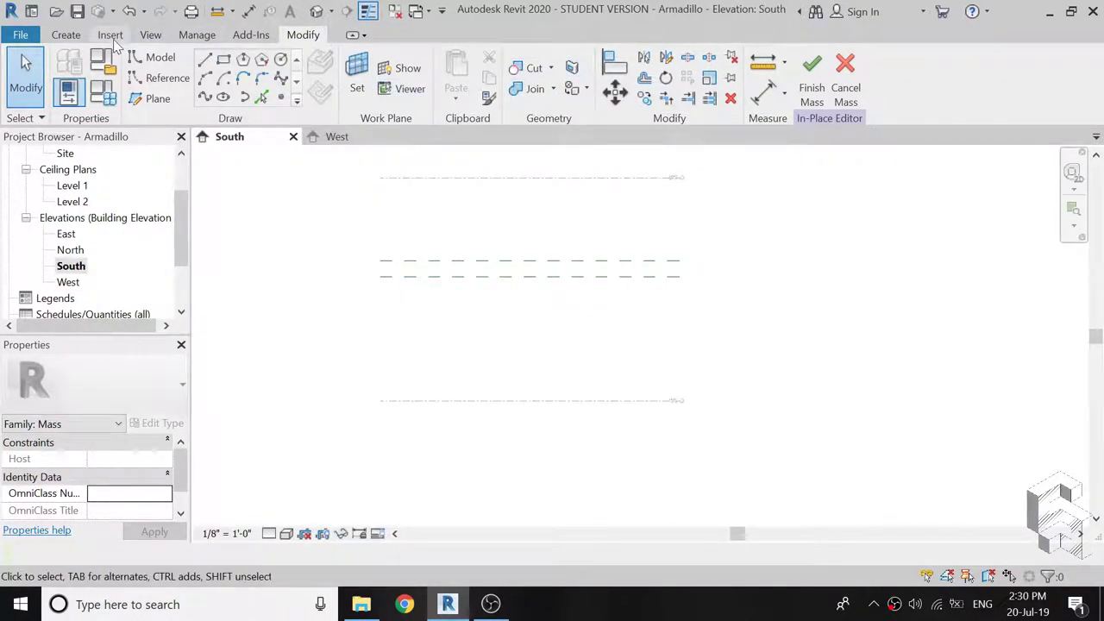
# Insert the 600_section_L.jpg image and place it in the South elevation.
pyautogui.click(113, 38)
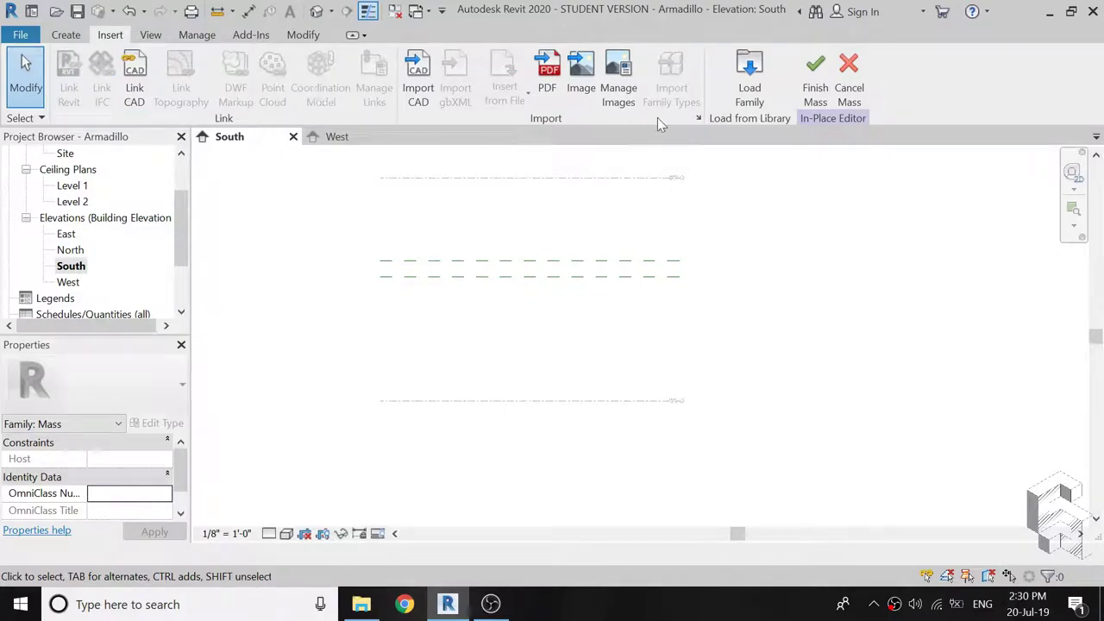
pyautogui.click(590, 92)
pyautogui.click(656, 323)
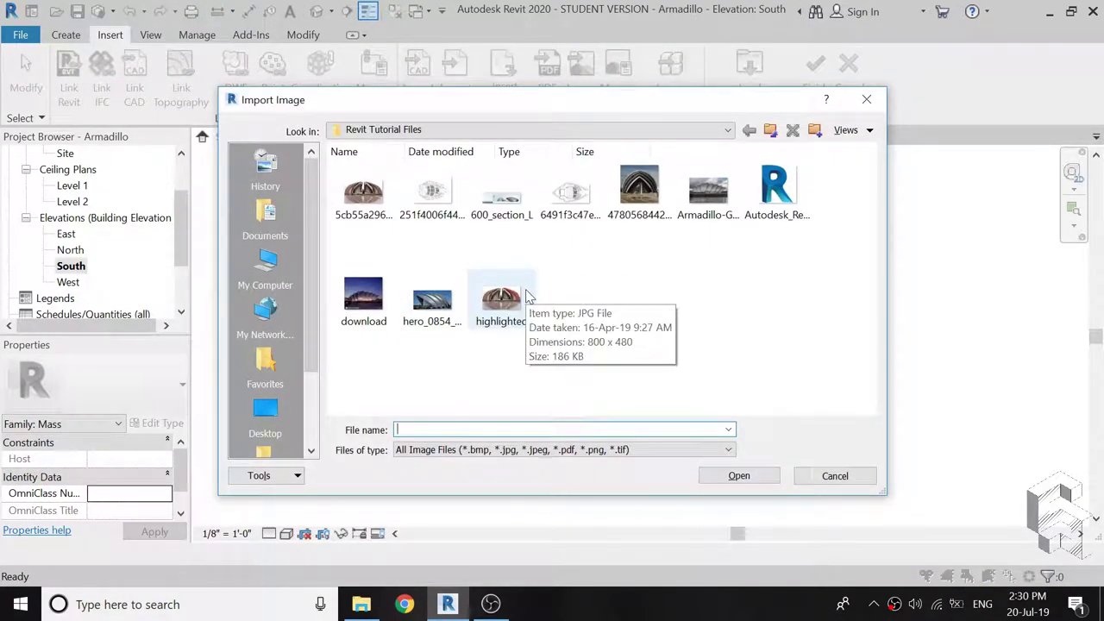
pyautogui.click(504, 198)
pyautogui.click(739, 475)
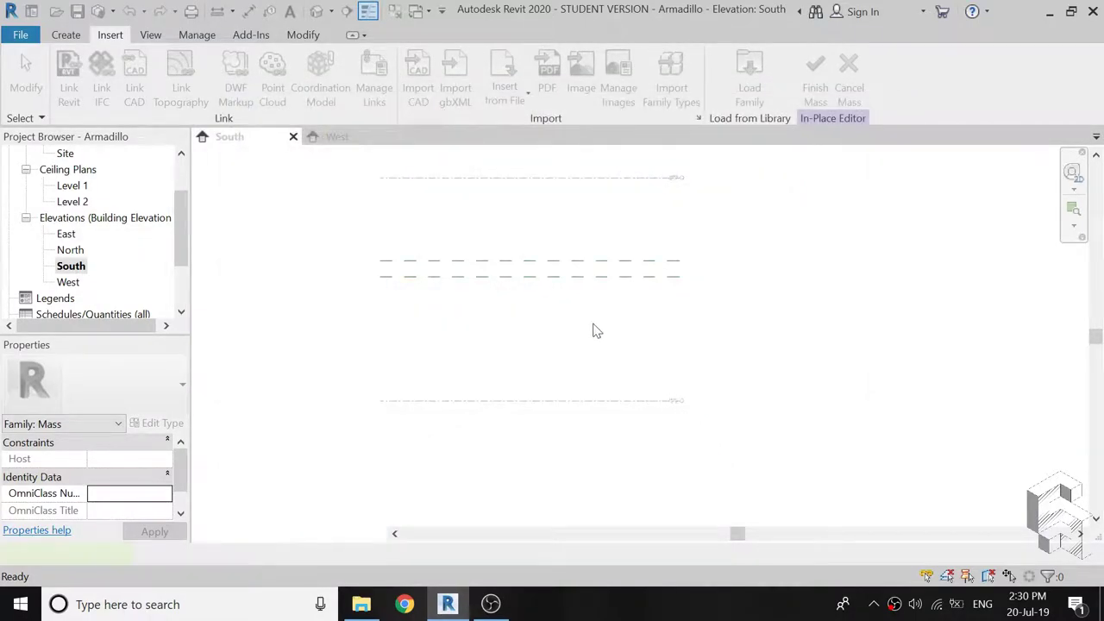
pyautogui.click(509, 346)
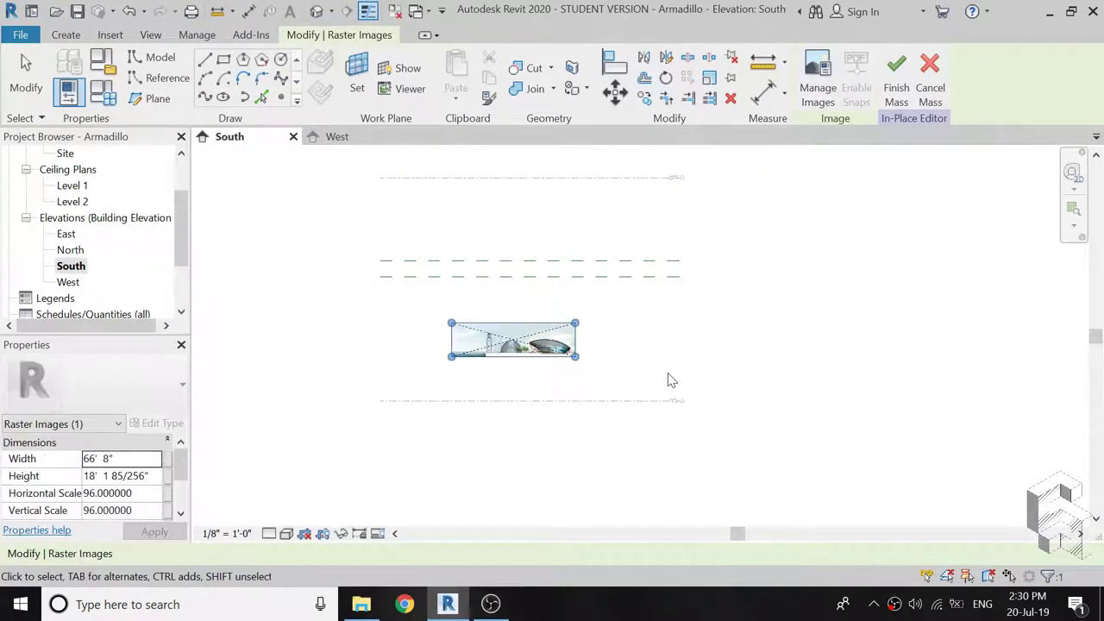
# Enlarge and reposition the 600_section_L image to about 1272 feet wide.
pyautogui.scroll(-2, 664, 376)
pyautogui.scroll(-1, 640, 368)
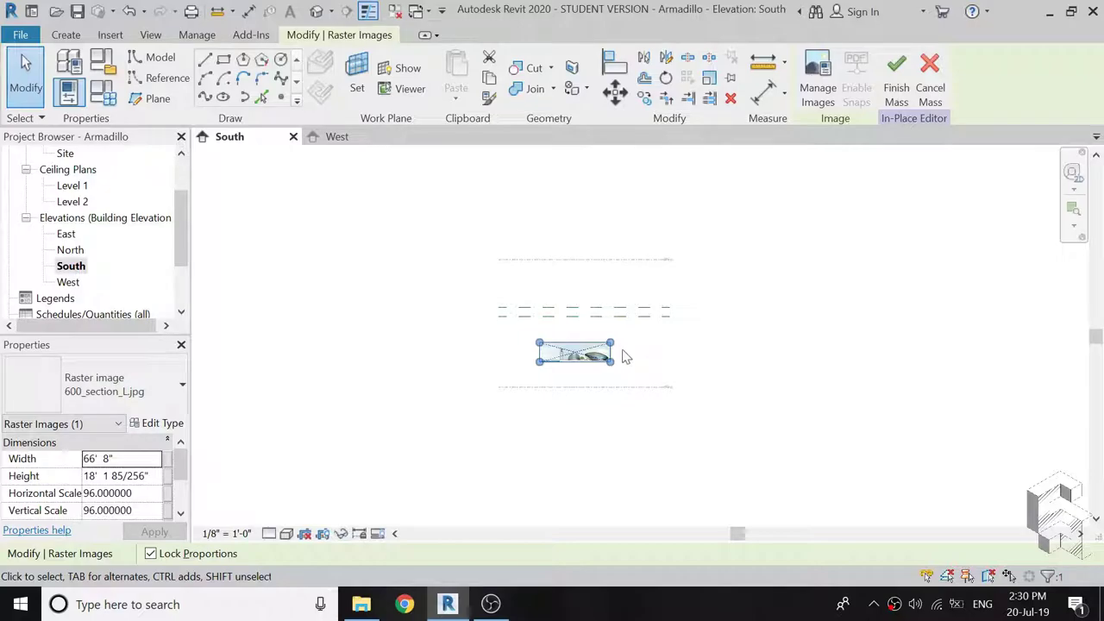
pyautogui.moveTo(610, 343); pyautogui.dragTo(931, 255)
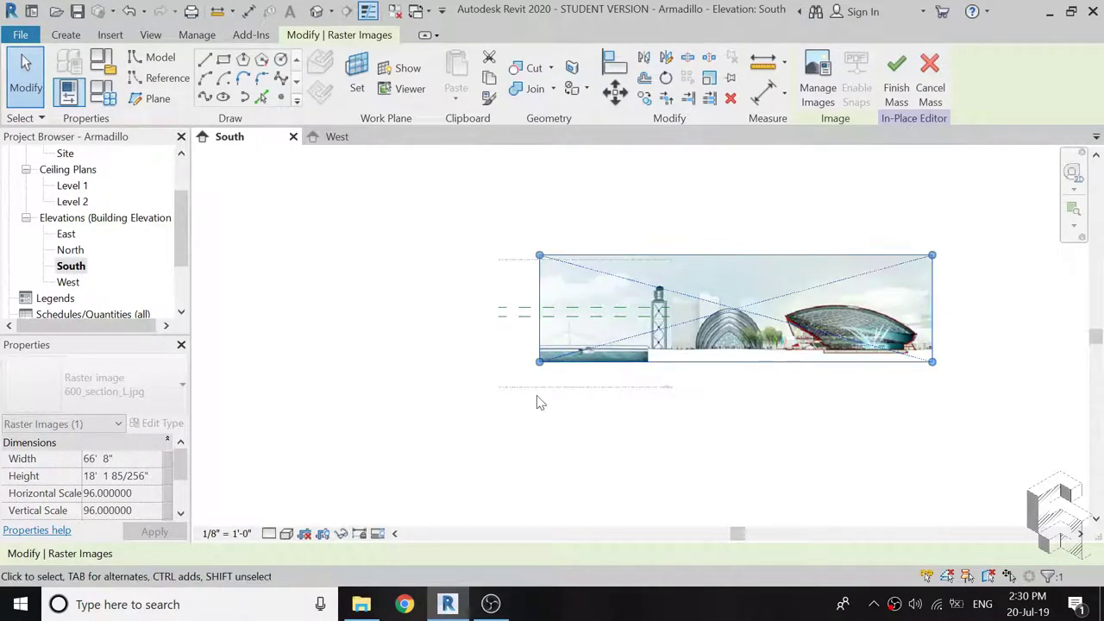
pyautogui.moveTo(539, 361); pyautogui.dragTo(216, 505)
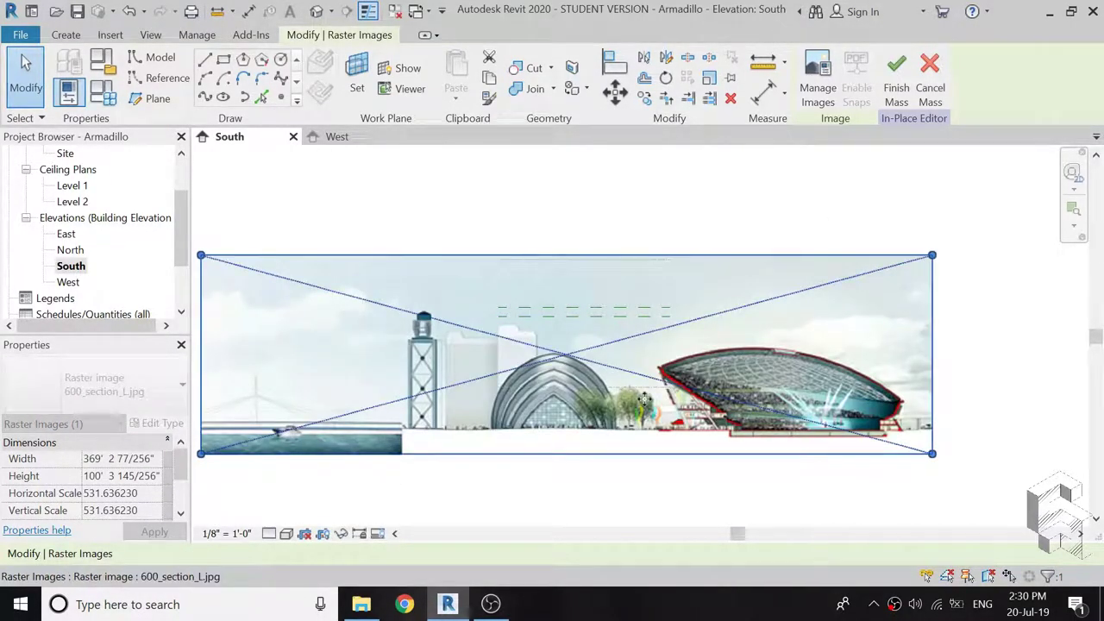
pyautogui.moveTo(688, 349)
pyautogui.mouseDown()
pyautogui.moveTo(713, 296)
pyautogui.moveTo(713, 321)
pyautogui.mouseUp()
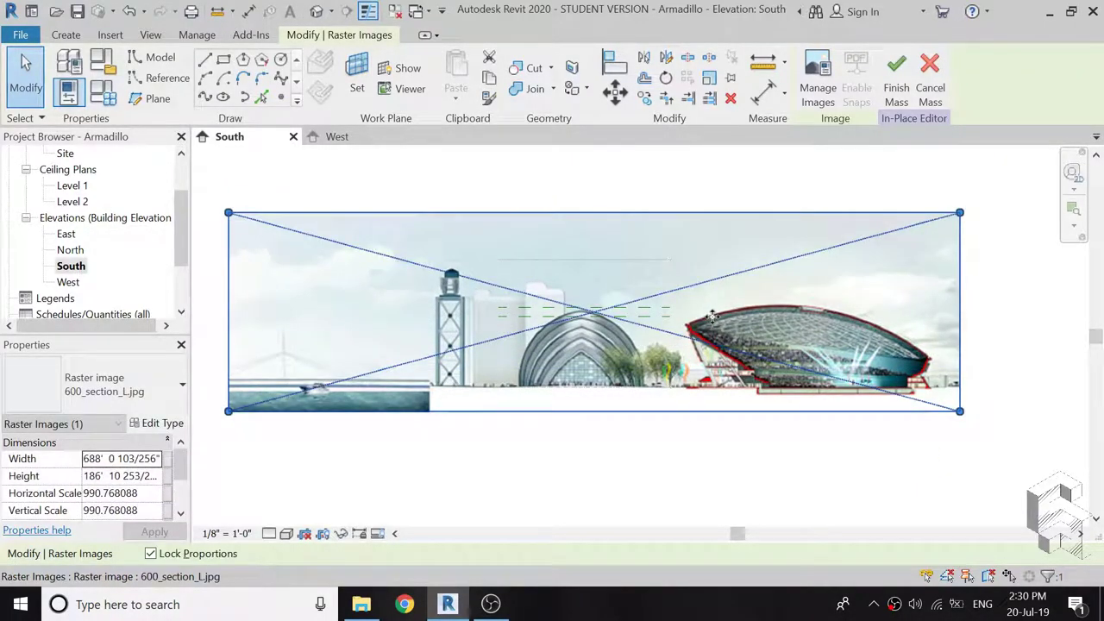
pyautogui.scroll(-3, 628, 376)
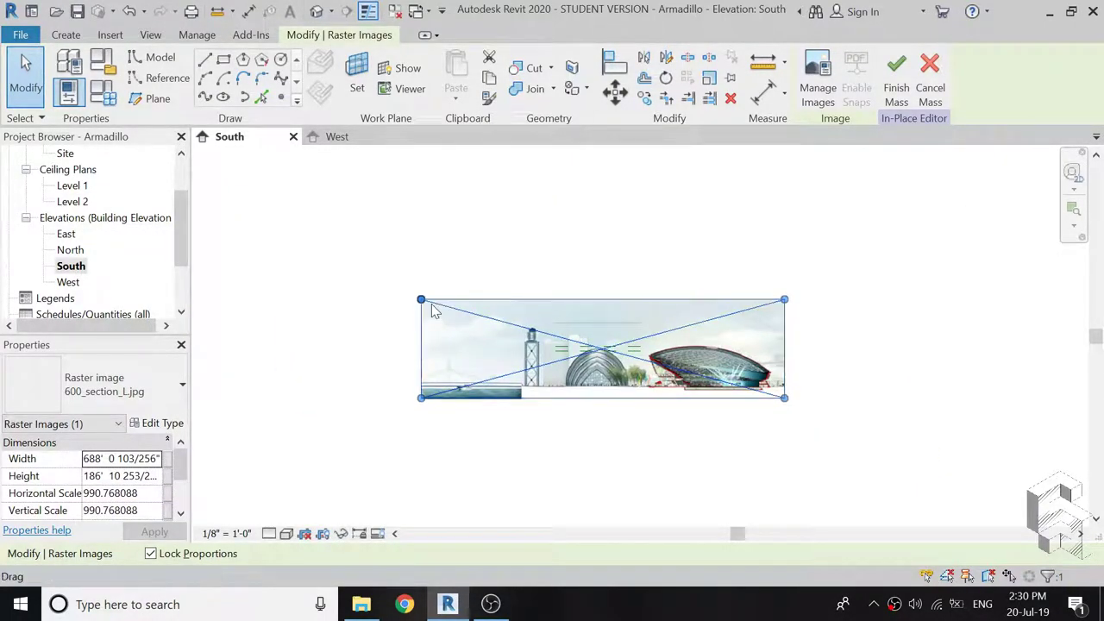
pyautogui.moveTo(421, 299); pyautogui.dragTo(289, 264)
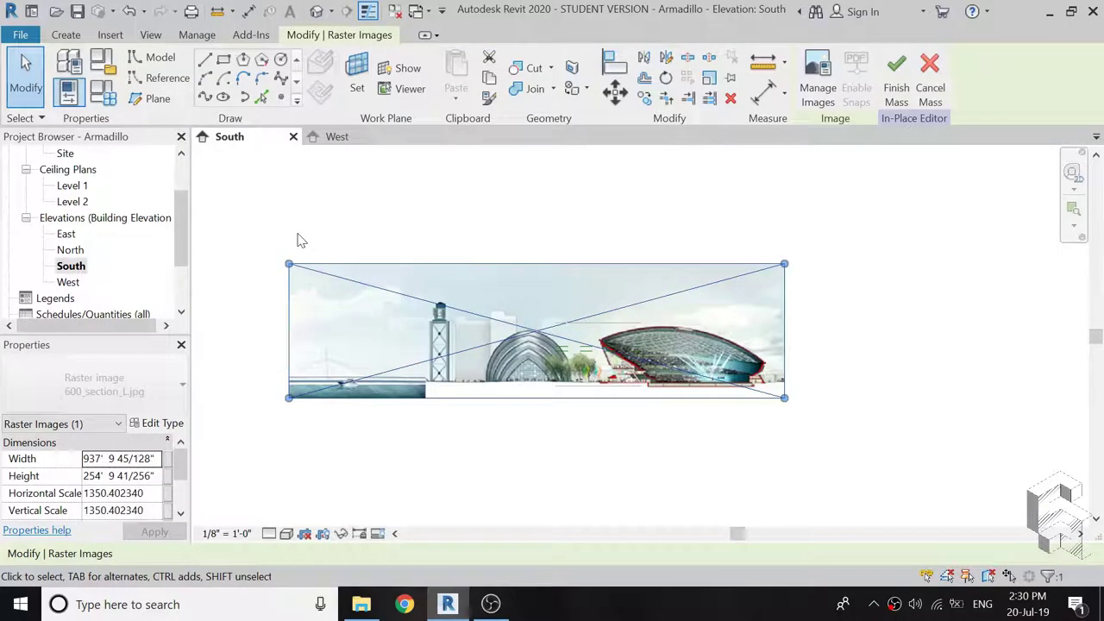
pyautogui.moveTo(784, 264); pyautogui.dragTo(904, 211)
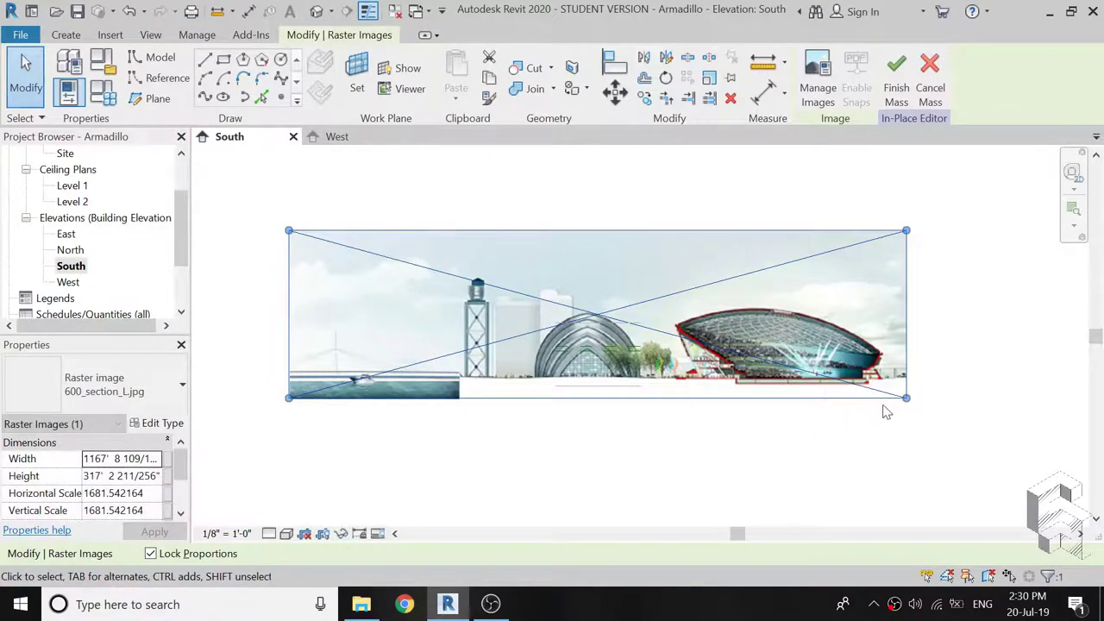
pyautogui.moveTo(905, 397); pyautogui.dragTo(962, 413)
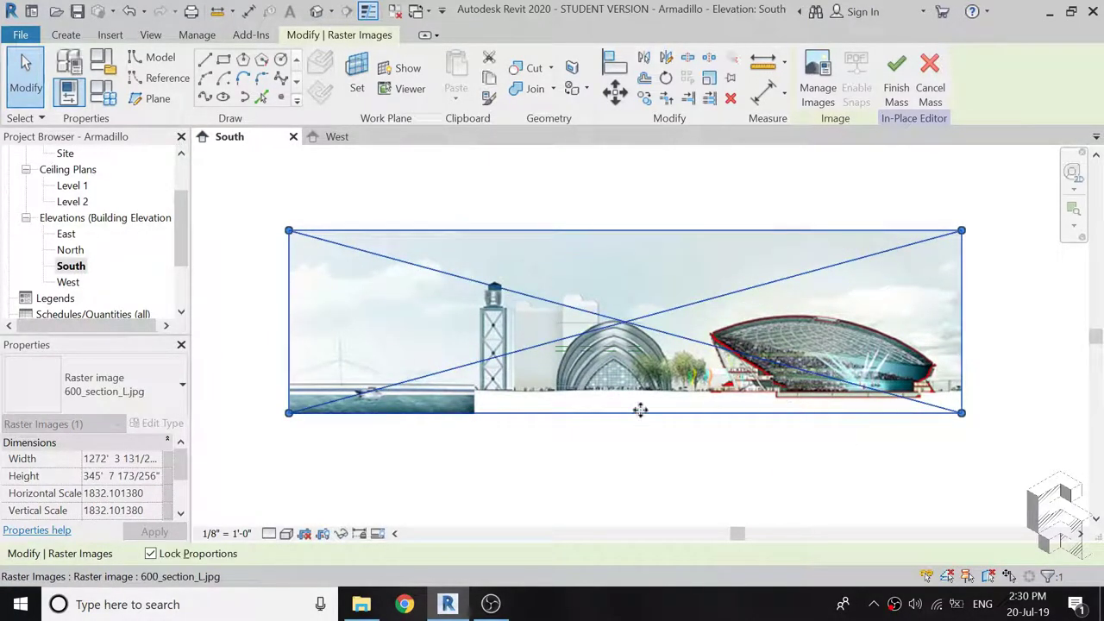
pyautogui.scroll(1, 660, 375)
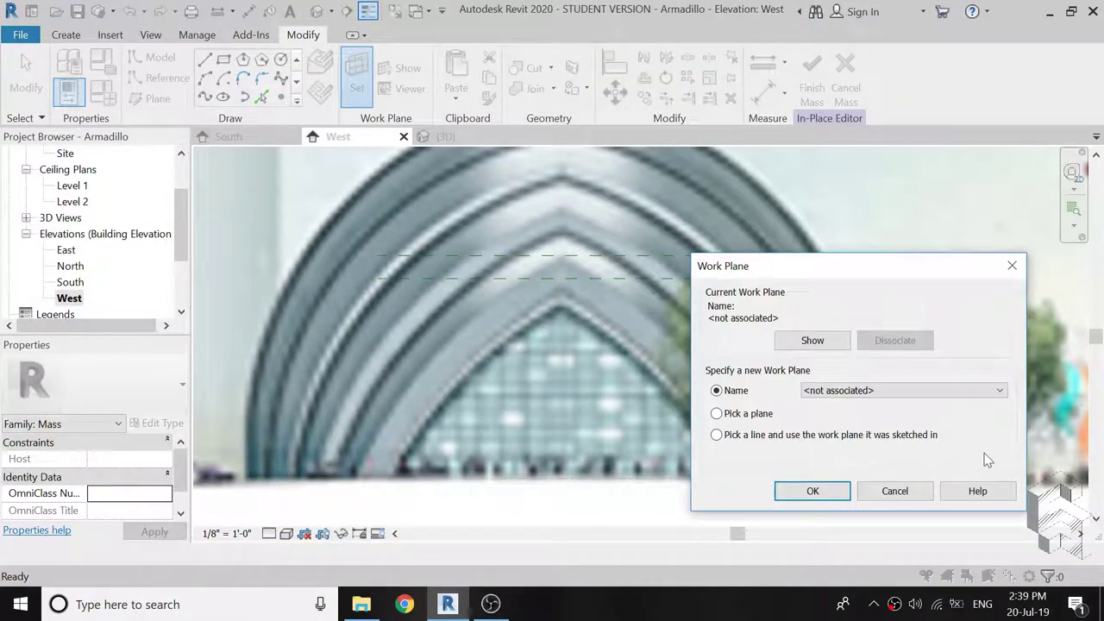
# On Reference Plane : 1, trace the outer arch edge with a start-end-radius arc.
pyautogui.click(918, 390)
pyautogui.click(906, 436)
pyautogui.click(812, 490)
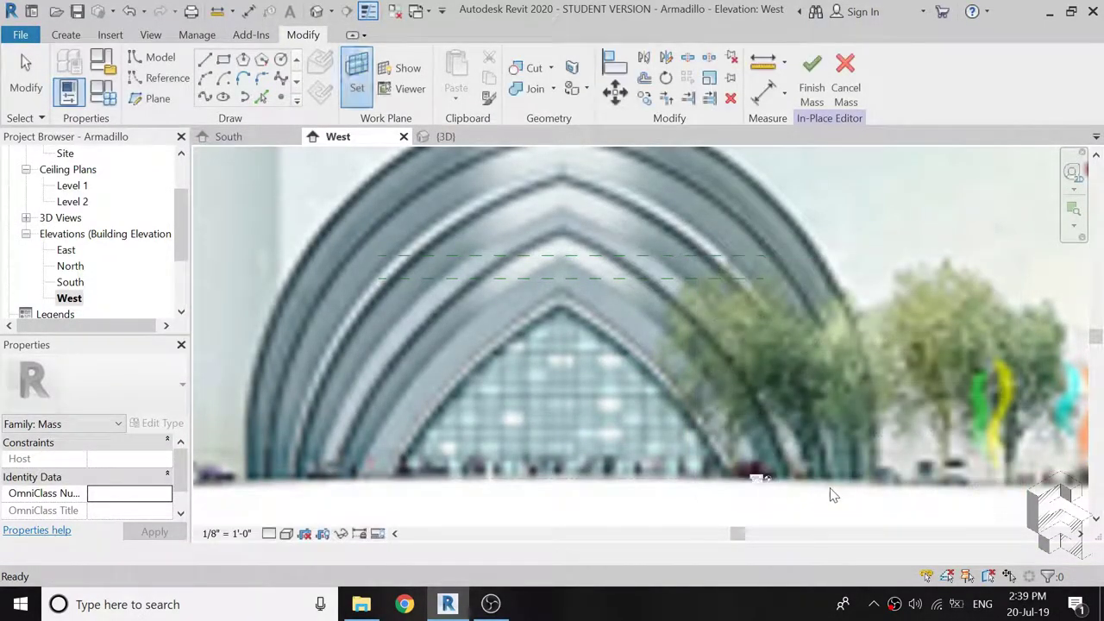
pyautogui.click(203, 79)
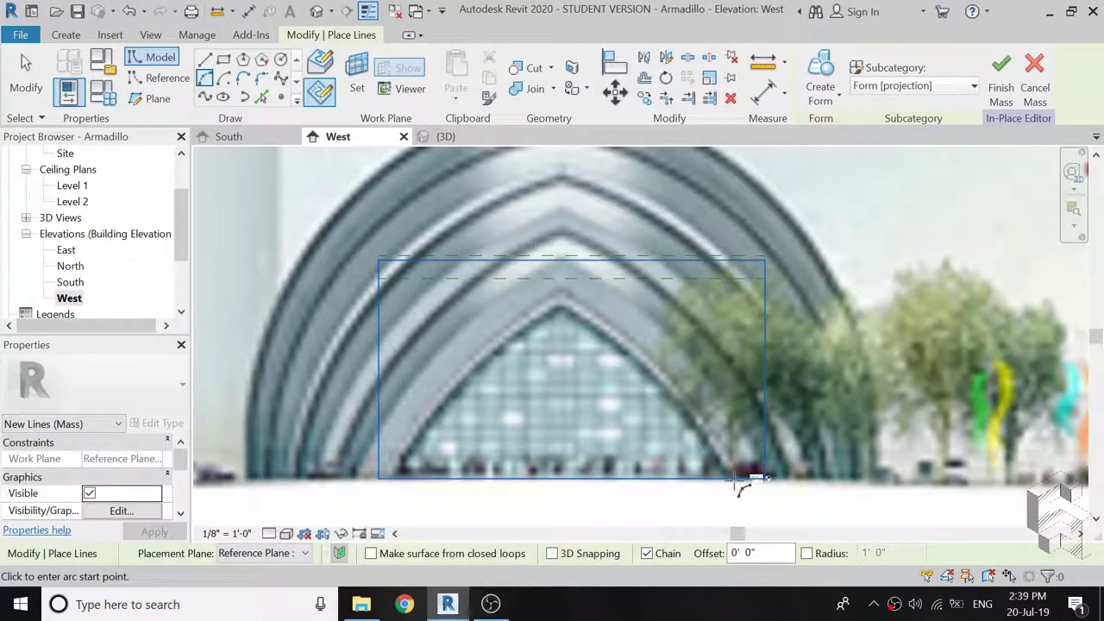
pyautogui.click(733, 478)
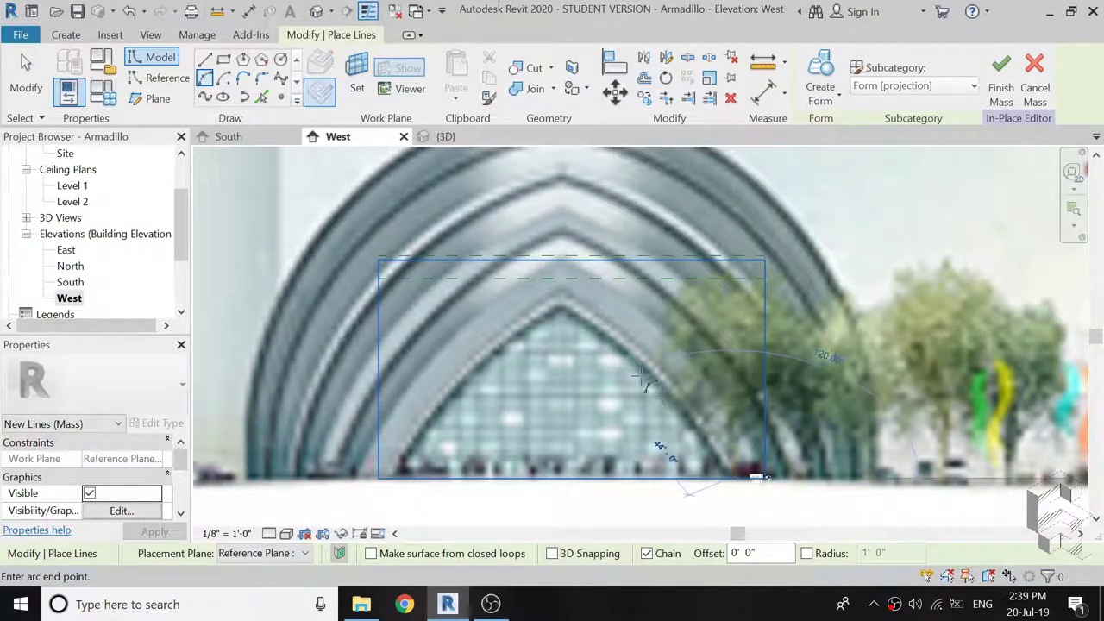
pyautogui.click(560, 277)
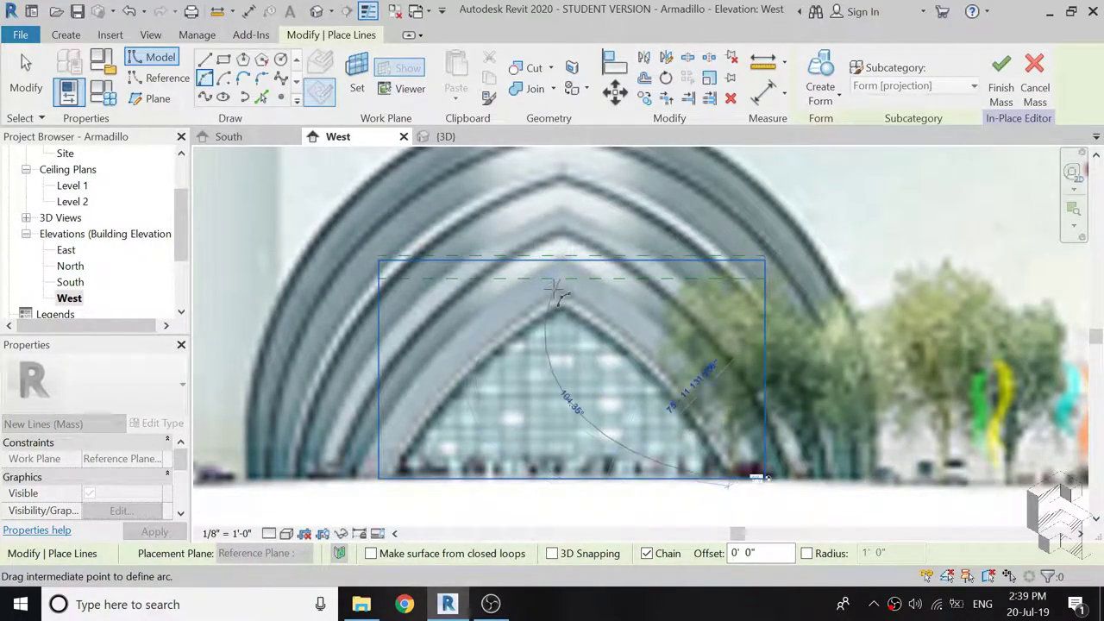
pyautogui.click(638, 349)
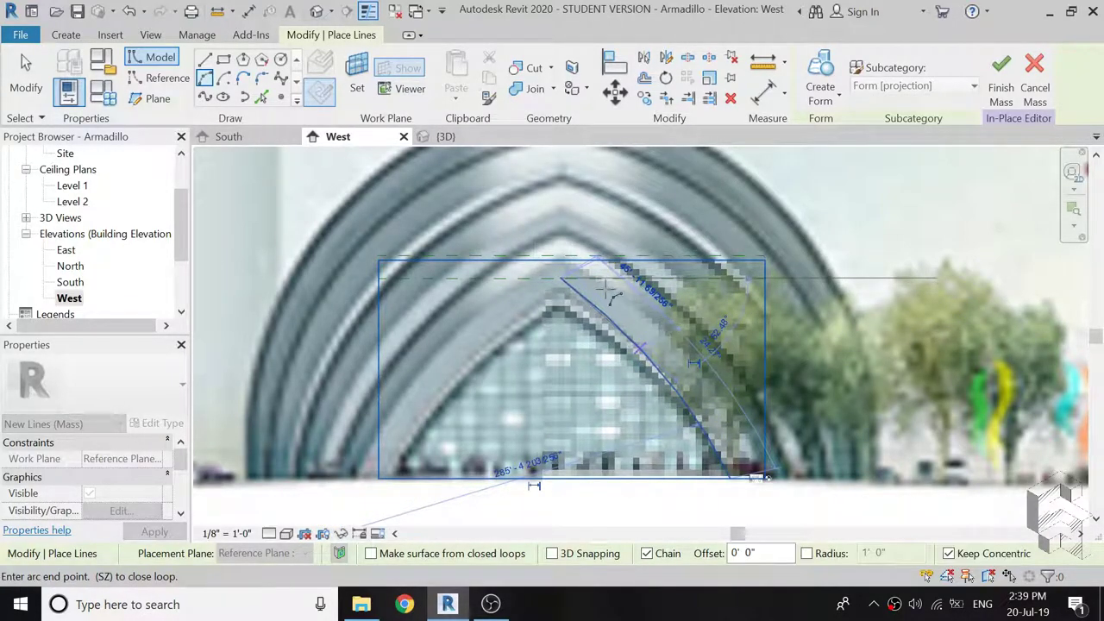
pyautogui.press('Escape')
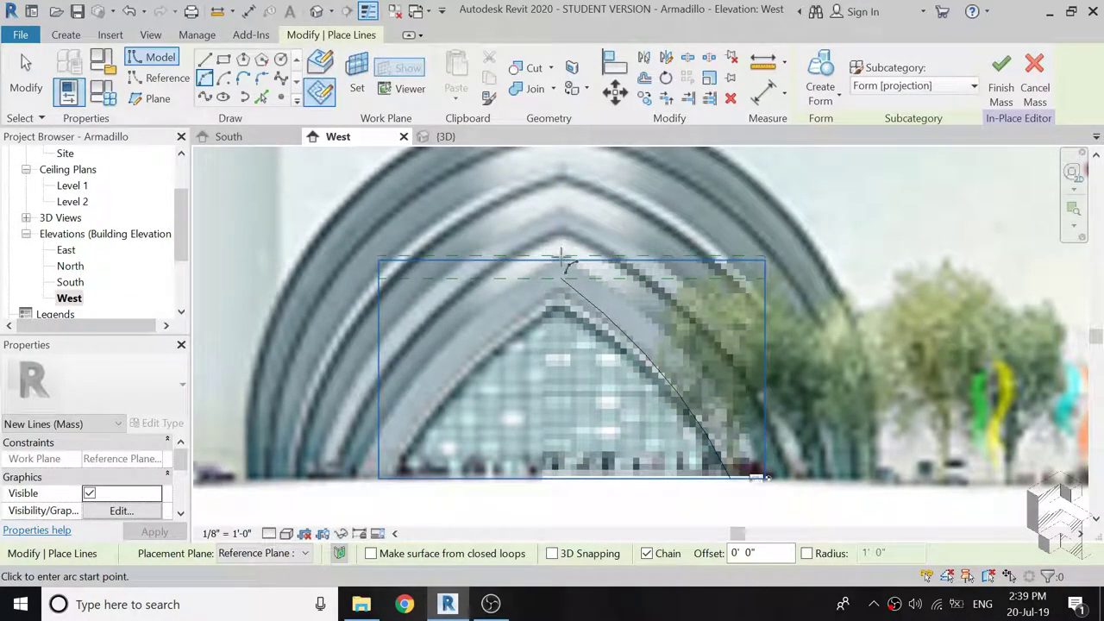
# On Reference Plane : 2, trace the inner arch edge with a second arc.
pyautogui.click(357, 86)
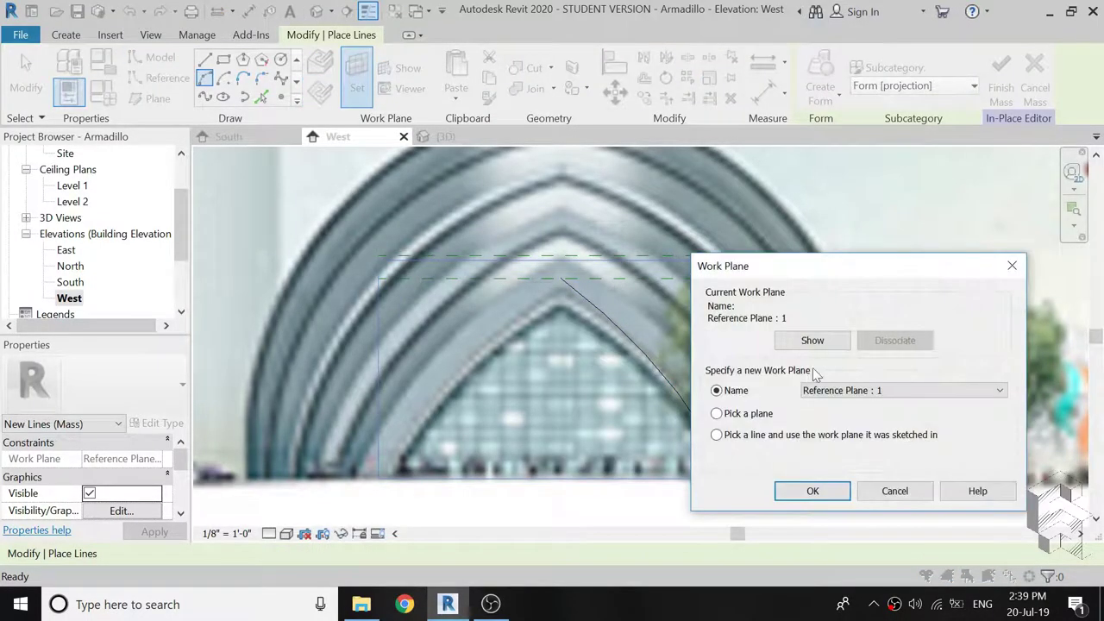
pyautogui.click(902, 390)
pyautogui.click(841, 436)
pyautogui.click(832, 491)
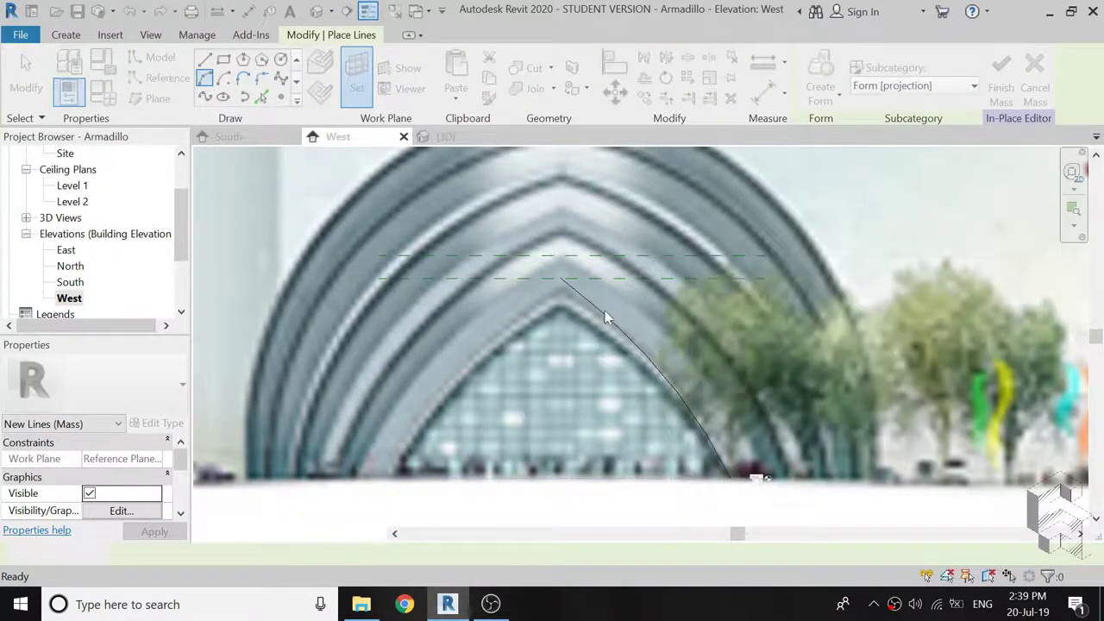
pyautogui.click(565, 256)
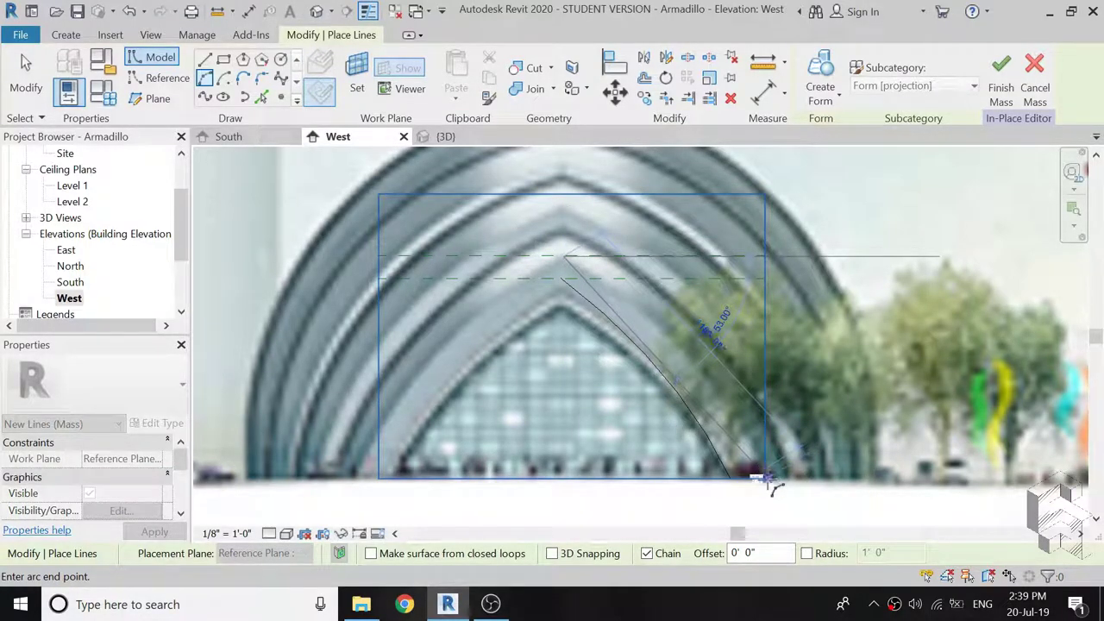
pyautogui.click(767, 477)
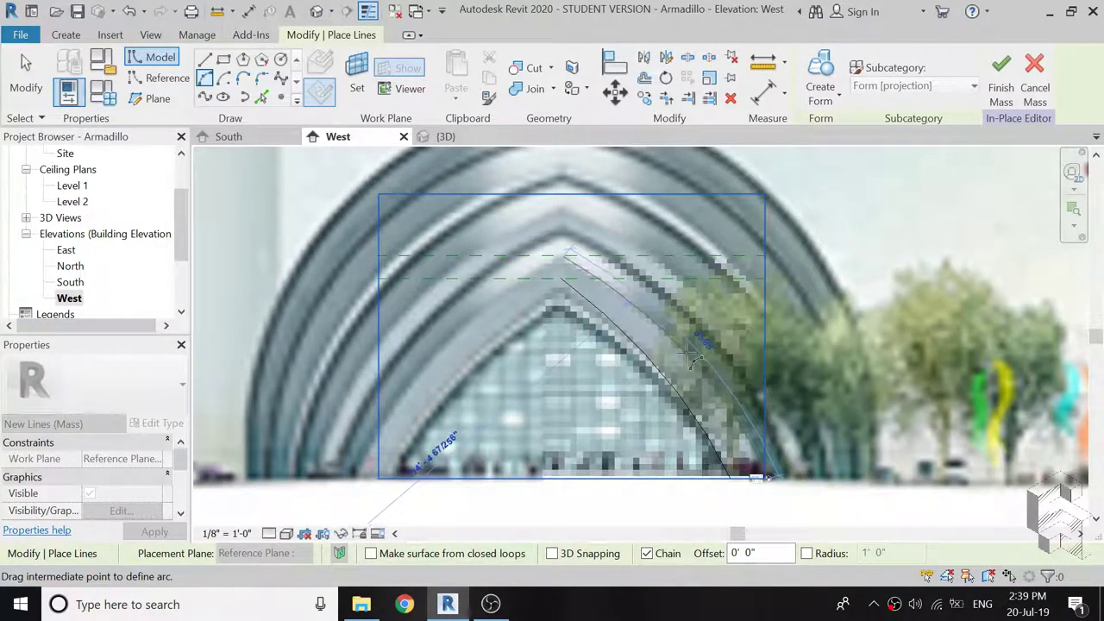
pyautogui.click(689, 355)
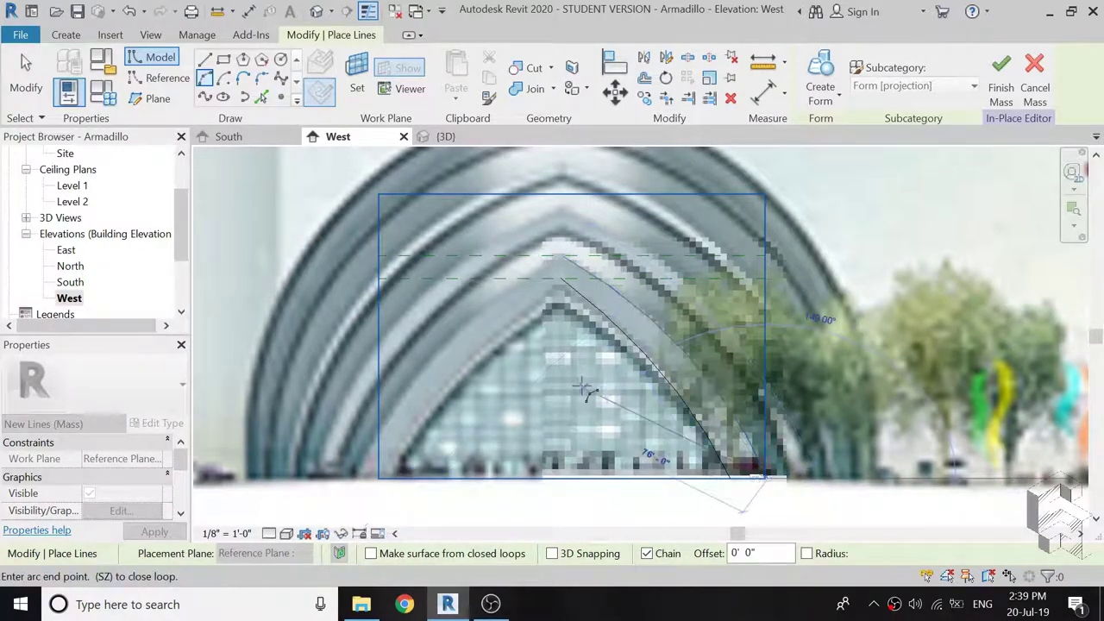
pyautogui.press('Escape')
pyautogui.press('Escape')
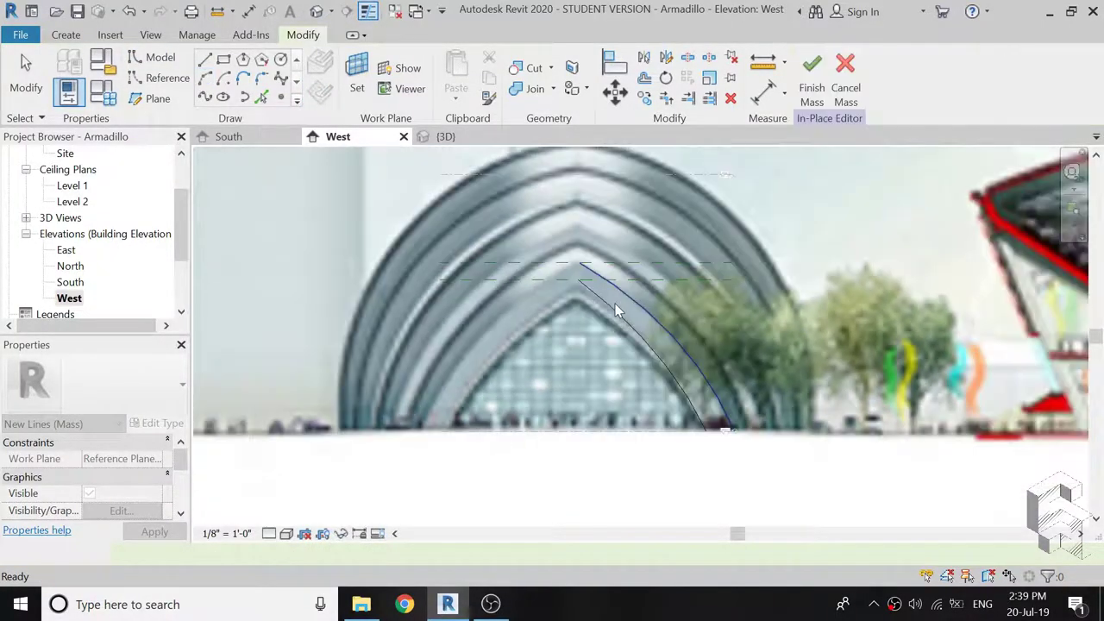
# Mirror the outer arc with DM about a vertical axis through its apex.
pyautogui.scroll(2, 561, 250)
pyautogui.scroll(2, 543, 237)
pyautogui.scroll(1, 527, 223)
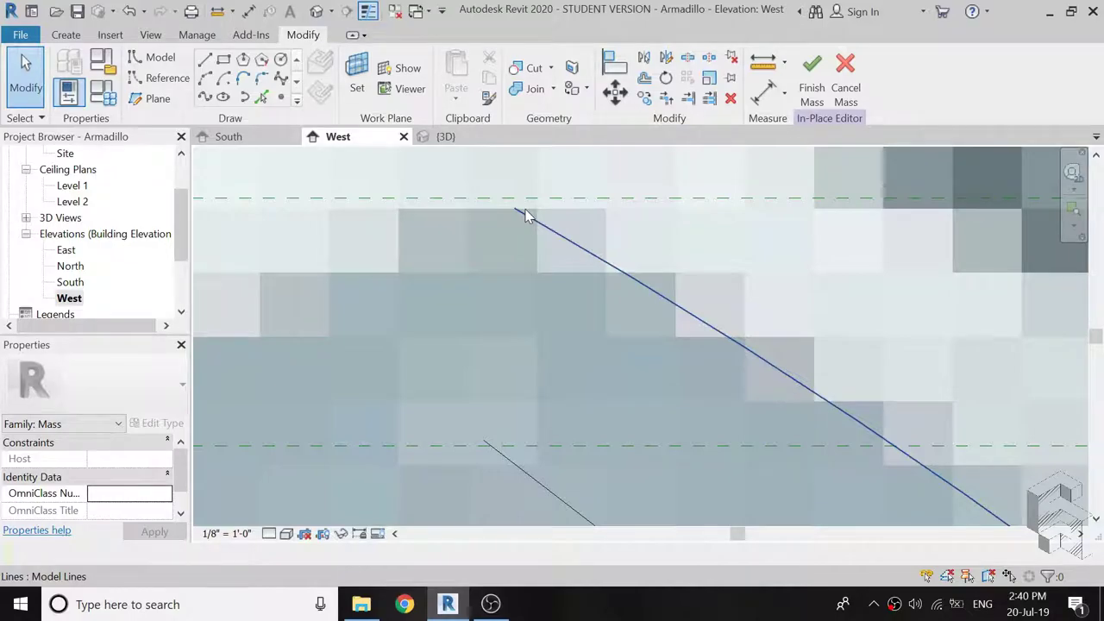
pyautogui.scroll(2, 522, 229)
pyautogui.click(522, 231)
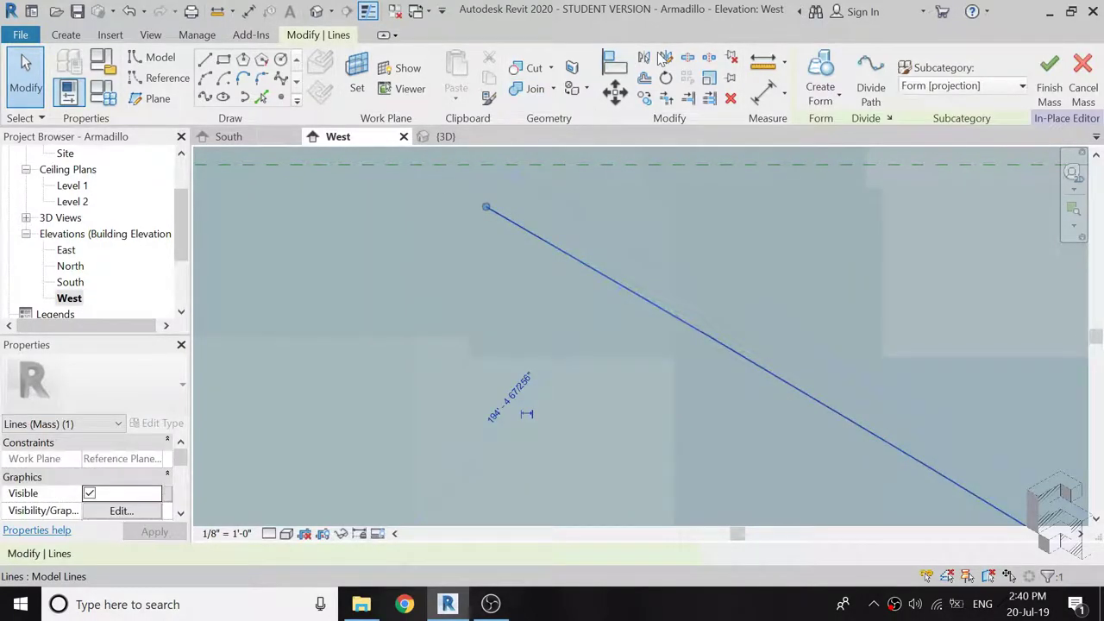
pyautogui.press('d')
pyautogui.press('m')
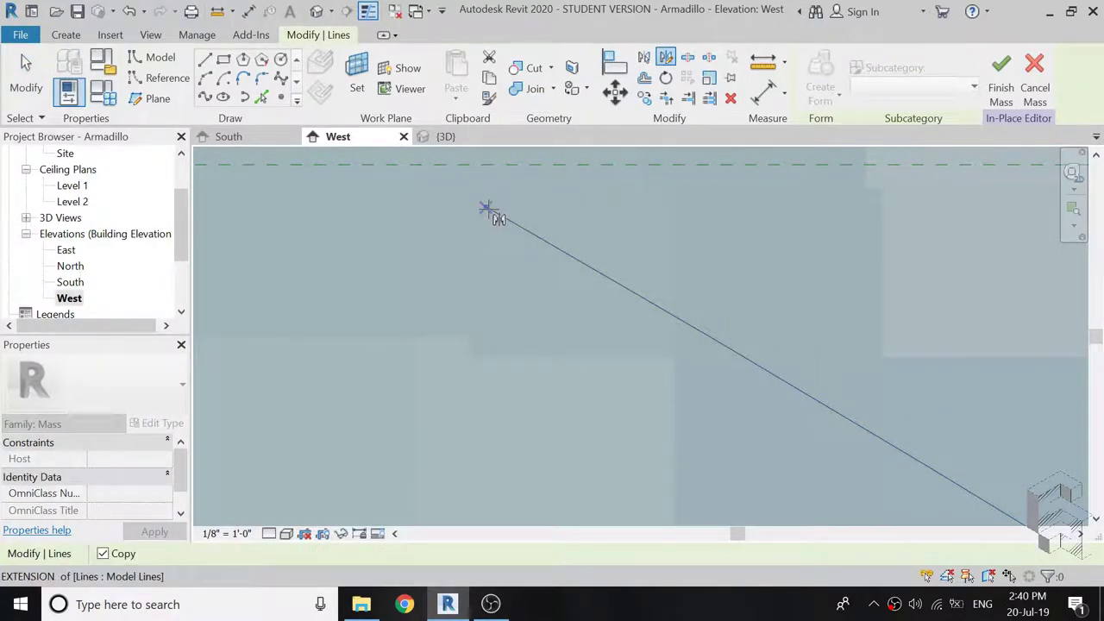
pyautogui.click(487, 208)
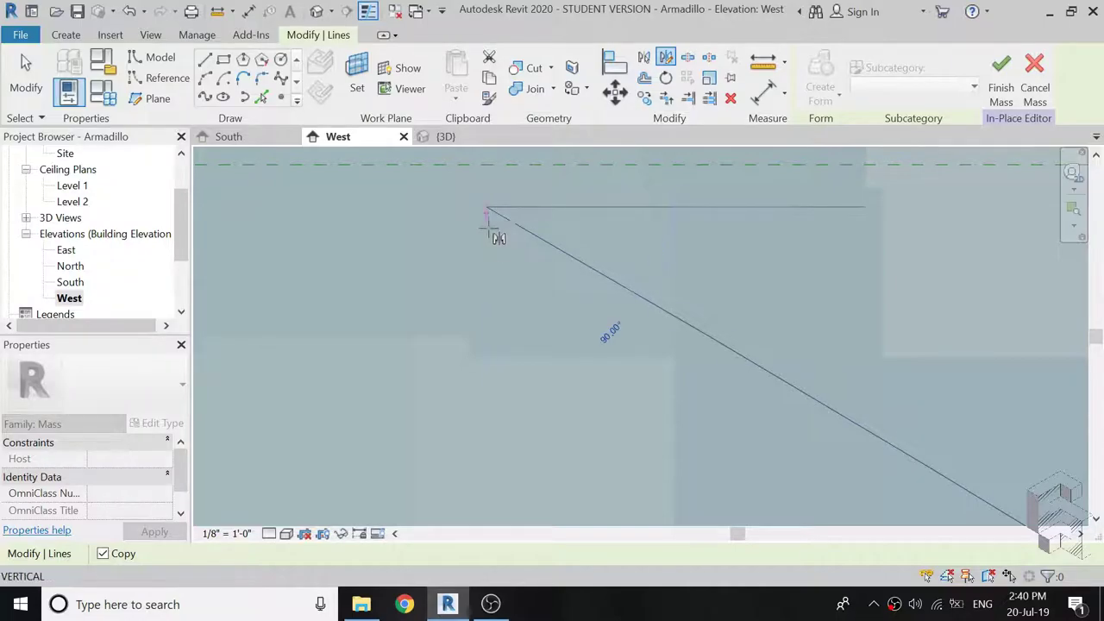
pyautogui.click(489, 272)
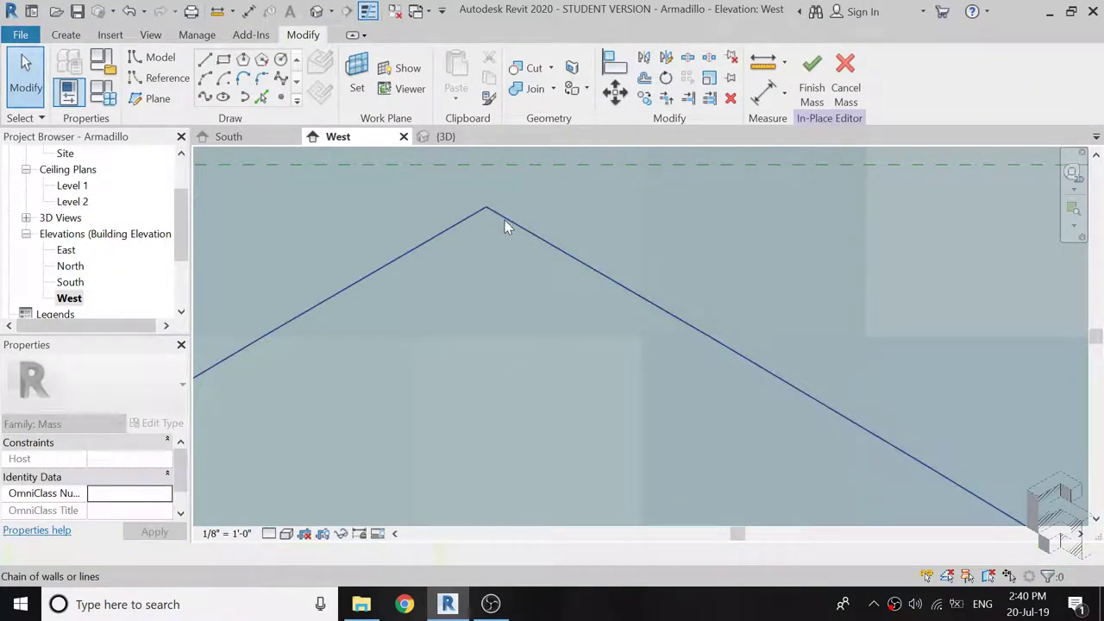
pyautogui.scroll(-3, 609, 201)
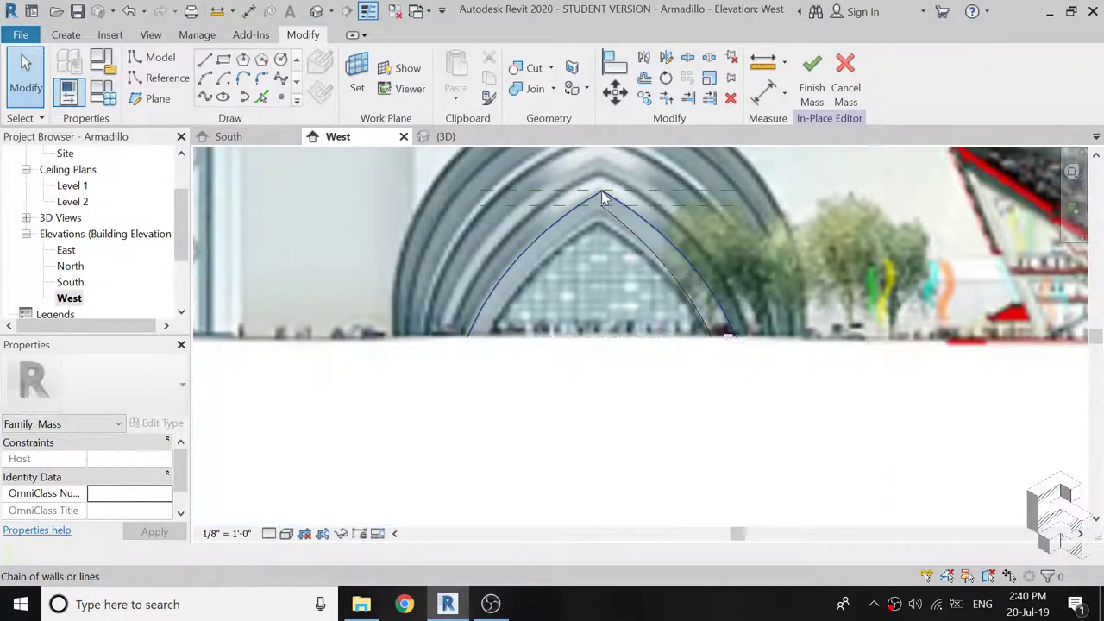
pyautogui.scroll(3, 604, 207)
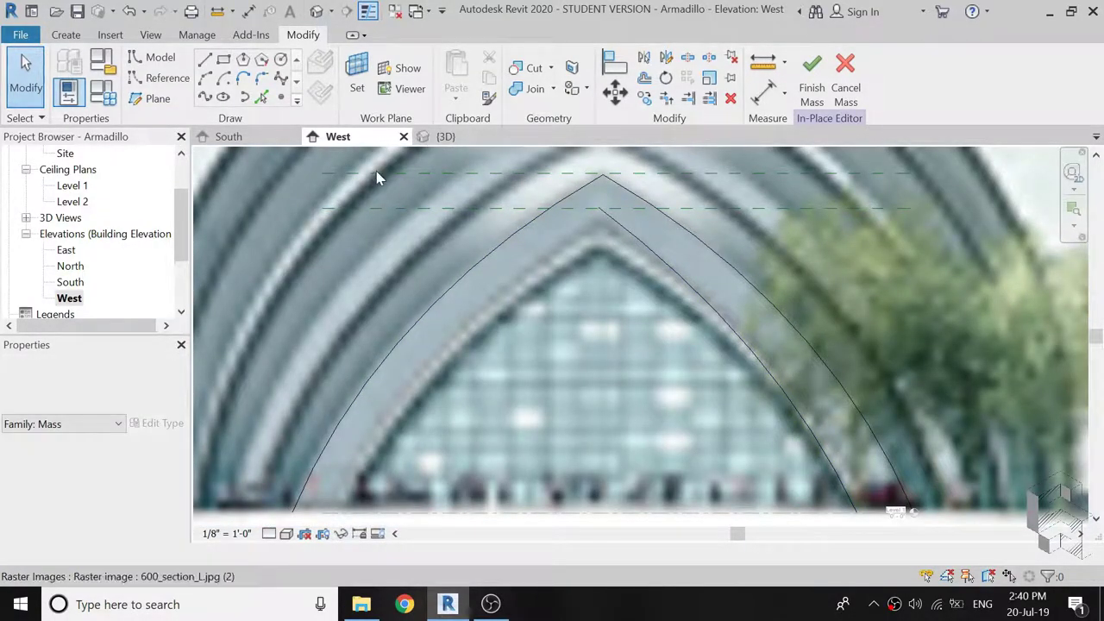
# Set the work plane to Reference Plane : 1.
pyautogui.click(357, 97)
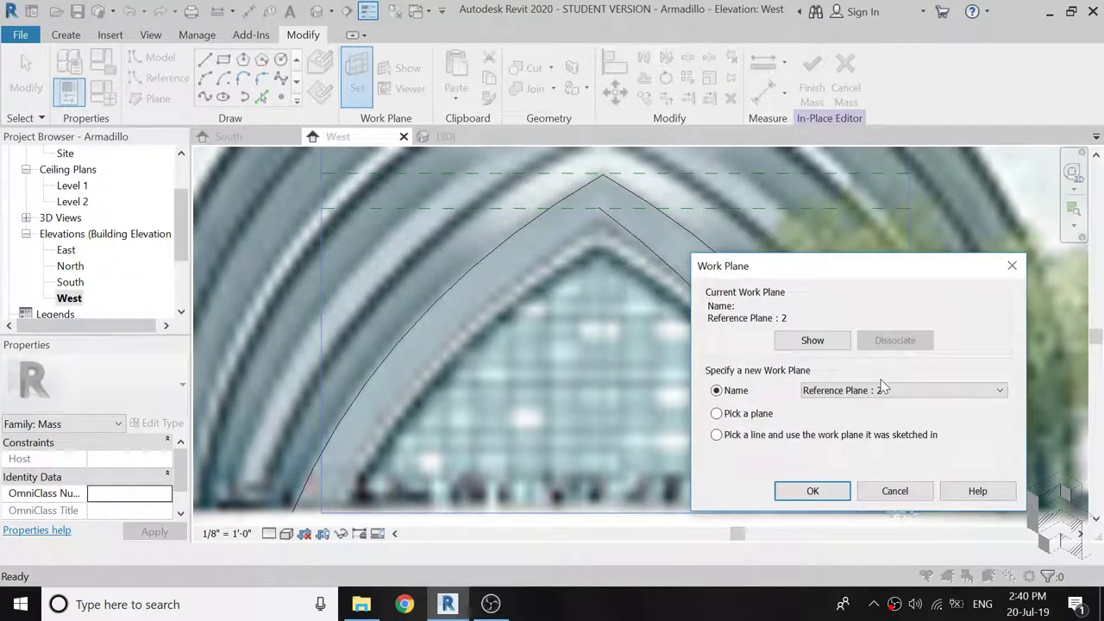
pyautogui.click(881, 390)
pyautogui.click(876, 422)
pyautogui.click(813, 490)
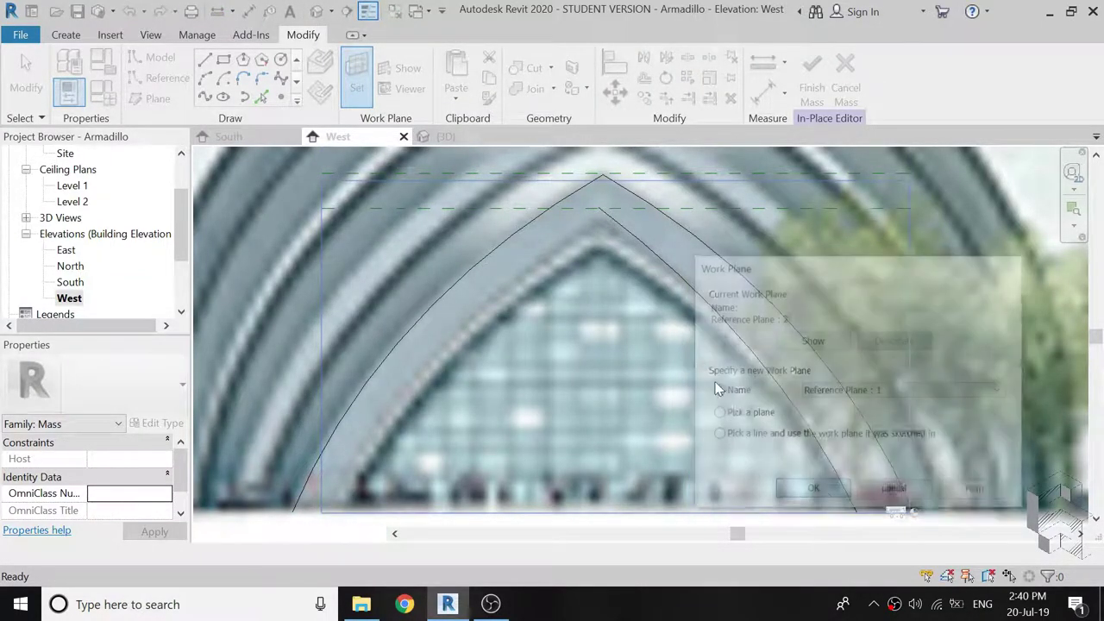
# Mirror the inner arc about a vertical axis at its apex to form the inner arch.
pyautogui.click(623, 231)
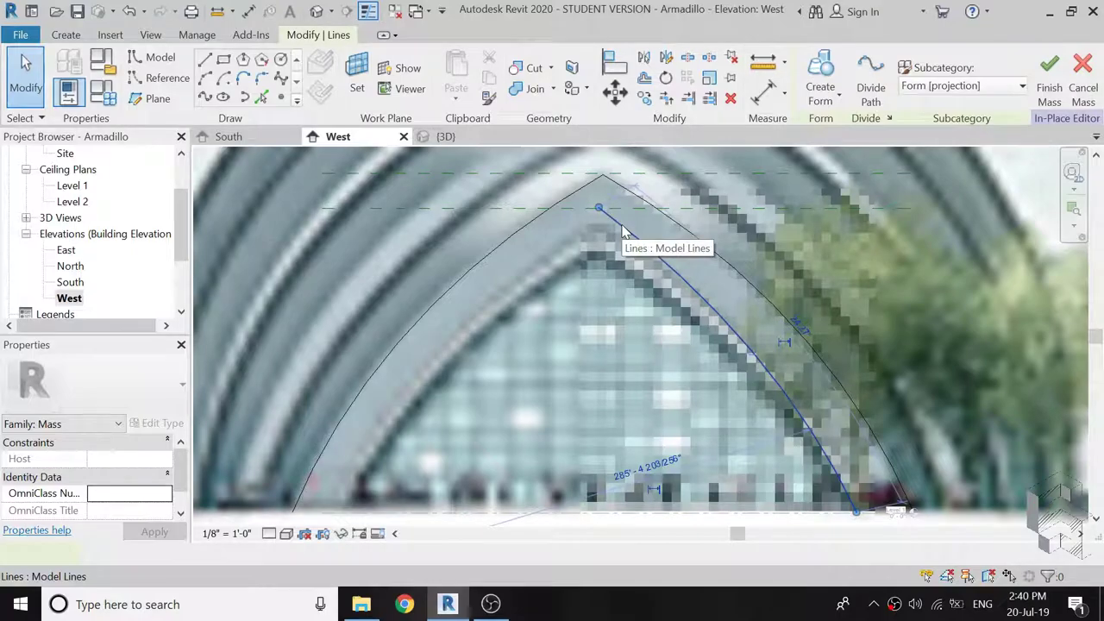
pyautogui.scroll(3, 600, 214)
pyautogui.scroll(2, 608, 241)
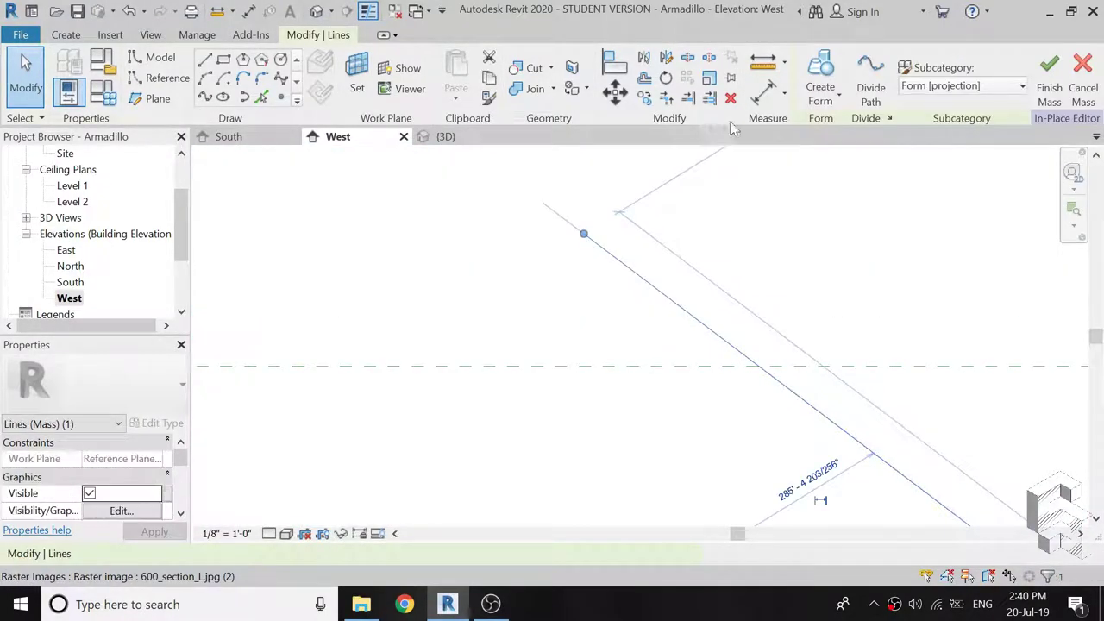
pyautogui.click(666, 57)
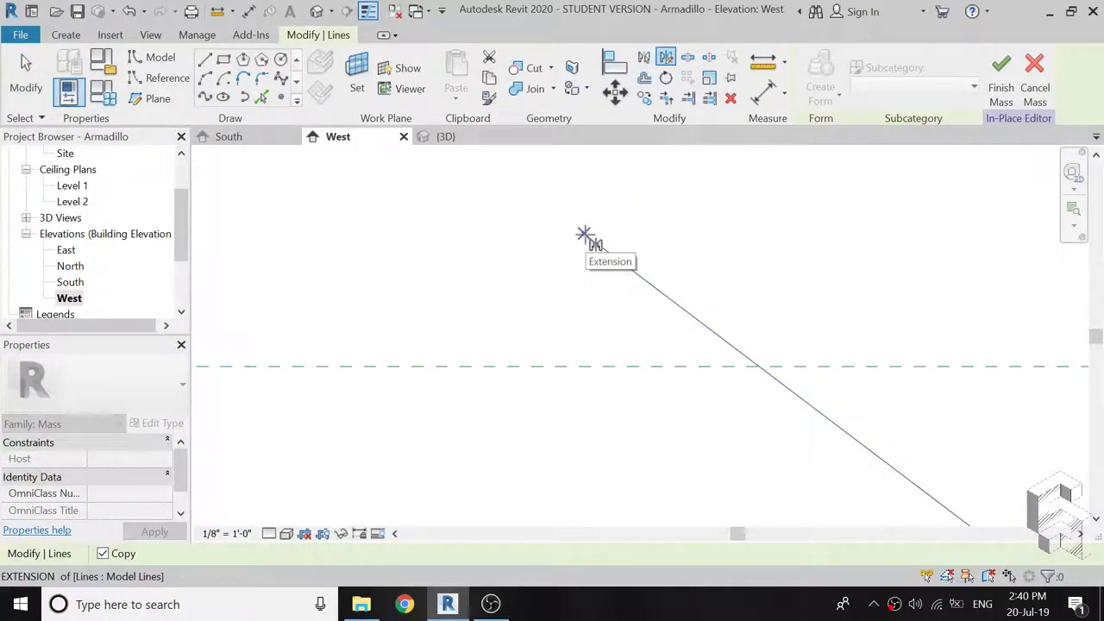
pyautogui.click(583, 234)
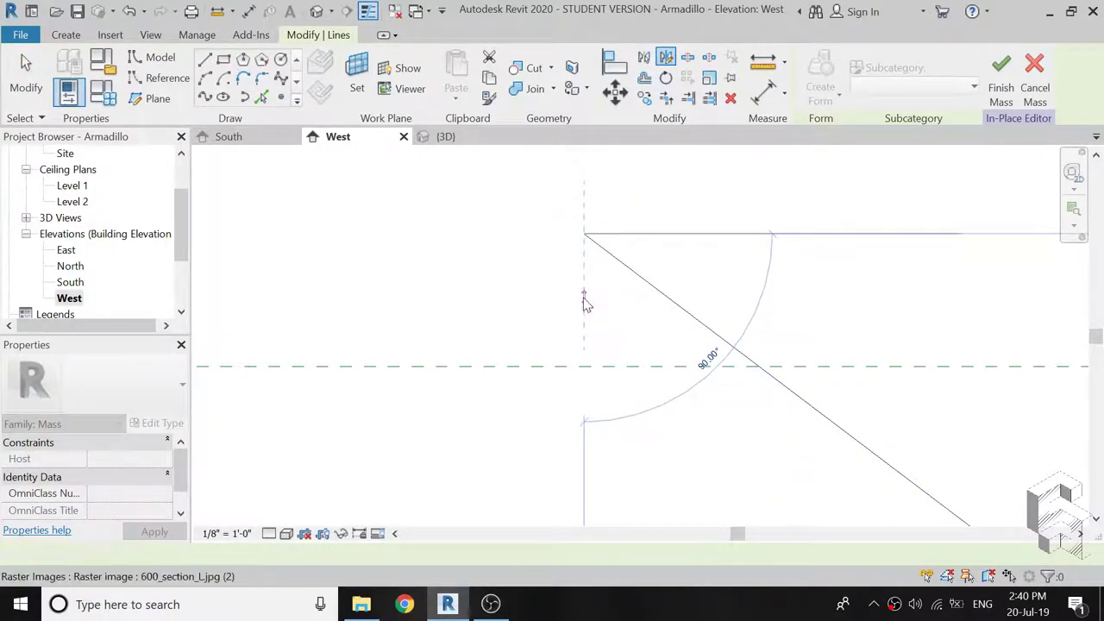
pyautogui.click(584, 301)
pyautogui.press('Escape')
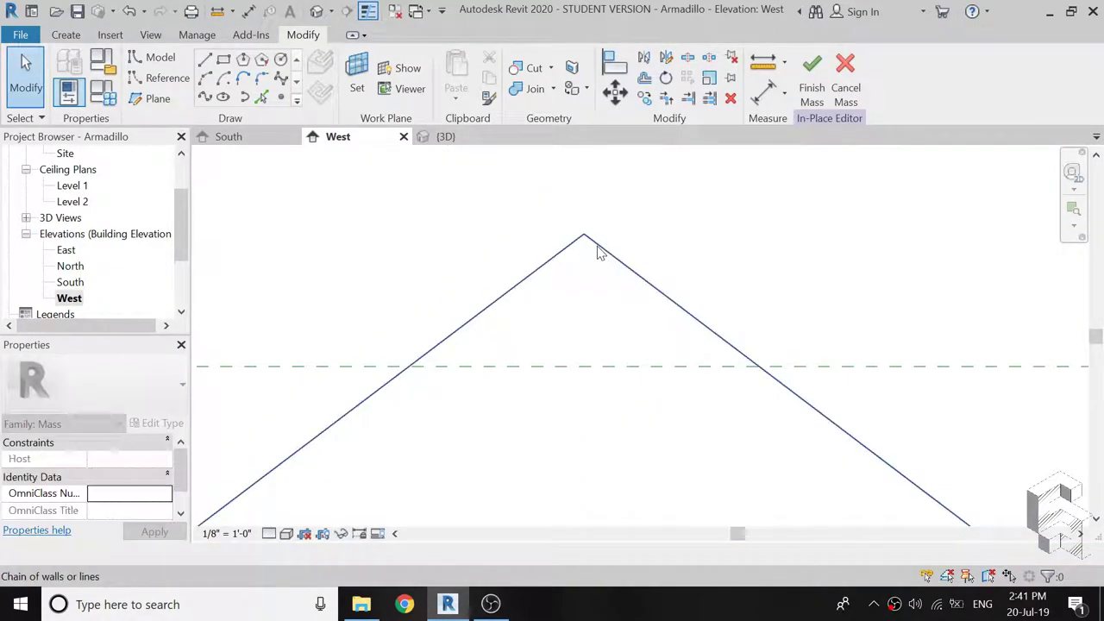
pyautogui.click(601, 263)
pyautogui.press('Escape')
pyautogui.scroll(-3, 627, 234)
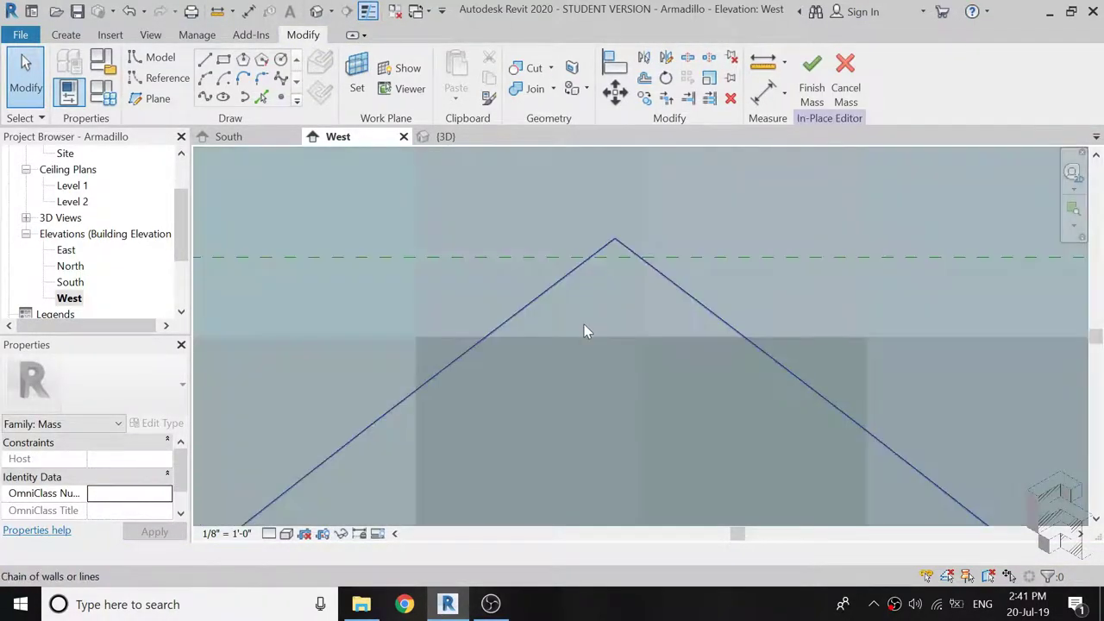
pyautogui.scroll(-3, 579, 341)
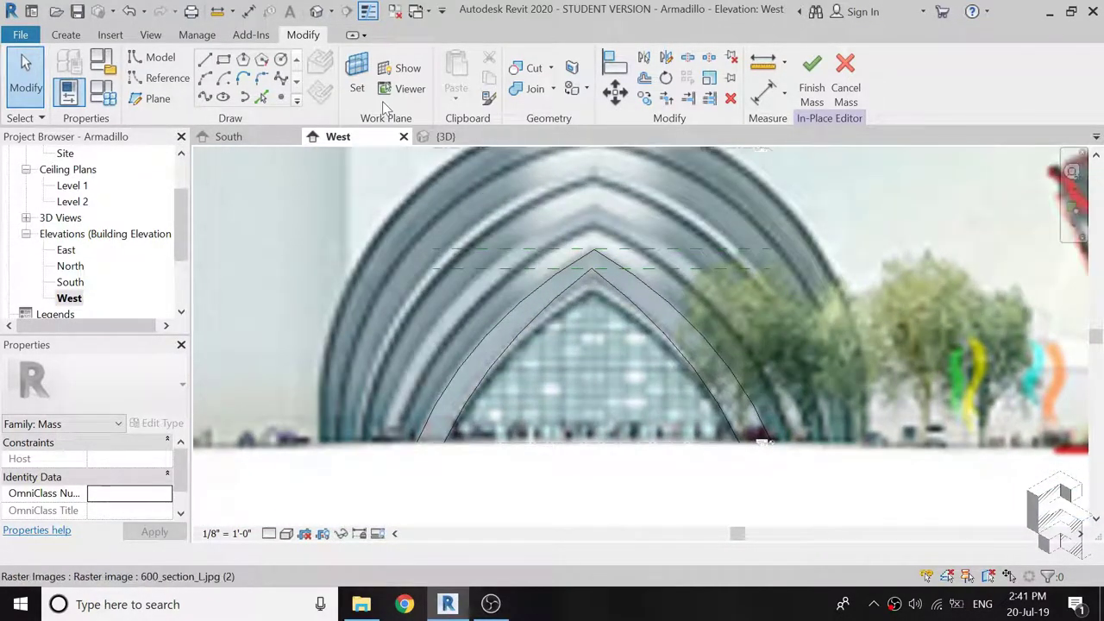
# In the 3D view, loft the two arch profiles into a solid form.
pyautogui.click(316, 11)
pyautogui.scroll(3, 775, 356)
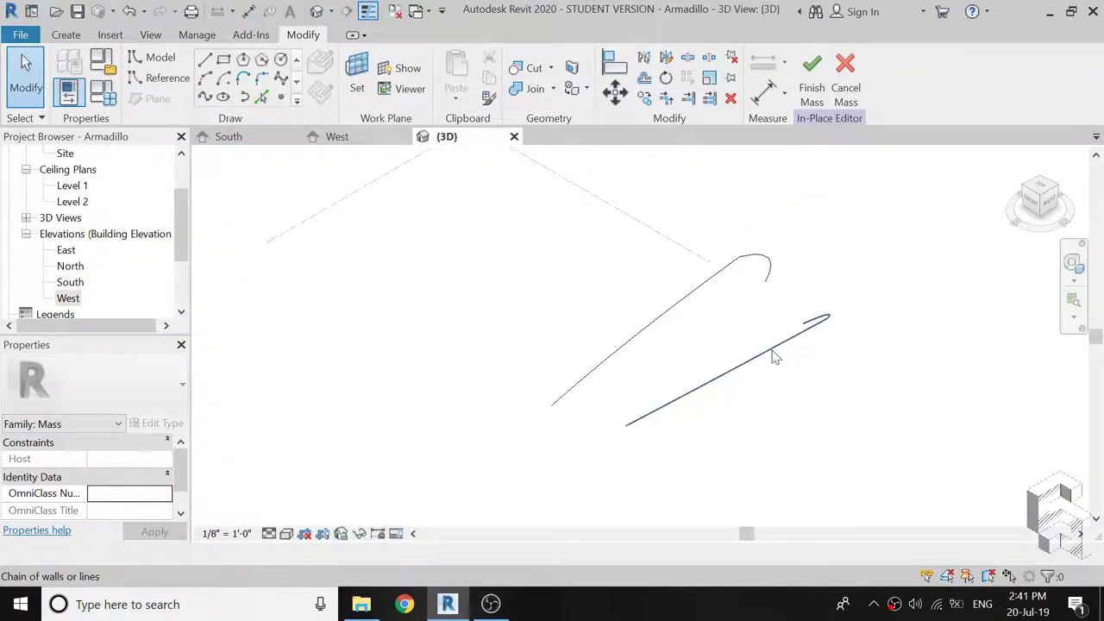
pyautogui.click(774, 354)
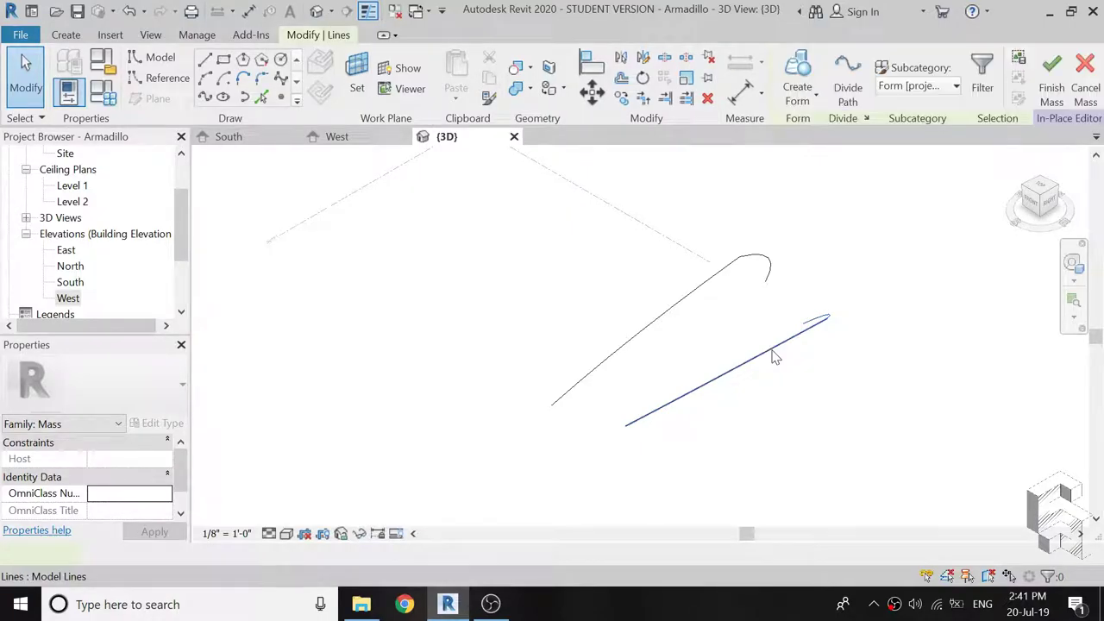
pyautogui.keyDown('ctrl'); pyautogui.click(709, 289); pyautogui.keyUp('ctrl')
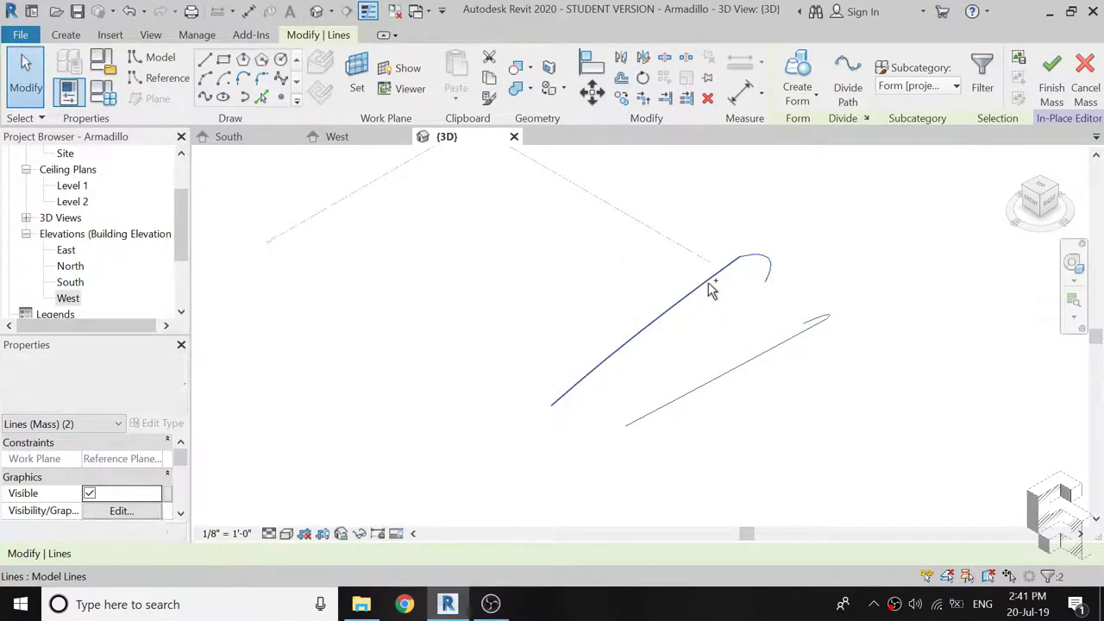
pyautogui.click(798, 67)
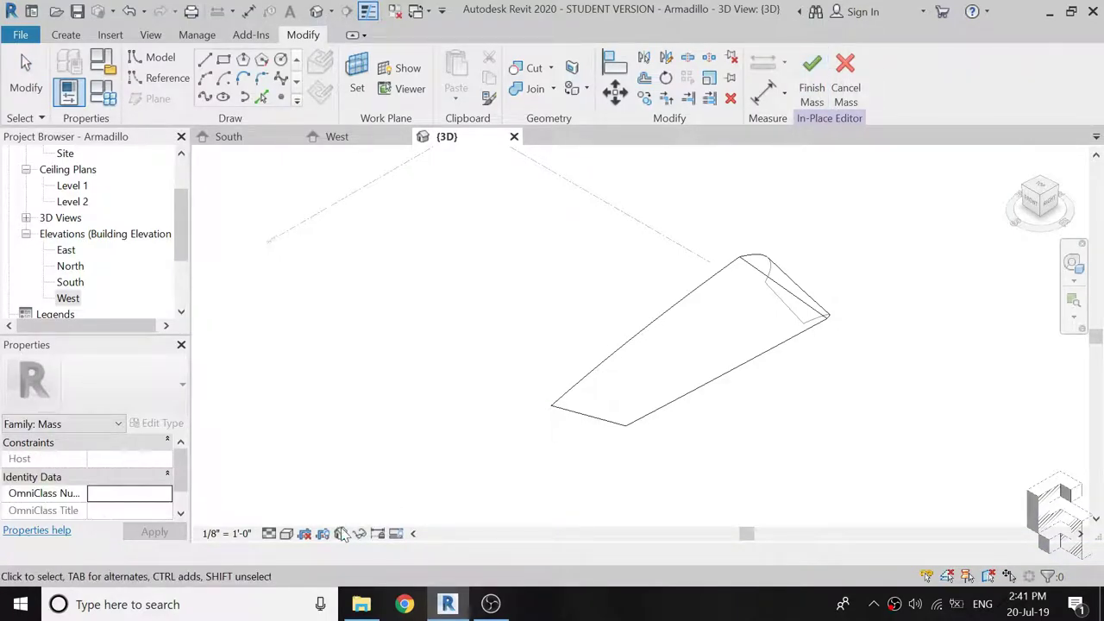
# Set the visual style to Shaded and orbit around the mass shell.
pyautogui.click(294, 534)
pyautogui.click(362, 463)
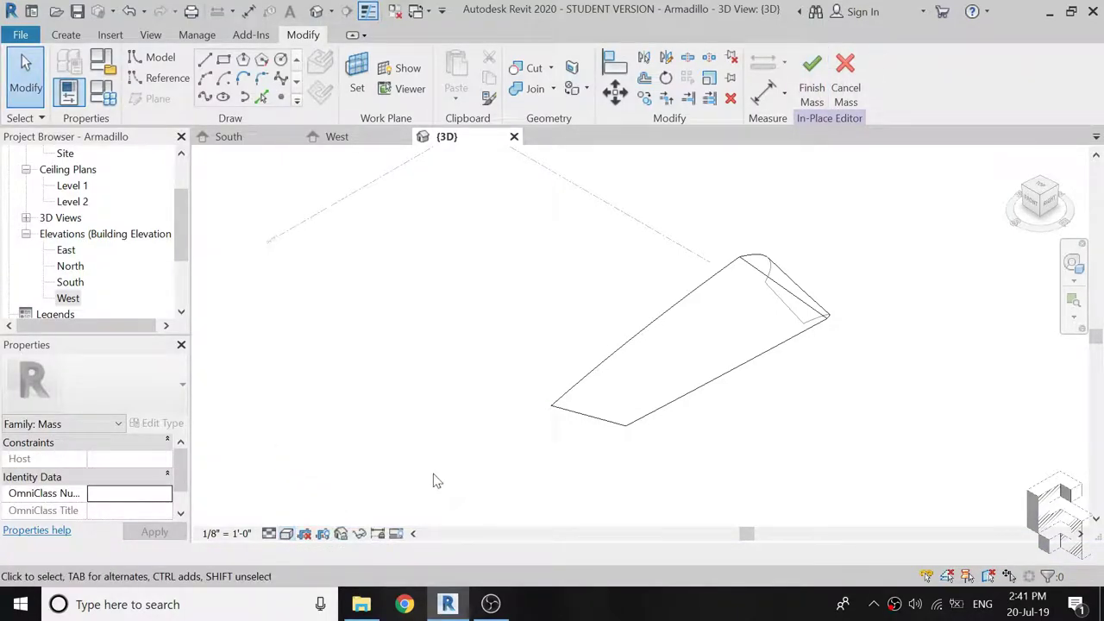
pyautogui.click(1072, 263)
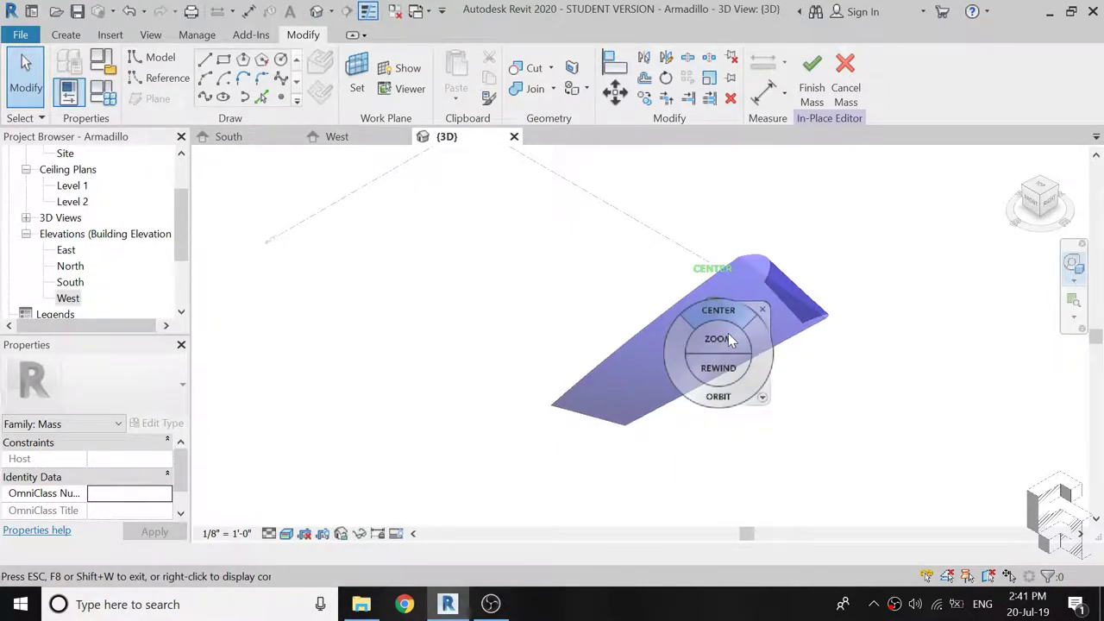
pyautogui.click(728, 333)
pyautogui.moveTo(743, 401); pyautogui.dragTo(751, 375)
# In the South elevation, draw a sloped reference plane along the next shell's rib.
pyautogui.click(211, 138)
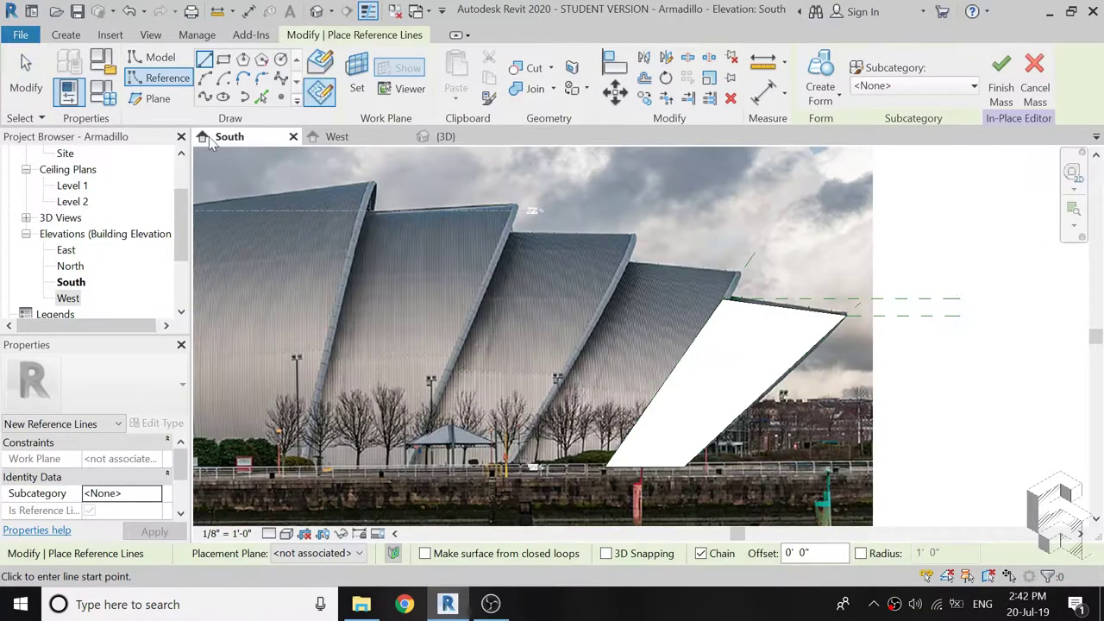
pyautogui.click(158, 99)
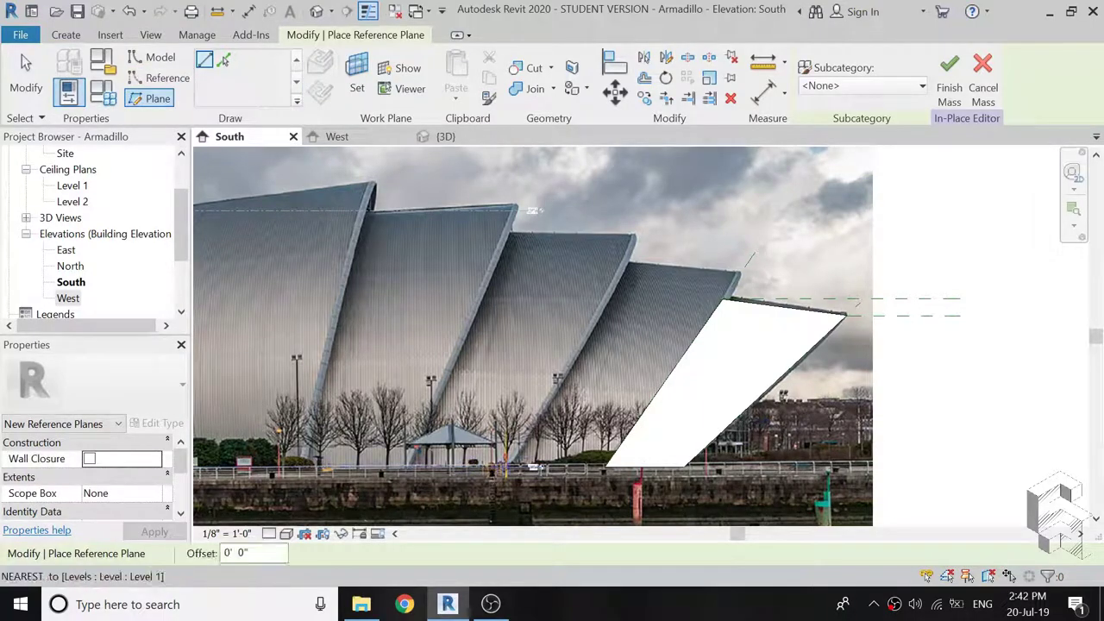
pyautogui.click(528, 470)
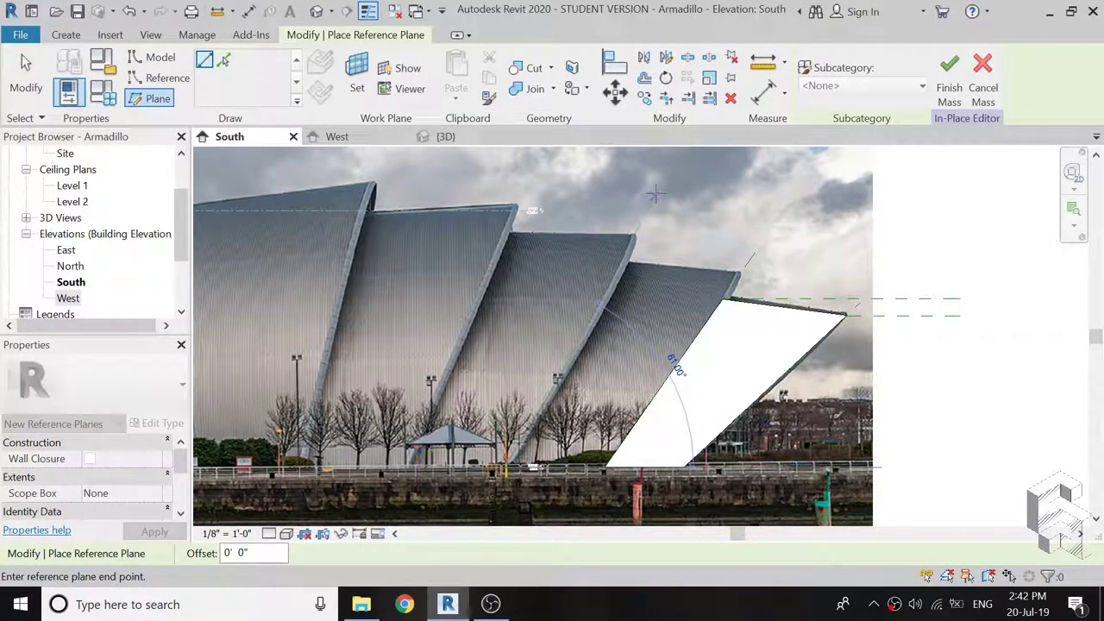
pyautogui.click(656, 193)
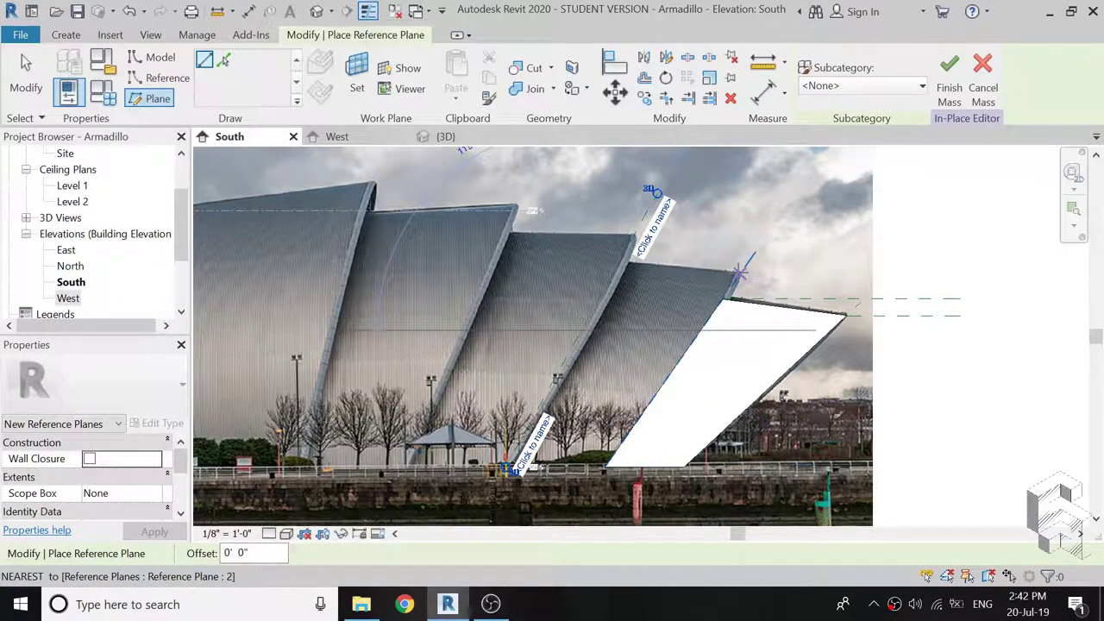
# Draw two horizontal reference planes near the shell's top.
pyautogui.click(739, 271)
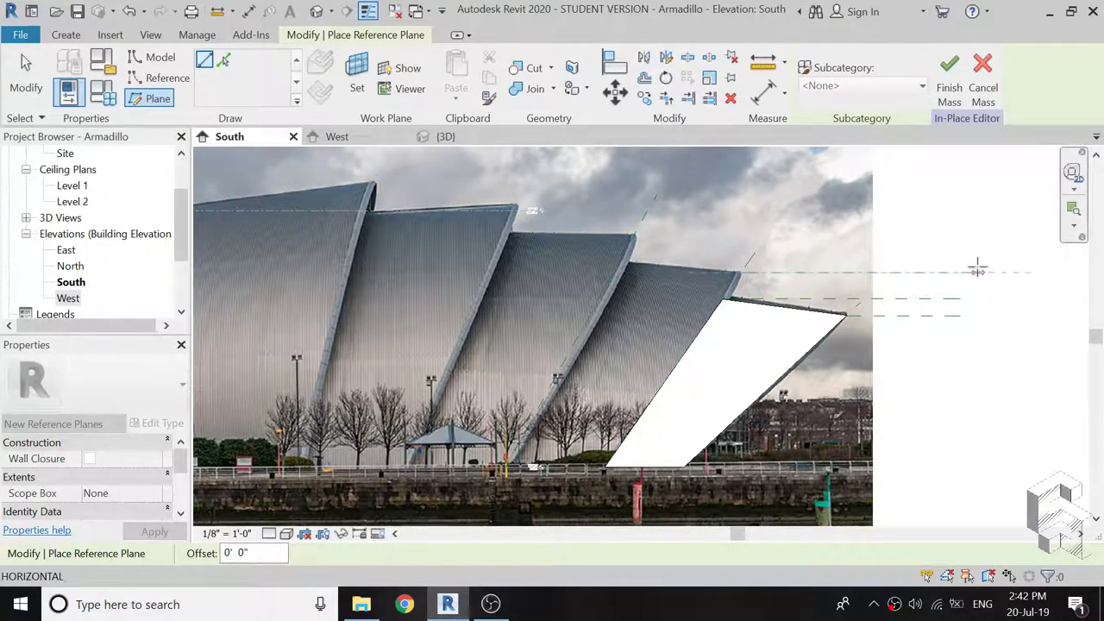
pyautogui.click(977, 263)
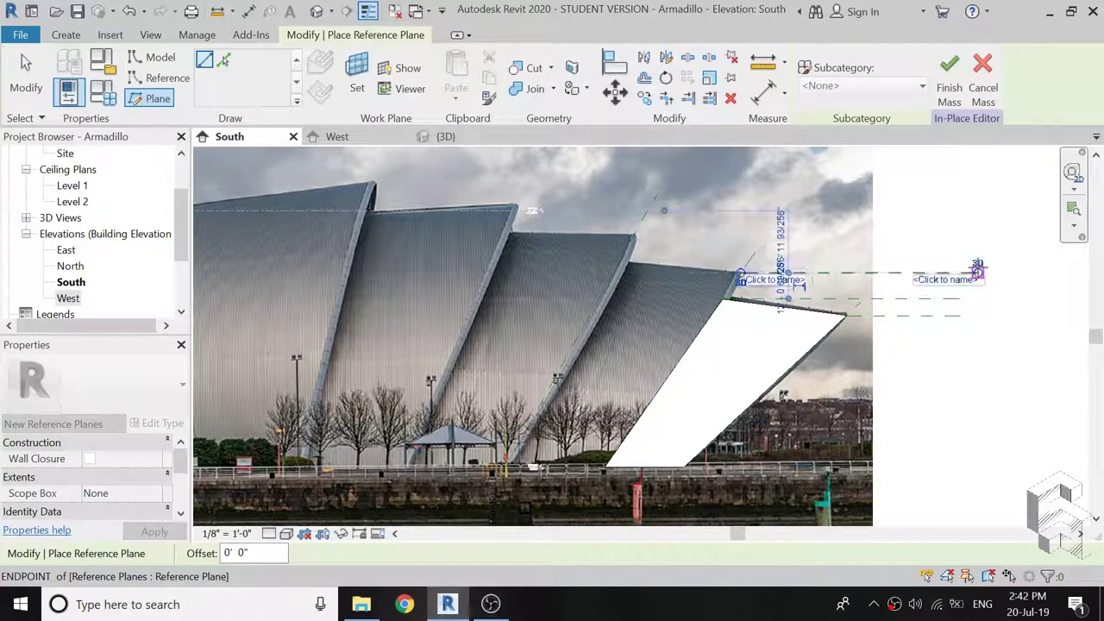
pyautogui.click(621, 258)
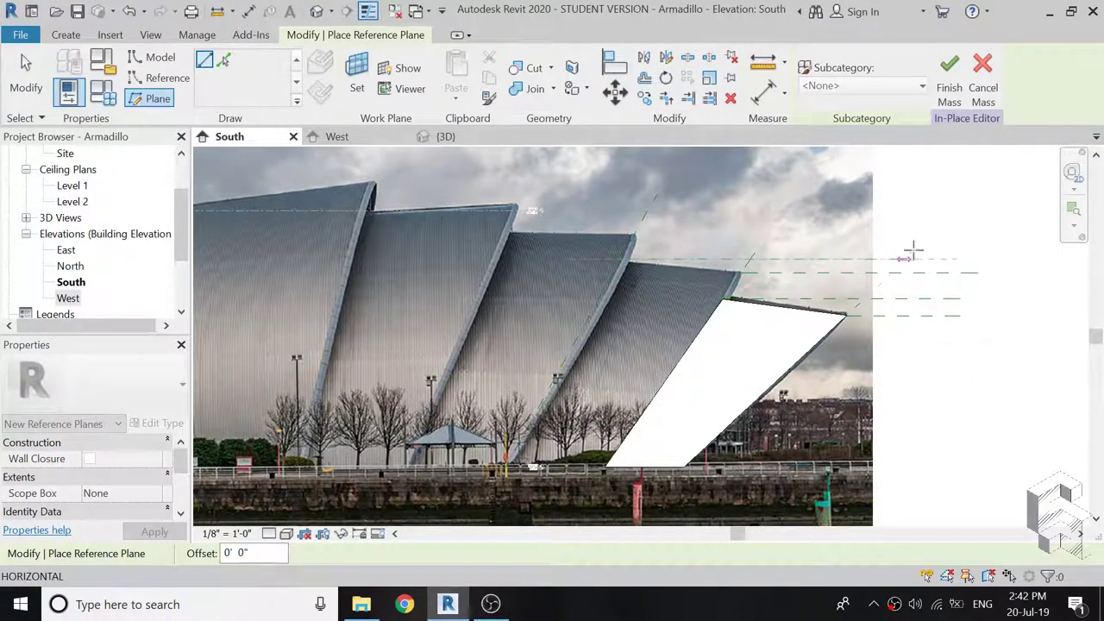
pyautogui.click(914, 252)
pyautogui.press('Escape')
pyautogui.press('Escape')
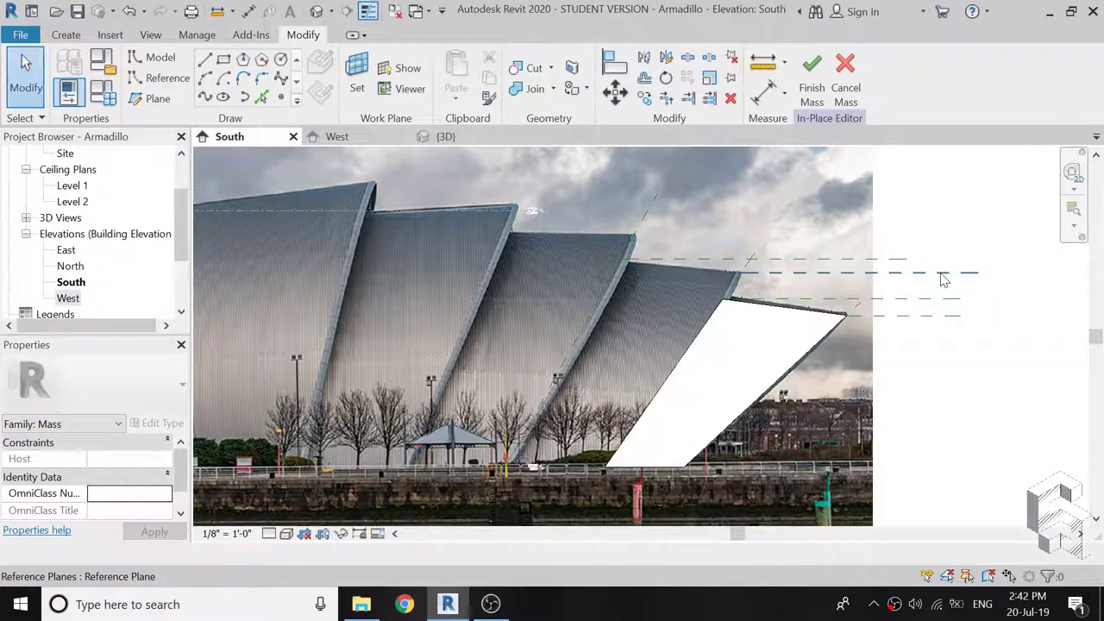
# Name the lower horizontal reference plane H3 and the next one up H4.
pyautogui.scroll(2, 943, 278)
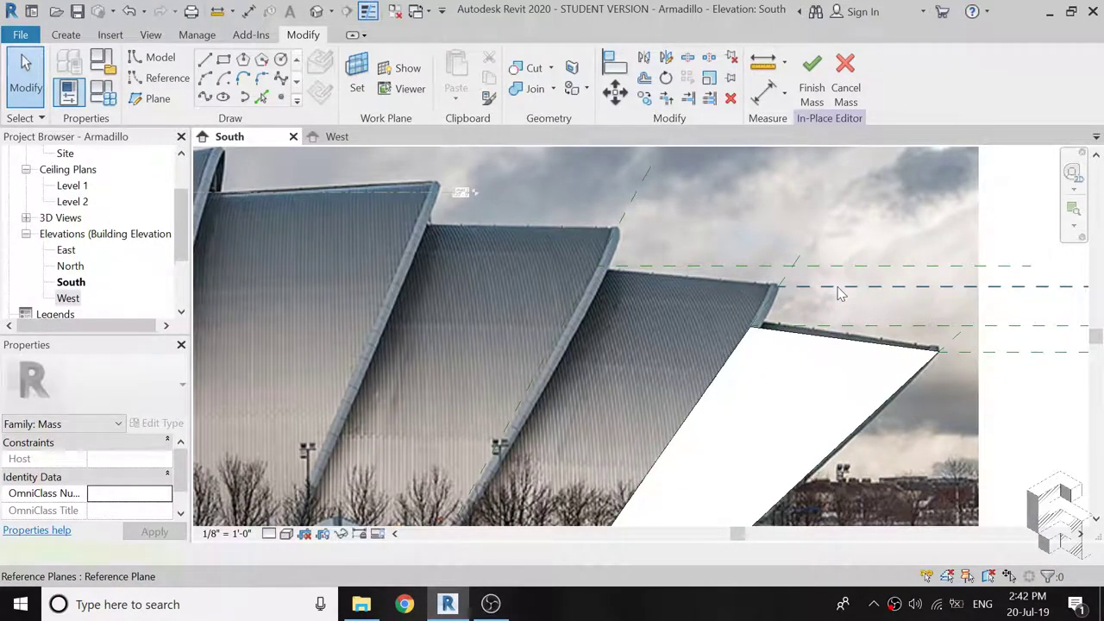
pyautogui.click(840, 294)
pyautogui.click(821, 295)
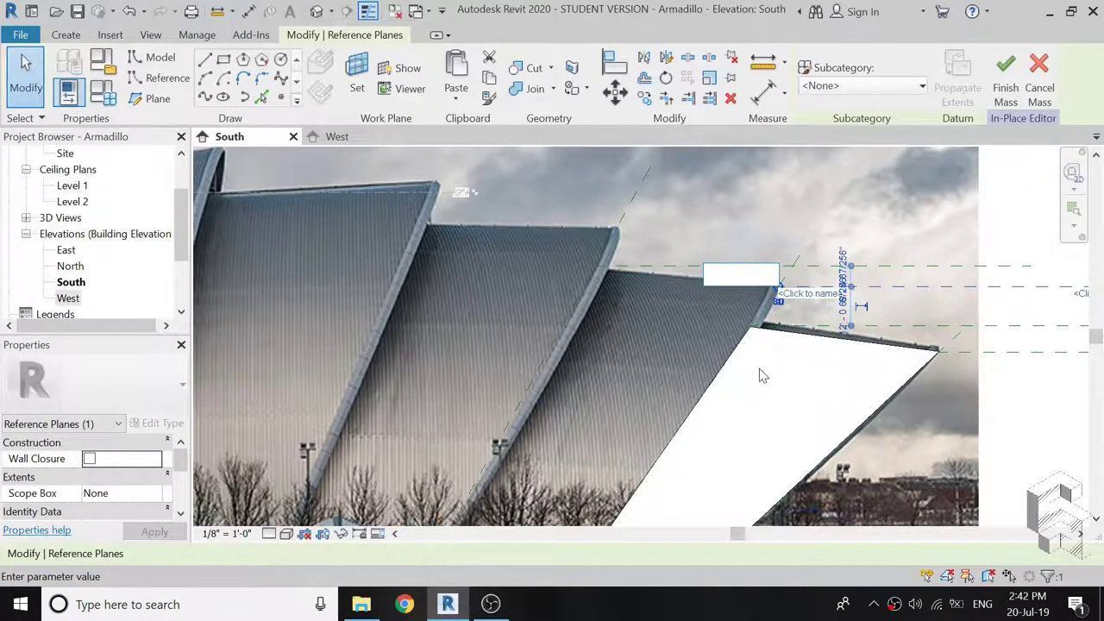
pyautogui.write('H3')
pyautogui.press('Return')
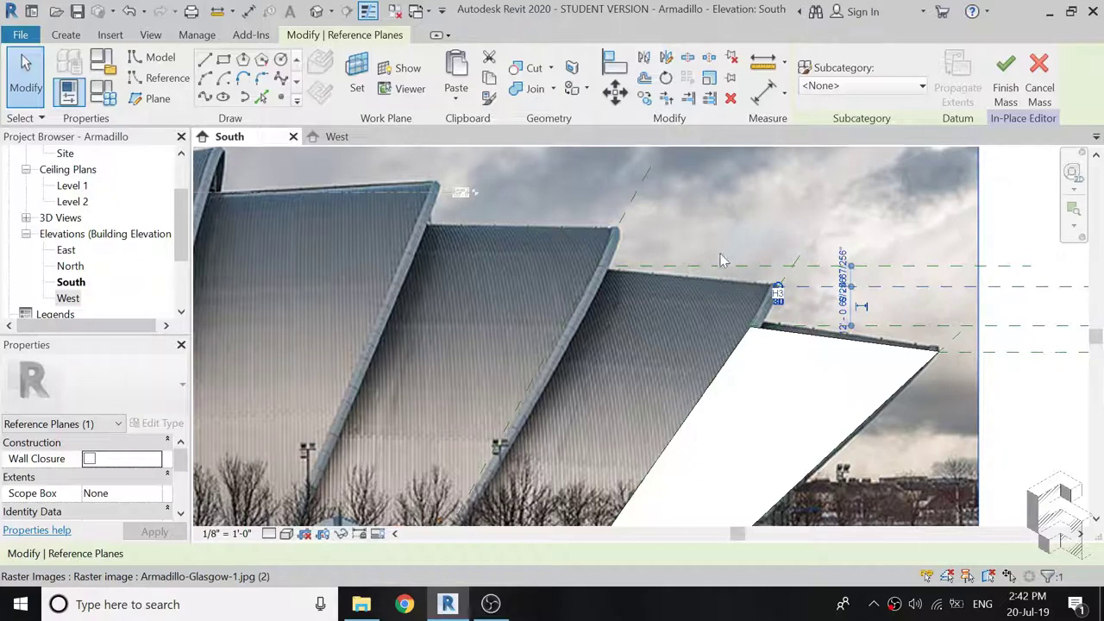
pyautogui.click(707, 267)
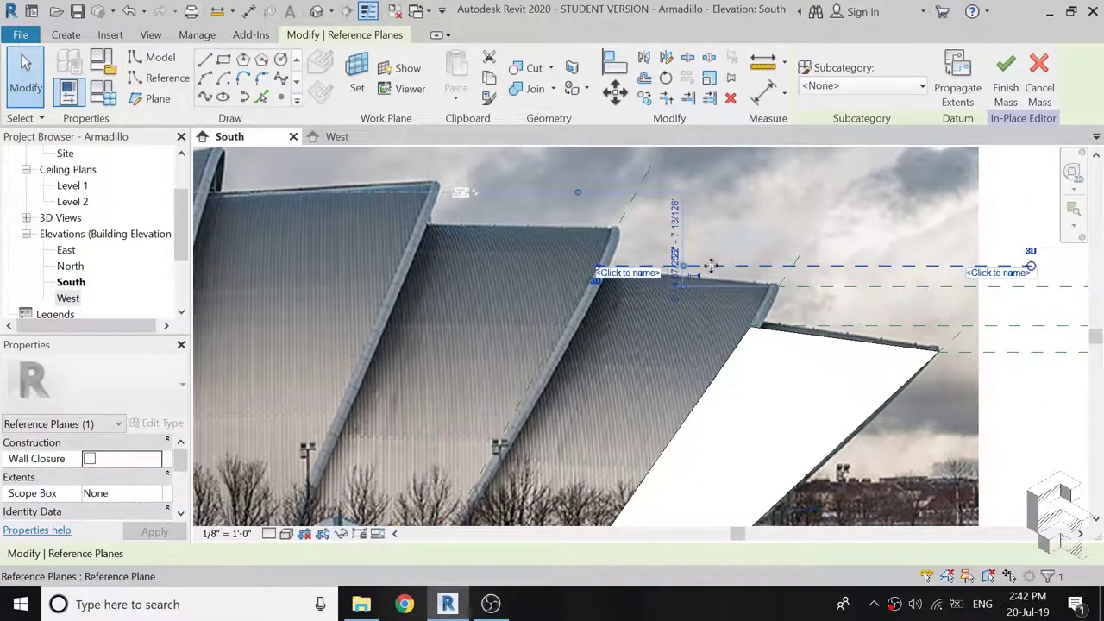
pyautogui.click(621, 280)
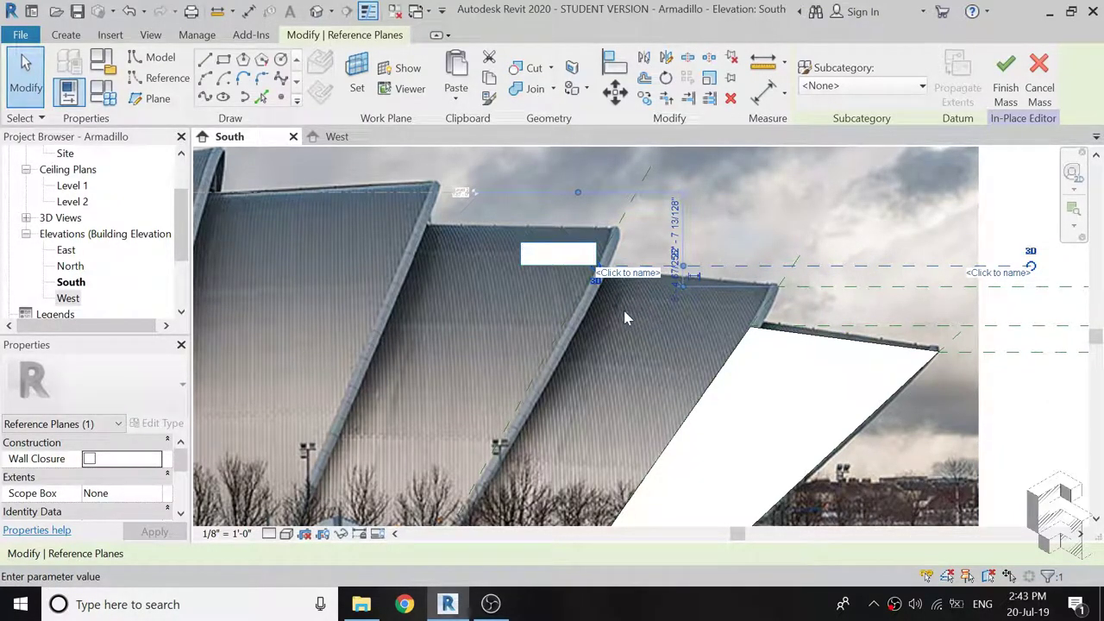
pyautogui.write('H4')
pyautogui.press('Return')
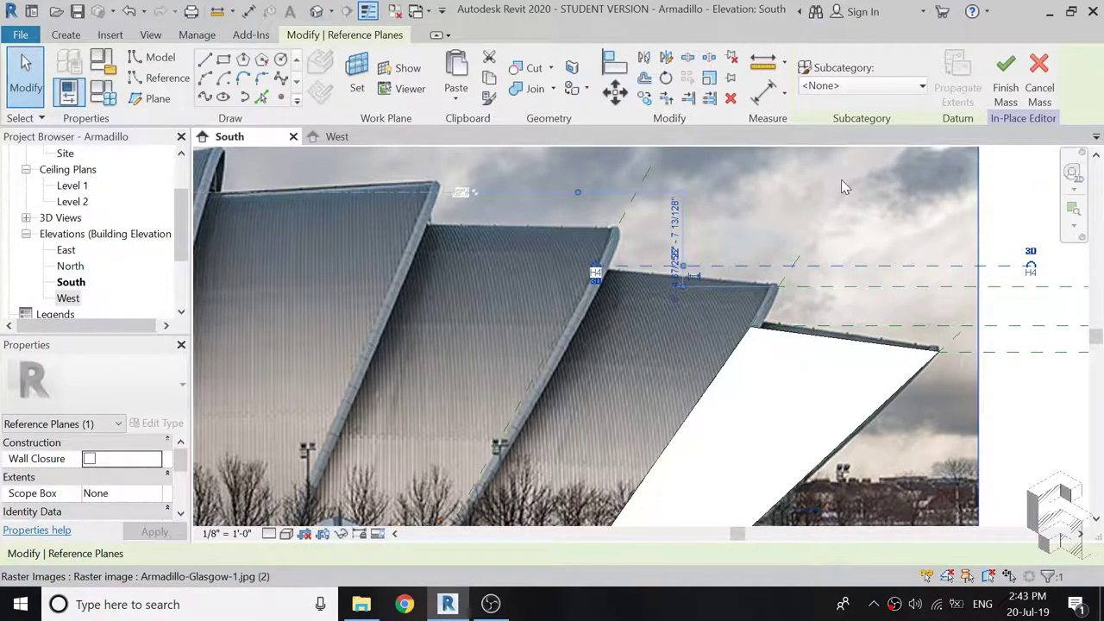
pyautogui.press('Escape')
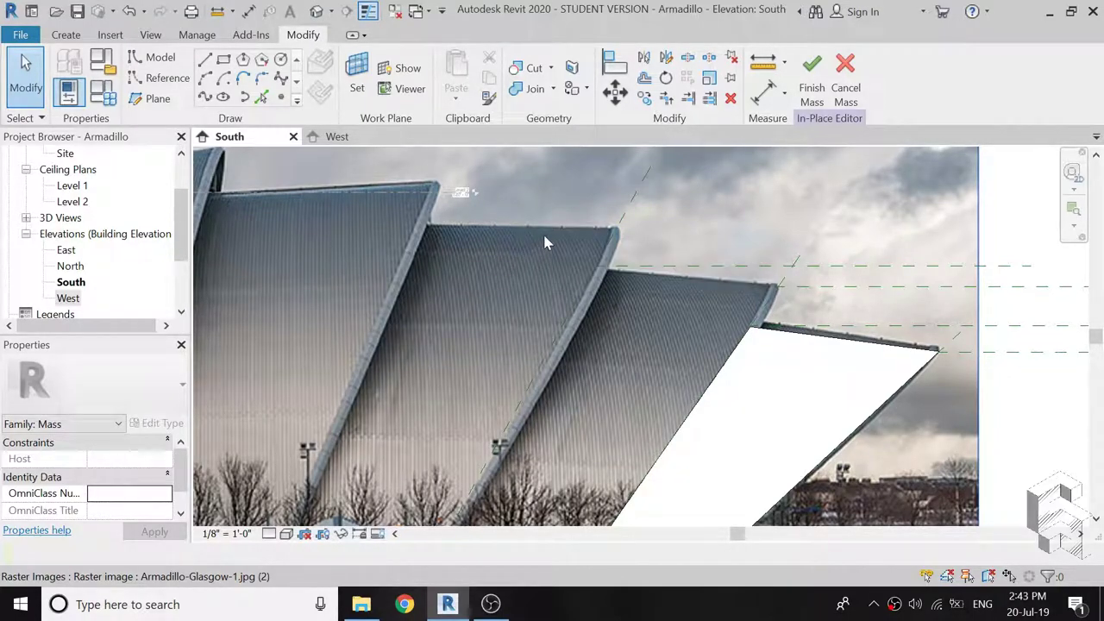
# Name the diagonal reference plane 3, then bring up the West elevation.
pyautogui.click(621, 210)
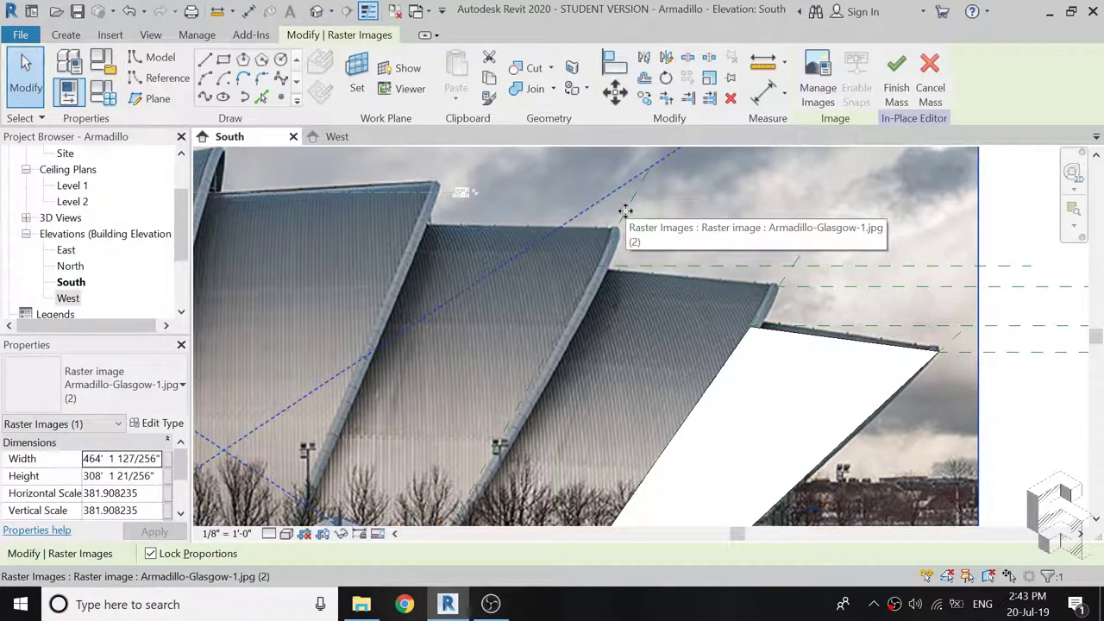
pyautogui.press('Escape')
pyautogui.click(628, 215)
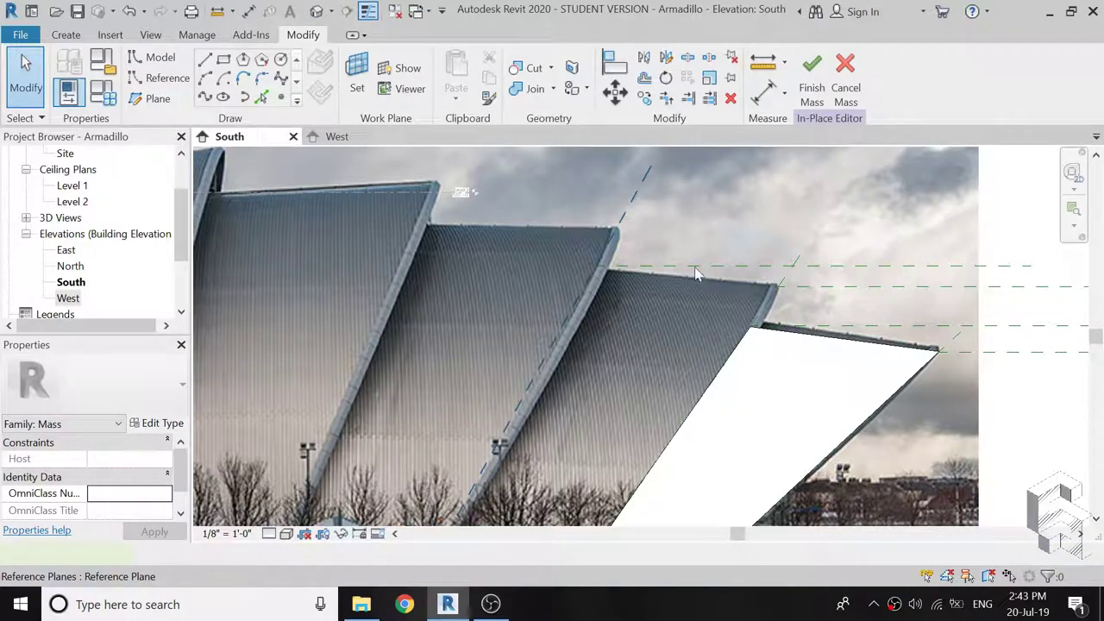
pyautogui.click(645, 195)
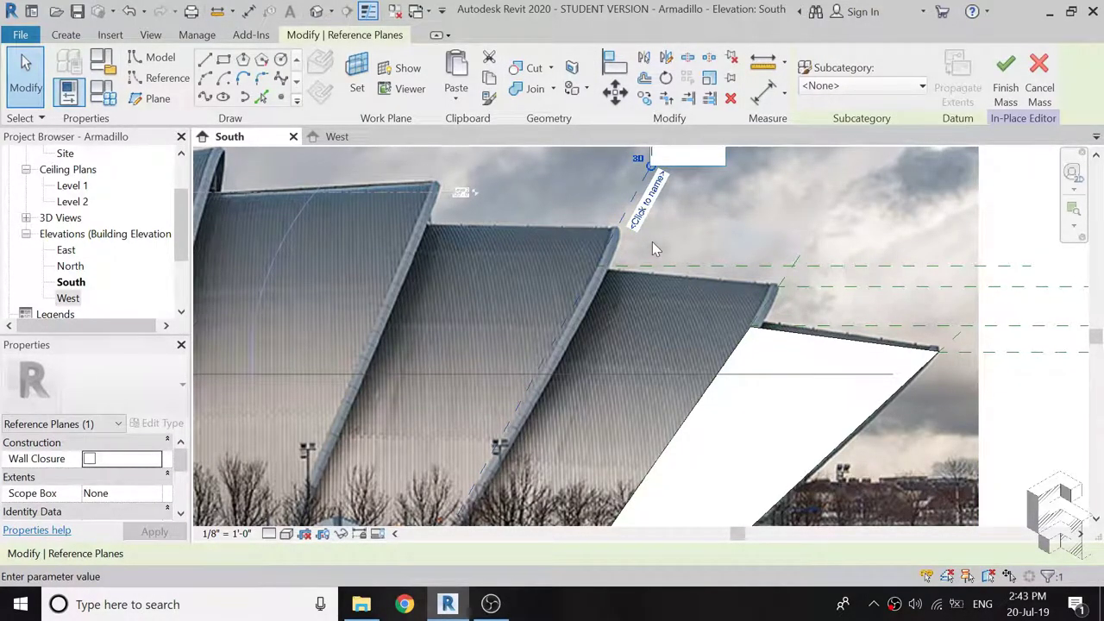
pyautogui.write('3')
pyautogui.press('Return')
pyautogui.click(336, 137)
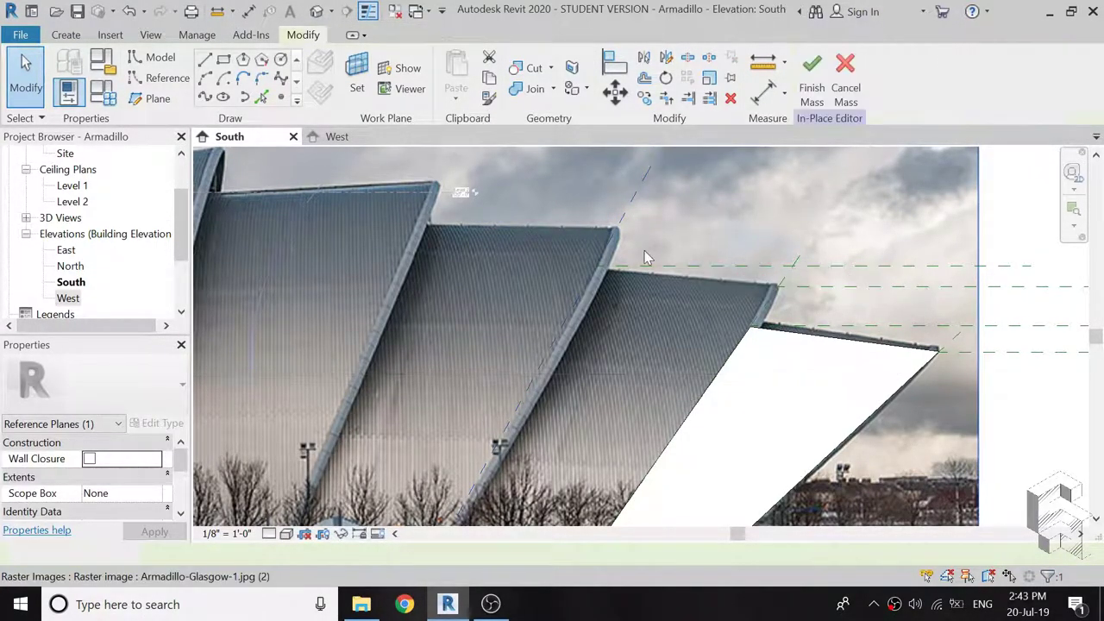
# Set Reference Plane : 2 as the current work plane.
pyautogui.click(356, 74)
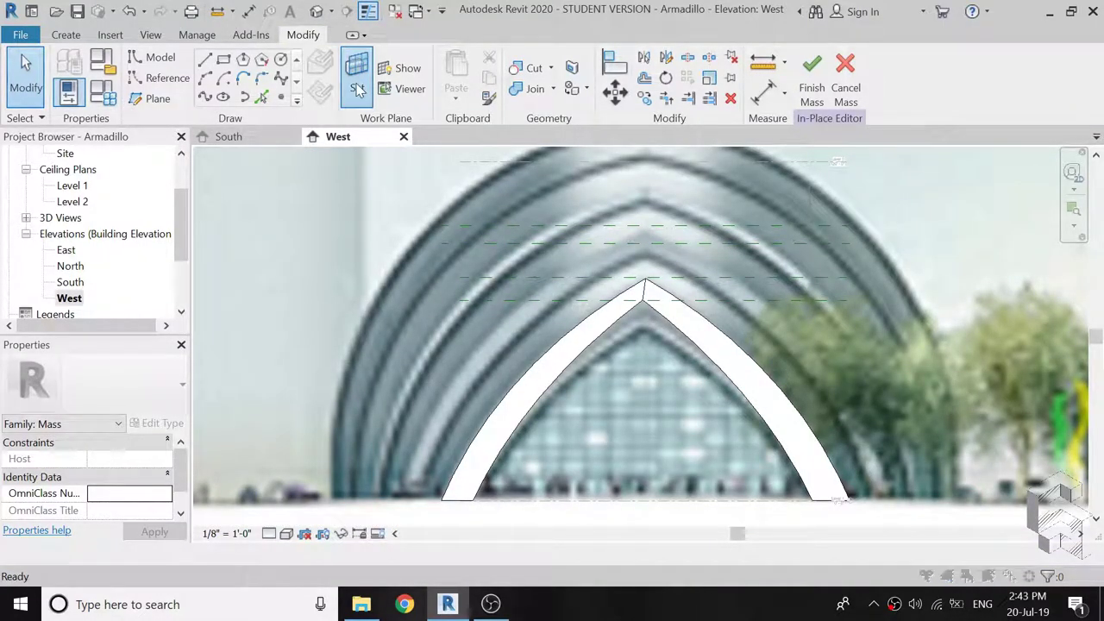
pyautogui.click(923, 390)
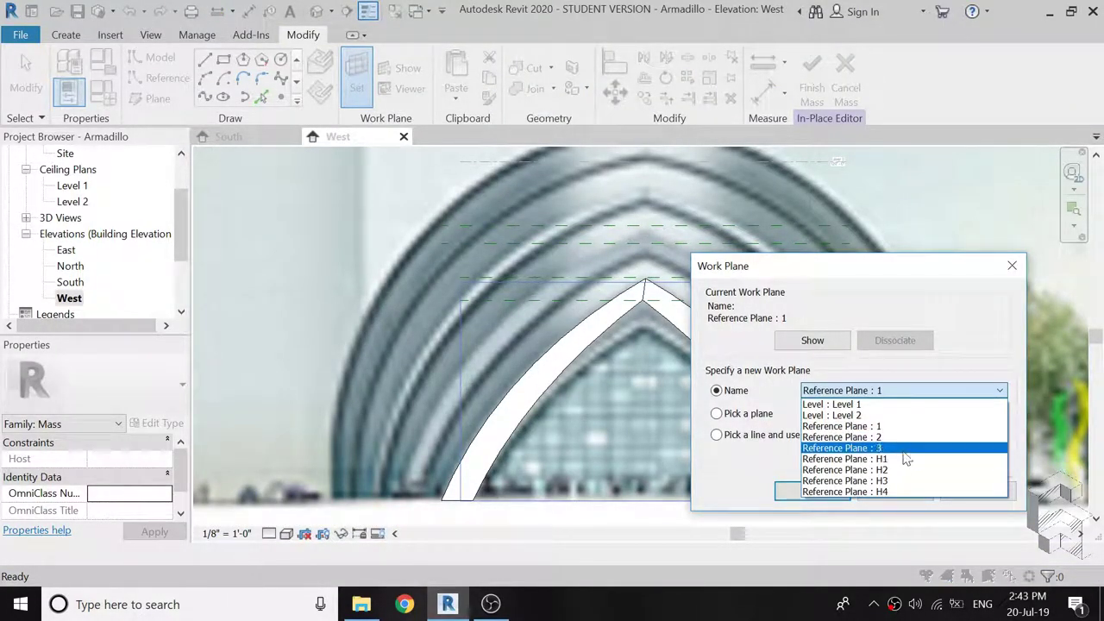
pyautogui.click(901, 437)
pyautogui.click(811, 491)
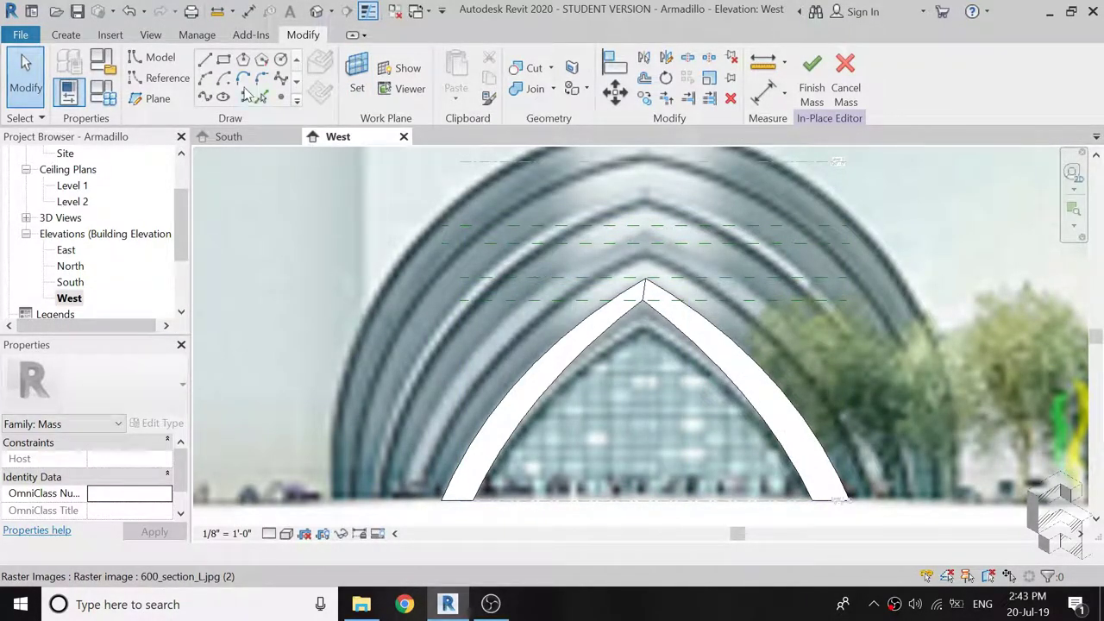
# Draw a start-end-radius arc from the arch's bottom-left foot to its apex, following the outline.
pyautogui.click(205, 78)
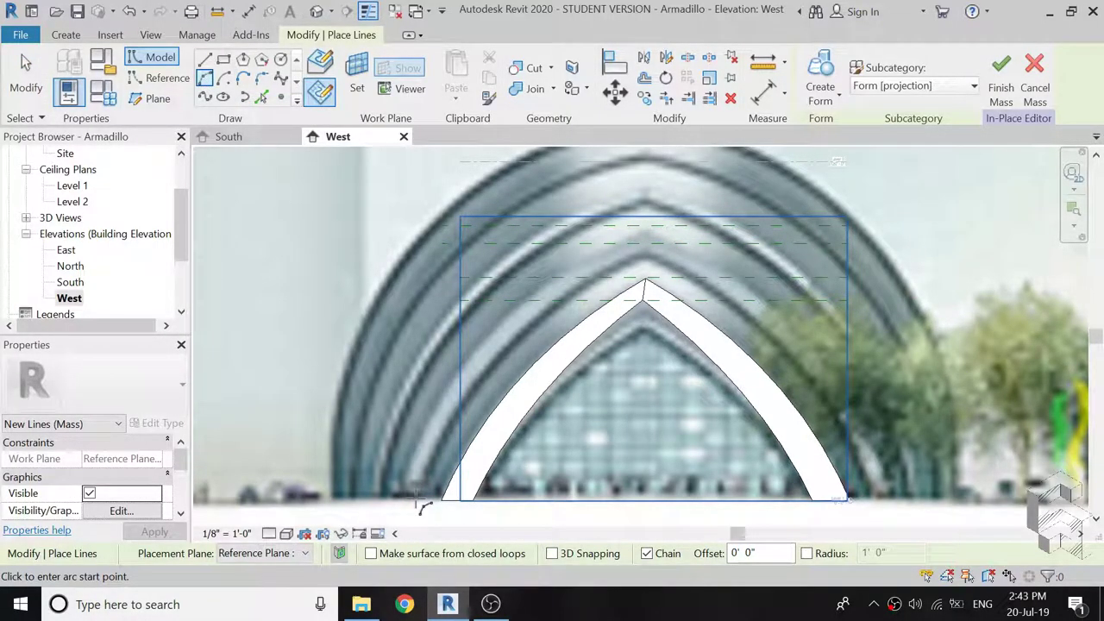
pyautogui.click(441, 499)
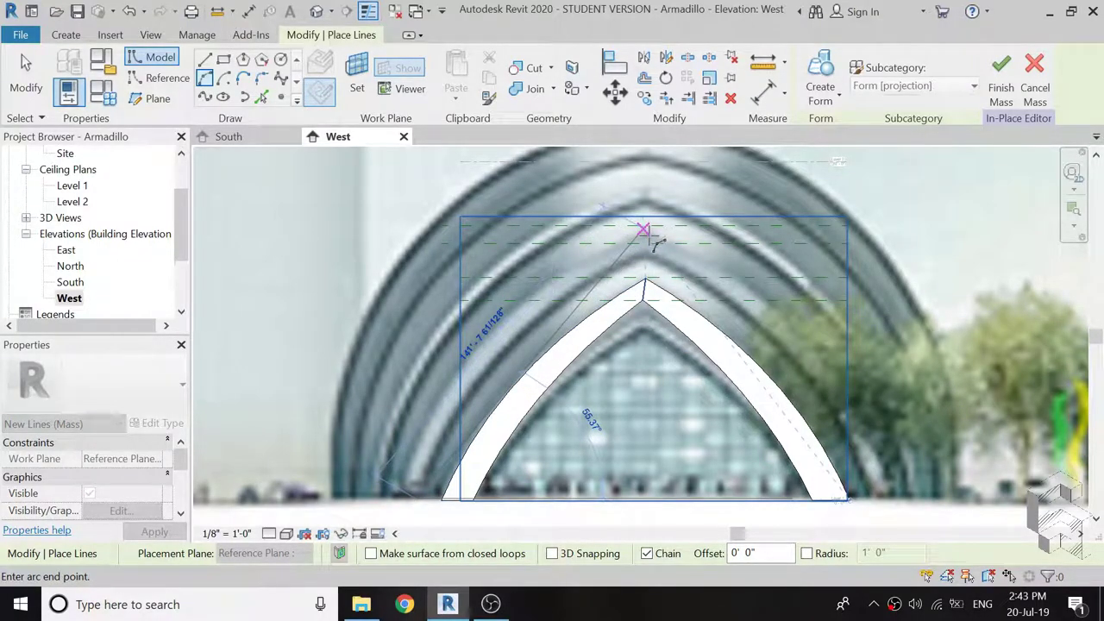
pyautogui.scroll(3, 649, 245)
pyautogui.scroll(1, 646, 242)
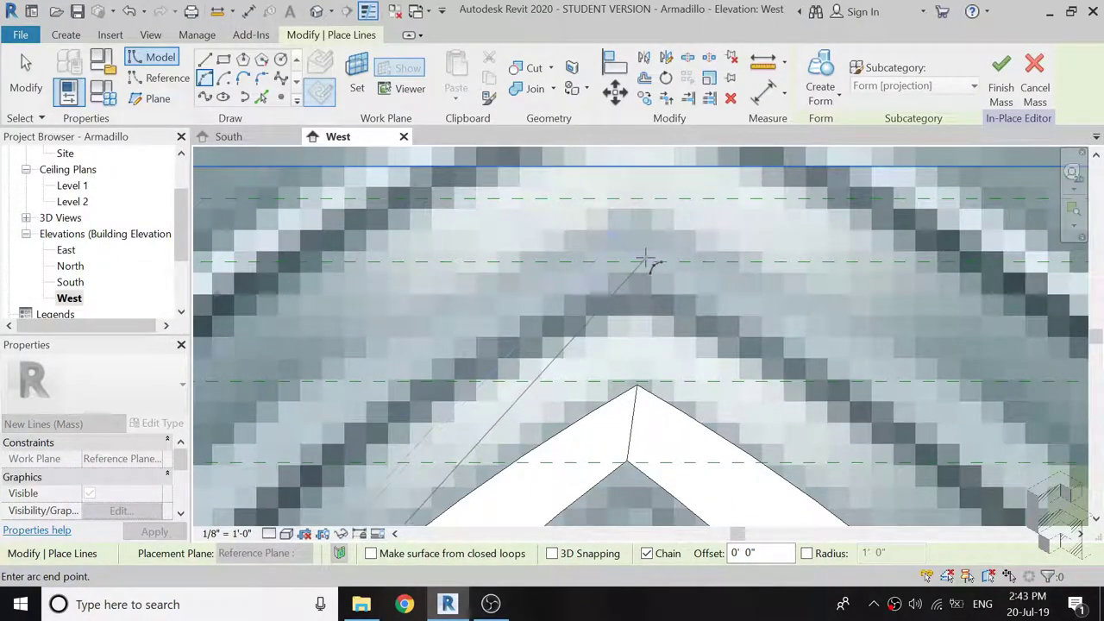
pyautogui.click(641, 261)
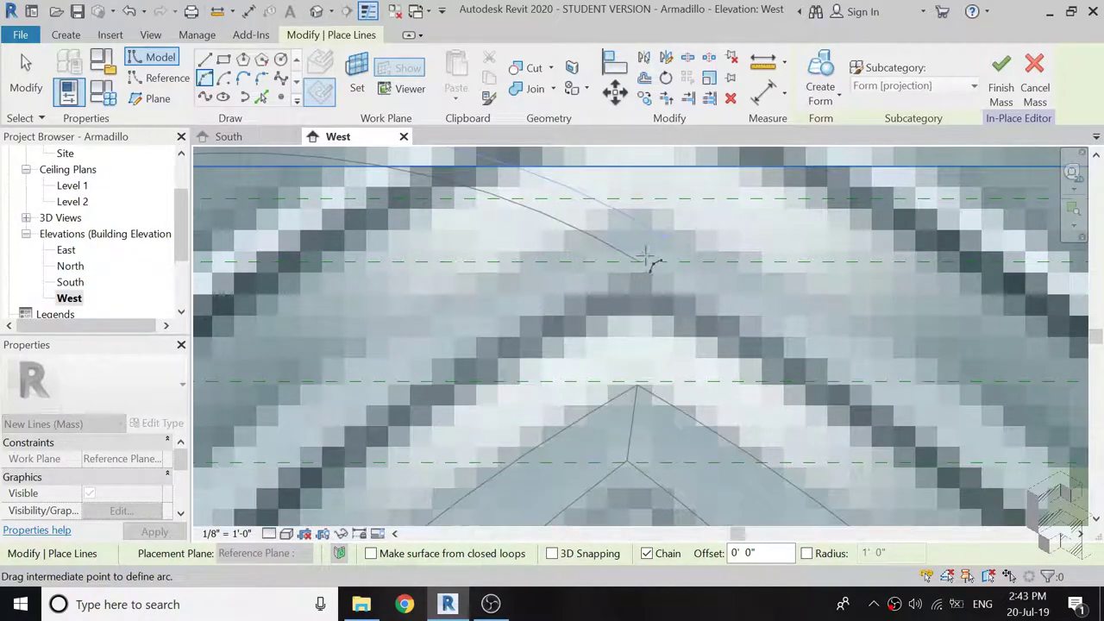
pyautogui.scroll(-1, 642, 257)
pyautogui.scroll(-2, 645, 252)
pyautogui.scroll(-1, 647, 248)
pyautogui.scroll(-2, 647, 250)
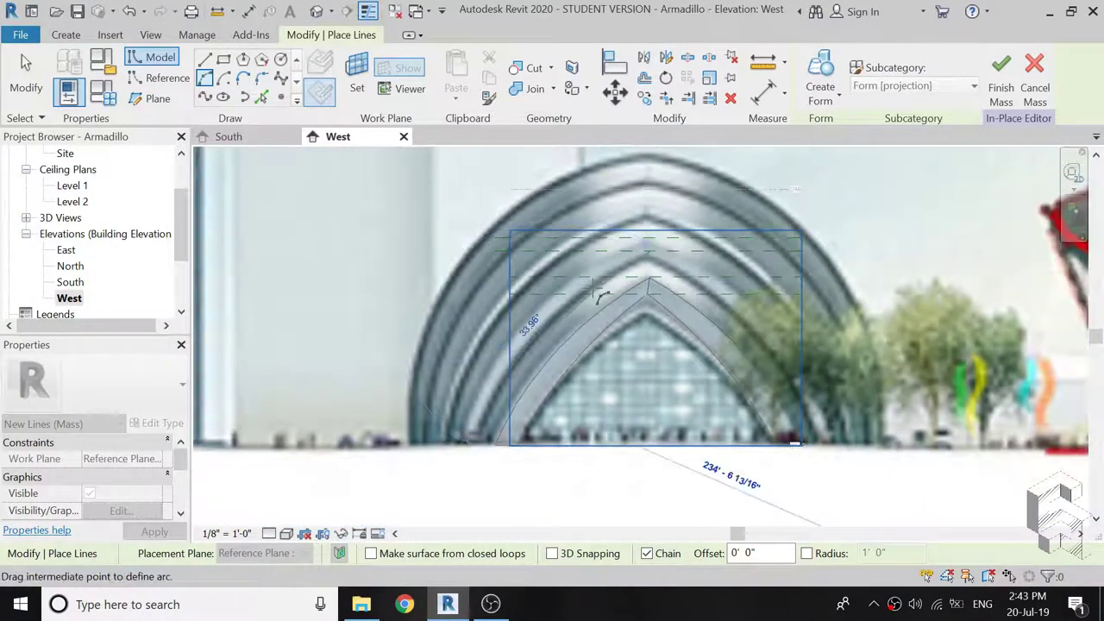
pyautogui.click(530, 348)
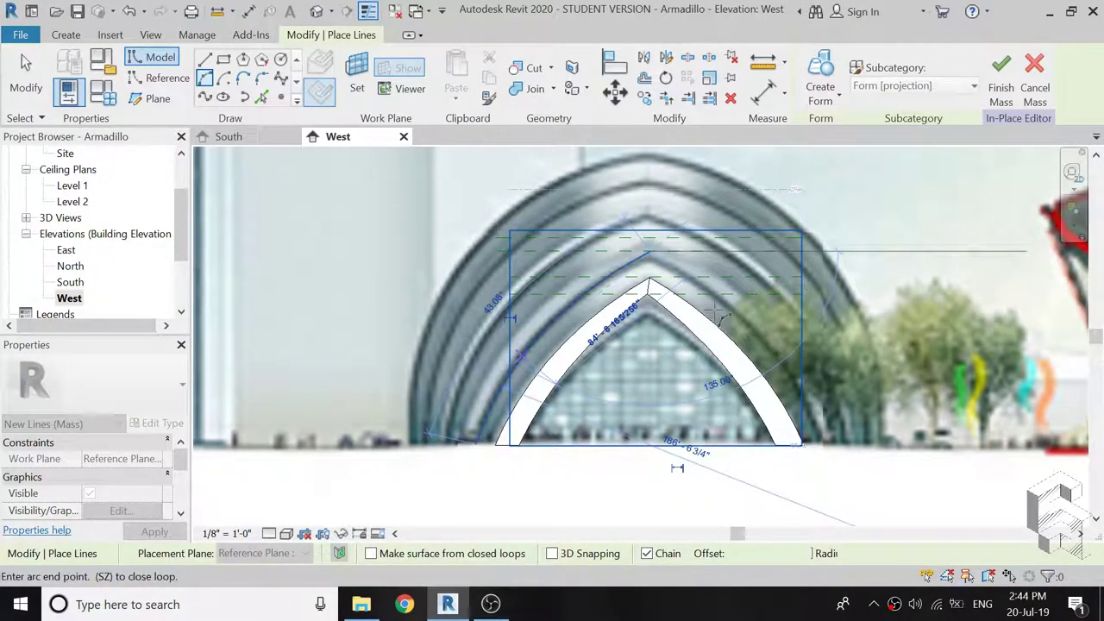
pyautogui.press('Escape')
pyautogui.scroll(2, 656, 258)
# Mirror a copy of the sloped arc about a vertical axis drawn down from the apex.
pyautogui.press('Escape')
pyautogui.scroll(2, 650, 256)
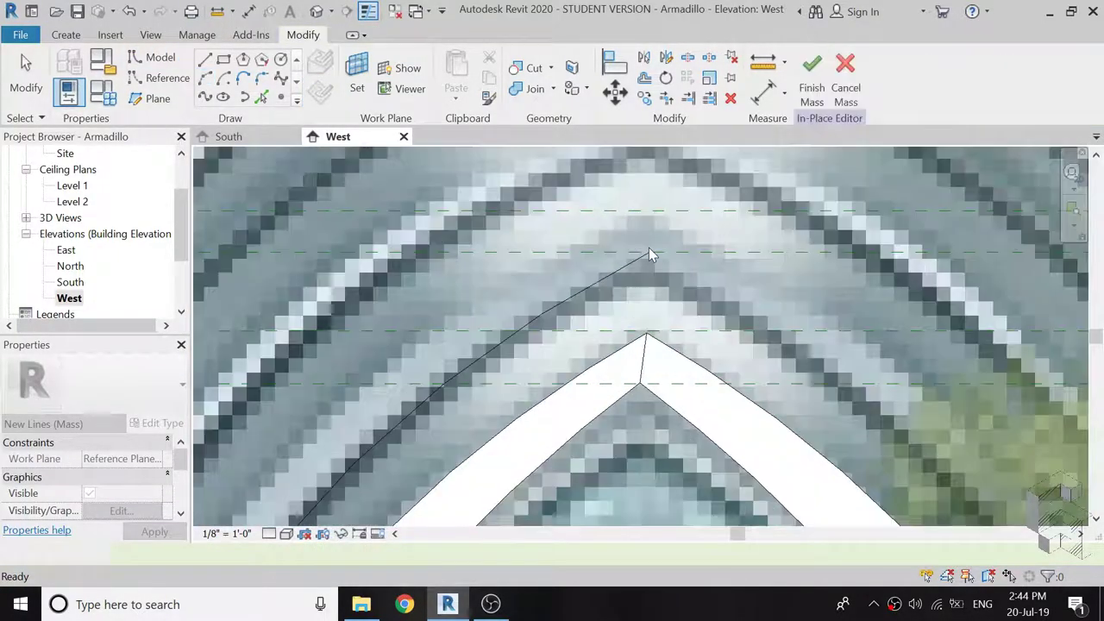
pyautogui.scroll(1, 650, 256)
pyautogui.scroll(1, 649, 255)
pyautogui.press('Escape')
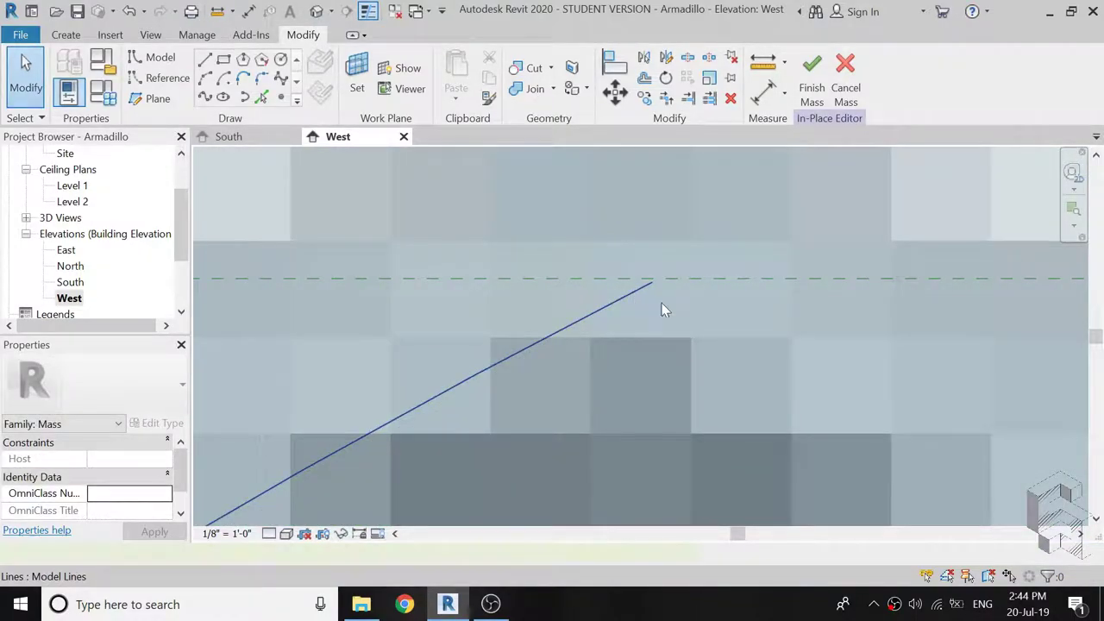
pyautogui.click(672, 315)
pyautogui.click(665, 56)
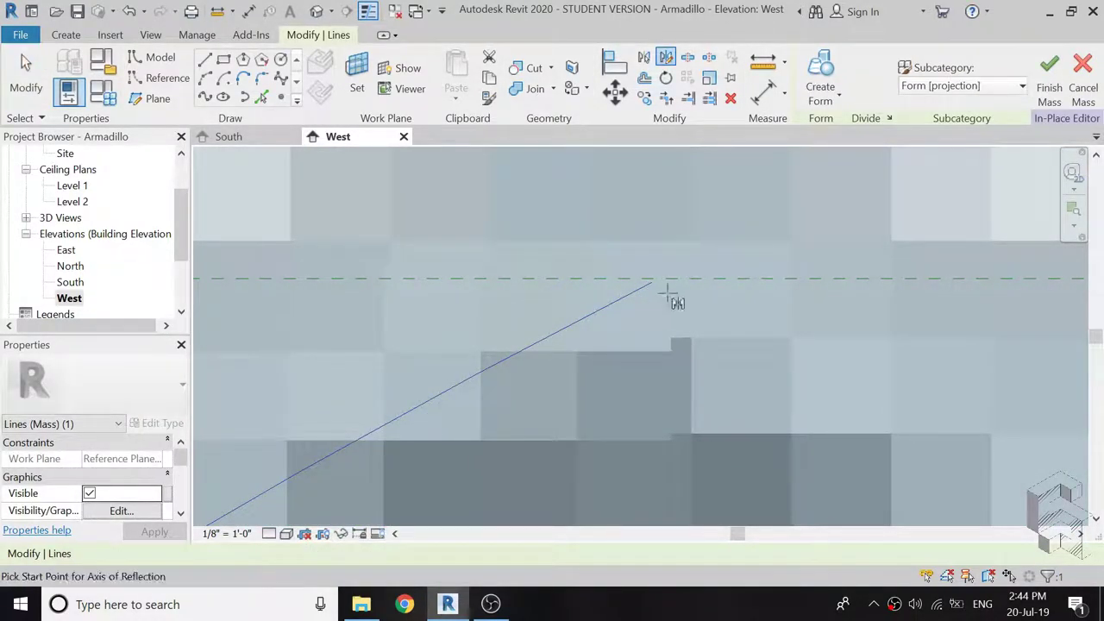
pyautogui.scroll(2, 649, 280)
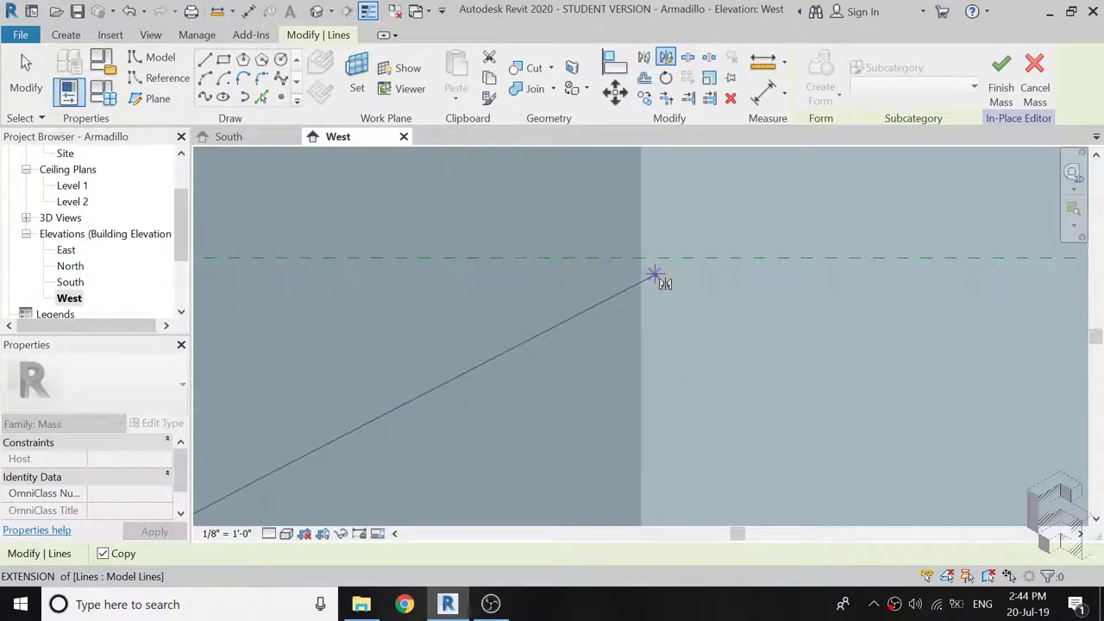
pyautogui.click(653, 276)
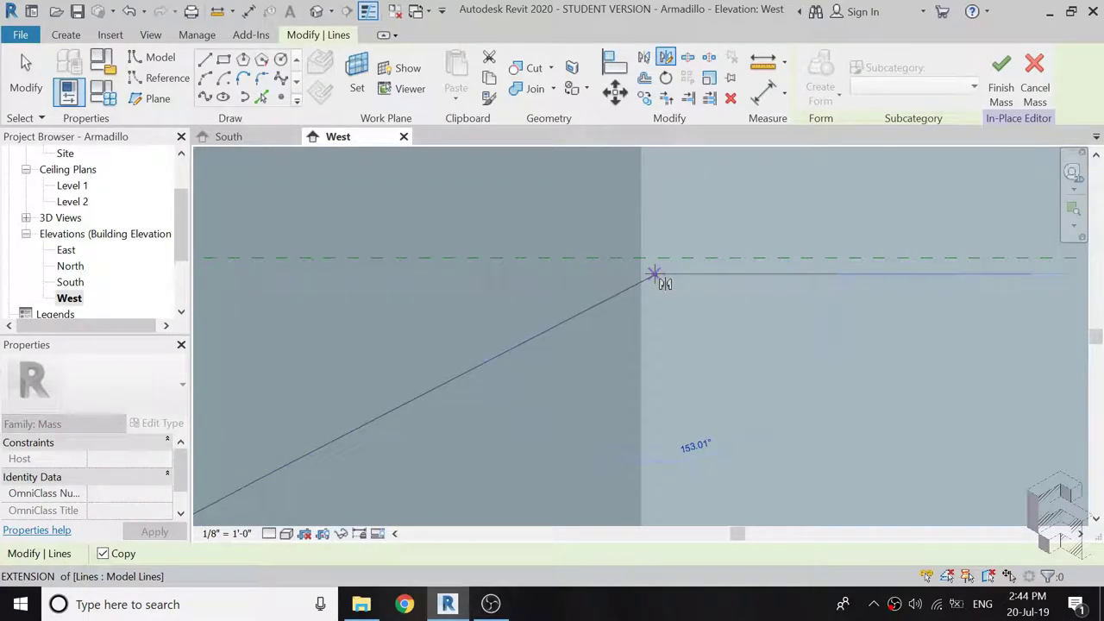
pyautogui.click(653, 345)
pyautogui.press('Escape')
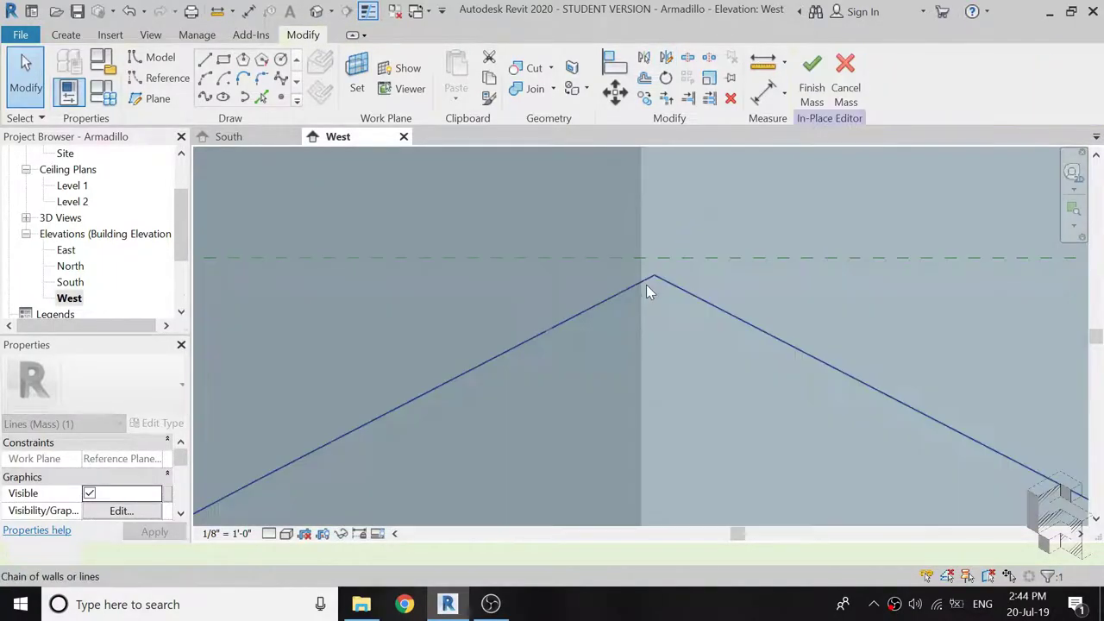
pyautogui.scroll(-3, 650, 256)
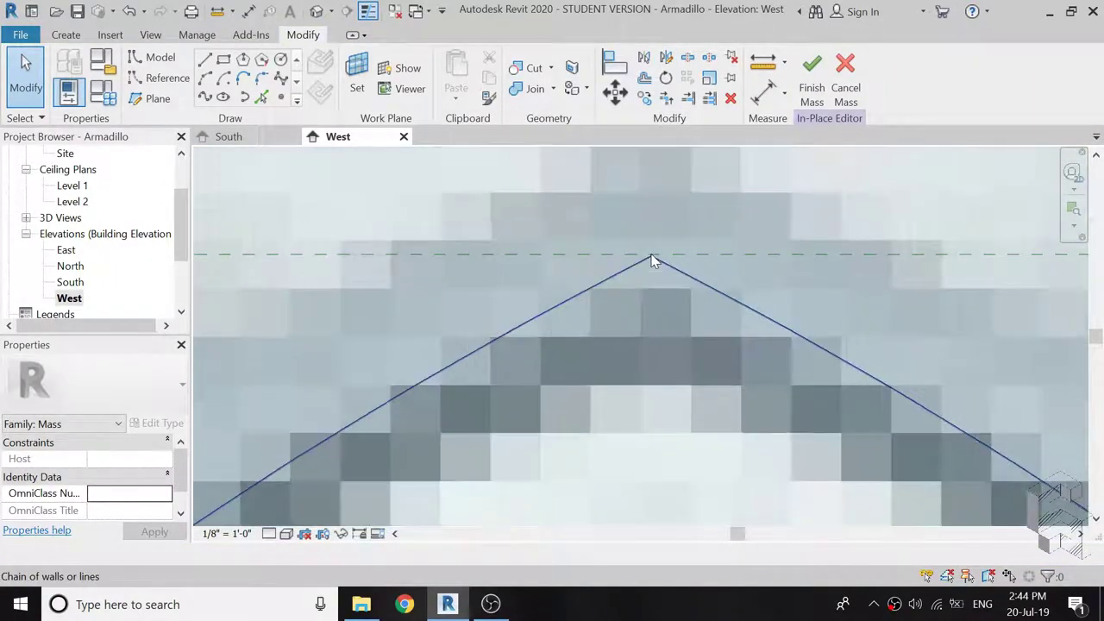
pyautogui.scroll(-5, 650, 255)
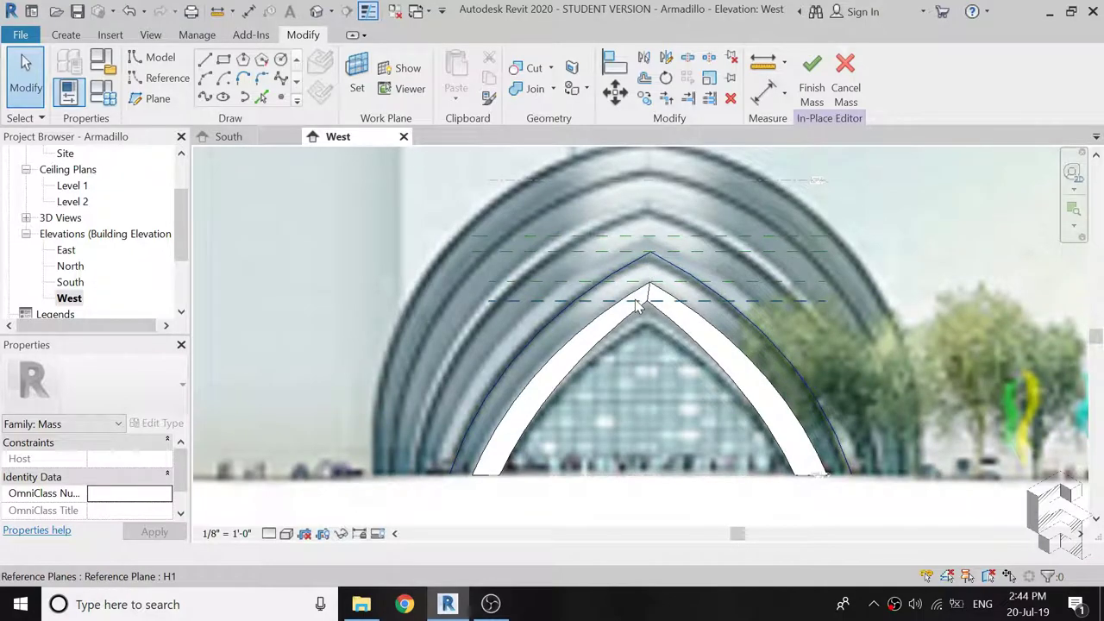
# Set Reference Plane : 3 as the current work plane.
pyautogui.click(357, 76)
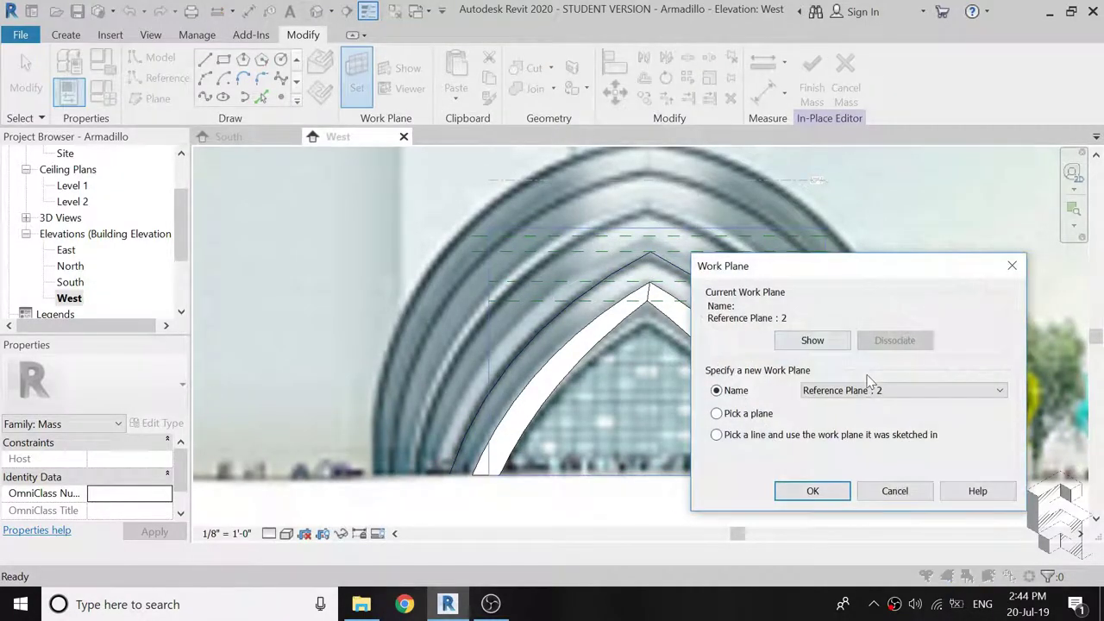
pyautogui.click(868, 391)
pyautogui.click(865, 453)
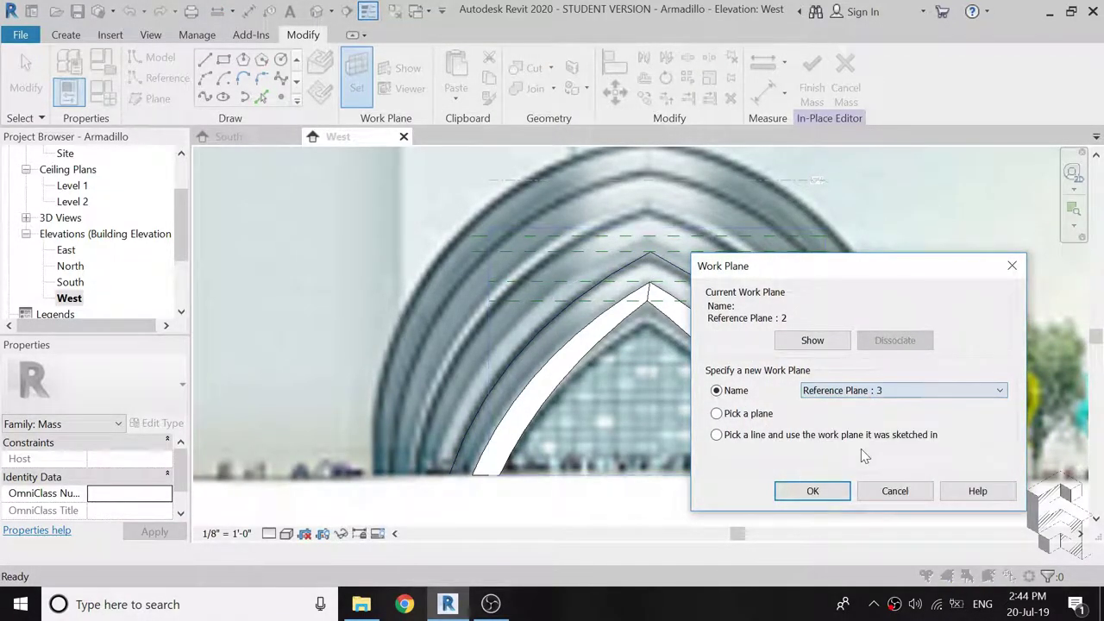
pyautogui.click(834, 500)
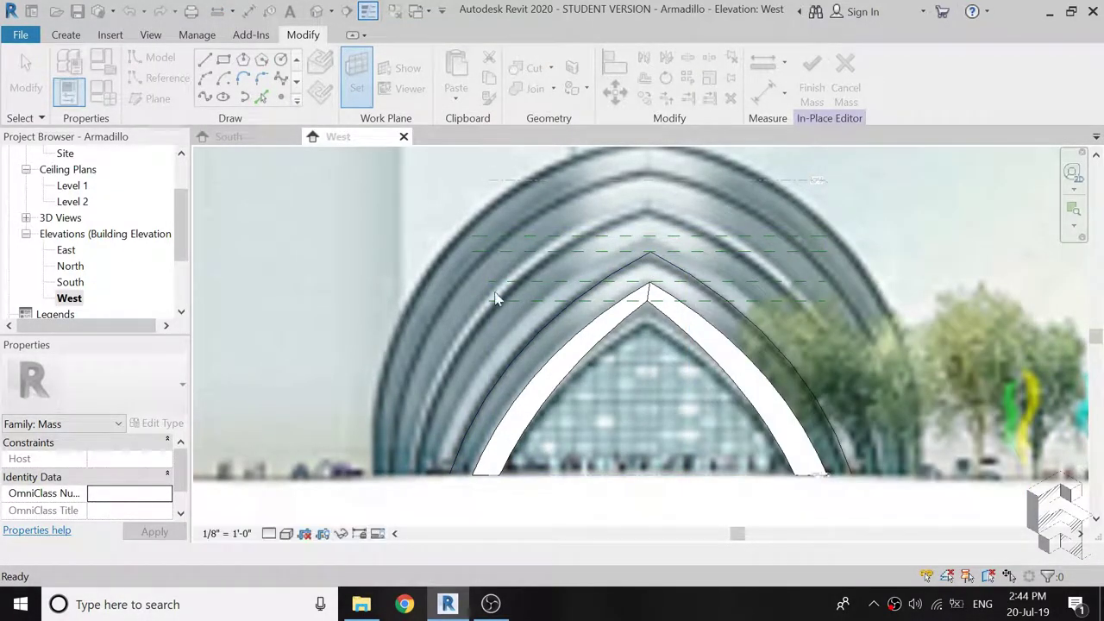
# Draw a start-end-radius arc tracing the arch's left side from its base up to the apex.
pyautogui.click(204, 78)
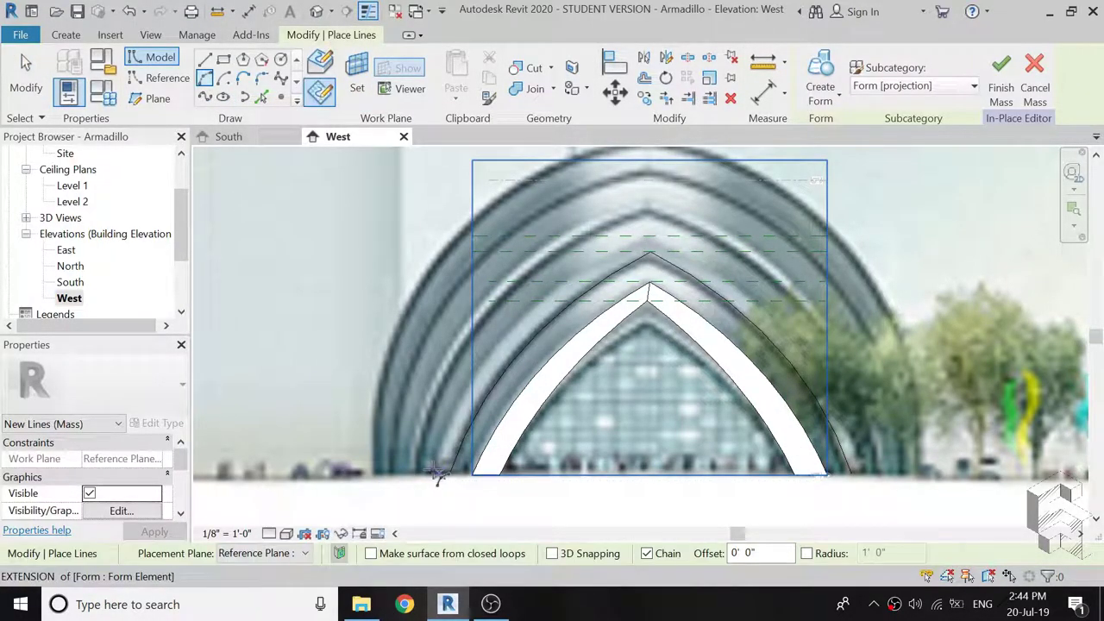
pyautogui.scroll(2, 431, 477)
pyautogui.scroll(4, 451, 486)
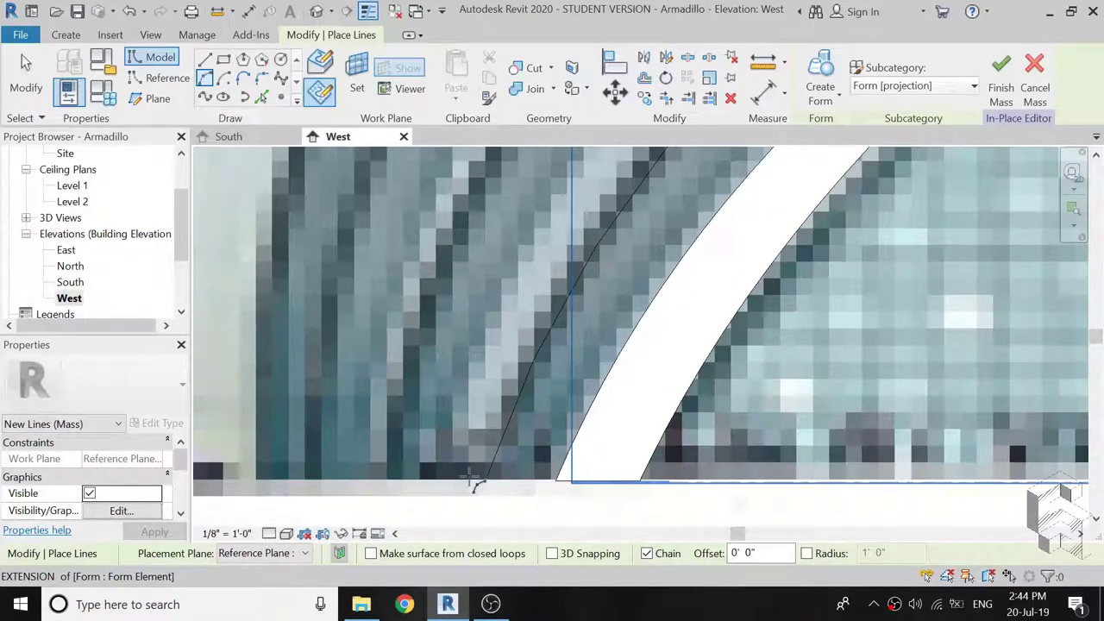
pyautogui.scroll(2, 471, 483)
pyautogui.scroll(-3, 393, 492)
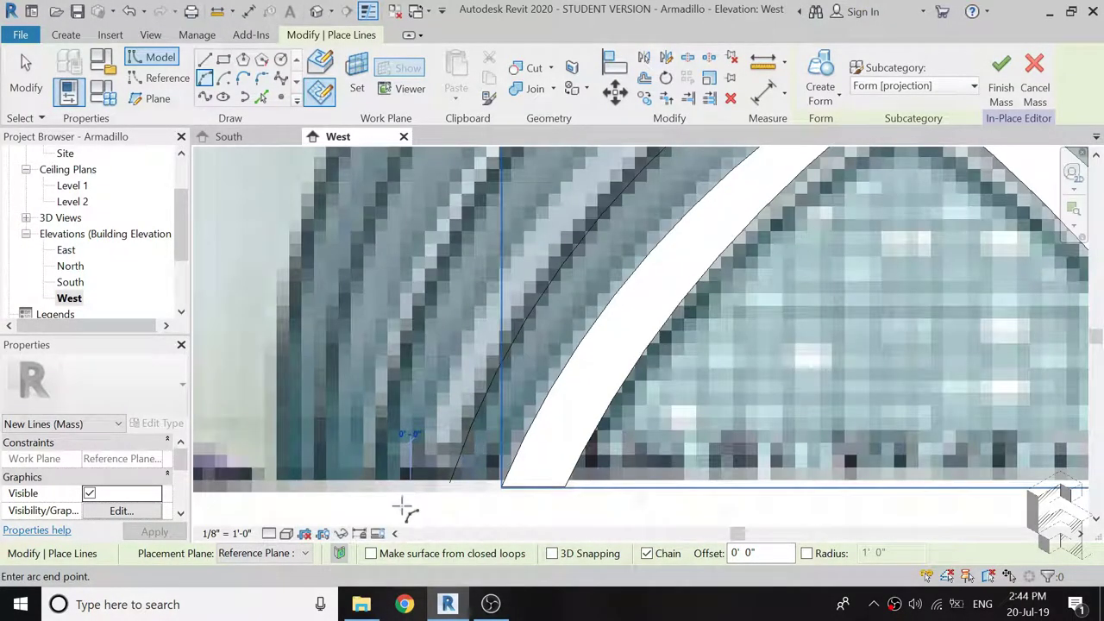
pyautogui.scroll(-4, 402, 515)
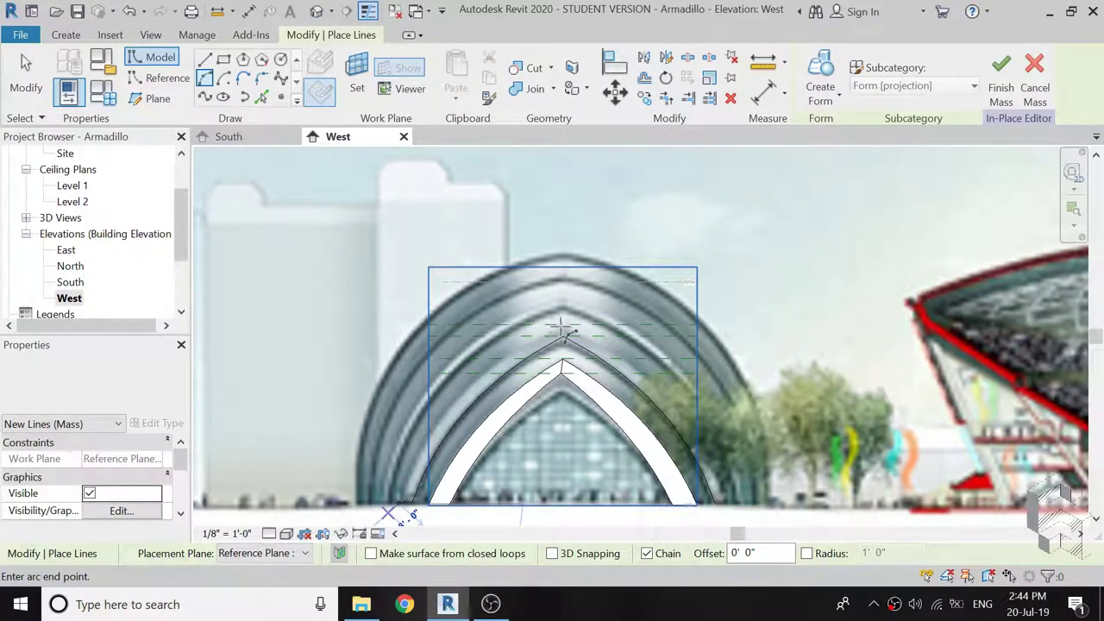
pyautogui.scroll(2, 561, 329)
pyautogui.scroll(2, 569, 328)
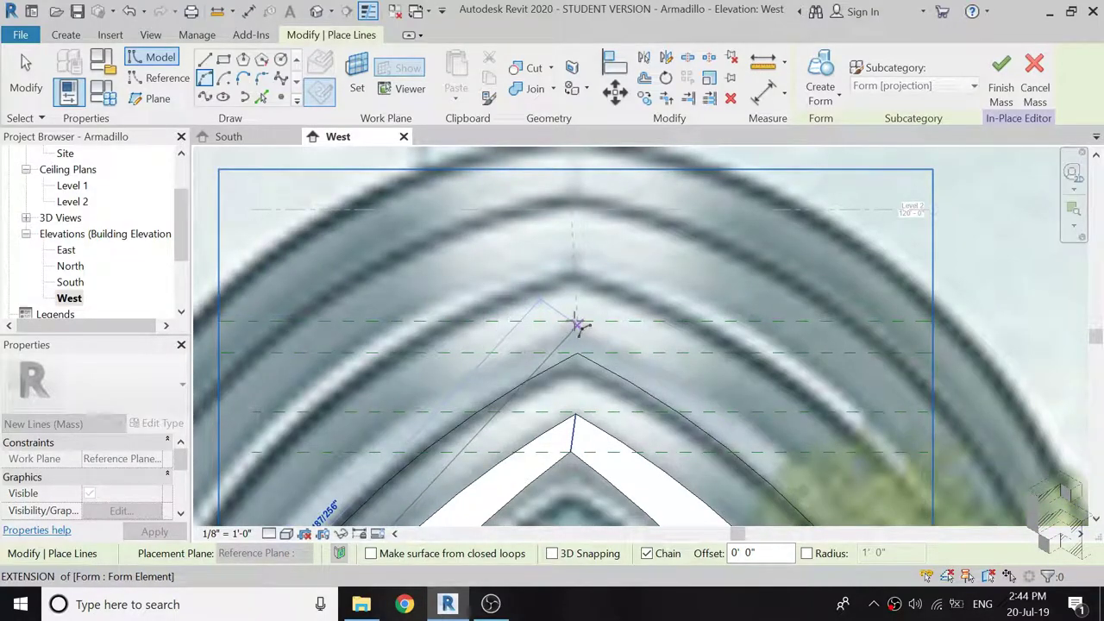
pyautogui.scroll(3, 578, 324)
pyautogui.scroll(2, 580, 325)
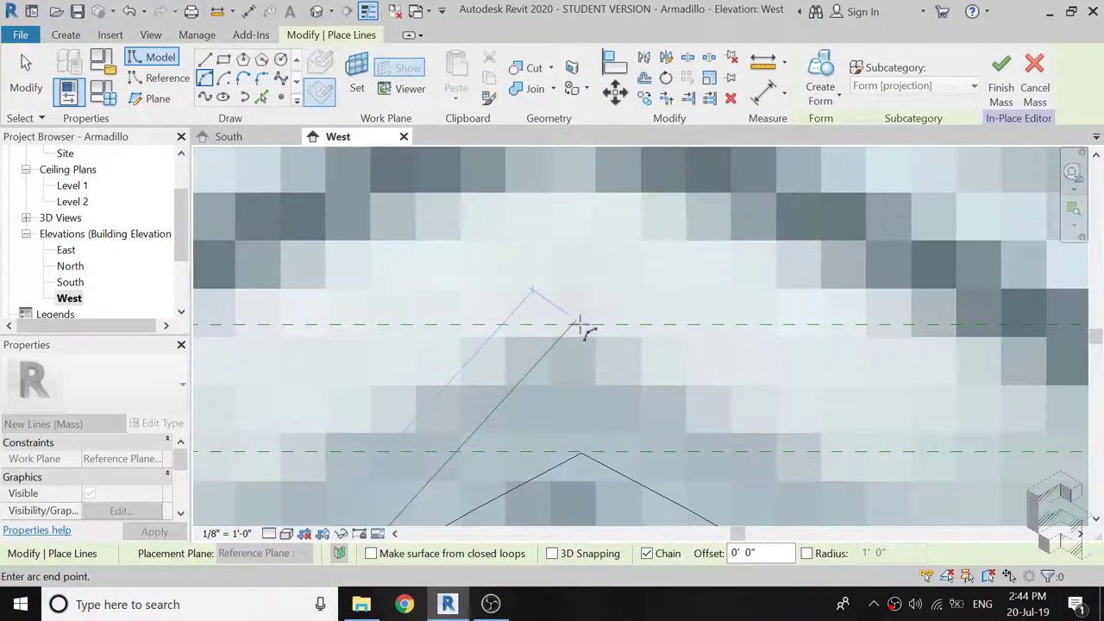
pyautogui.click(580, 325)
pyautogui.scroll(-3, 620, 258)
pyautogui.scroll(-2, 619, 254)
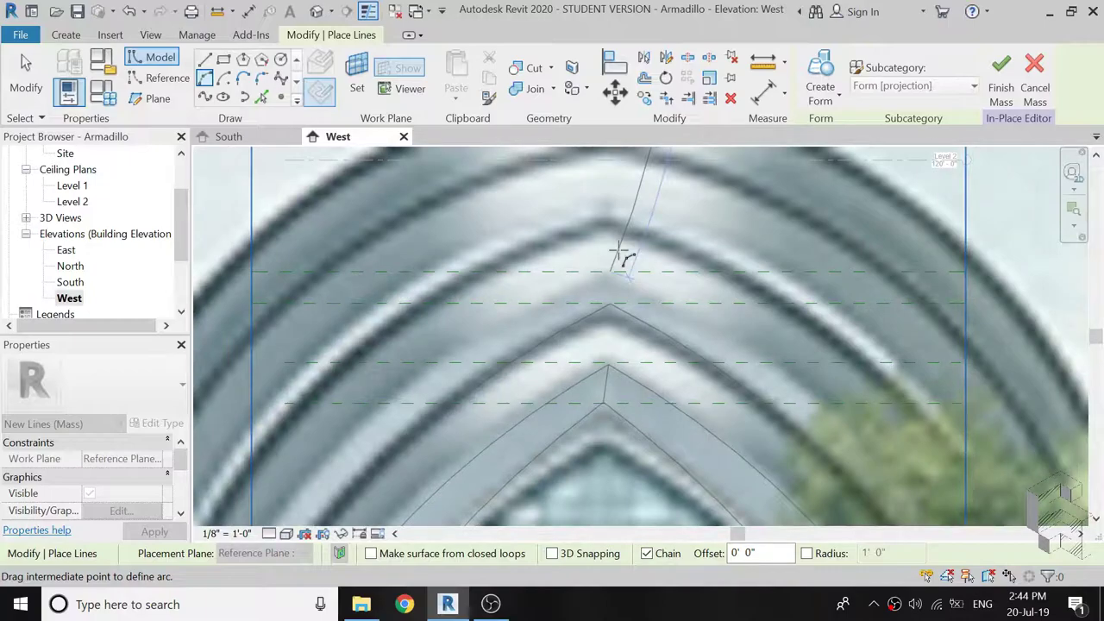
pyautogui.scroll(-3, 620, 255)
pyautogui.scroll(-2, 619, 284)
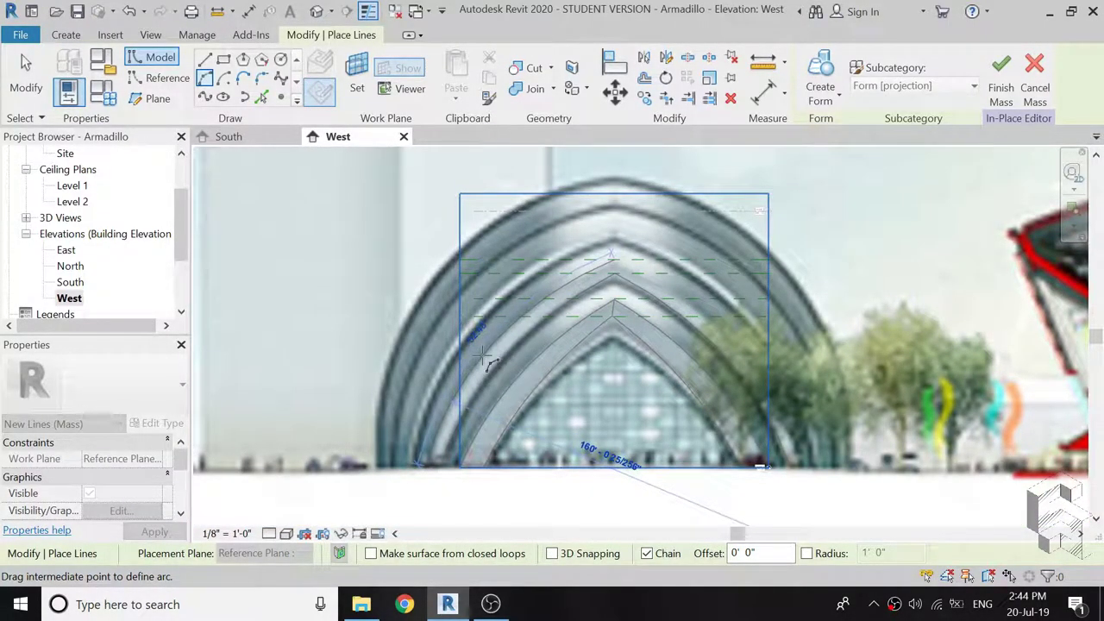
pyautogui.click(486, 360)
pyautogui.press('Escape')
pyautogui.press('Escape')
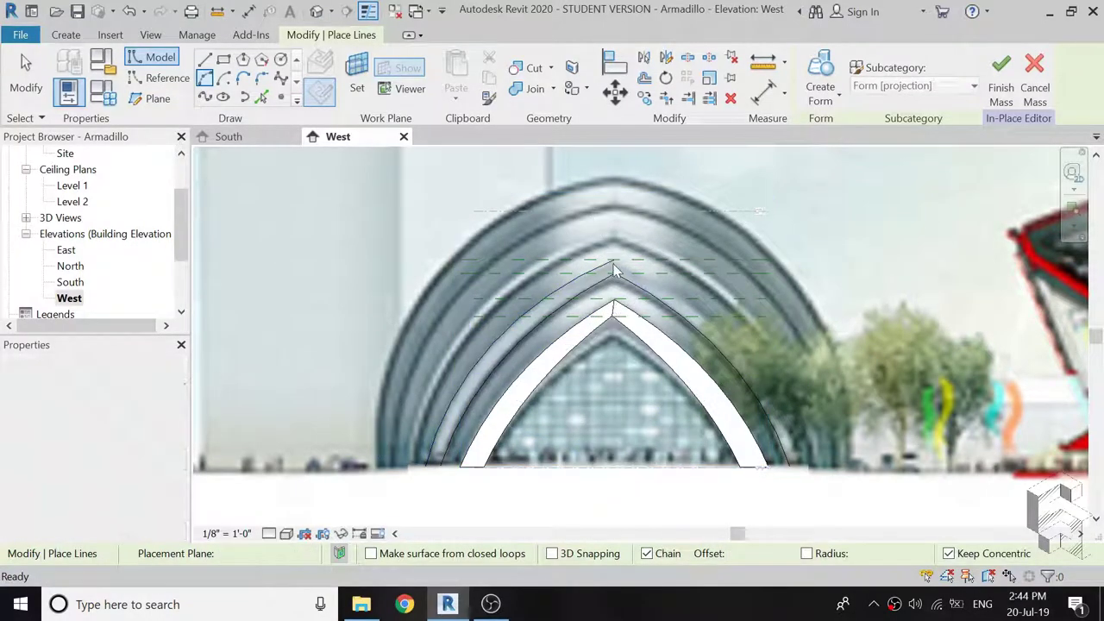
# Mirror a copy of the new arch curve about a vertical axis through its apex.
pyautogui.scroll(3, 616, 266)
pyautogui.scroll(2, 615, 263)
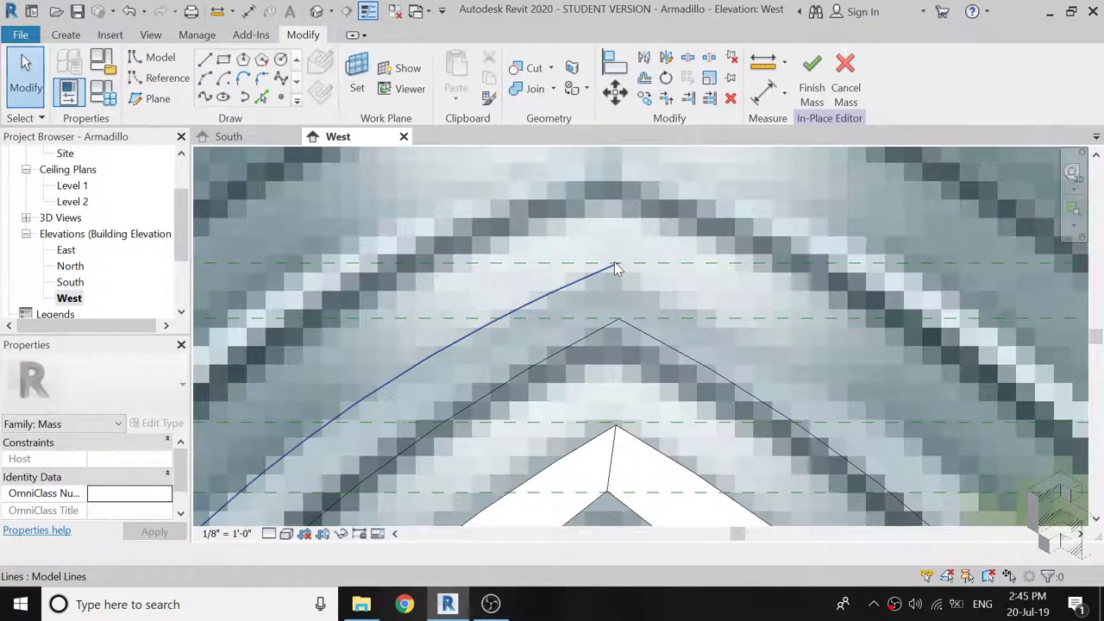
pyautogui.scroll(2, 615, 263)
pyautogui.scroll(1, 619, 269)
pyautogui.click(620, 266)
pyautogui.scroll(2, 619, 276)
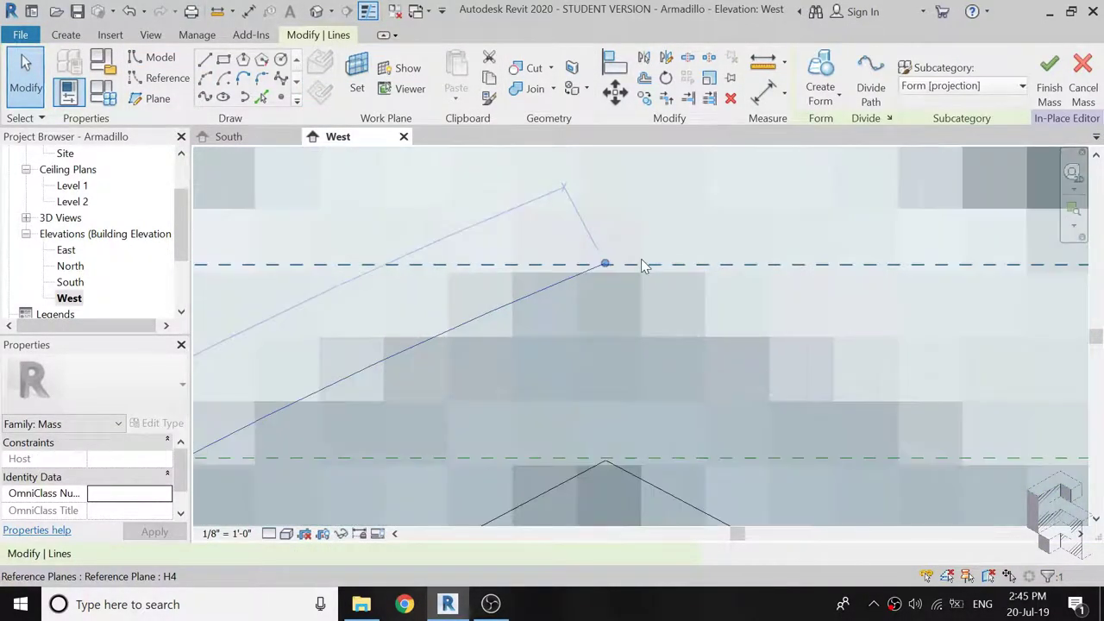
pyautogui.scroll(2, 617, 297)
pyautogui.click(666, 58)
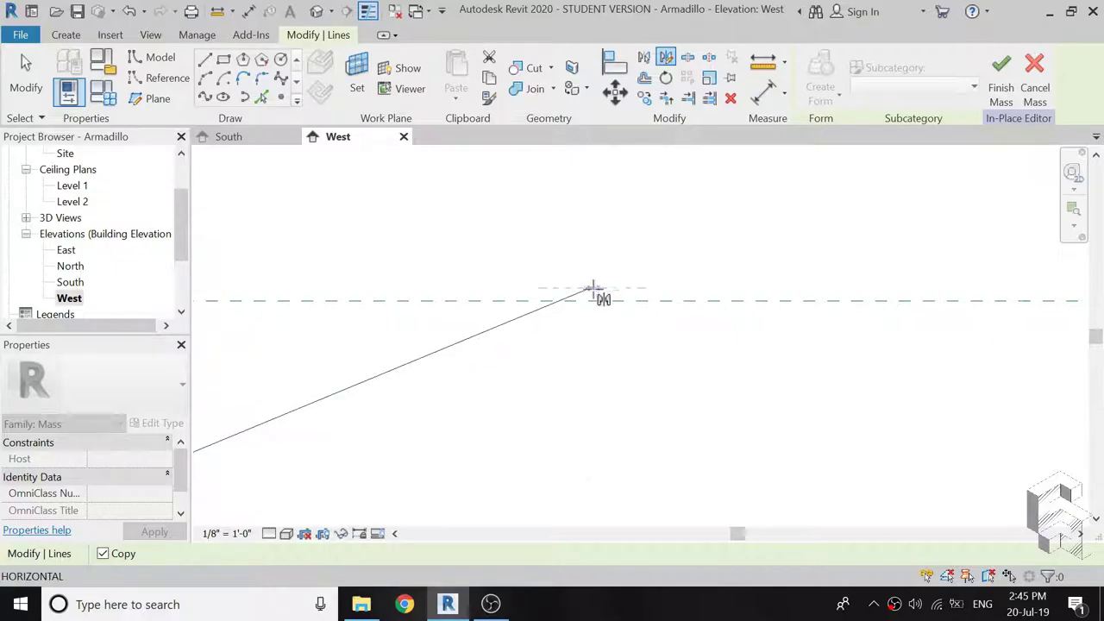
pyautogui.click(591, 289)
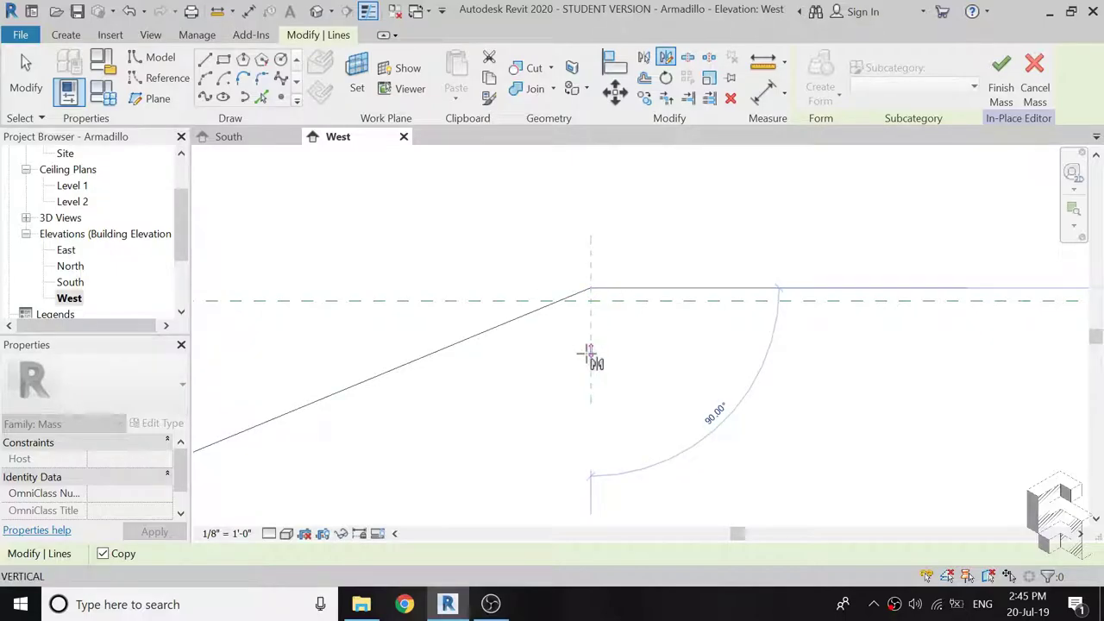
pyautogui.click(590, 361)
pyautogui.press('Escape')
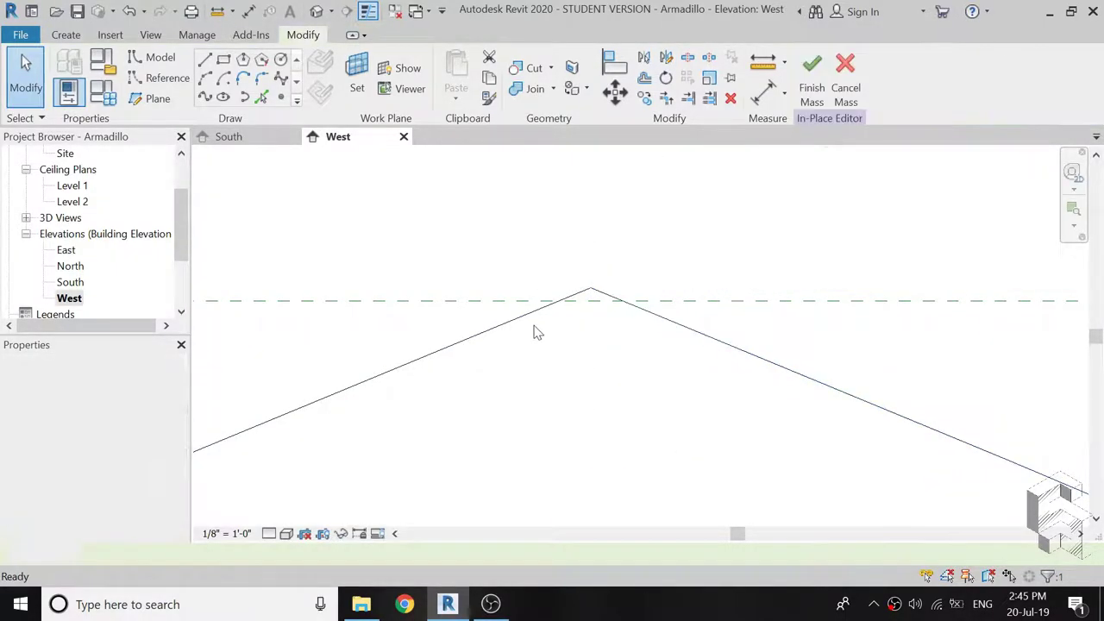
pyautogui.press('Escape')
pyautogui.scroll(5, 612, 216)
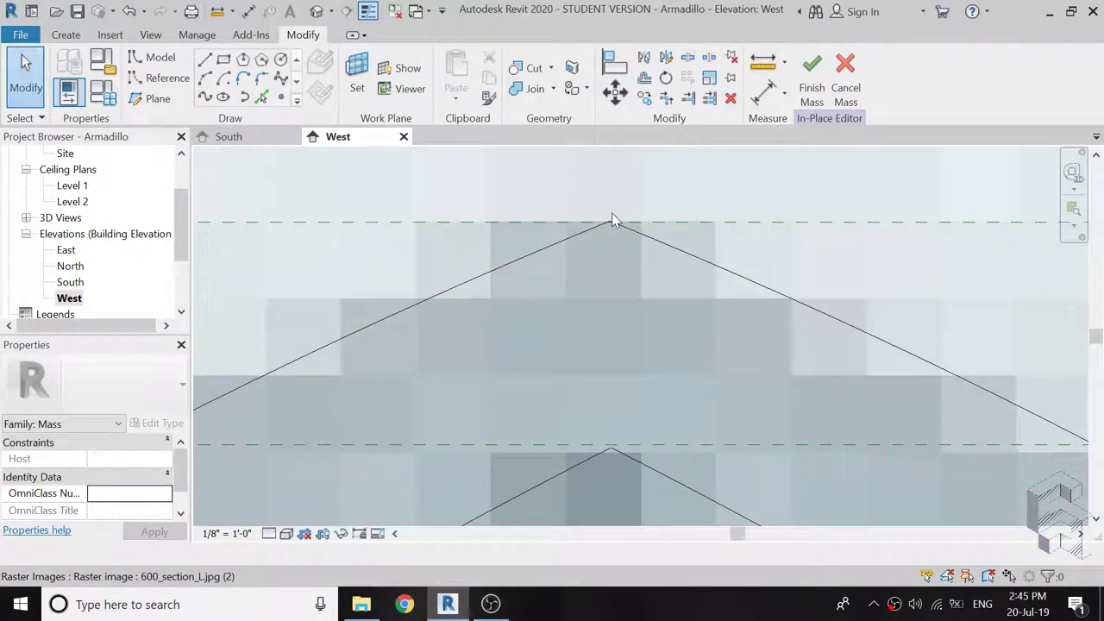
pyautogui.scroll(-5, 612, 216)
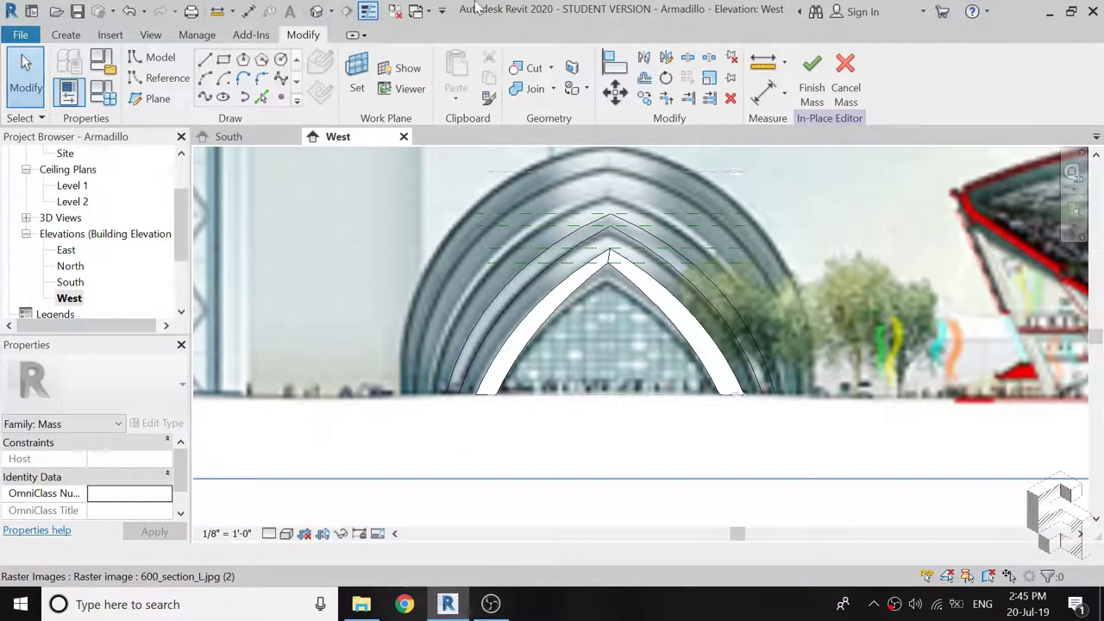
# In the 3D view, loft the two new arch curves into a second shell and orbit to inspect.
pyautogui.click(316, 10)
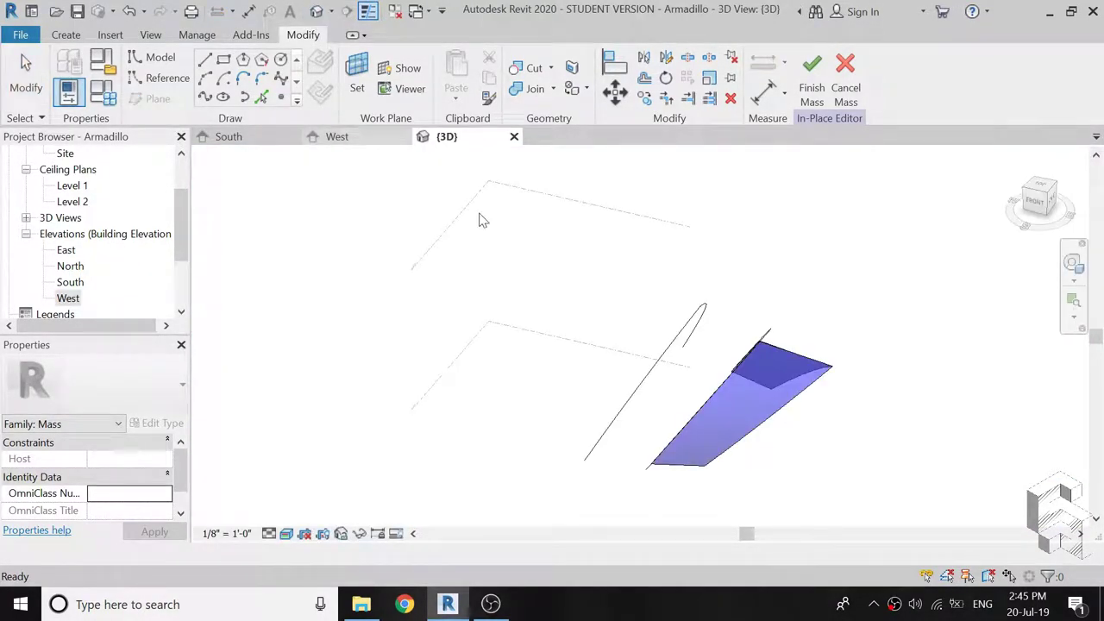
pyautogui.scroll(1, 772, 384)
pyautogui.scroll(1, 771, 362)
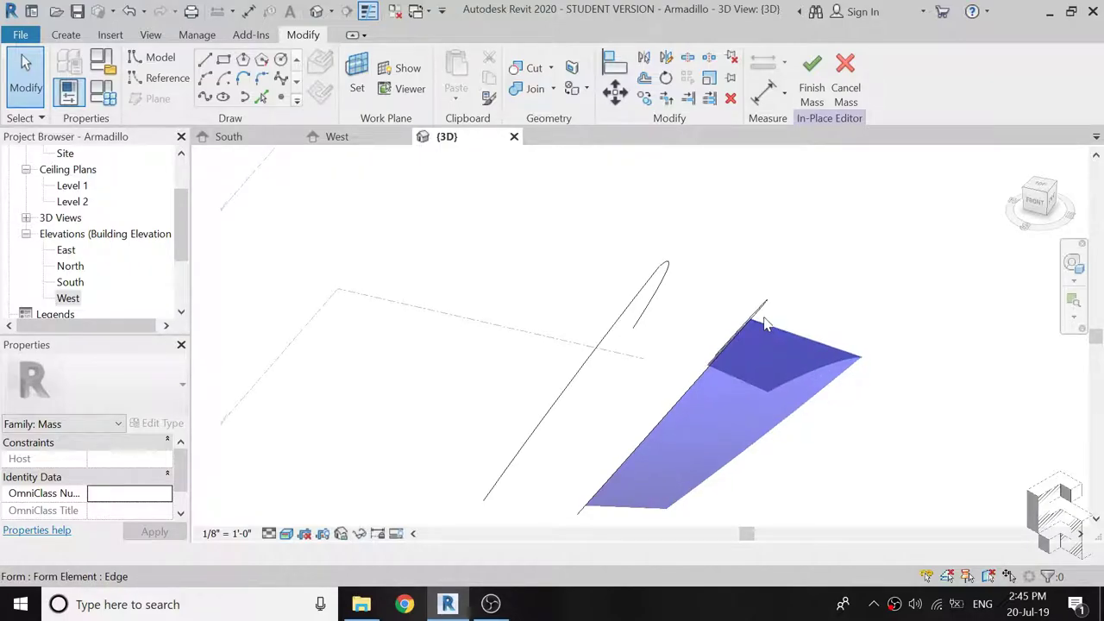
pyautogui.scroll(1, 765, 328)
pyautogui.click(653, 294)
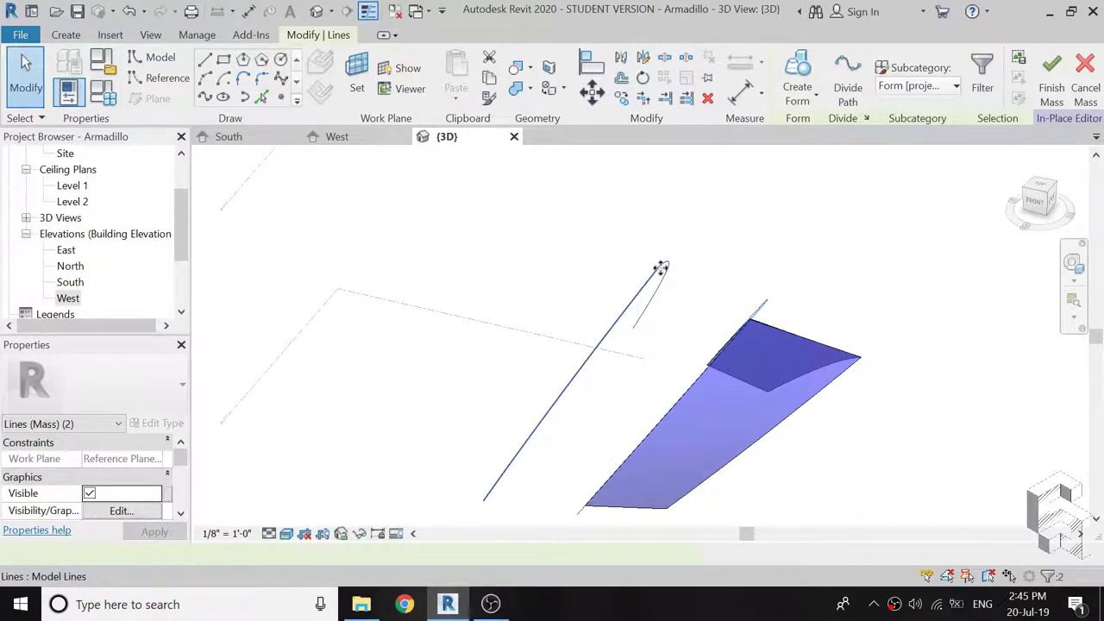
pyautogui.click(798, 74)
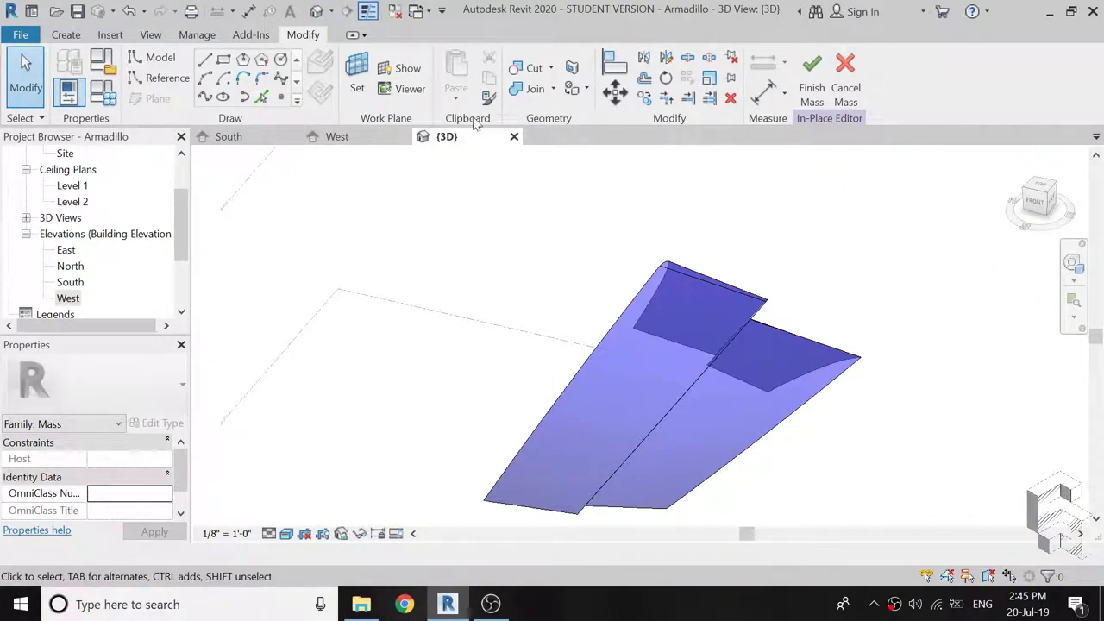
pyautogui.click(1072, 263)
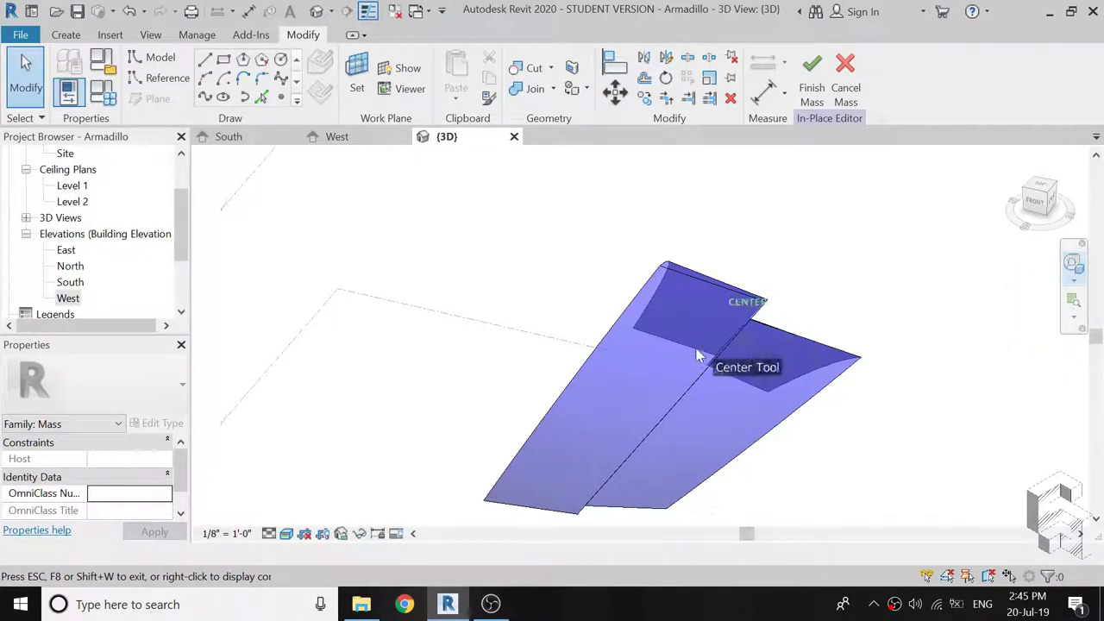
pyautogui.moveTo(699, 355); pyautogui.dragTo(699, 357)
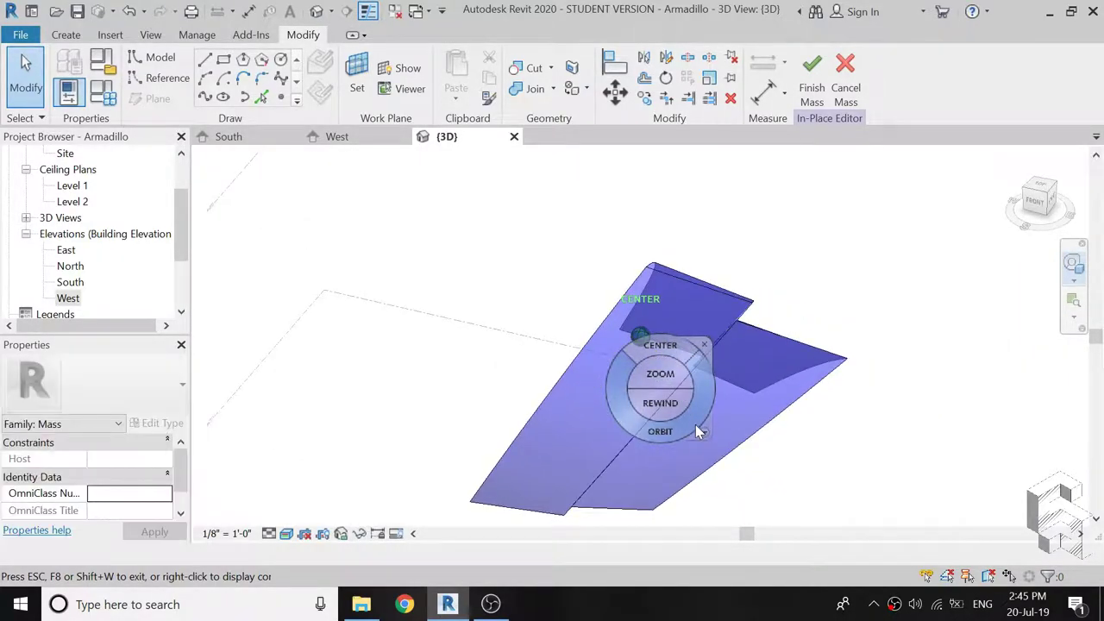
pyautogui.moveTo(695, 425); pyautogui.dragTo(616, 399)
# In the South elevation, draw a sloped reference plane along the next shell's rib.
pyautogui.click(224, 136)
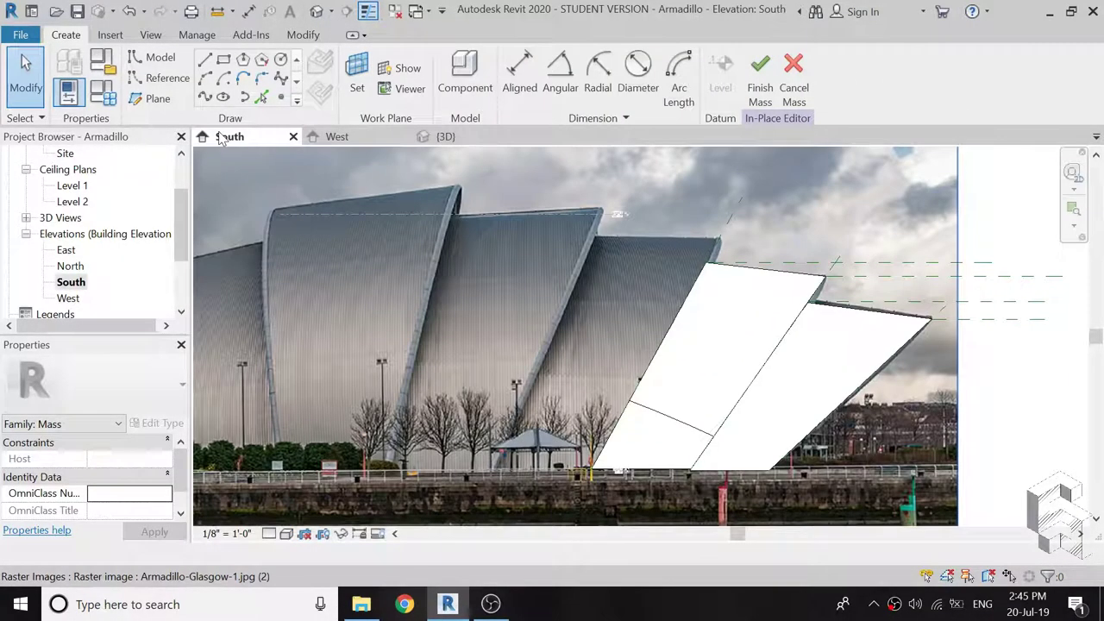
pyautogui.click(157, 99)
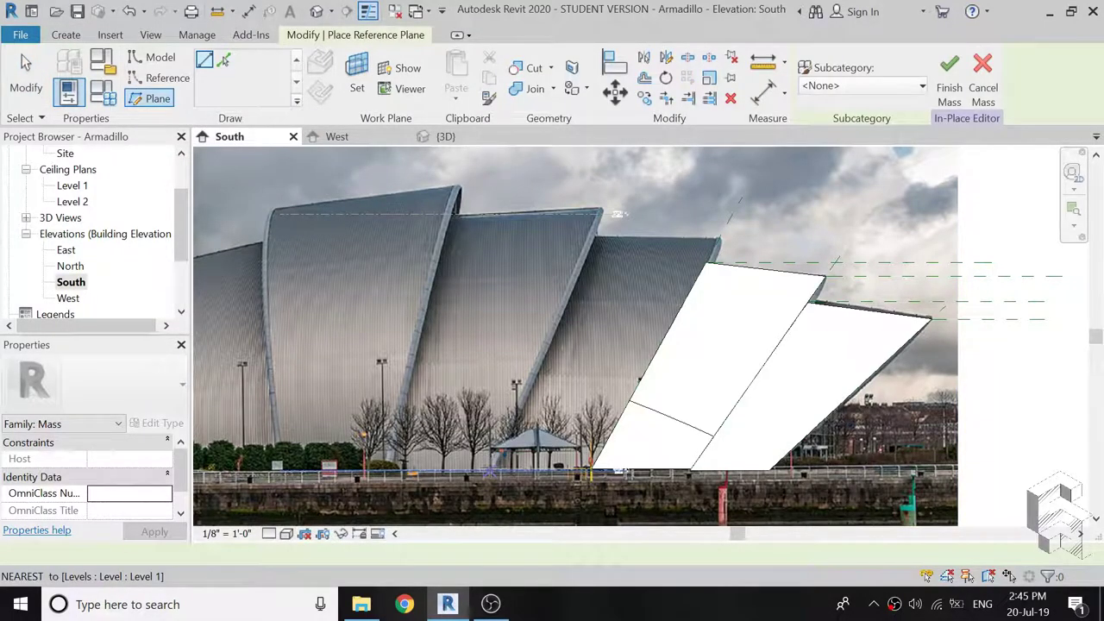
pyautogui.click(643, 376)
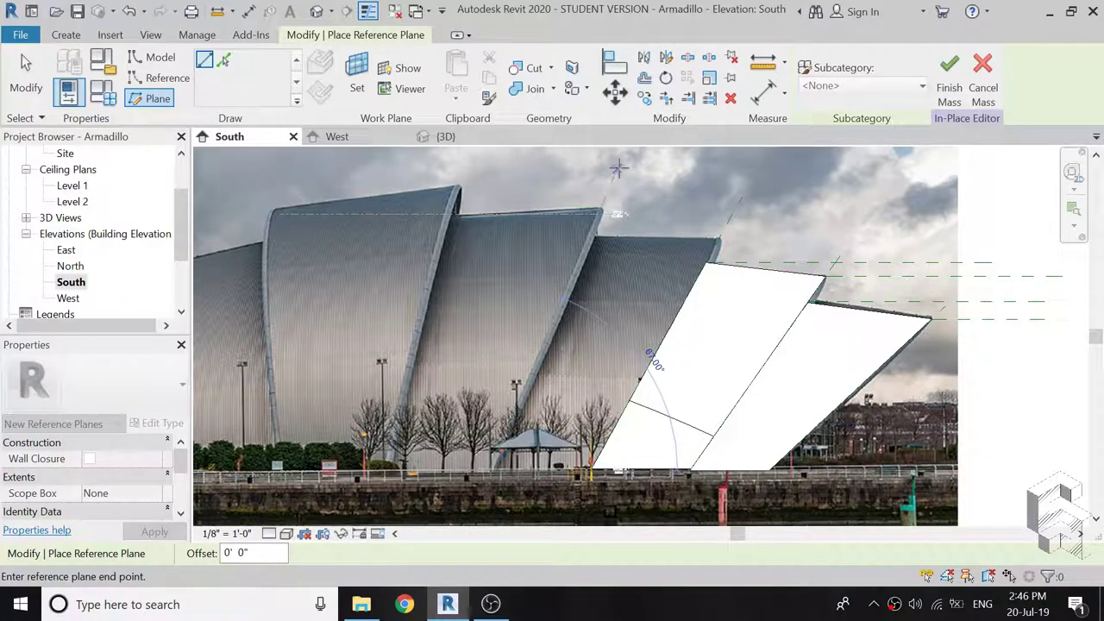
pyautogui.click(617, 167)
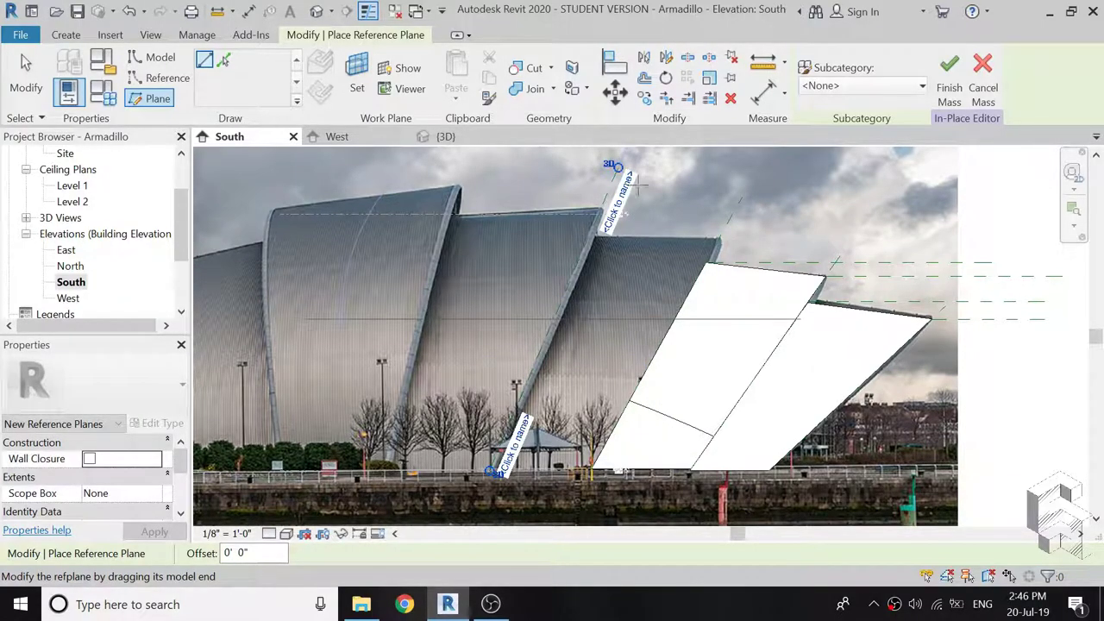
# Add two horizontal reference planes at the shell tip, one level with the roof edge.
pyautogui.click(719, 238)
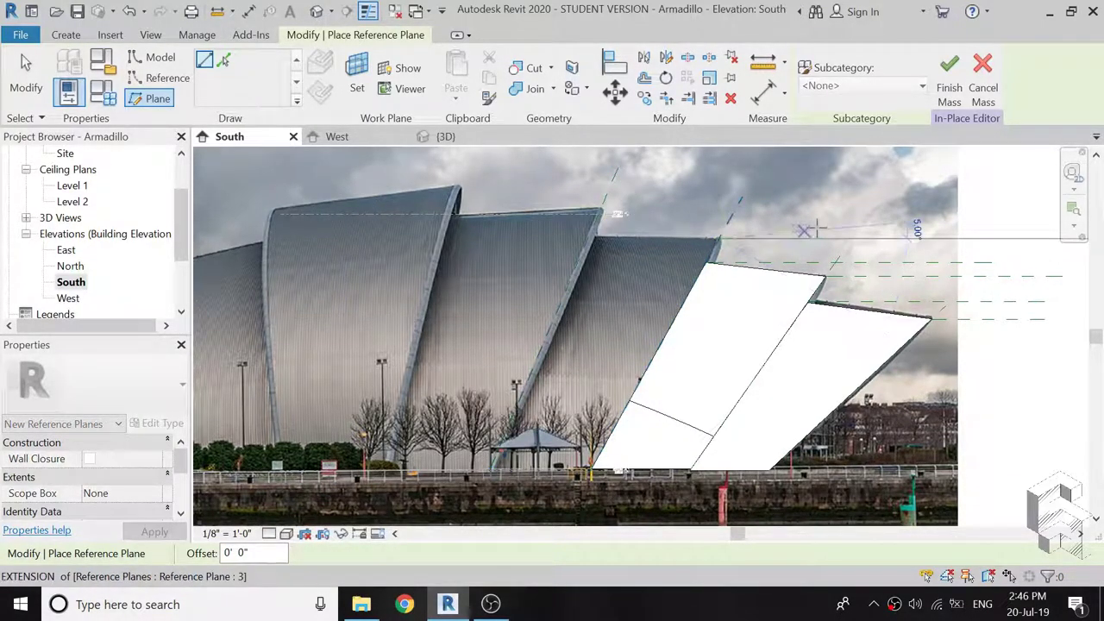
pyautogui.click(920, 239)
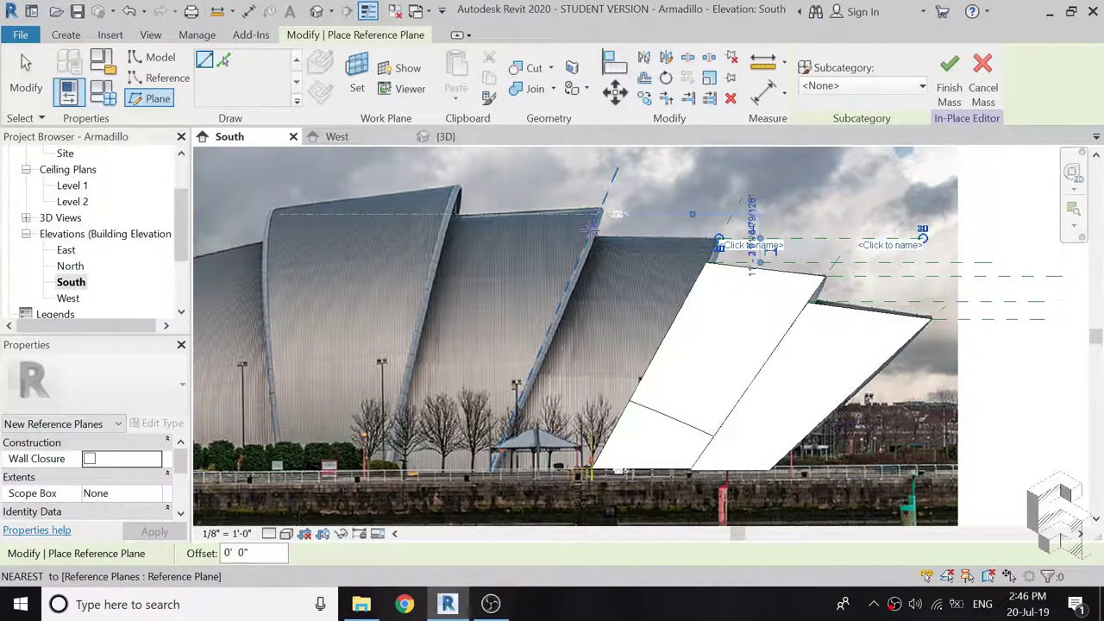
pyautogui.scroll(2, 588, 236)
pyautogui.scroll(1, 590, 235)
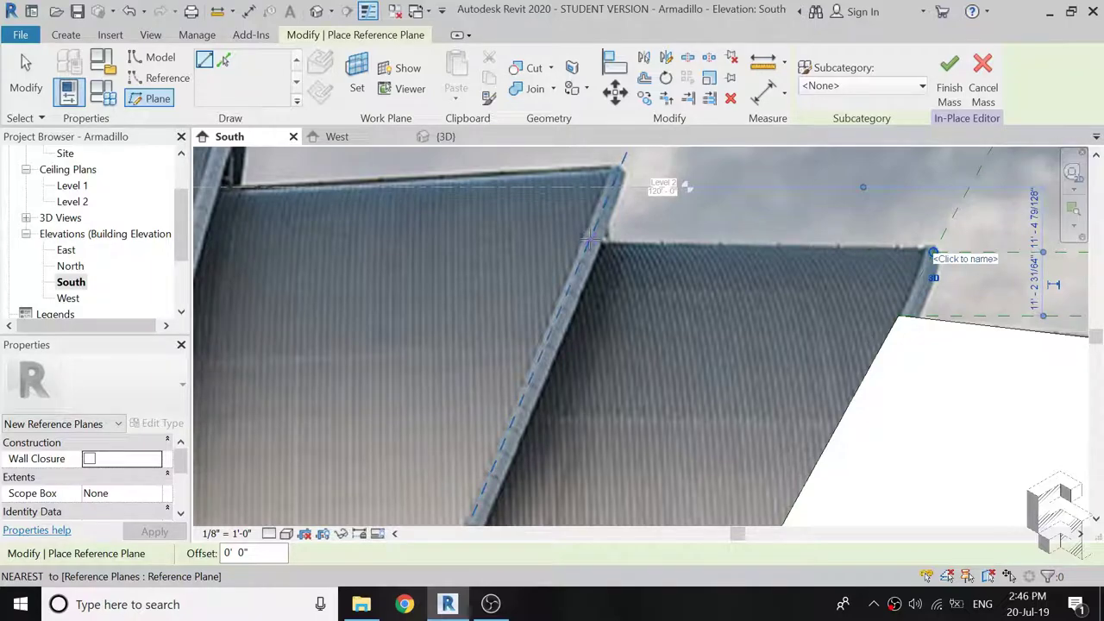
pyautogui.click(589, 241)
pyautogui.scroll(-3, 489, 309)
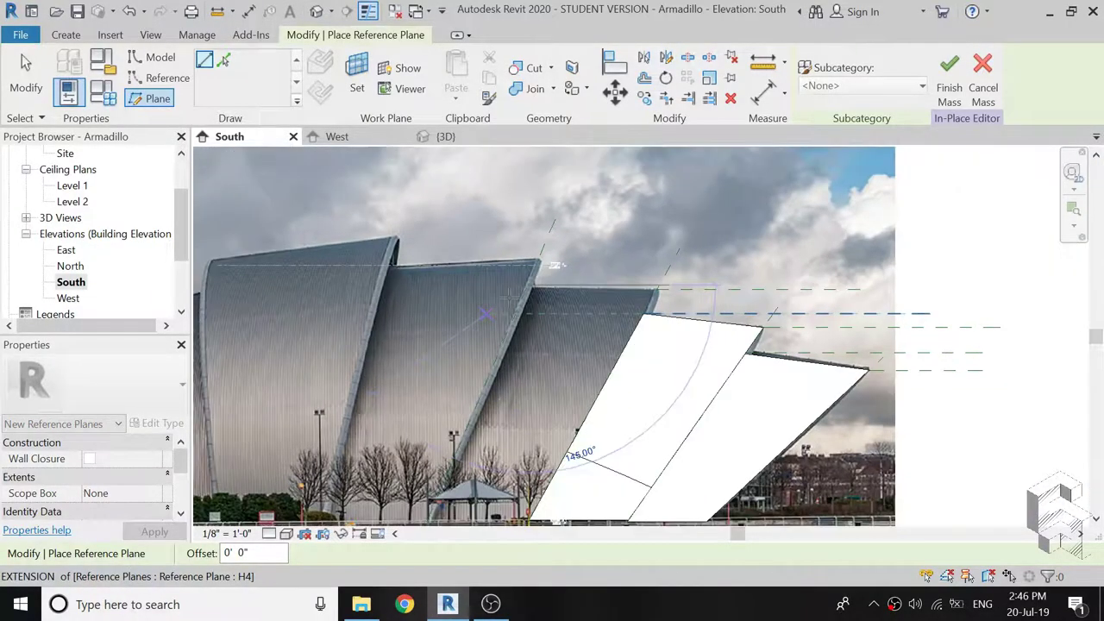
pyautogui.click(868, 285)
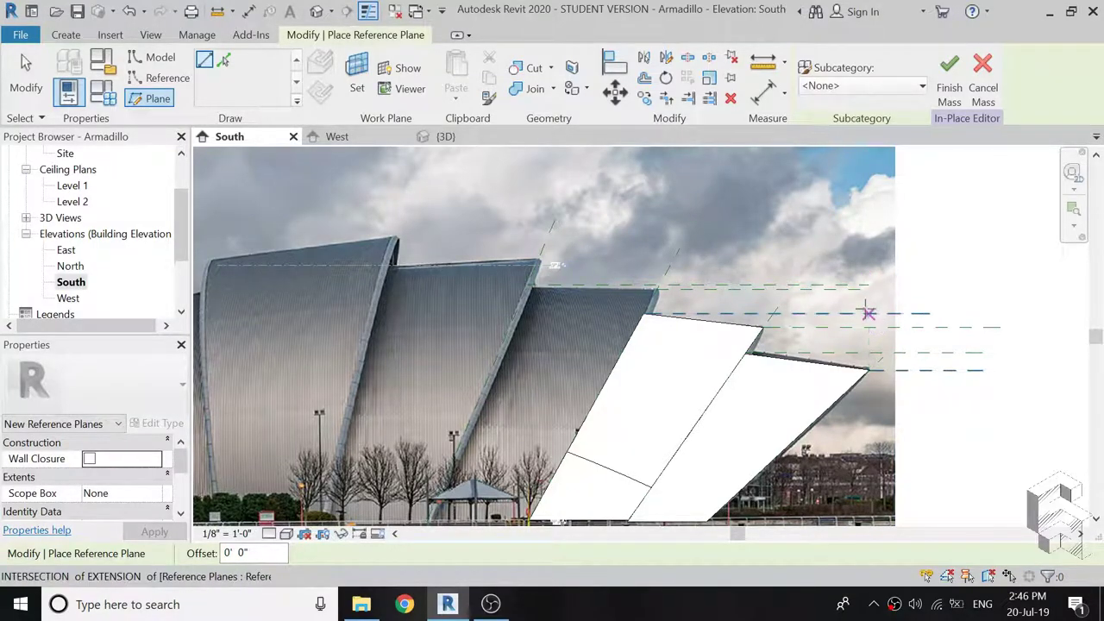
pyautogui.press('Escape')
pyautogui.scroll(2, 862, 306)
pyautogui.scroll(2, 861, 301)
# Name the upper horizontal reference plane at the shell tip H6.
pyautogui.scroll(2, 858, 298)
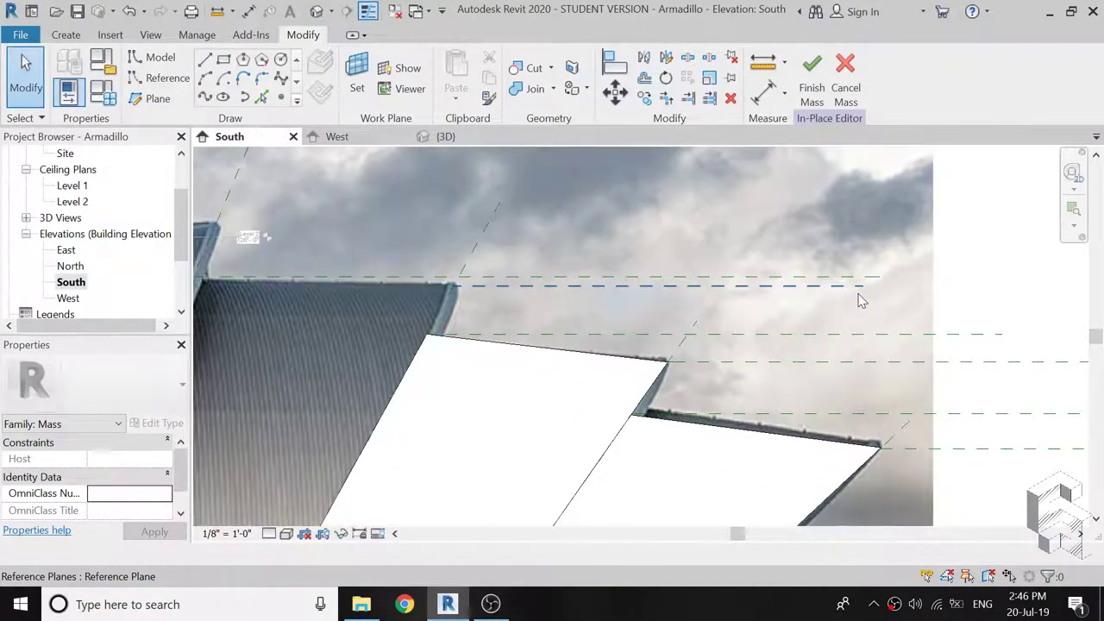
pyautogui.scroll(2, 855, 293)
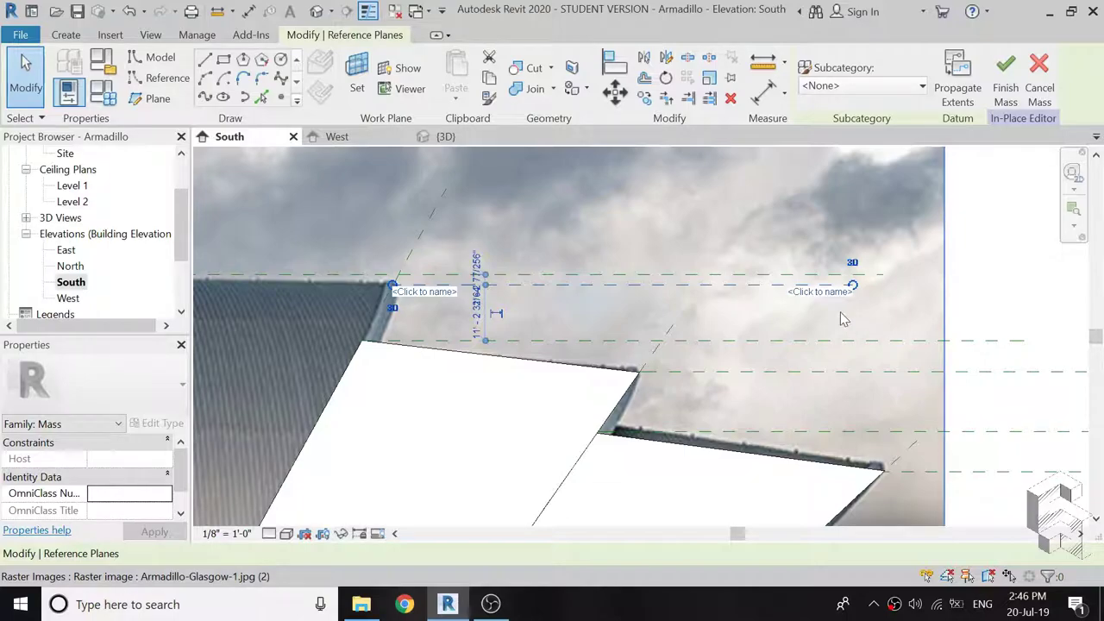
pyautogui.click(826, 292)
pyautogui.write('H5')
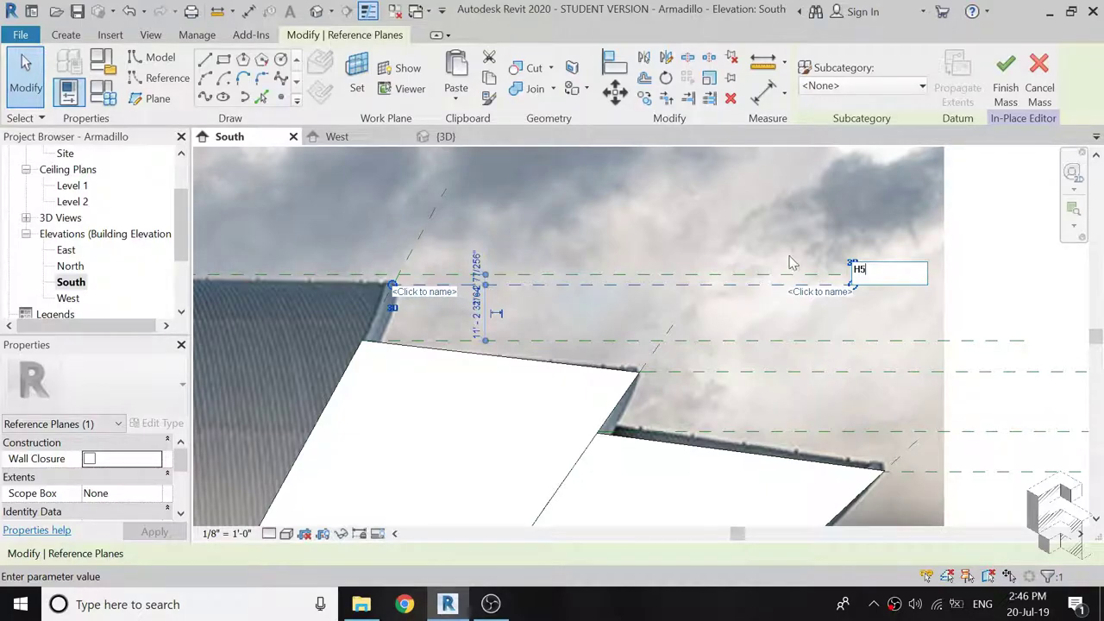
pyautogui.press('Return')
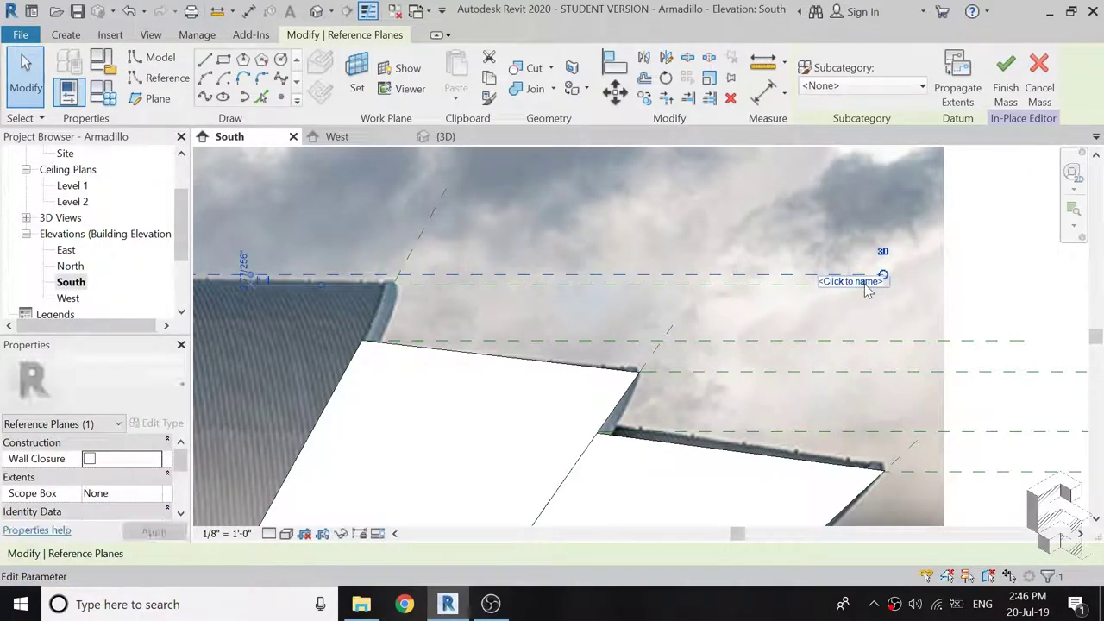
pyautogui.click(865, 286)
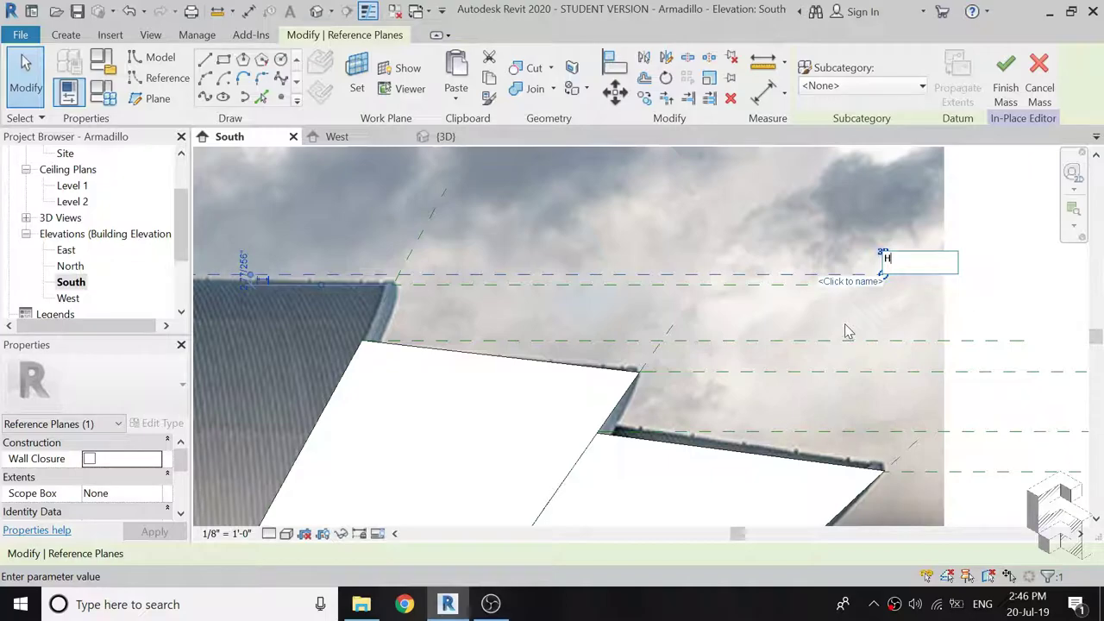
pyautogui.write('H6')
pyautogui.press('Return')
pyautogui.scroll(-3, 865, 302)
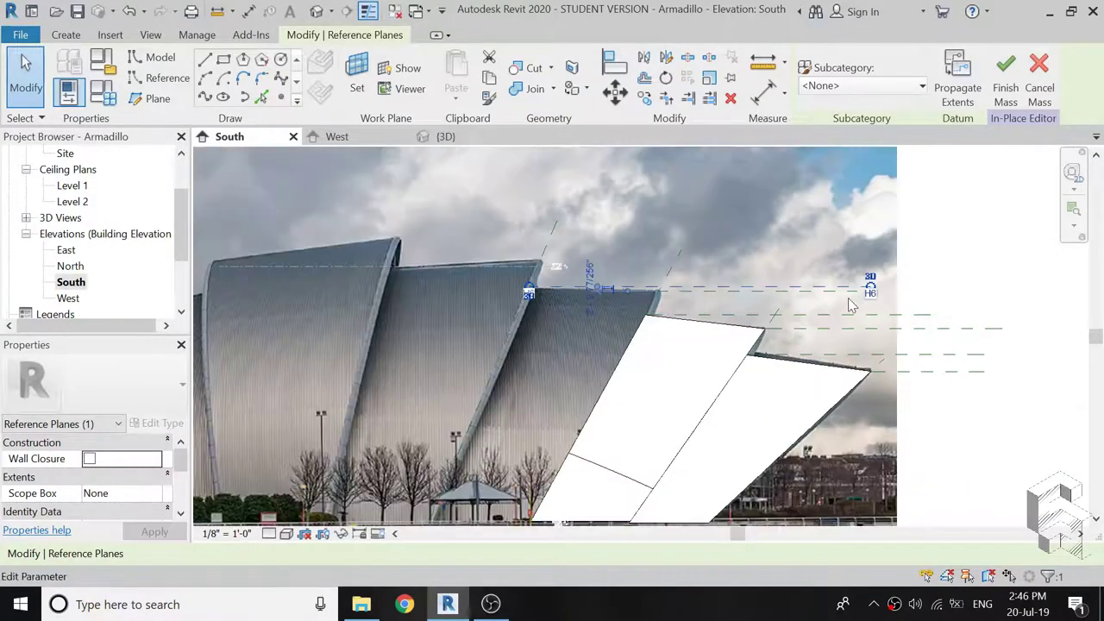
pyautogui.press('Escape')
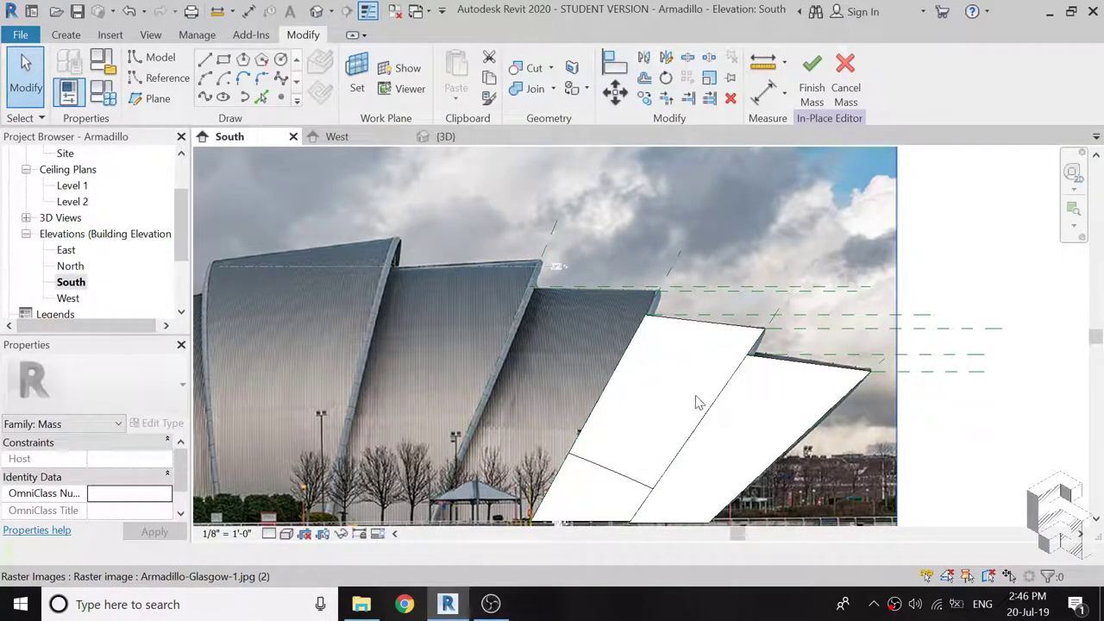
# Select the sloped reference plane at the roof peak and leave it unnamed.
pyautogui.scroll(2, 544, 259)
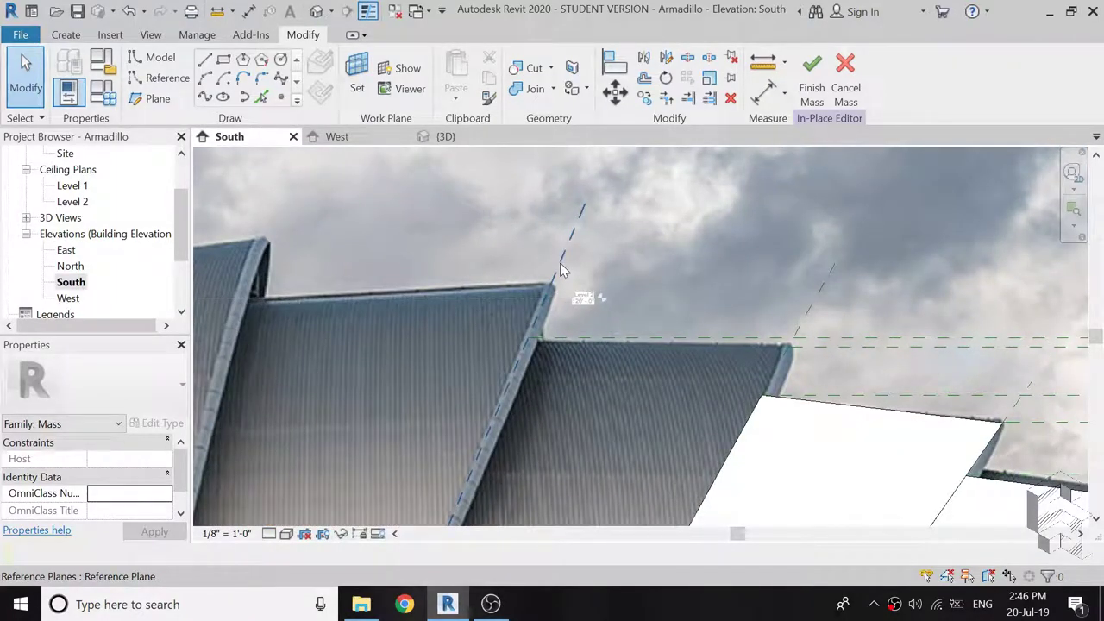
pyautogui.click(560, 264)
pyautogui.click(576, 252)
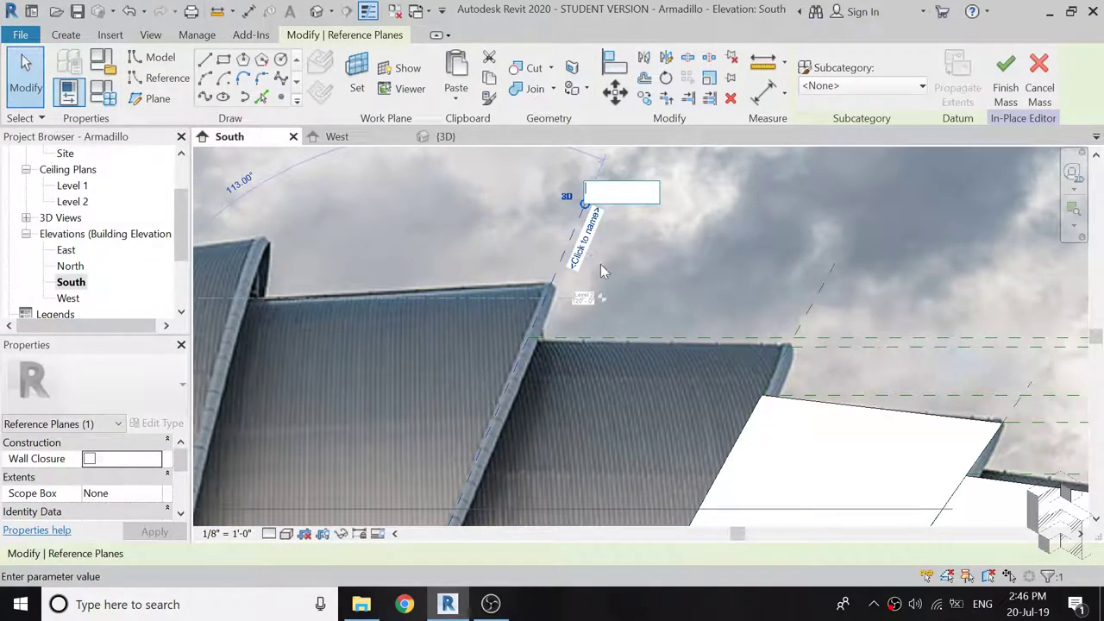
pyautogui.press('Escape')
pyautogui.press('Escape')
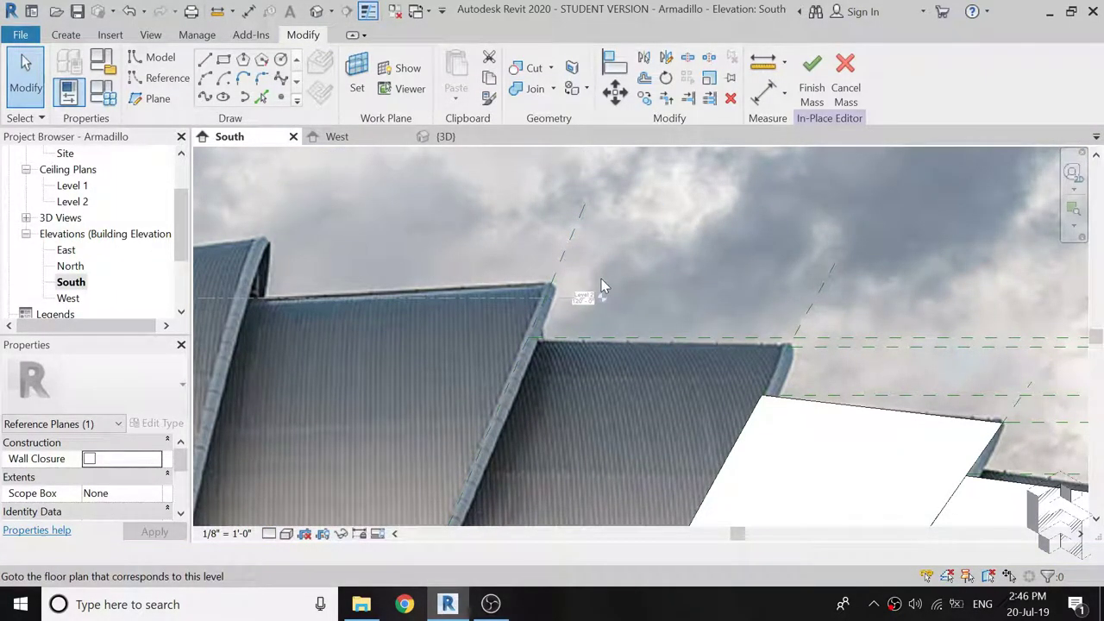
pyautogui.scroll(-3, 601, 278)
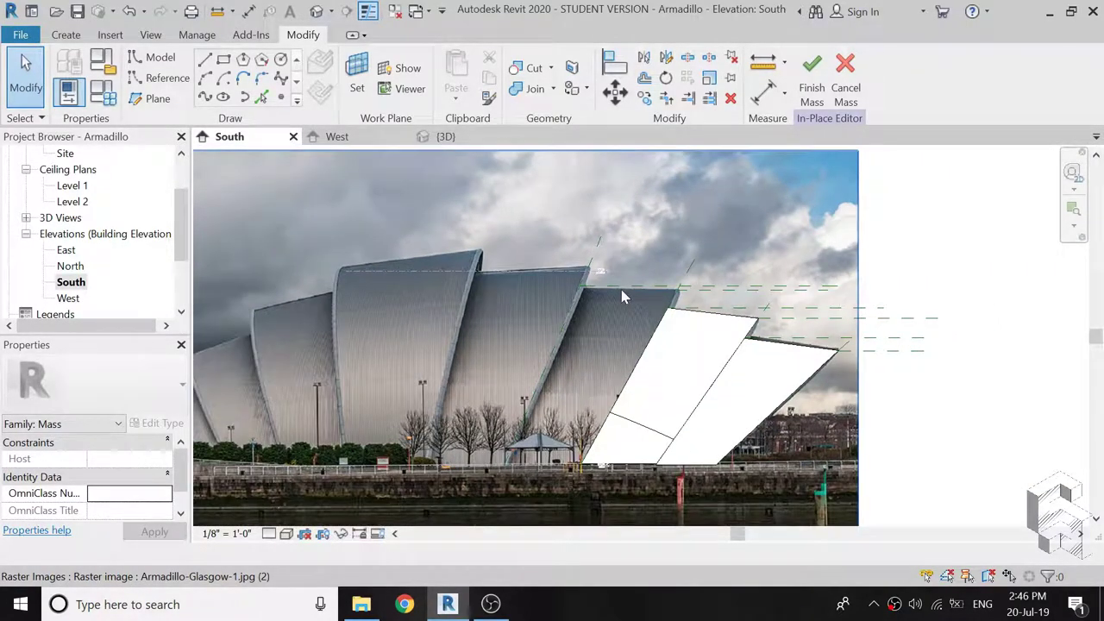
# Open West from the Project Browser and confirm Reference Plane : 3 as the work plane.
pyautogui.doubleClick(69, 298)
pyautogui.scroll(2, 570, 183)
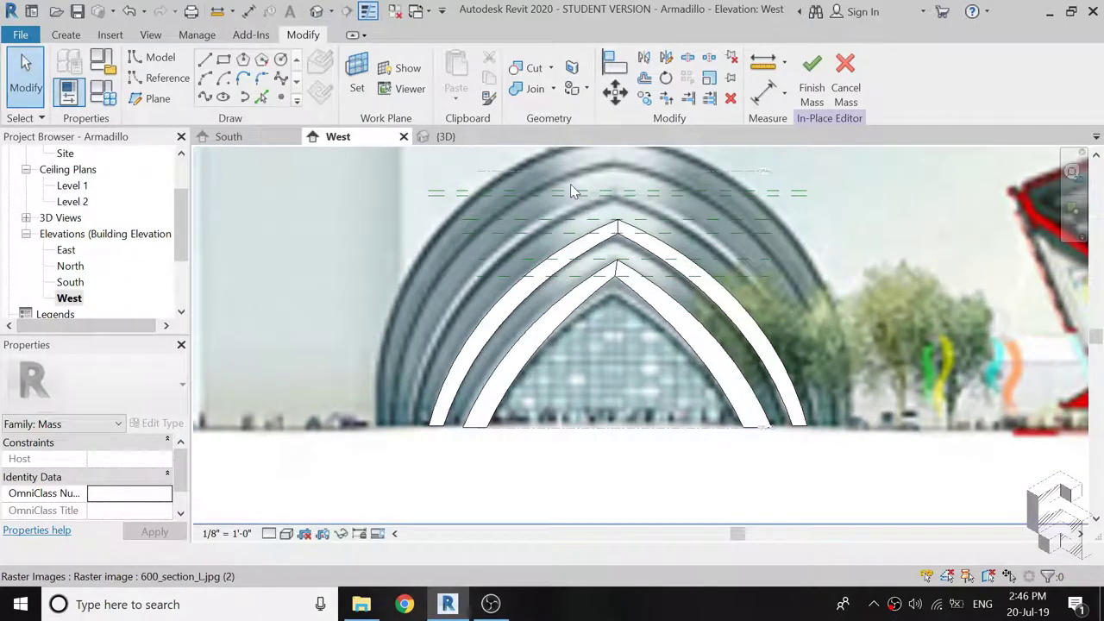
pyautogui.scroll(1, 570, 183)
pyautogui.scroll(1, 578, 201)
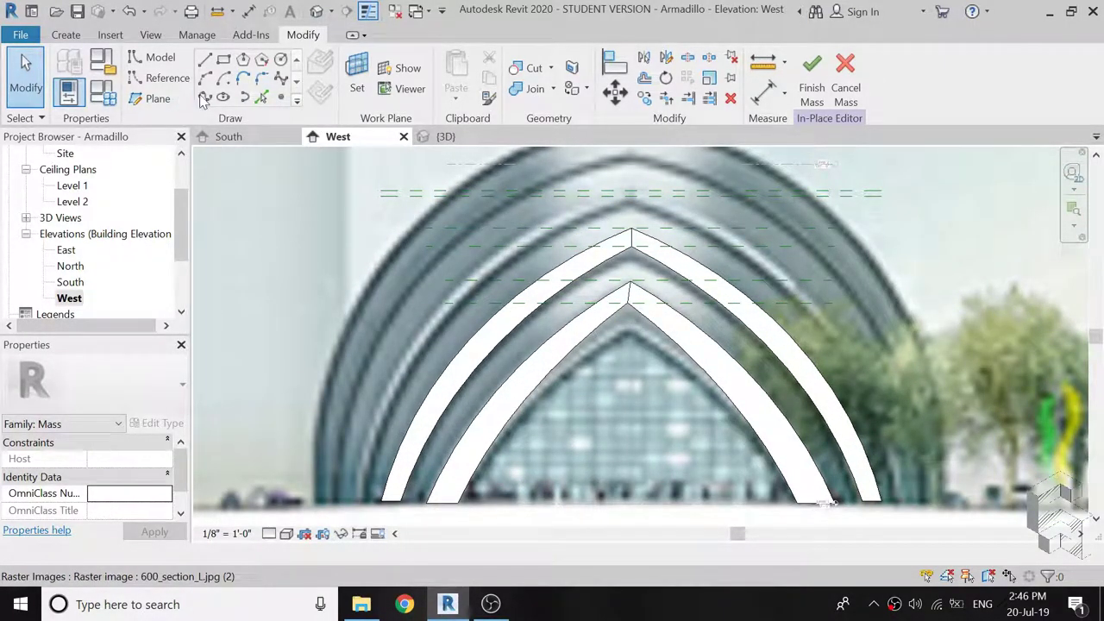
pyautogui.click(357, 77)
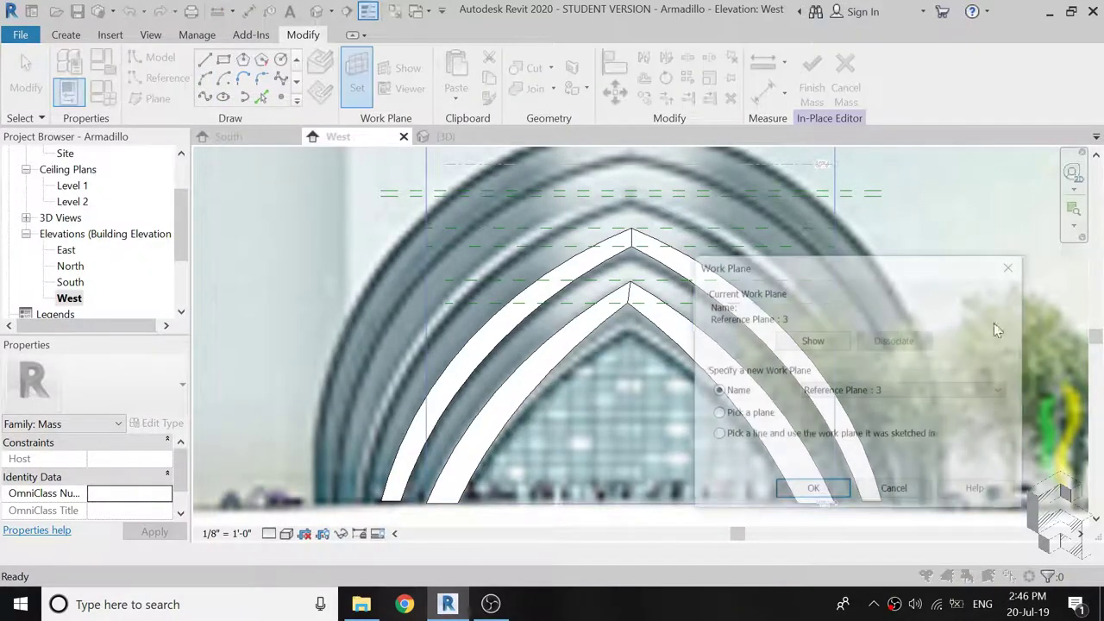
pyautogui.click(930, 392)
pyautogui.click(929, 392)
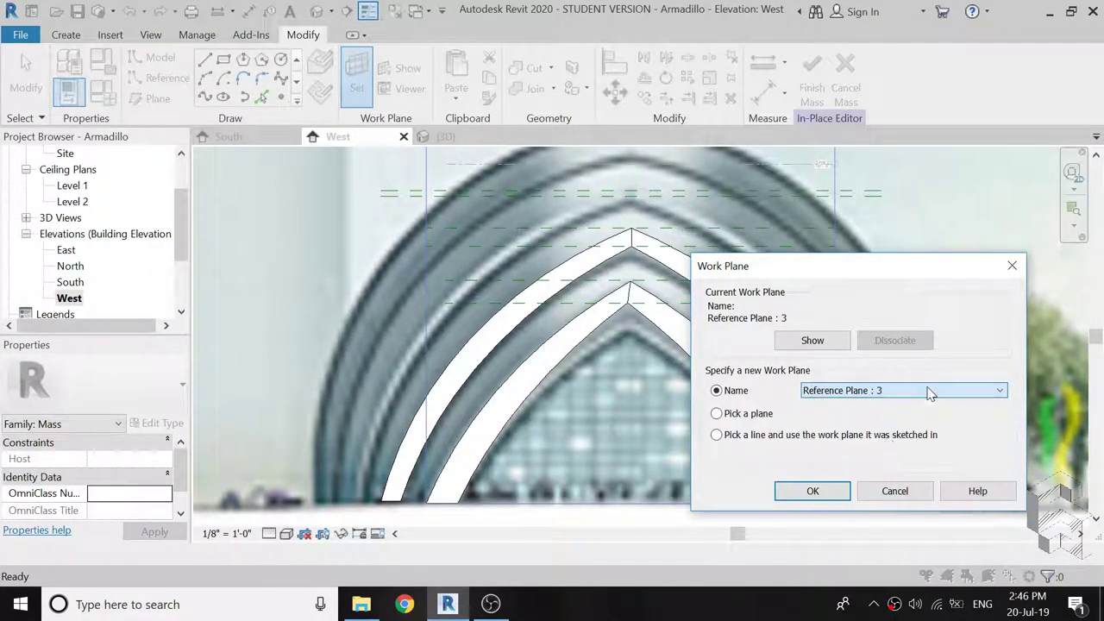
pyautogui.click(811, 491)
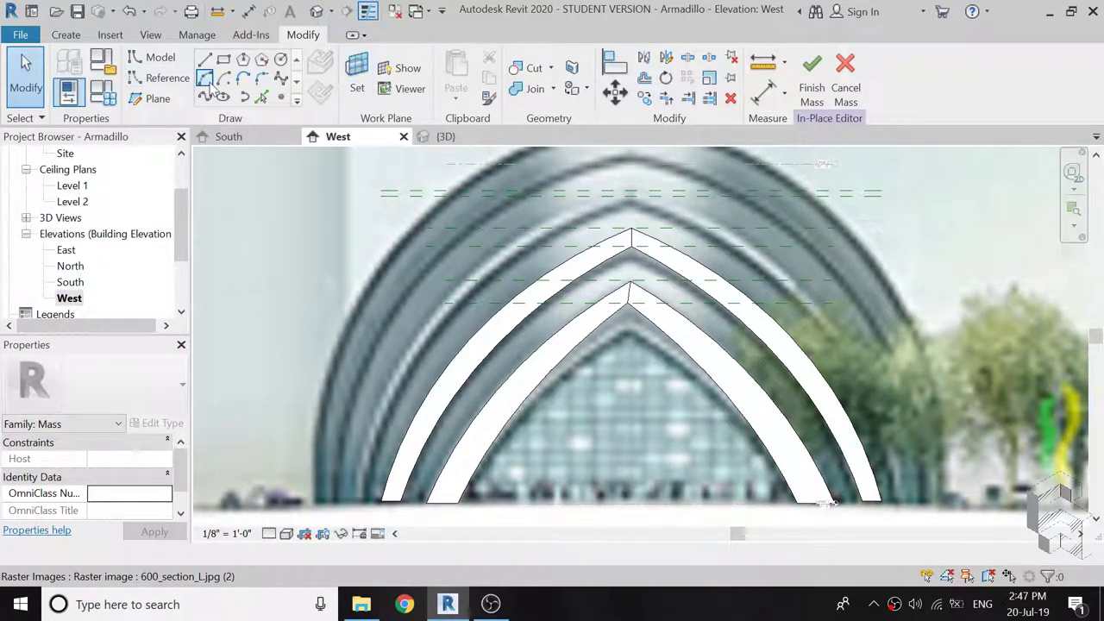
# Draw an arc model line along the outermost arch, from its lower-left base to the apex.
pyautogui.click(207, 79)
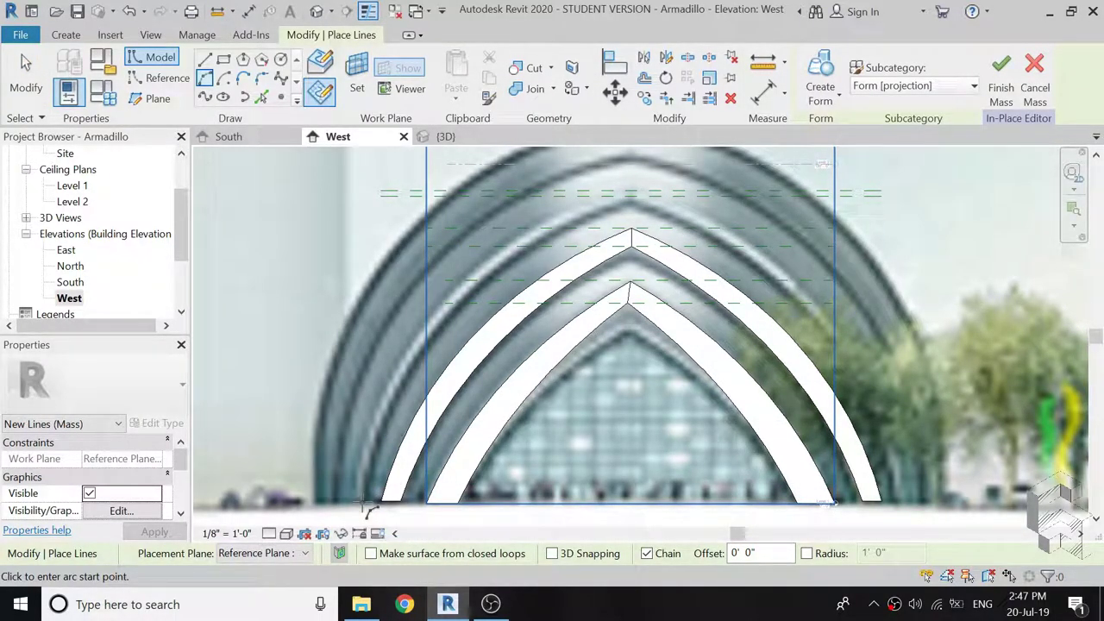
pyautogui.click(380, 500)
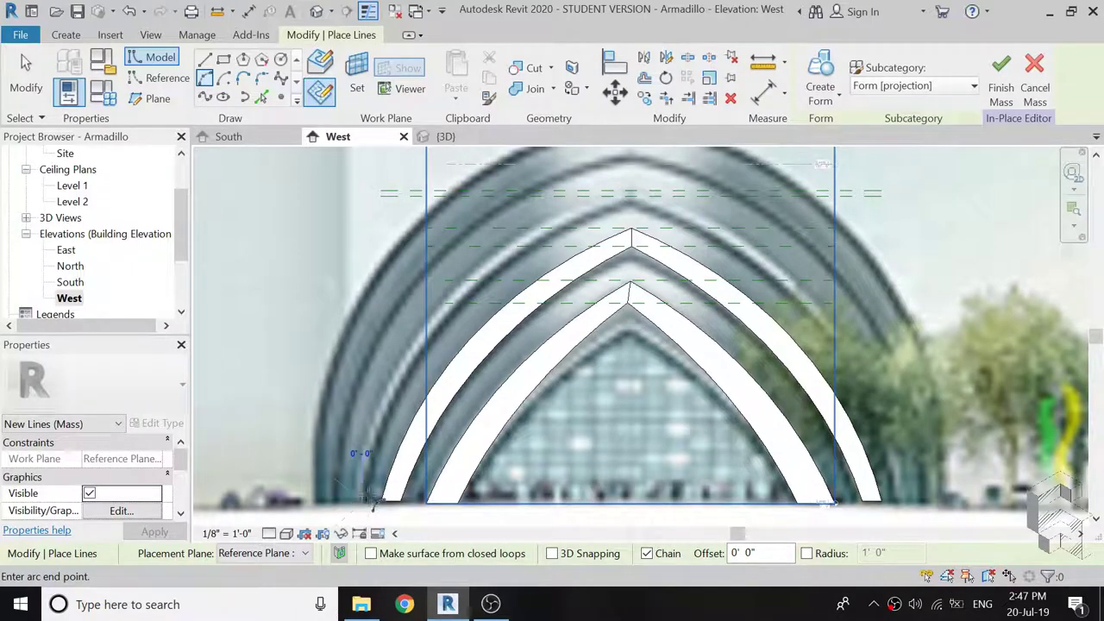
pyautogui.scroll(1, 632, 203)
pyautogui.scroll(1, 632, 205)
pyautogui.scroll(1, 632, 207)
pyautogui.click(631, 205)
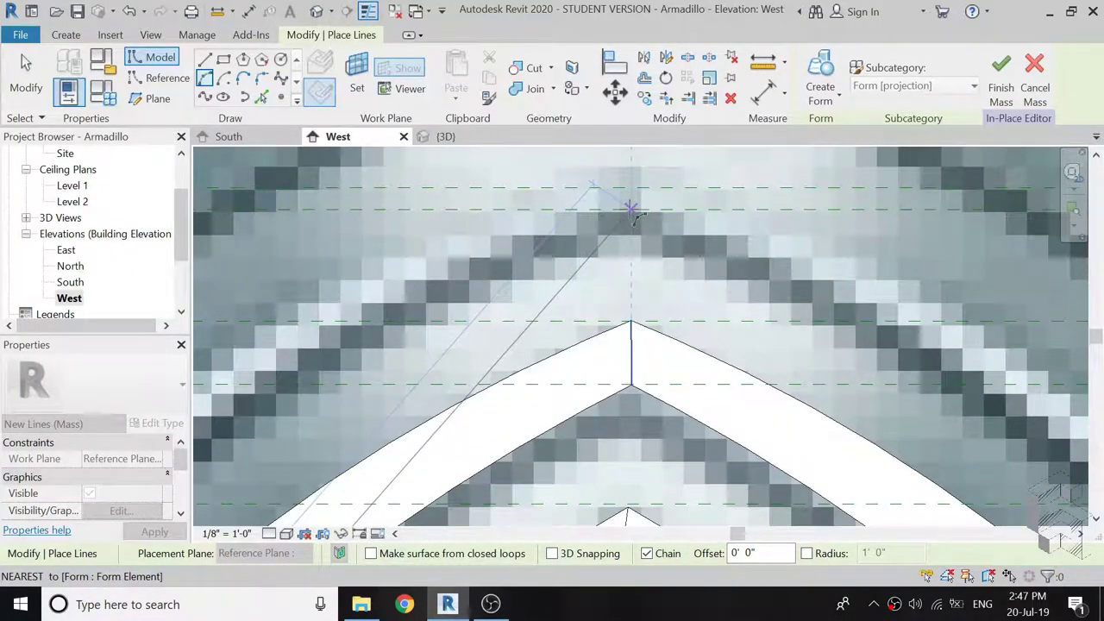
pyautogui.scroll(-1, 690, 211)
pyautogui.scroll(-2, 725, 214)
pyautogui.scroll(-2, 724, 216)
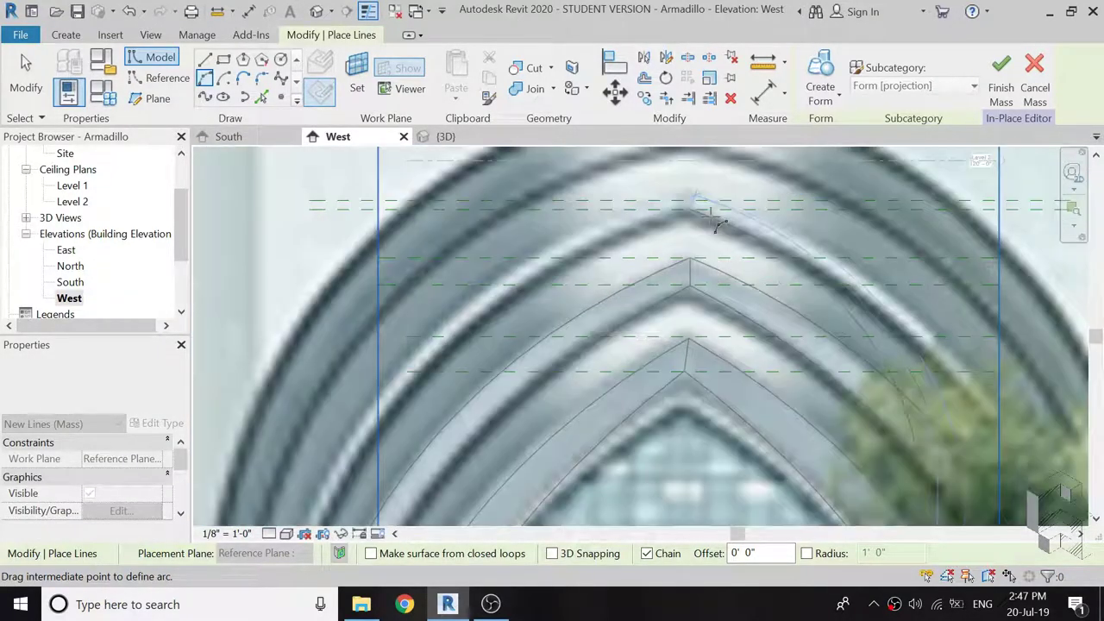
pyautogui.scroll(-1, 558, 296)
pyautogui.click(542, 315)
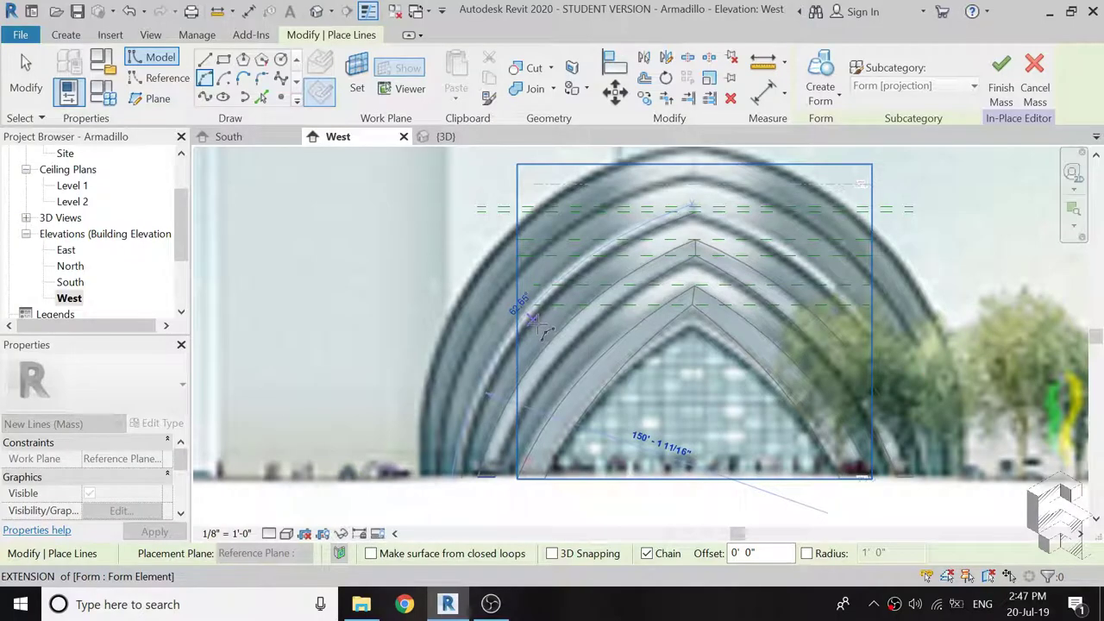
pyautogui.scroll(3, 541, 326)
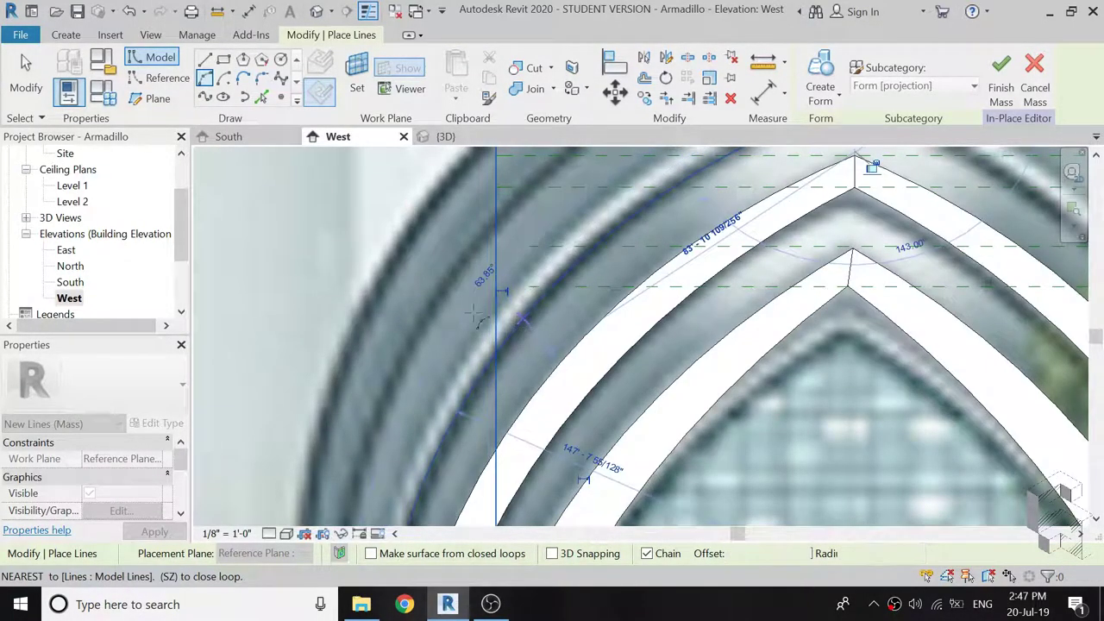
pyautogui.scroll(-2, 522, 330)
pyautogui.scroll(-1, 560, 302)
pyautogui.click(665, 203)
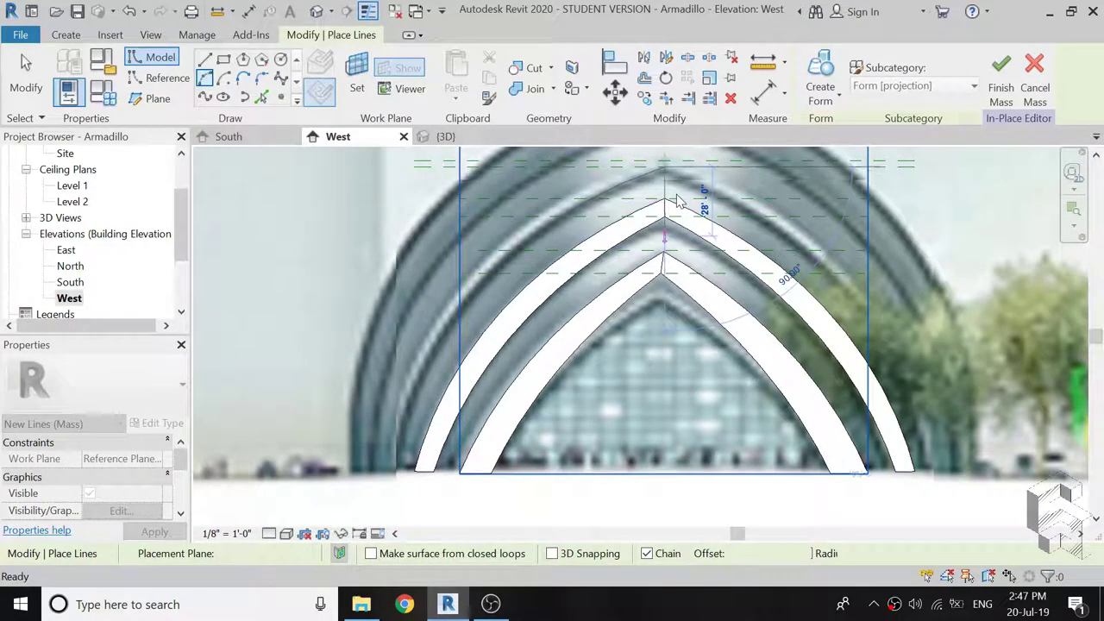
pyautogui.scroll(2, 676, 172)
pyautogui.scroll(1, 677, 156)
pyautogui.scroll(1, 673, 160)
pyautogui.scroll(1, 668, 164)
pyautogui.press('Escape')
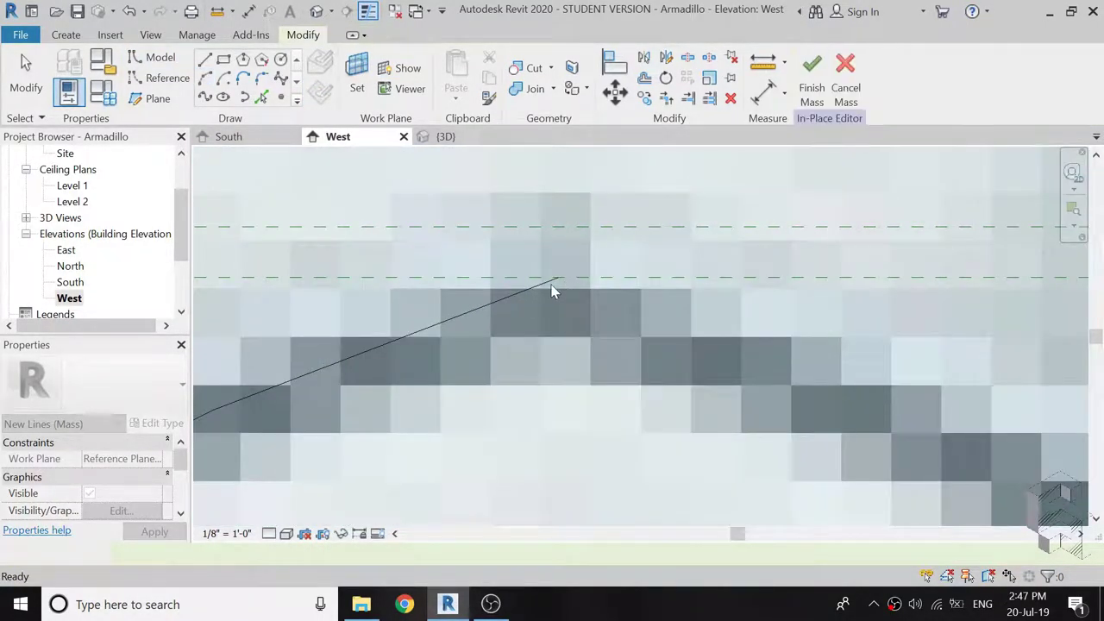
# Mirror a copy of the arc to the right of the apex, then view the whole arch.
pyautogui.click(544, 291)
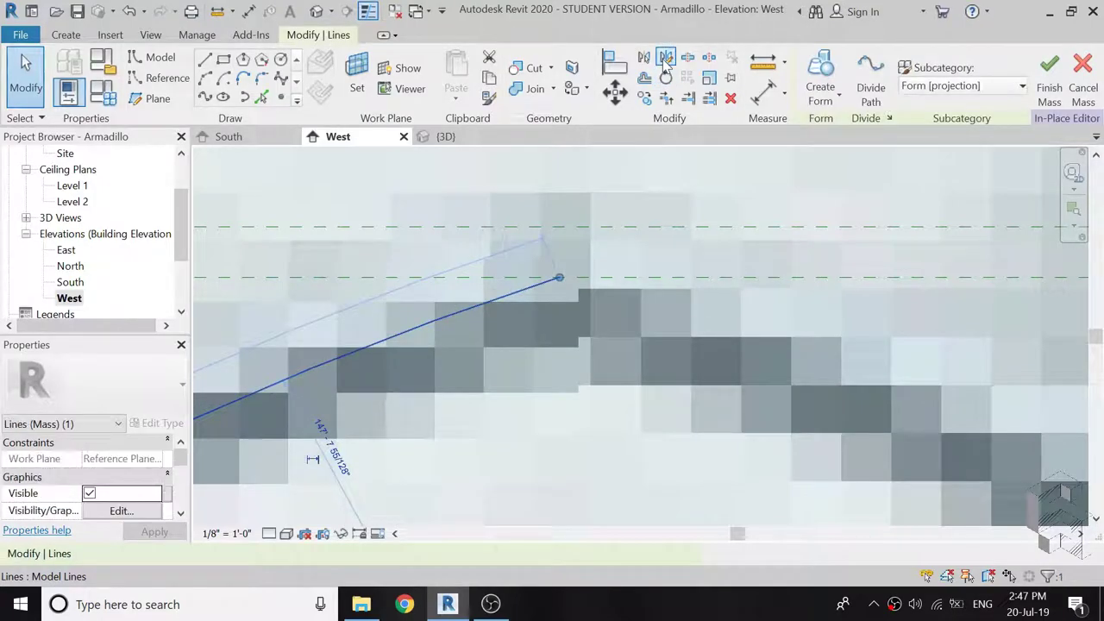
pyautogui.click(666, 59)
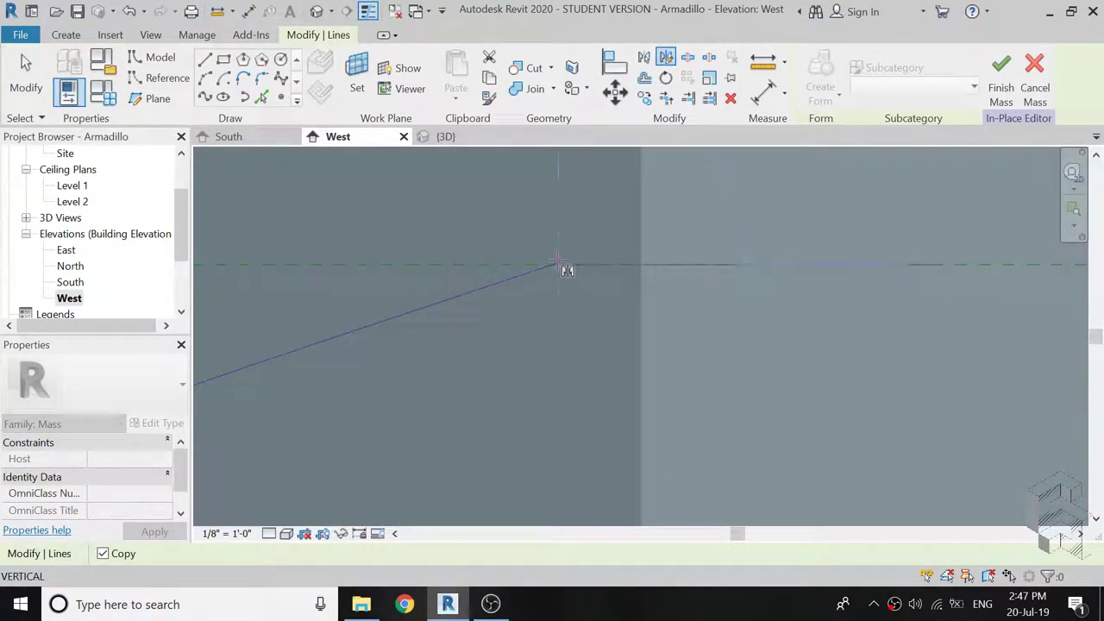
pyautogui.click(558, 336)
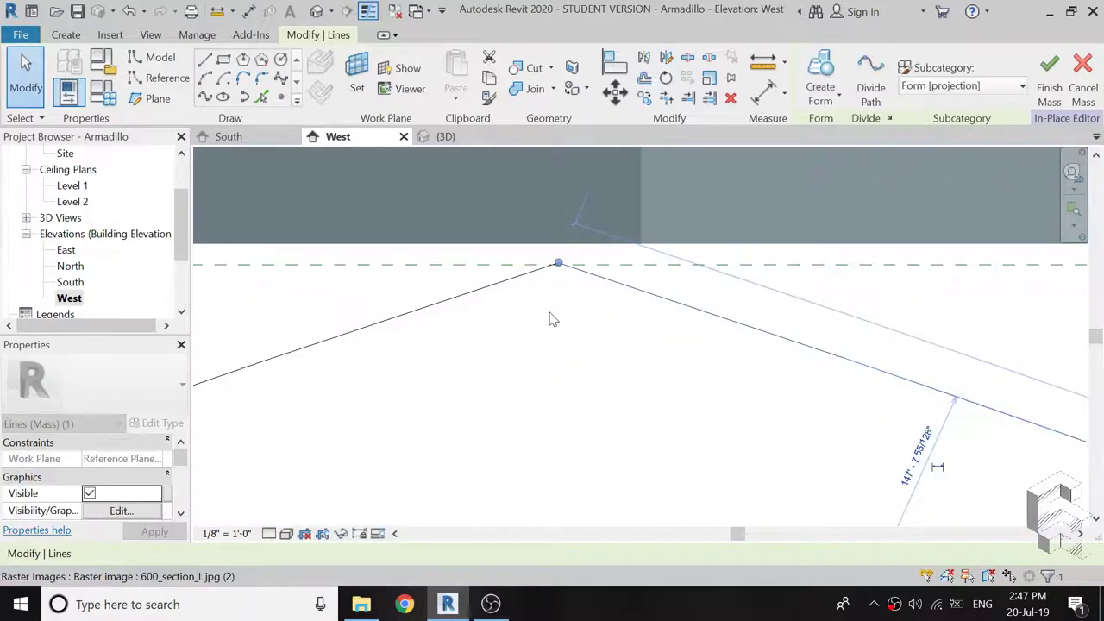
pyautogui.press('Escape')
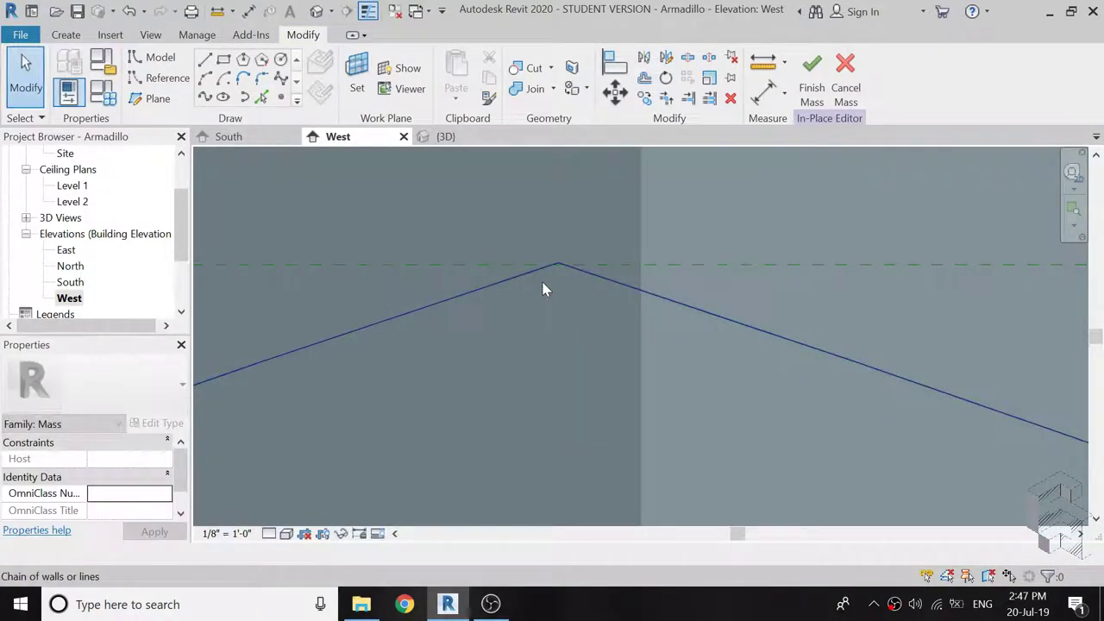
pyautogui.moveTo(643, 233); pyautogui.dragTo(732, 217, button='middle')
pyautogui.scroll(-1, 732, 217)
pyautogui.scroll(-1, 663, 215)
pyautogui.scroll(-1, 661, 217)
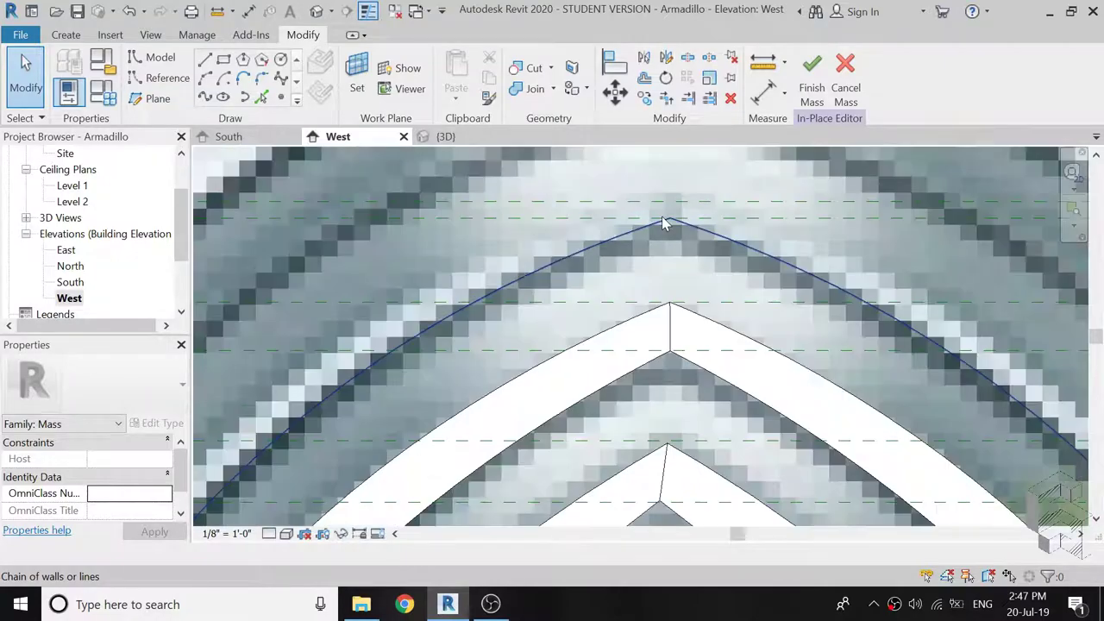
pyautogui.scroll(-1, 664, 222)
pyautogui.scroll(-1, 663, 223)
pyautogui.scroll(1, 661, 226)
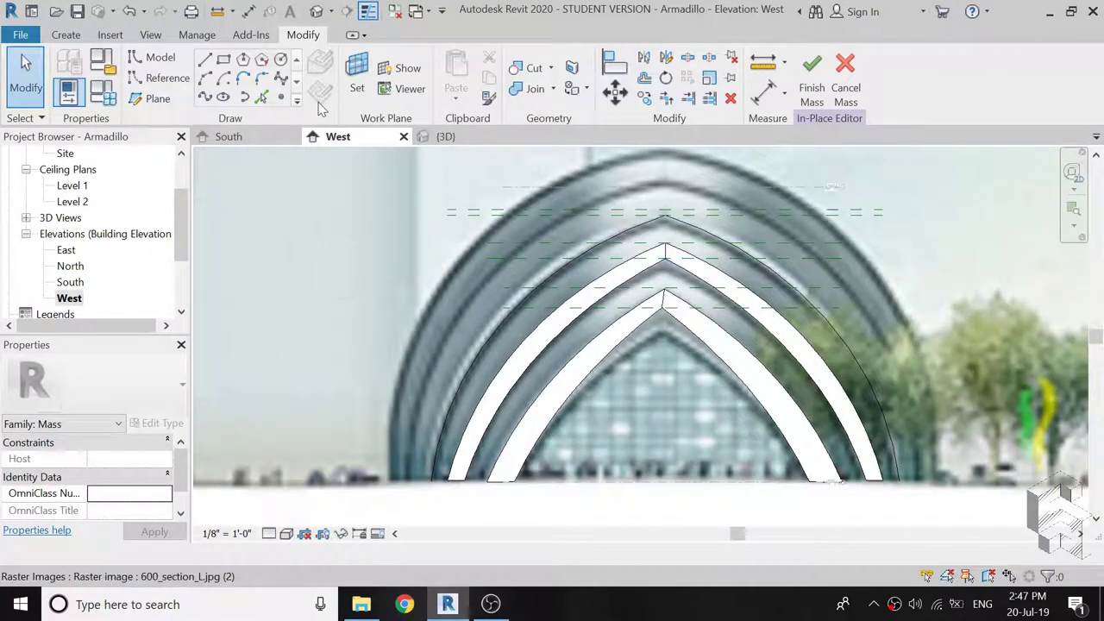
# Set the work plane to Reference Plane : 4.
pyautogui.click(352, 82)
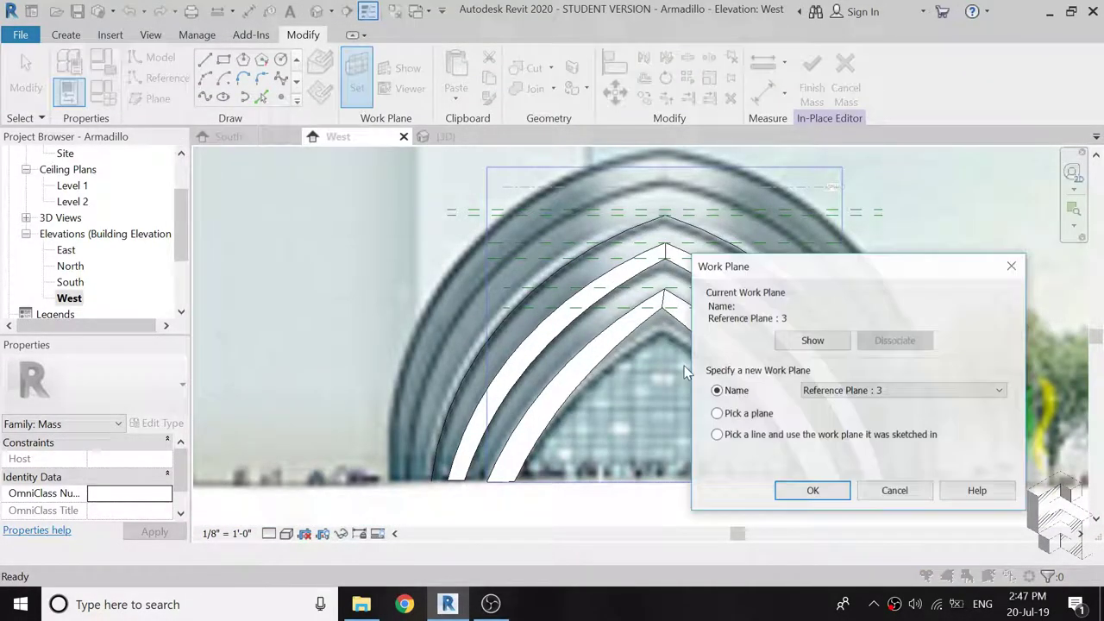
pyautogui.click(851, 392)
pyautogui.click(860, 459)
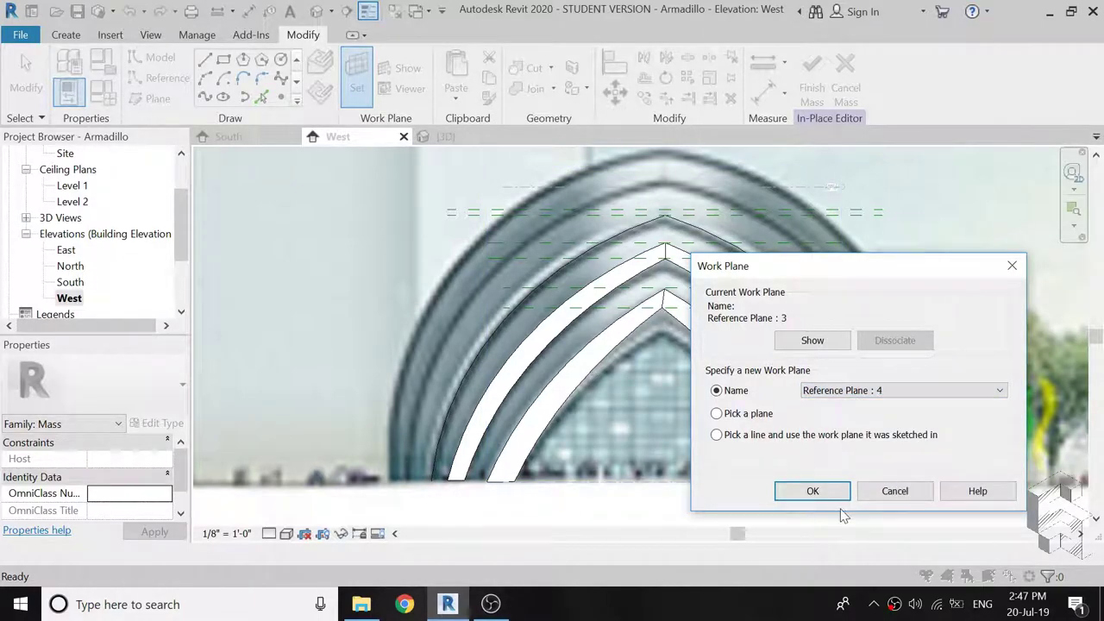
pyautogui.click(824, 491)
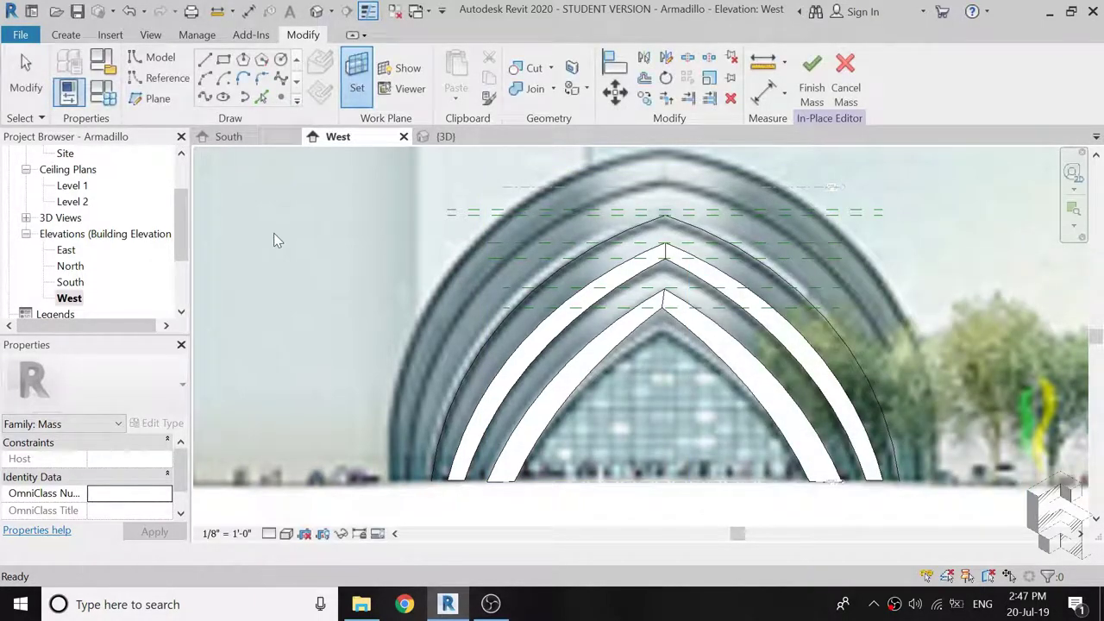
# Draw a Start-End-Radius arc along the outer arch, from its left base up to the apex.
pyautogui.click(205, 78)
pyautogui.scroll(2, 434, 493)
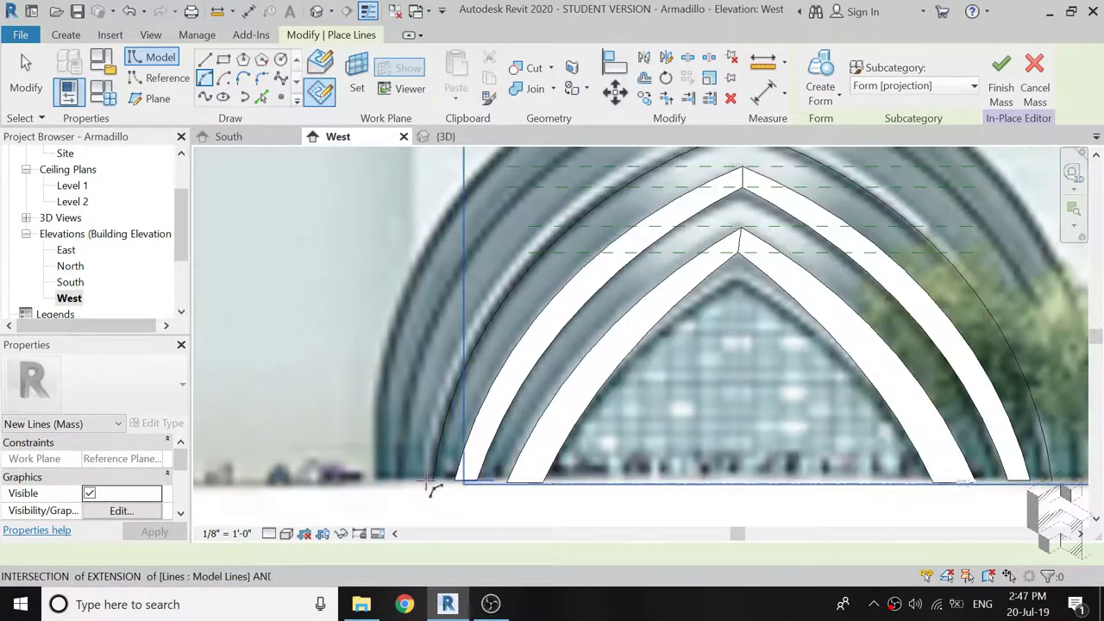
pyautogui.scroll(3, 431, 488)
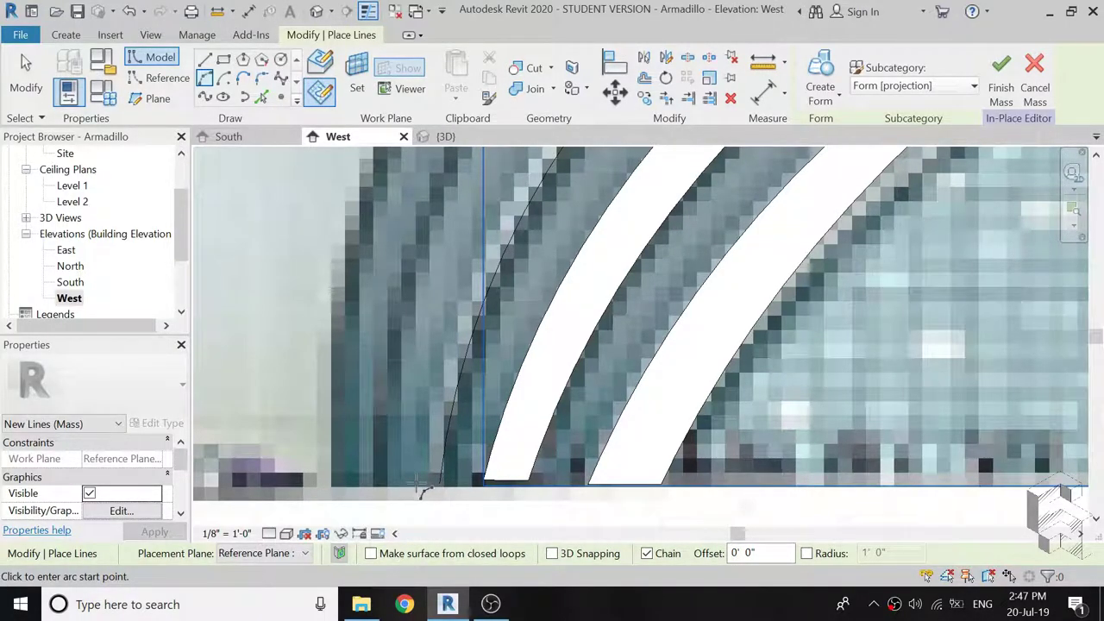
pyautogui.click(422, 490)
pyautogui.scroll(-4, 418, 495)
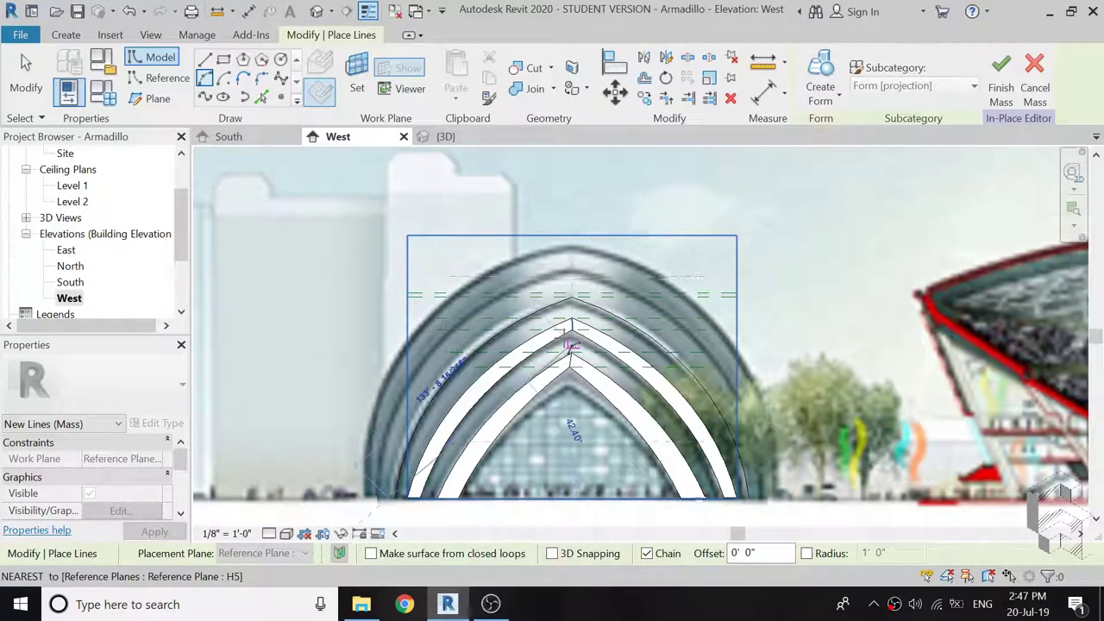
pyautogui.scroll(5, 576, 289)
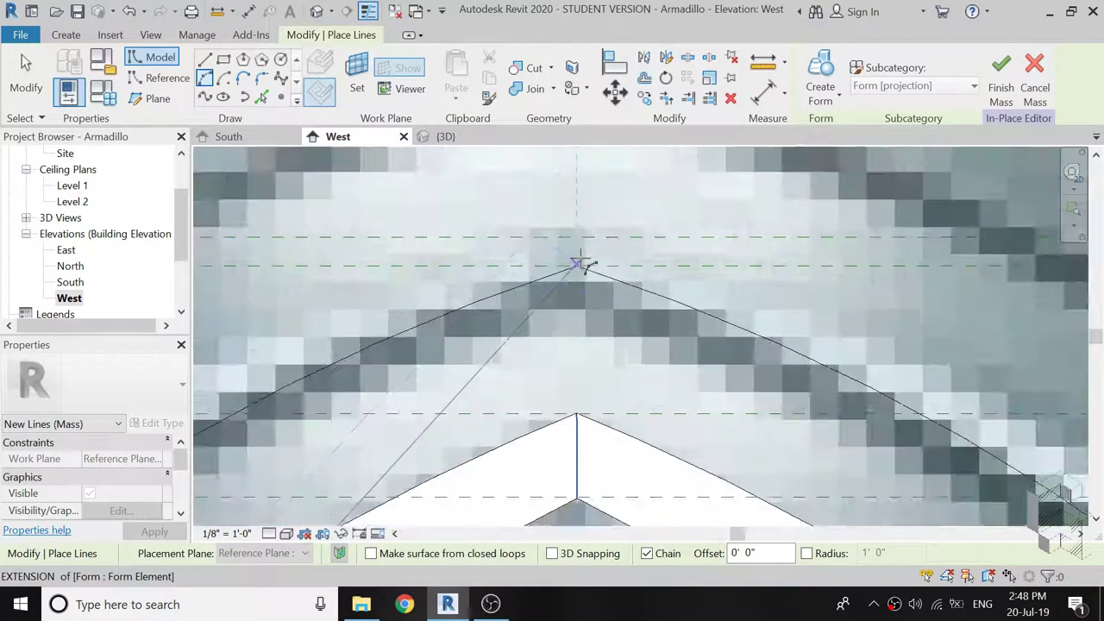
pyautogui.scroll(1, 579, 262)
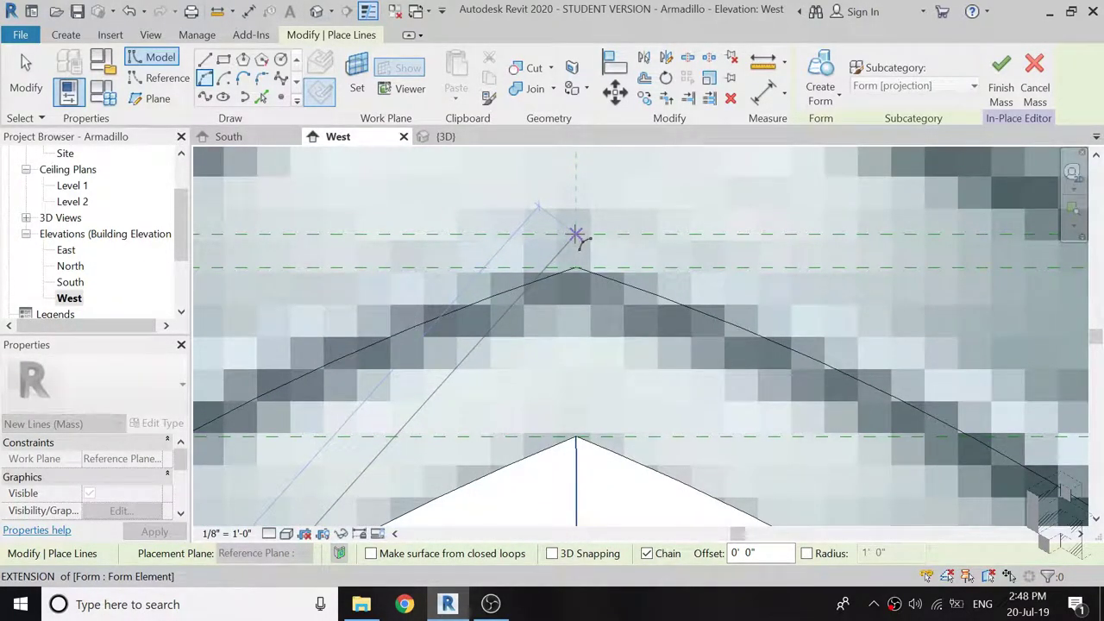
pyautogui.scroll(-1, 647, 246)
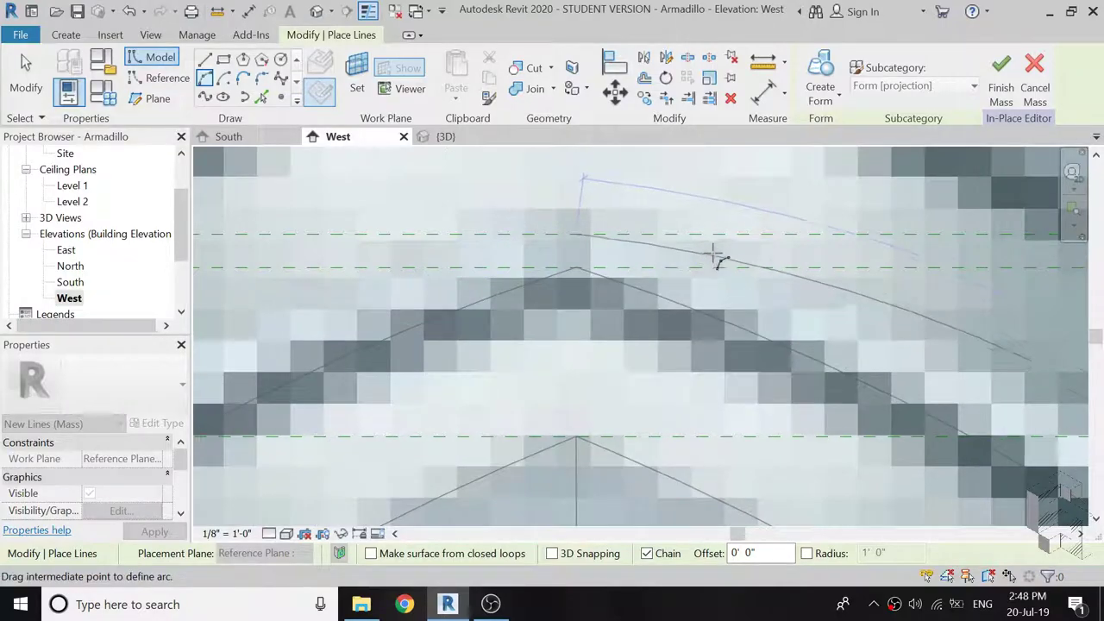
pyautogui.scroll(-2, 716, 254)
pyautogui.scroll(-2, 716, 254)
pyautogui.scroll(-2, 681, 263)
pyautogui.scroll(-1, 659, 270)
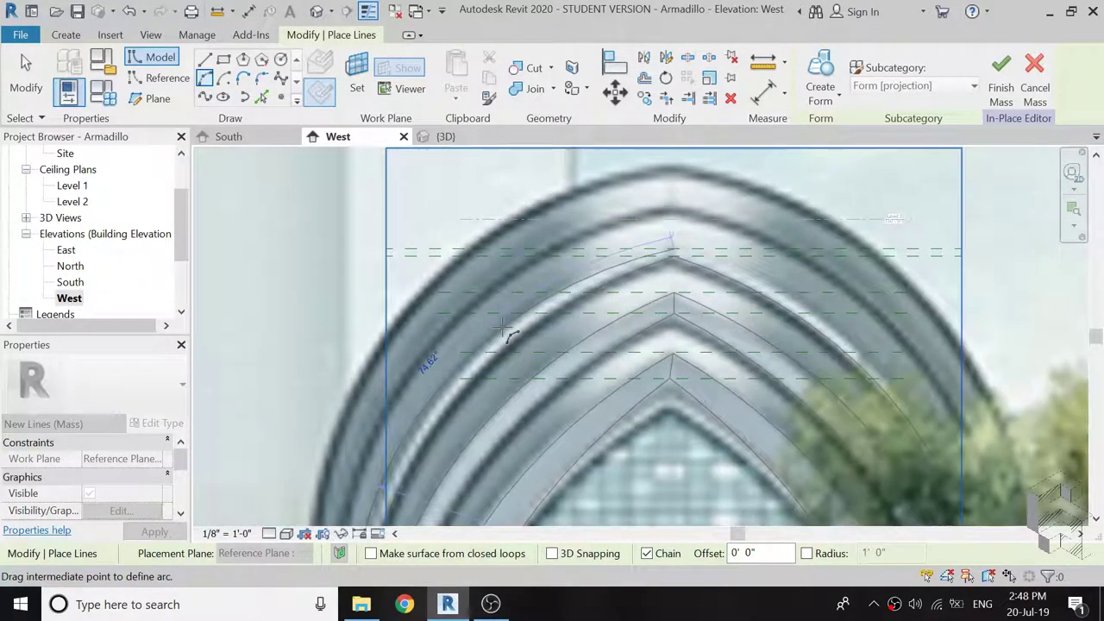
pyautogui.click(431, 365)
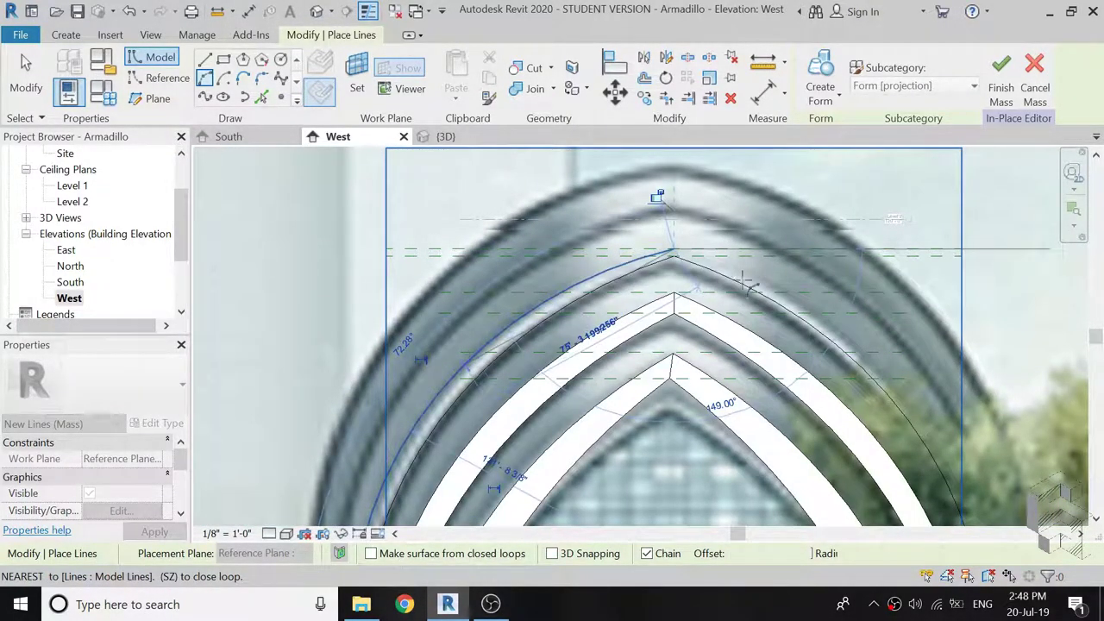
pyautogui.press('Escape')
pyautogui.press('Escape')
# Mirror the arc about a vertical axis drawn at the apex into a pointed arch.
pyautogui.scroll(2, 681, 249)
pyautogui.scroll(2, 665, 254)
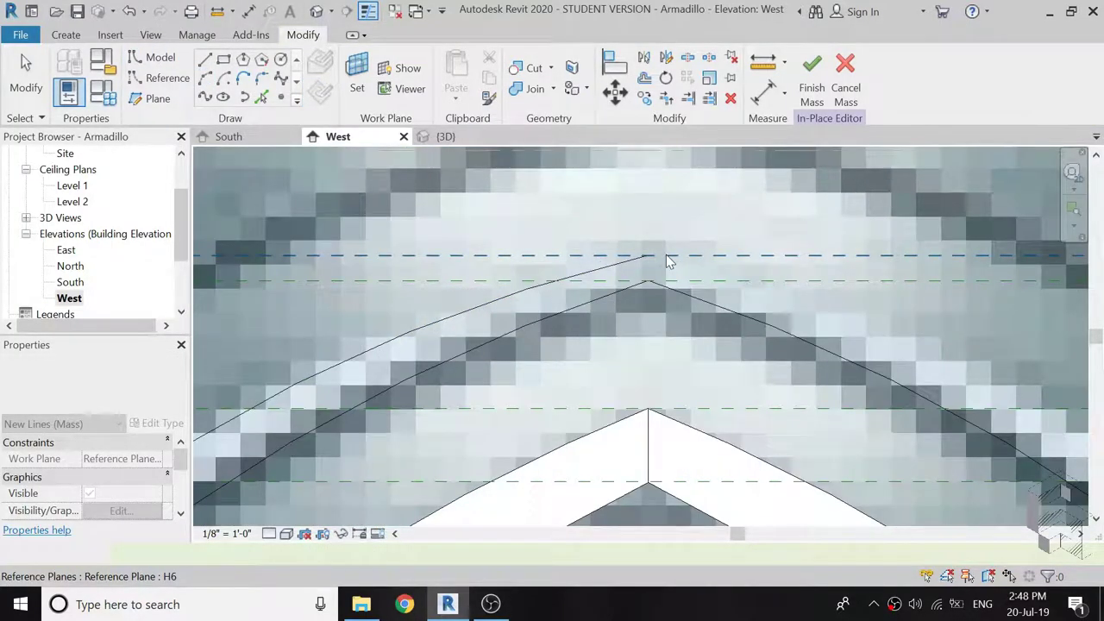
pyautogui.scroll(2, 666, 254)
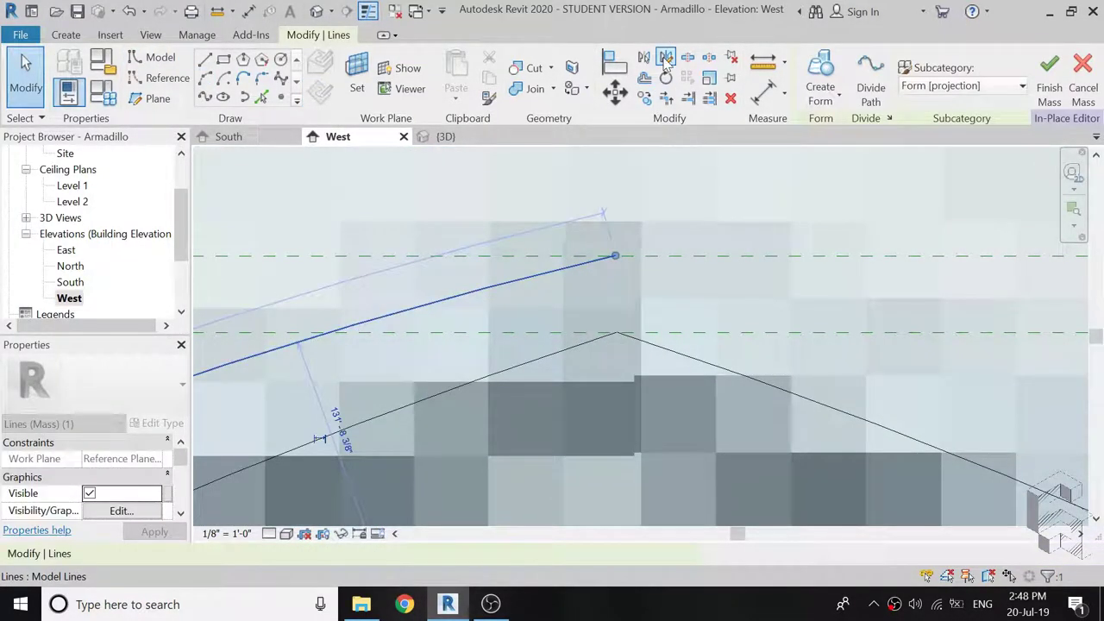
pyautogui.click(666, 57)
pyautogui.click(613, 255)
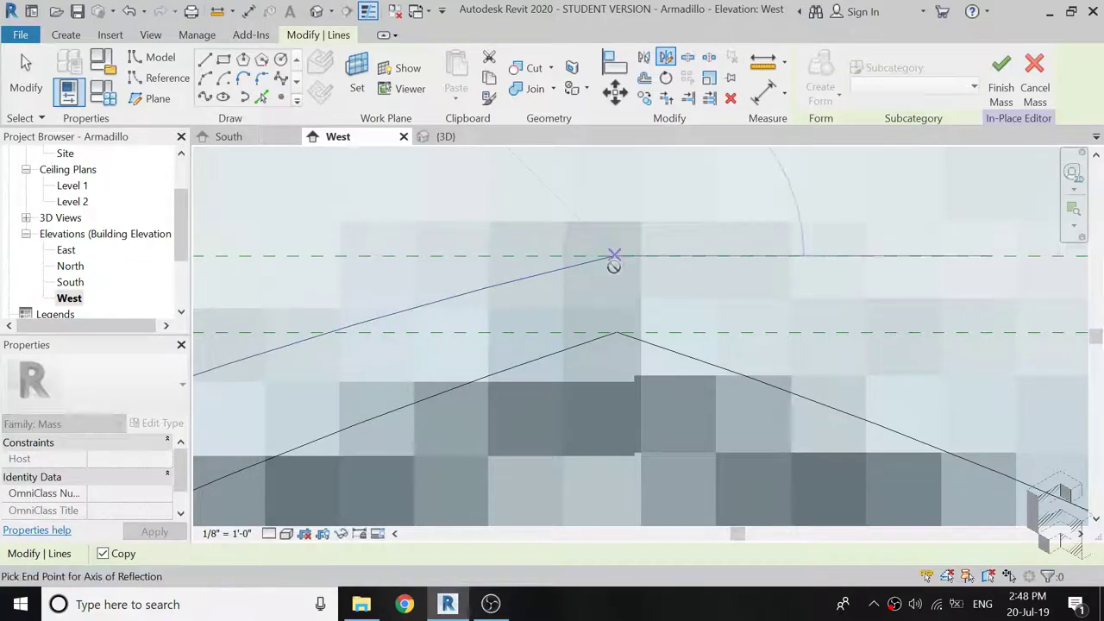
pyautogui.click(618, 306)
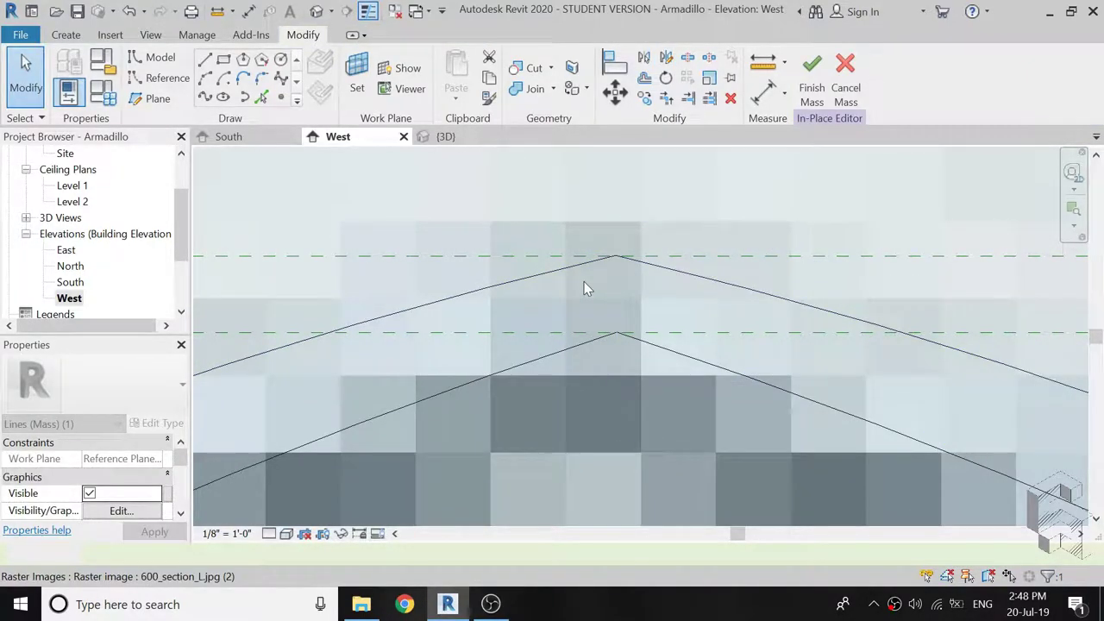
pyautogui.scroll(-2, 646, 222)
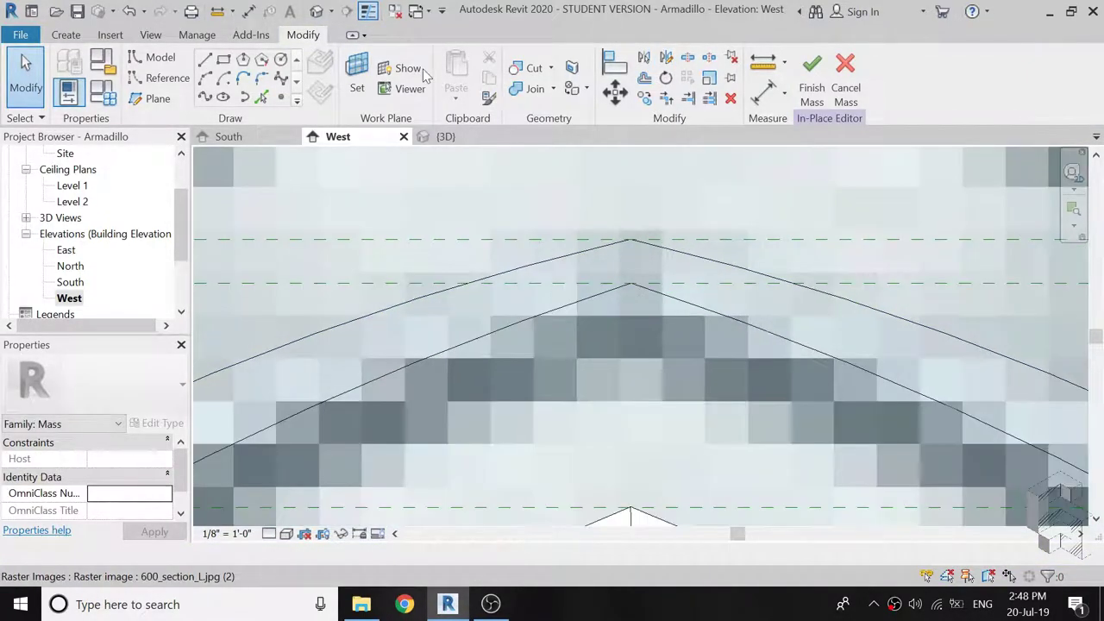
# In the default 3D view, loft the newest arch profile curves into a third shell form.
pyautogui.click(317, 12)
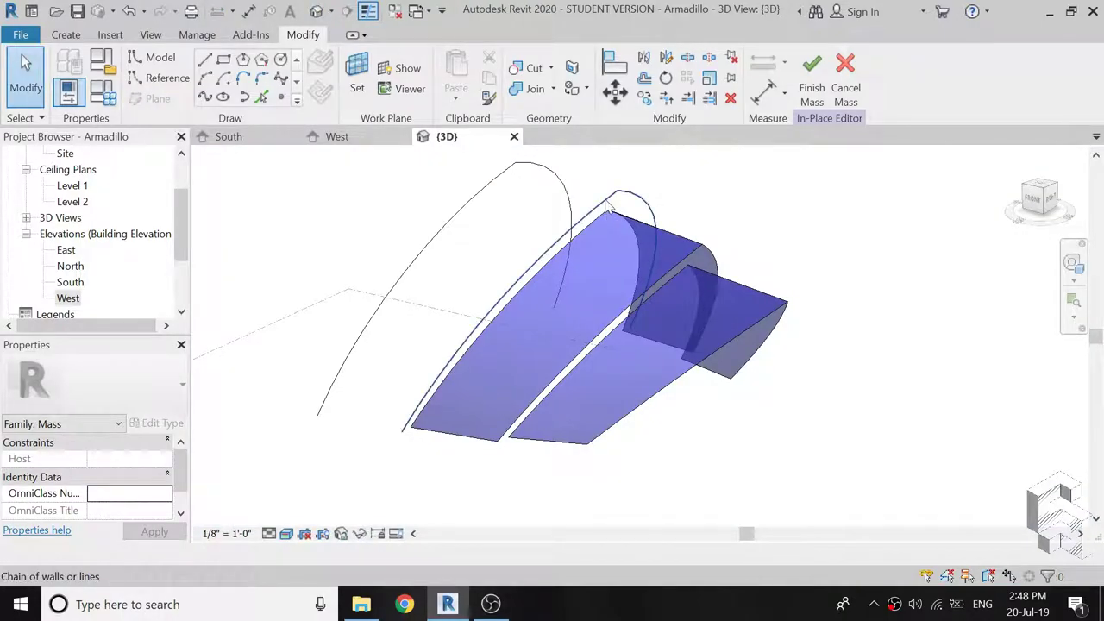
pyautogui.click(478, 200)
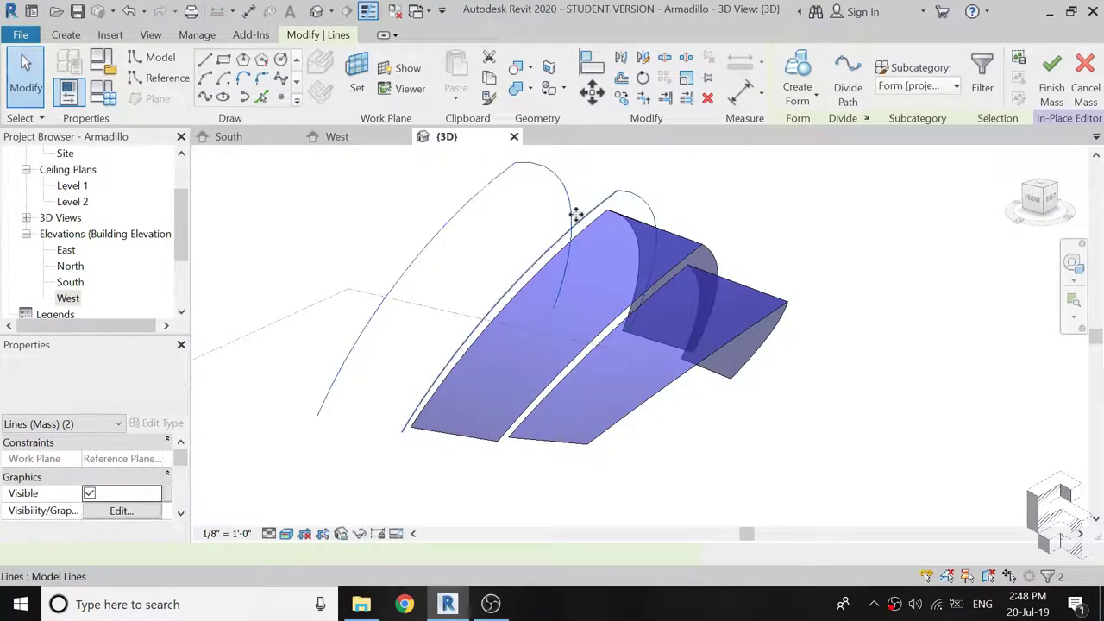
pyautogui.click(798, 85)
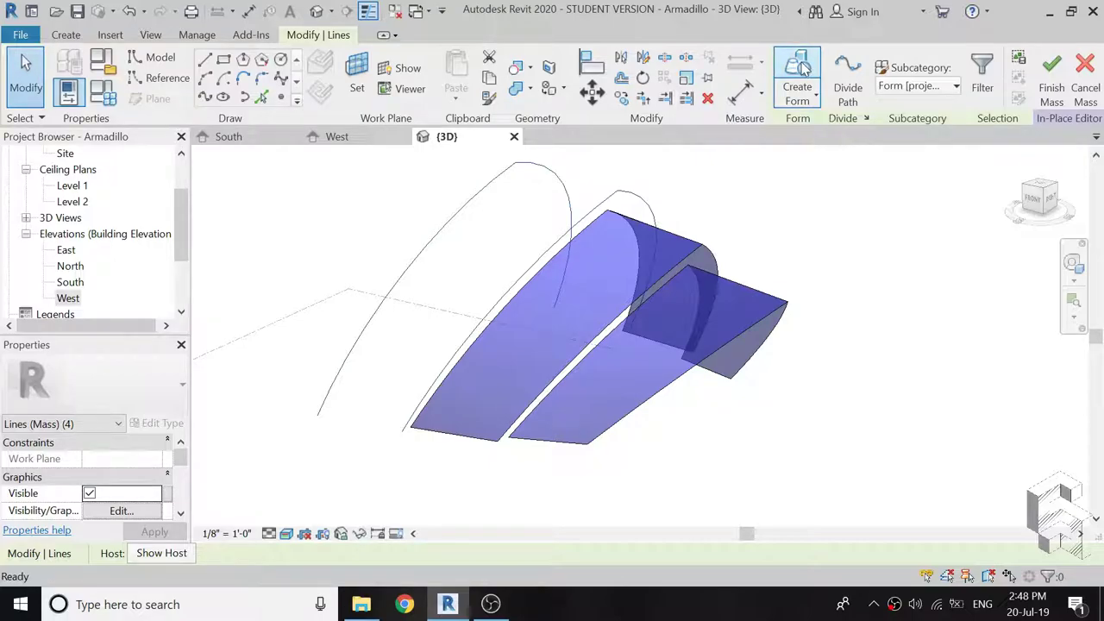
pyautogui.click(822, 236)
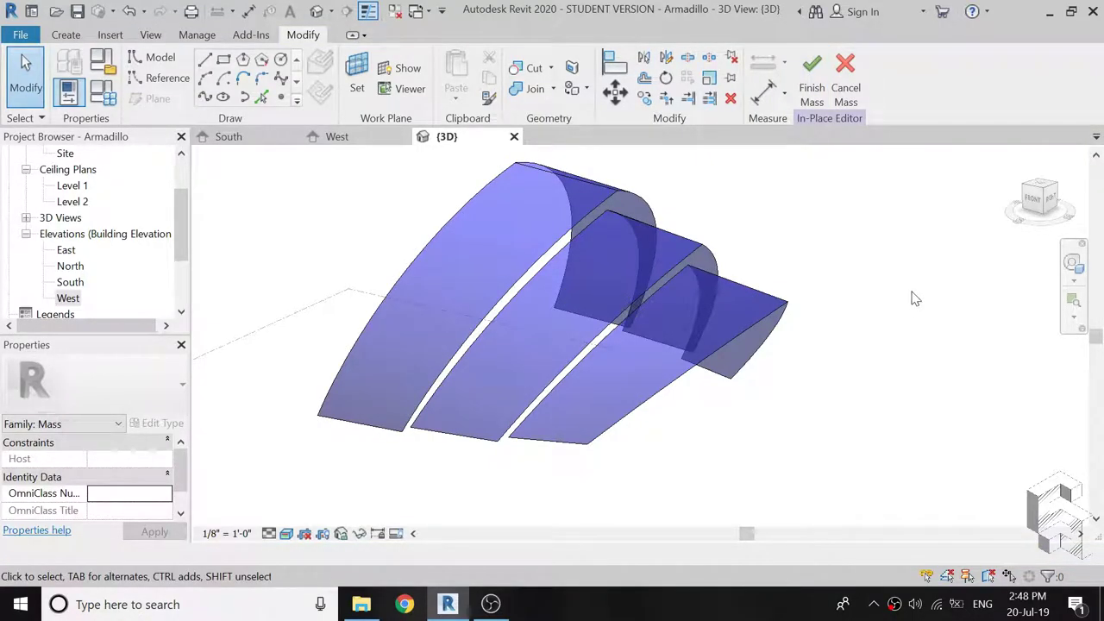
pyautogui.keyDown('shift'); pyautogui.moveTo(915, 299); pyautogui.dragTo(860, 353, button='middle'); pyautogui.keyUp('shift')
# On the South elevation, place a sloped reference plane along the sail edge.
pyautogui.click(228, 136)
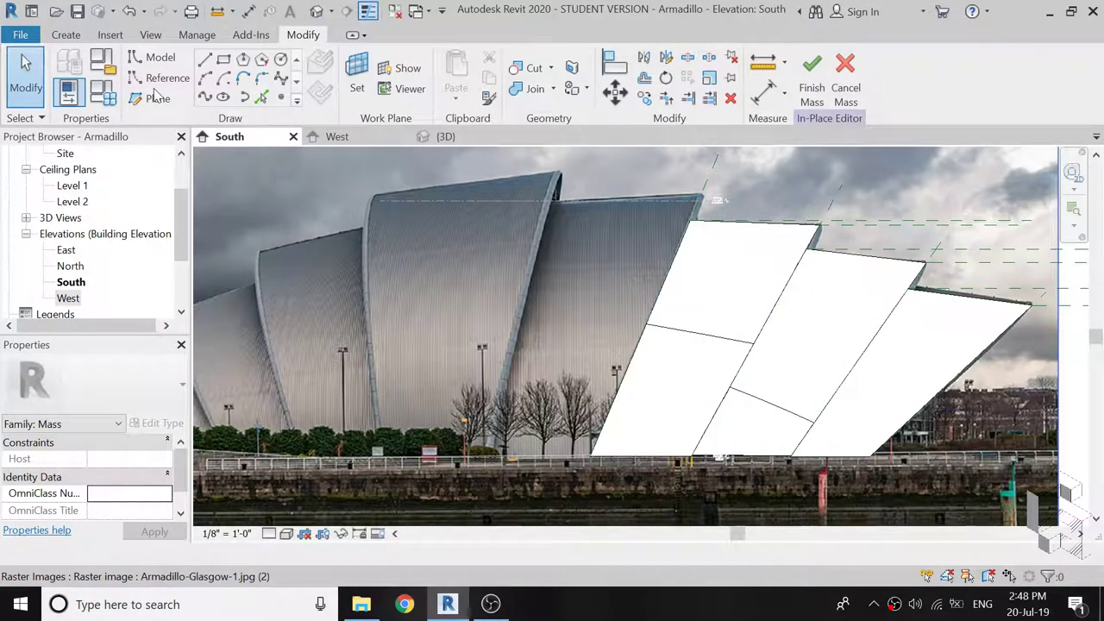
pyautogui.click(153, 99)
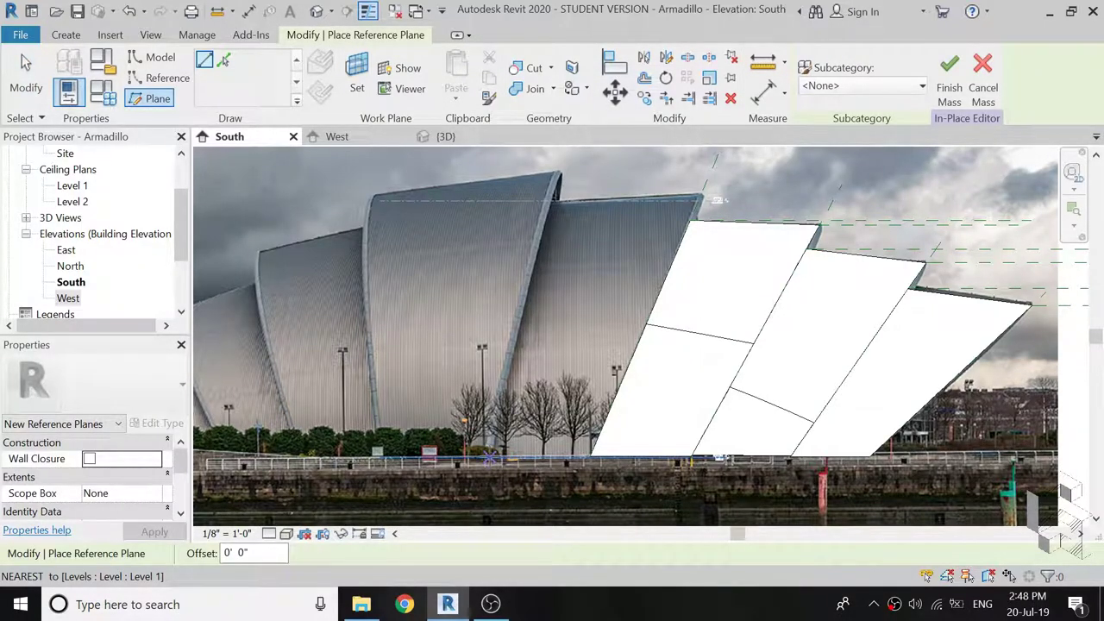
pyautogui.click(677, 458)
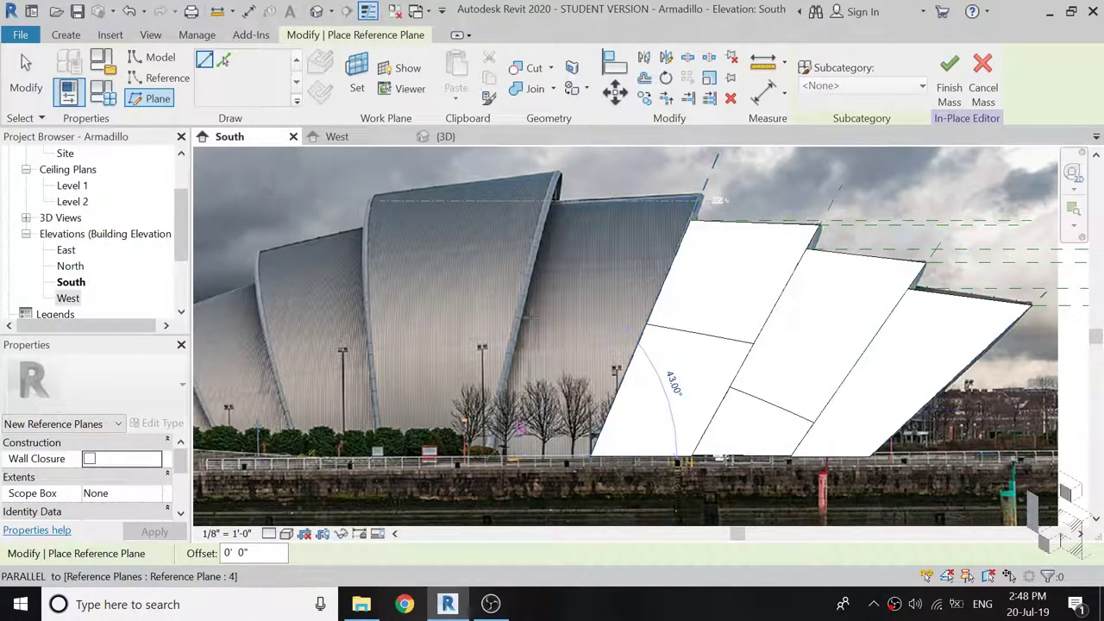
pyautogui.scroll(-1, 539, 260)
pyautogui.scroll(-1, 534, 363)
pyautogui.scroll(1, 536, 312)
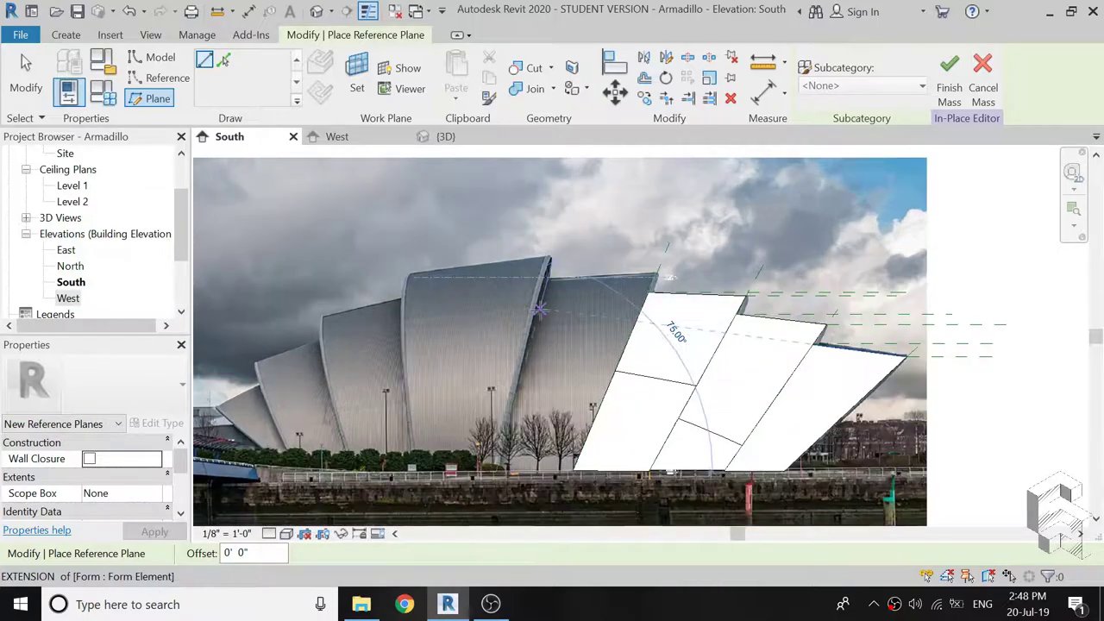
pyautogui.click(552, 226)
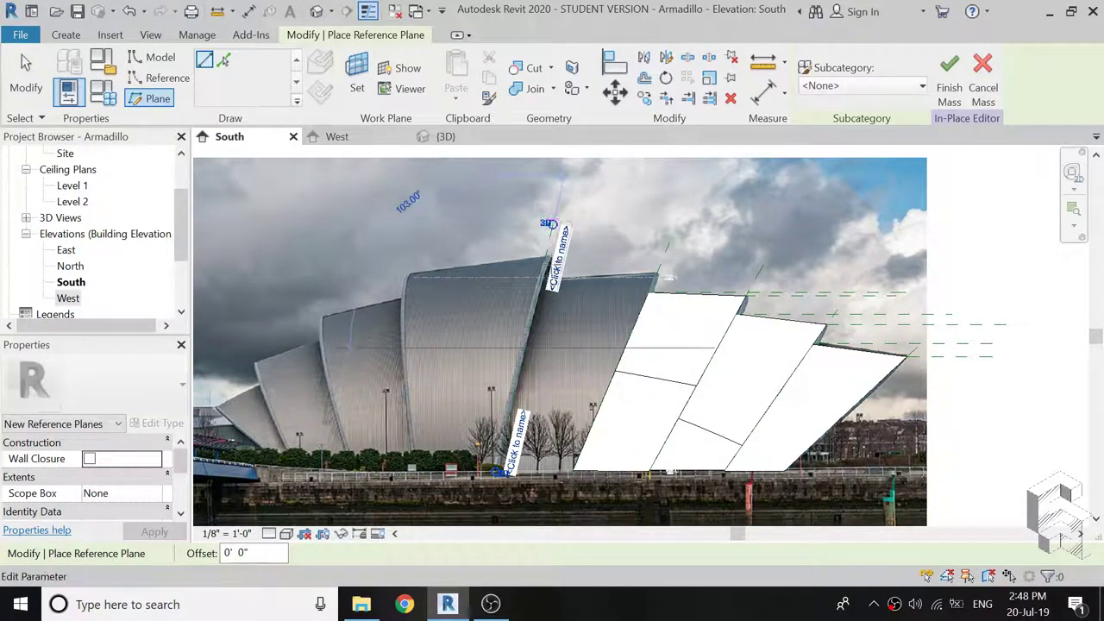
pyautogui.scroll(1, 636, 283)
pyautogui.scroll(1, 638, 281)
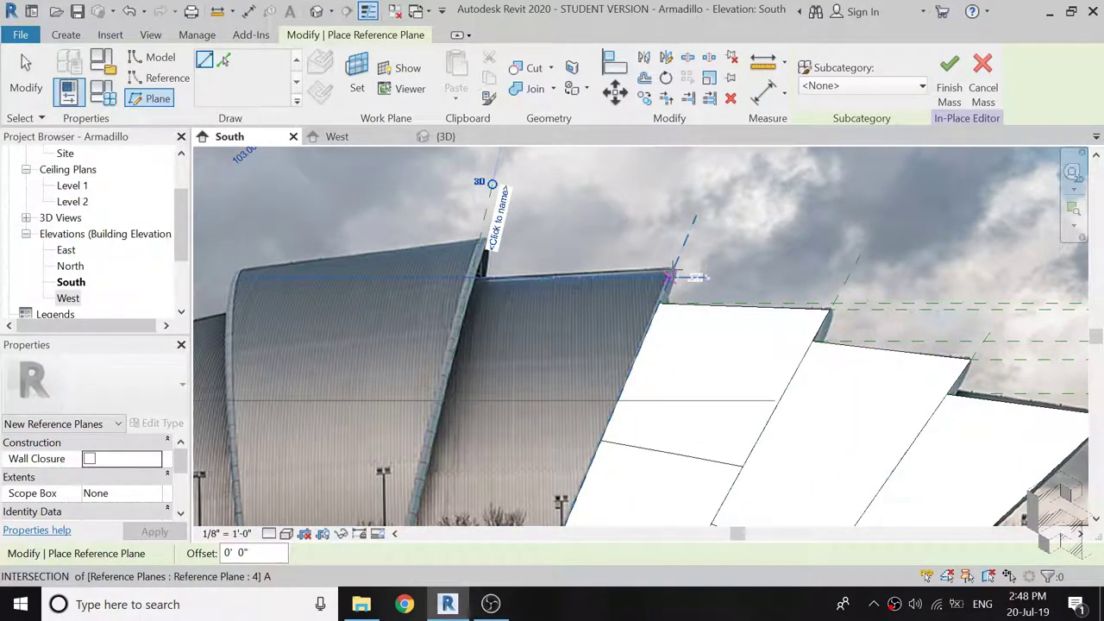
# Add two horizontal reference planes along the ridge line.
pyautogui.click(673, 267)
pyautogui.click(898, 268)
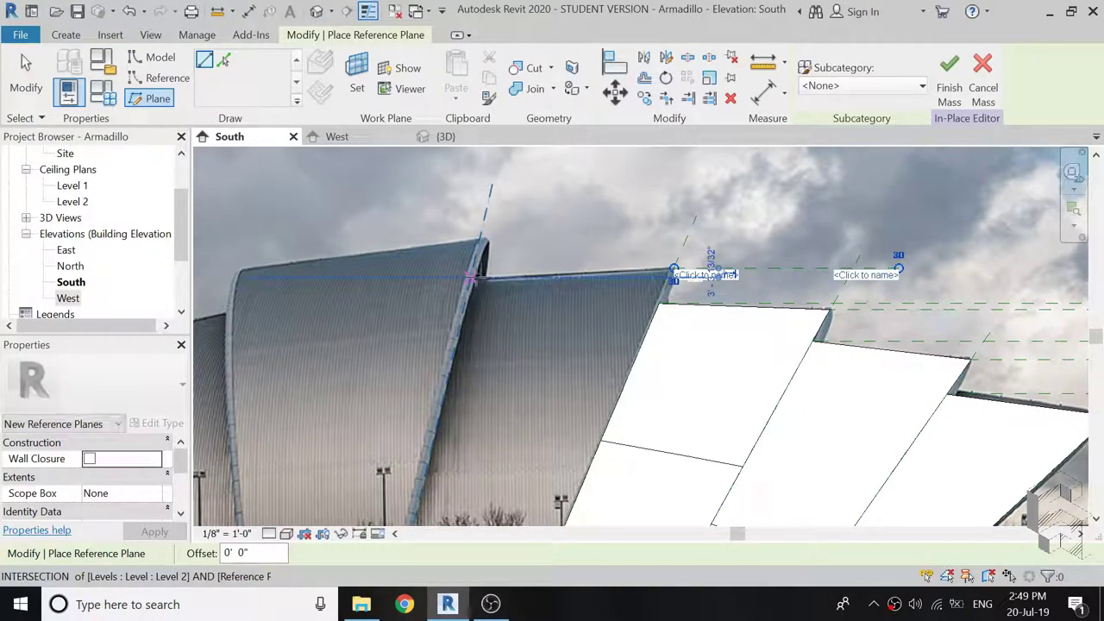
pyautogui.click(673, 275)
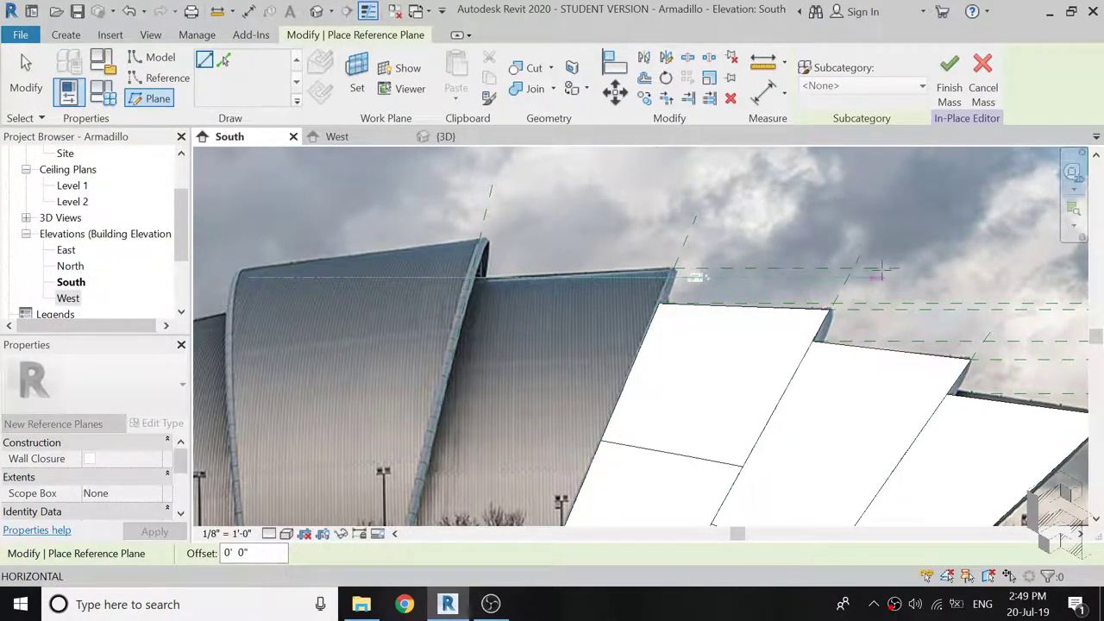
pyautogui.click(948, 276)
pyautogui.press('Escape')
pyautogui.press('Escape')
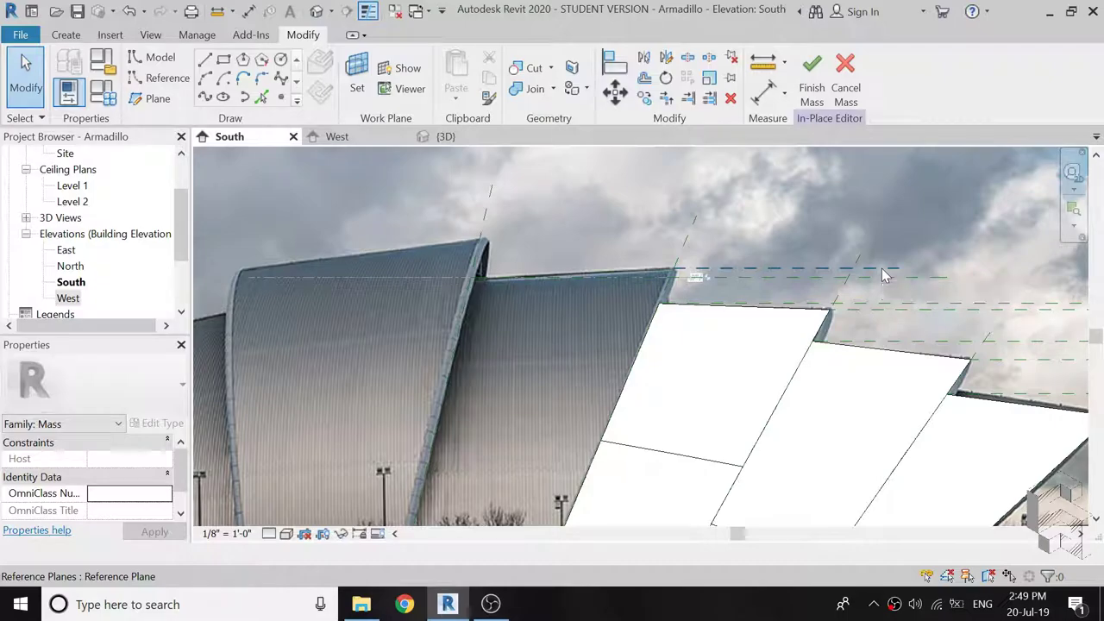
# Name the two horizontal roof reference planes H7 and H8.
pyautogui.click(884, 276)
pyautogui.click(910, 281)
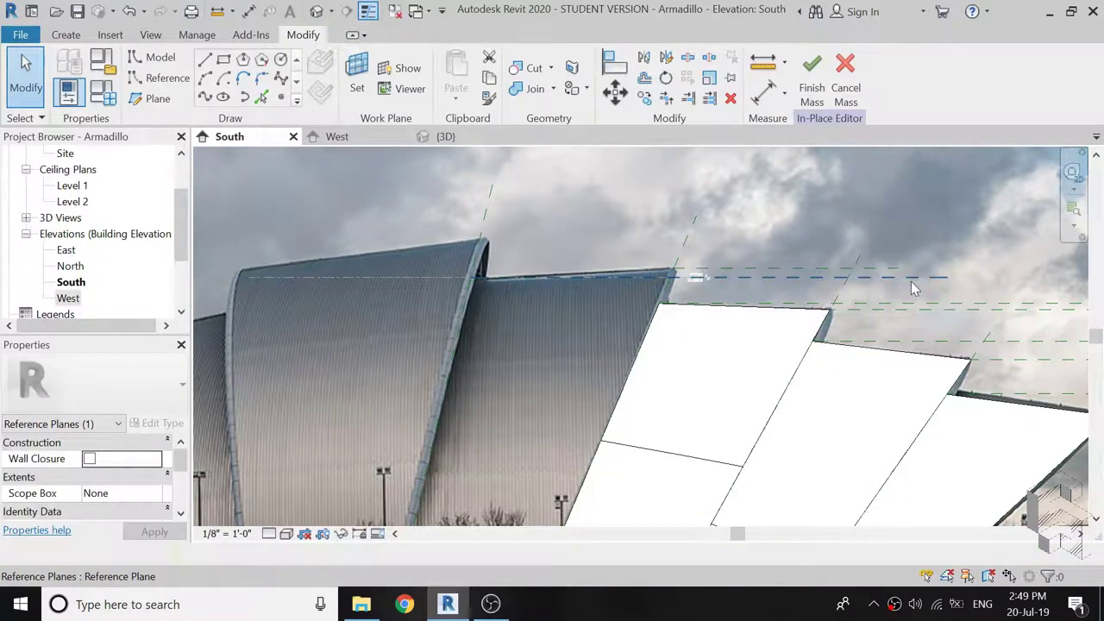
pyautogui.click(894, 288)
pyautogui.write('H7')
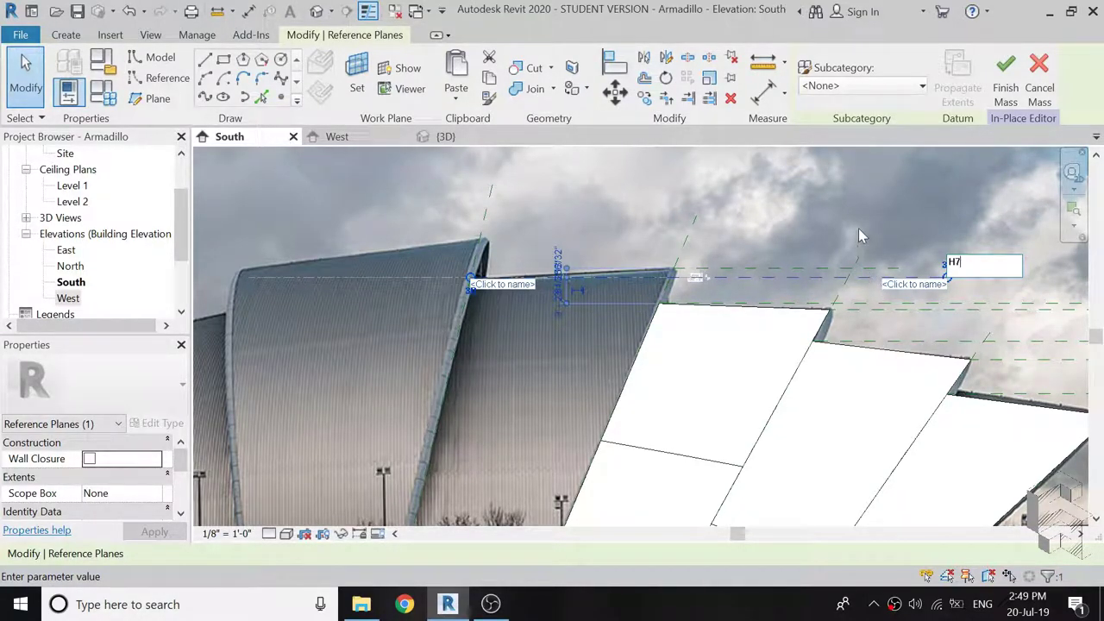
pyautogui.press('Return')
pyautogui.click(880, 273)
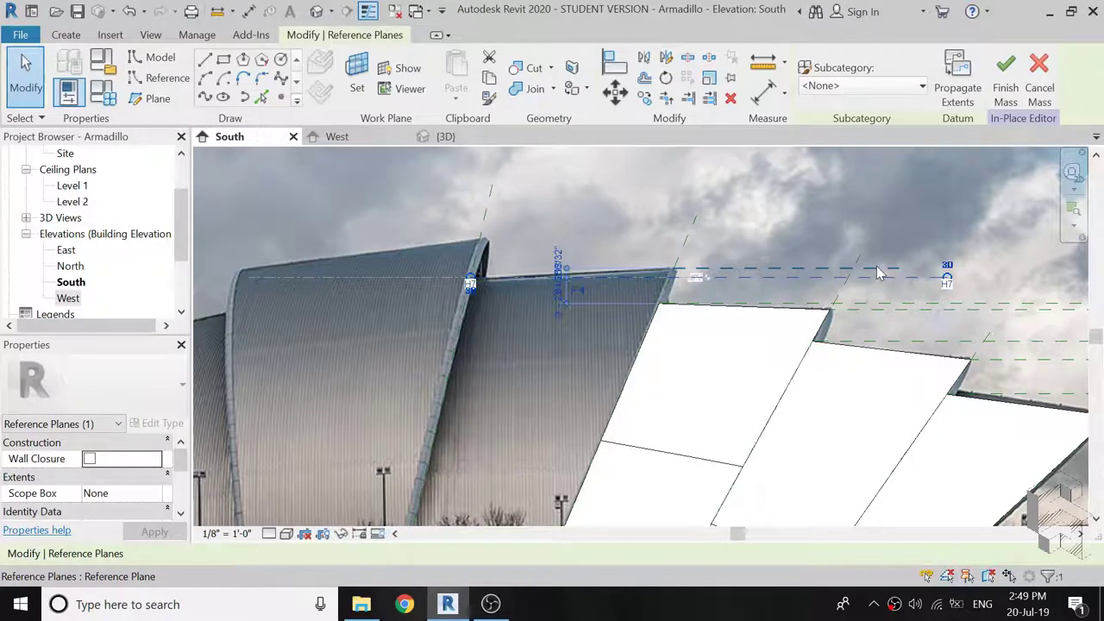
pyautogui.click(867, 276)
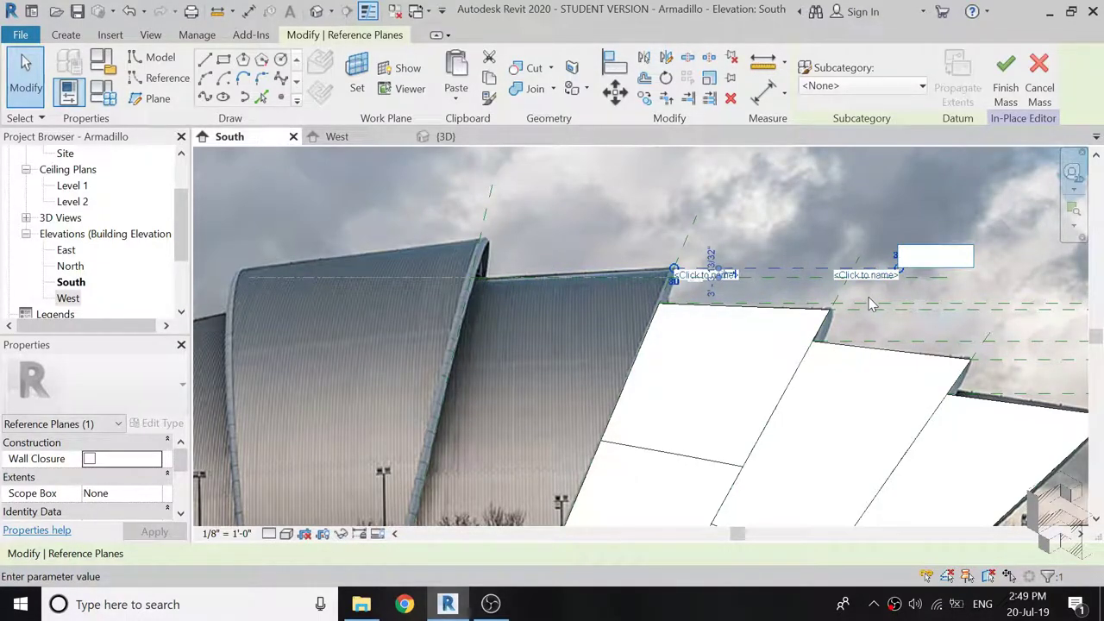
pyautogui.write('H8')
pyautogui.press('Return')
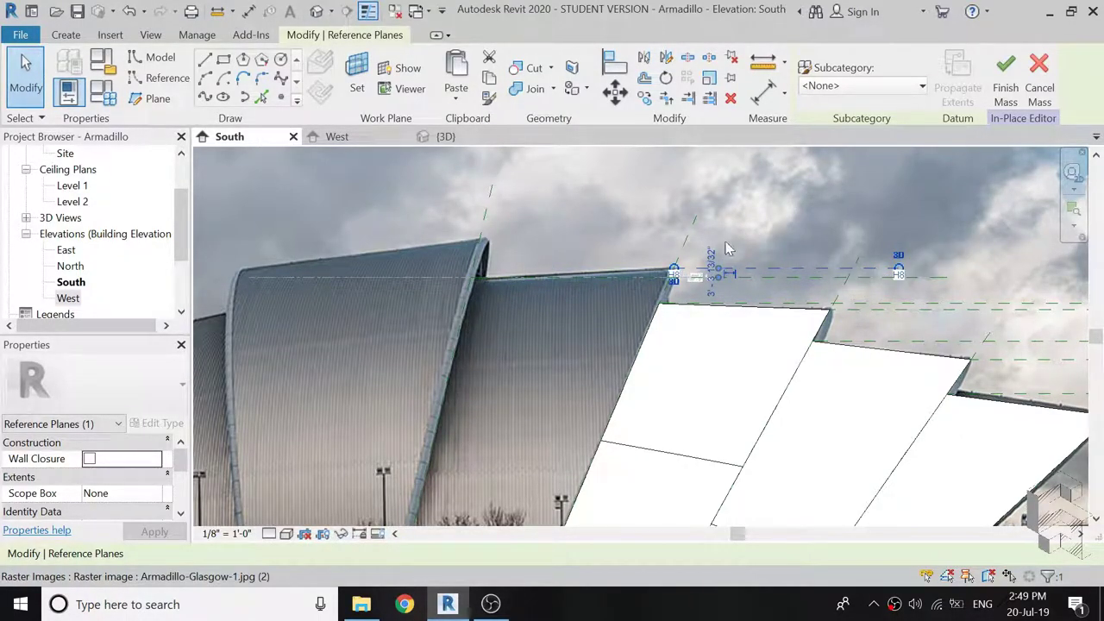
# Name the left sloped reference plane 5.
pyautogui.click(678, 239)
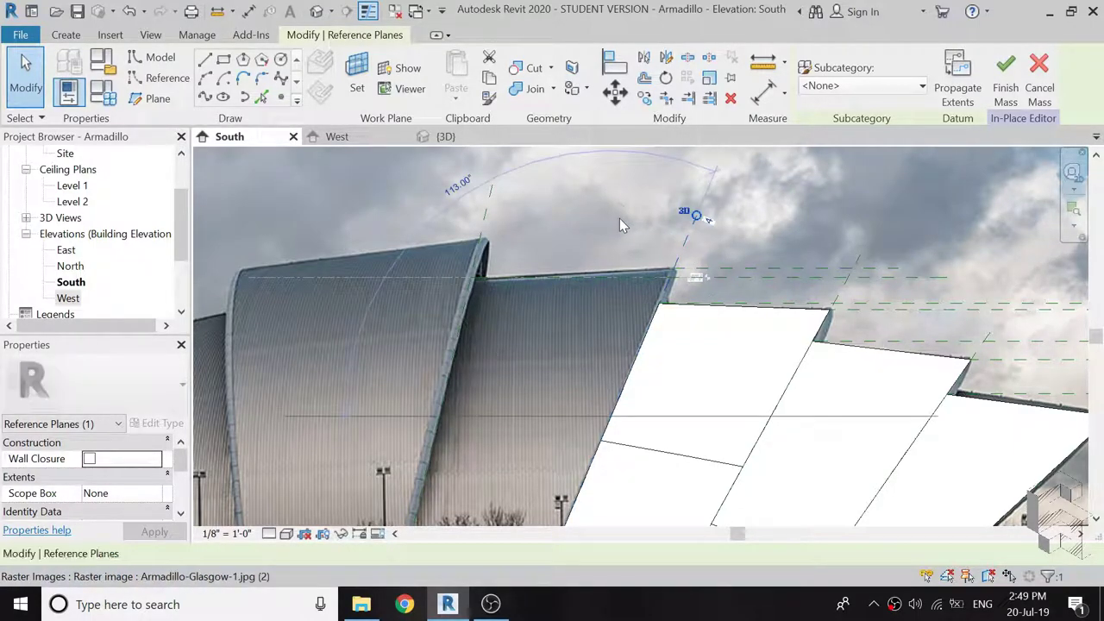
pyautogui.click(485, 235)
pyautogui.click(497, 215)
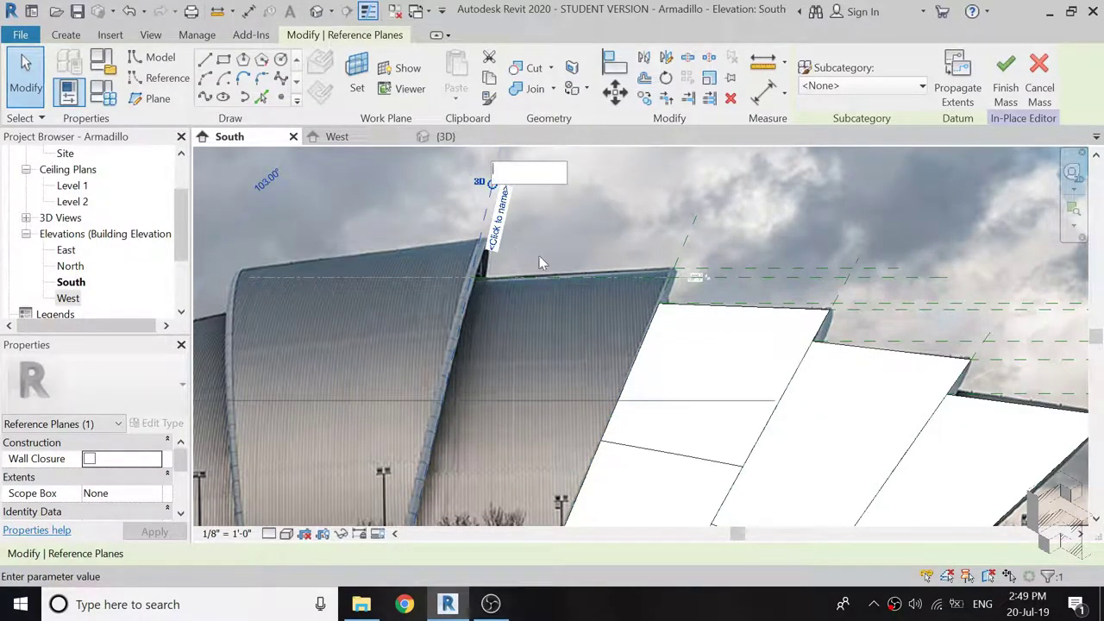
pyautogui.write('5')
pyautogui.press('Return')
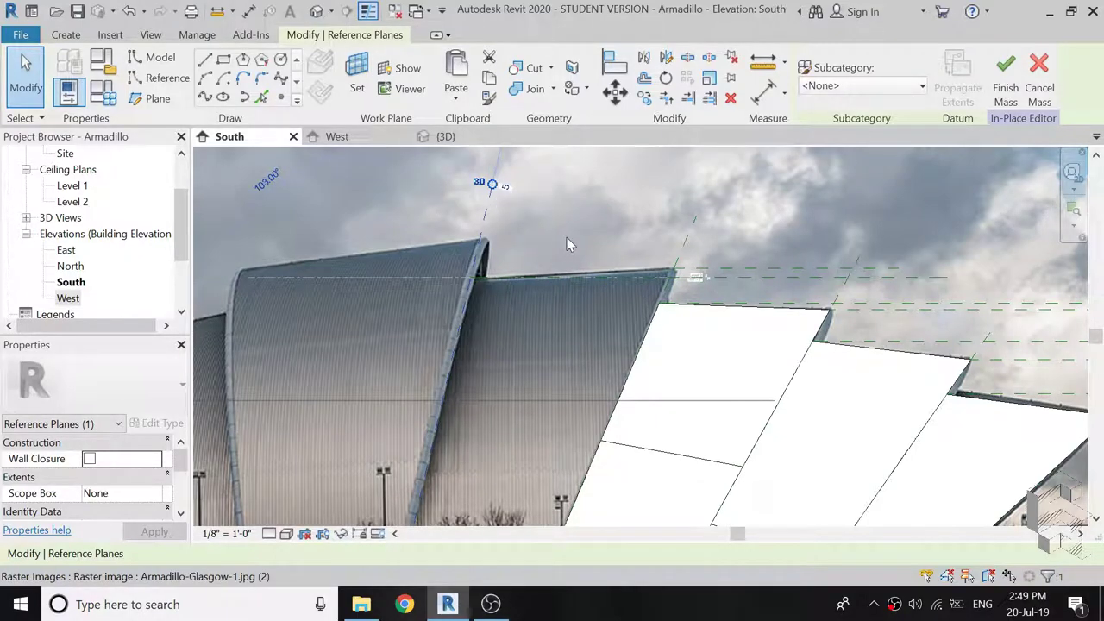
pyautogui.press('Escape')
pyautogui.scroll(-2, 561, 238)
pyautogui.scroll(-1, 561, 238)
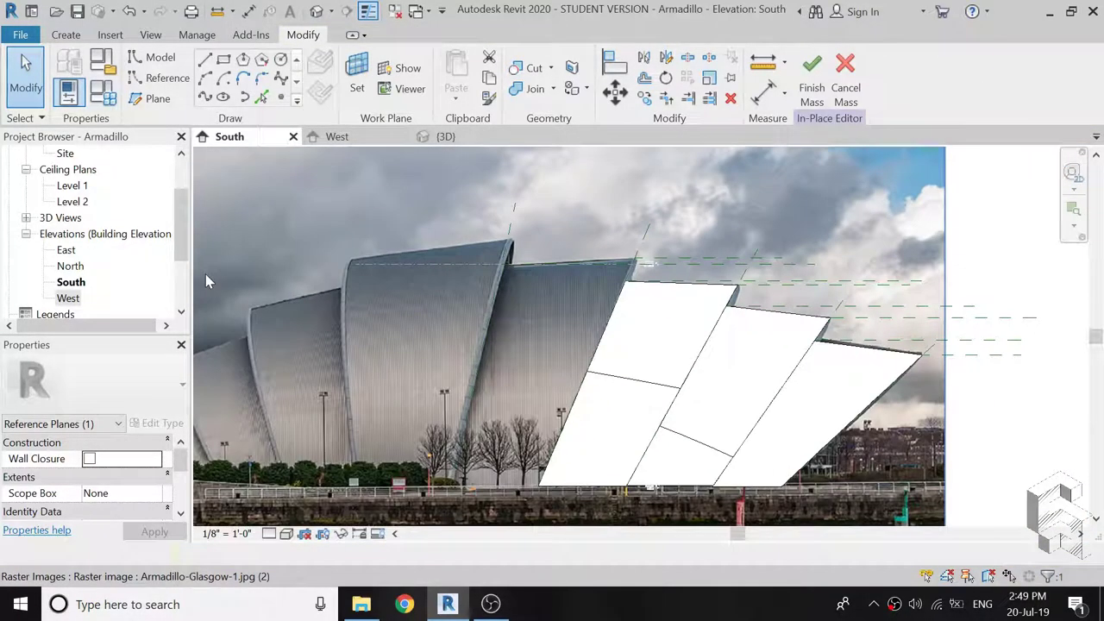
# On the West elevation, draw a Start-End-Radius arc from the outer arch base to the apex.
pyautogui.click(385, 141)
pyautogui.scroll(-2, 647, 287)
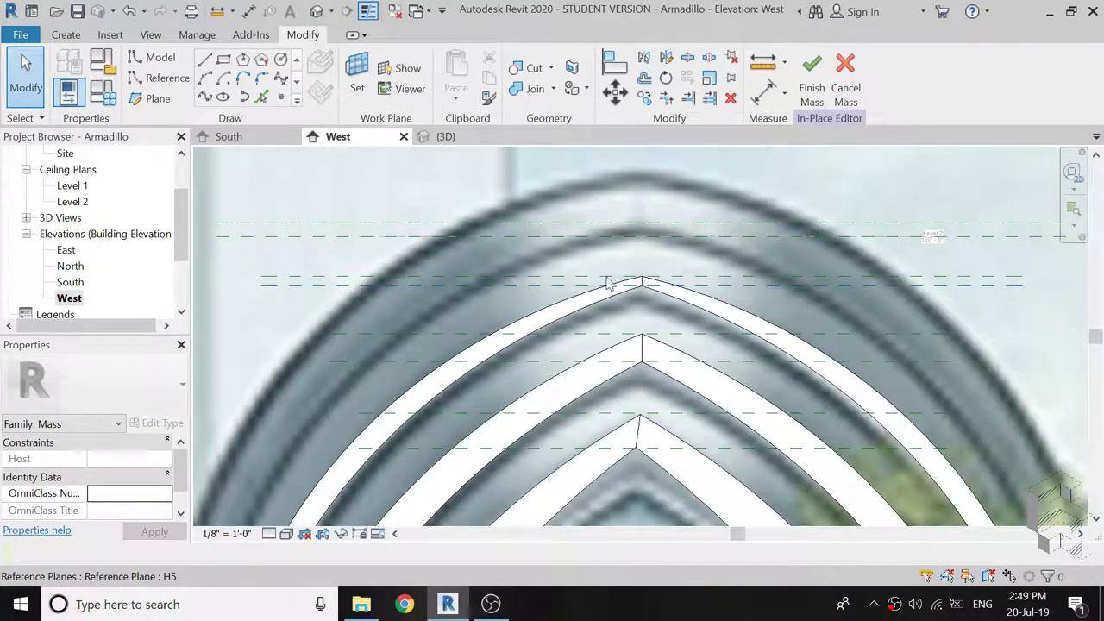
pyautogui.scroll(-1, 566, 243)
pyautogui.scroll(1, 430, 338)
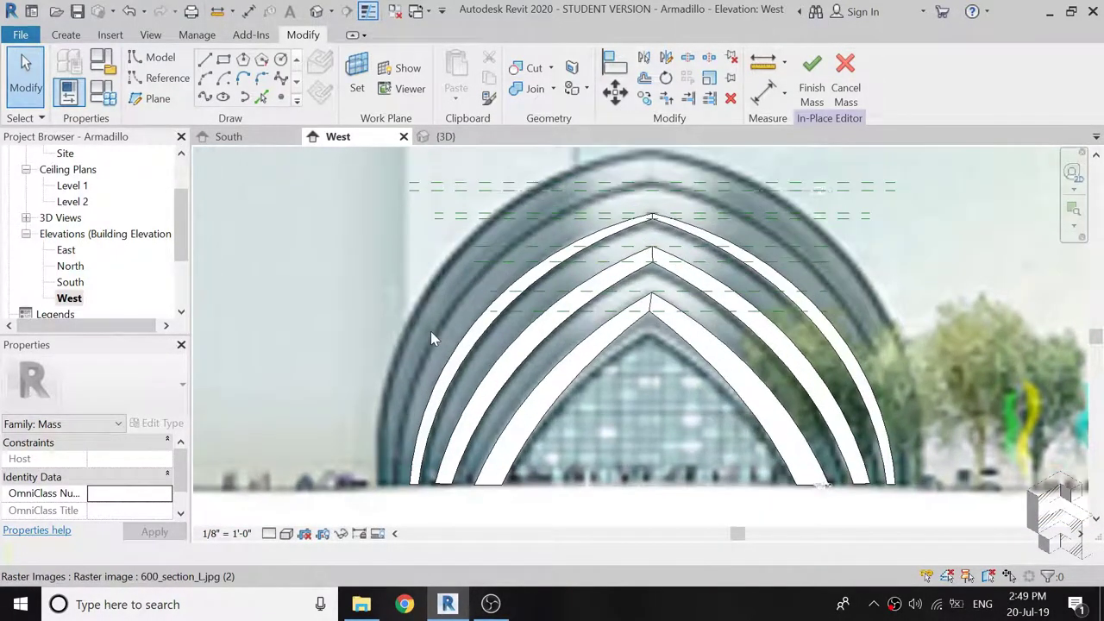
pyautogui.click(204, 78)
pyautogui.scroll(-1, 604, 259)
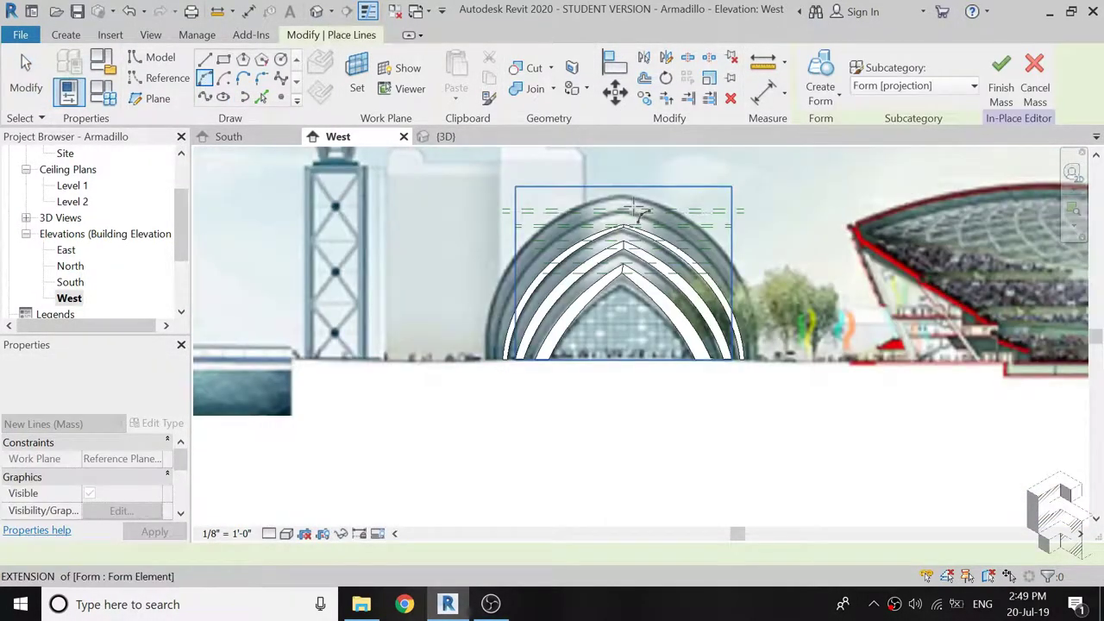
pyautogui.scroll(1, 592, 233)
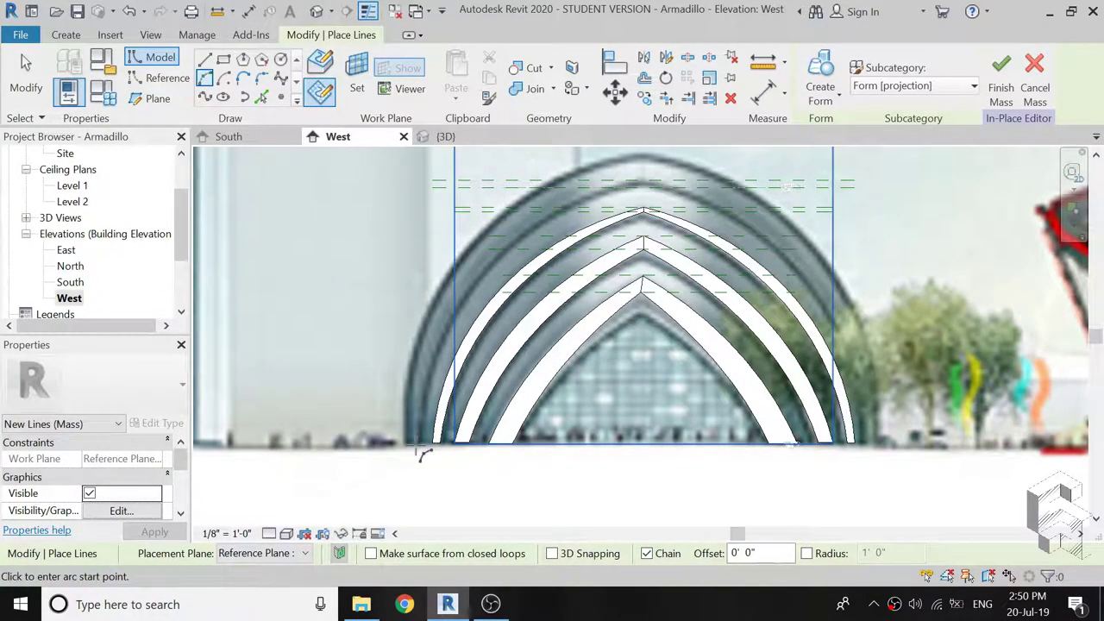
pyautogui.scroll(3, 427, 448)
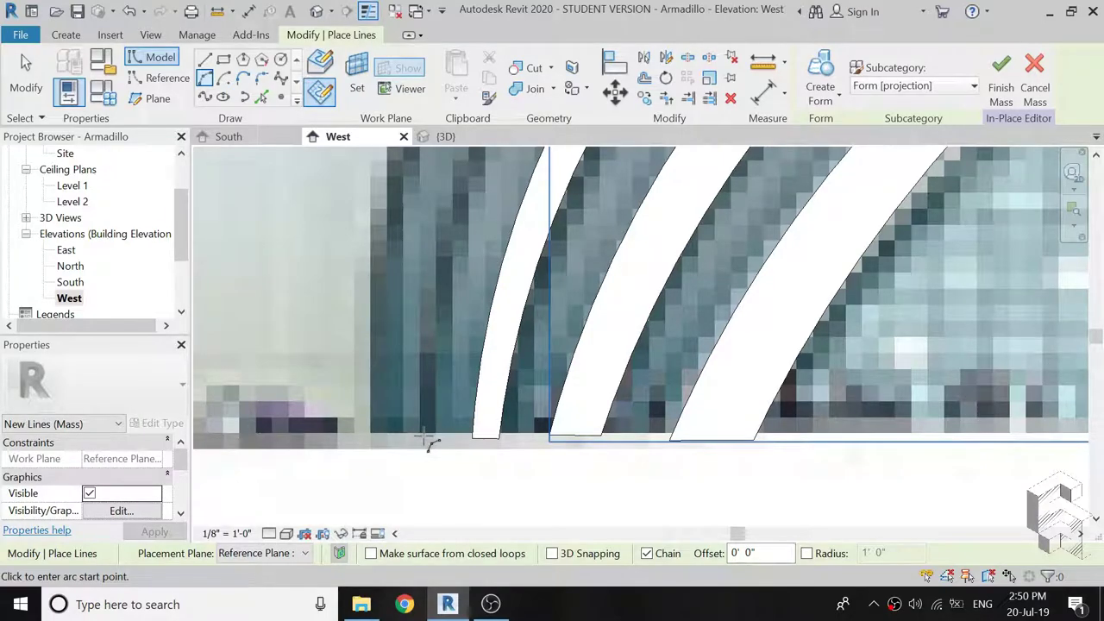
pyautogui.click(426, 442)
pyautogui.scroll(-1, 429, 481)
pyautogui.scroll(-2, 428, 480)
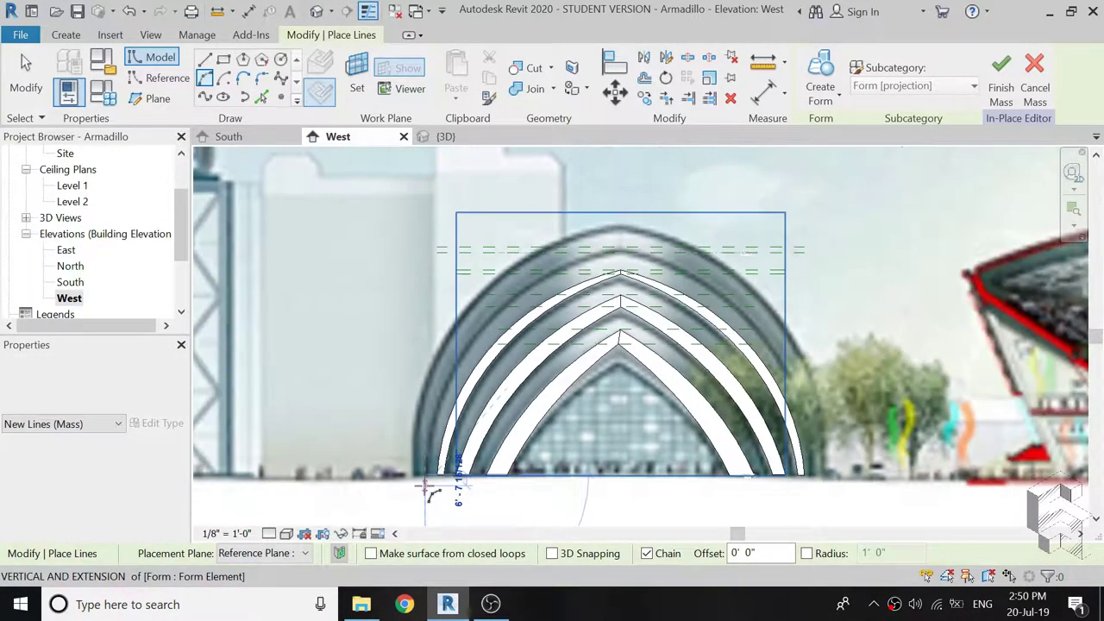
pyautogui.scroll(-1, 427, 483)
pyautogui.scroll(2, 596, 297)
pyautogui.scroll(2, 604, 274)
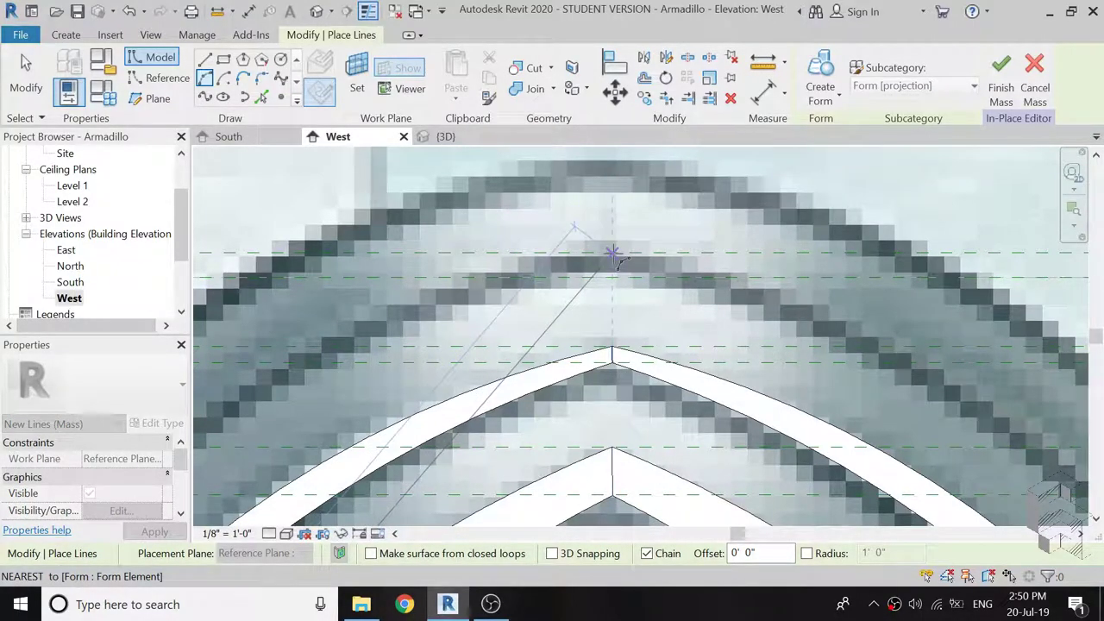
pyautogui.click(612, 253)
pyautogui.scroll(-2, 652, 210)
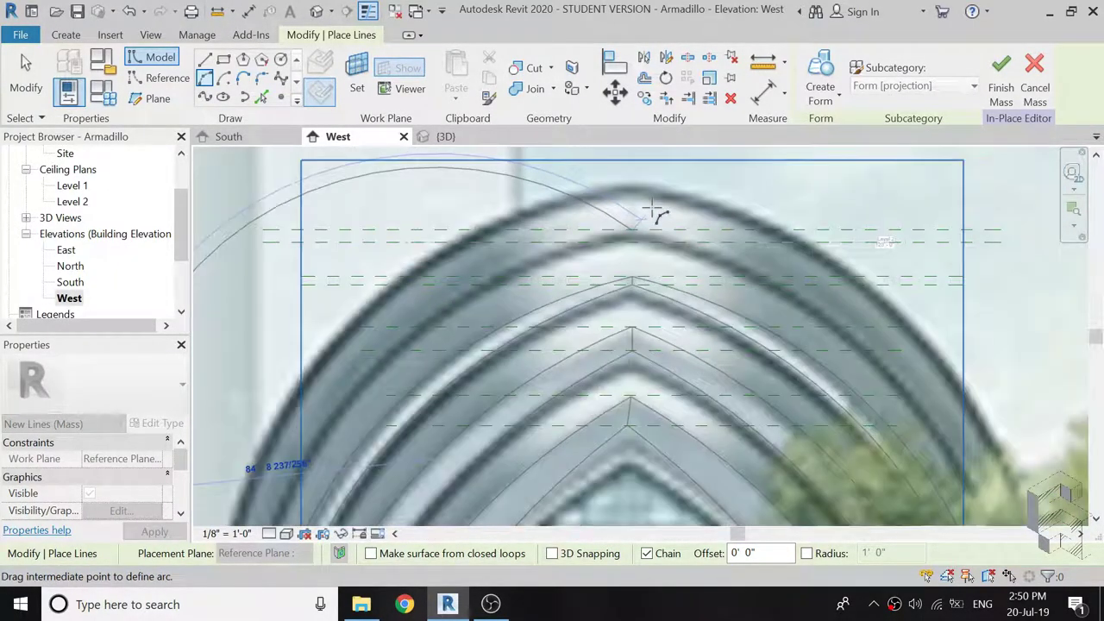
pyautogui.scroll(-1, 653, 210)
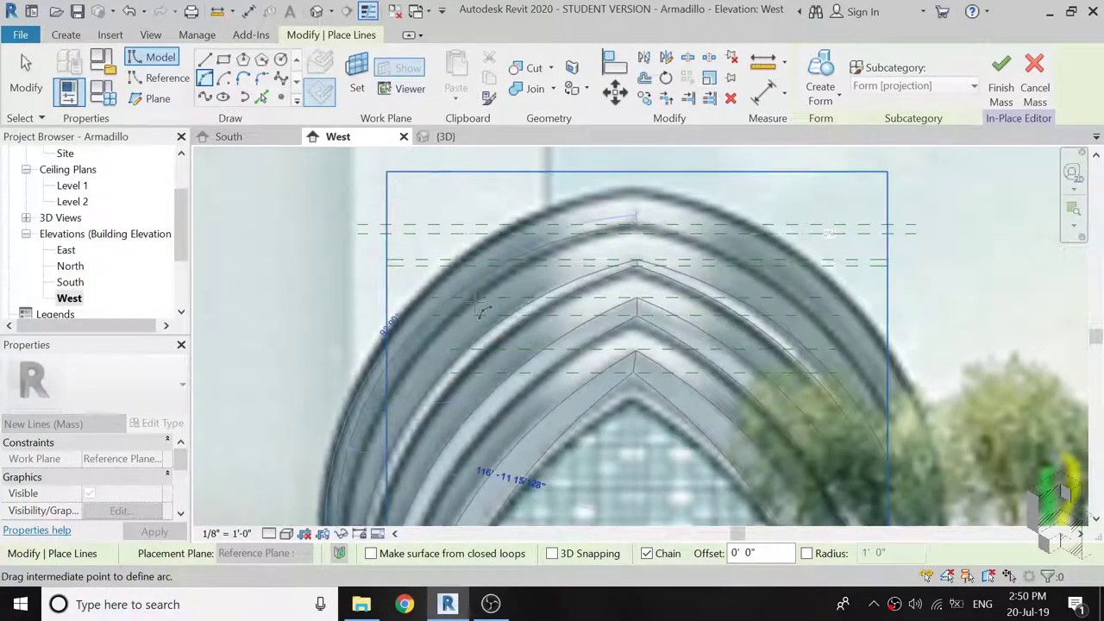
pyautogui.click(399, 388)
pyautogui.scroll(2, 668, 216)
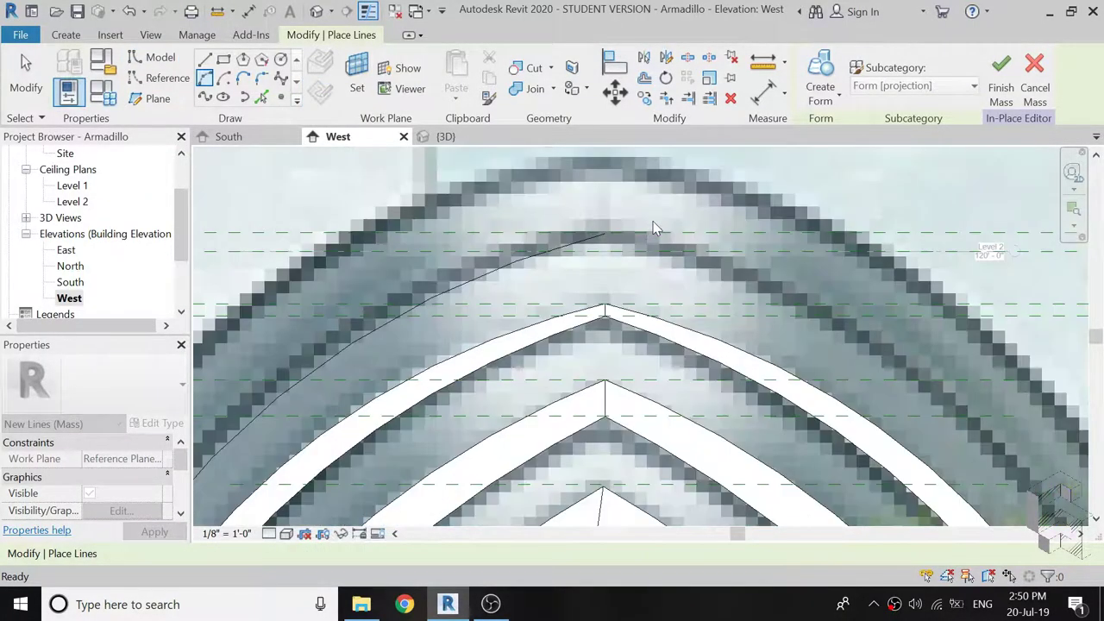
pyautogui.scroll(2, 604, 242)
pyautogui.scroll(1, 578, 248)
pyautogui.scroll(1, 578, 247)
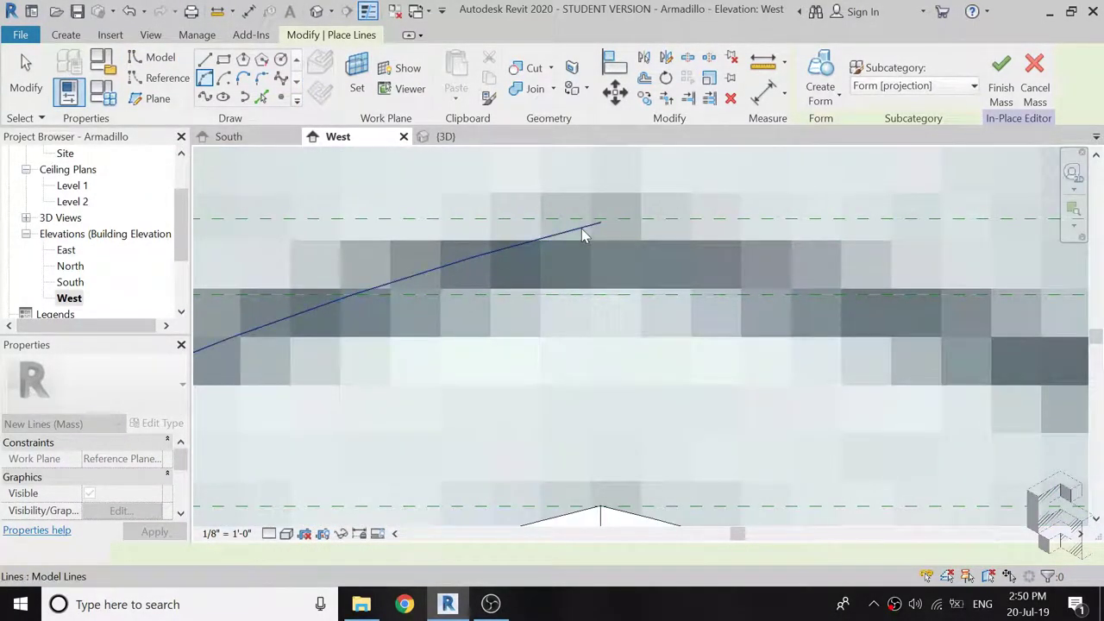
# Mirror the arc about a vertical axis at the apex into a full pointed arch.
pyautogui.click(666, 57)
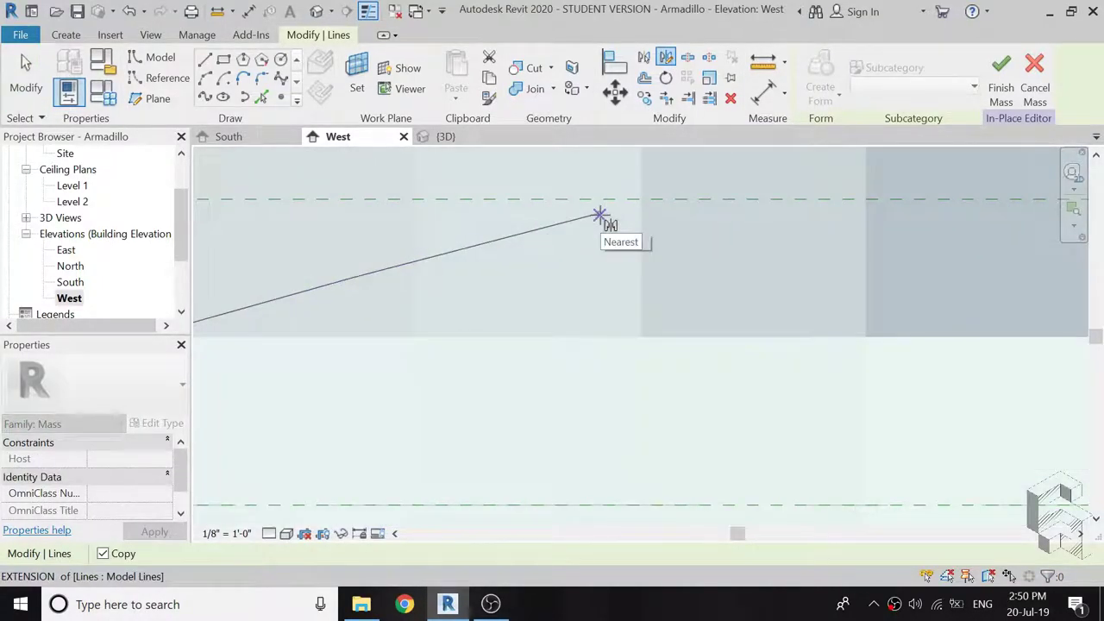
pyautogui.click(600, 214)
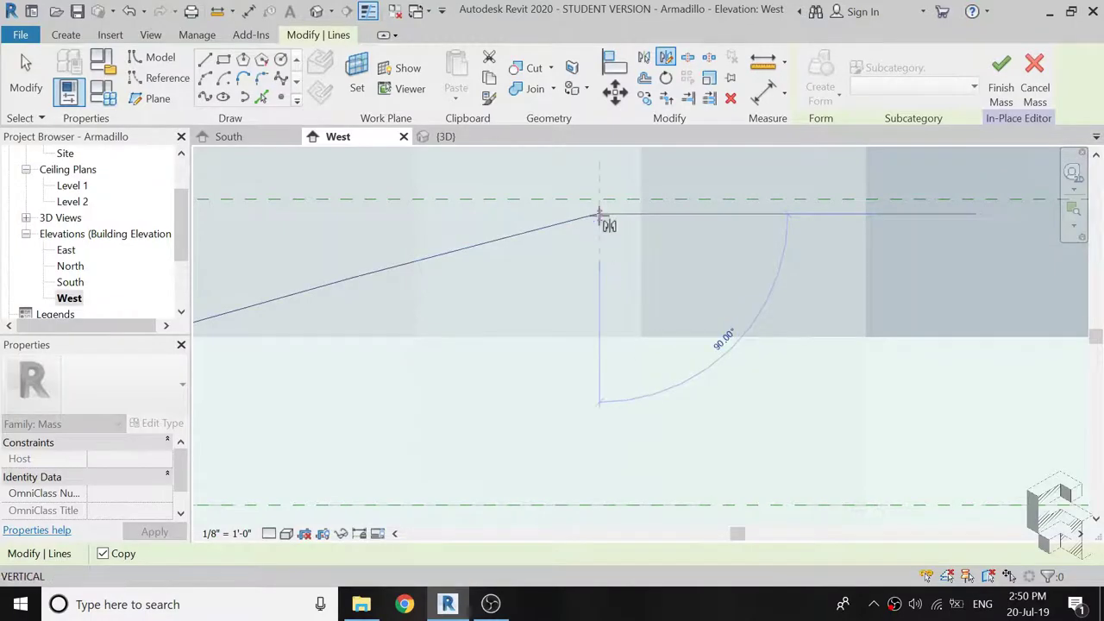
pyautogui.click(597, 292)
pyautogui.click(587, 264)
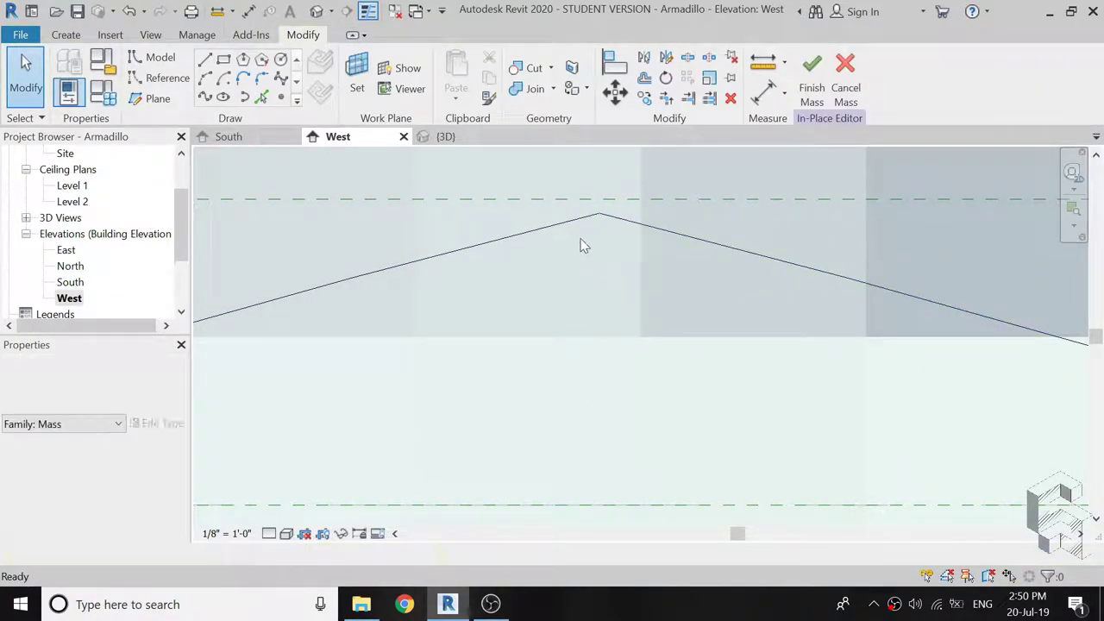
pyautogui.scroll(-1, 678, 174)
pyautogui.scroll(-3, 678, 174)
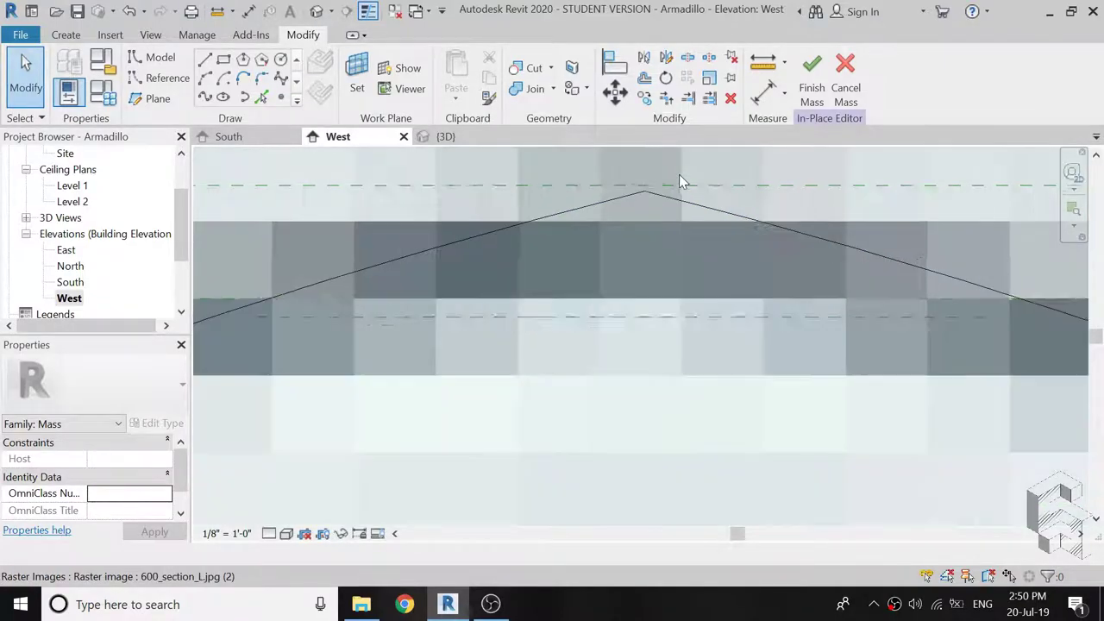
pyautogui.scroll(-2, 679, 174)
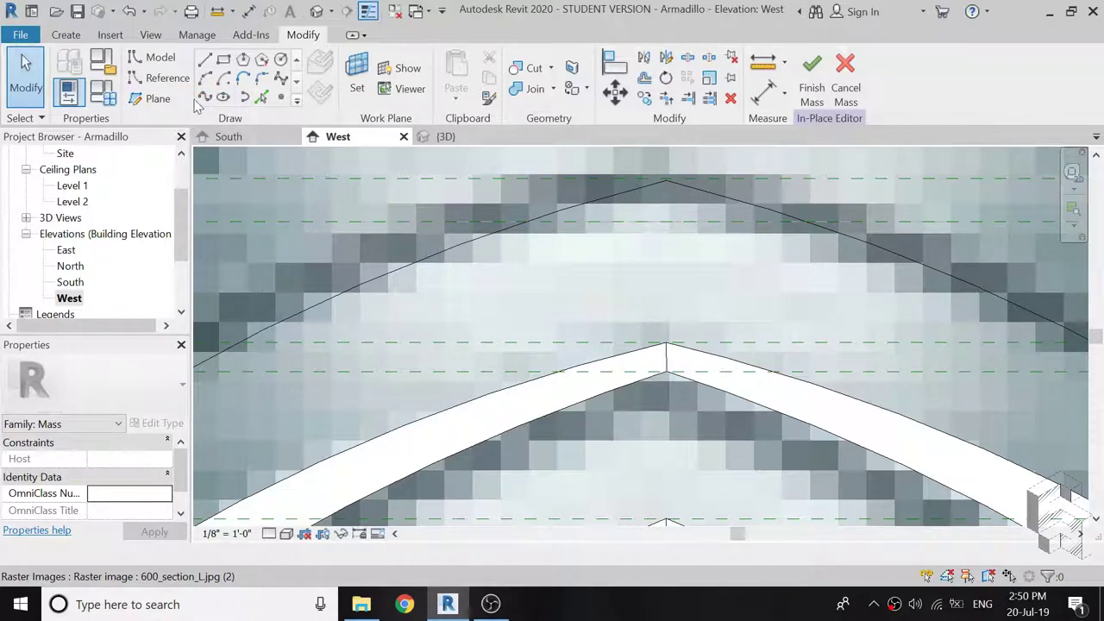
# Set Reference Plane : 5 as the active work plane.
pyautogui.click(357, 79)
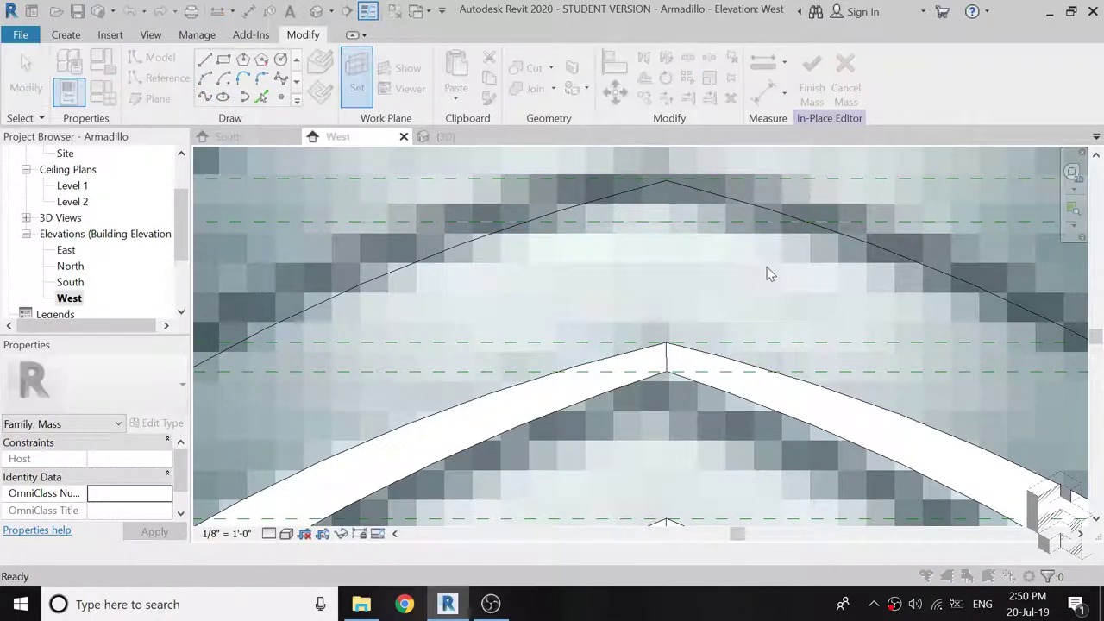
pyautogui.click(843, 391)
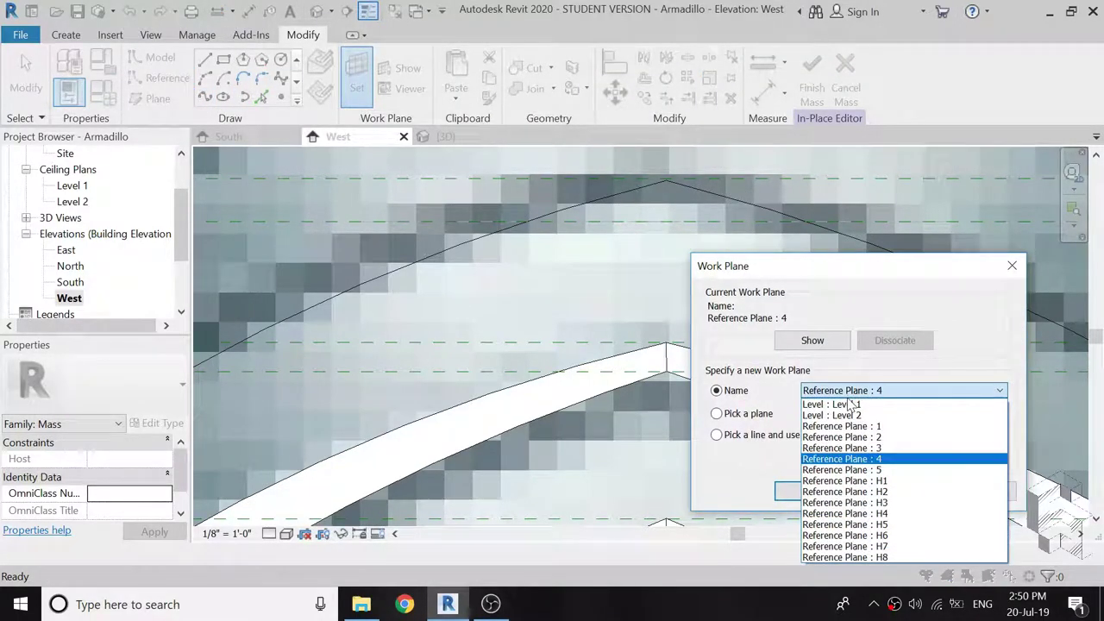
pyautogui.click(859, 472)
pyautogui.click(814, 492)
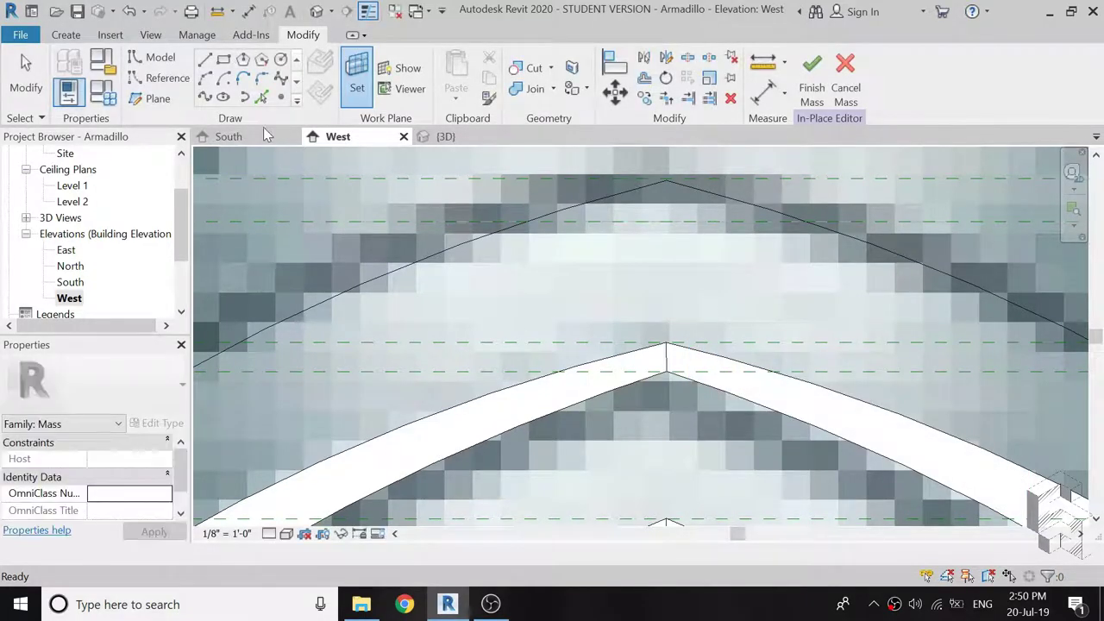
# Draw a model-line arc from the outer arch's left foot to its apex, following the roof edge.
pyautogui.press('l')
pyautogui.press('i')
pyautogui.scroll(-2, 690, 267)
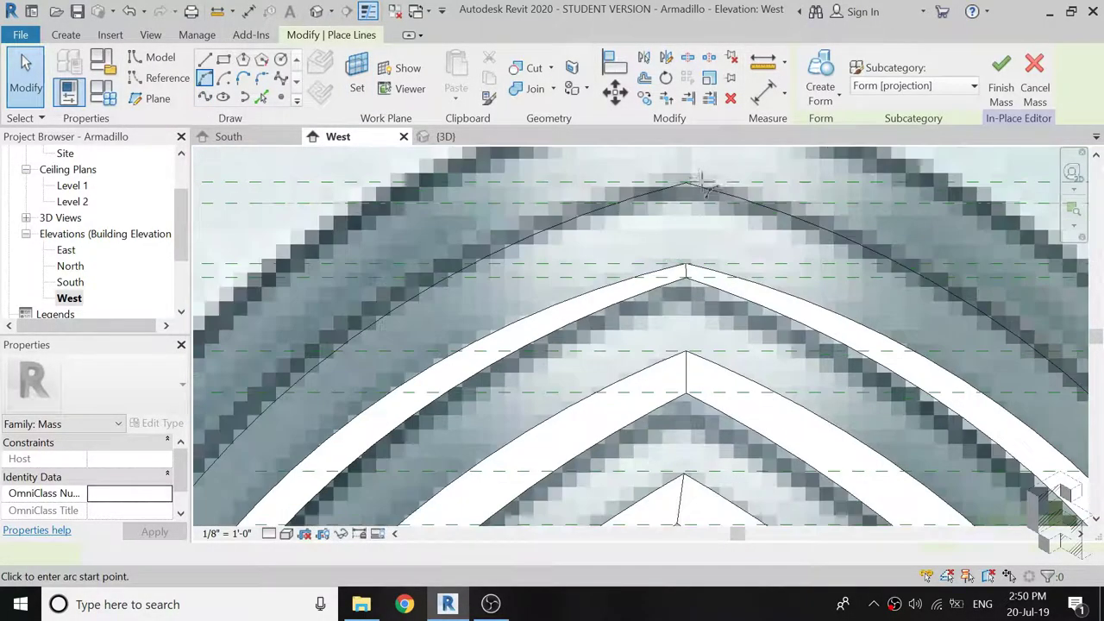
pyautogui.scroll(-2, 656, 284)
pyautogui.scroll(-2, 608, 311)
pyautogui.scroll(2, 496, 414)
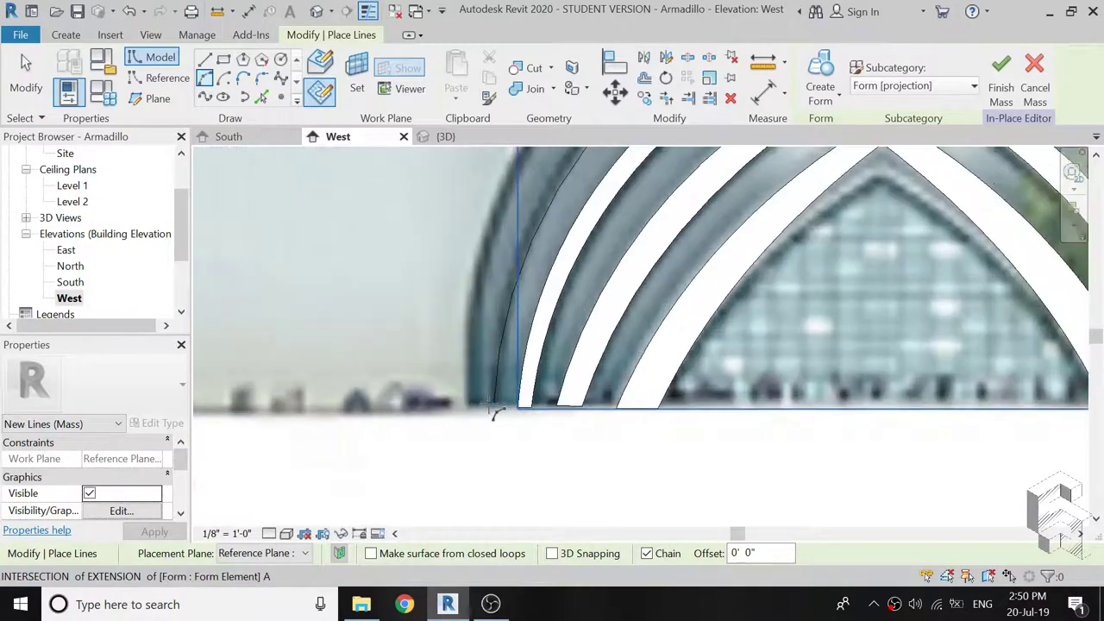
pyautogui.scroll(2, 495, 414)
pyautogui.scroll(2, 496, 414)
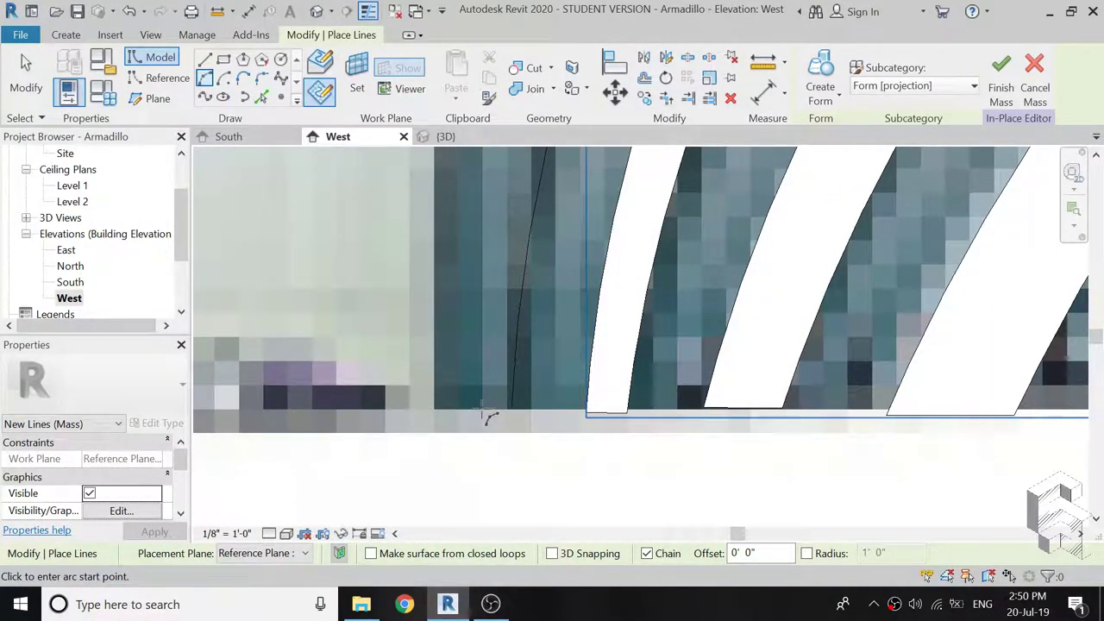
pyautogui.click(480, 456)
pyautogui.scroll(-1, 479, 459)
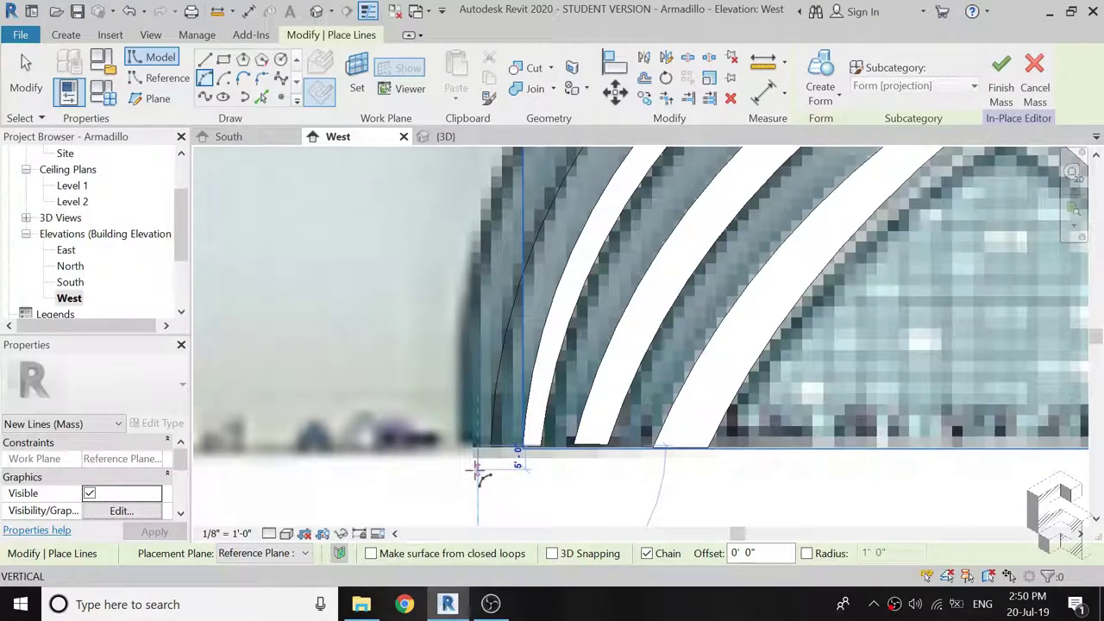
pyautogui.scroll(-1, 476, 461)
pyautogui.scroll(-1, 473, 466)
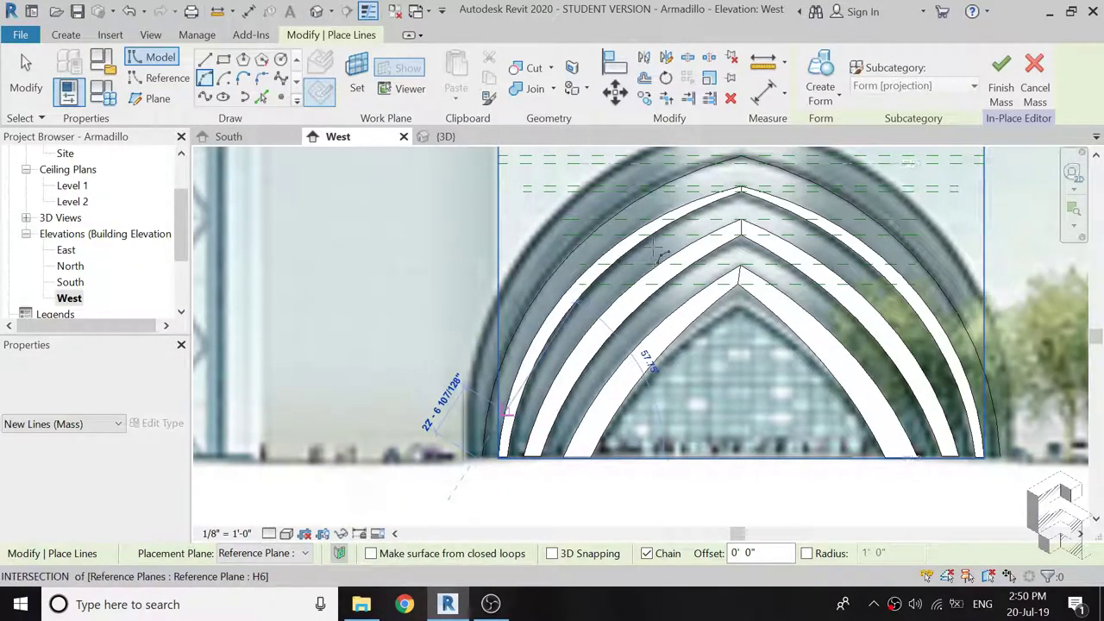
pyautogui.scroll(-1, 517, 388)
pyautogui.scroll(1, 708, 189)
pyautogui.scroll(2, 711, 188)
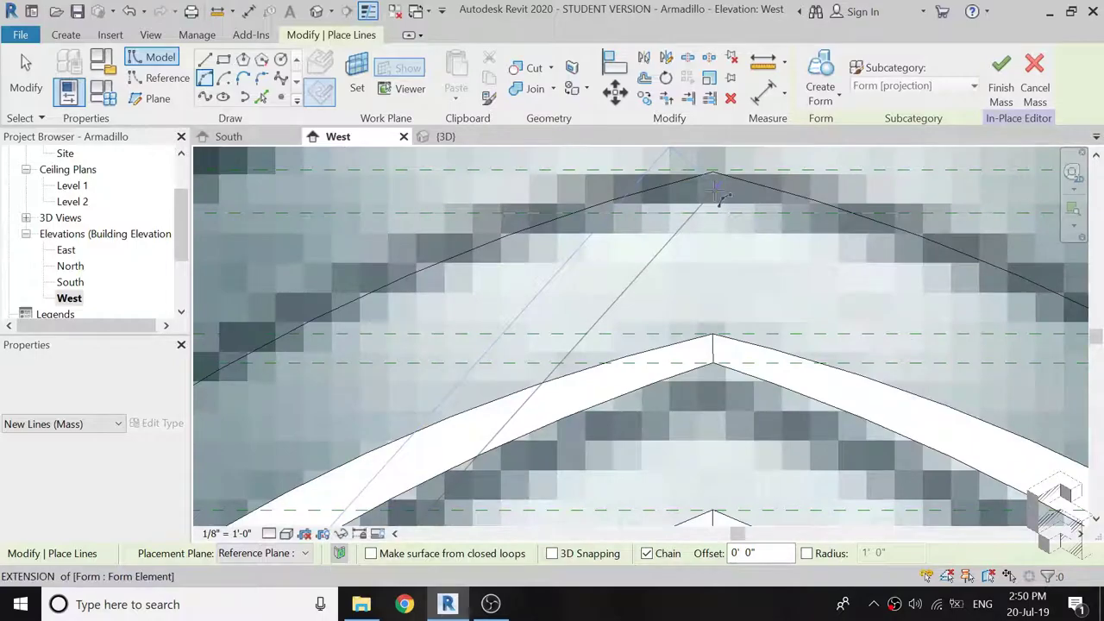
pyautogui.scroll(1, 710, 207)
pyautogui.scroll(1, 710, 219)
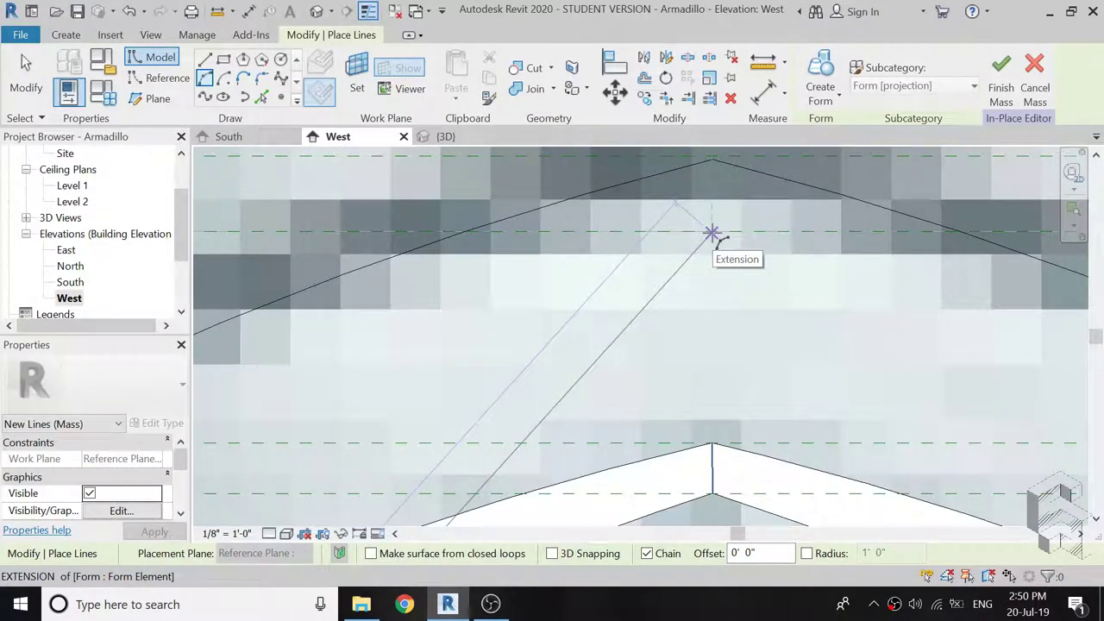
pyautogui.click(711, 233)
pyautogui.scroll(-1, 771, 211)
pyautogui.scroll(-1, 776, 207)
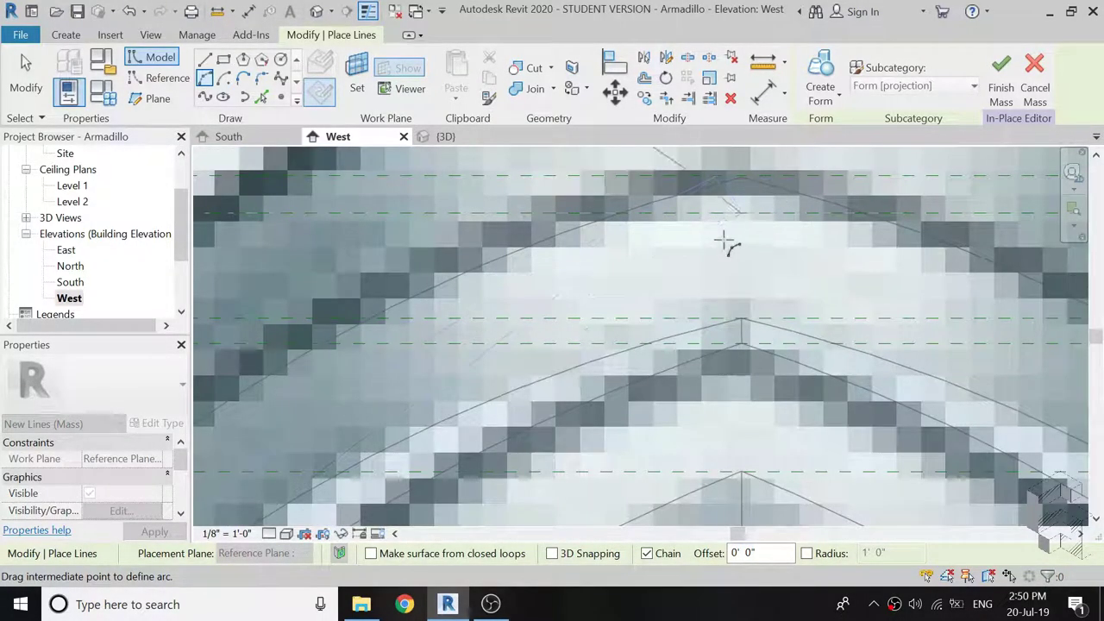
pyautogui.scroll(-2, 724, 244)
pyautogui.scroll(-1, 724, 244)
pyautogui.scroll(-1, 724, 244)
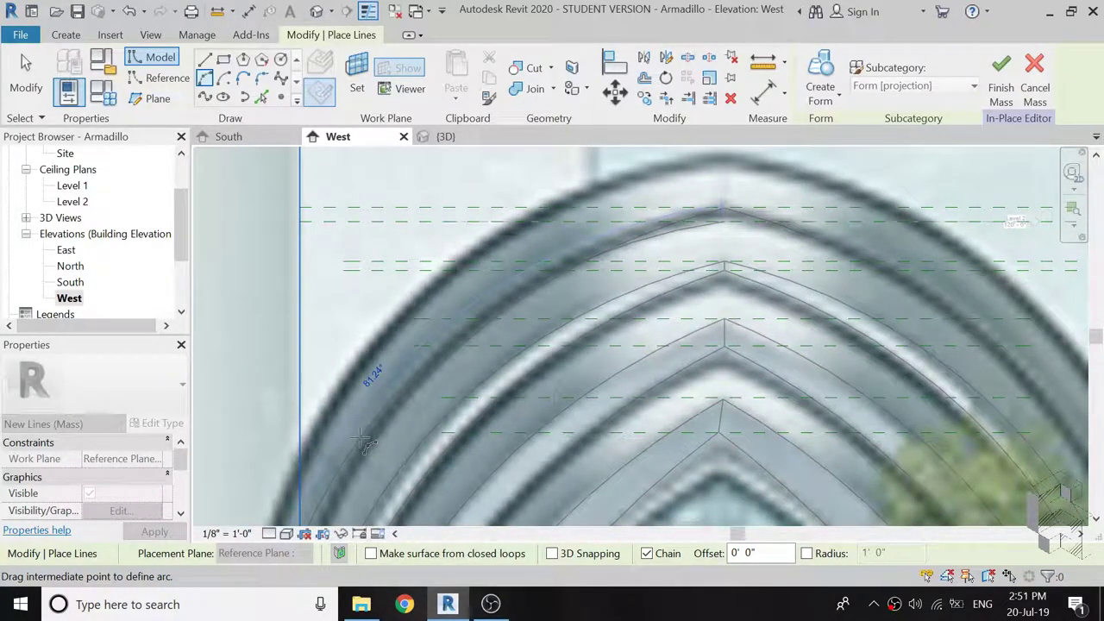
pyautogui.click(362, 440)
pyautogui.press('Escape')
pyautogui.press('Escape')
# Mirror a copy of the outer arc across a vertical axis through the apex.
pyautogui.scroll(2, 720, 210)
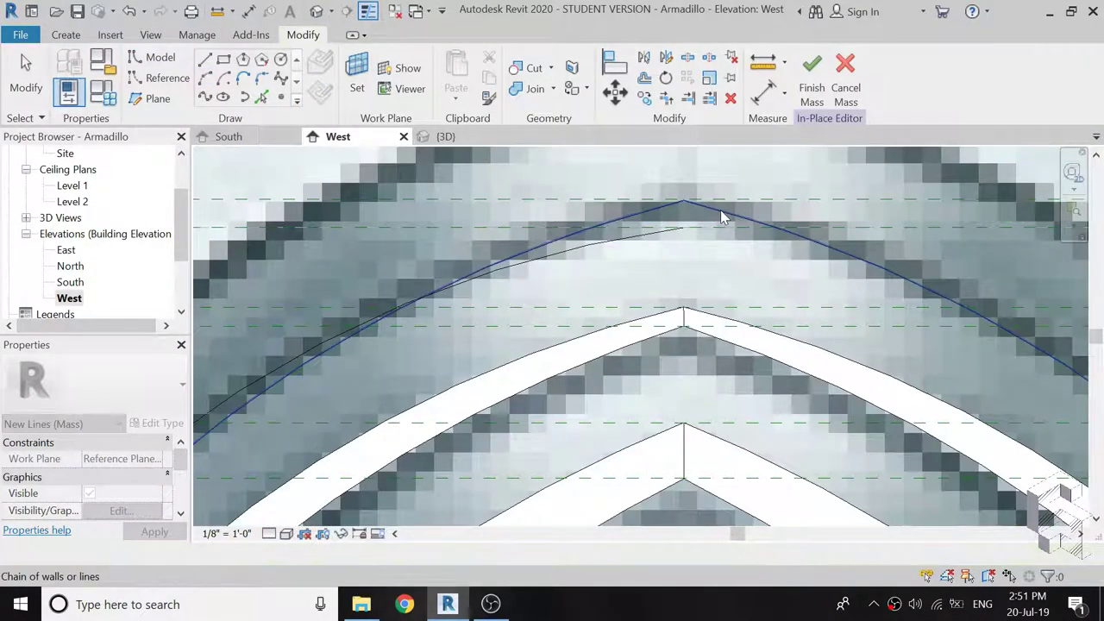
pyautogui.scroll(2, 721, 212)
pyautogui.scroll(2, 667, 234)
pyautogui.click(620, 259)
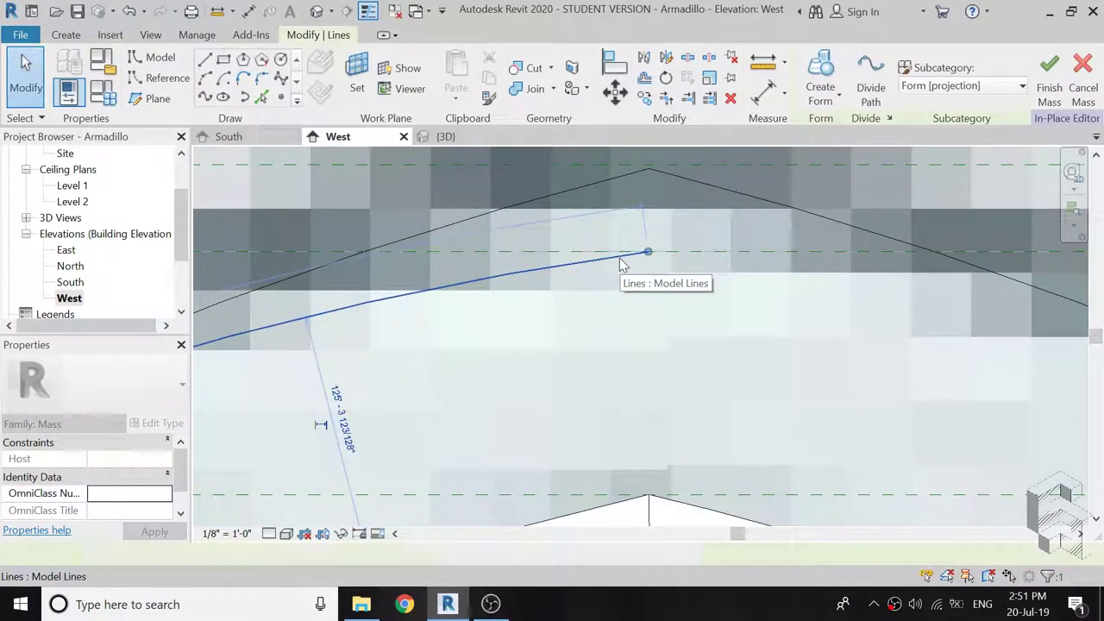
pyautogui.click(621, 263)
pyautogui.moveTo(647, 252); pyautogui.dragTo(642, 252)
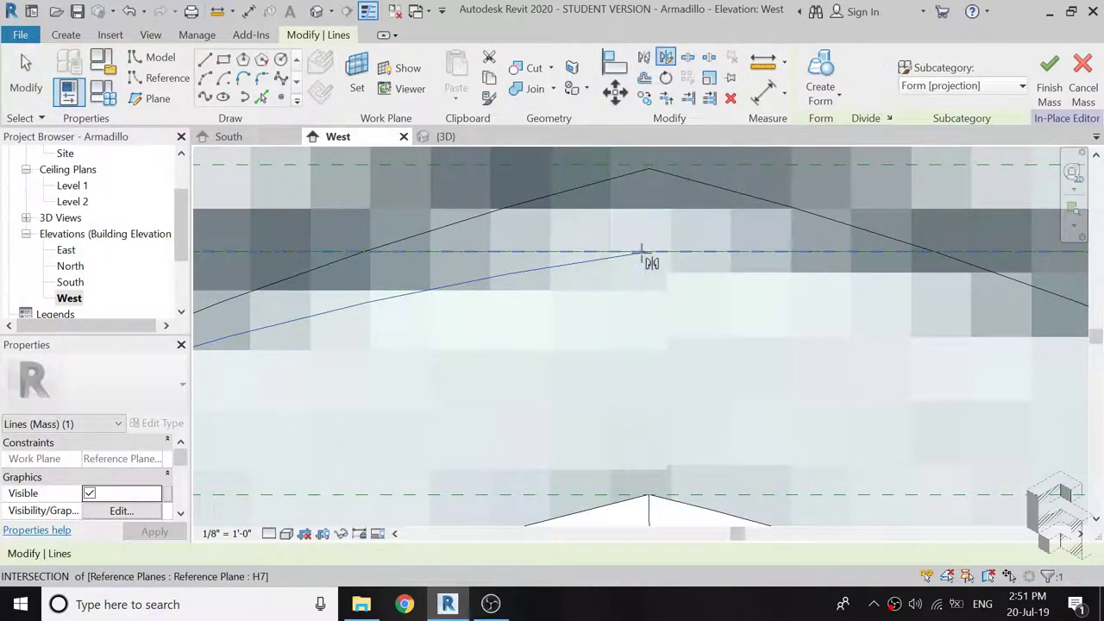
pyautogui.click(653, 259)
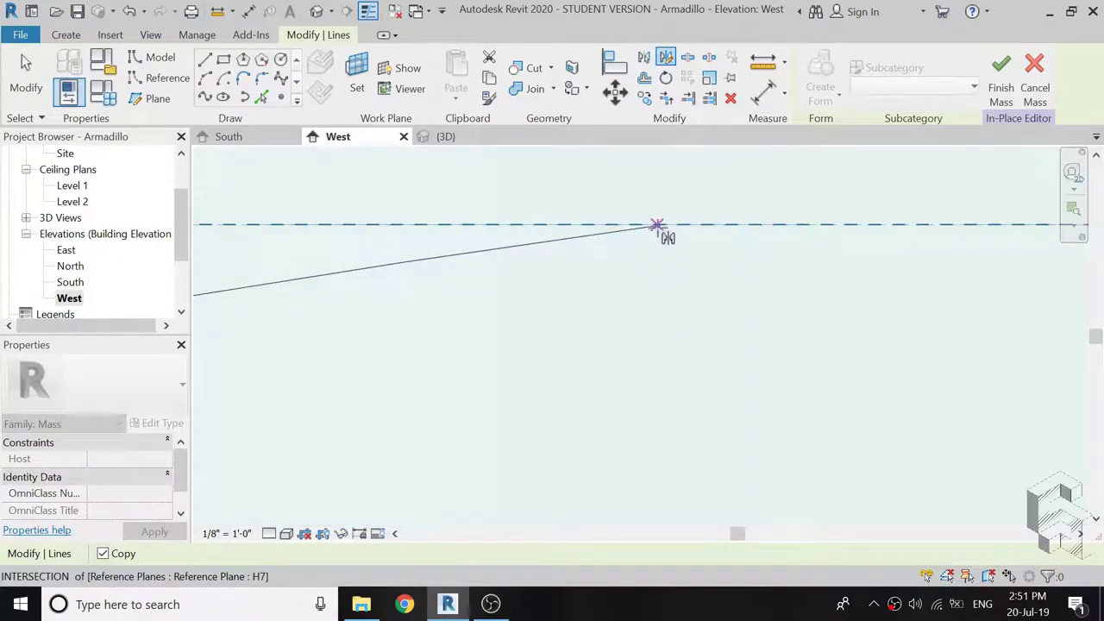
pyautogui.click(656, 226)
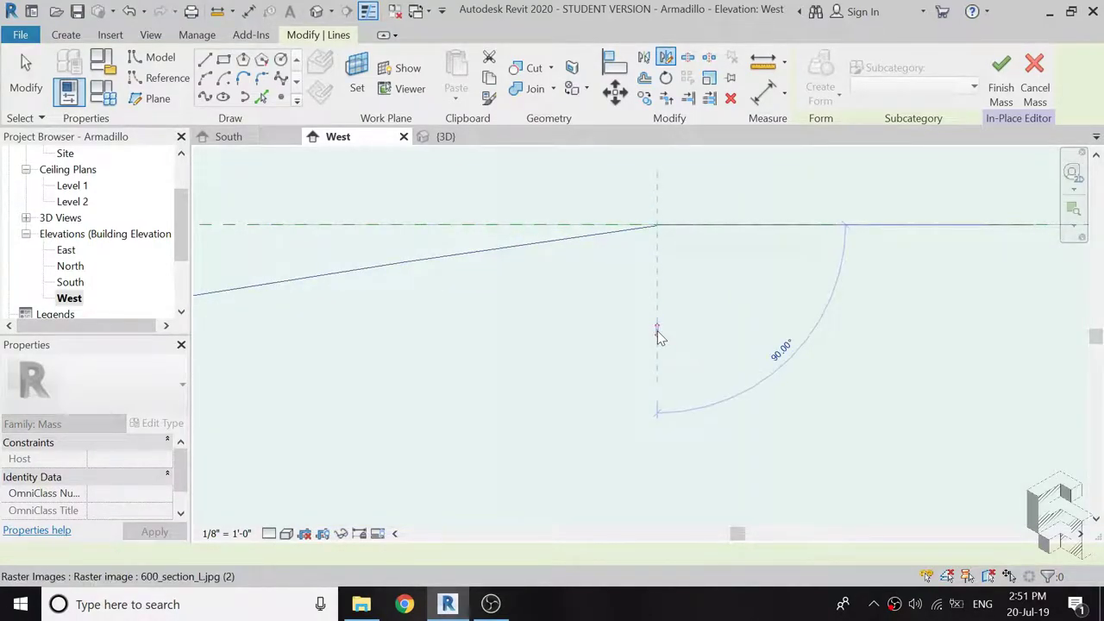
pyautogui.click(657, 332)
pyautogui.press('Escape')
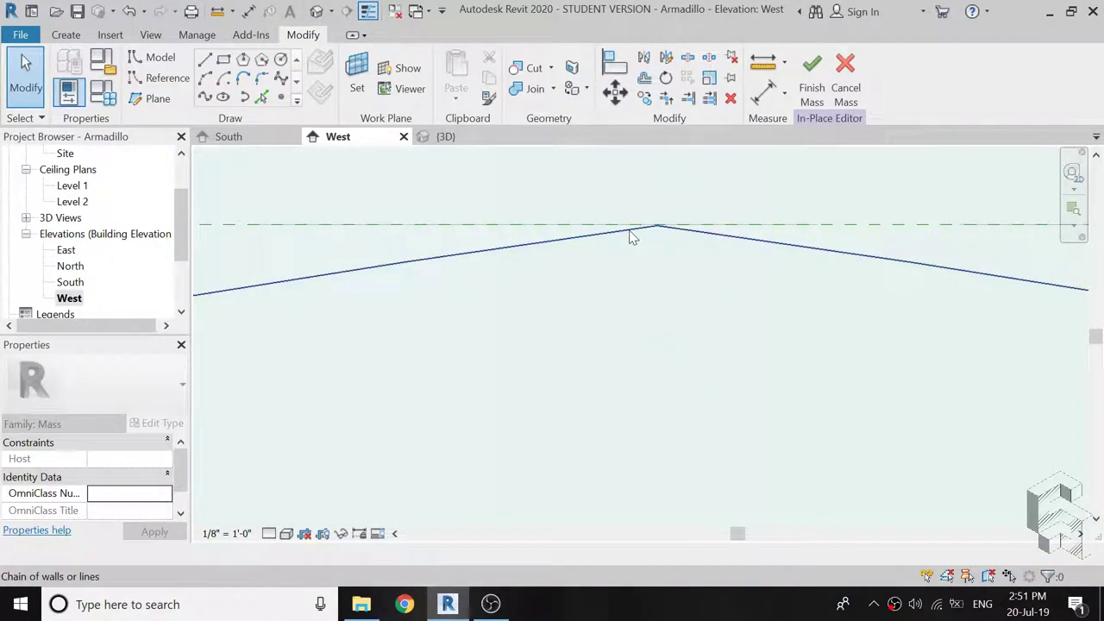
pyautogui.scroll(-2, 645, 280)
pyautogui.scroll(-2, 645, 280)
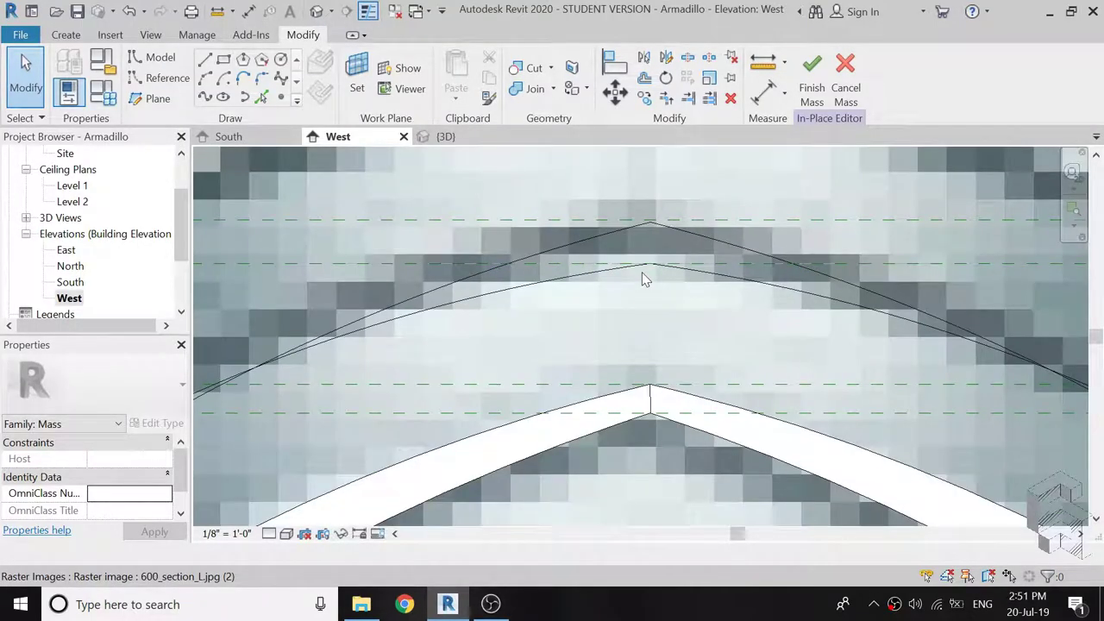
pyautogui.scroll(-2, 643, 276)
pyautogui.scroll(-2, 642, 250)
pyautogui.scroll(-1, 640, 231)
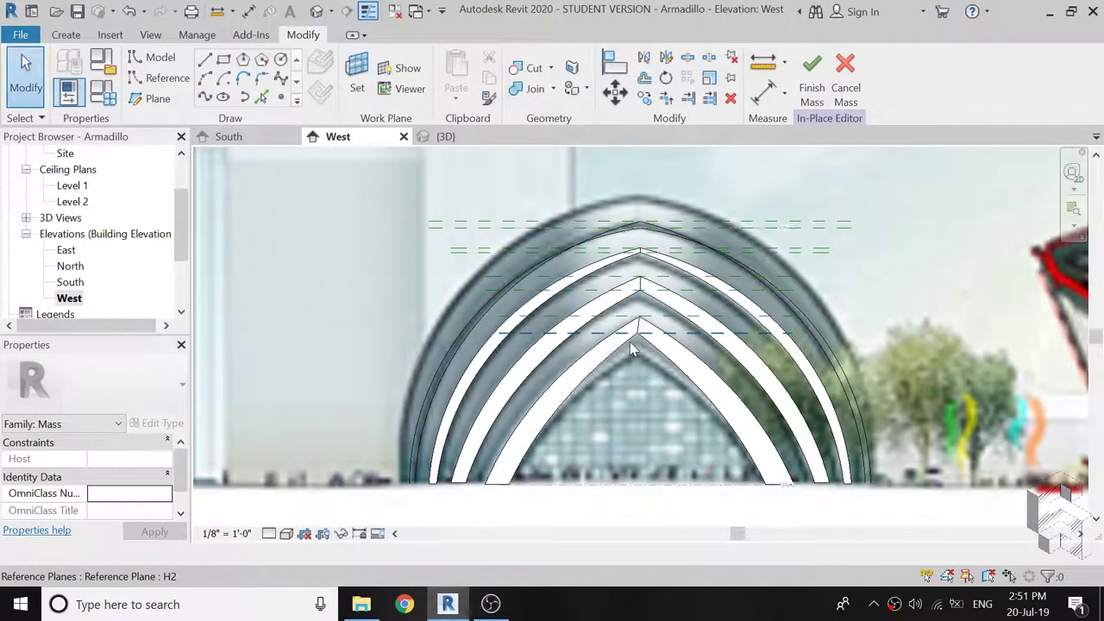
pyautogui.scroll(1, 630, 341)
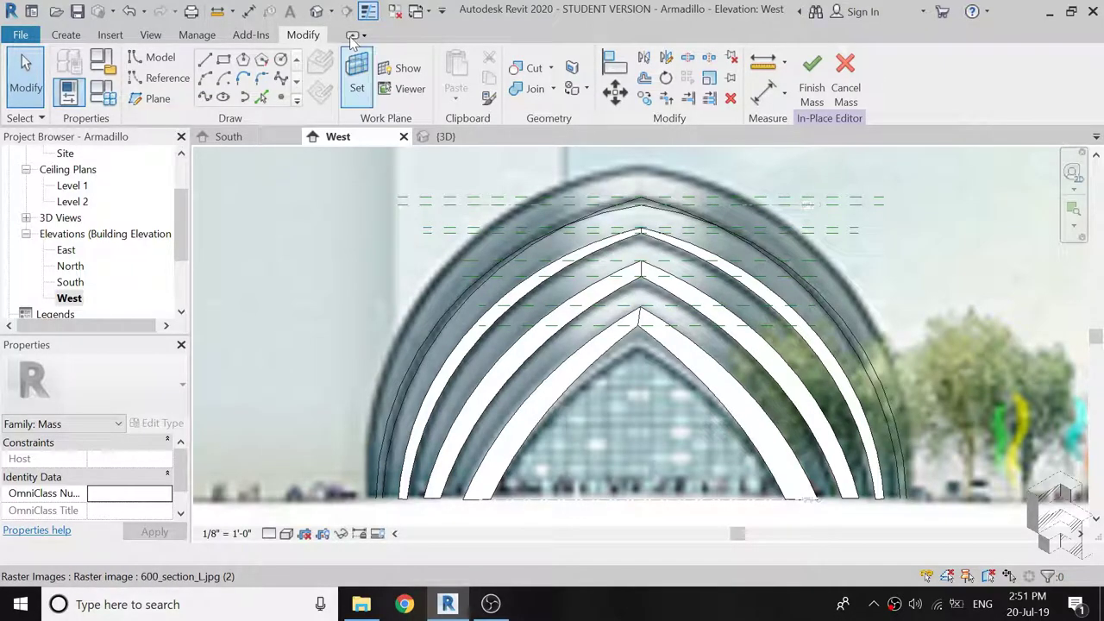
# In the 3D view, loft the new outer arc and neighbouring shell edge into a solid form.
pyautogui.click(316, 11)
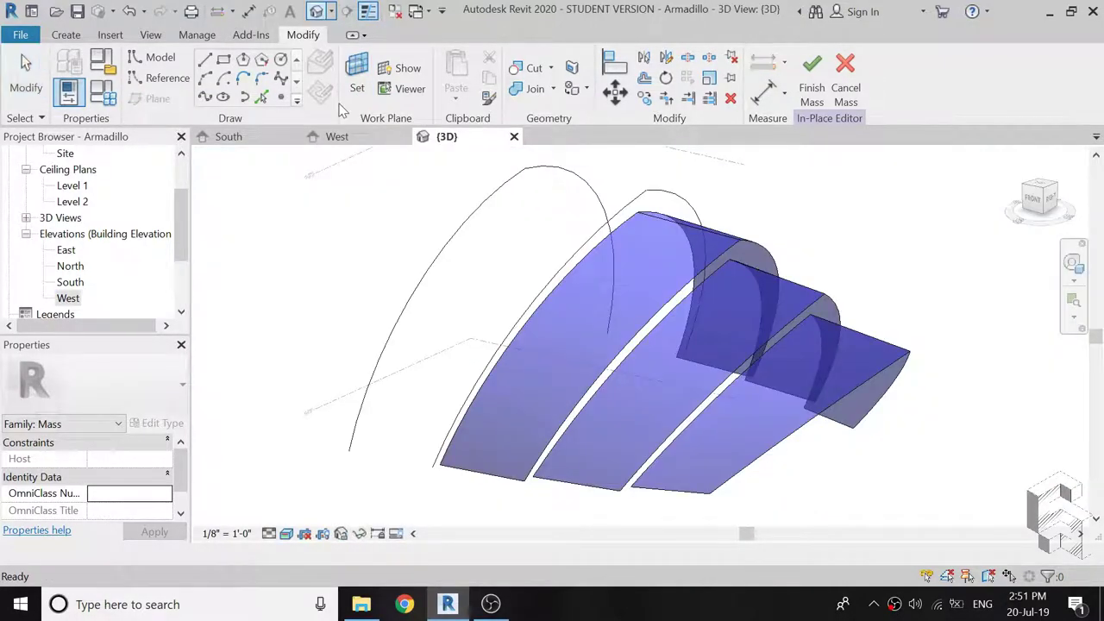
pyautogui.click(627, 218)
pyautogui.keyDown('ctrl'); pyautogui.click(476, 221); pyautogui.keyUp('ctrl')
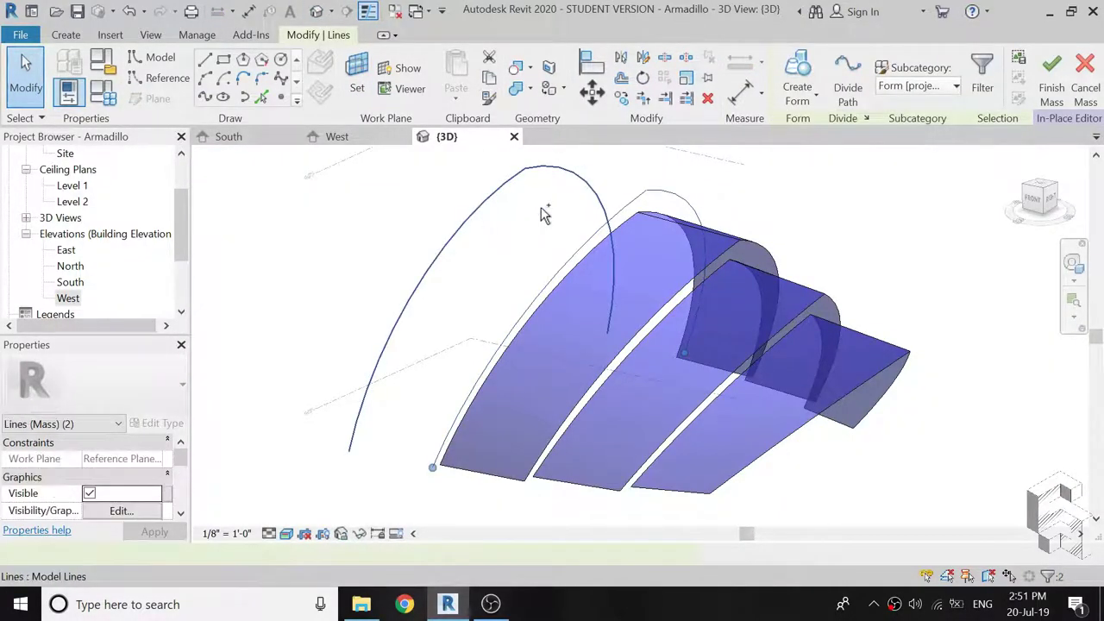
pyautogui.click(797, 86)
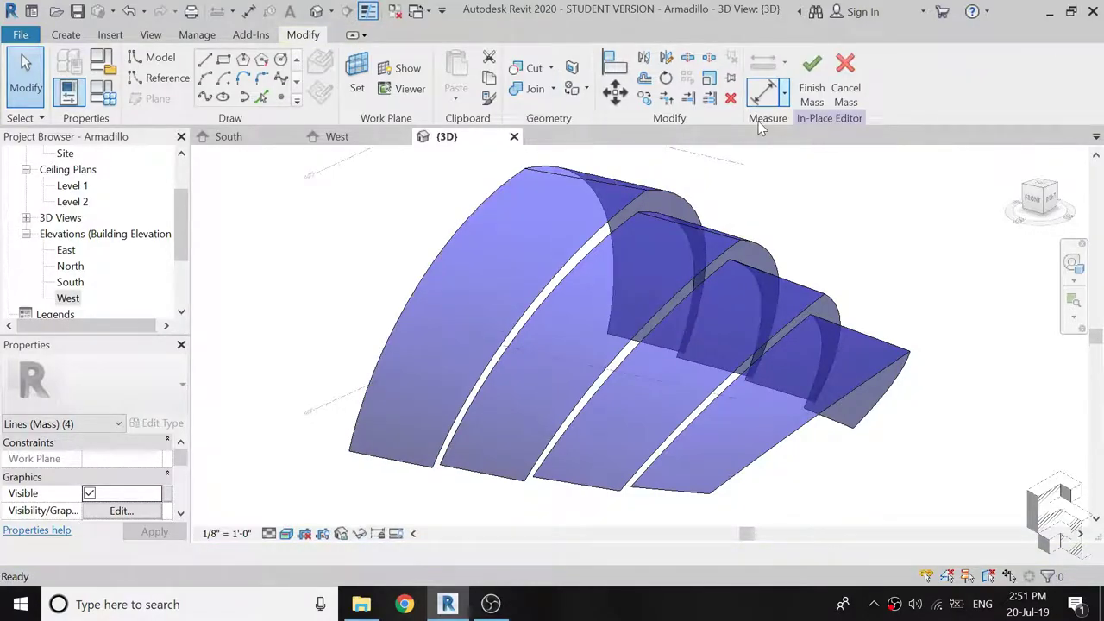
pyautogui.click(868, 244)
# Turn the 3D view to Front and switch to the South elevation.
pyautogui.scroll(-1, 865, 237)
pyautogui.scroll(-1, 862, 233)
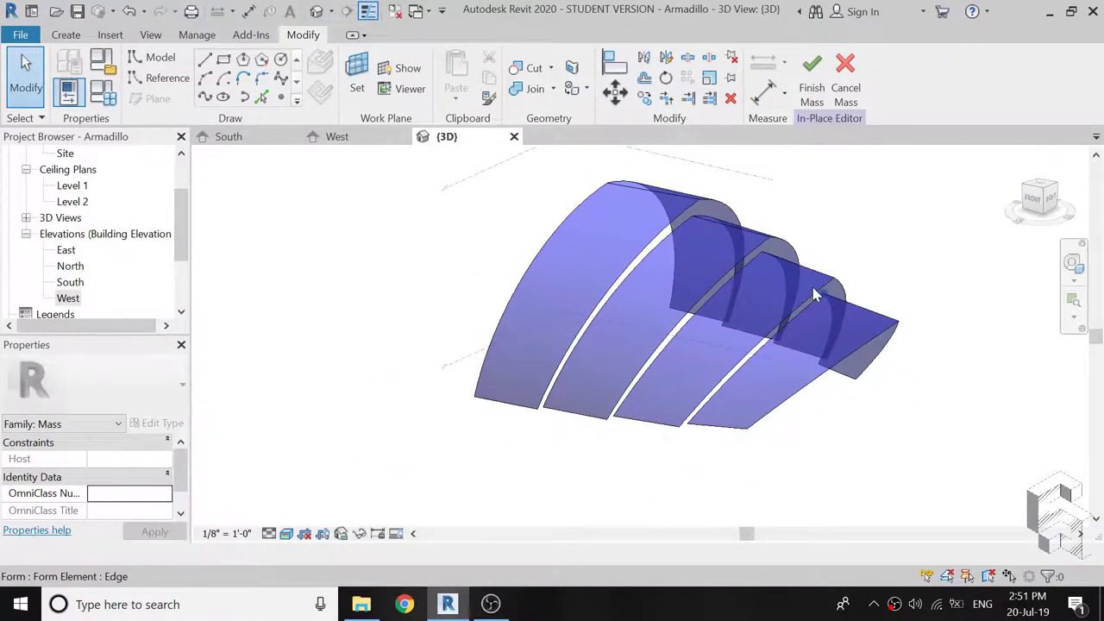
pyautogui.scroll(2, 638, 308)
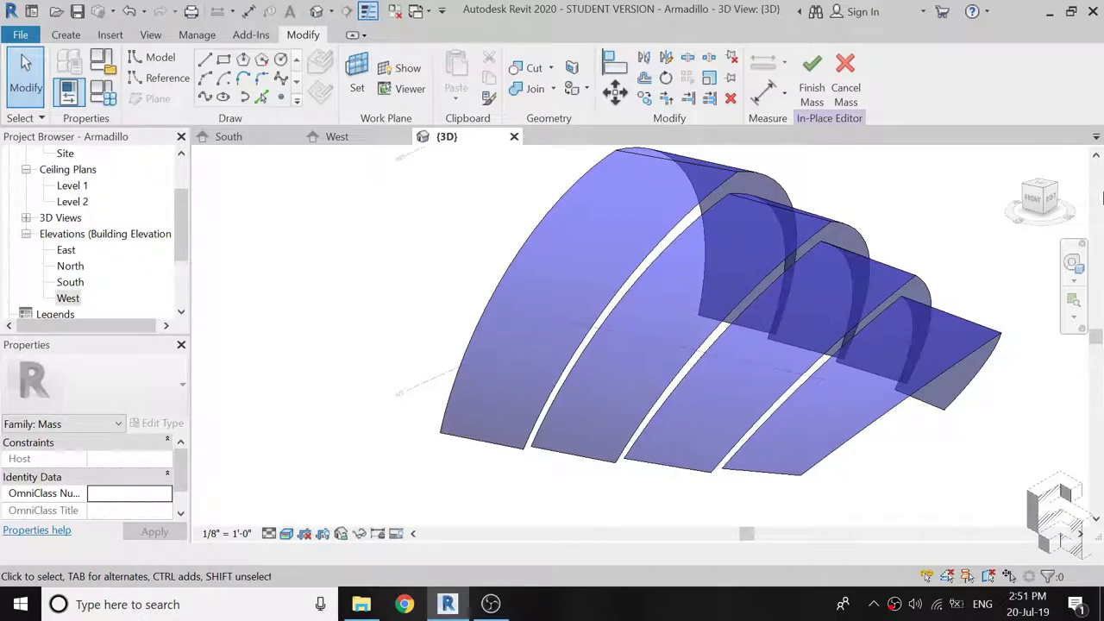
pyautogui.click(1034, 205)
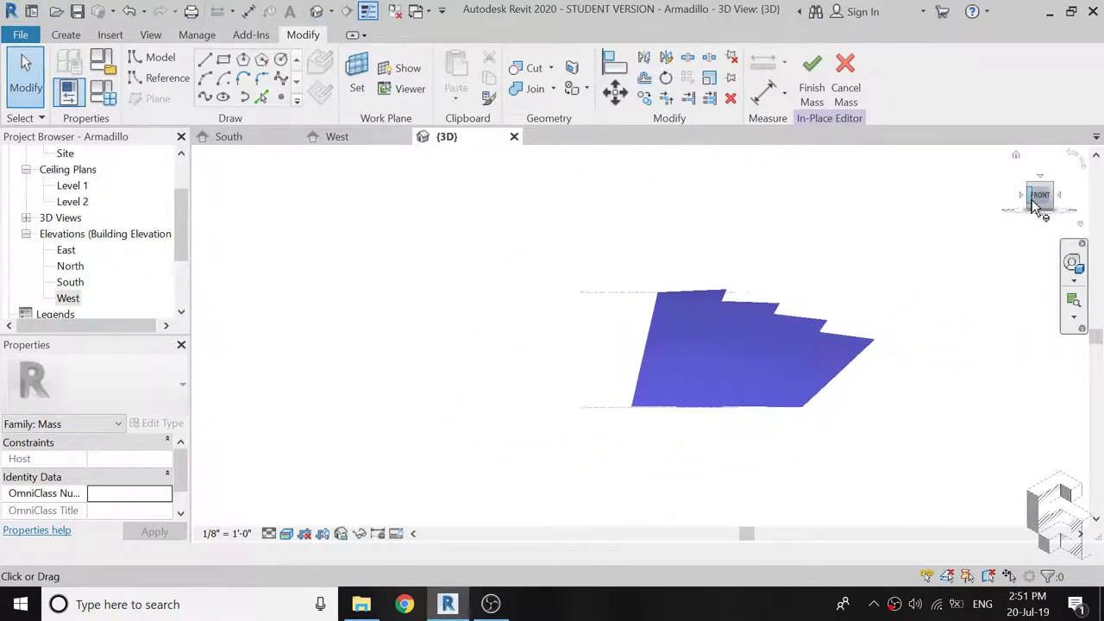
pyautogui.click(228, 136)
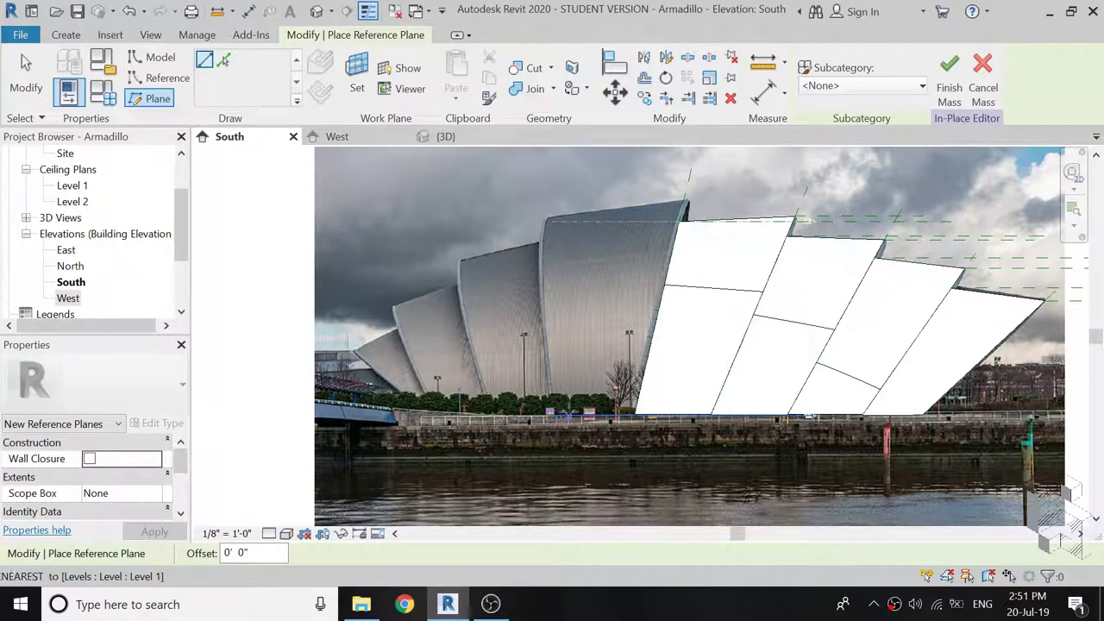
# Add a reference plane from Level 1 up along the first shell's tilt.
pyautogui.scroll(2, 557, 420)
pyautogui.scroll(2, 556, 420)
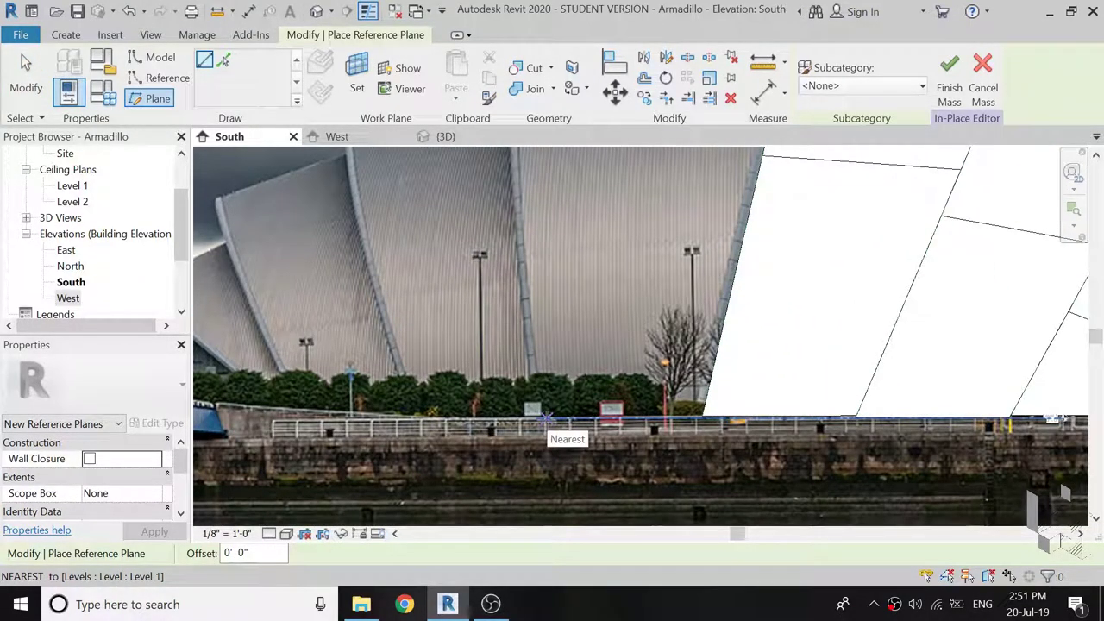
pyautogui.click(537, 420)
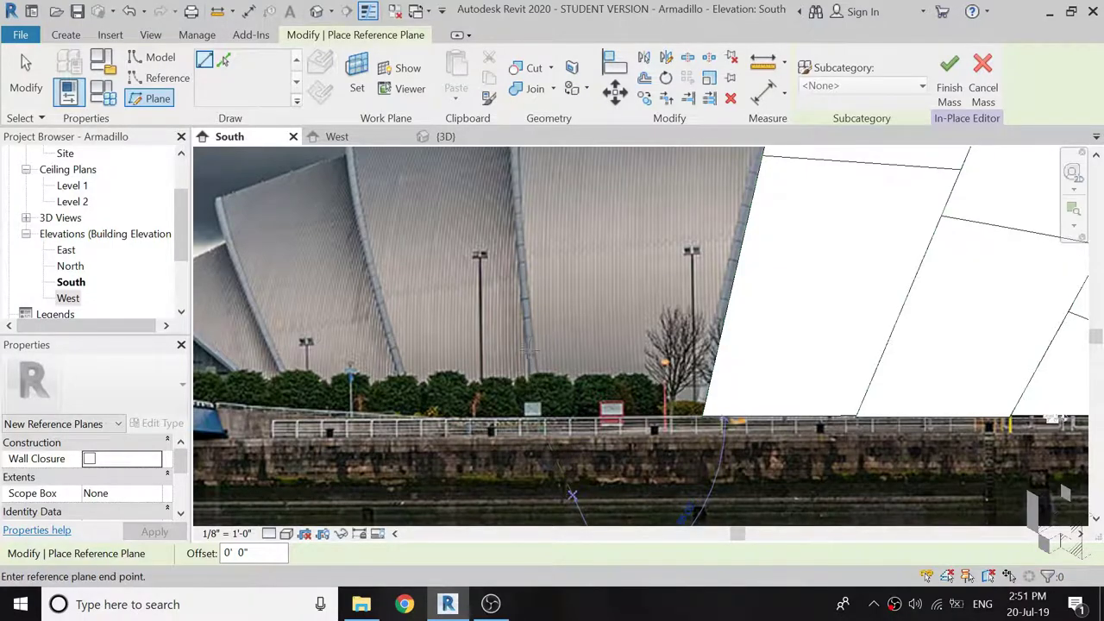
pyautogui.scroll(-2, 572, 495)
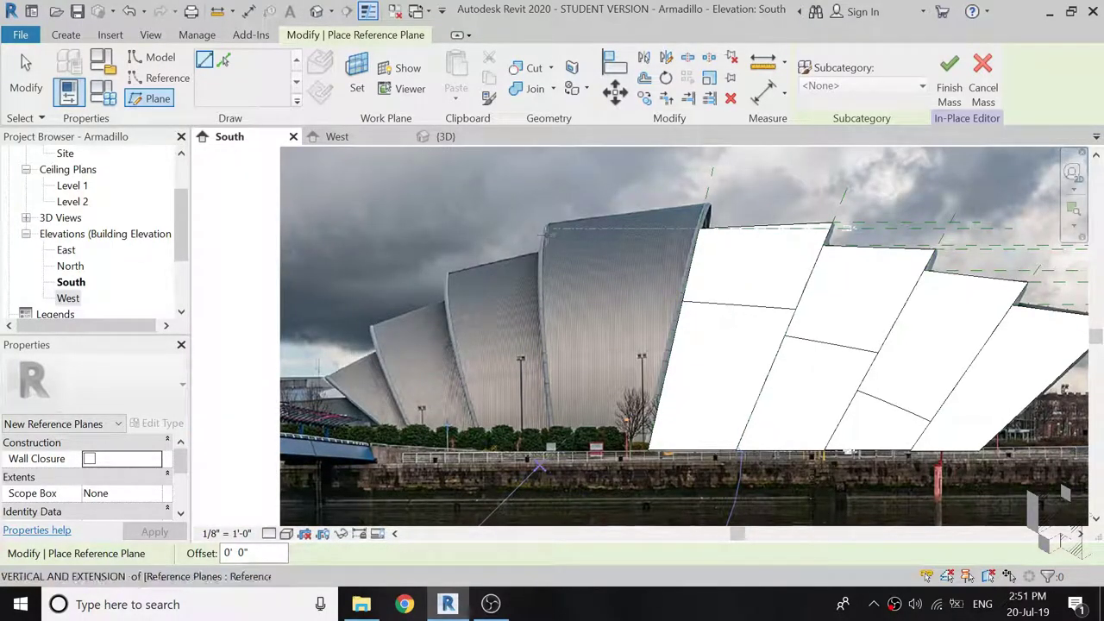
pyautogui.scroll(-1, 536, 198)
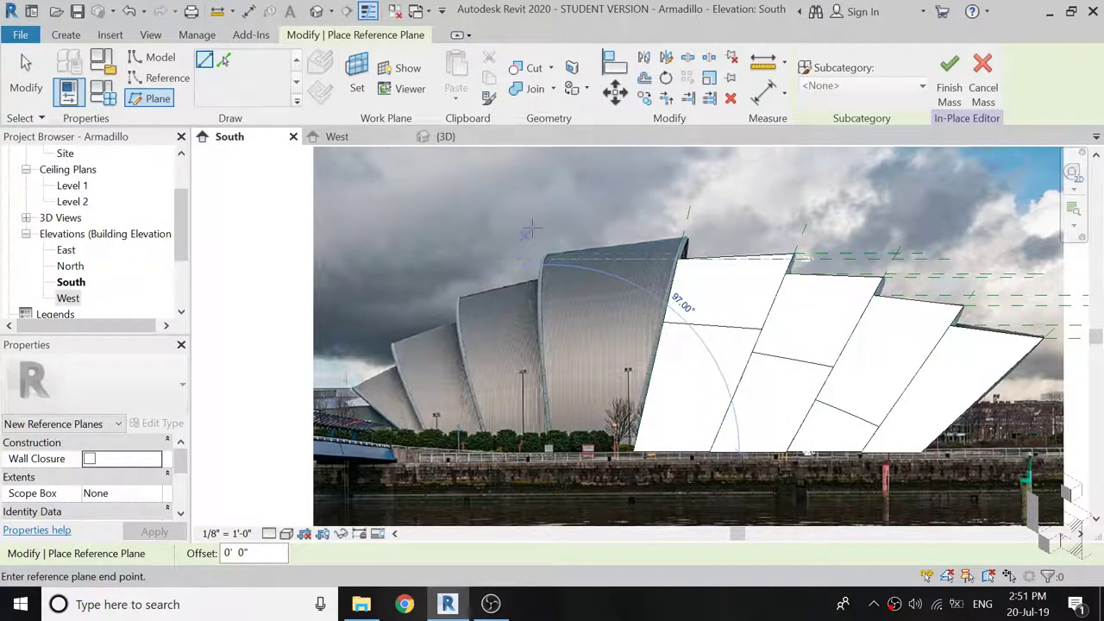
pyautogui.click(536, 183)
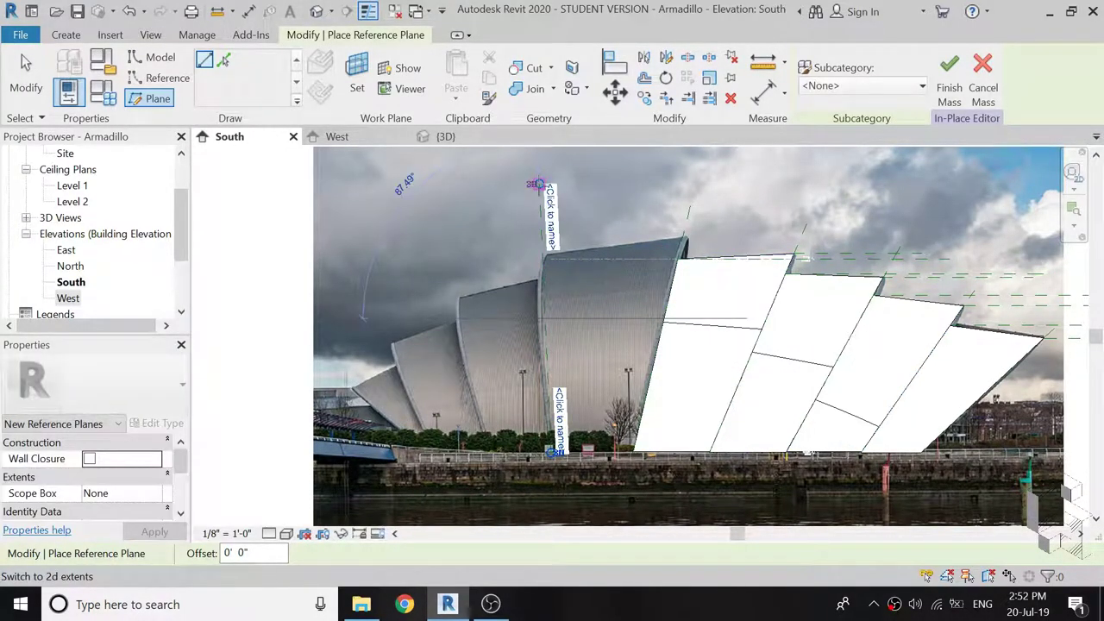
# Add horizontal reference planes across the tall shell's roof peak and lower roof edge.
pyautogui.scroll(2, 733, 189)
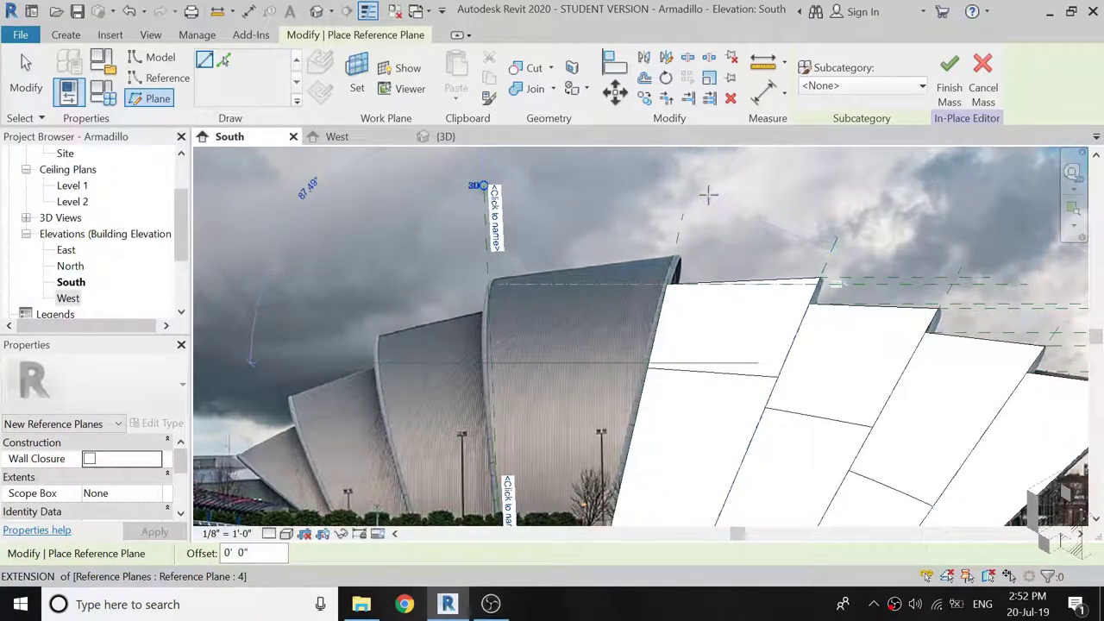
pyautogui.scroll(1, 724, 198)
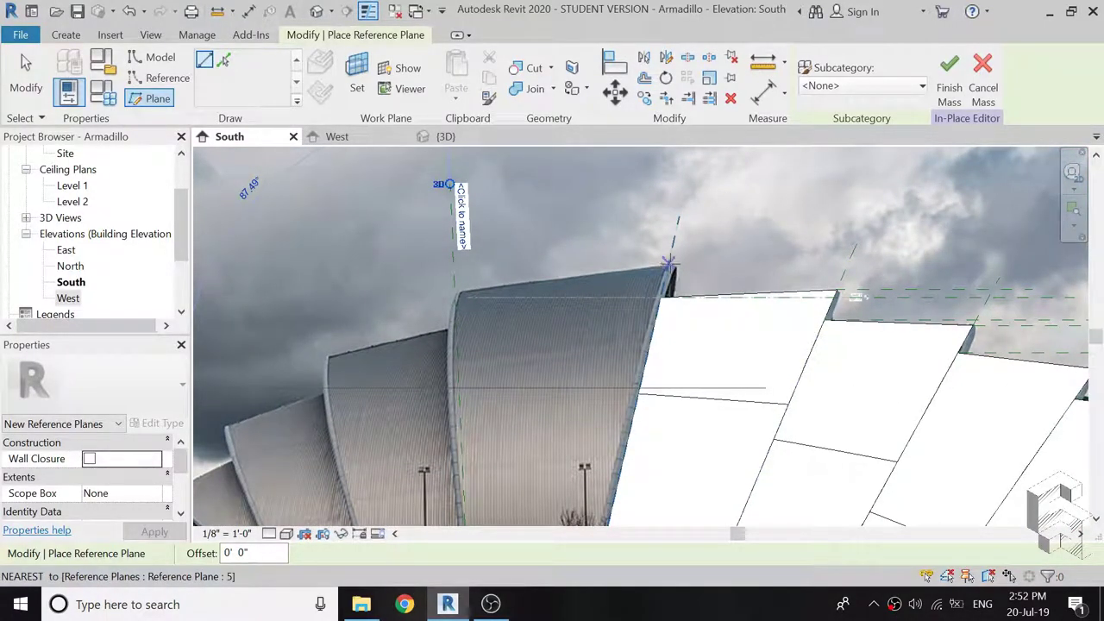
pyautogui.click(668, 261)
pyautogui.click(928, 261)
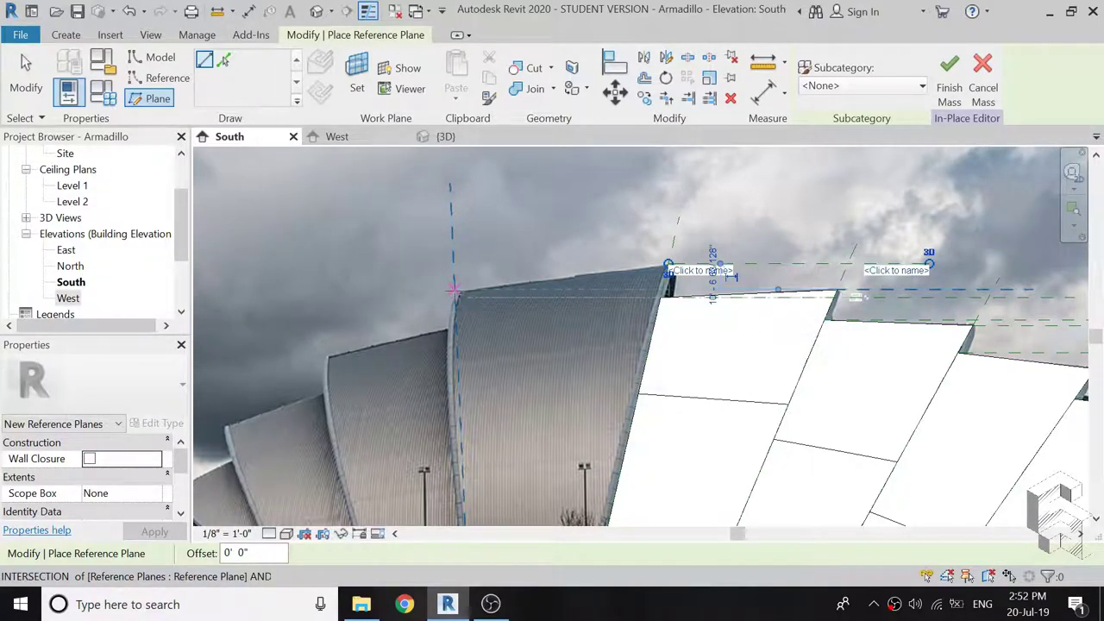
pyautogui.scroll(2, 453, 291)
pyautogui.scroll(1, 453, 290)
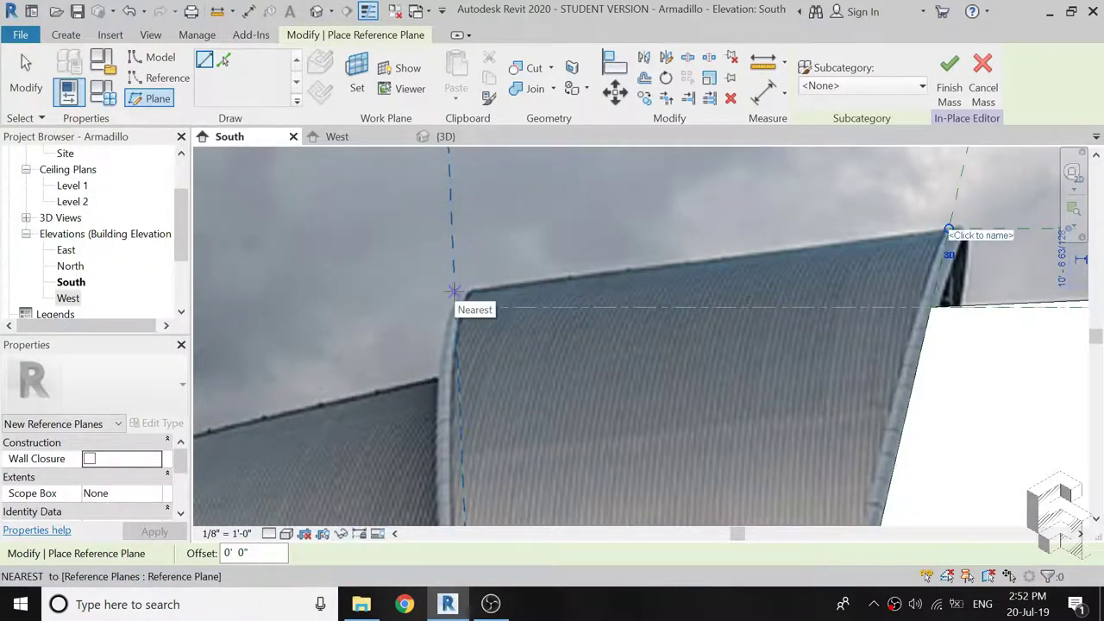
pyautogui.click(454, 291)
pyautogui.click(781, 293)
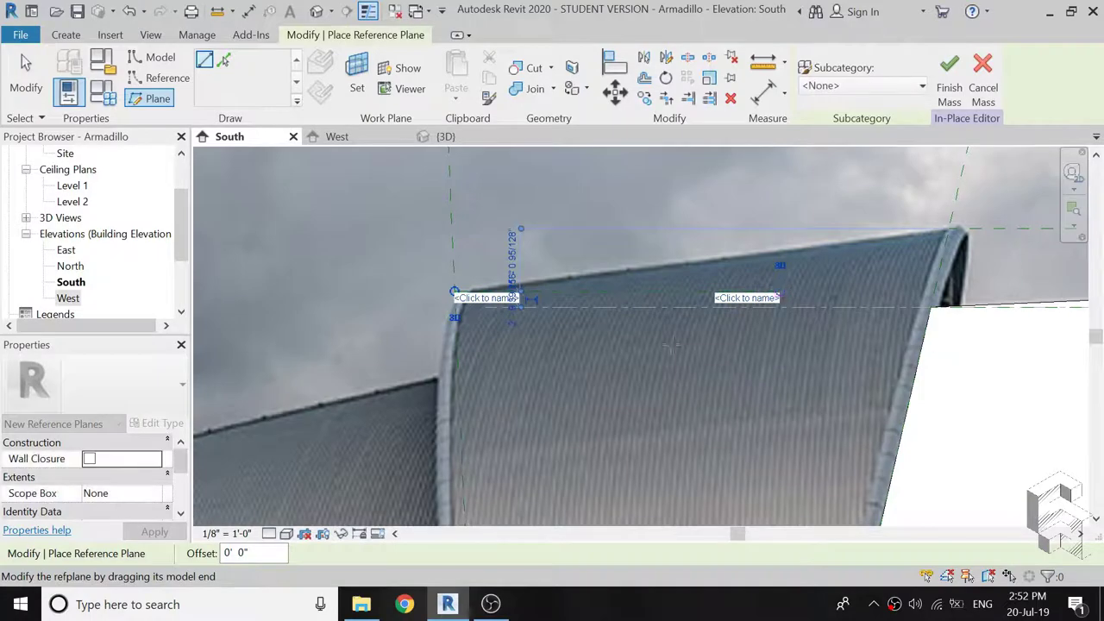
pyautogui.scroll(-2, 610, 386)
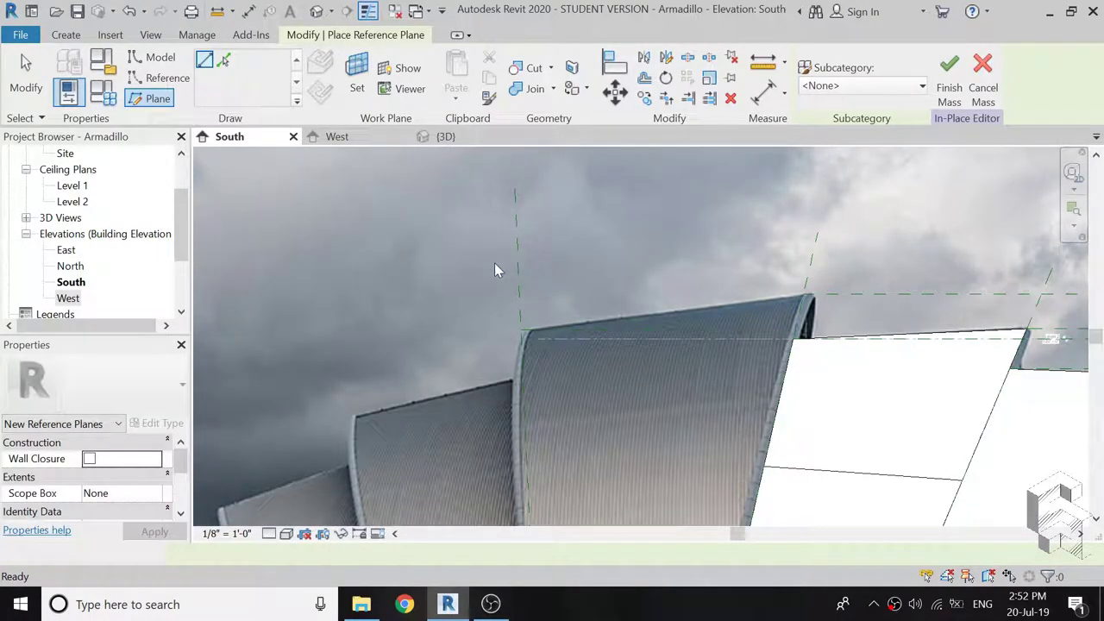
pyautogui.press('Escape')
# Leave the vertical plane unnamed; name the roof-peak plane H9 and lower roof-edge plane H10.
pyautogui.click(515, 265)
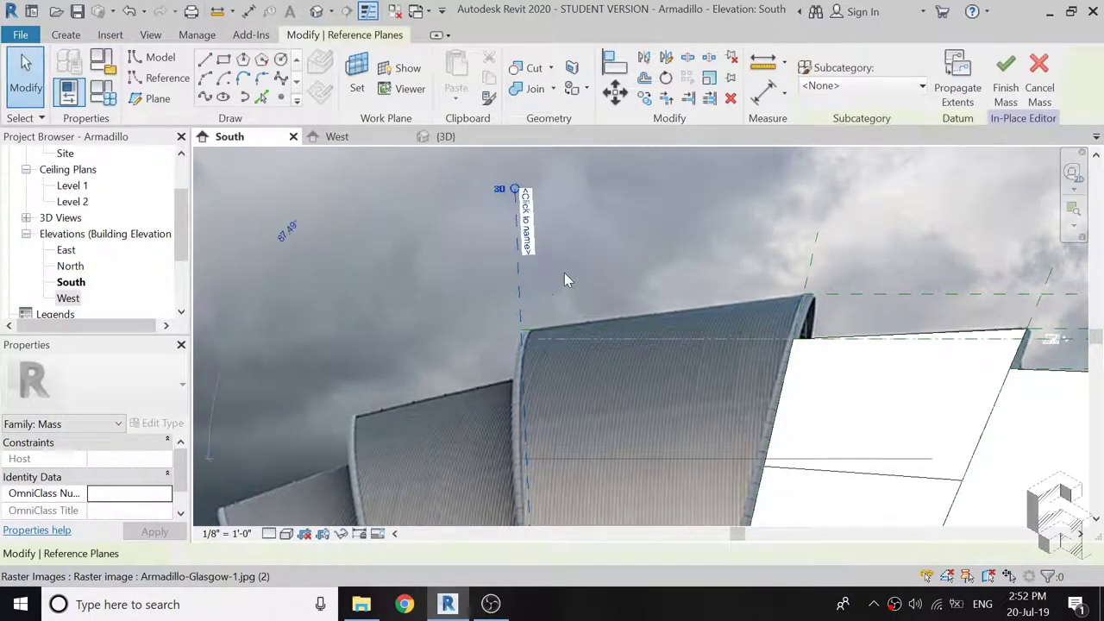
pyautogui.click(527, 222)
pyautogui.press('Escape')
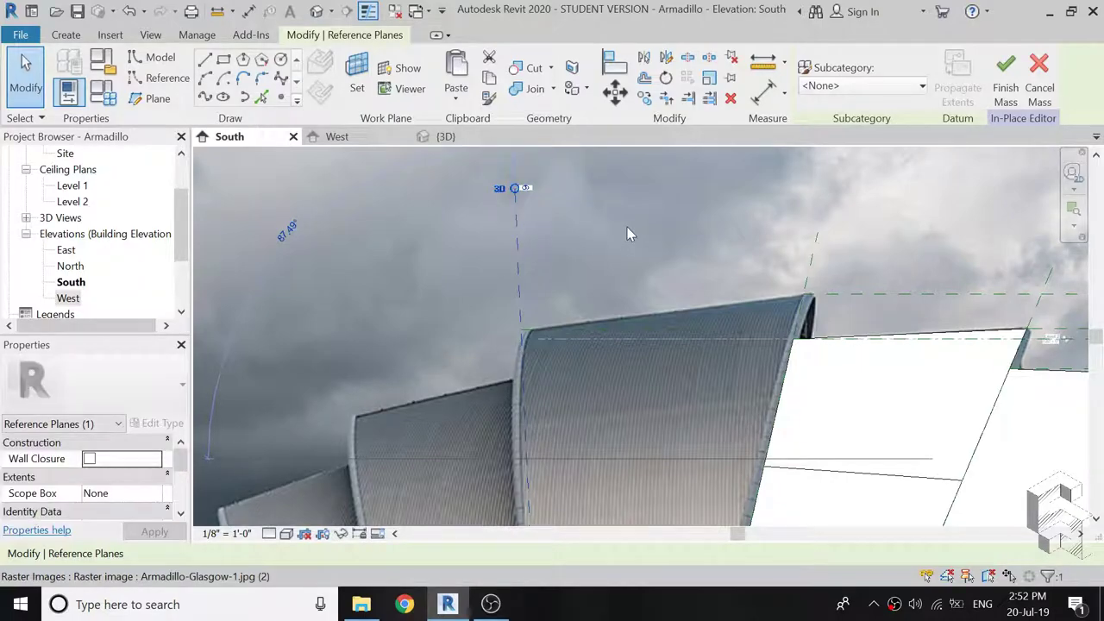
pyautogui.scroll(-2, 608, 310)
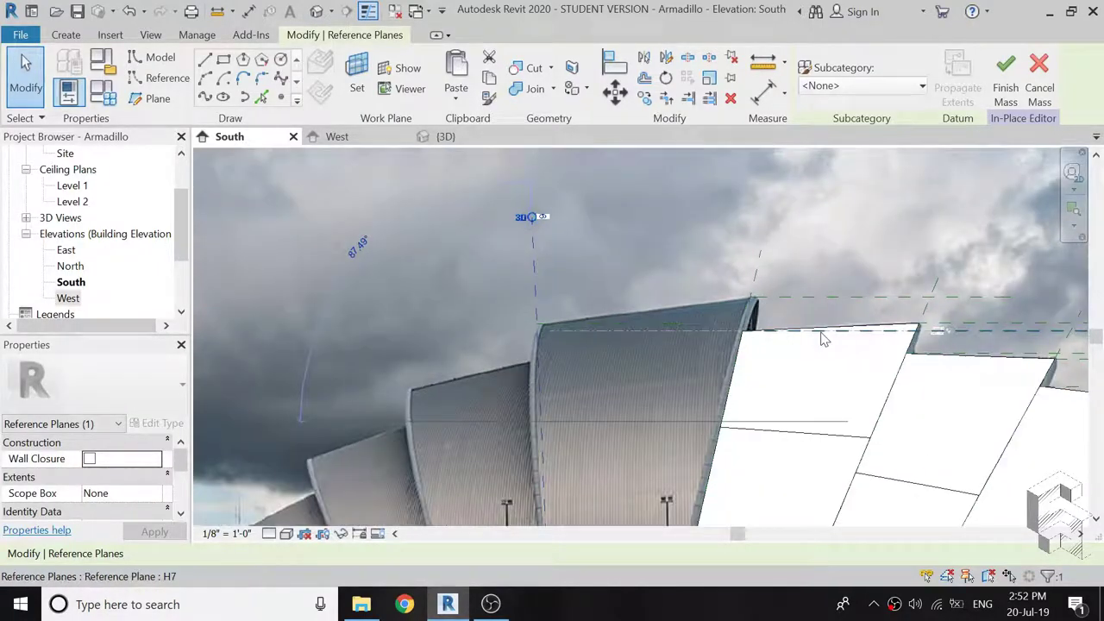
pyautogui.click(948, 309)
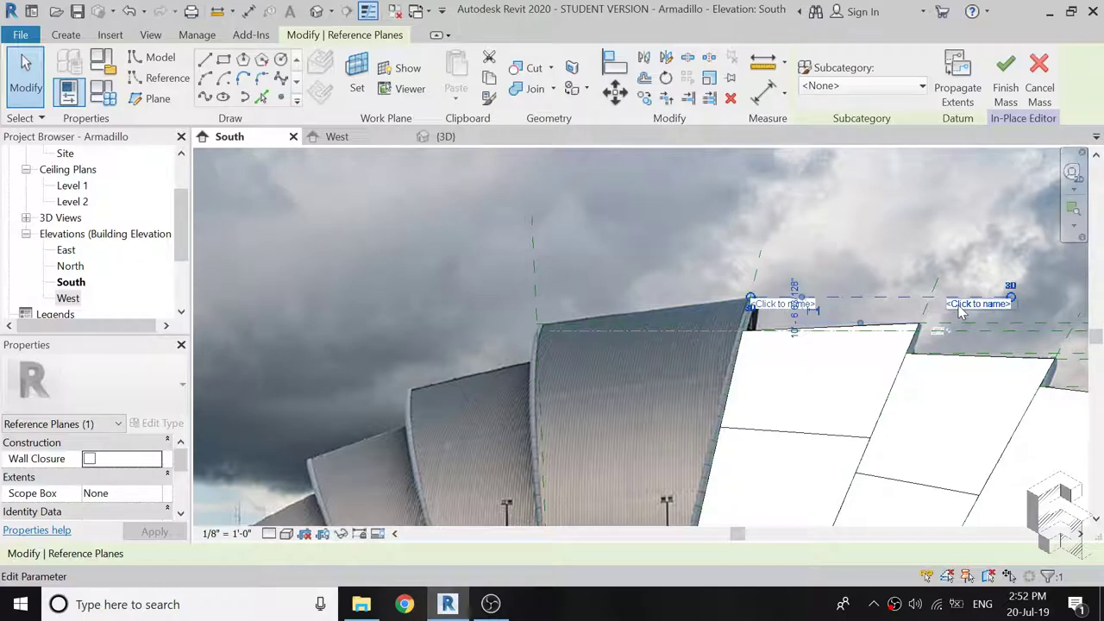
pyautogui.click(960, 307)
pyautogui.write('H9')
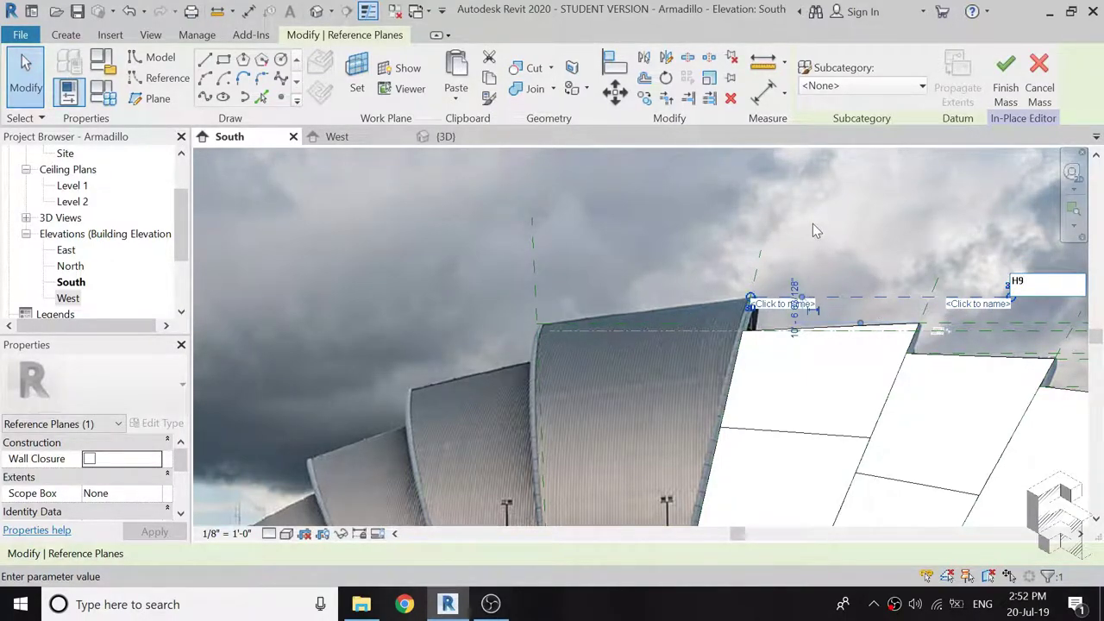
pyautogui.press('Return')
pyautogui.click(643, 332)
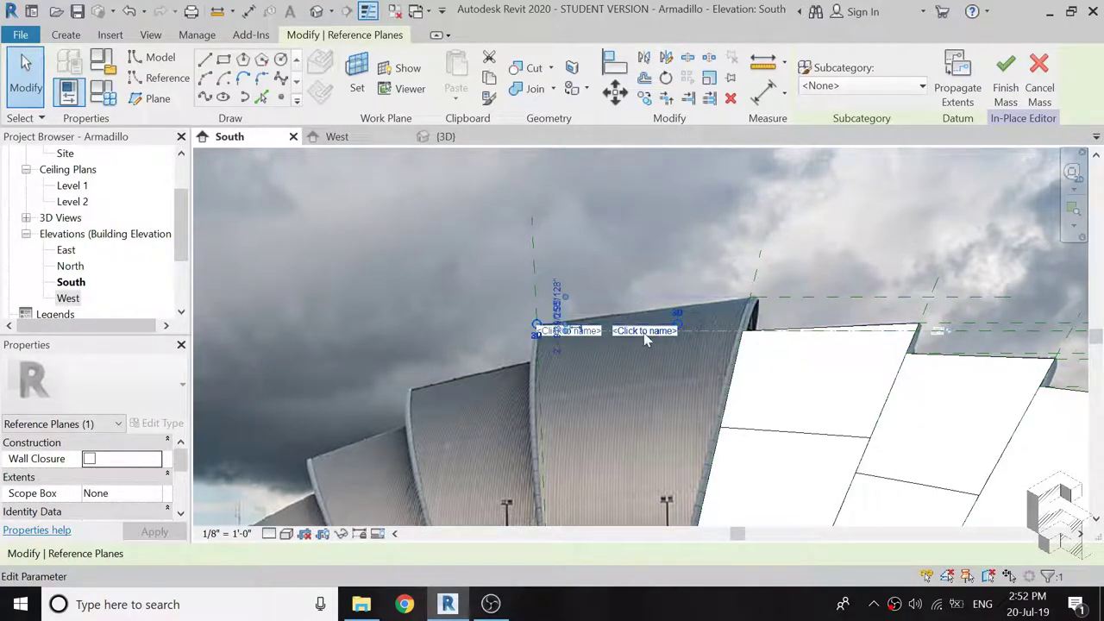
pyautogui.click(644, 334)
pyautogui.write('H10')
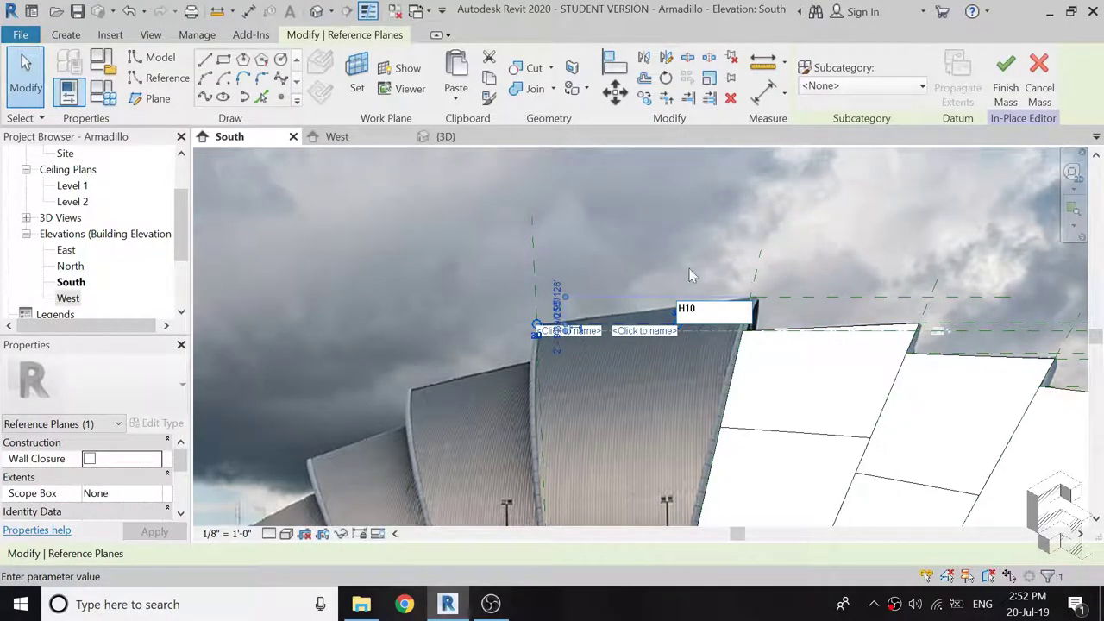
pyautogui.press('Return')
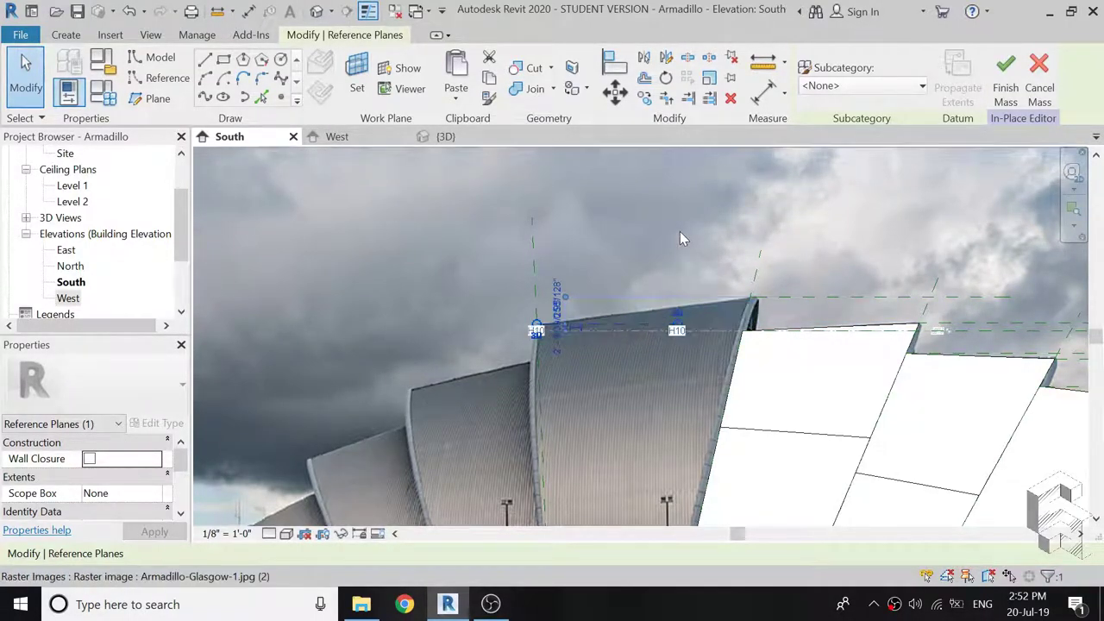
pyautogui.press('Escape')
pyautogui.scroll(-2, 623, 241)
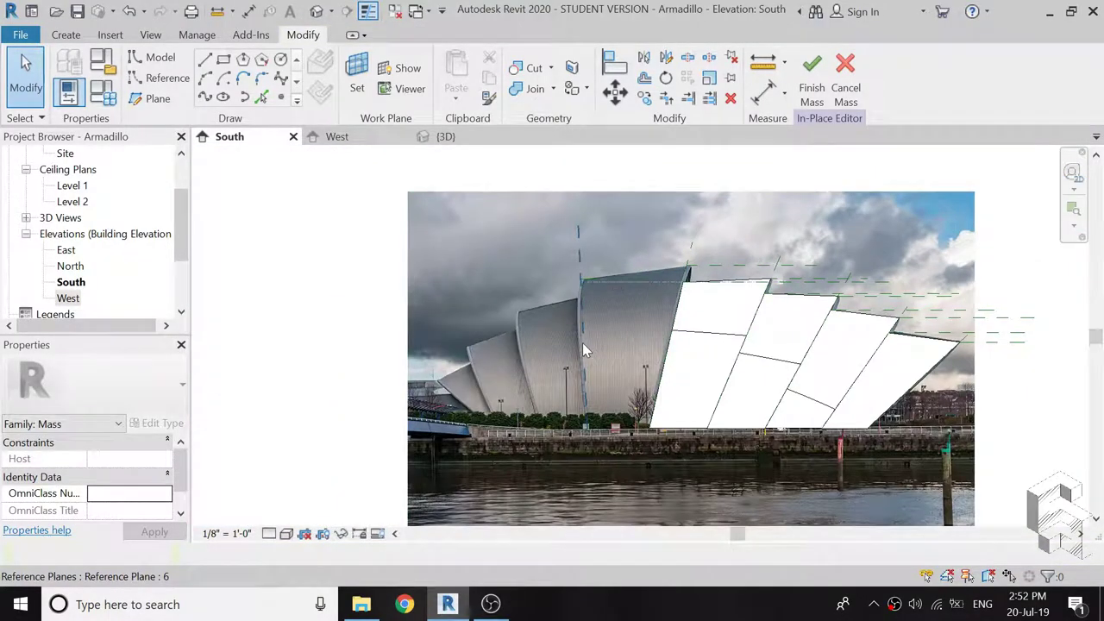
# Switch to the West elevation and zoom around to inspect the reference planes over the arch photo.
pyautogui.click(367, 138)
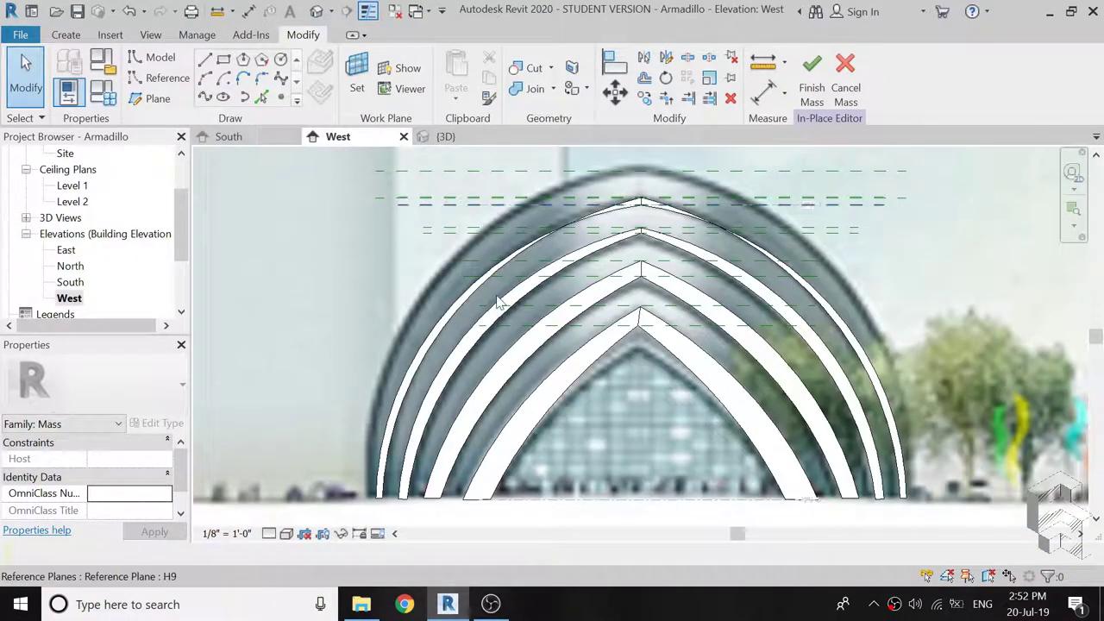
pyautogui.scroll(-1, 634, 332)
pyautogui.scroll(-2, 629, 331)
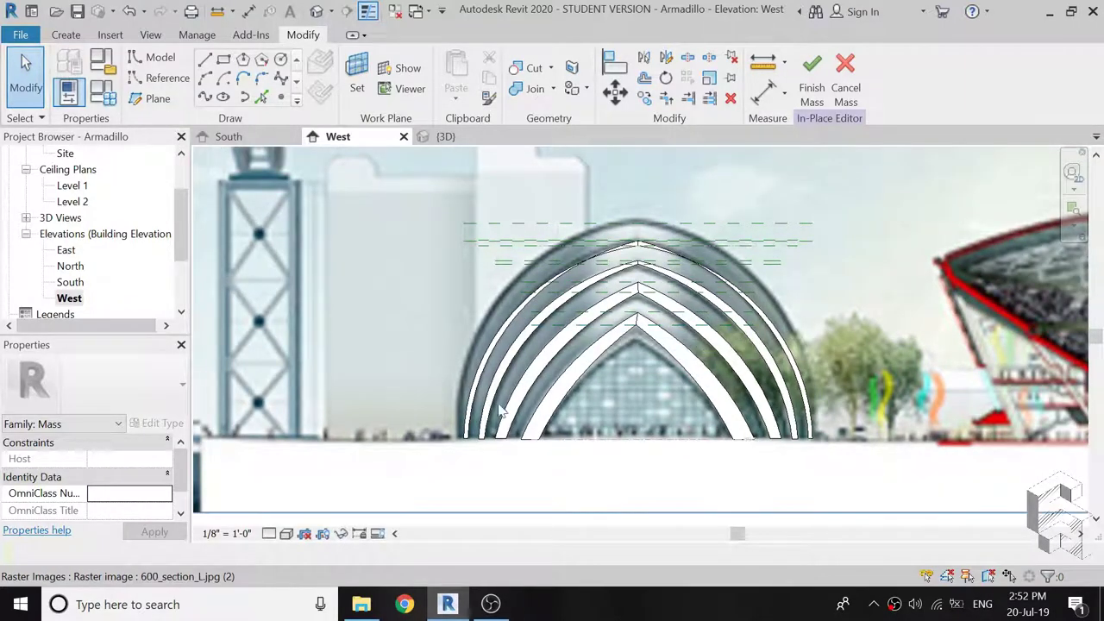
pyautogui.scroll(1, 539, 335)
pyautogui.scroll(1, 438, 289)
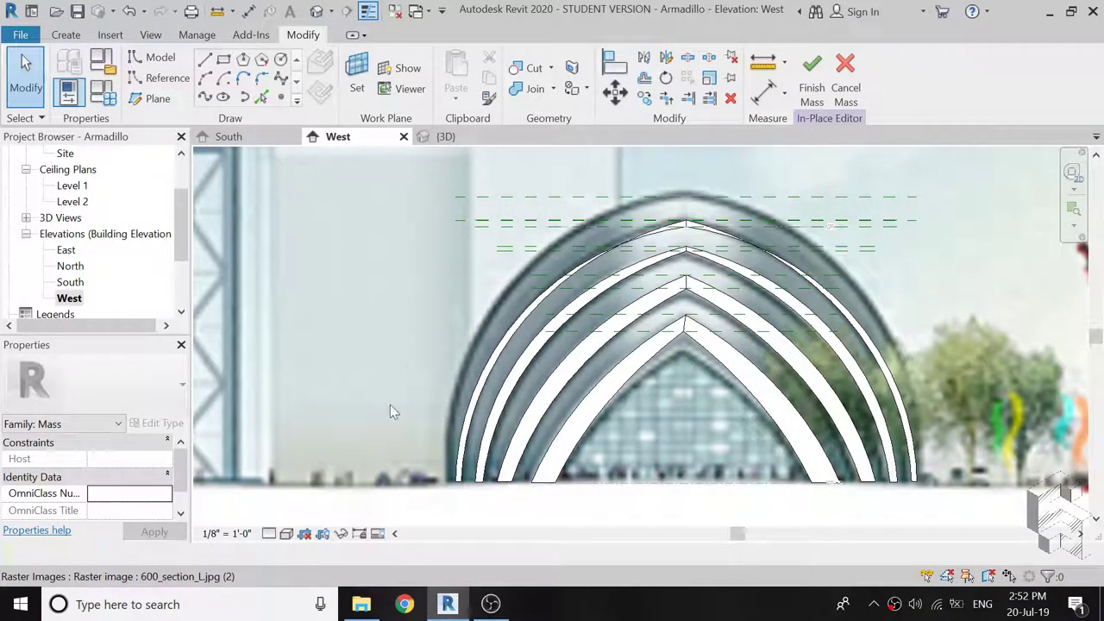
pyautogui.scroll(-1, 388, 405)
pyautogui.scroll(2, 505, 264)
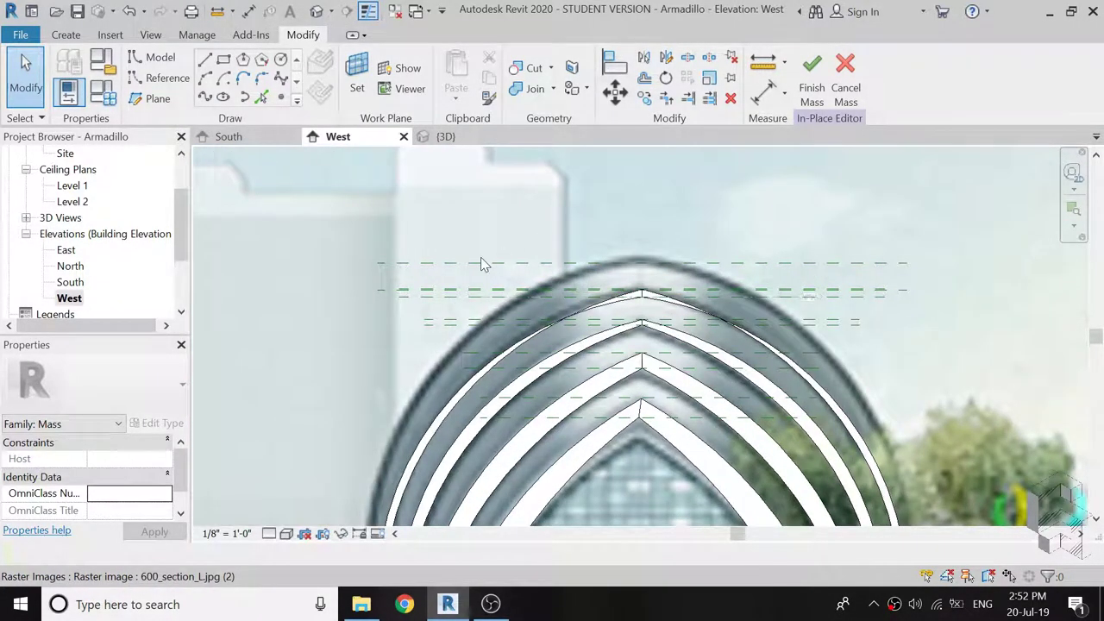
pyautogui.scroll(1, 479, 264)
pyautogui.scroll(1, 432, 289)
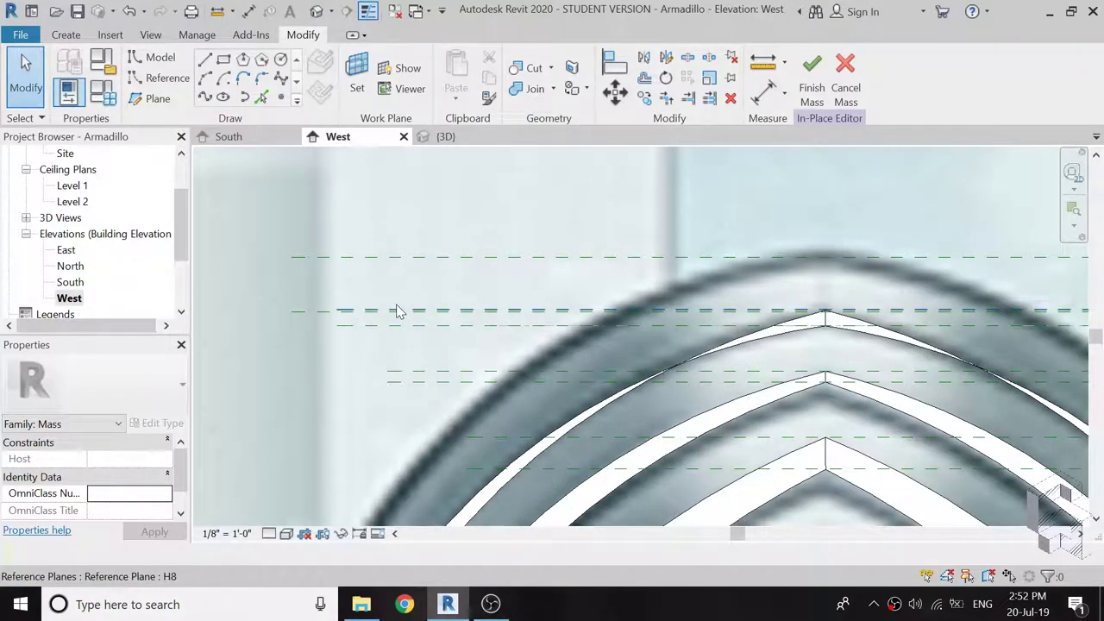
pyautogui.scroll(-1, 397, 311)
pyautogui.scroll(-1, 584, 259)
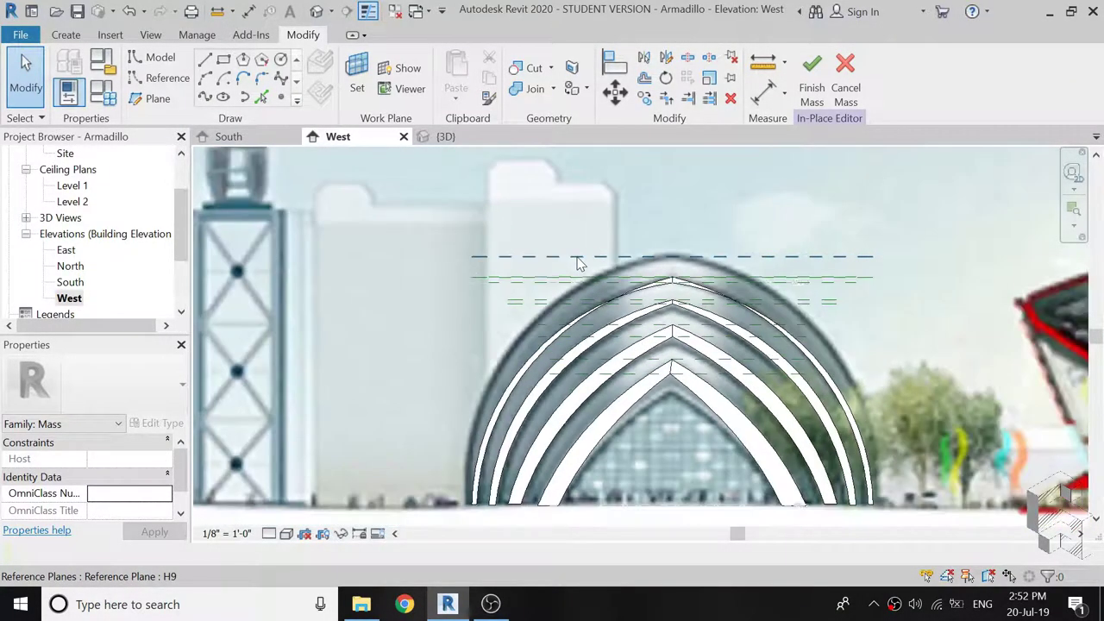
pyautogui.scroll(-1, 577, 258)
pyautogui.scroll(1, 543, 361)
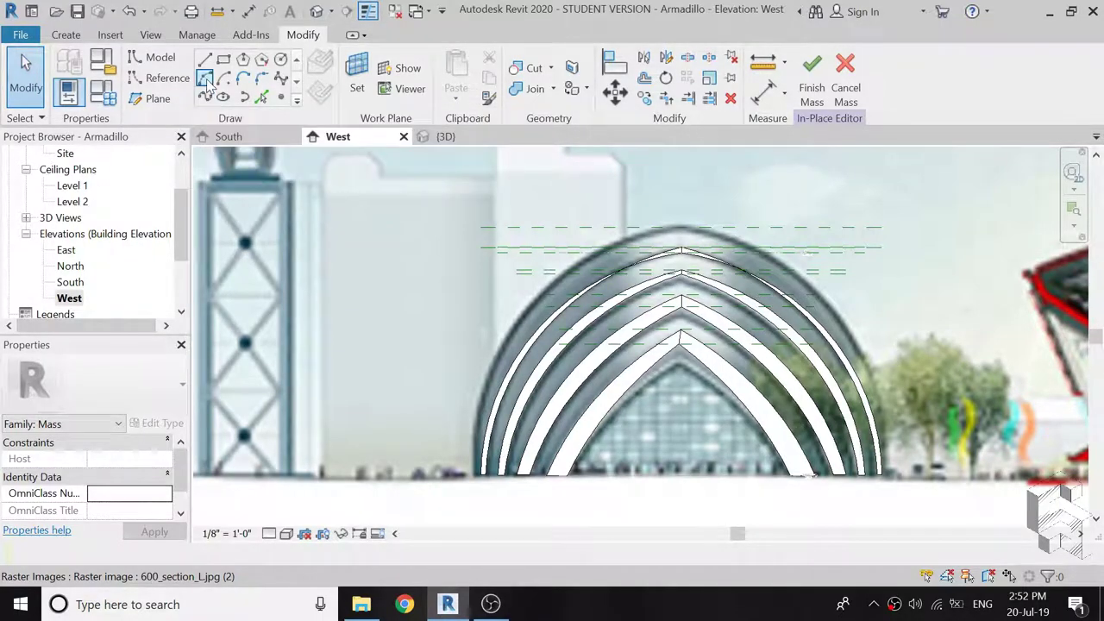
# Trace the outer arch's left side with a start-end-radius arc from base to apex.
pyautogui.click(206, 79)
pyautogui.scroll(3, 483, 479)
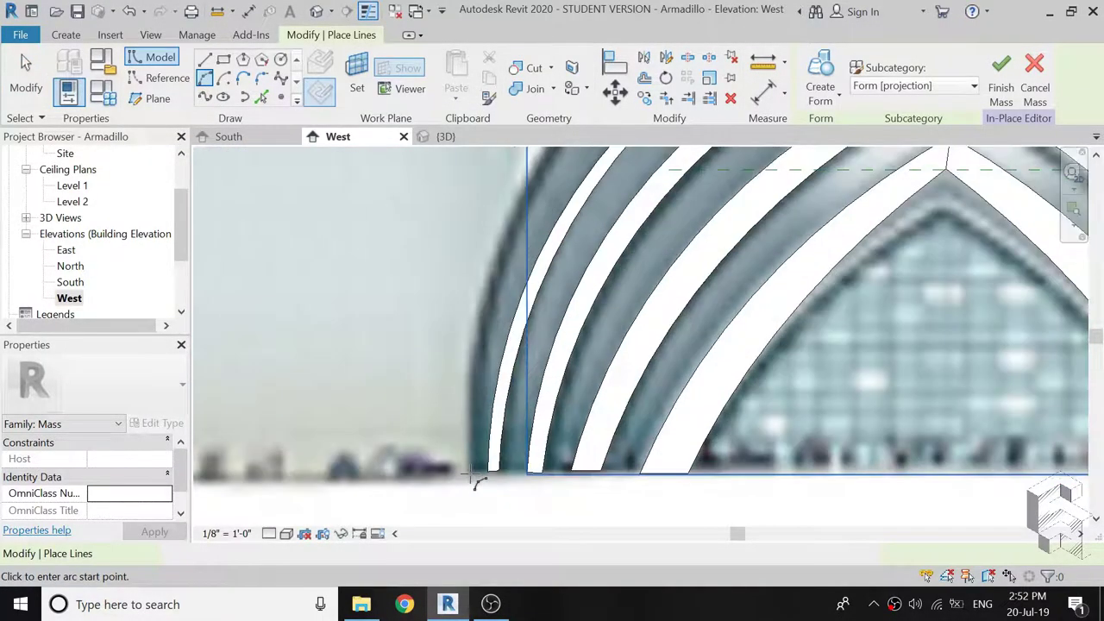
pyautogui.scroll(2, 475, 478)
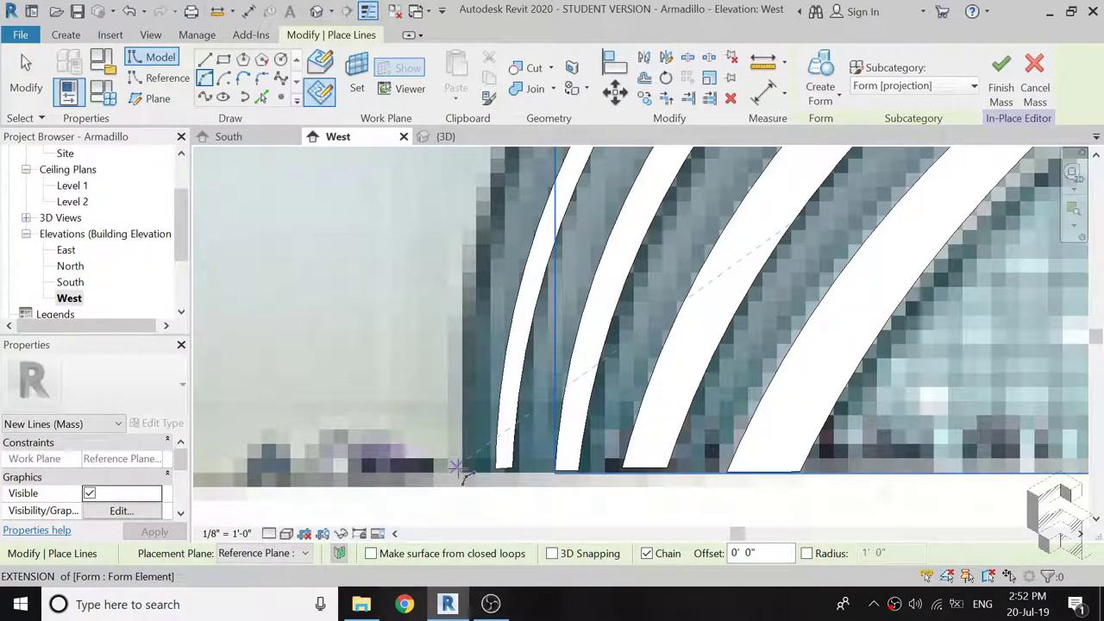
pyautogui.click(448, 517)
pyautogui.scroll(-2, 443, 517)
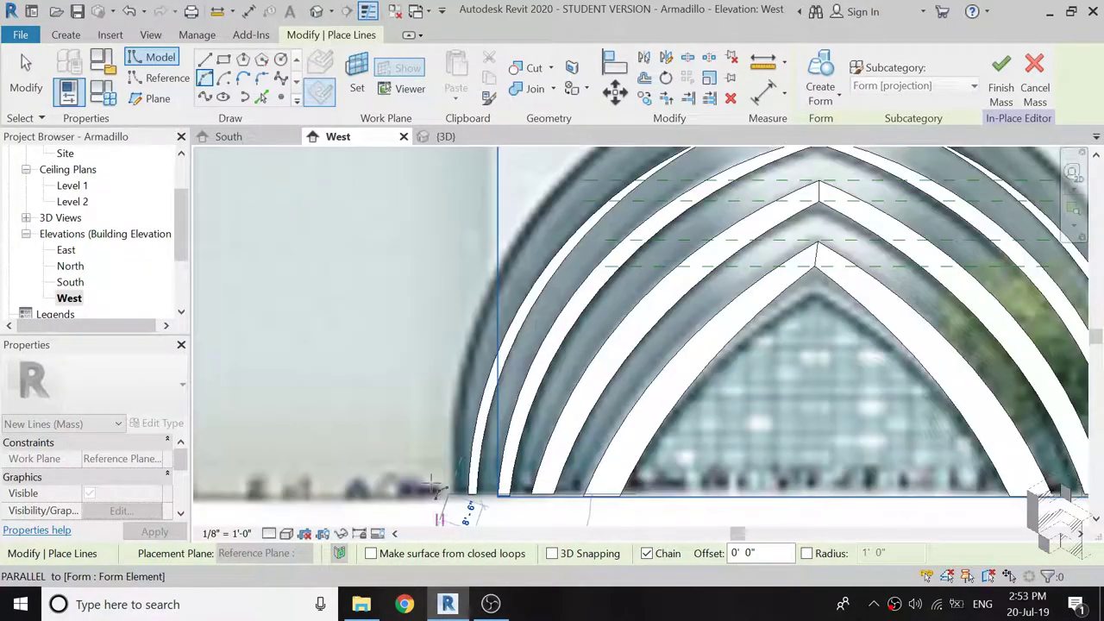
pyautogui.scroll(-2, 436, 490)
pyautogui.scroll(-1, 630, 315)
pyautogui.scroll(2, 576, 328)
pyautogui.scroll(2, 580, 336)
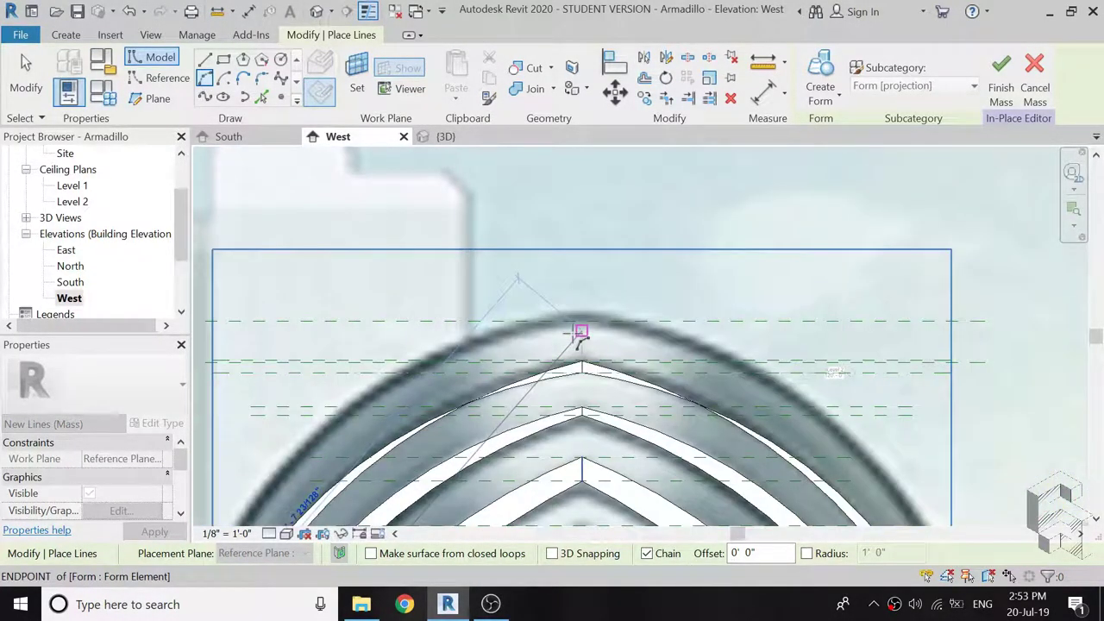
pyautogui.scroll(2, 581, 336)
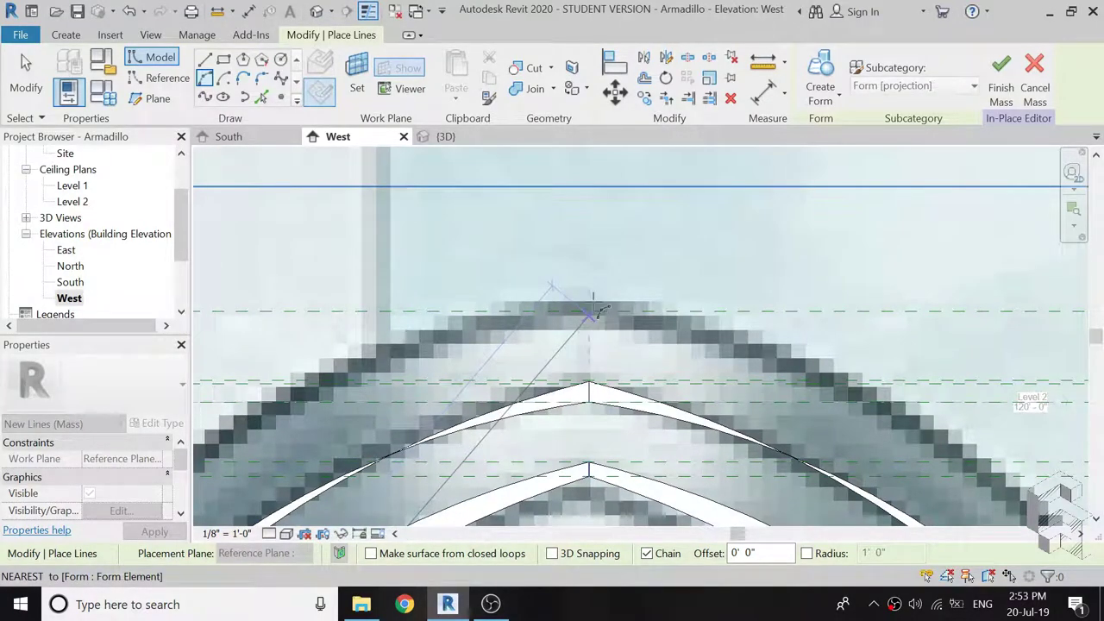
pyautogui.scroll(2, 592, 314)
pyautogui.scroll(1, 589, 321)
pyautogui.scroll(2, 586, 326)
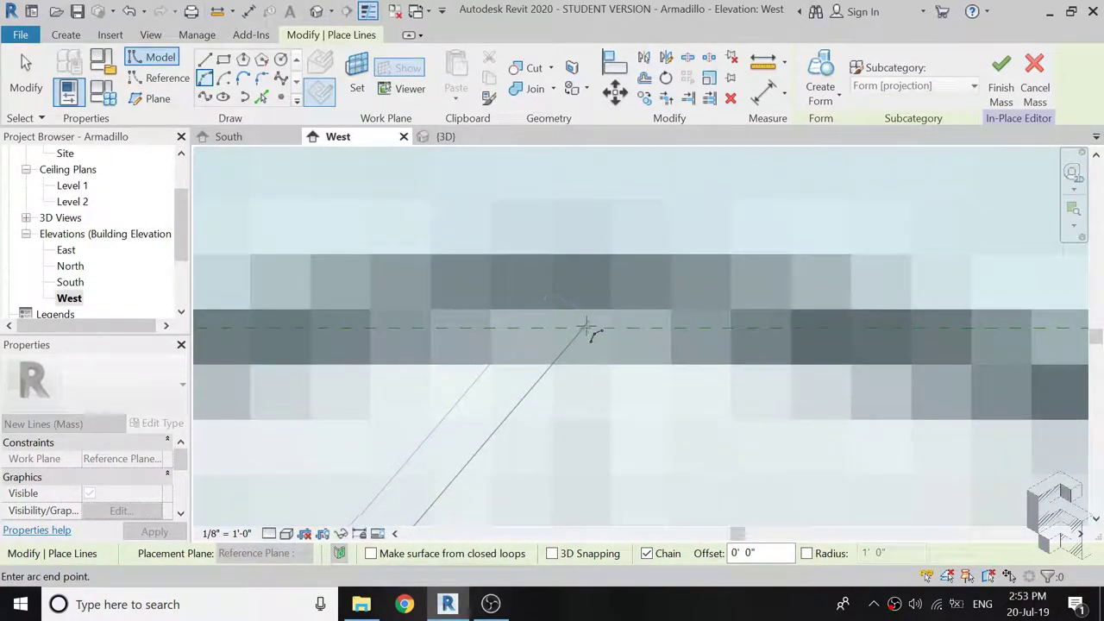
pyautogui.click(586, 328)
pyautogui.scroll(-1, 670, 236)
pyautogui.scroll(-2, 670, 236)
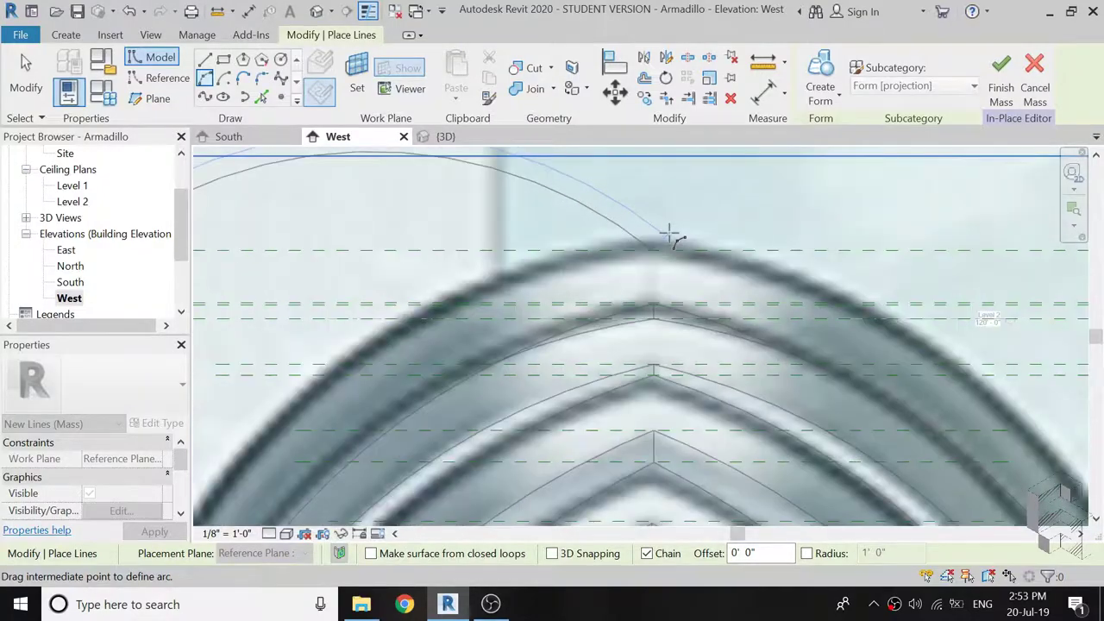
pyautogui.scroll(-3, 670, 237)
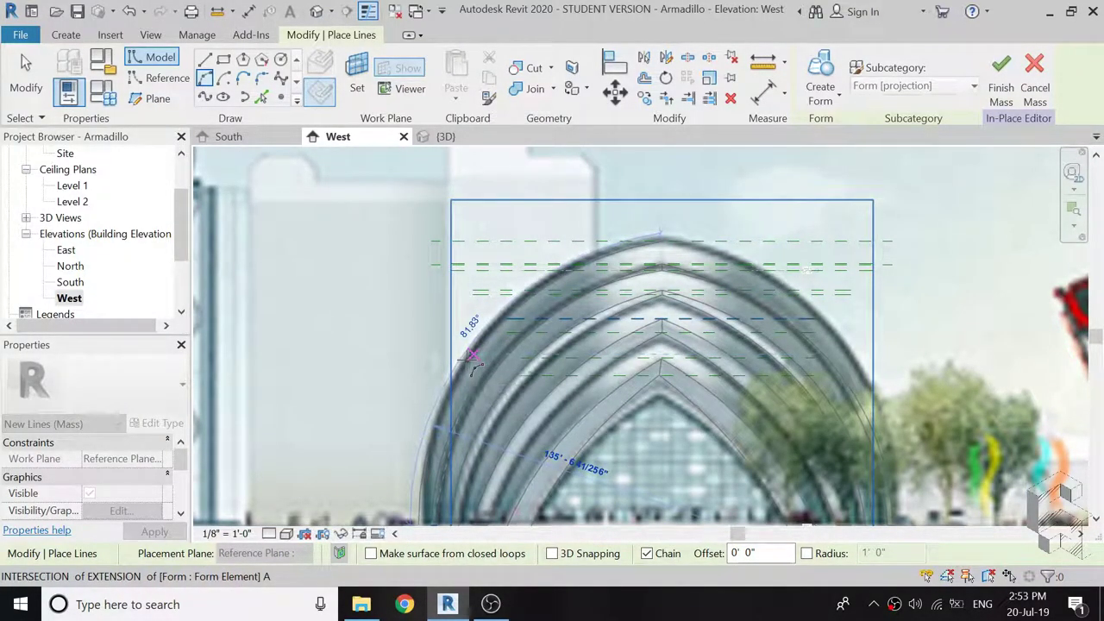
pyautogui.click(473, 362)
pyautogui.press('Escape')
pyautogui.press('Escape')
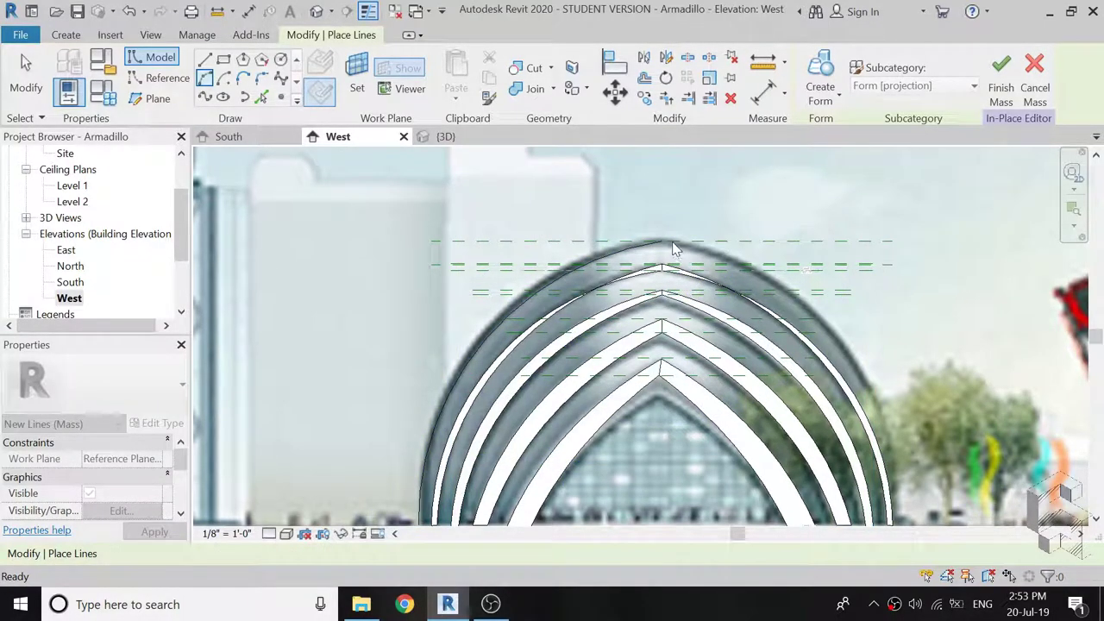
pyautogui.scroll(2, 673, 246)
pyautogui.scroll(4, 665, 242)
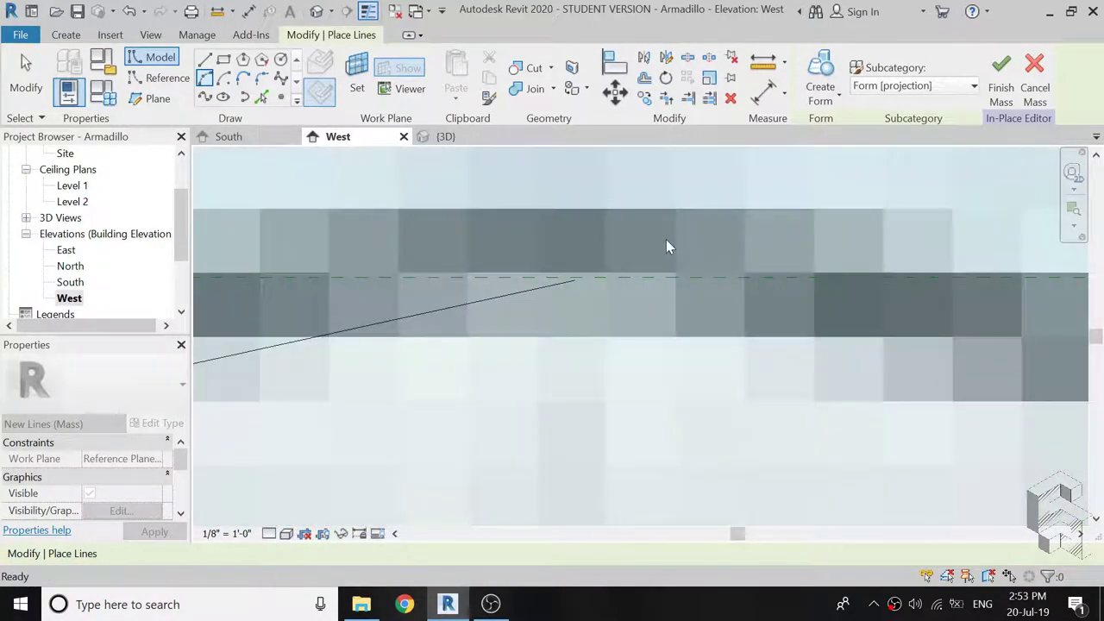
# Mirror the left arch curve across a vertical axis through the apex.
pyautogui.press('Escape')
pyautogui.click(561, 282)
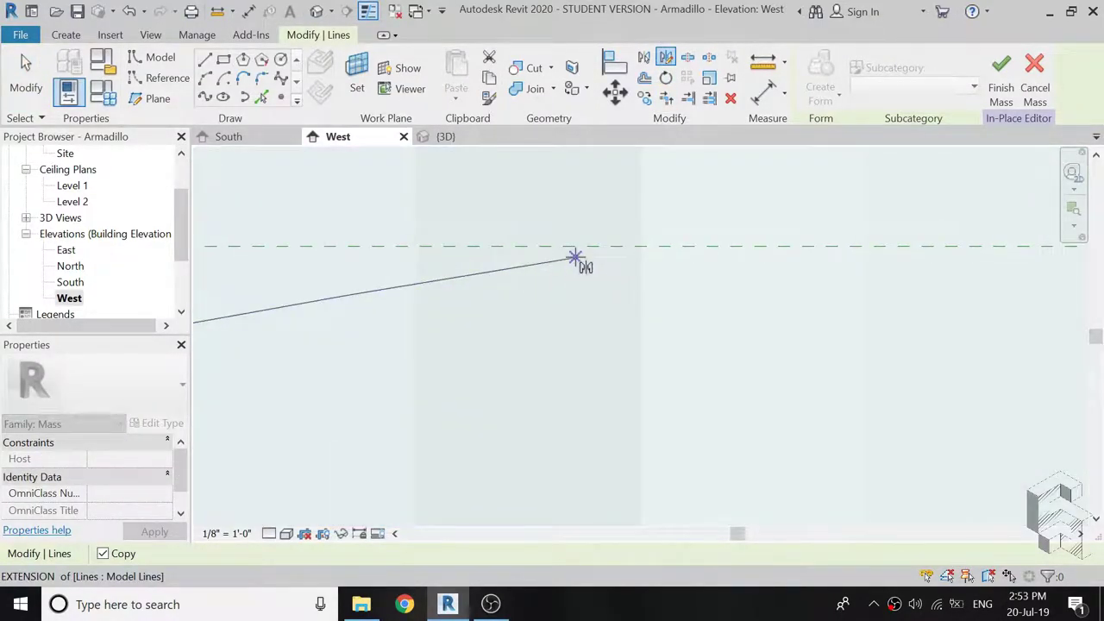
pyautogui.click(574, 257)
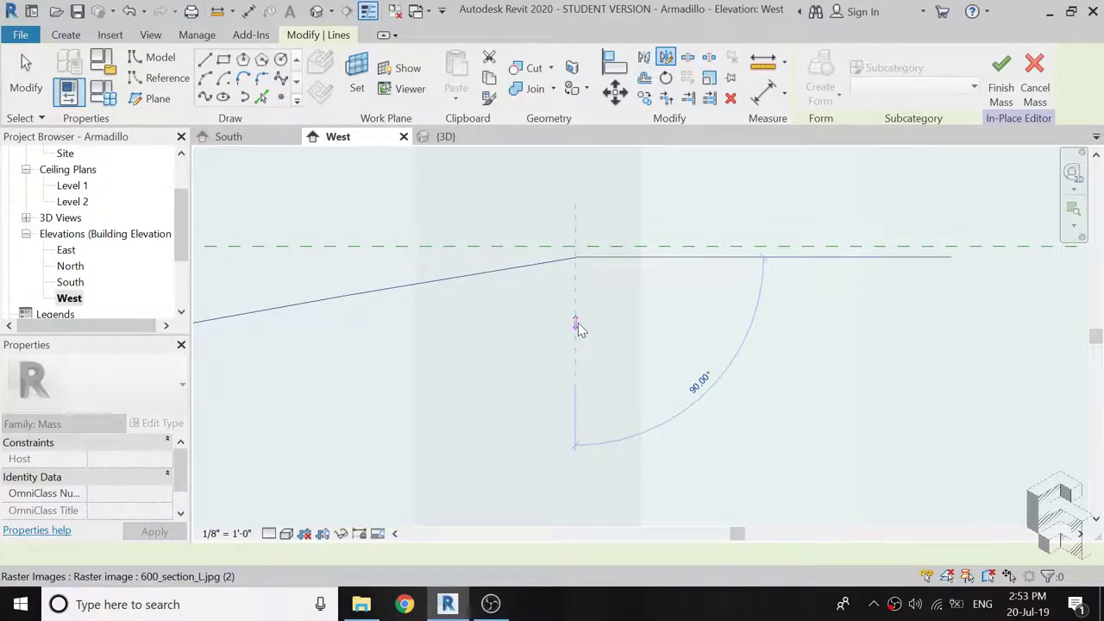
pyautogui.click(576, 322)
pyautogui.press('Escape')
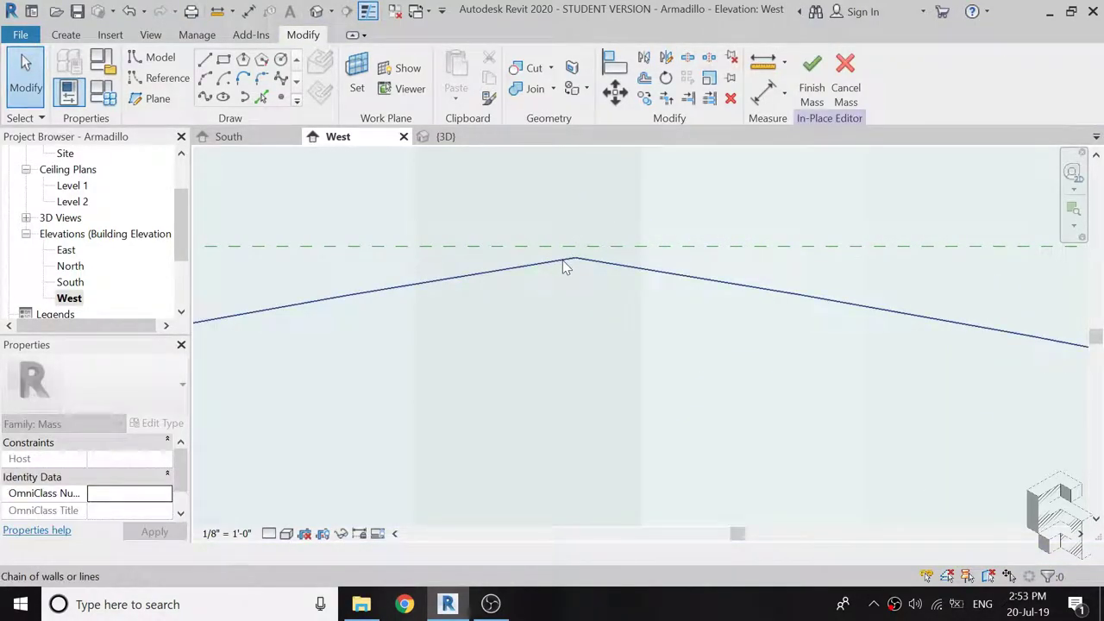
pyautogui.scroll(-2, 503, 221)
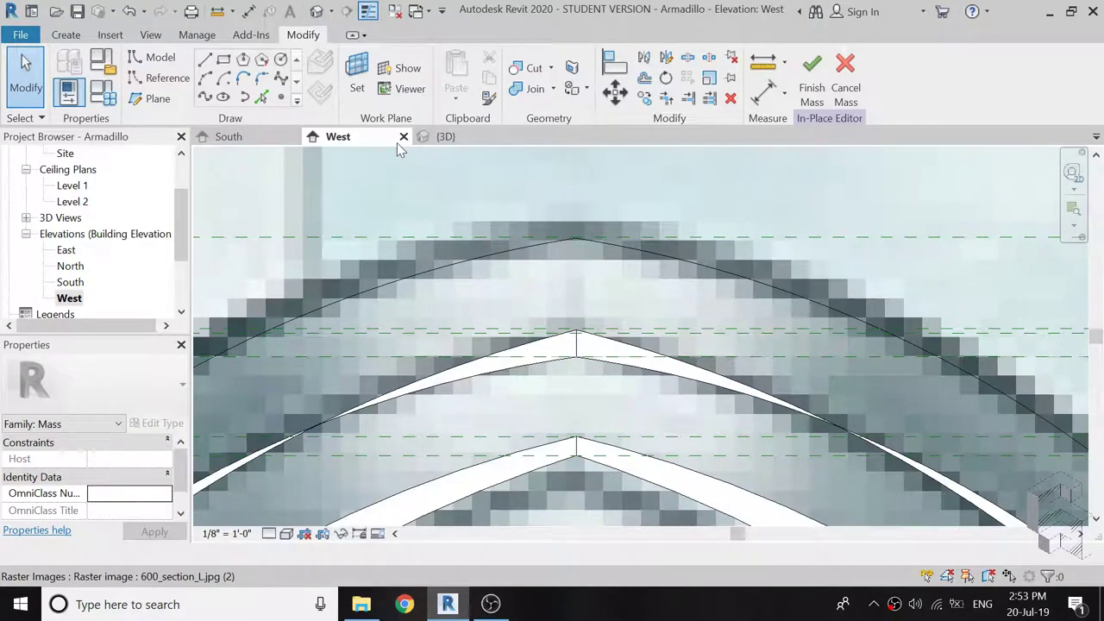
# Set Reference Plane : 6 as the current work plane.
pyautogui.click(357, 82)
pyautogui.click(873, 393)
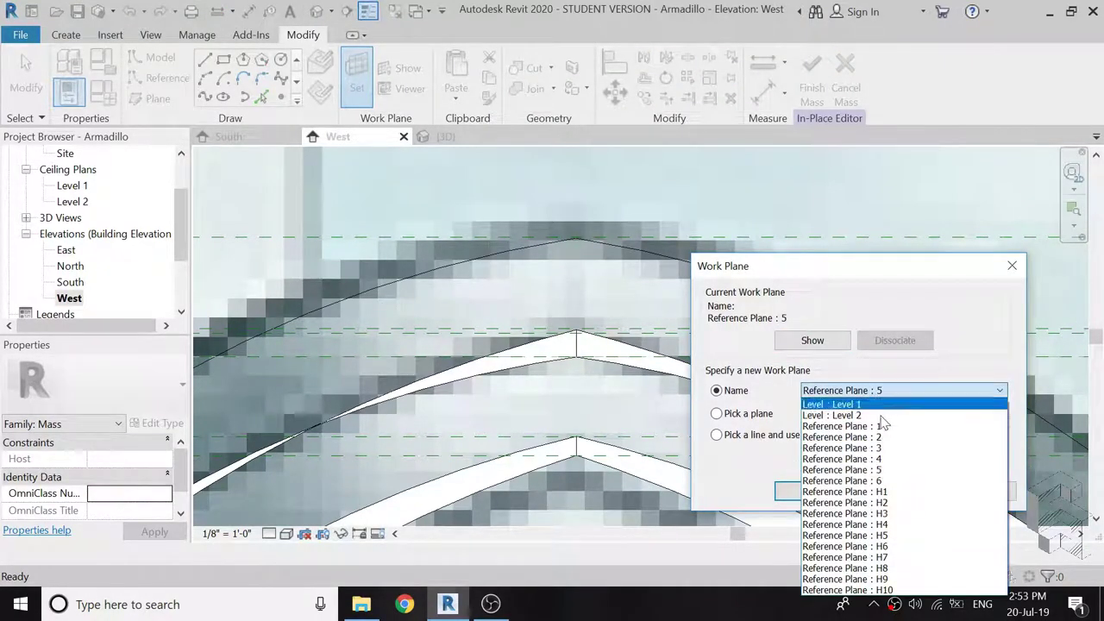
pyautogui.click(894, 480)
pyautogui.click(818, 492)
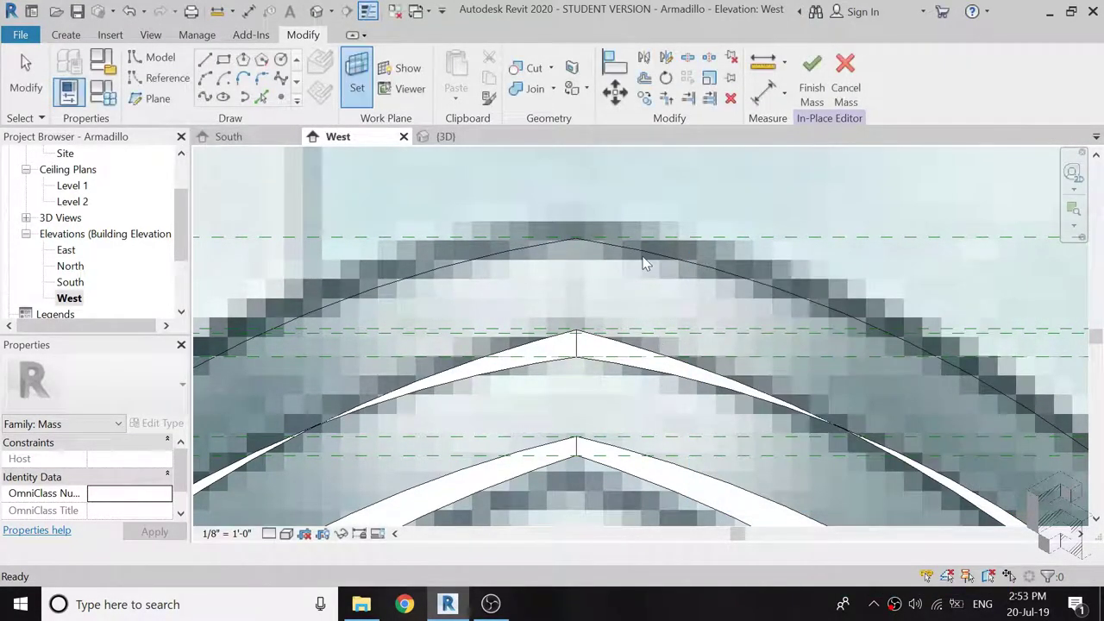
pyautogui.scroll(-2, 635, 227)
pyautogui.scroll(-2, 635, 230)
pyautogui.scroll(1, 629, 240)
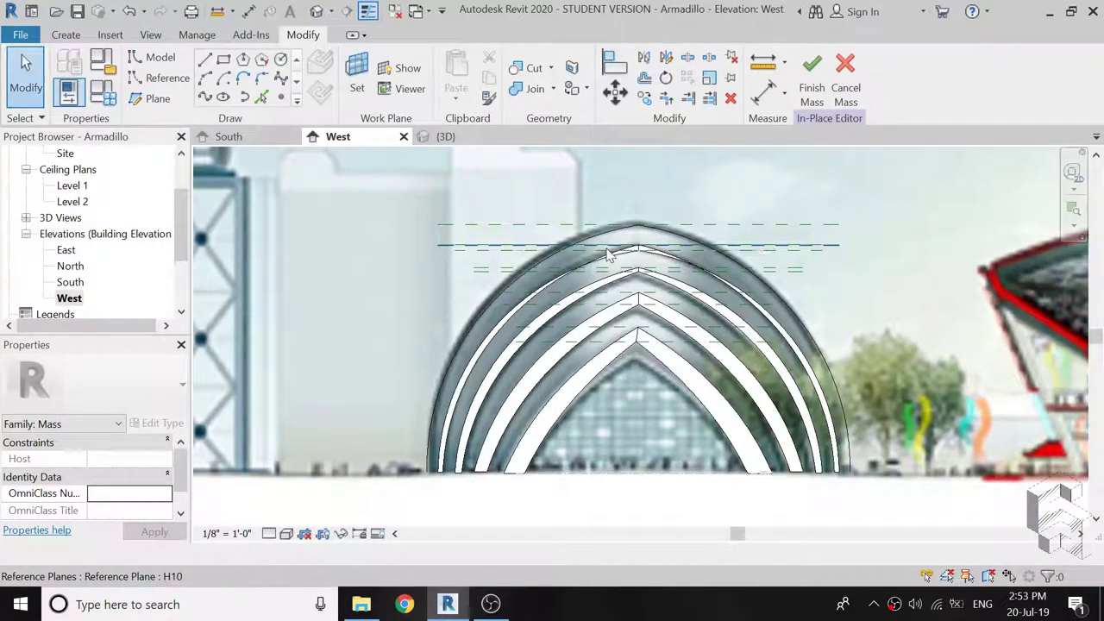
pyautogui.scroll(1, 535, 249)
# Draw an arc from the inner arch's left base to its apex, then select it.
pyautogui.click(205, 78)
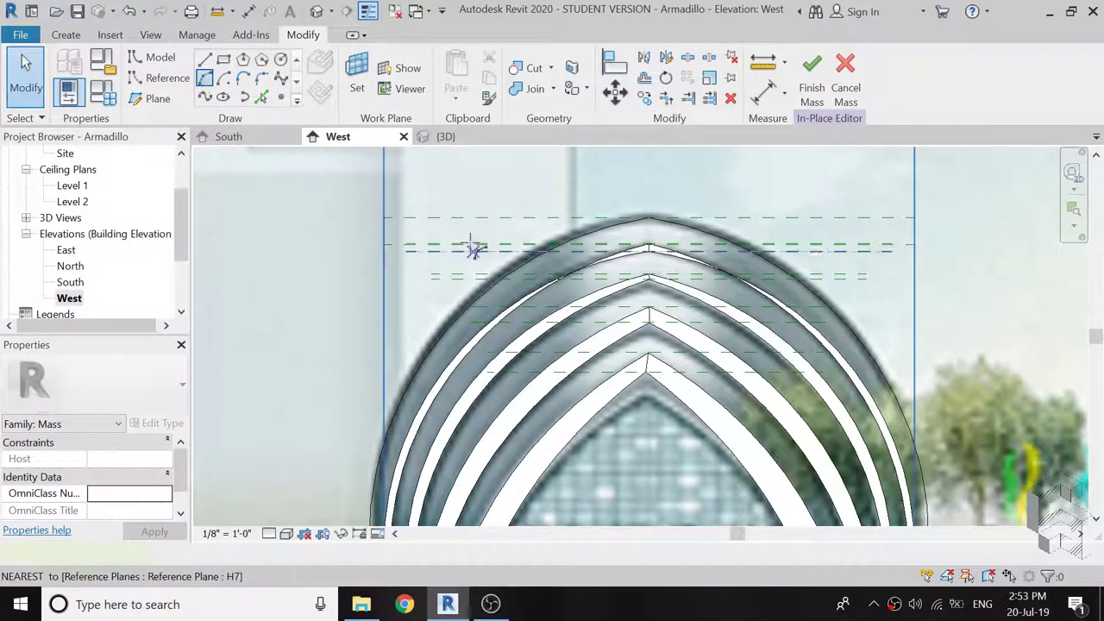
pyautogui.scroll(1, 402, 433)
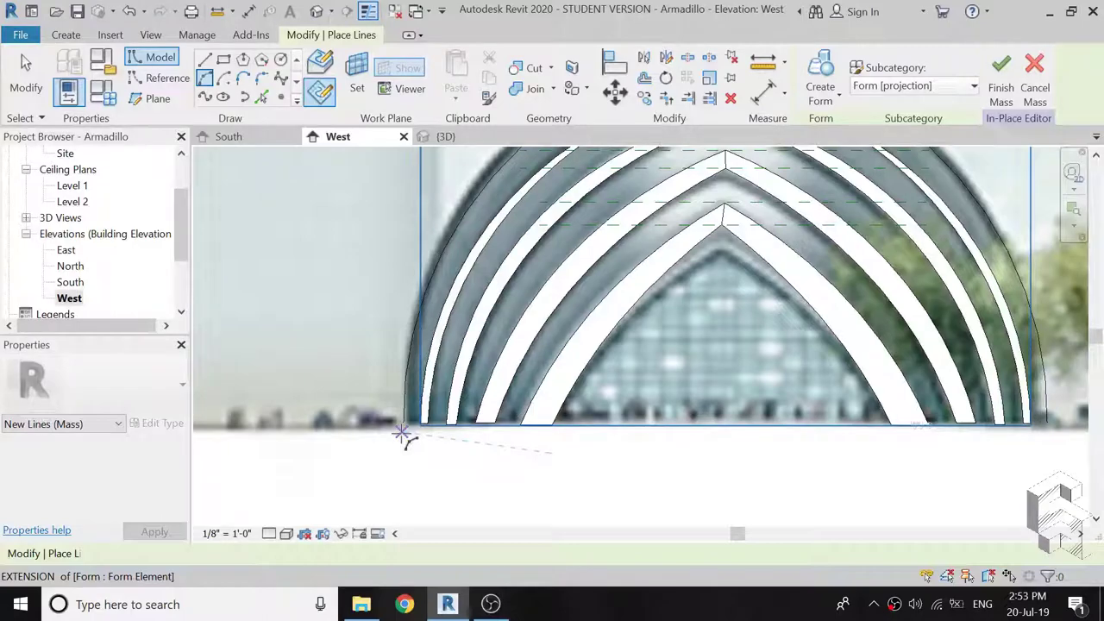
pyautogui.scroll(1, 402, 433)
pyautogui.scroll(1, 400, 432)
pyautogui.scroll(1, 399, 431)
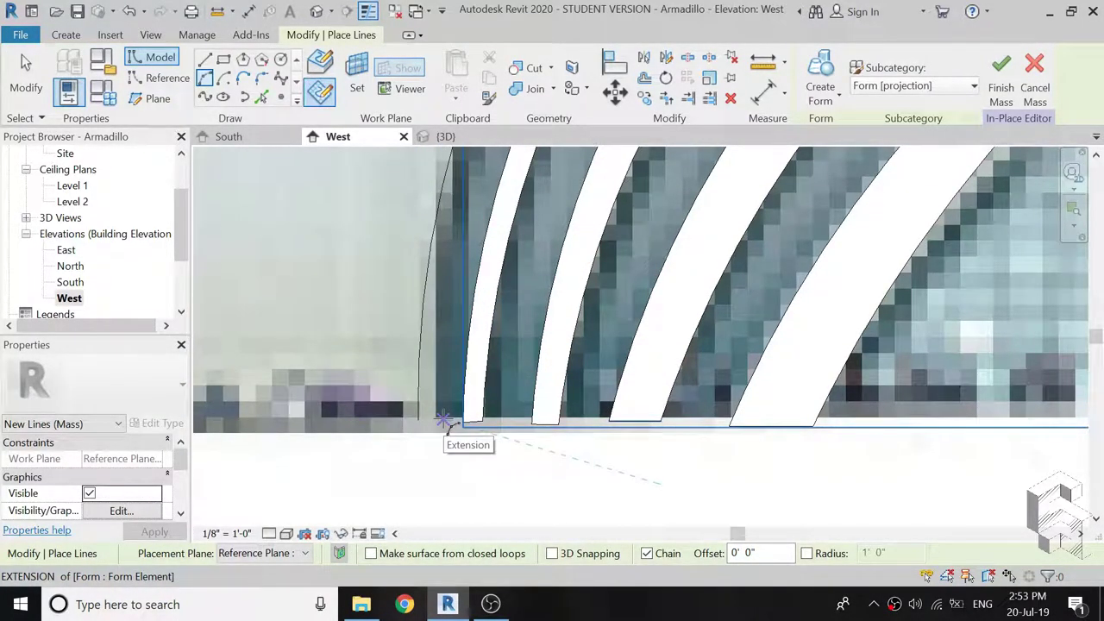
pyautogui.click(442, 420)
pyautogui.scroll(-4, 399, 503)
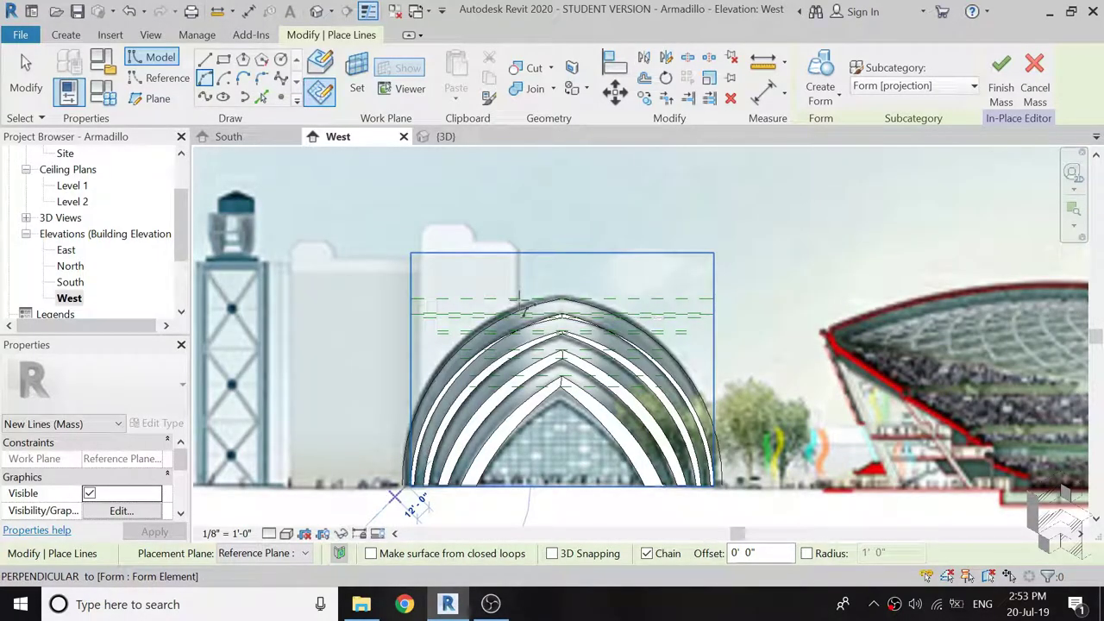
pyautogui.scroll(2, 524, 310)
pyautogui.scroll(2, 543, 345)
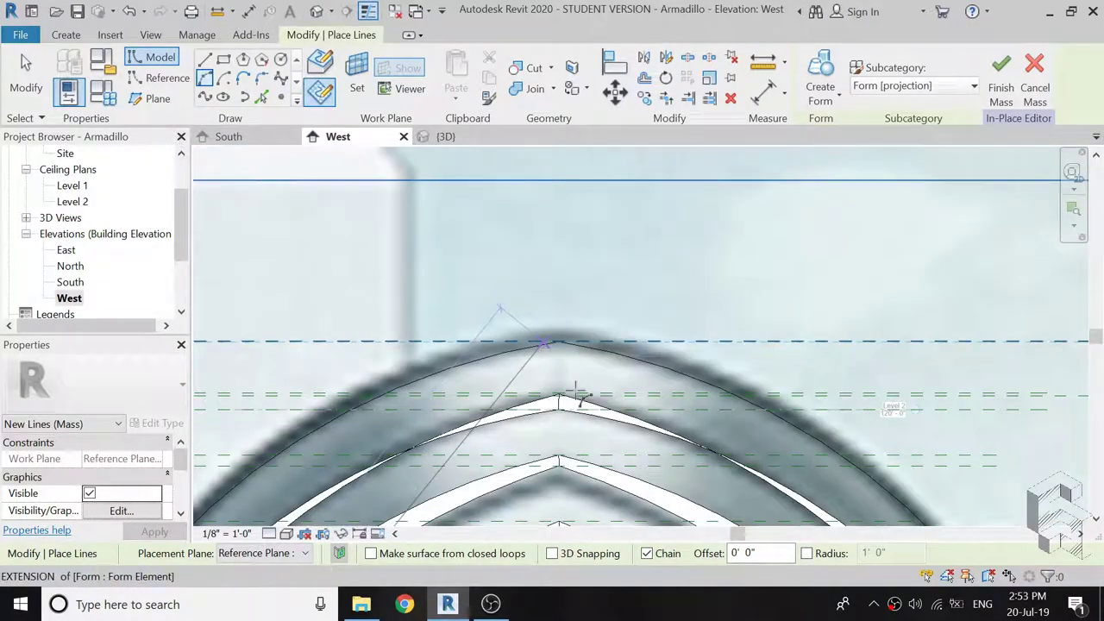
pyautogui.scroll(2, 548, 398)
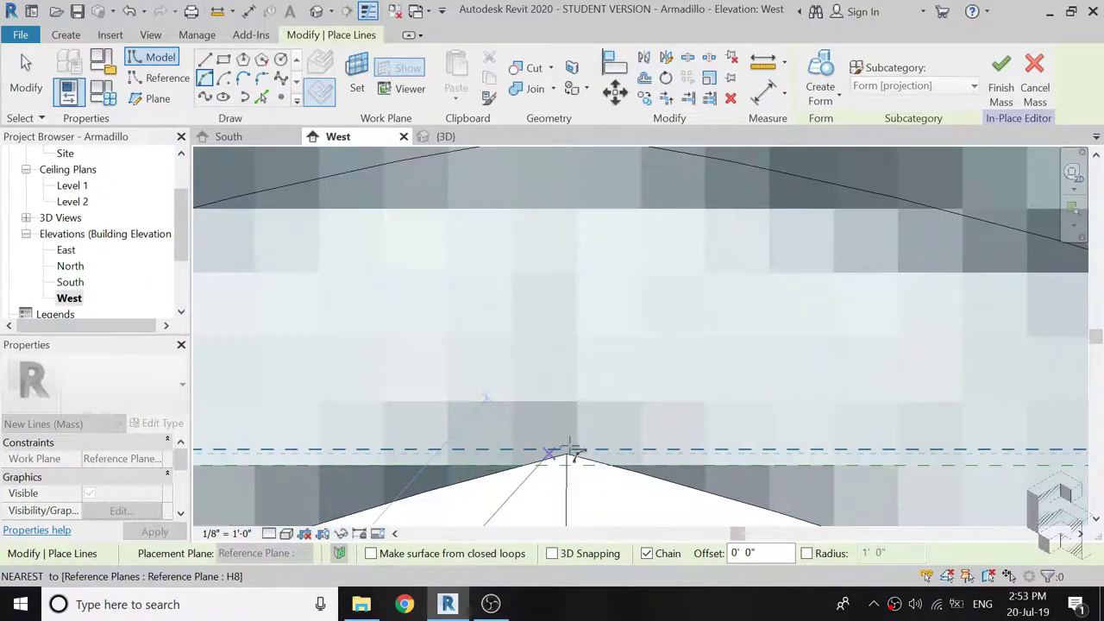
pyautogui.click(570, 450)
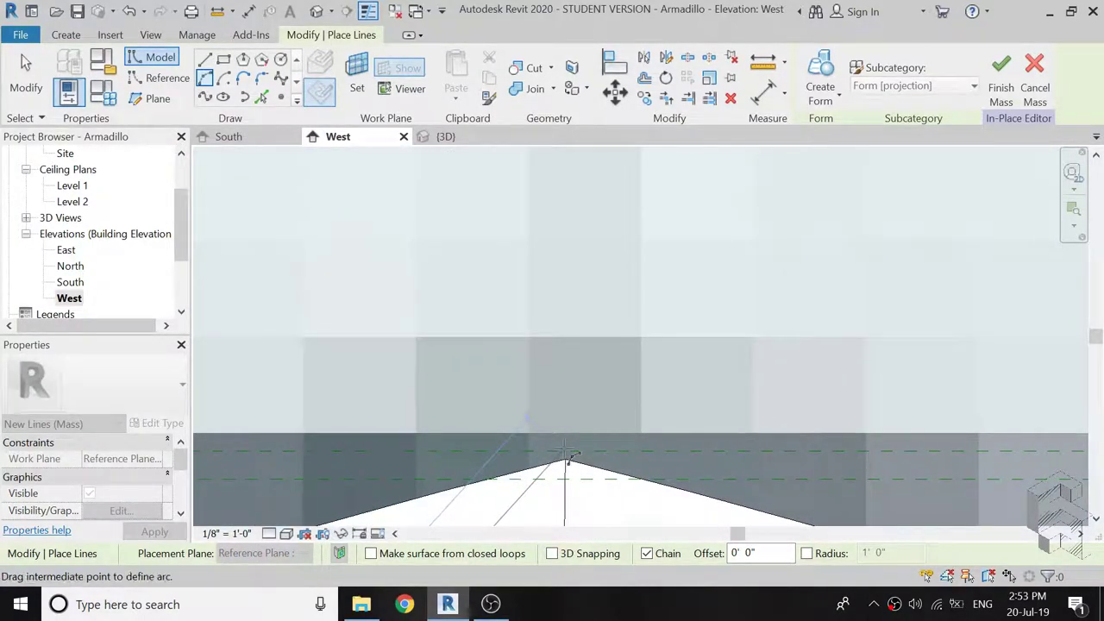
pyautogui.scroll(1, 635, 303)
pyautogui.scroll(2, 629, 301)
pyautogui.scroll(2, 624, 298)
pyautogui.scroll(2, 615, 291)
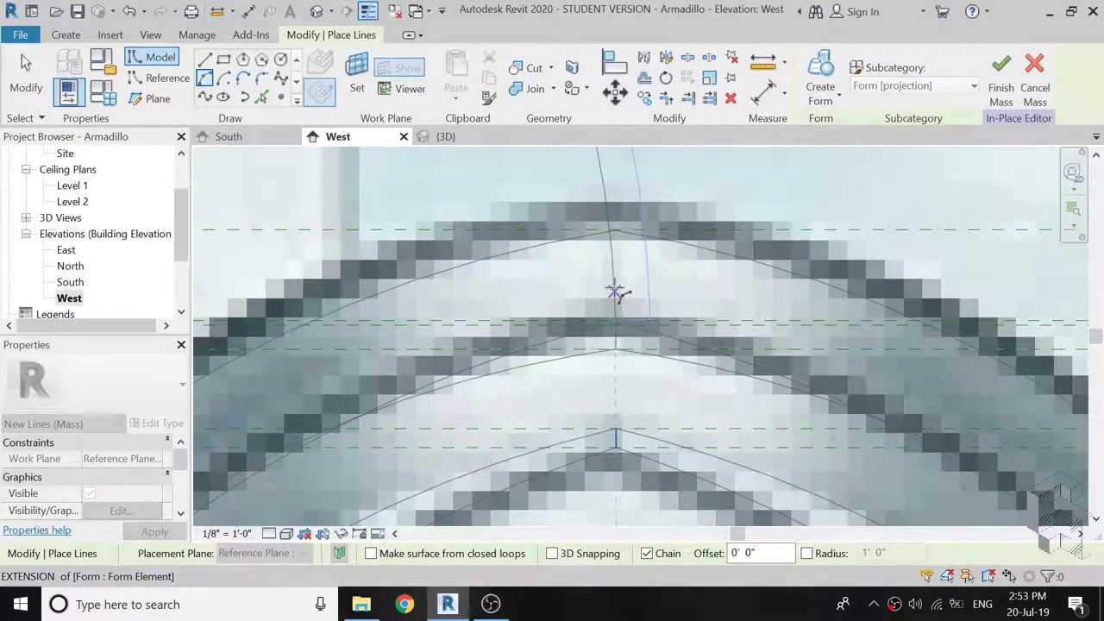
pyautogui.scroll(-2, 615, 292)
pyautogui.scroll(-1, 604, 278)
pyautogui.scroll(-1, 604, 284)
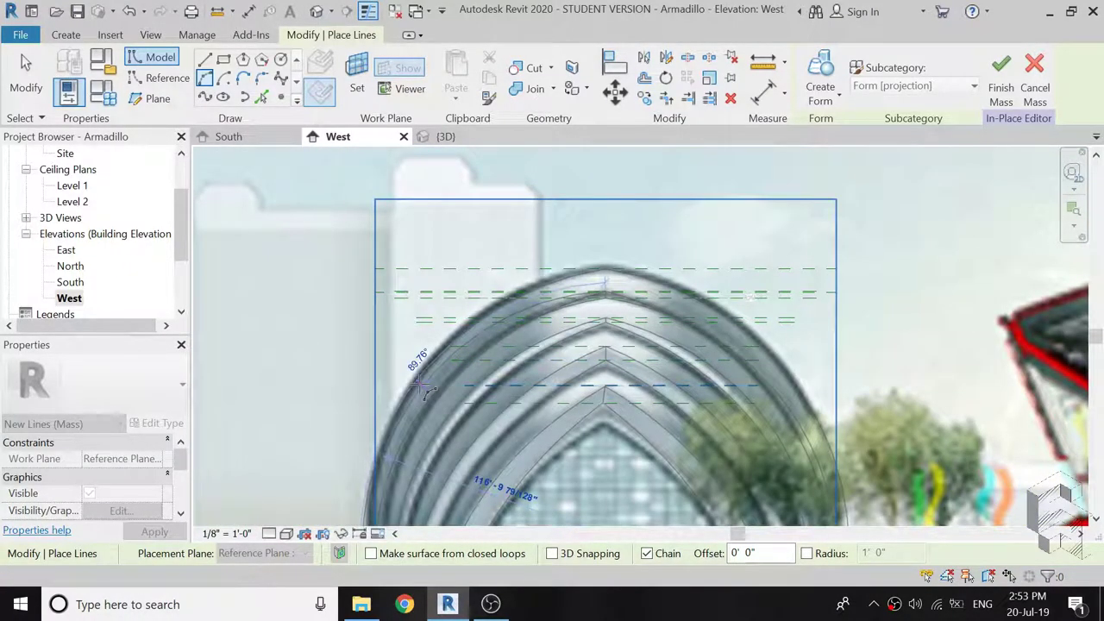
pyautogui.scroll(2, 421, 387)
pyautogui.scroll(2, 418, 390)
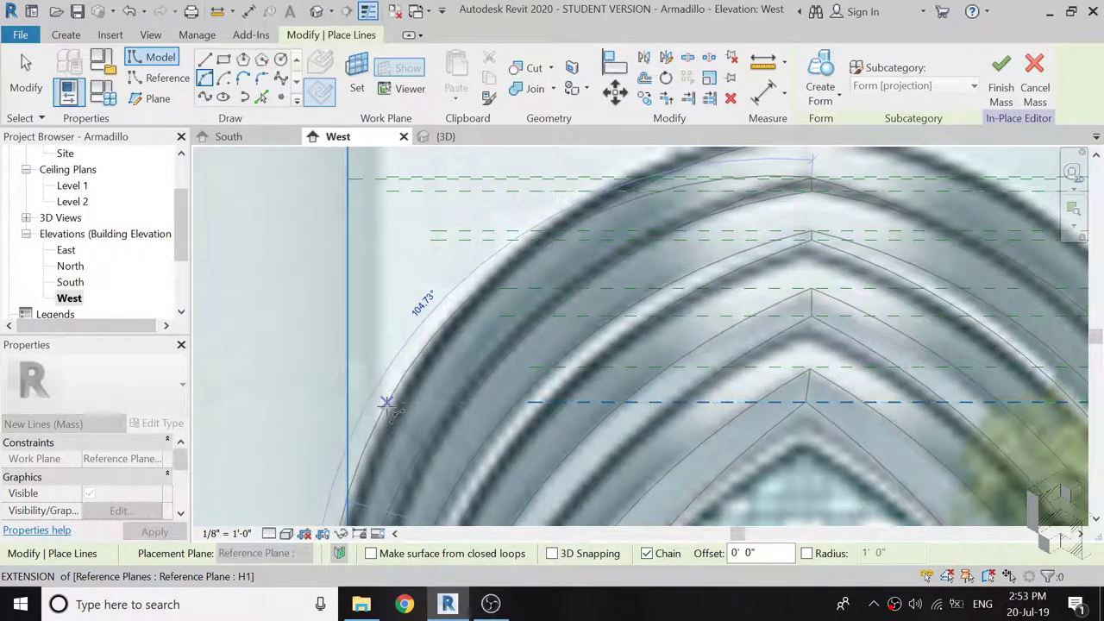
pyautogui.click(388, 403)
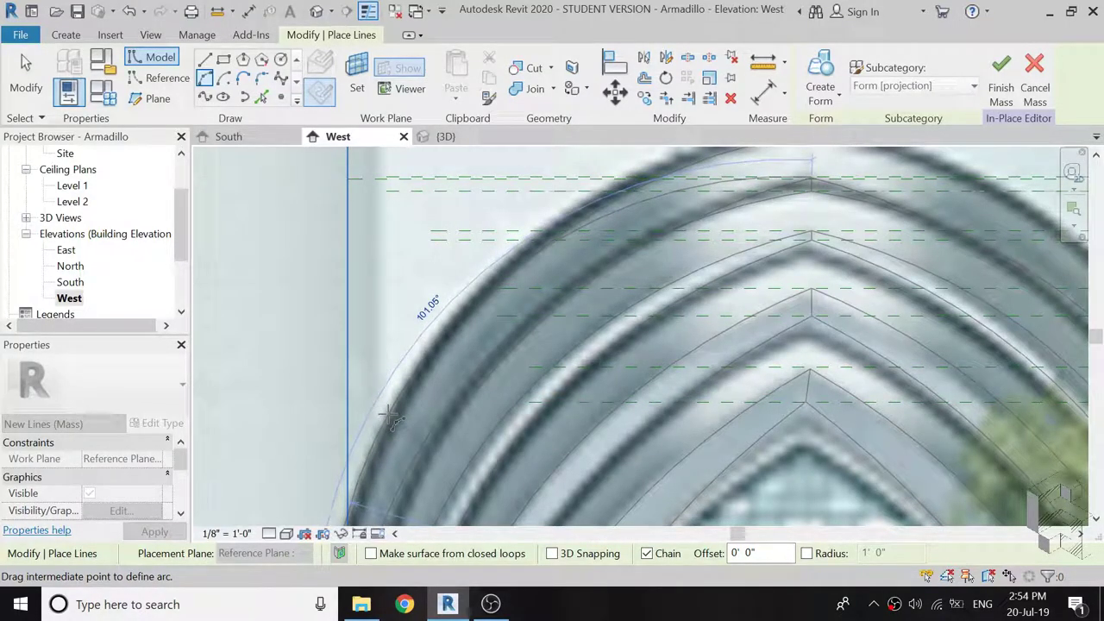
pyautogui.click(389, 416)
pyautogui.press('Escape')
pyautogui.press('Escape')
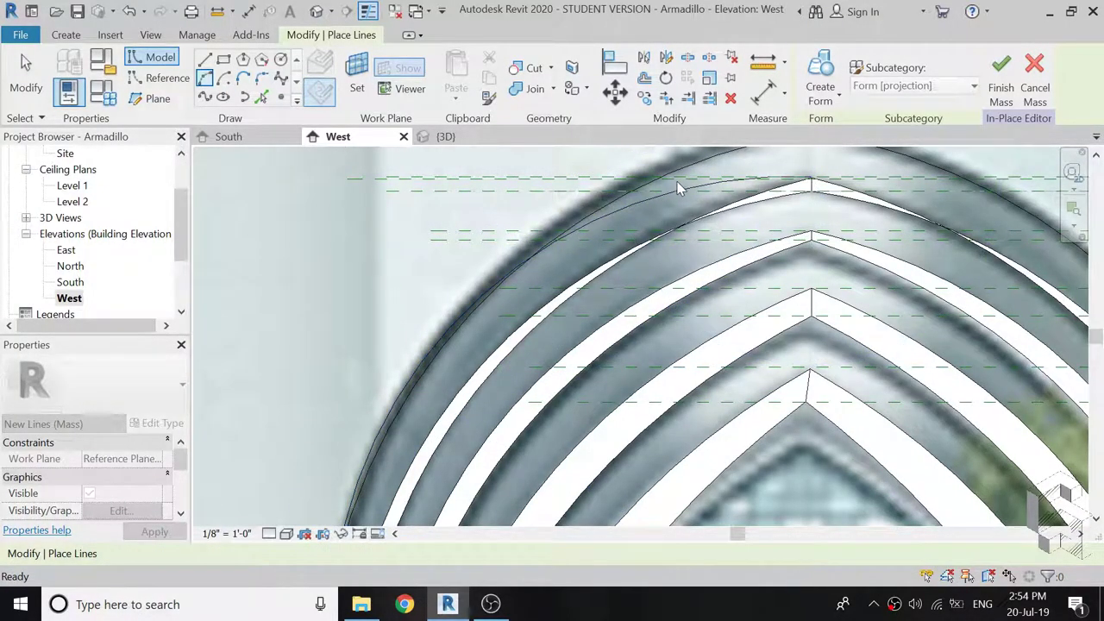
pyautogui.click(679, 189)
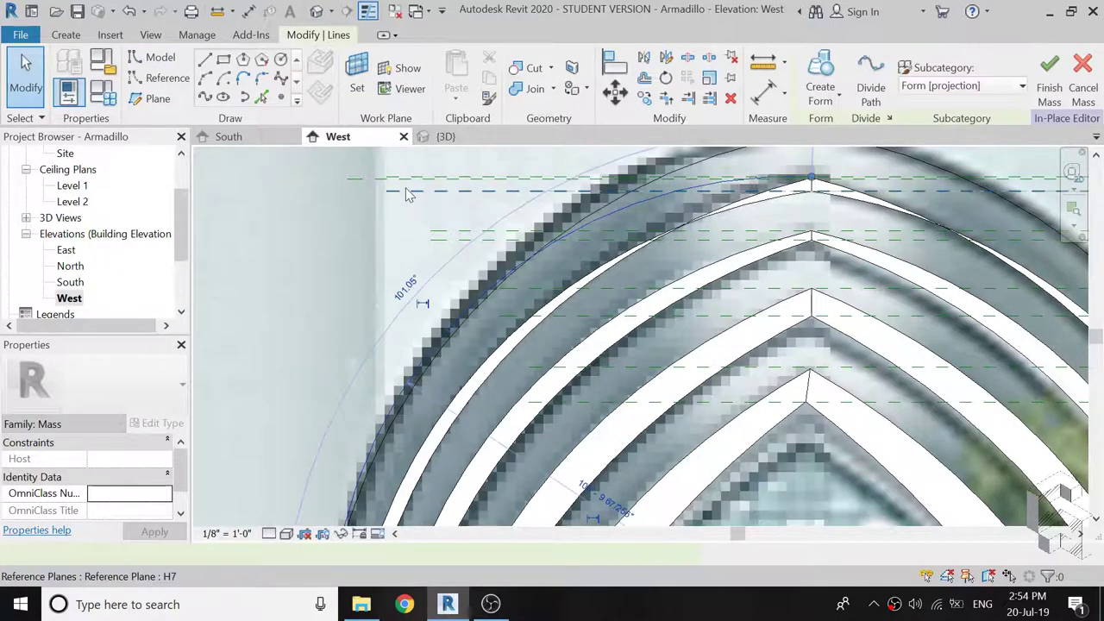
# Mirror a copy of the new arc across a vertical axis from the apex.
pyautogui.click(666, 56)
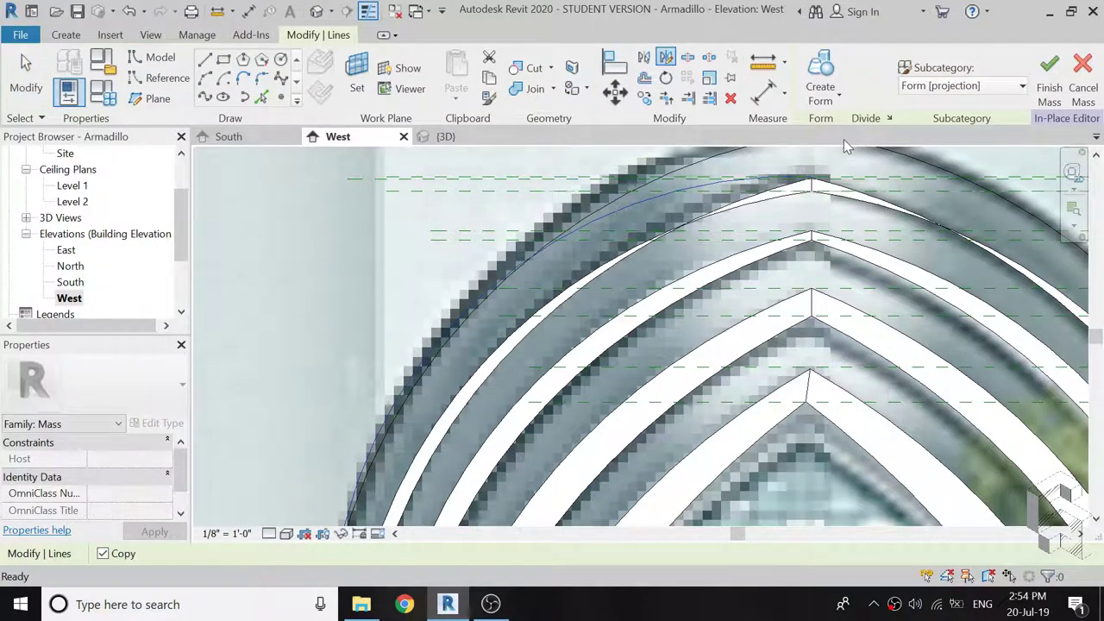
pyautogui.scroll(2, 825, 172)
pyautogui.scroll(2, 820, 178)
pyautogui.scroll(3, 787, 209)
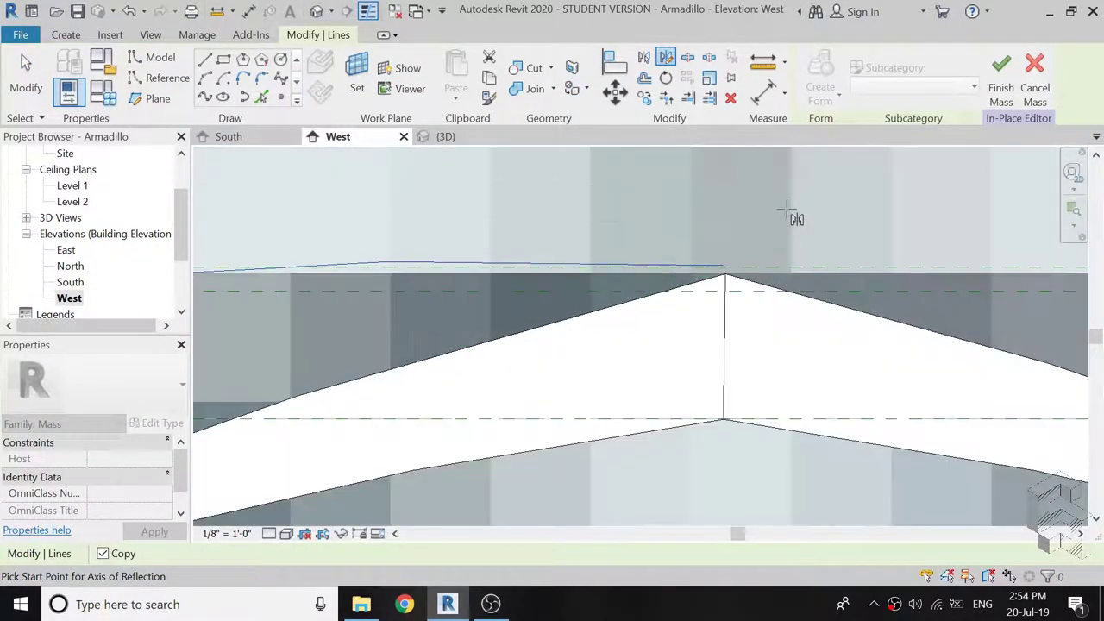
pyautogui.scroll(1, 786, 210)
pyautogui.click(706, 286)
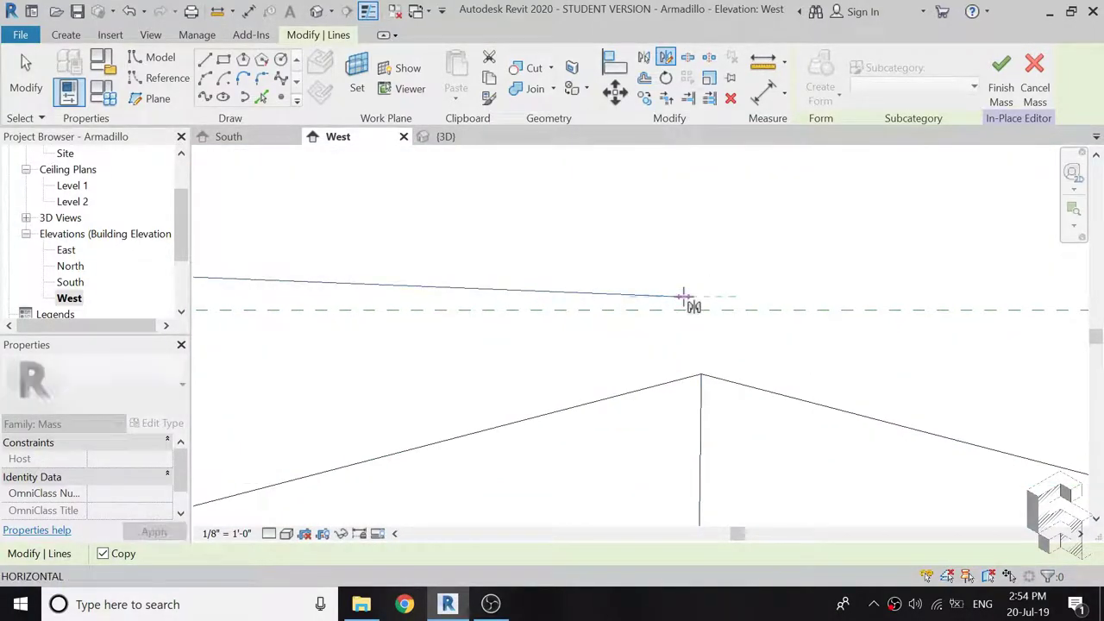
pyautogui.click(682, 296)
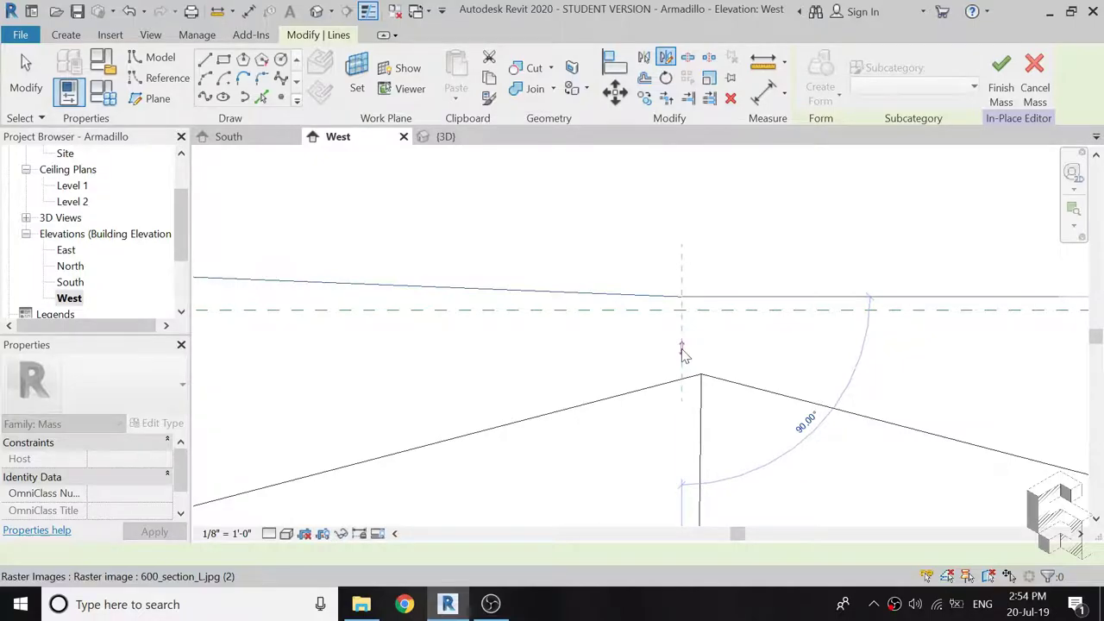
pyautogui.click(682, 350)
pyautogui.click(681, 350)
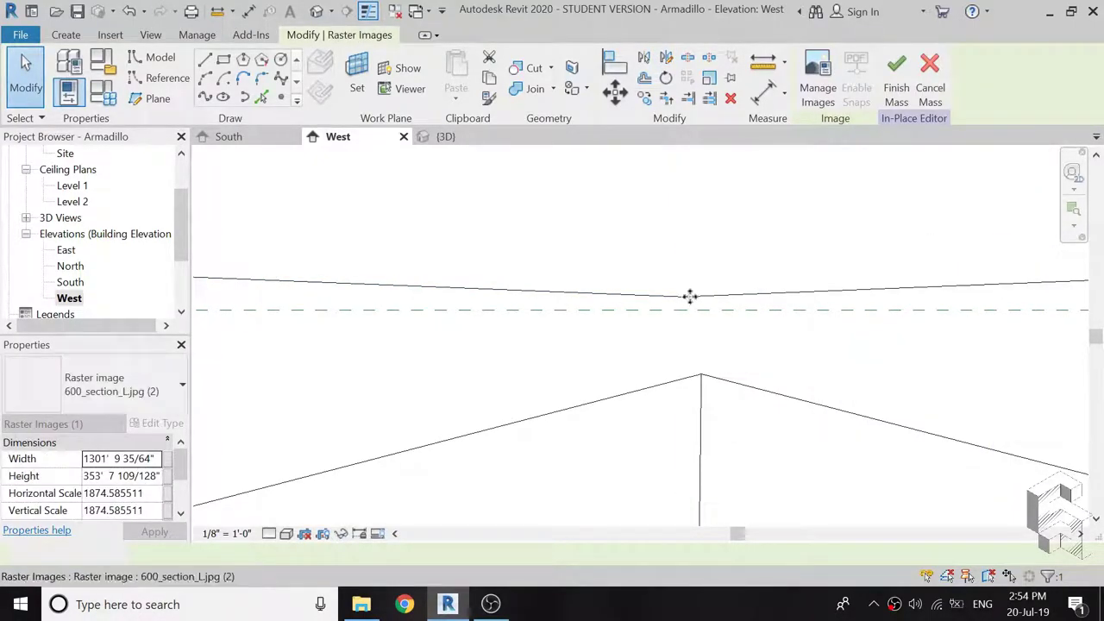
pyautogui.press('Escape')
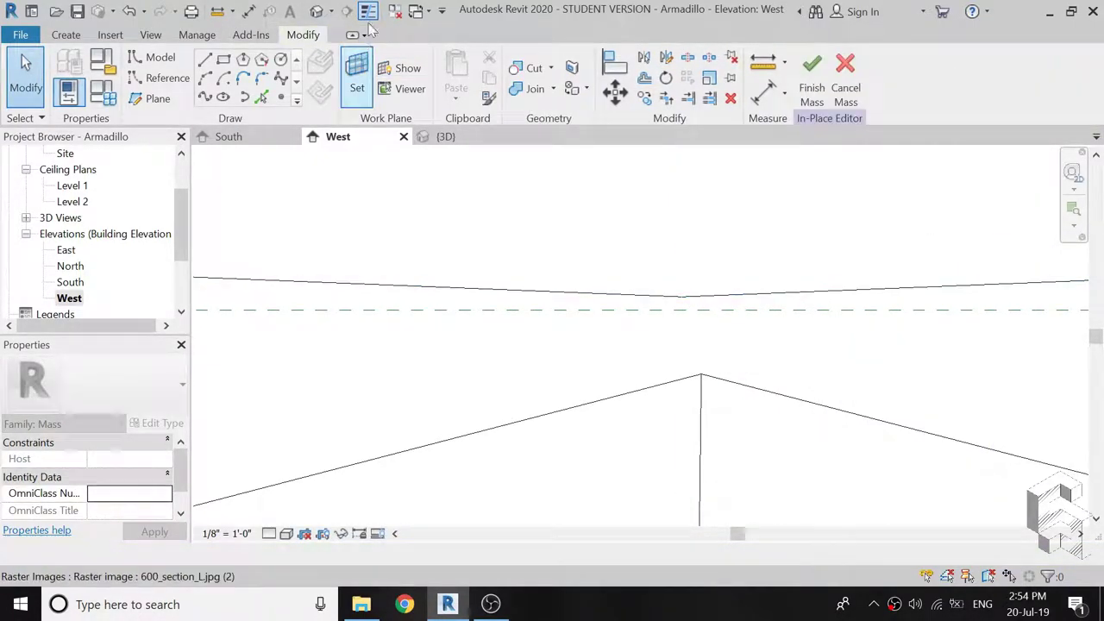
# In the {3D} view, create a solid form from both mirrored arcs and orbit to check.
pyautogui.click(317, 11)
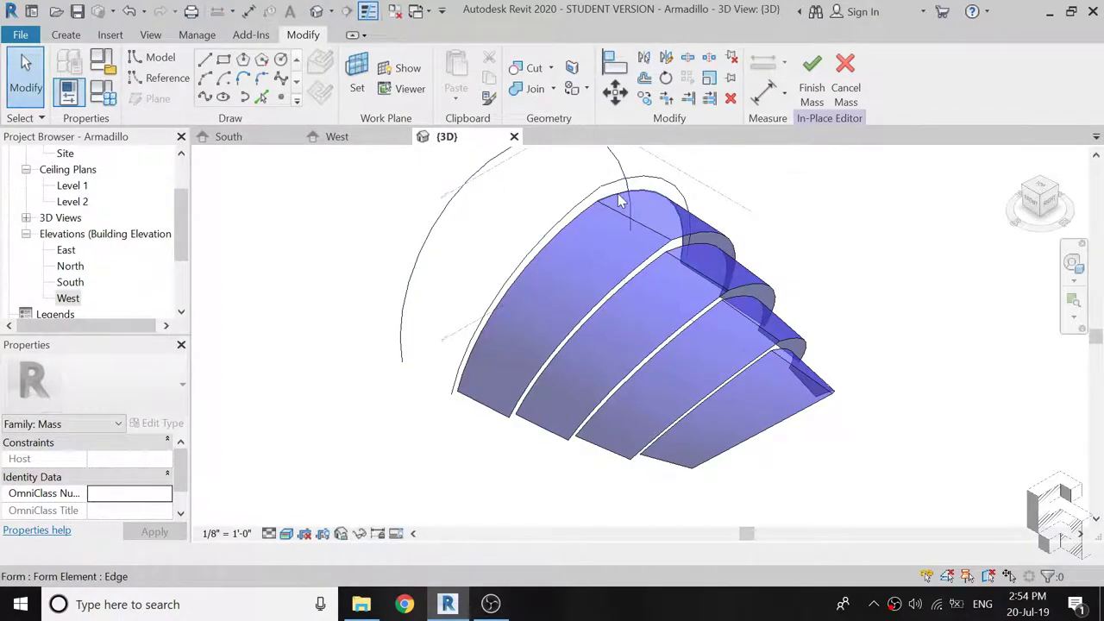
pyautogui.click(688, 411)
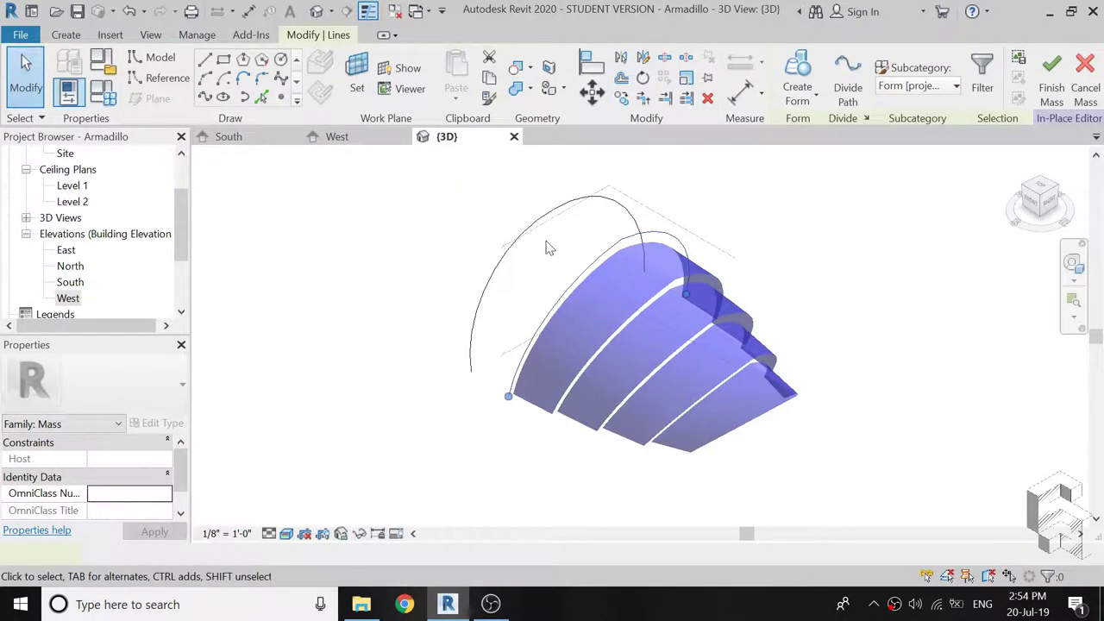
pyautogui.keyDown('ctrl'); pyautogui.click(543, 212); pyautogui.keyUp('ctrl')
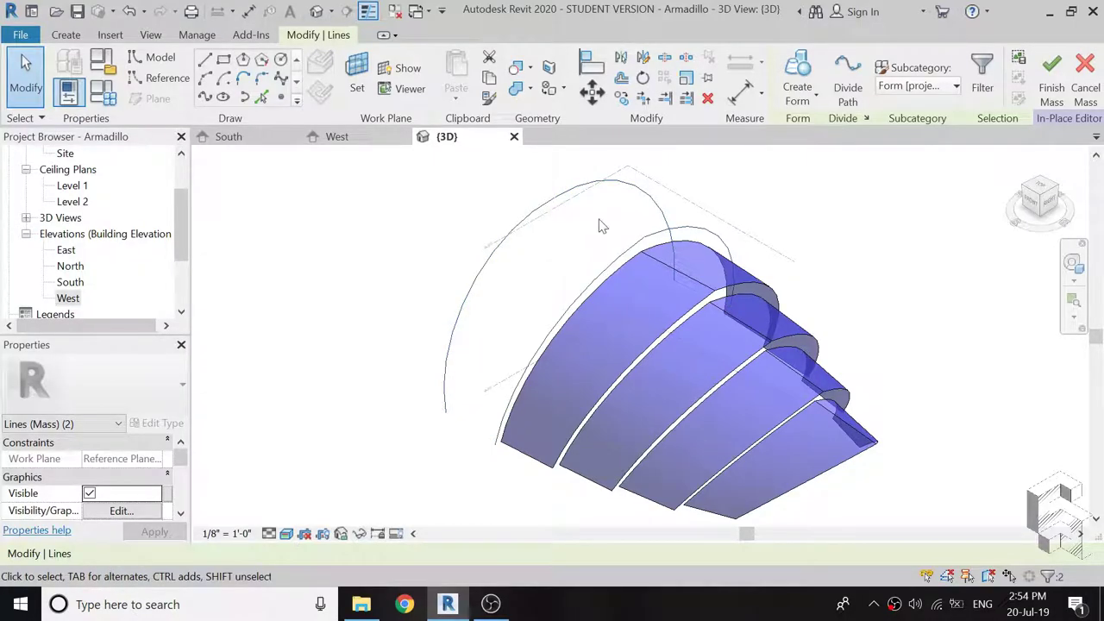
pyautogui.click(797, 69)
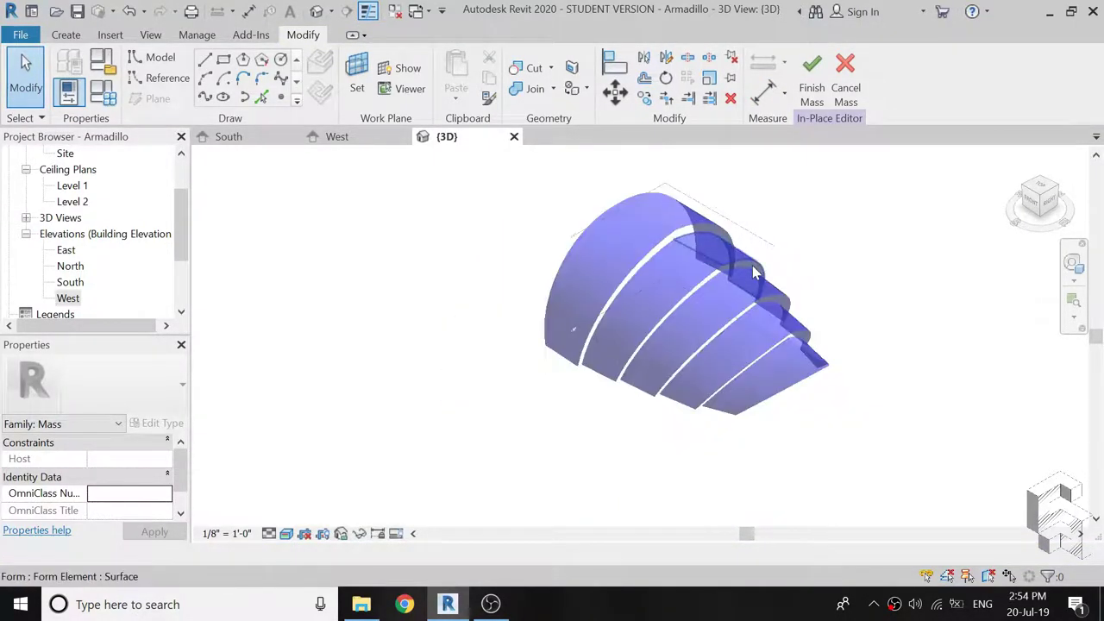
pyautogui.moveTo(746, 211)
pyautogui.keyDown('shift'); pyautogui.mouseDown(button='middle')
pyautogui.moveTo(595, 264)
pyautogui.moveTo(589, 337)
pyautogui.mouseUp(button='middle'); pyautogui.keyUp('shift')
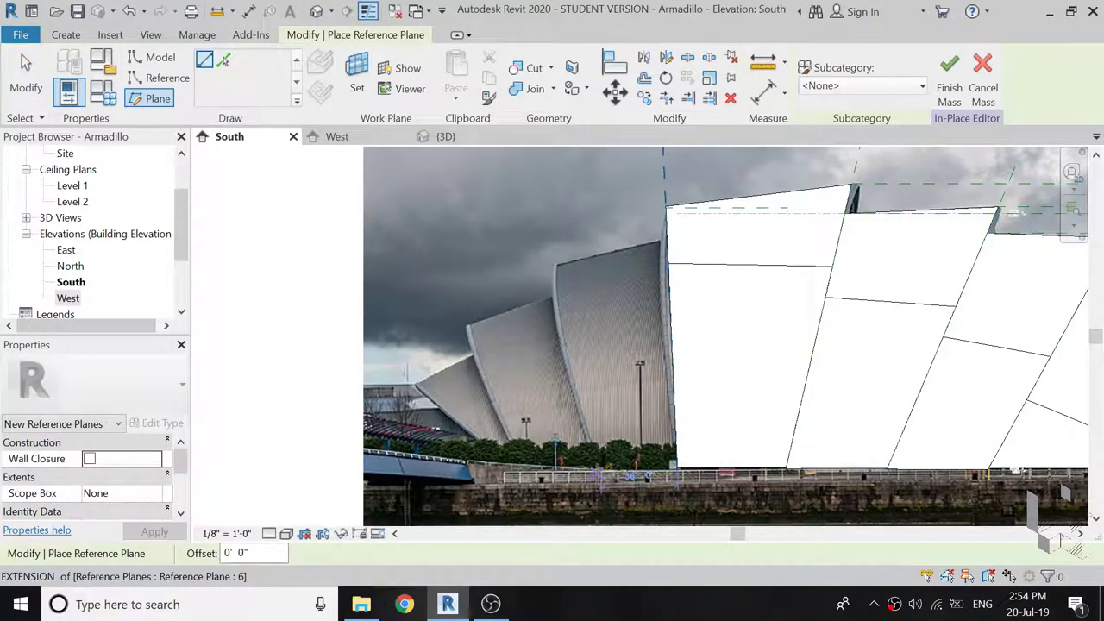
# Draw an angled reference plane along the building fin's edge.
pyautogui.click(603, 474)
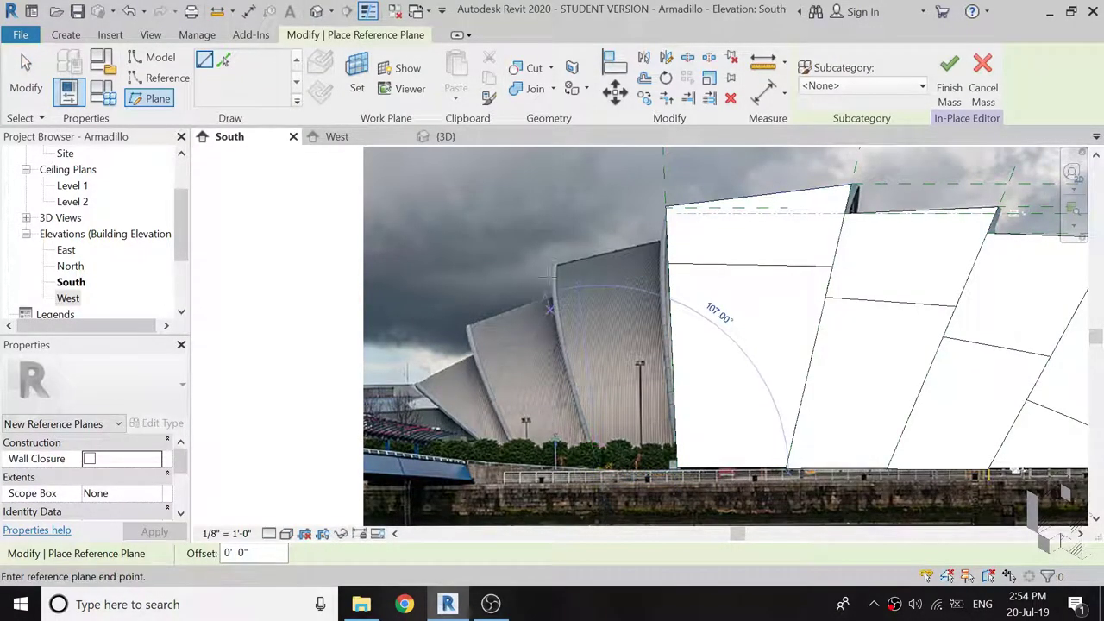
pyautogui.click(528, 185)
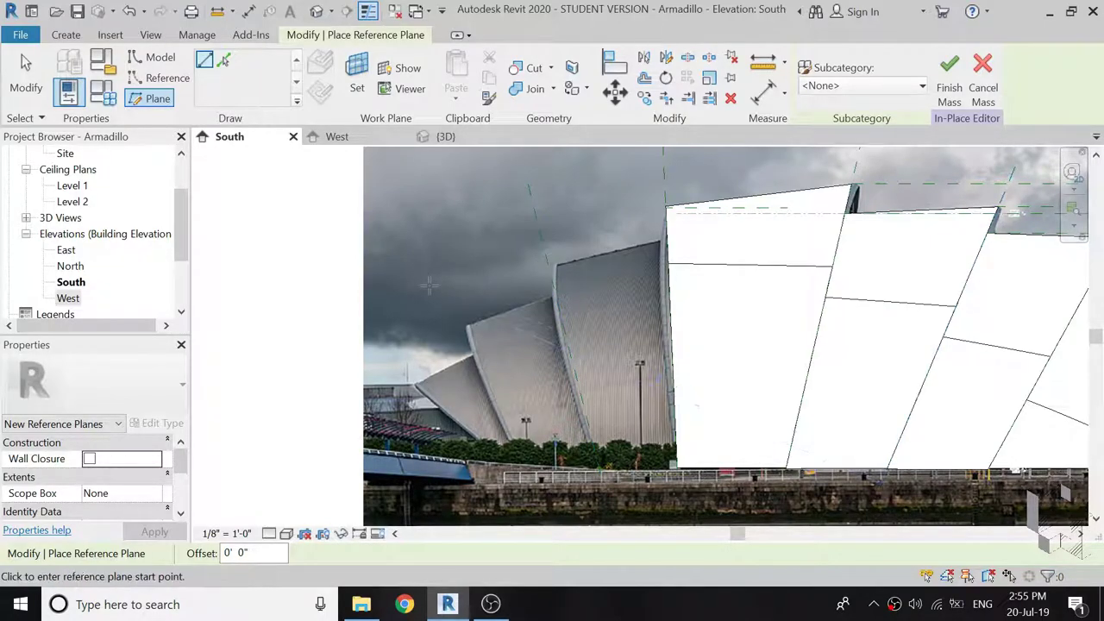
pyautogui.scroll(-1, 434, 286)
pyautogui.scroll(-1, 434, 286)
pyautogui.scroll(-1, 434, 286)
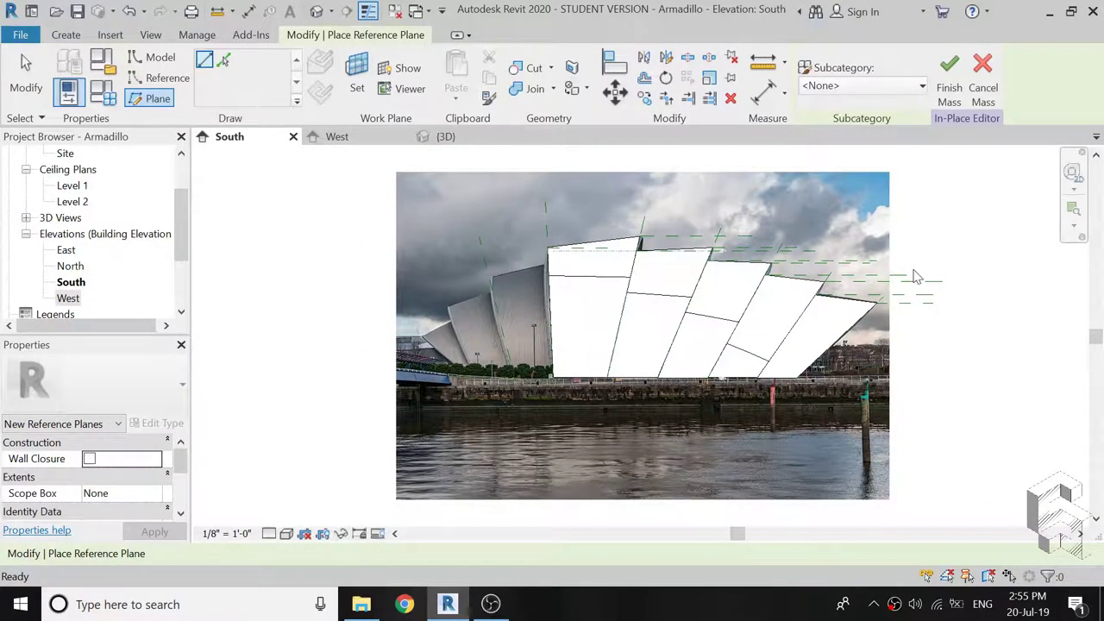
pyautogui.scroll(2, 910, 274)
pyautogui.press('Escape')
# Delete the old horizontal reference planes, including H6, H7, H9 and H10.
pyautogui.moveTo(978, 270); pyautogui.dragTo(911, 363)
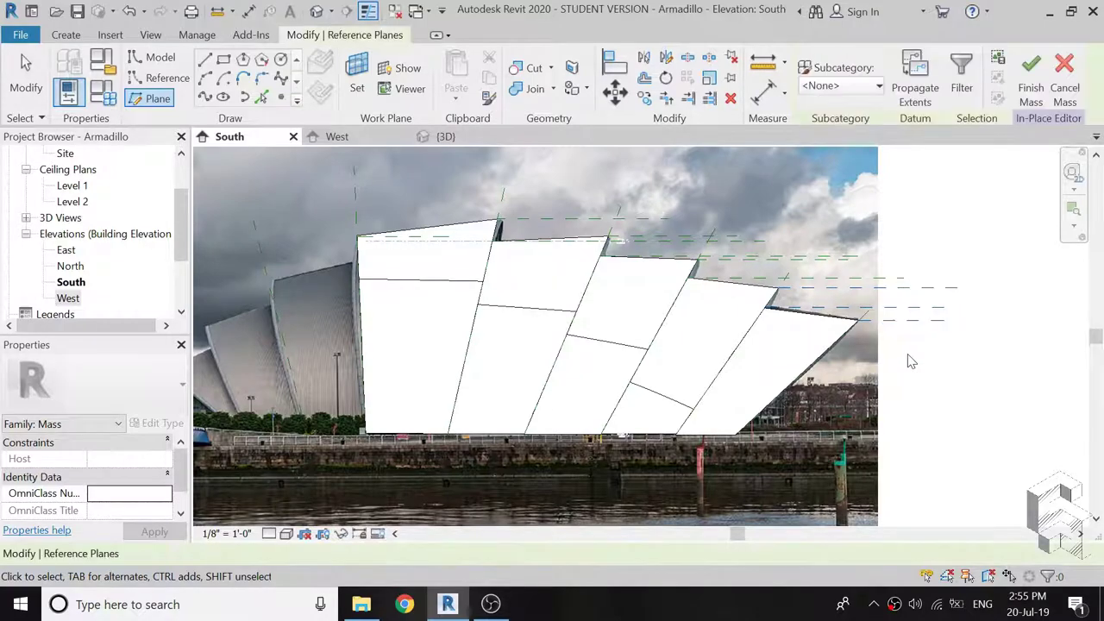
pyautogui.press('Delete')
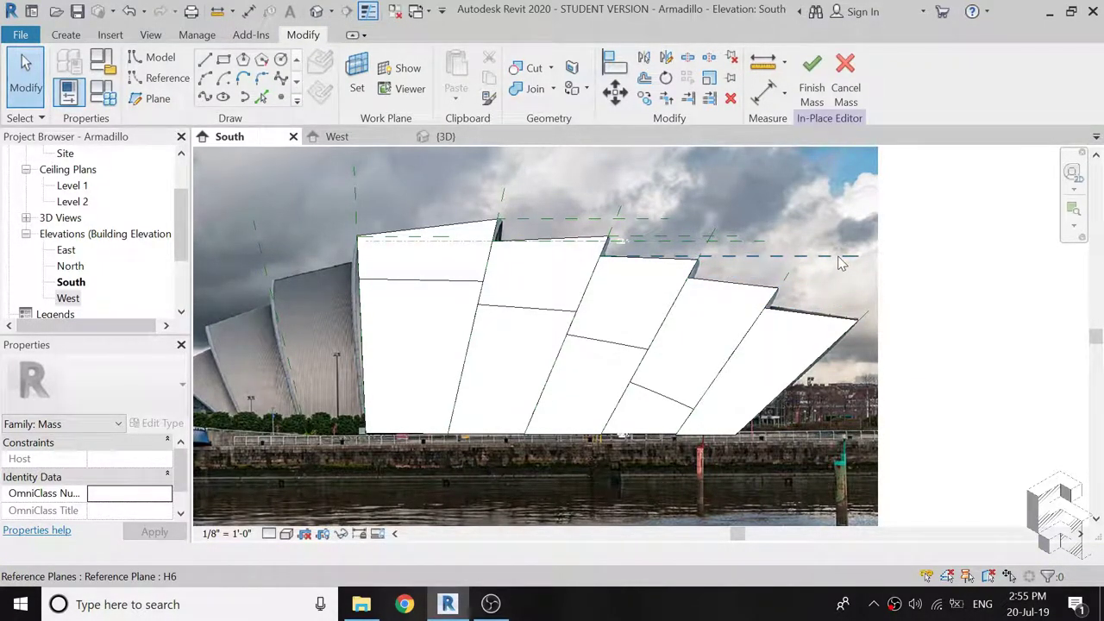
pyautogui.click(841, 261)
pyautogui.press('Delete')
pyautogui.click(740, 244)
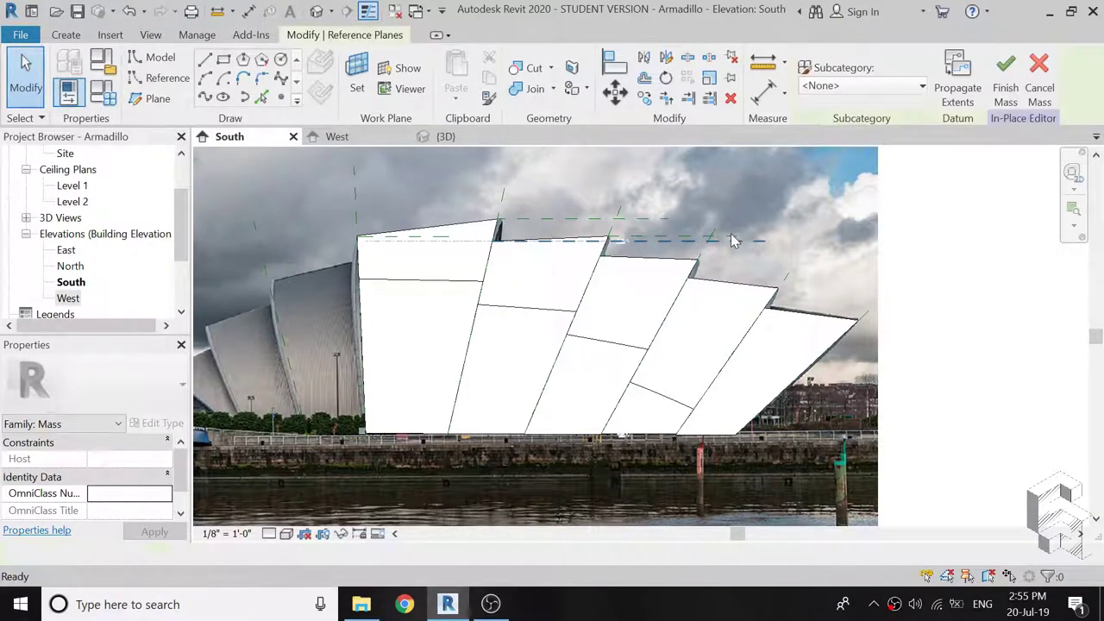
pyautogui.press('Delete')
pyautogui.click(664, 229)
pyautogui.press('Delete')
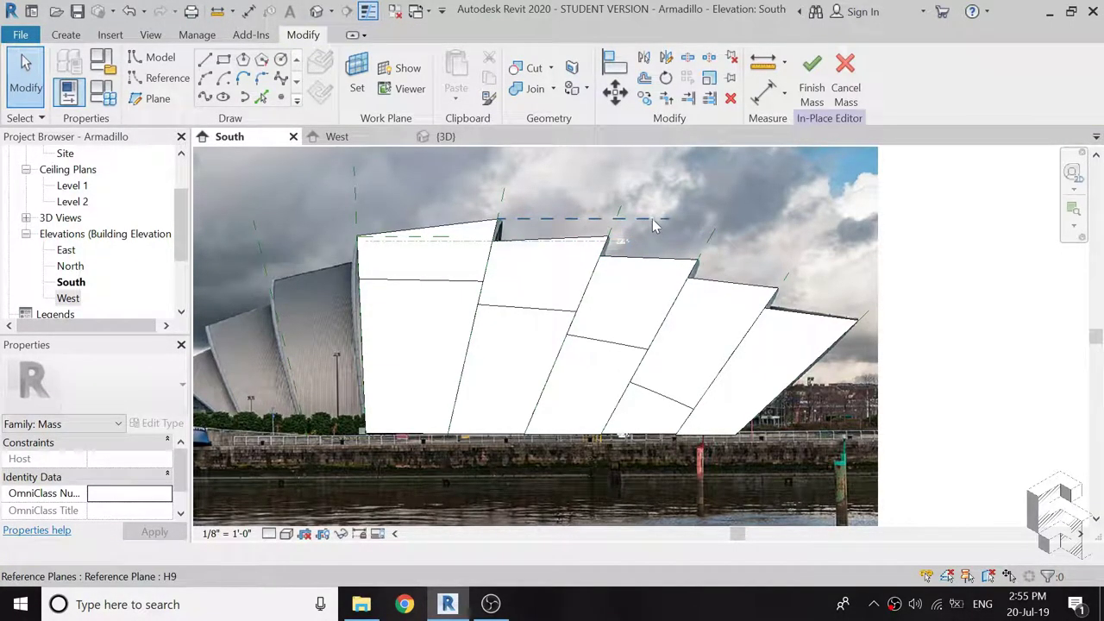
pyautogui.click(466, 266)
pyautogui.press('Delete')
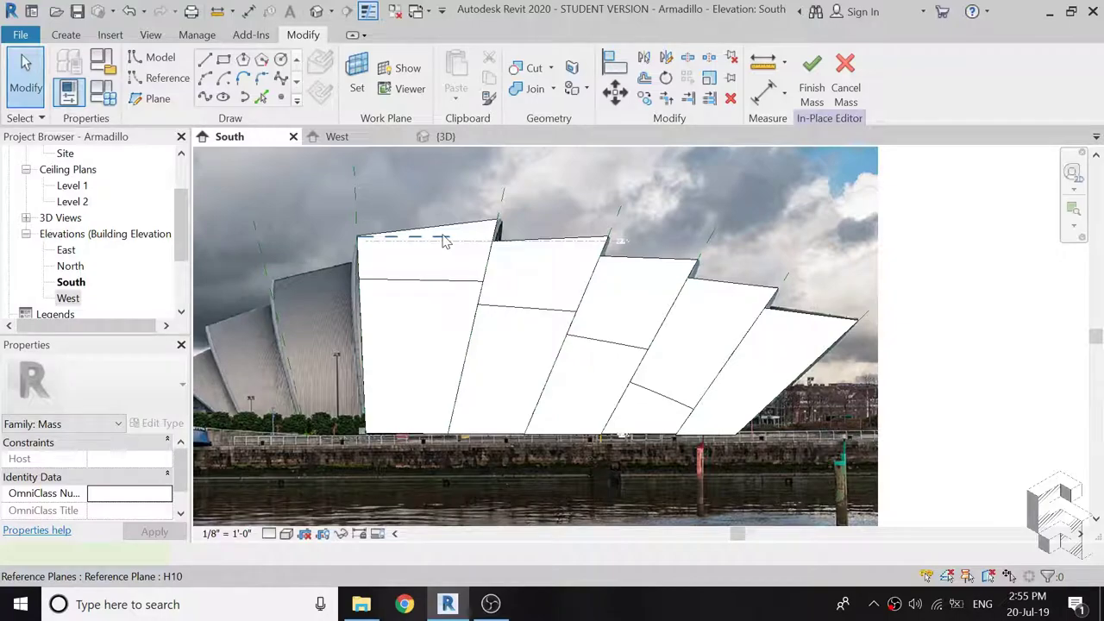
pyautogui.click(444, 242)
pyautogui.press('Delete')
pyautogui.scroll(-1, 774, 244)
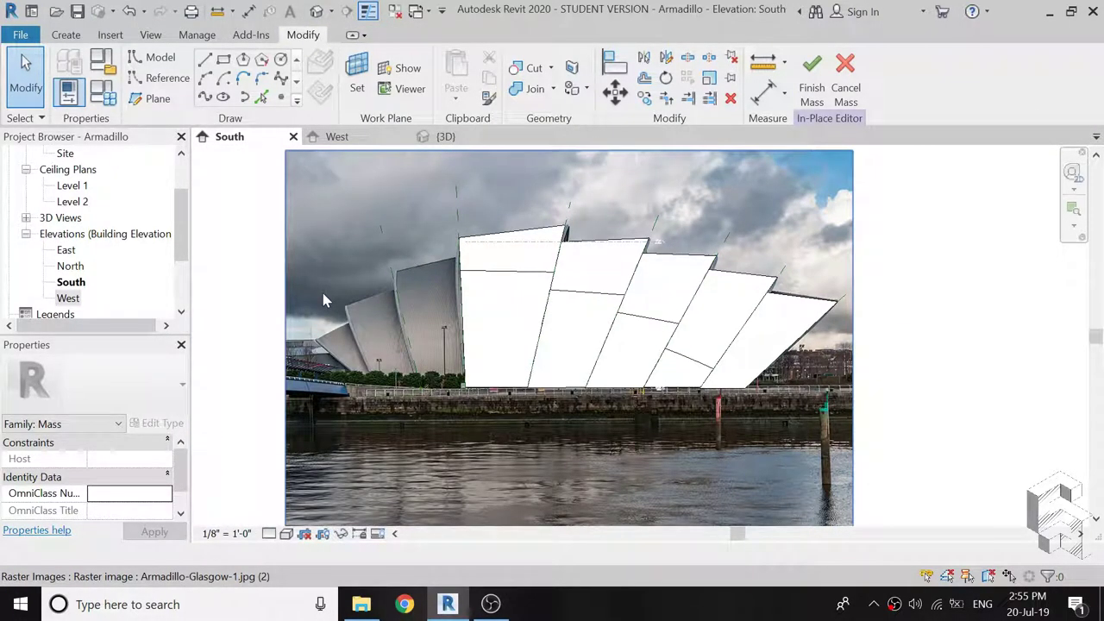
# Draw a horizontal reference plane at the fin's top.
pyautogui.scroll(2, 324, 299)
pyautogui.scroll(1, 346, 274)
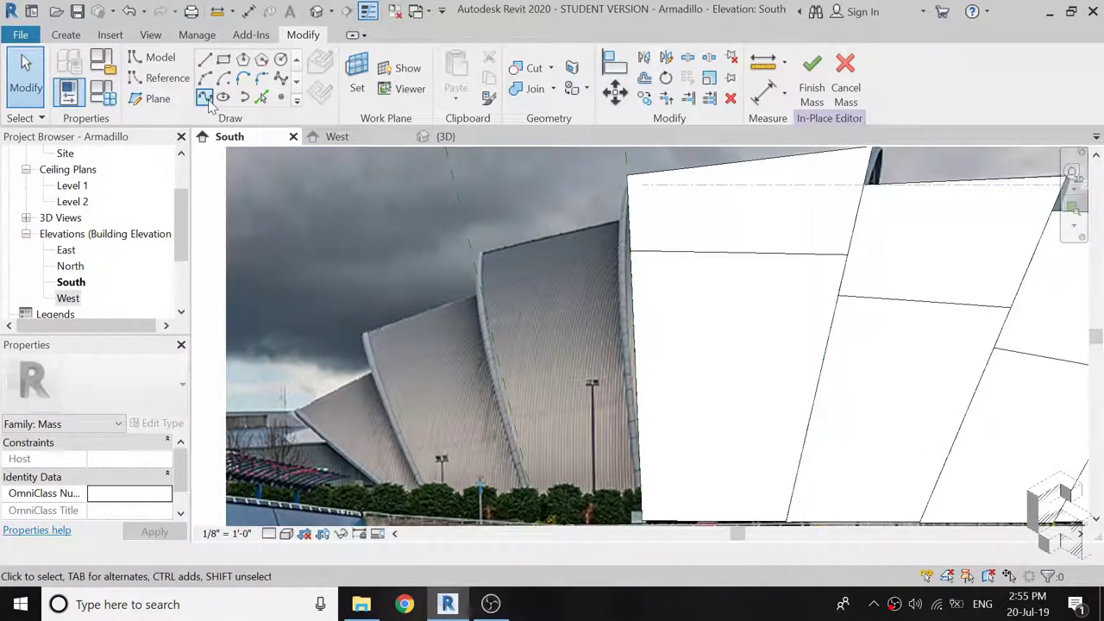
pyautogui.click(164, 104)
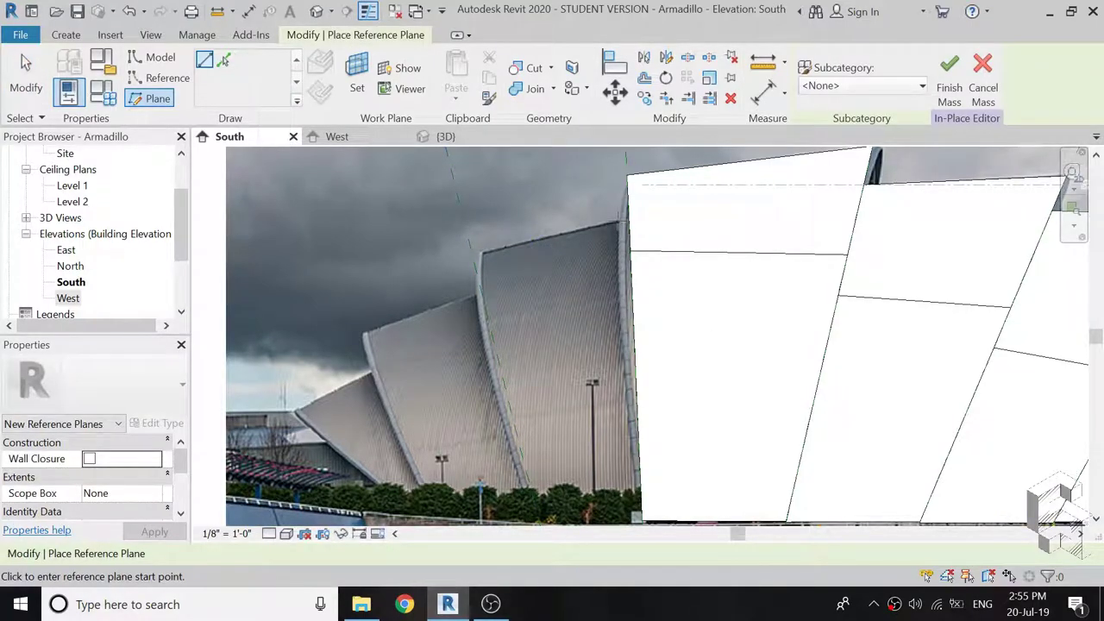
pyautogui.click(630, 221)
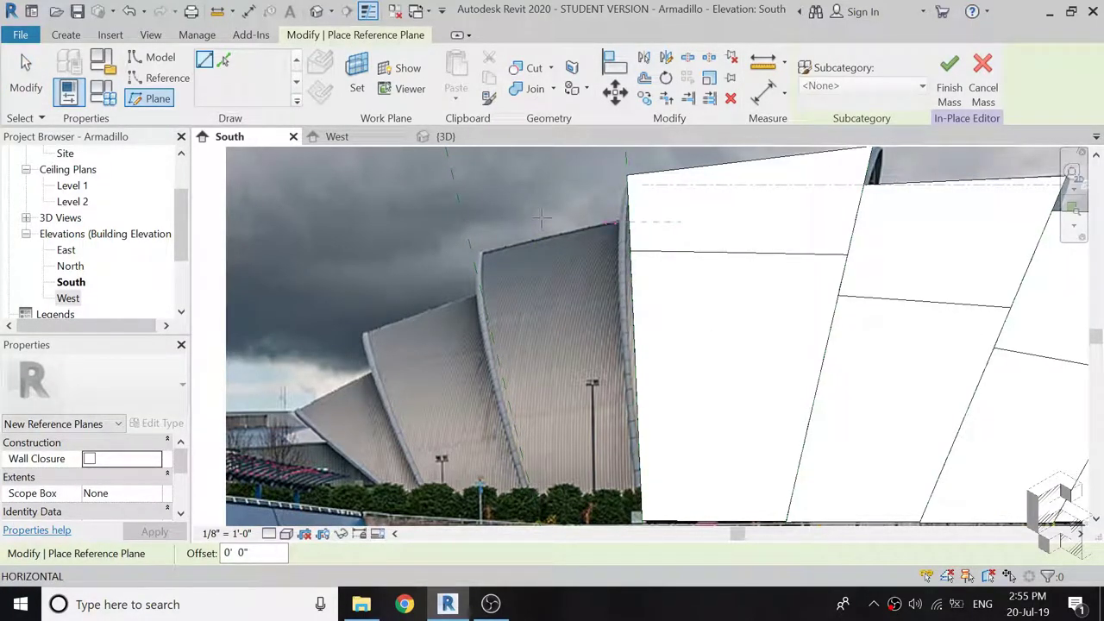
pyautogui.click(337, 223)
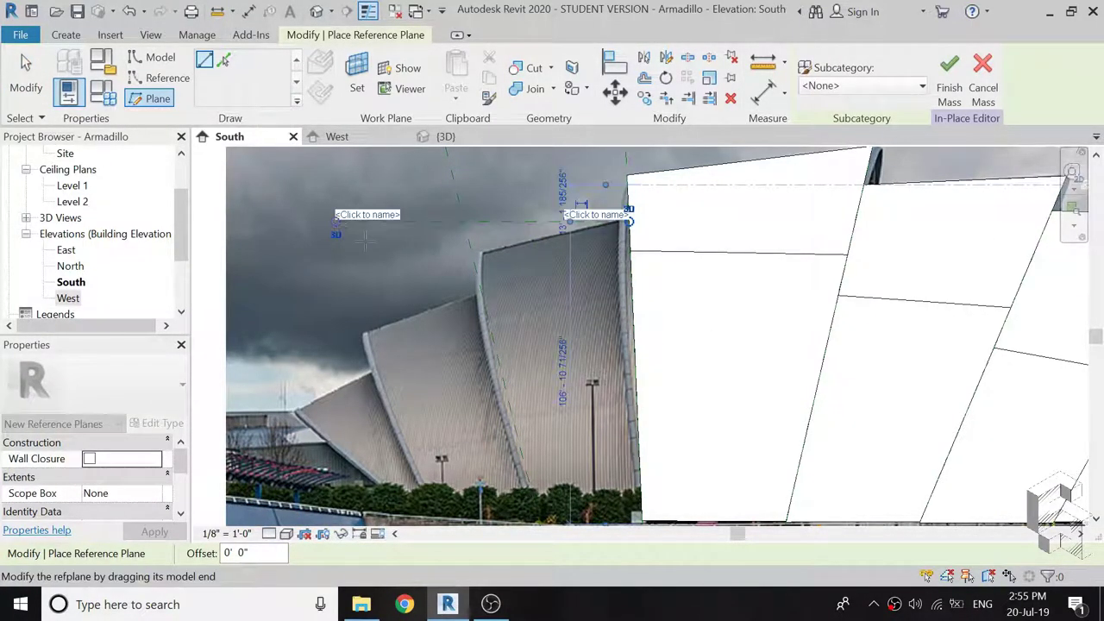
pyautogui.press('Escape')
pyautogui.press('Escape')
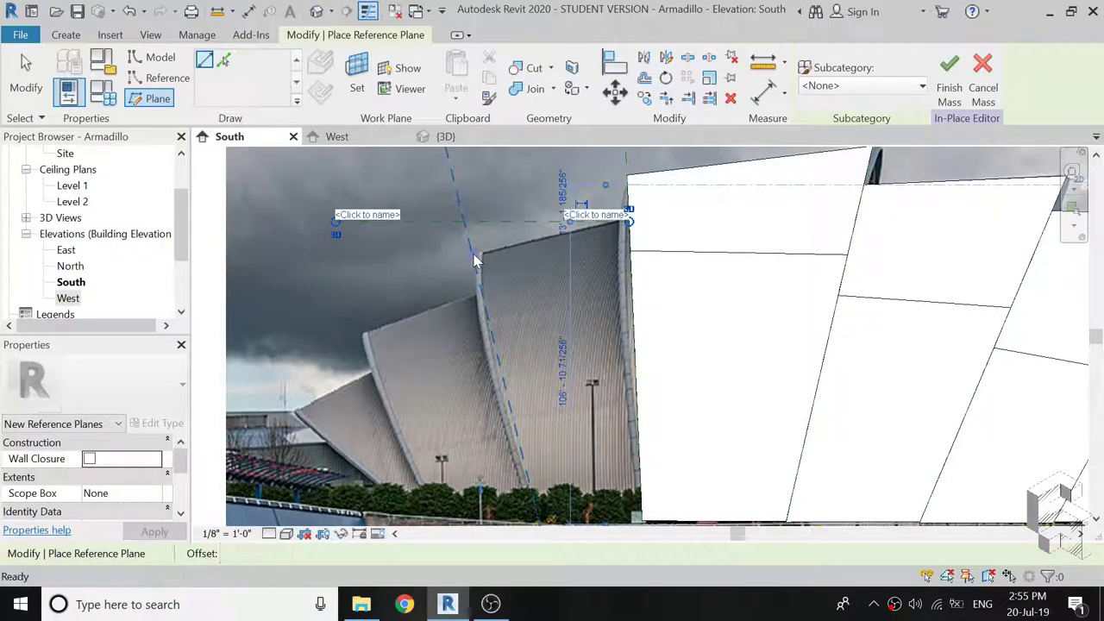
# Add another horizontal reference plane across the roof tip using RP.
pyautogui.scroll(-2, 483, 259)
pyautogui.scroll(2, 511, 246)
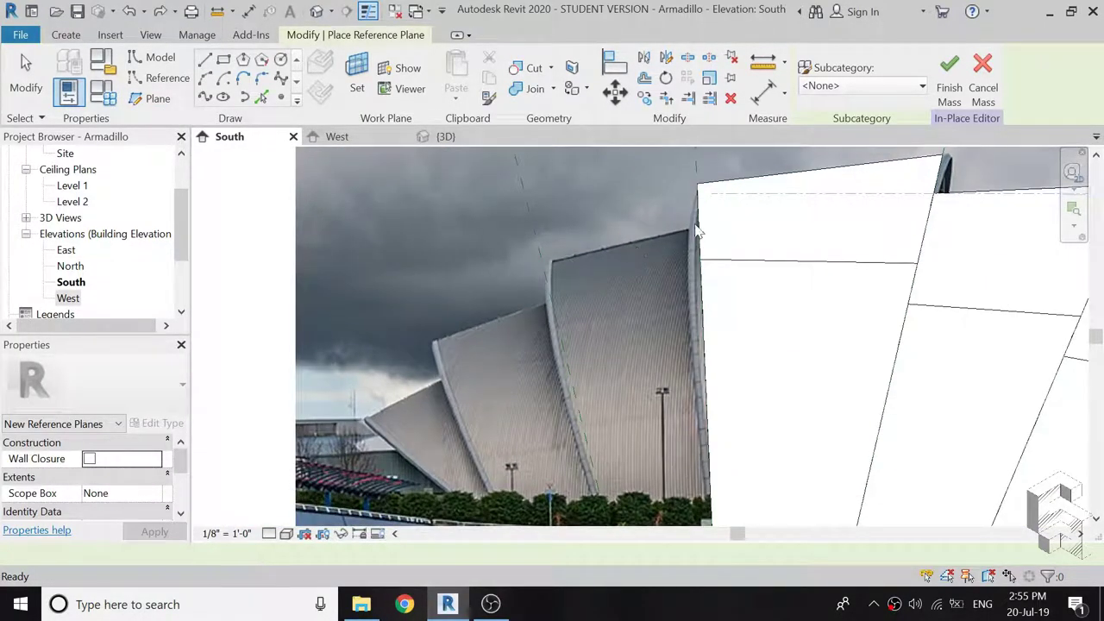
pyautogui.press('r')
pyautogui.press('p')
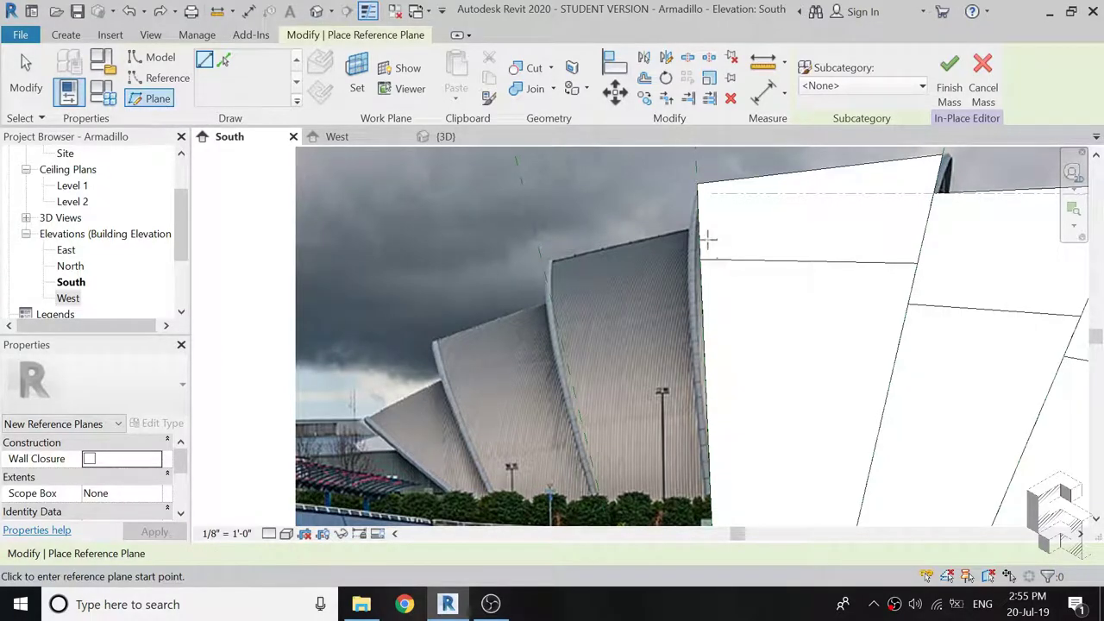
pyautogui.click(703, 228)
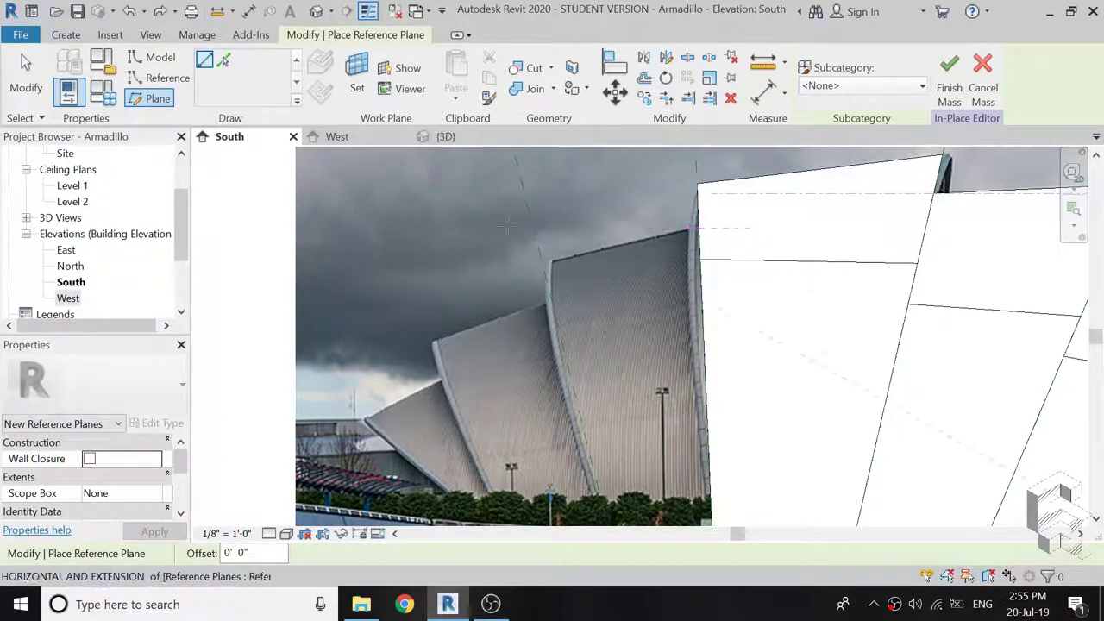
pyautogui.click(443, 229)
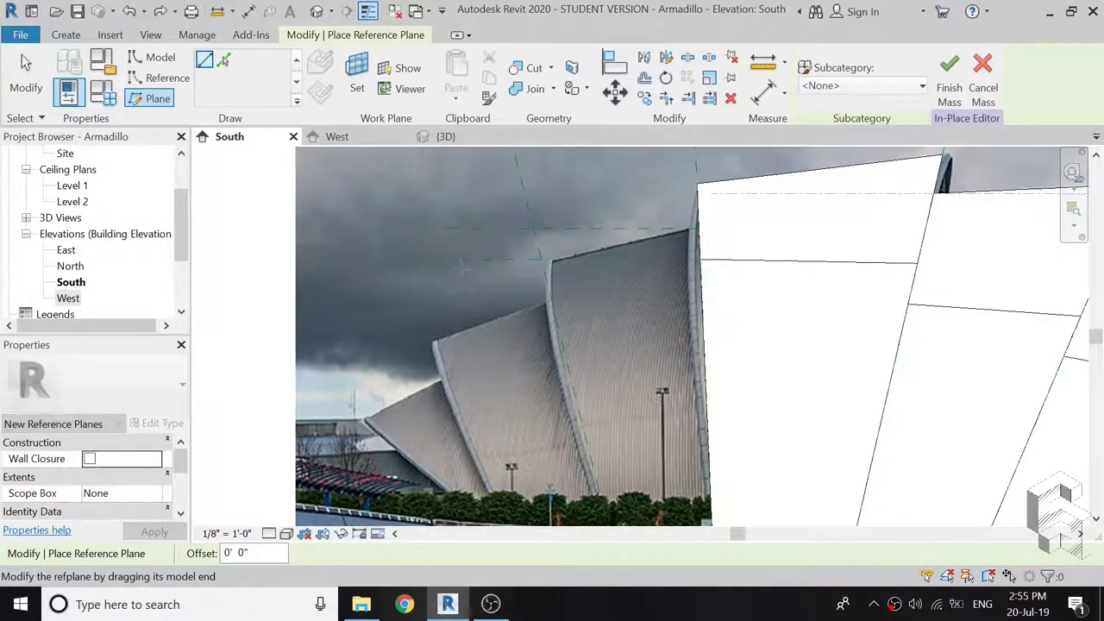
pyautogui.scroll(-1, 741, 265)
pyautogui.scroll(-2, 741, 265)
pyautogui.press('Escape')
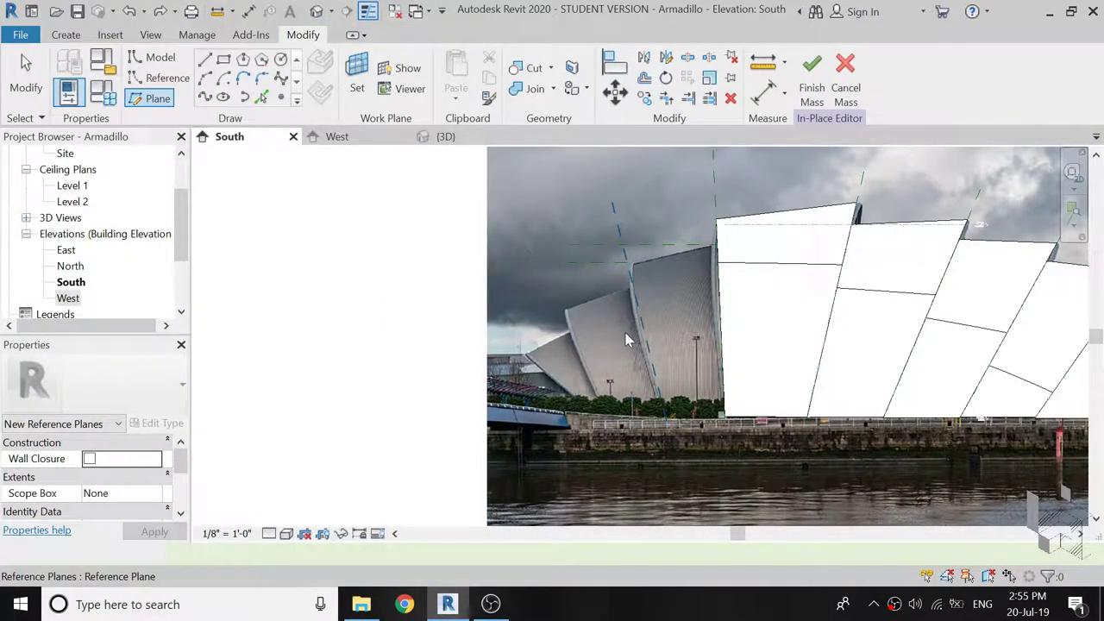
pyautogui.scroll(-2, 625, 339)
pyautogui.press('Escape')
pyautogui.scroll(1, 641, 291)
pyautogui.scroll(3, 640, 291)
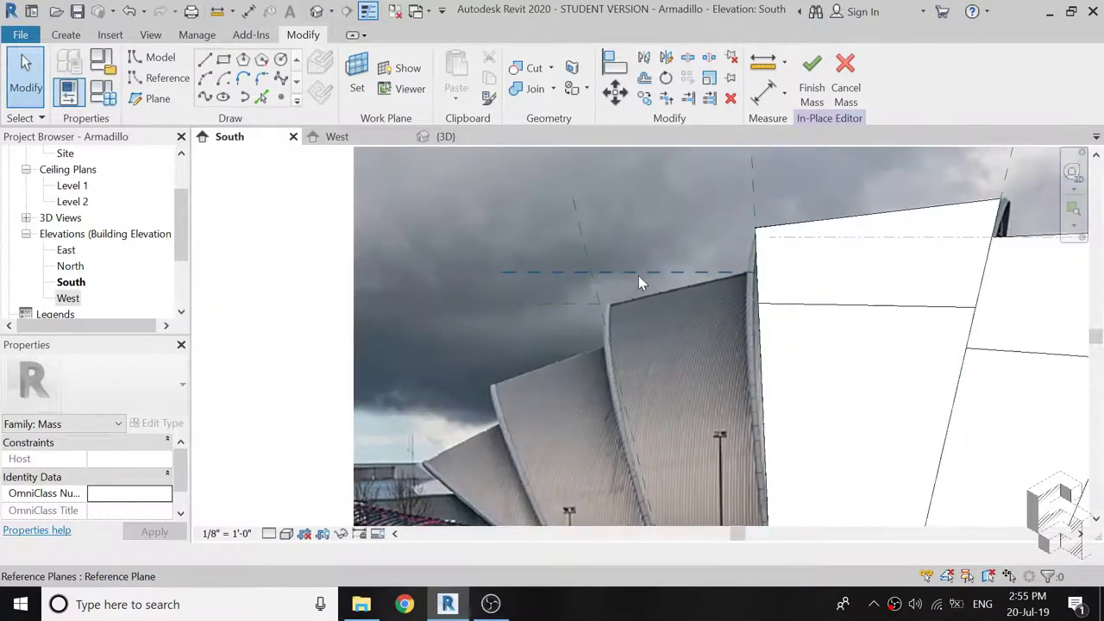
pyautogui.scroll(2, 638, 276)
# Name the upper horizontal reference plane H1 and the lower one H2.
pyautogui.click(639, 275)
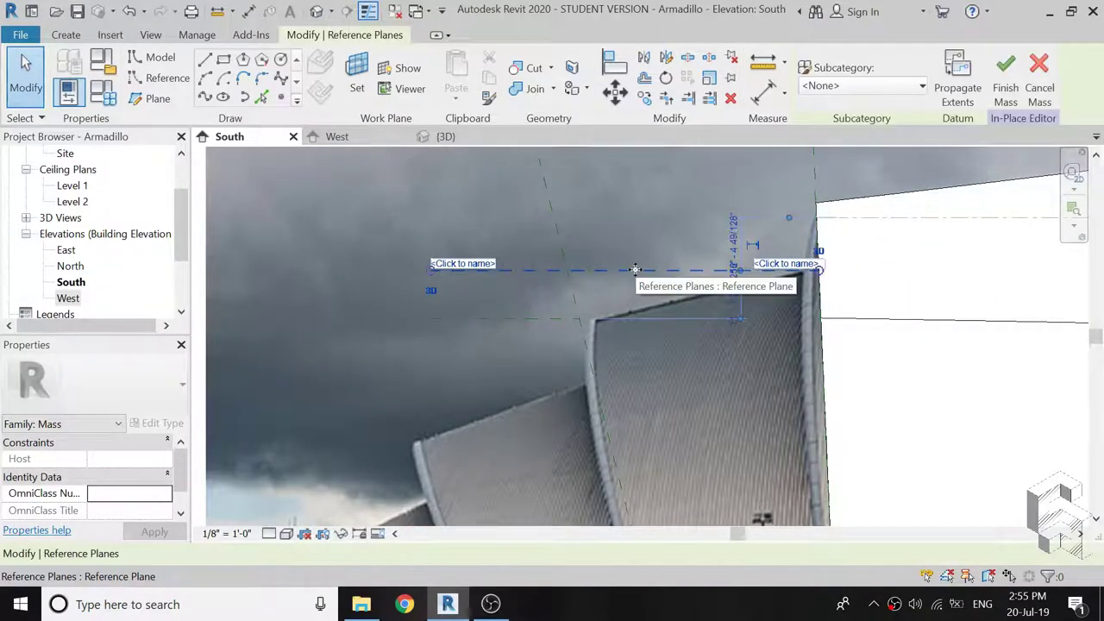
pyautogui.click(776, 263)
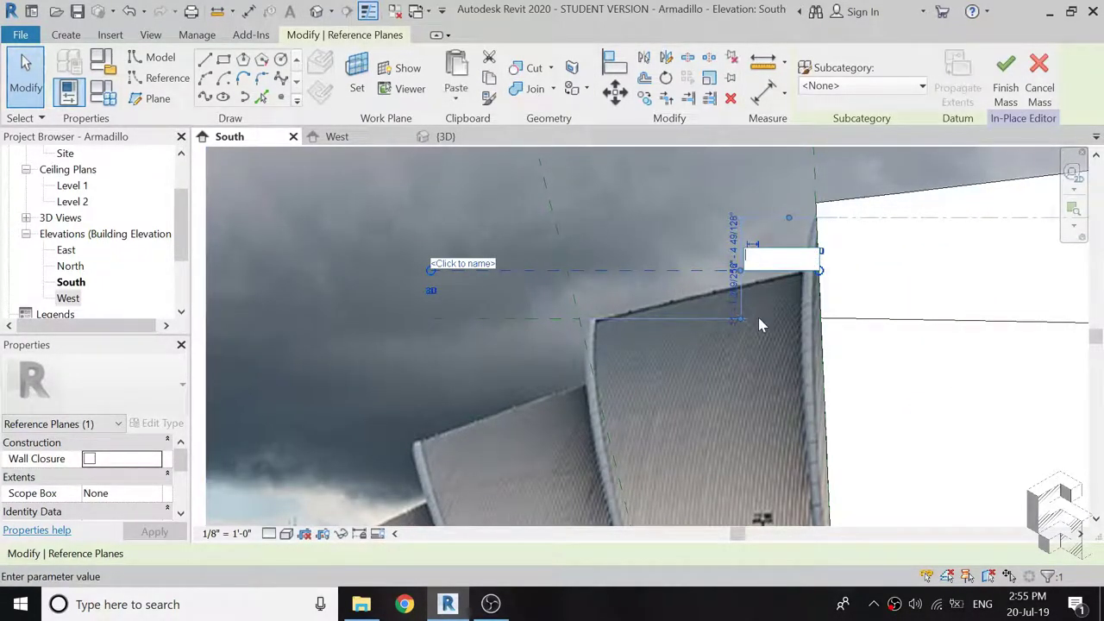
pyautogui.write('H1')
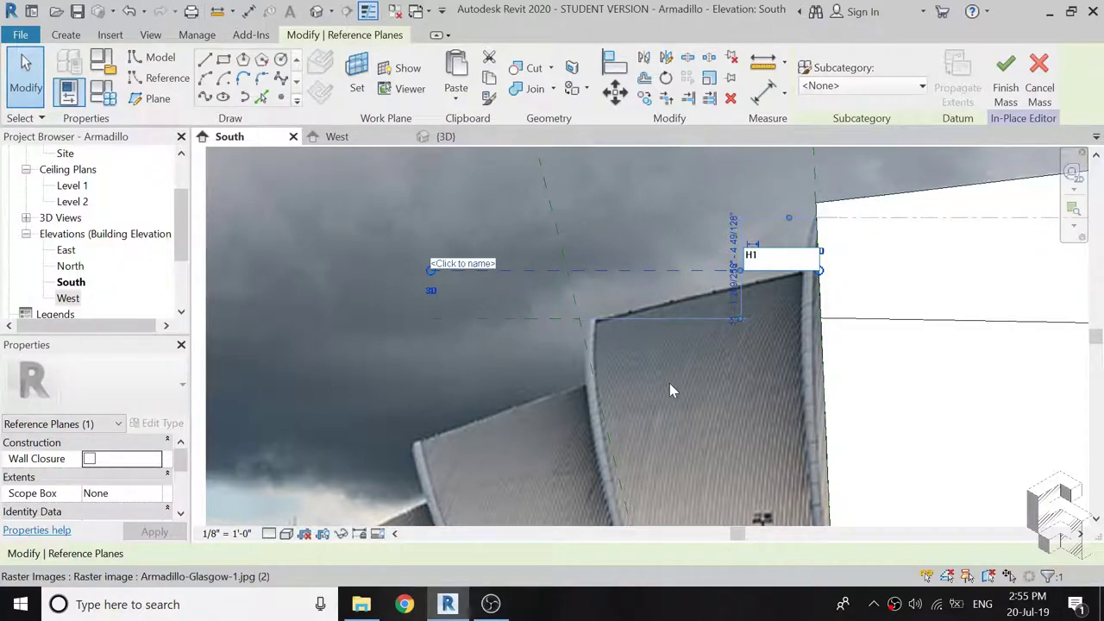
pyautogui.press('Return')
pyautogui.click(566, 322)
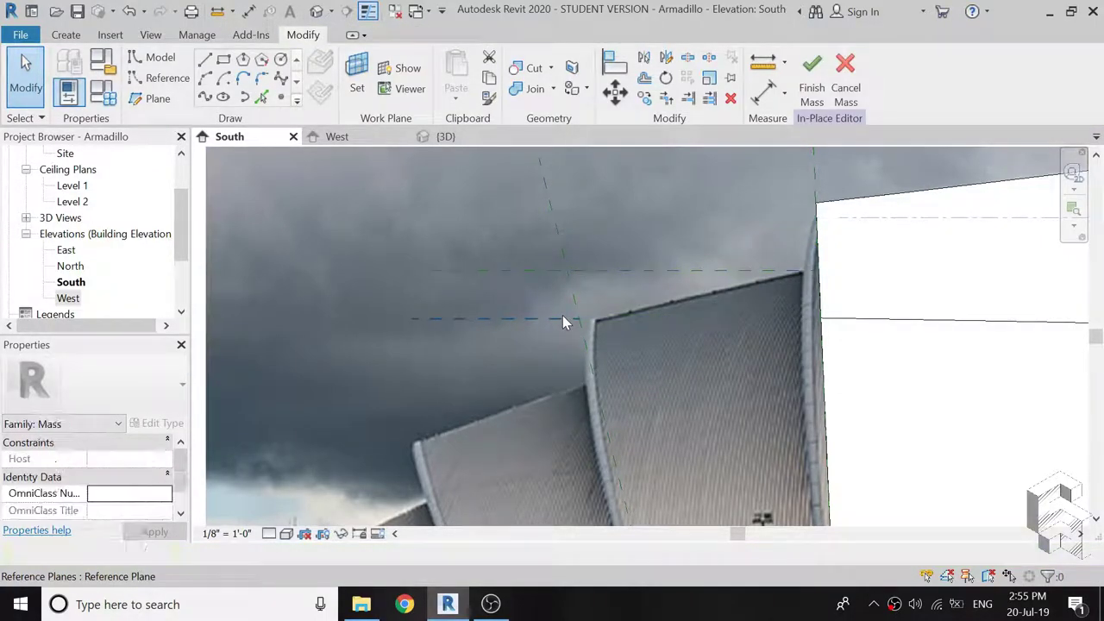
pyautogui.click(567, 324)
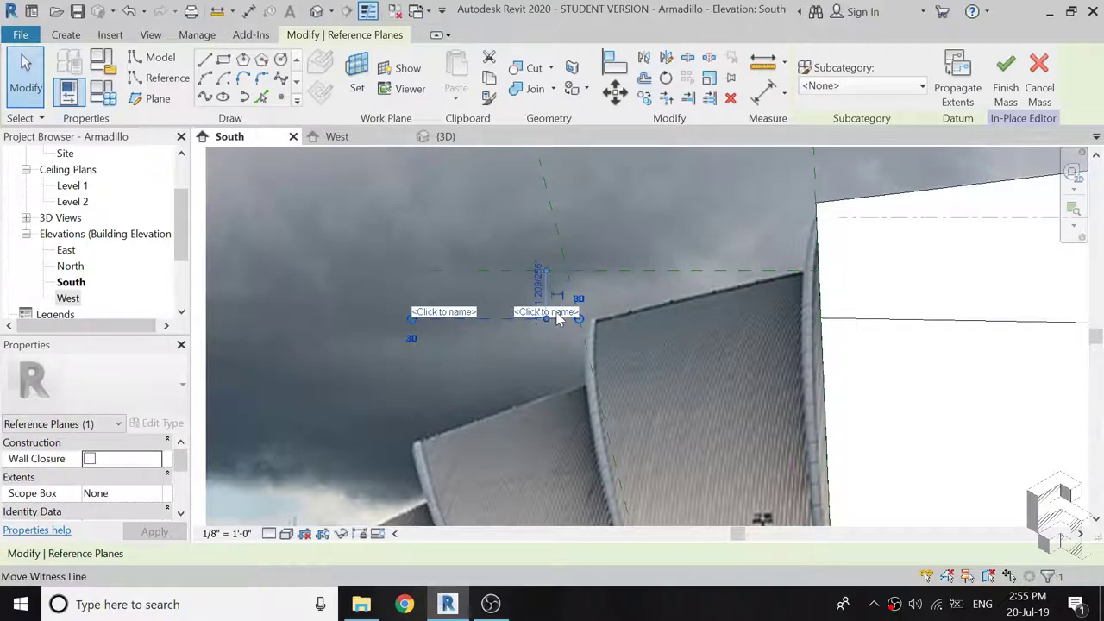
pyautogui.click(444, 311)
pyautogui.write('H2')
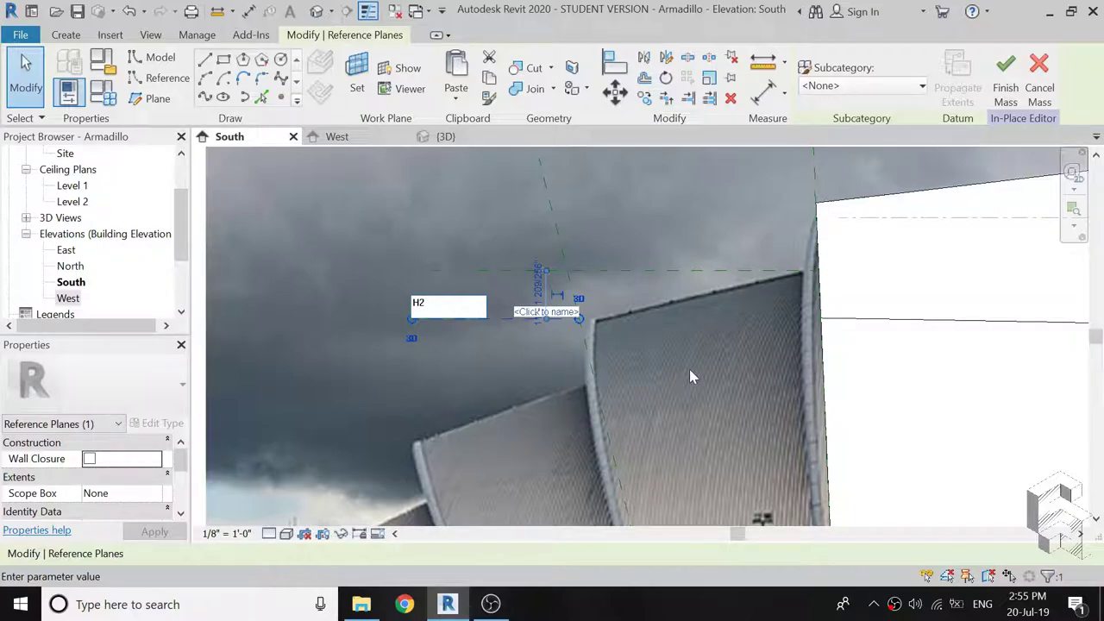
pyautogui.press('Return')
pyautogui.press('Escape')
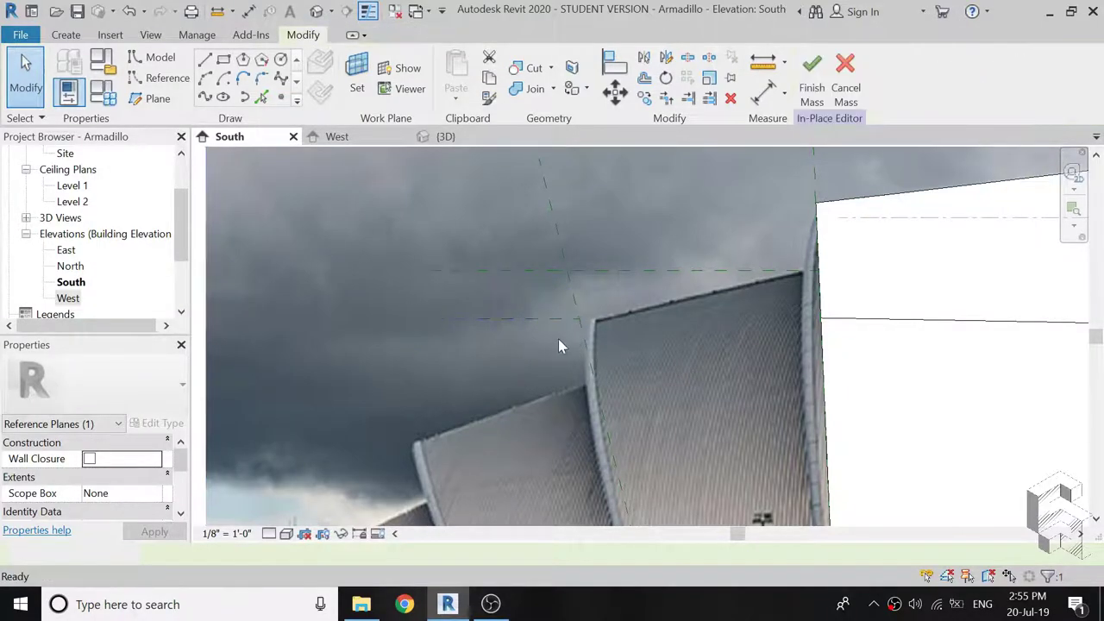
# Switch to the West elevation view.
pyautogui.scroll(-1, 517, 311)
pyautogui.scroll(-1, 493, 290)
pyautogui.scroll(-2, 494, 291)
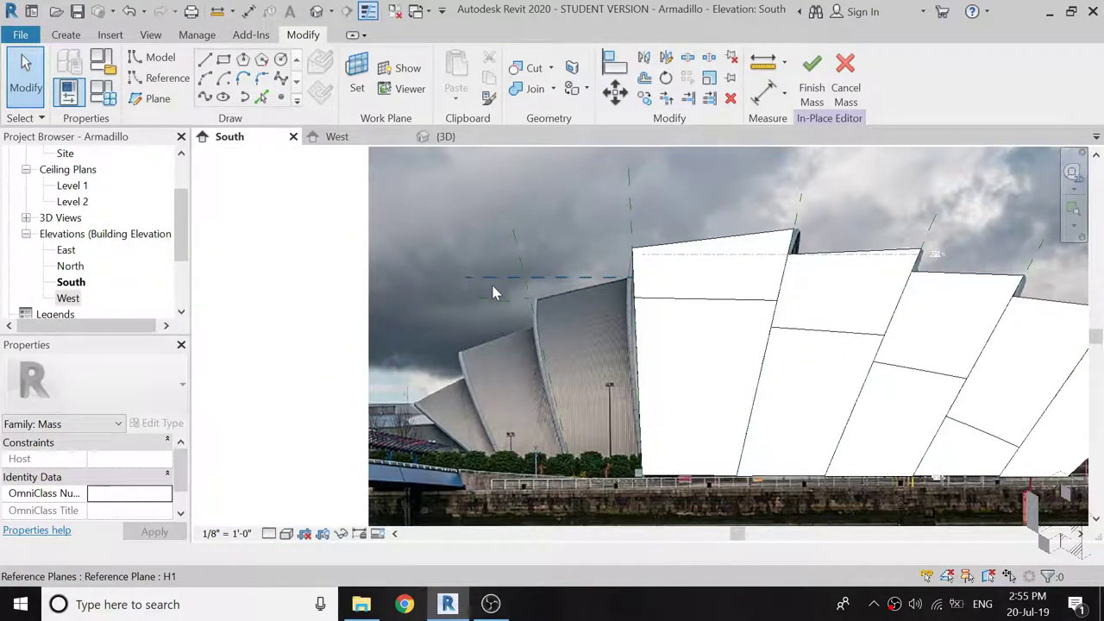
pyautogui.hotkey('ctrl', 'Tab')
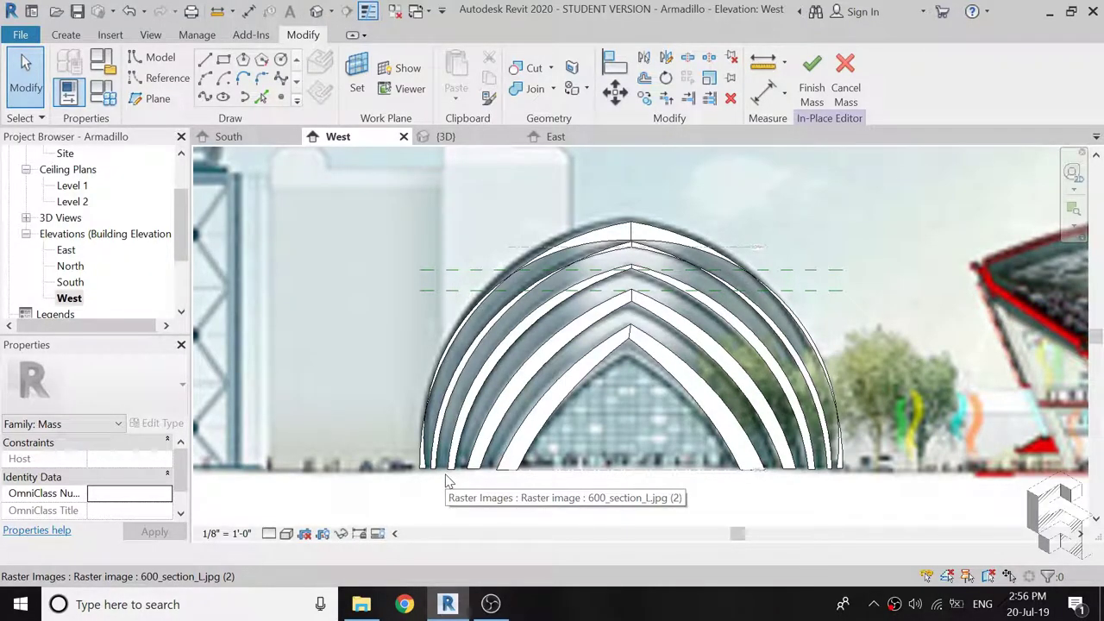
# Draw a start-end-radius arc model line from the arch's lower-left base to its apex on H1.
pyautogui.click(224, 58)
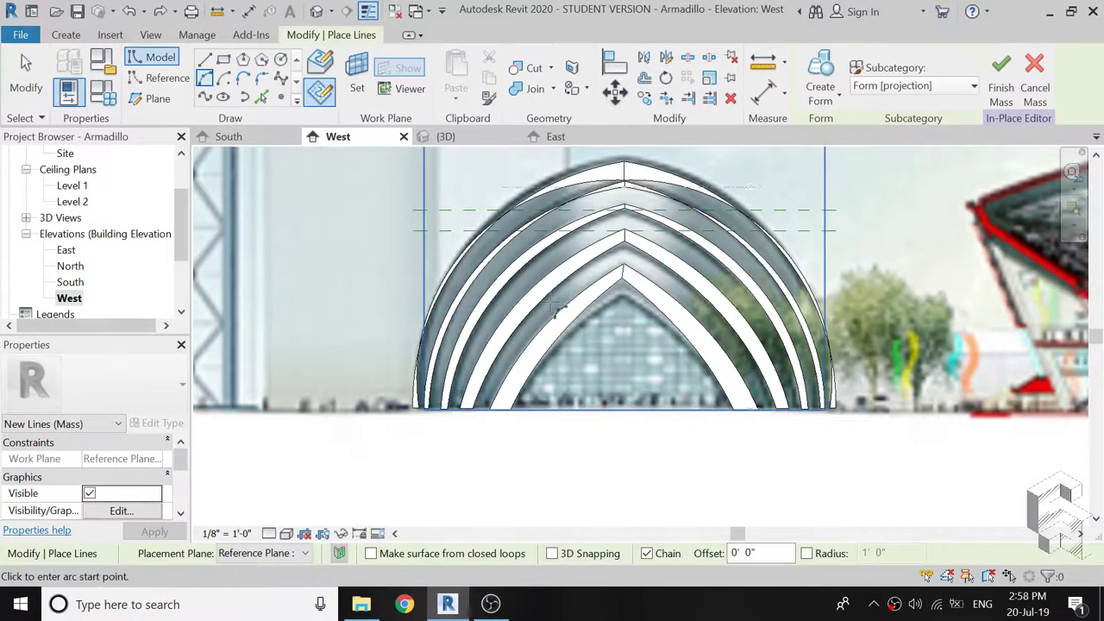
pyautogui.scroll(3, 436, 427)
pyautogui.scroll(2, 436, 426)
pyautogui.scroll(2, 436, 426)
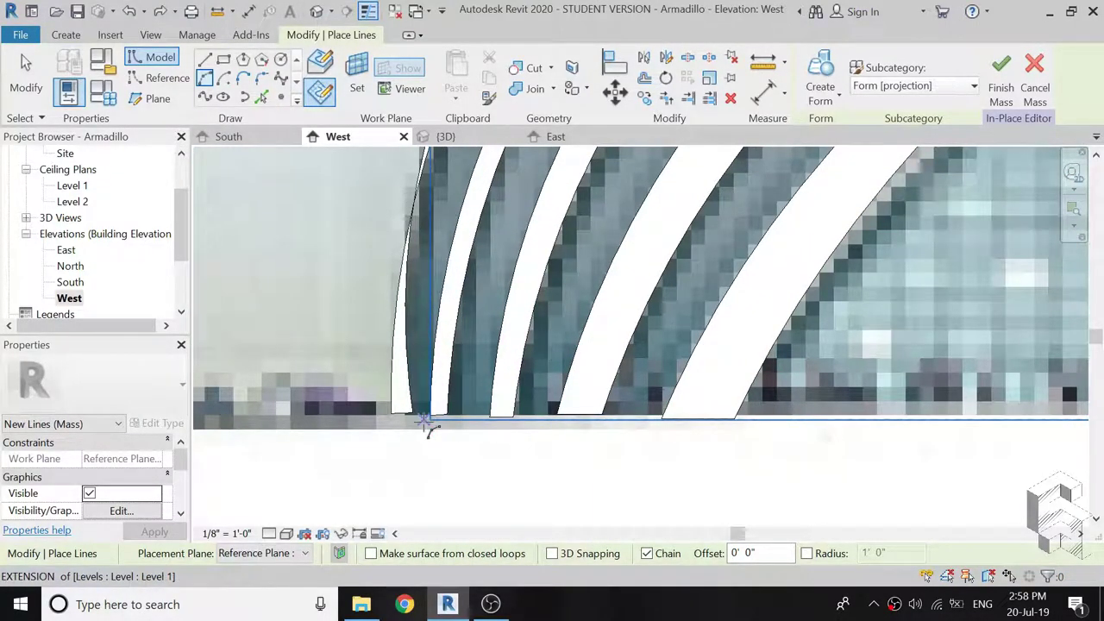
pyautogui.click(426, 420)
pyautogui.scroll(-3, 432, 486)
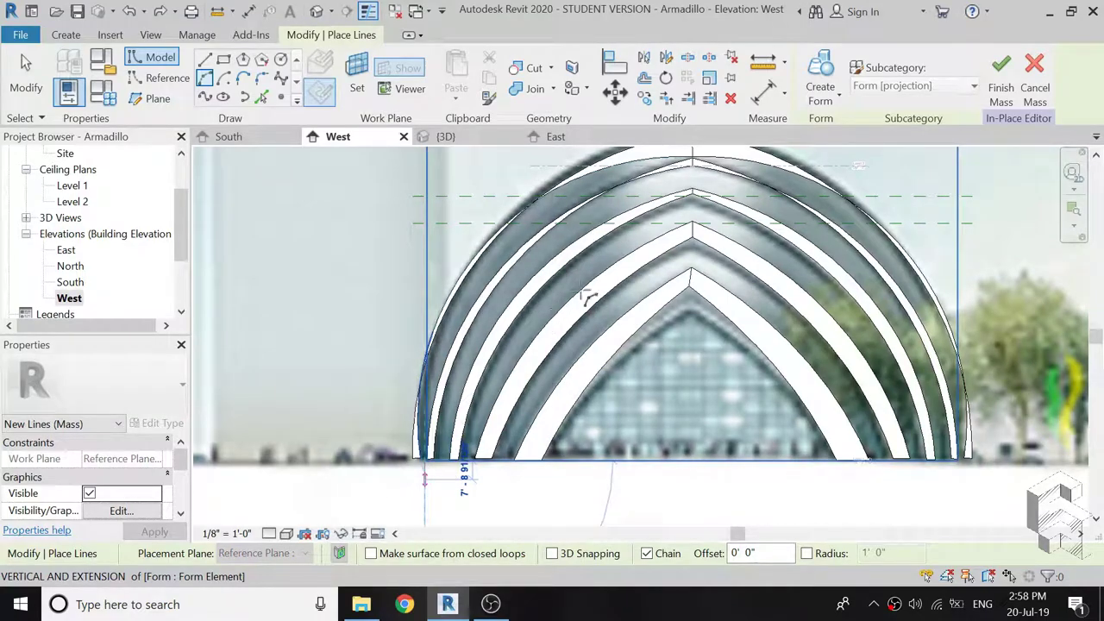
pyautogui.scroll(3, 700, 196)
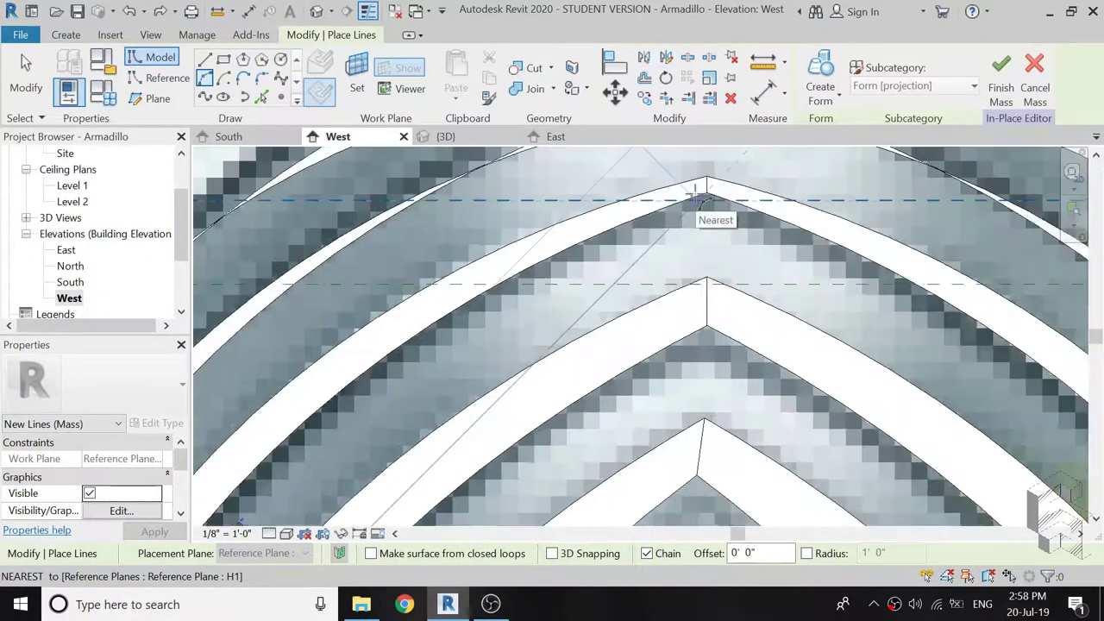
pyautogui.scroll(1, 700, 199)
pyautogui.scroll(1, 707, 204)
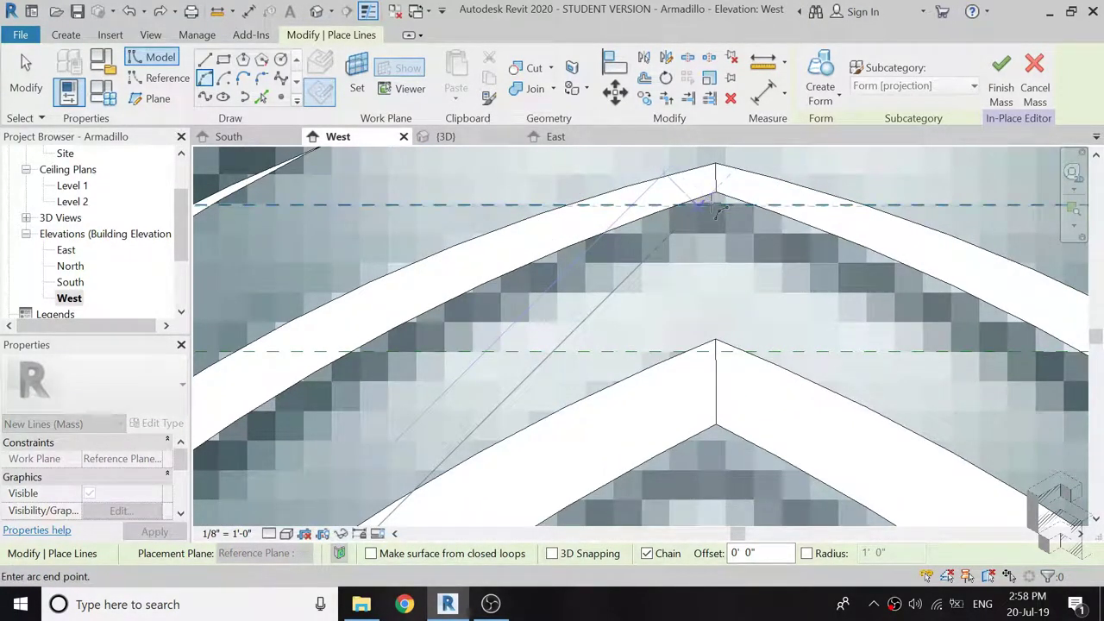
pyautogui.scroll(-1, 717, 205)
pyautogui.click(733, 199)
pyautogui.scroll(-1, 733, 198)
pyautogui.scroll(-1, 742, 198)
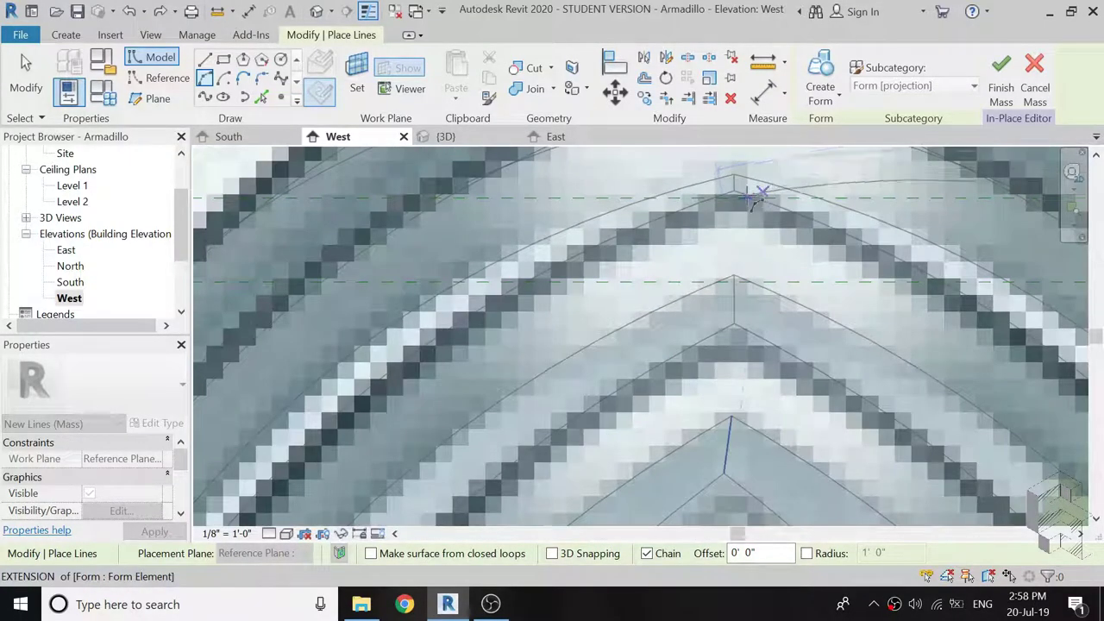
pyautogui.scroll(-1, 749, 198)
pyautogui.scroll(-1, 749, 200)
pyautogui.click(735, 188)
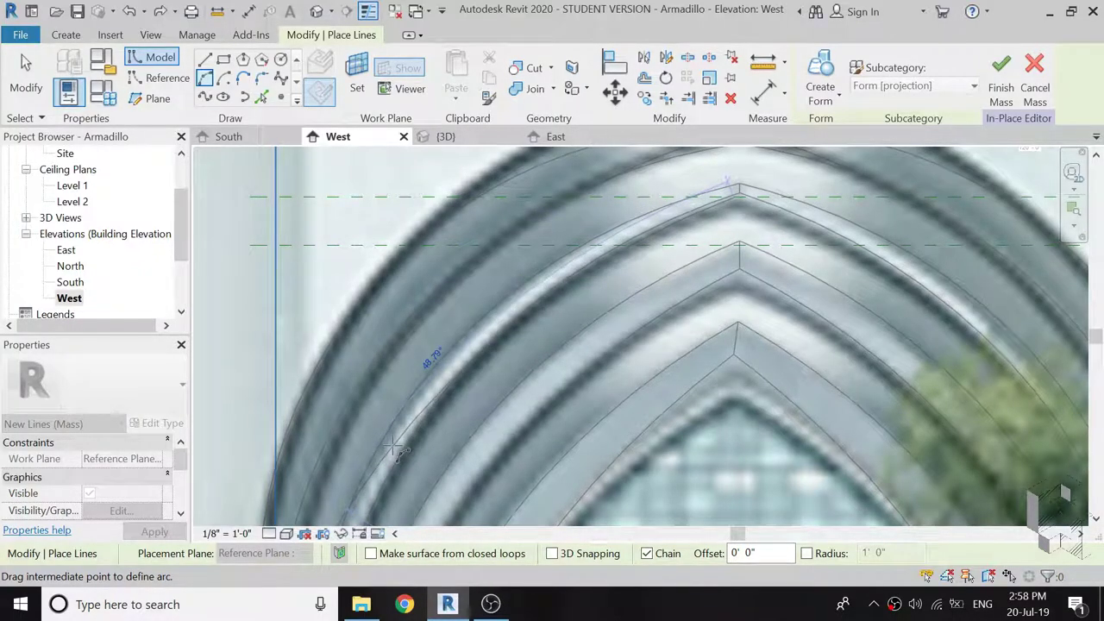
pyautogui.scroll(-2, 393, 446)
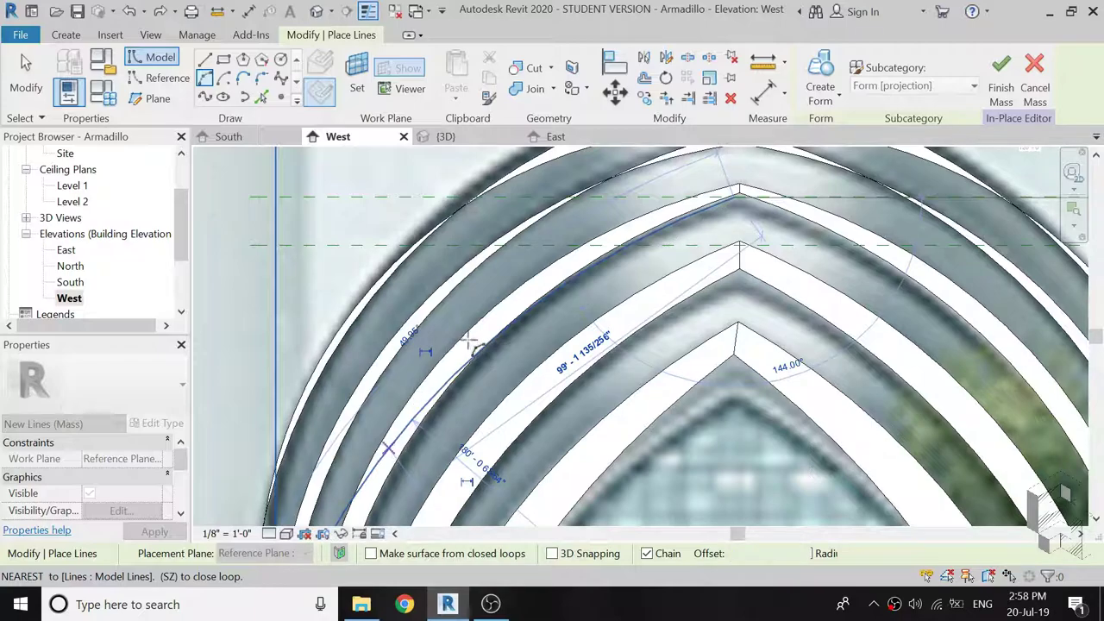
pyautogui.press('Escape')
pyautogui.scroll(2, 690, 220)
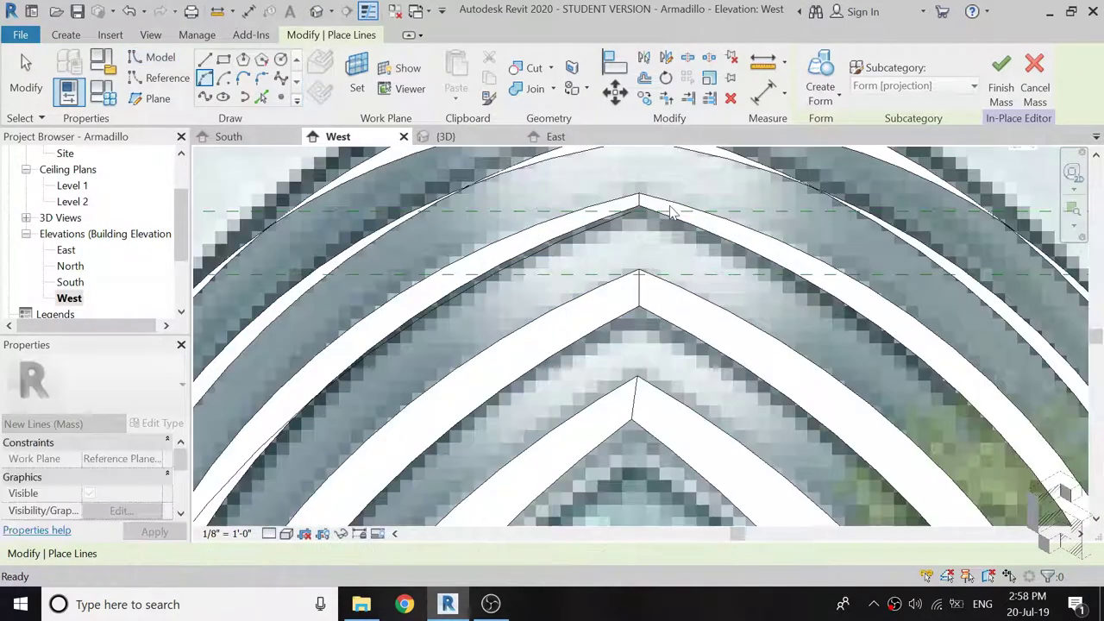
pyautogui.scroll(2, 664, 217)
pyautogui.scroll(2, 630, 214)
pyautogui.scroll(2, 595, 212)
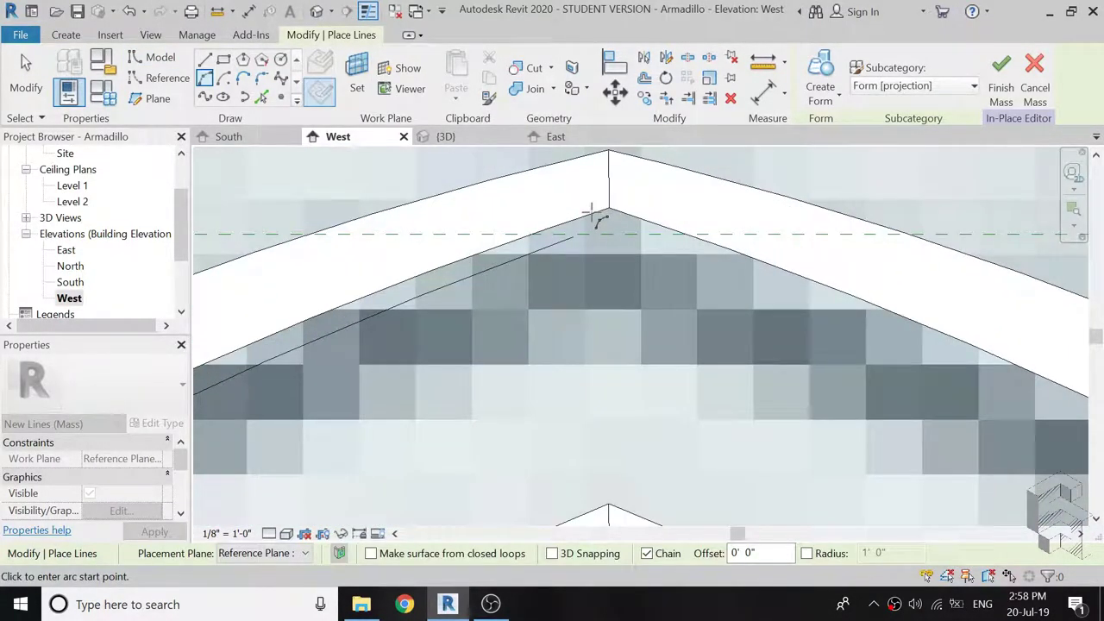
pyautogui.scroll(2, 591, 216)
pyautogui.press('Escape')
pyautogui.press('Escape')
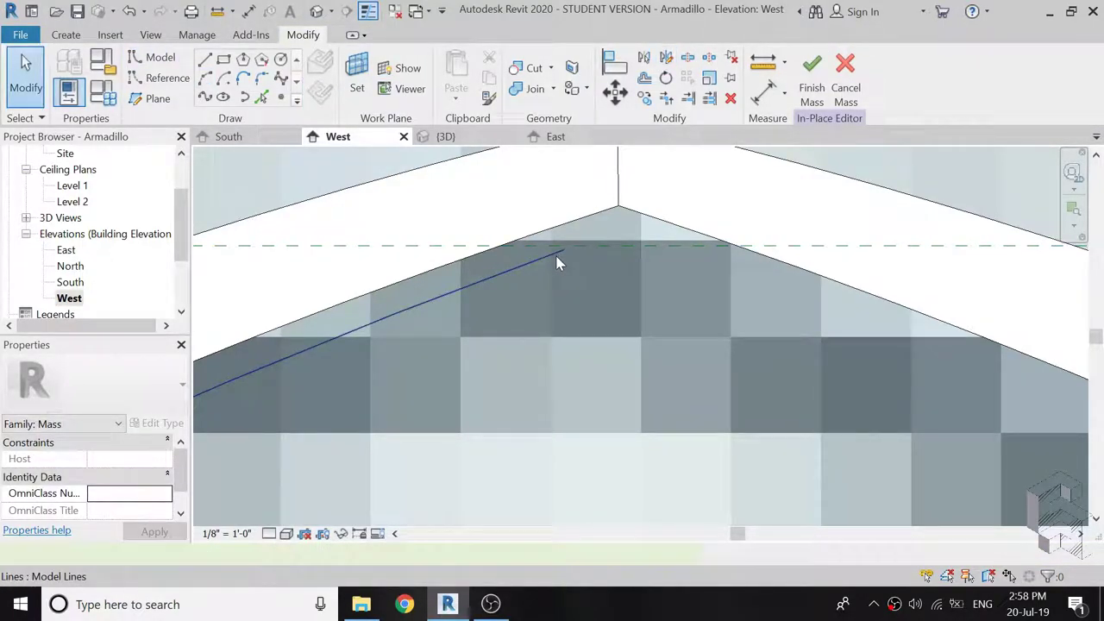
# Mirror-copy the traced left arc across a vertical axis through the apex to form the right half.
pyautogui.click(557, 261)
pyautogui.click(665, 57)
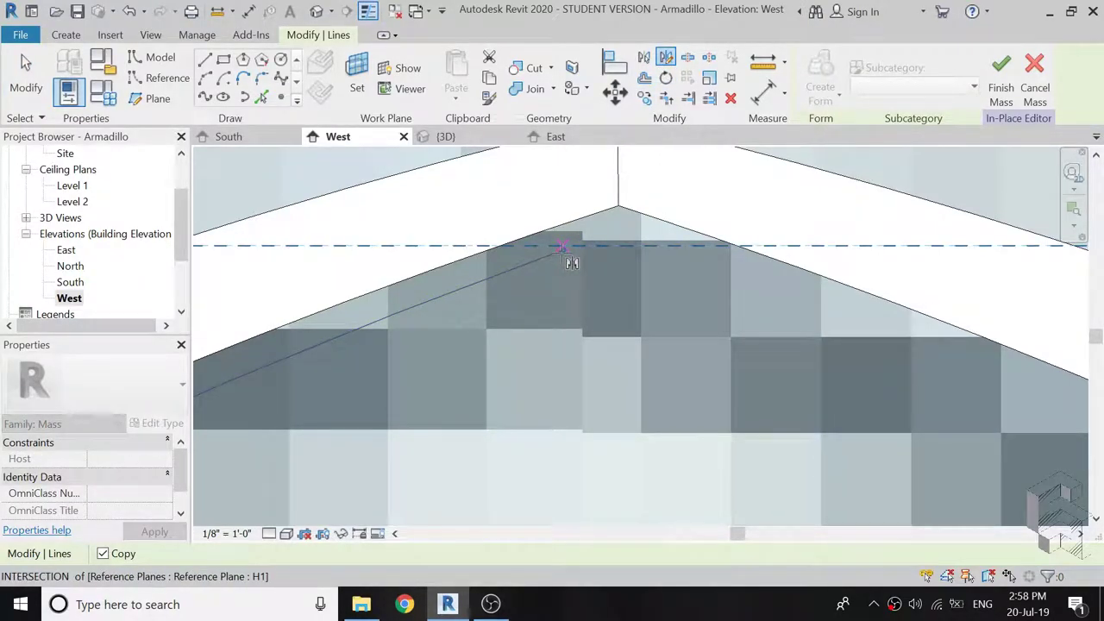
pyautogui.scroll(3, 570, 263)
pyautogui.scroll(2, 575, 257)
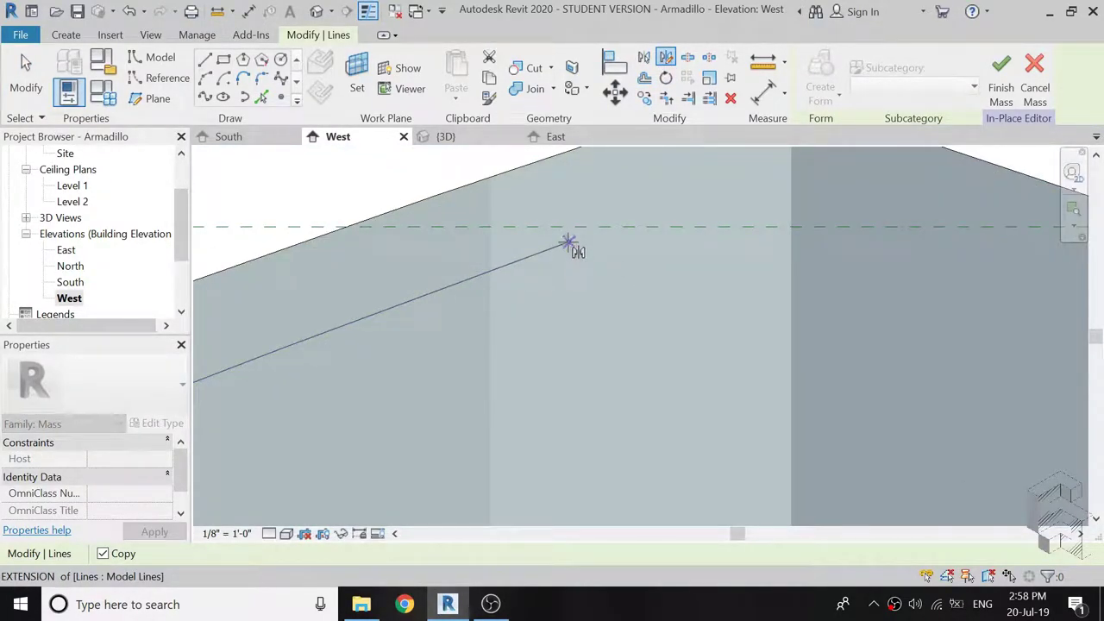
pyautogui.click(567, 243)
pyautogui.click(561, 332)
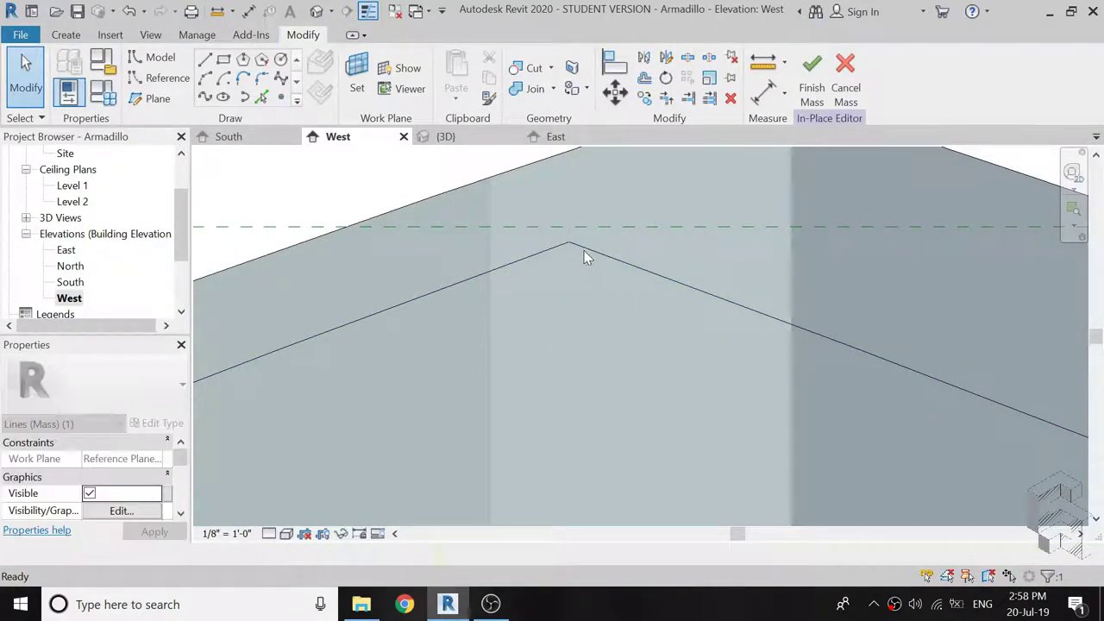
pyautogui.press('Escape')
# Choose Reference Plane : 6 as the work plane in the Work Plane settings.
pyautogui.scroll(-4, 618, 212)
pyautogui.scroll(-1, 618, 212)
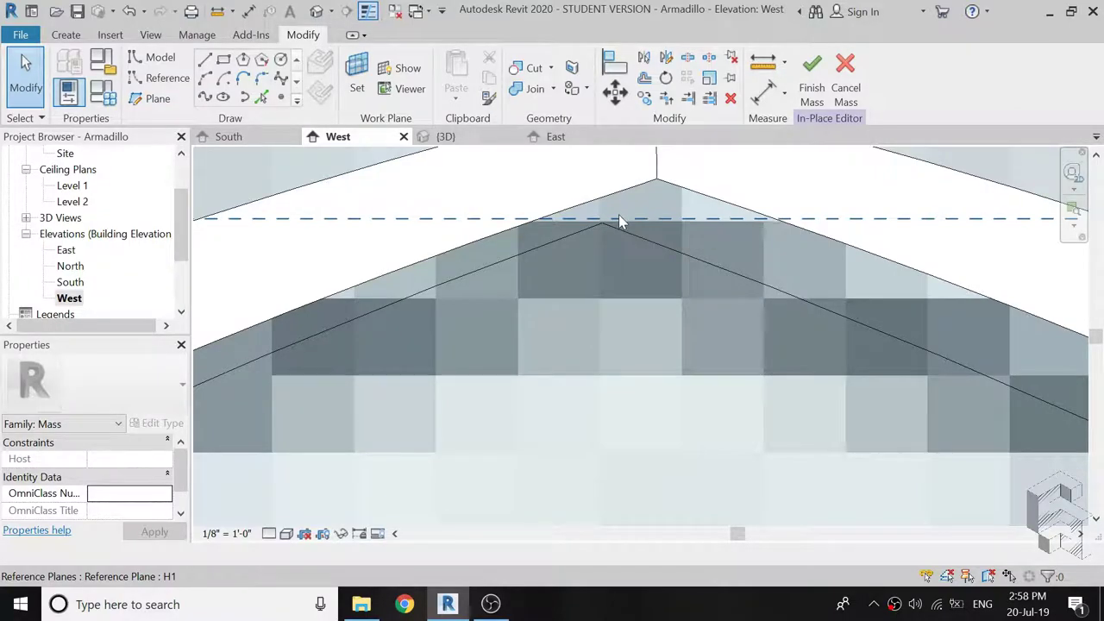
pyautogui.scroll(-2, 621, 222)
pyautogui.scroll(-2, 665, 234)
pyautogui.scroll(-1, 665, 234)
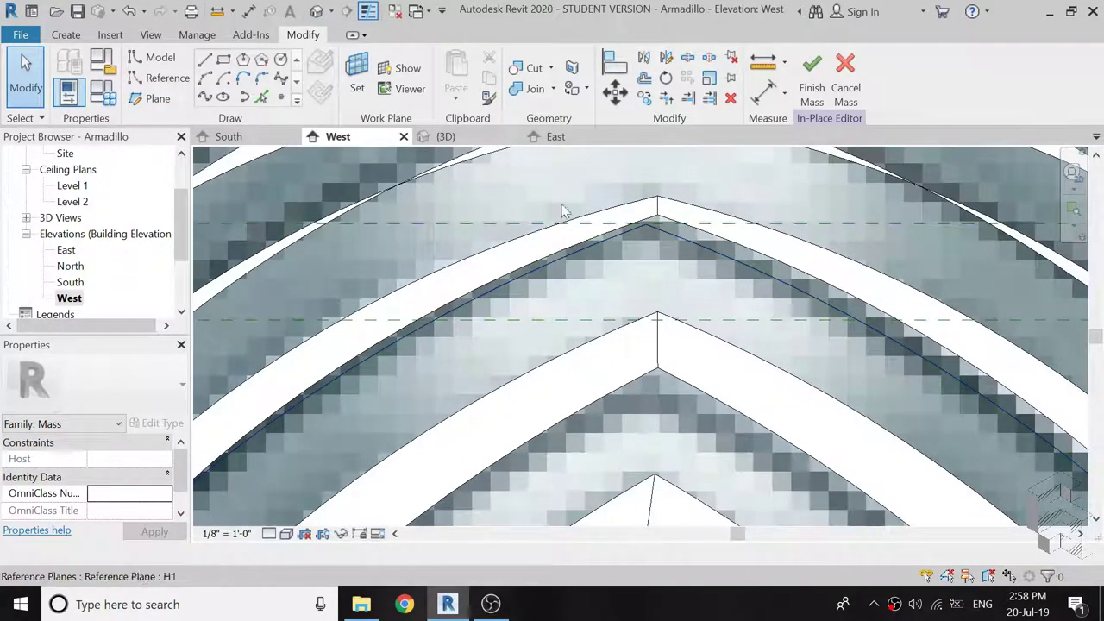
pyautogui.click(357, 87)
pyautogui.click(875, 391)
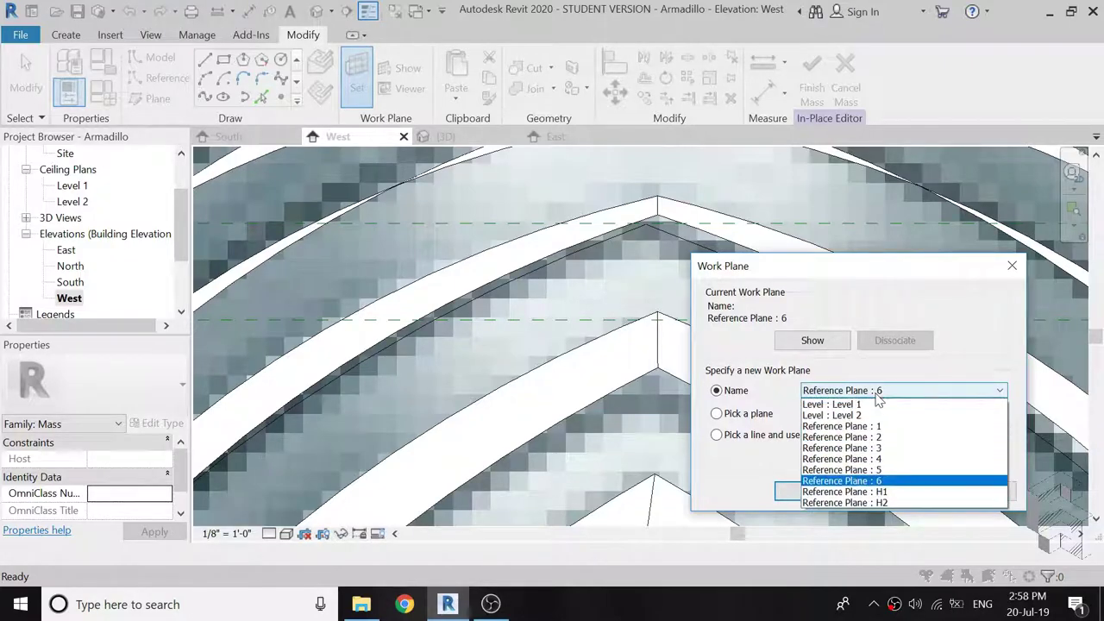
pyautogui.click(879, 483)
# Confirm Reference Plane : 6, then name the sloped reference plane in the South elevation 7.
pyautogui.click(808, 491)
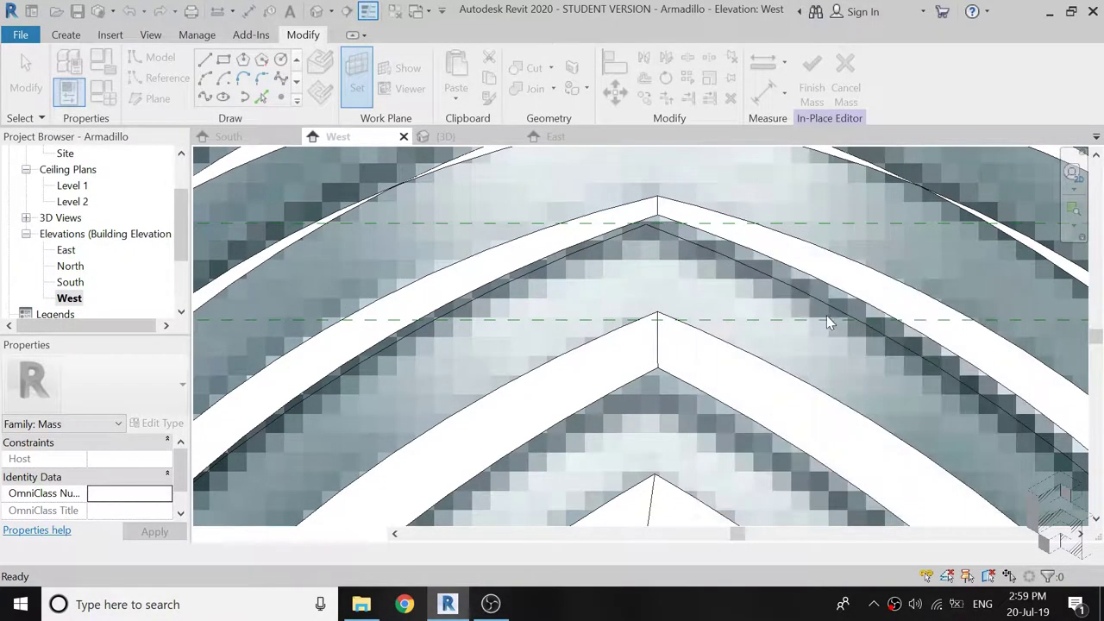
pyautogui.click(230, 136)
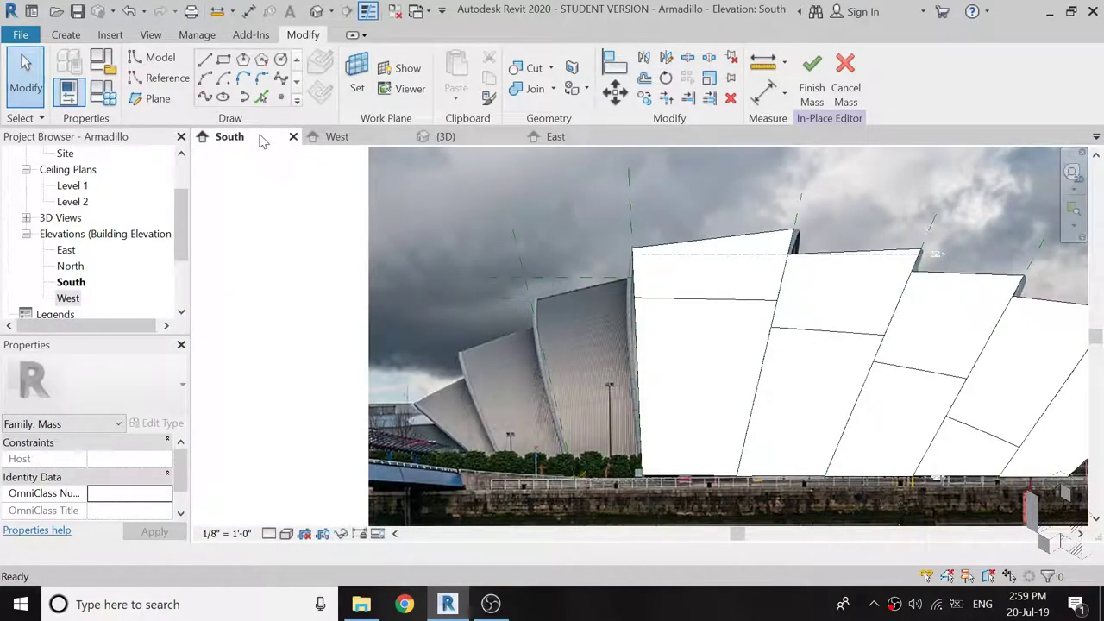
pyautogui.click(511, 243)
pyautogui.click(529, 257)
pyautogui.write('7')
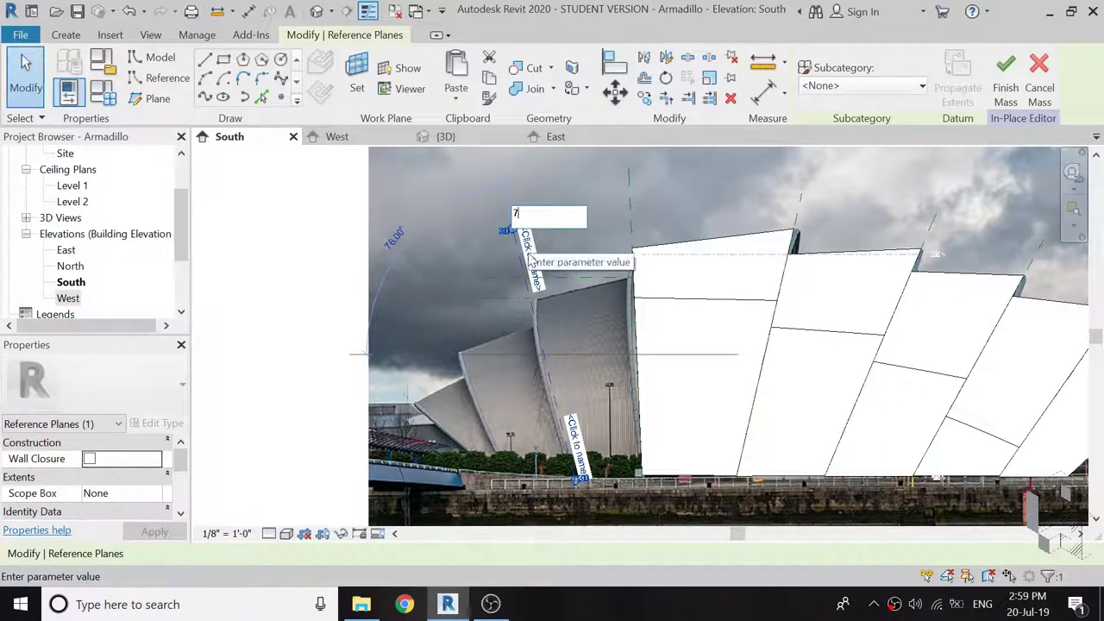
pyautogui.press('Return')
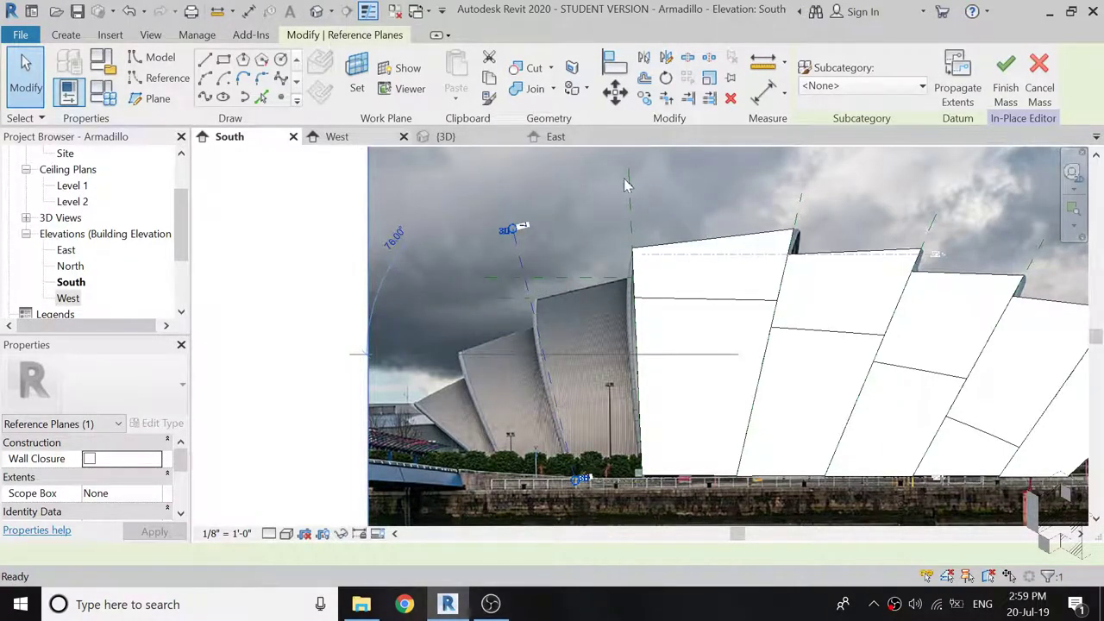
# Back in the West elevation, set Reference Plane : 7 as the current work plane.
pyautogui.hotkey('ctrl', 'Tab')
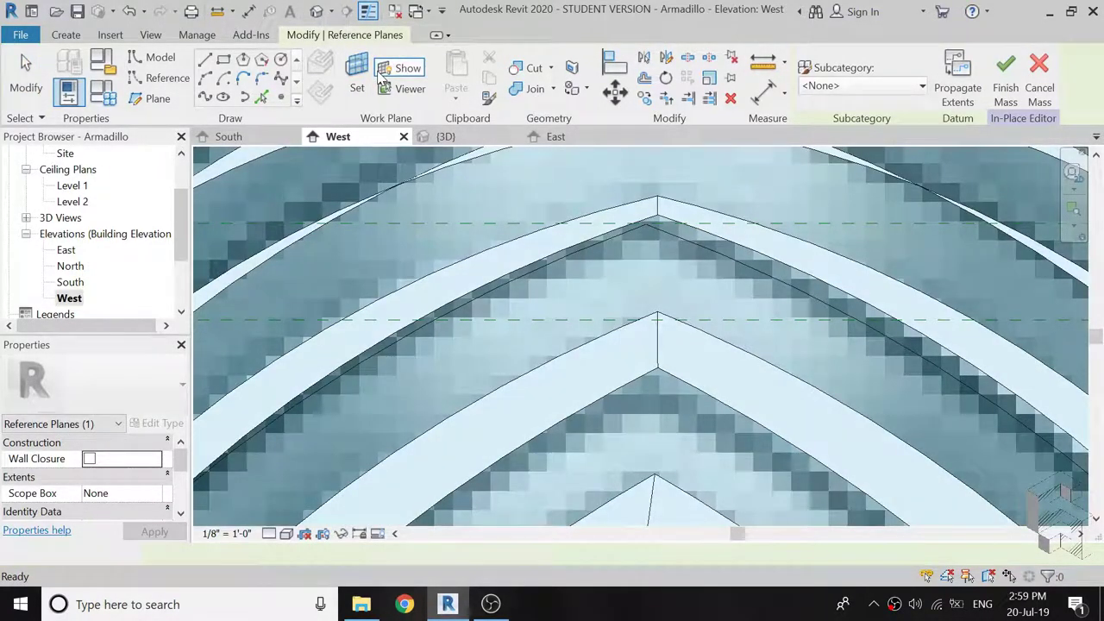
pyautogui.press('Escape')
pyautogui.click(357, 86)
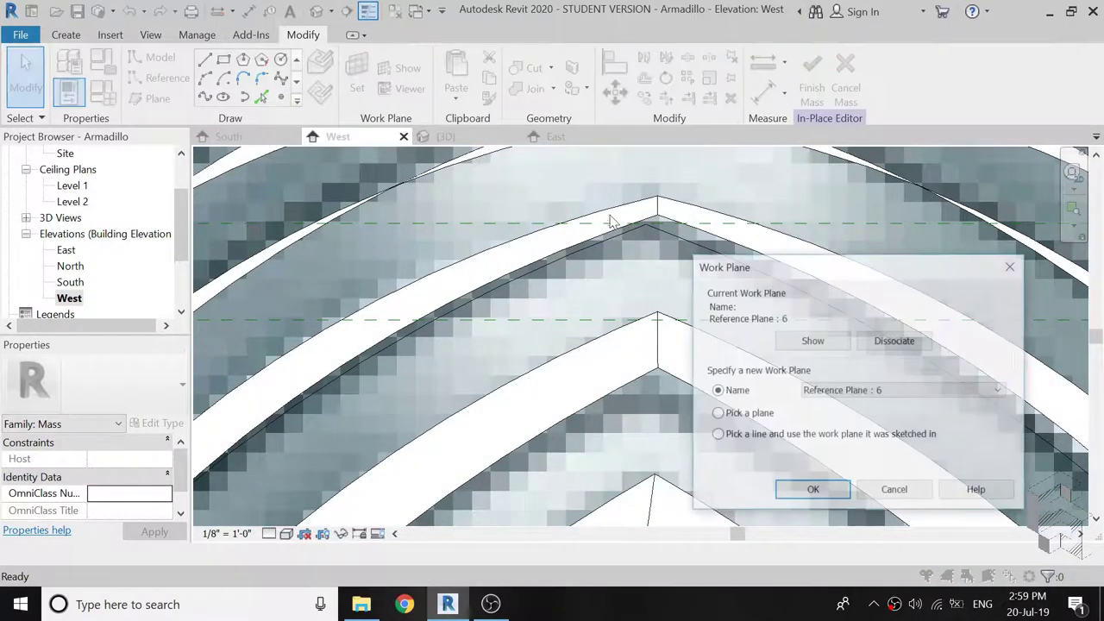
pyautogui.click(862, 389)
pyautogui.click(883, 490)
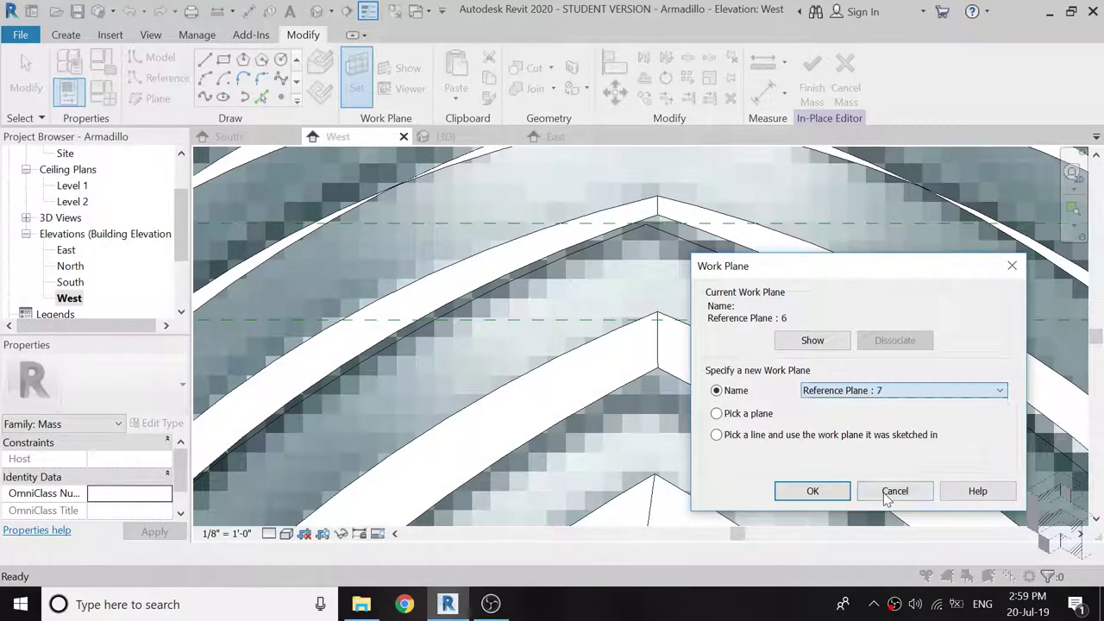
pyautogui.click(812, 491)
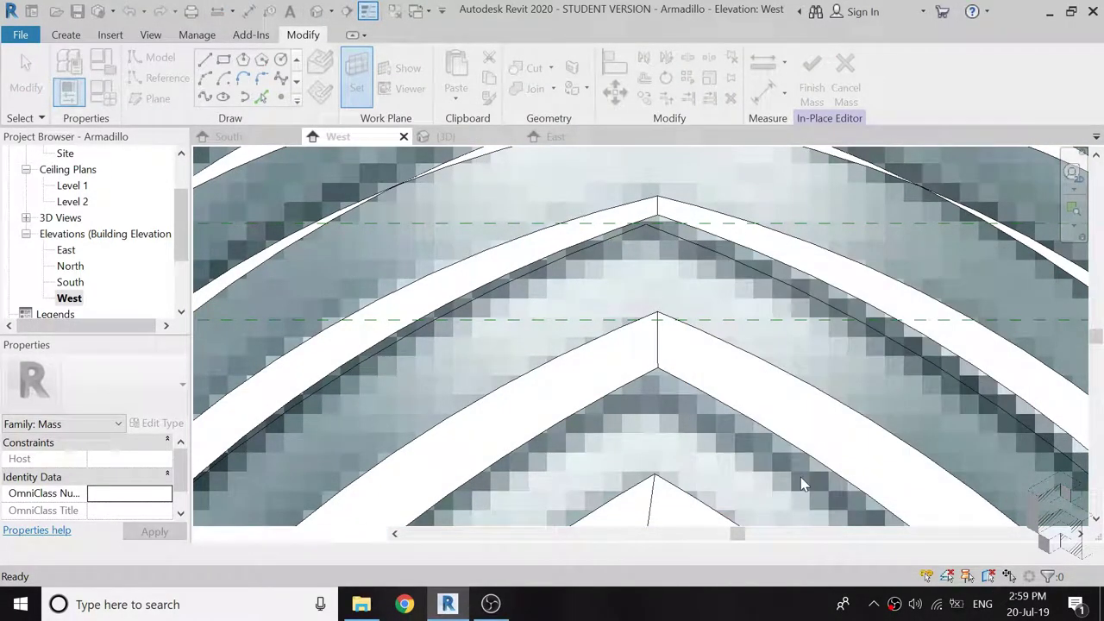
# Start a start-end-radius arc at the arch apex and fix its end point.
pyautogui.click(205, 79)
pyautogui.scroll(-3, 637, 200)
pyautogui.scroll(-3, 636, 200)
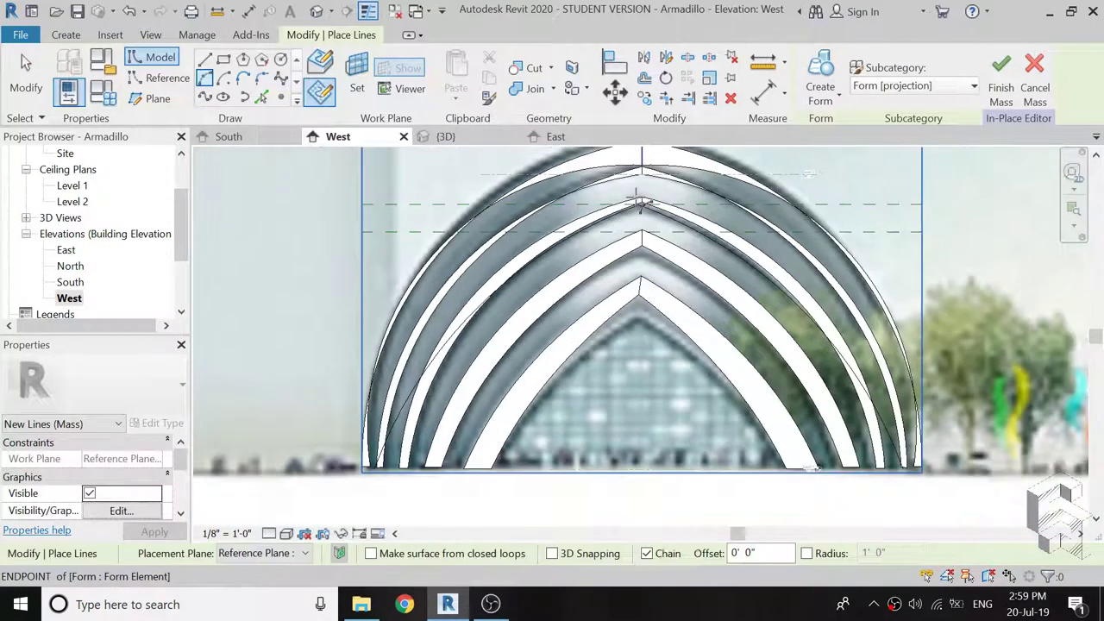
pyautogui.scroll(3, 437, 442)
pyautogui.scroll(3, 431, 445)
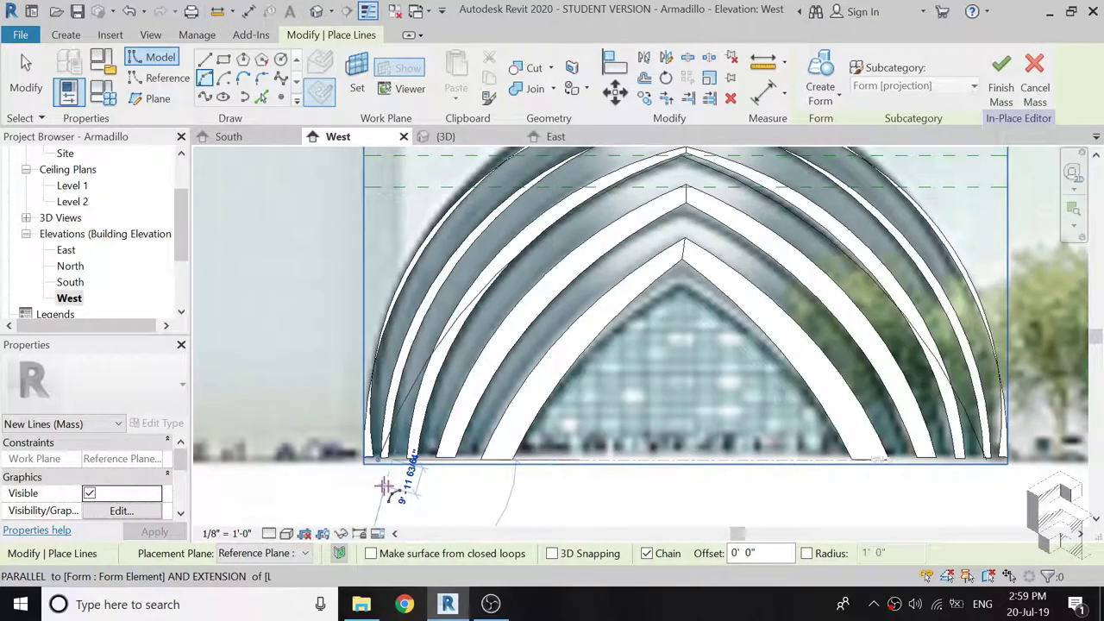
pyautogui.scroll(-3, 382, 485)
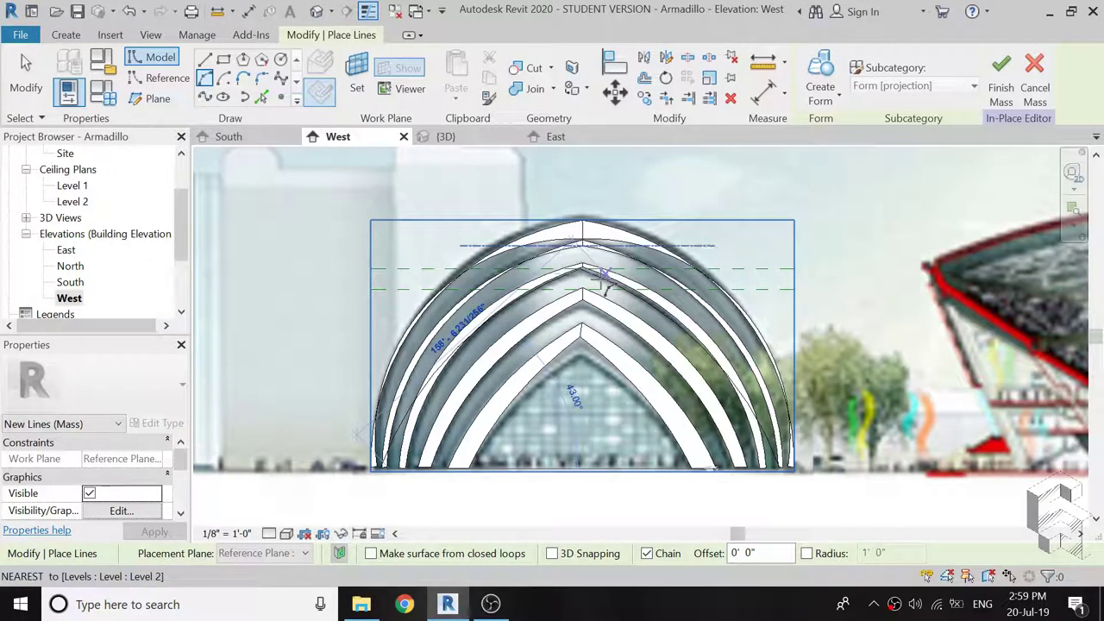
pyautogui.scroll(3, 591, 286)
pyautogui.scroll(3, 536, 326)
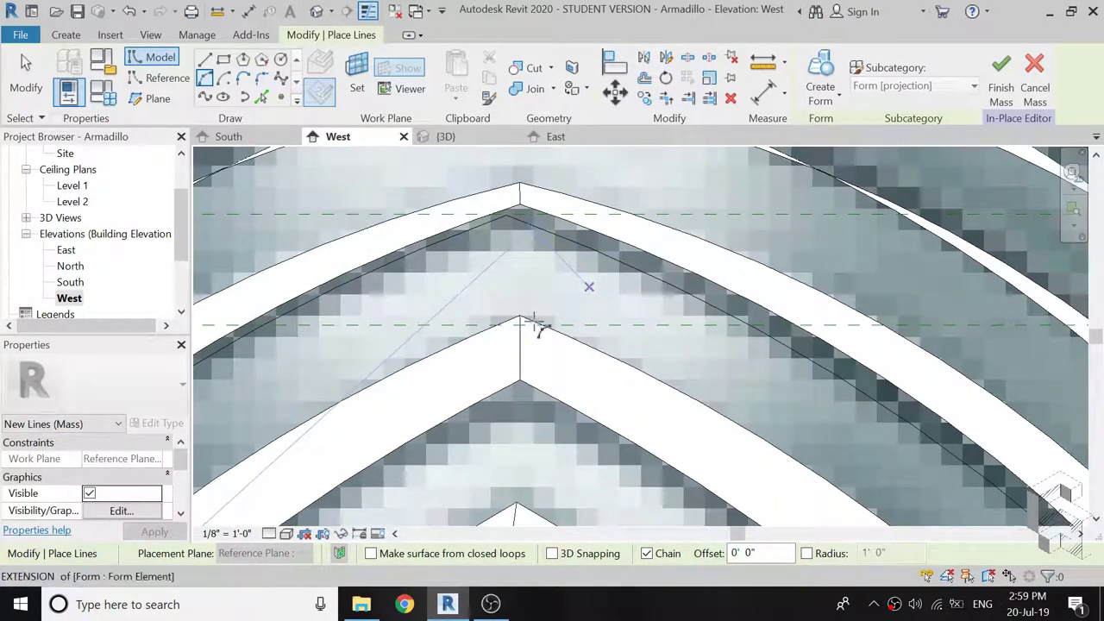
pyautogui.click(519, 322)
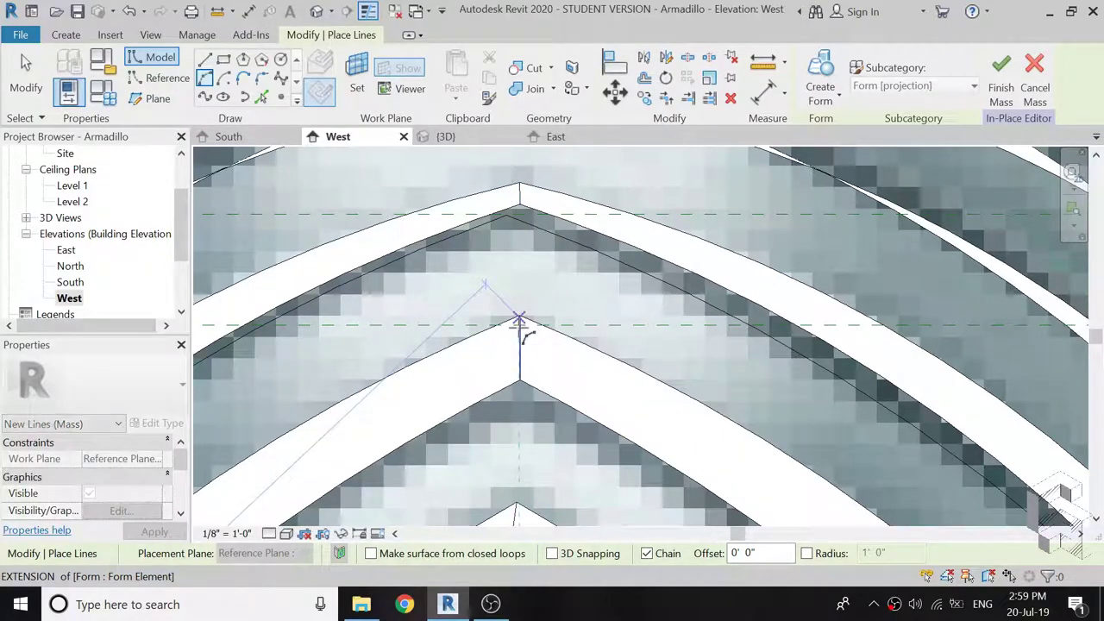
pyautogui.scroll(3, 519, 322)
pyautogui.scroll(2, 522, 324)
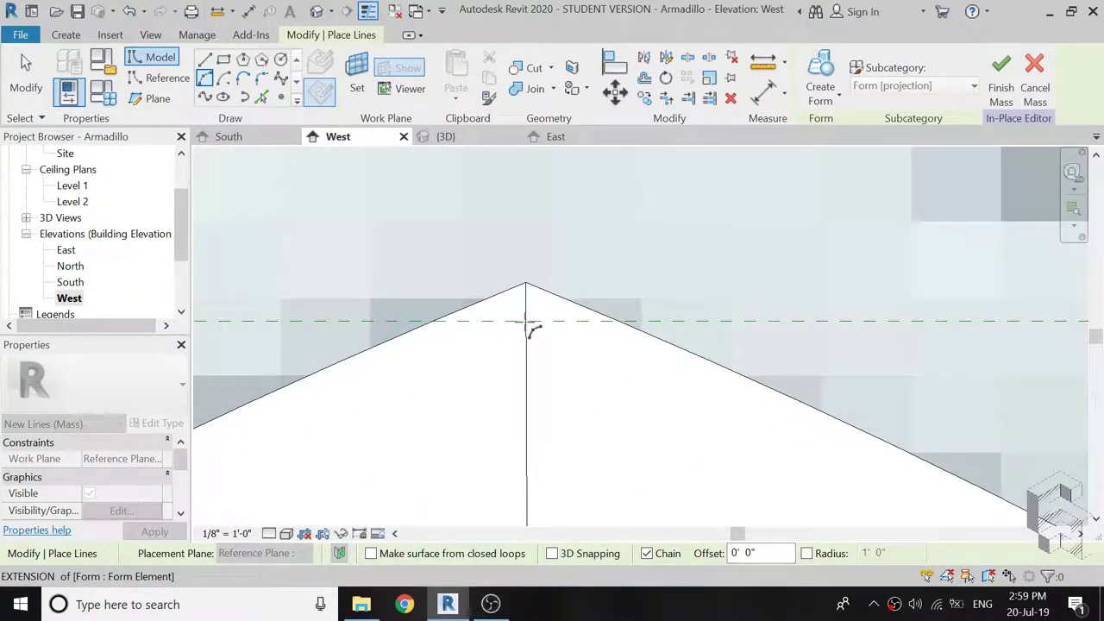
pyautogui.scroll(-1, 680, 229)
pyautogui.scroll(-1, 681, 229)
pyautogui.scroll(-2, 681, 228)
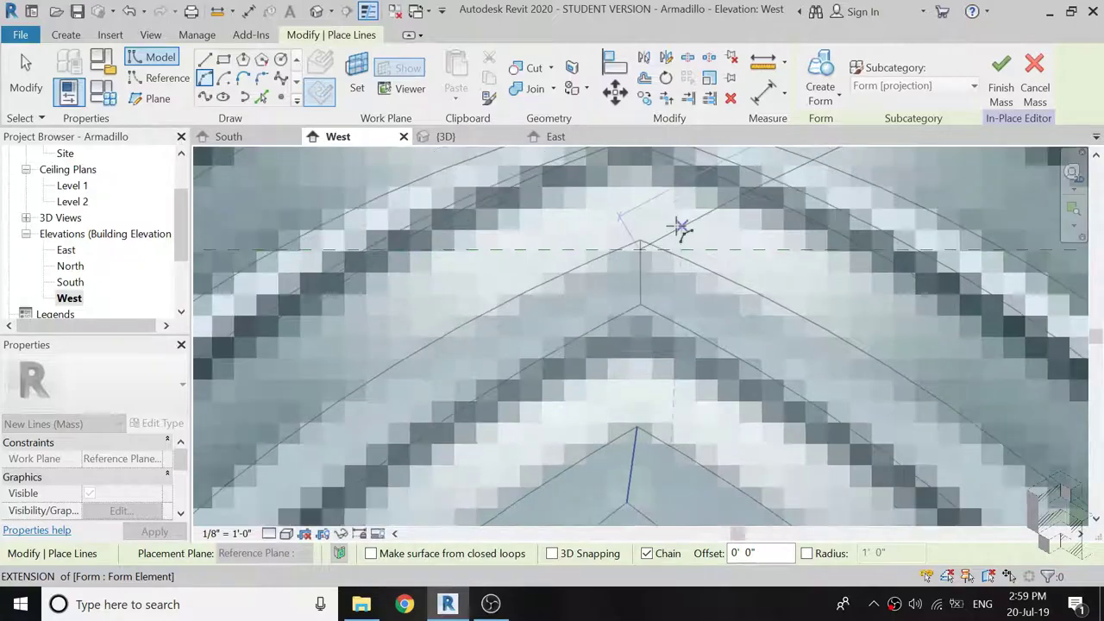
pyautogui.scroll(-2, 681, 229)
pyautogui.scroll(-1, 525, 301)
pyautogui.scroll(-1, 517, 308)
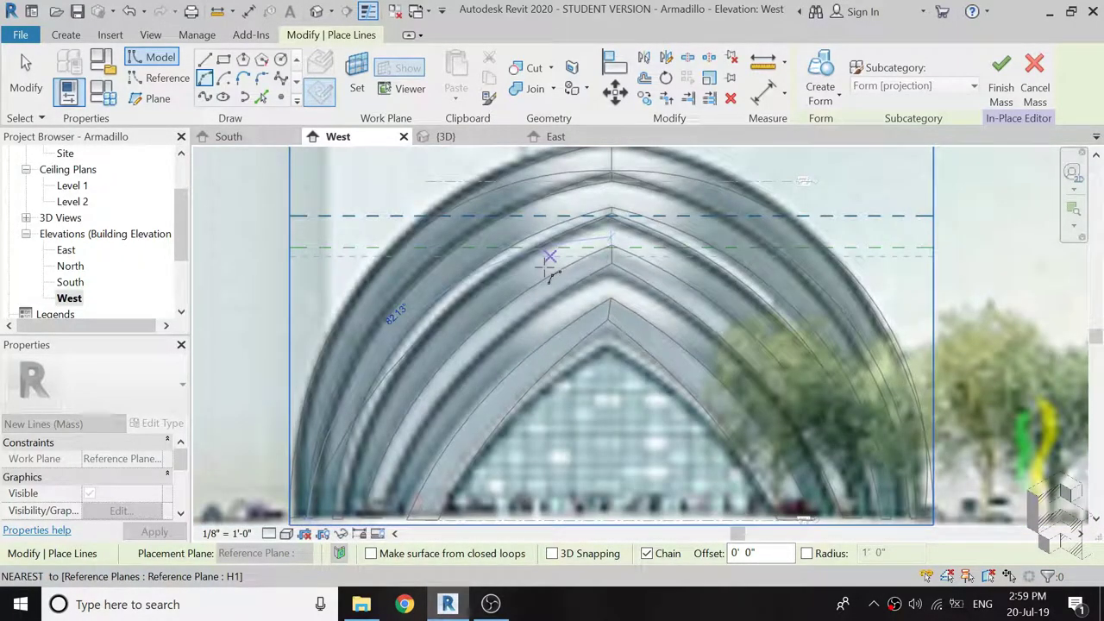
pyautogui.click(546, 269)
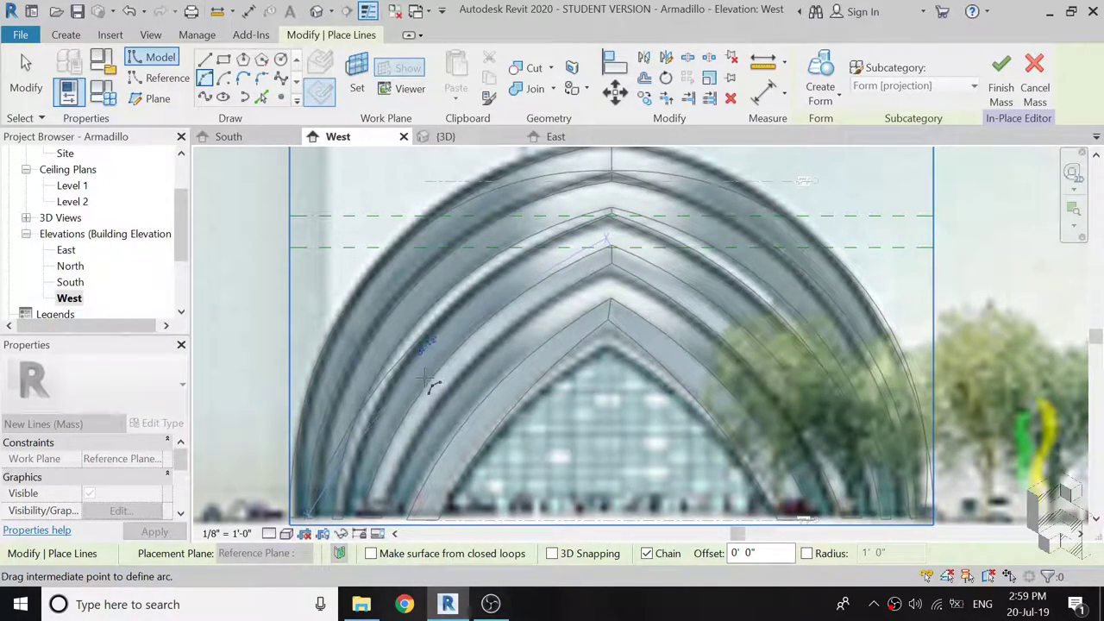
# Shape the arc's radius to follow the arch, dismiss the visibility warning, and finish.
pyautogui.scroll(1, 429, 384)
pyautogui.scroll(1, 428, 375)
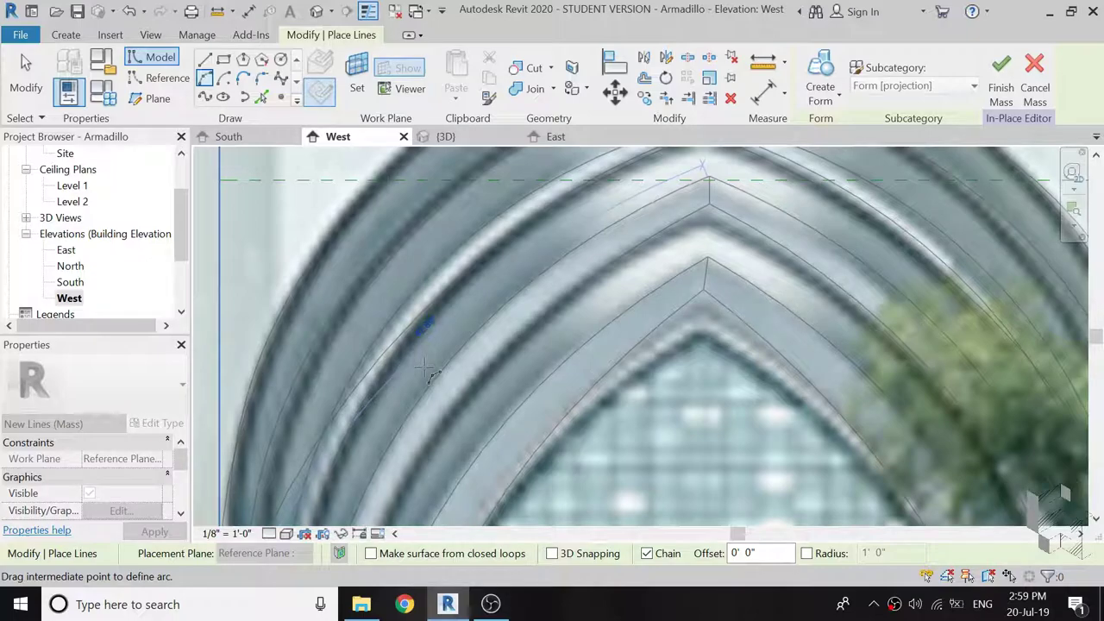
pyautogui.click(425, 370)
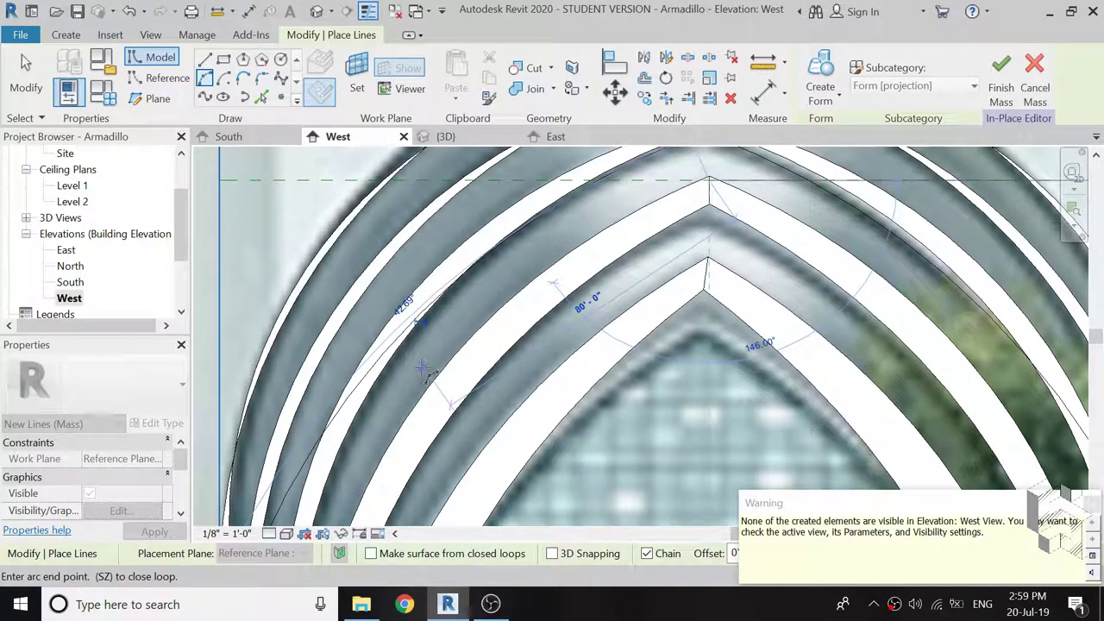
pyautogui.click(1092, 504)
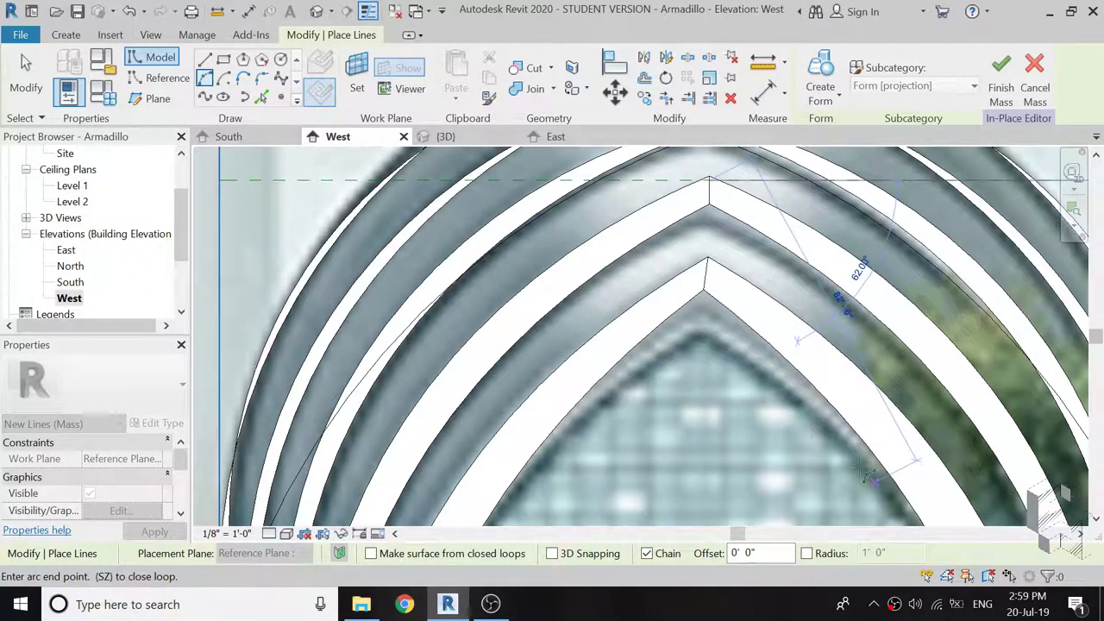
pyautogui.scroll(-1, 503, 419)
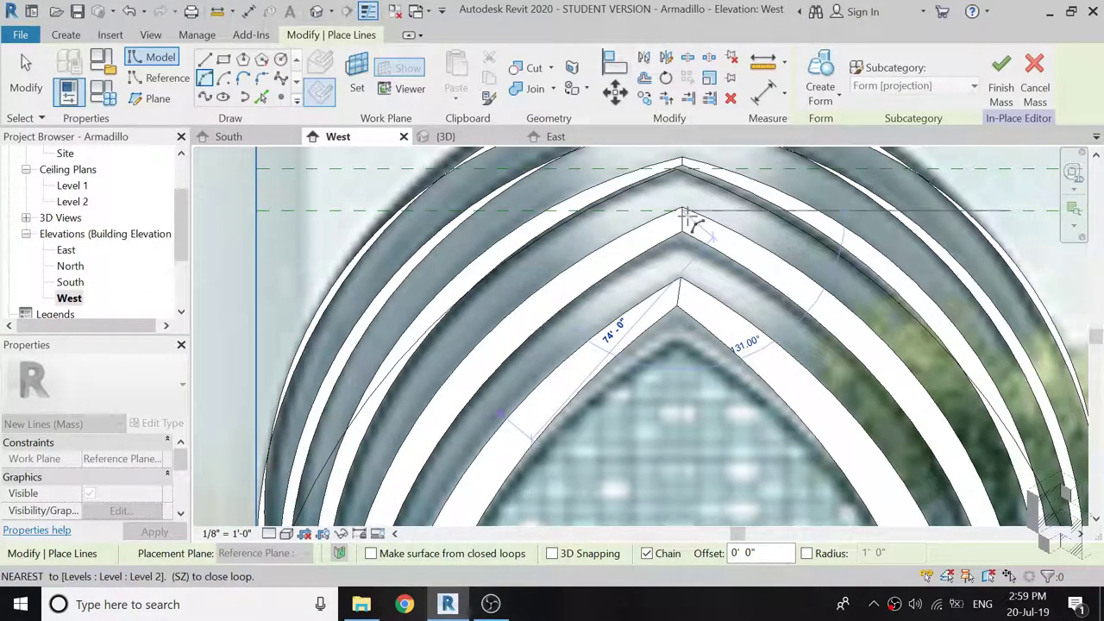
pyautogui.scroll(2, 681, 239)
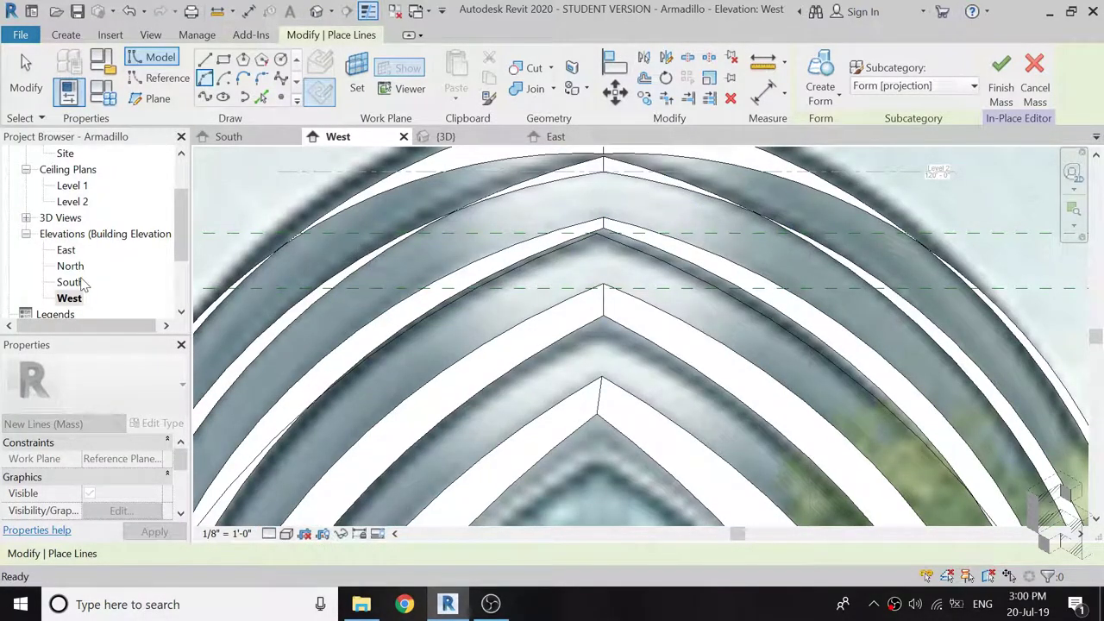
pyautogui.press('Escape')
# In the East elevation, mirror-copy the new arc across a vertical axis at the apex.
pyautogui.doubleClick(65, 251)
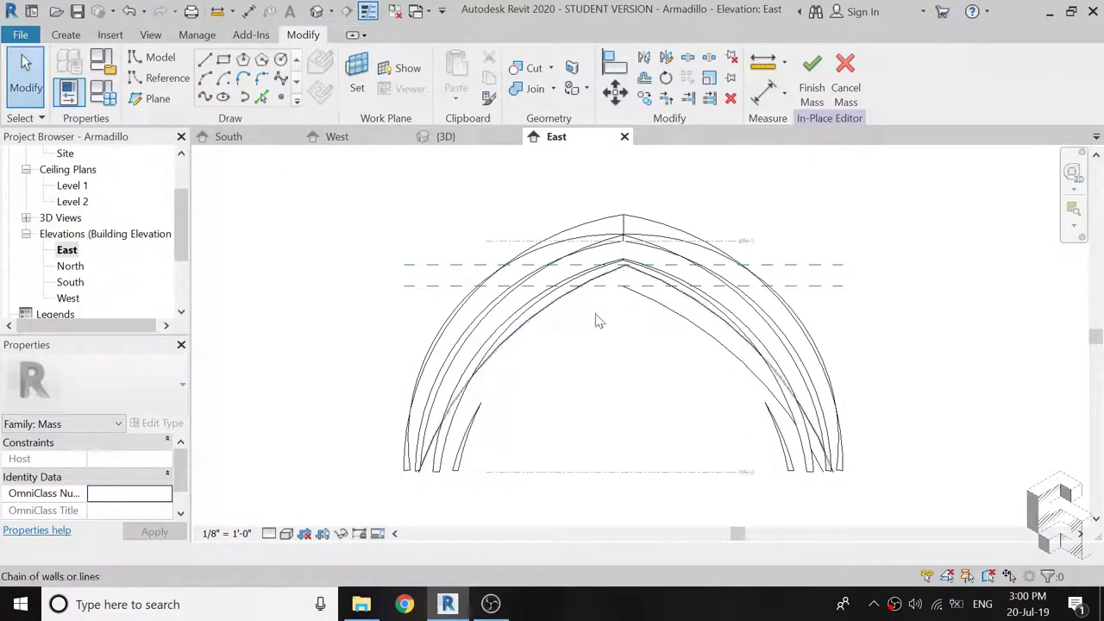
pyautogui.click(690, 331)
pyautogui.scroll(5, 638, 289)
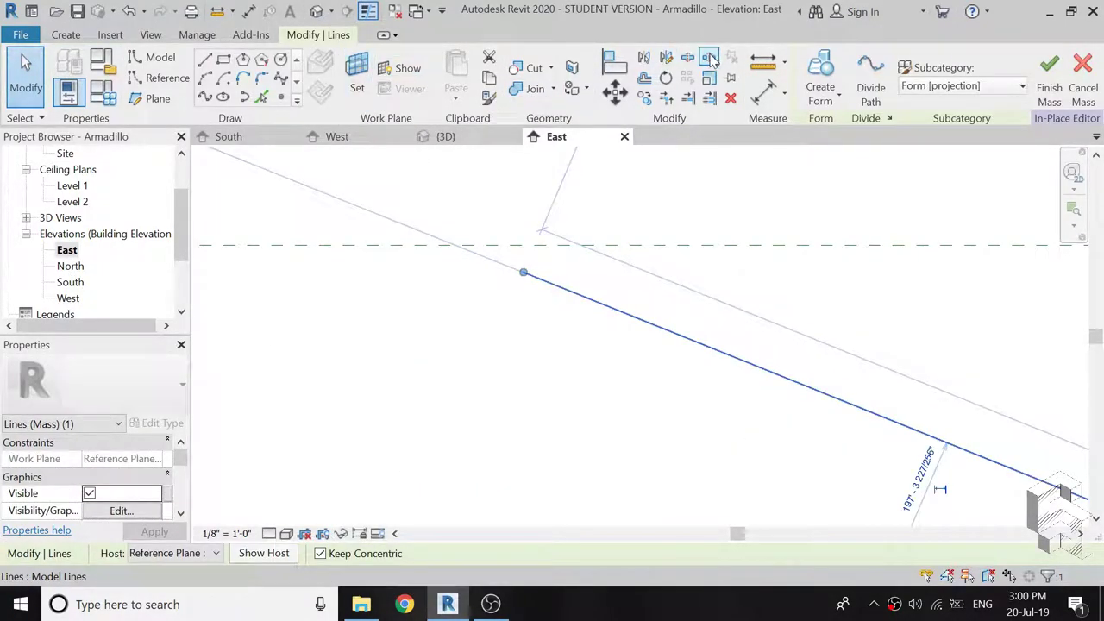
pyautogui.click(666, 57)
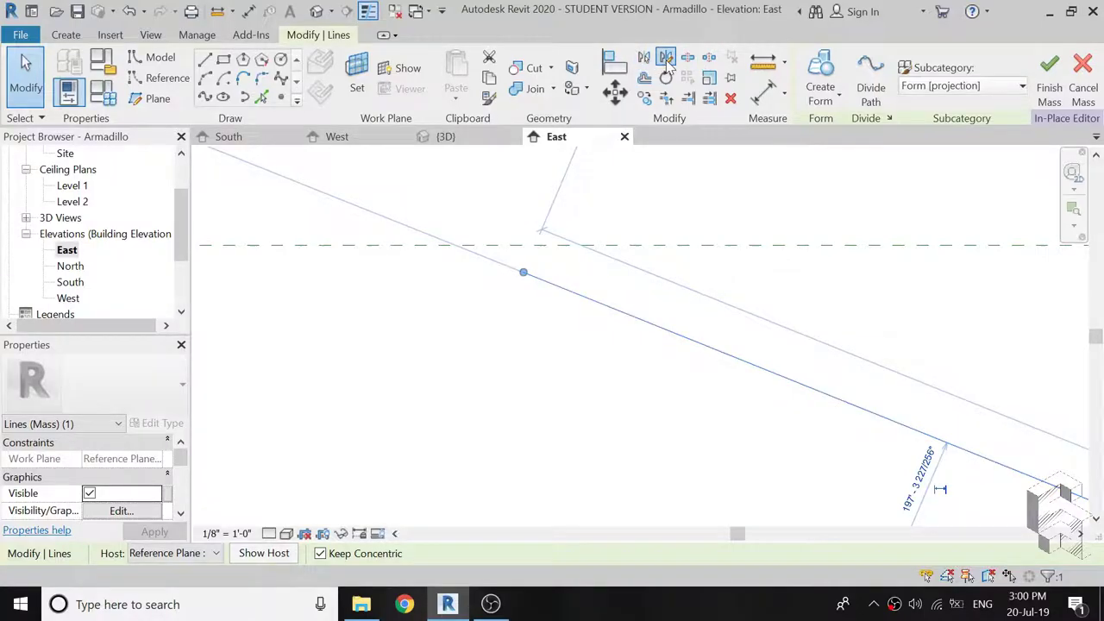
pyautogui.click(524, 274)
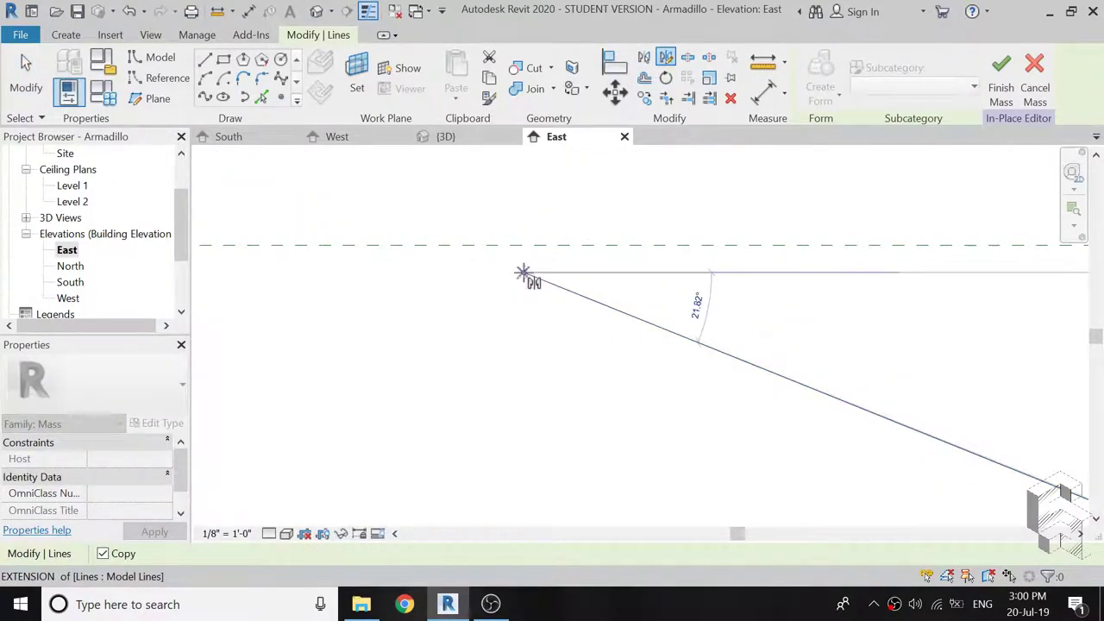
pyautogui.click(523, 347)
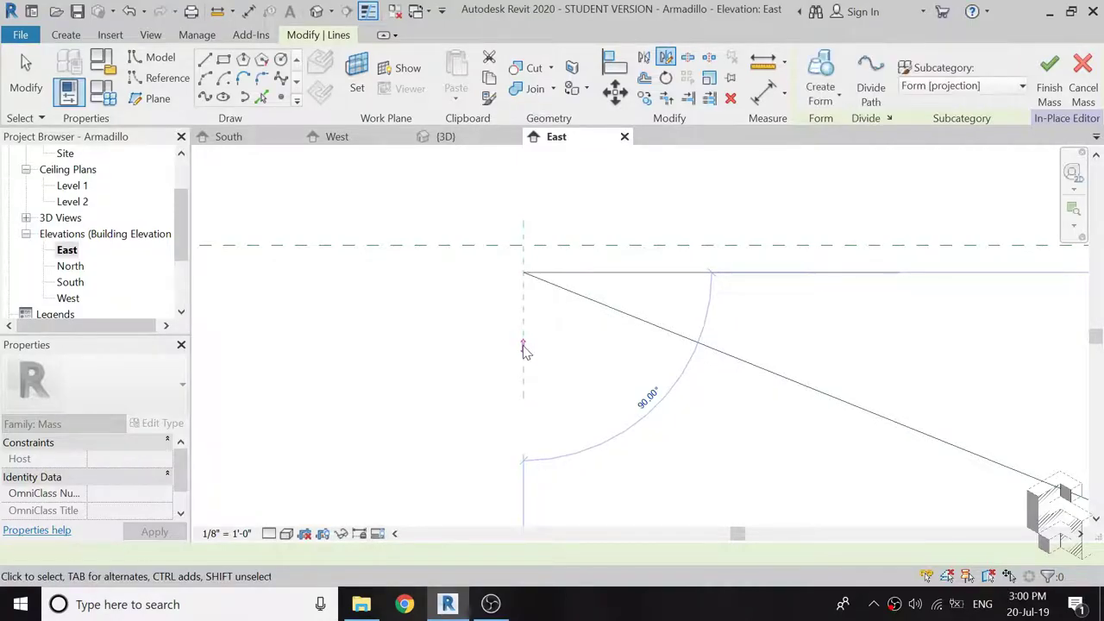
pyautogui.scroll(-3, 613, 231)
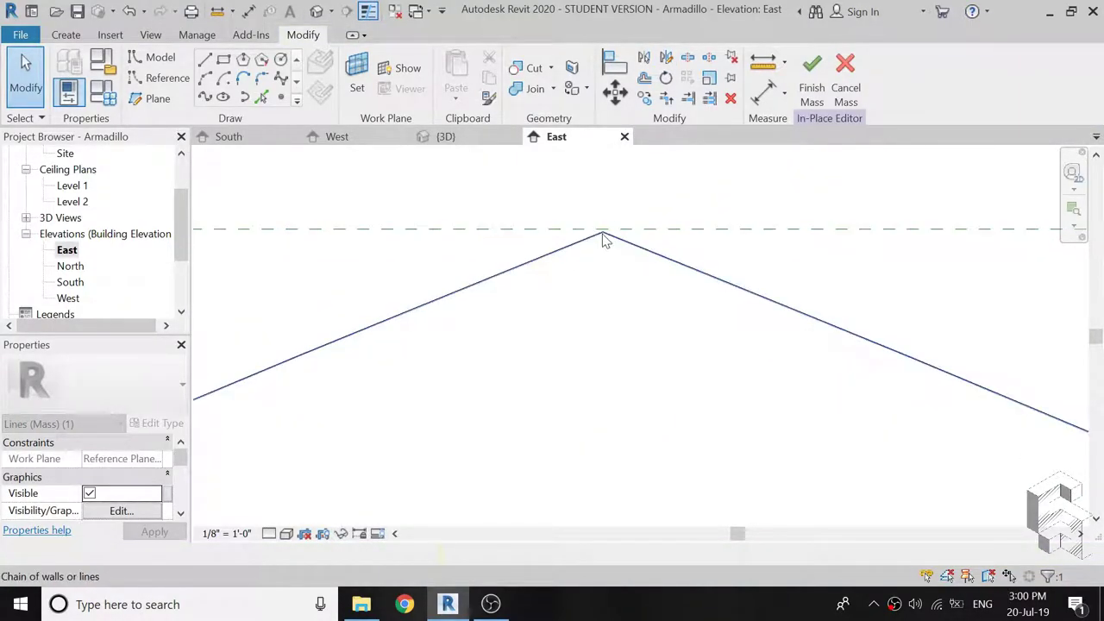
pyautogui.press('Escape')
pyautogui.scroll(-2, 567, 271)
pyautogui.scroll(-2, 567, 274)
pyautogui.scroll(-2, 568, 274)
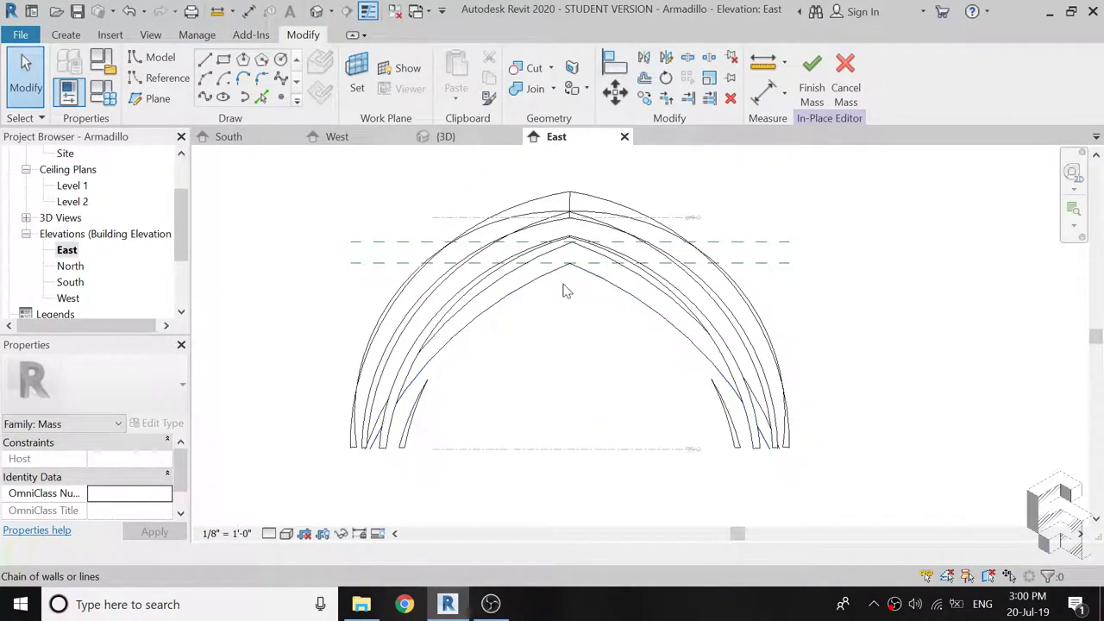
# In the default 3D view, create a new shell form from the selected front arcs.
pyautogui.click(317, 12)
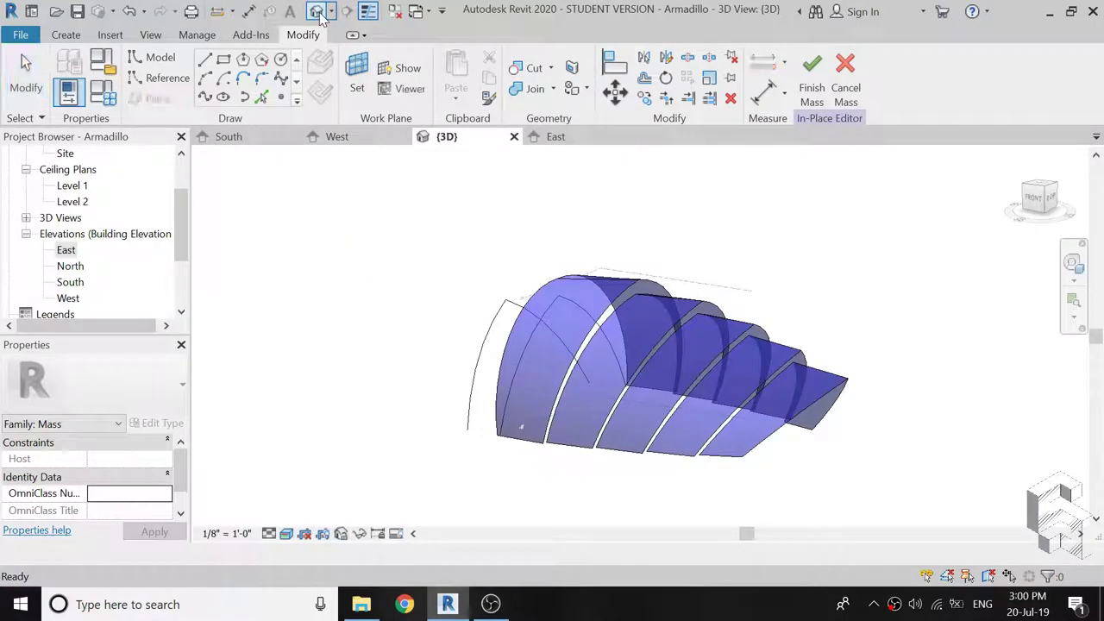
pyautogui.scroll(3, 457, 423)
pyautogui.scroll(-1, 517, 423)
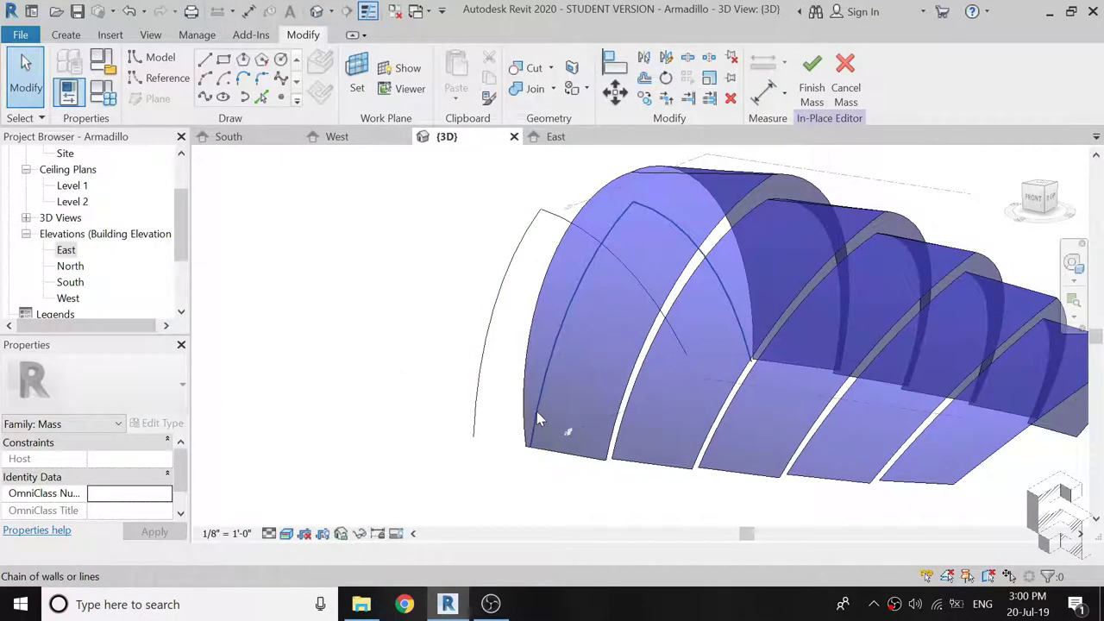
pyautogui.click(532, 418)
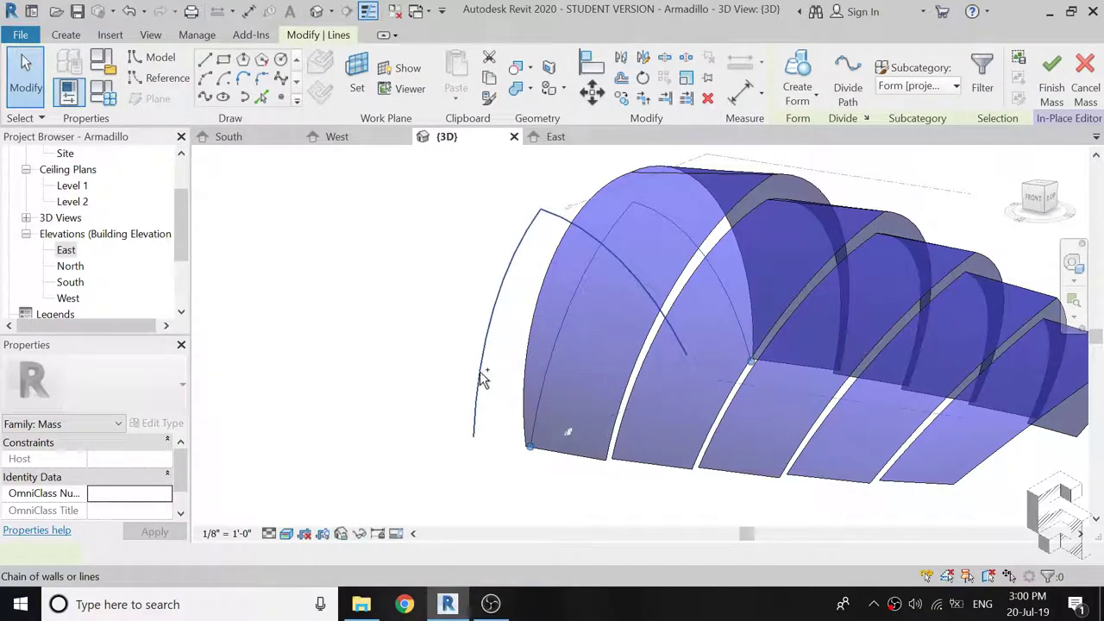
pyautogui.keyDown('ctrl'); pyautogui.click(480, 376); pyautogui.keyUp('ctrl')
pyautogui.keyDown('ctrl'); pyautogui.click(528, 234); pyautogui.keyUp('ctrl')
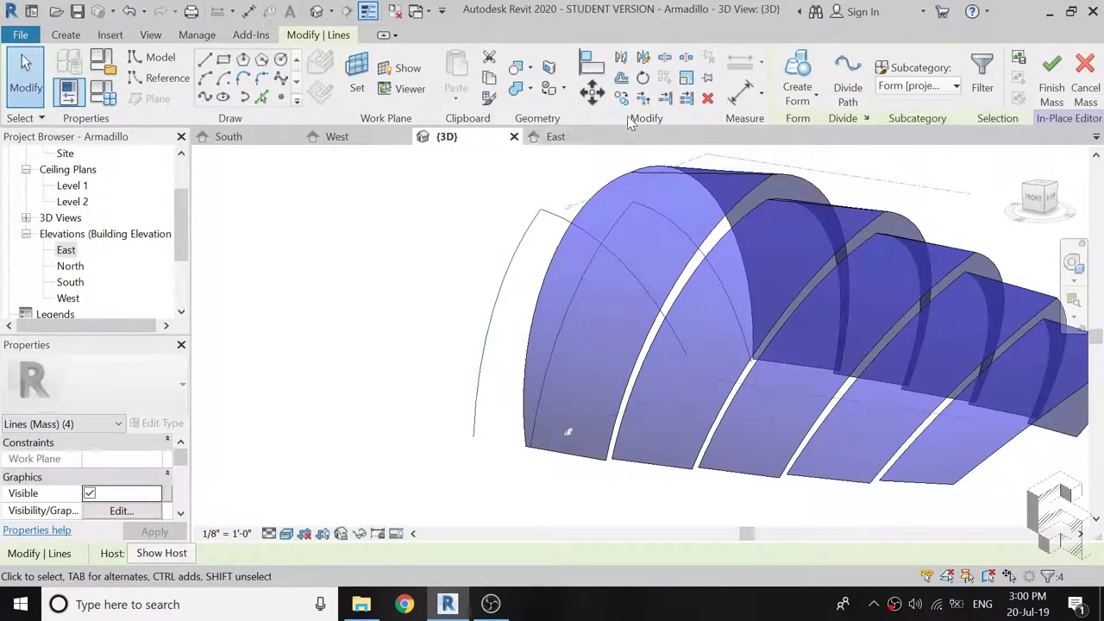
pyautogui.click(787, 69)
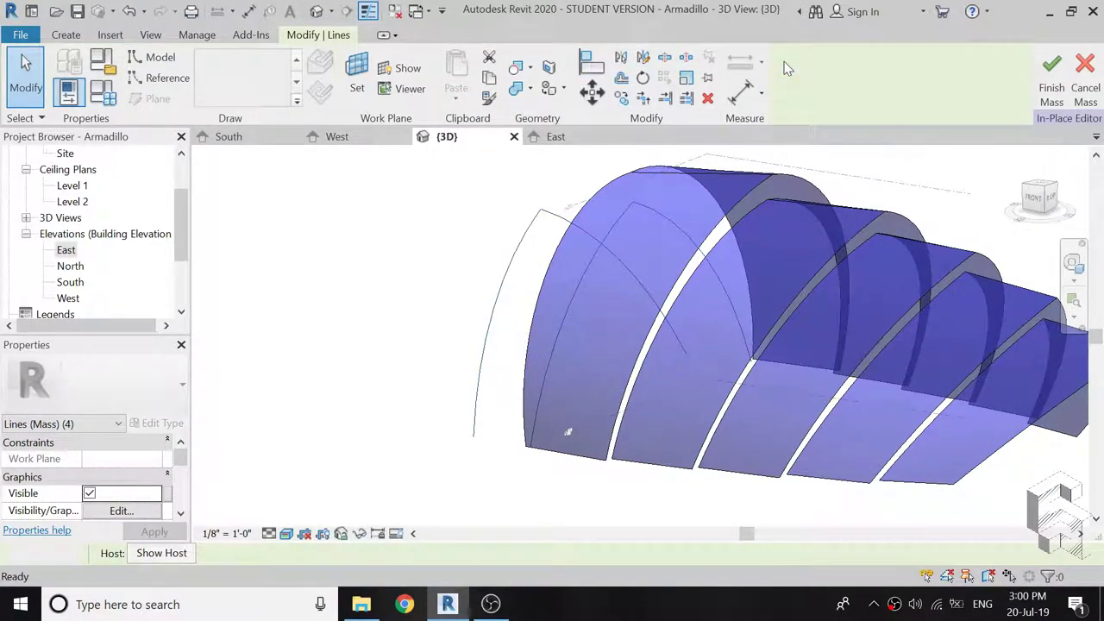
pyautogui.keyDown('shift'); pyautogui.moveTo(715, 384); pyautogui.dragTo(726, 345, button='middle'); pyautogui.keyUp('shift')
pyautogui.press('Escape')
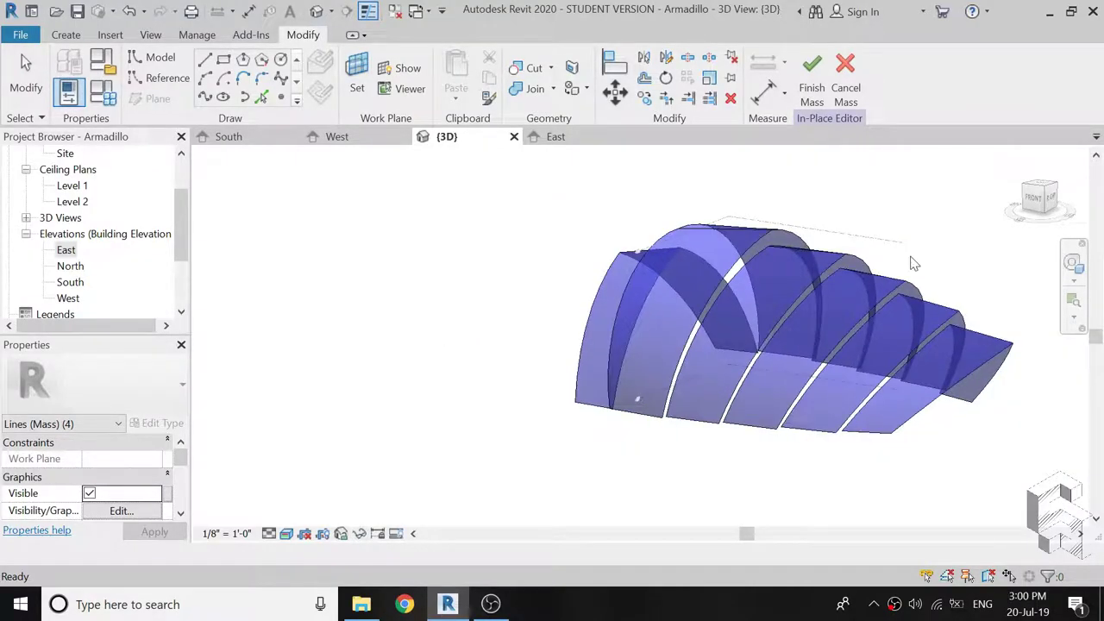
pyautogui.click(1025, 192)
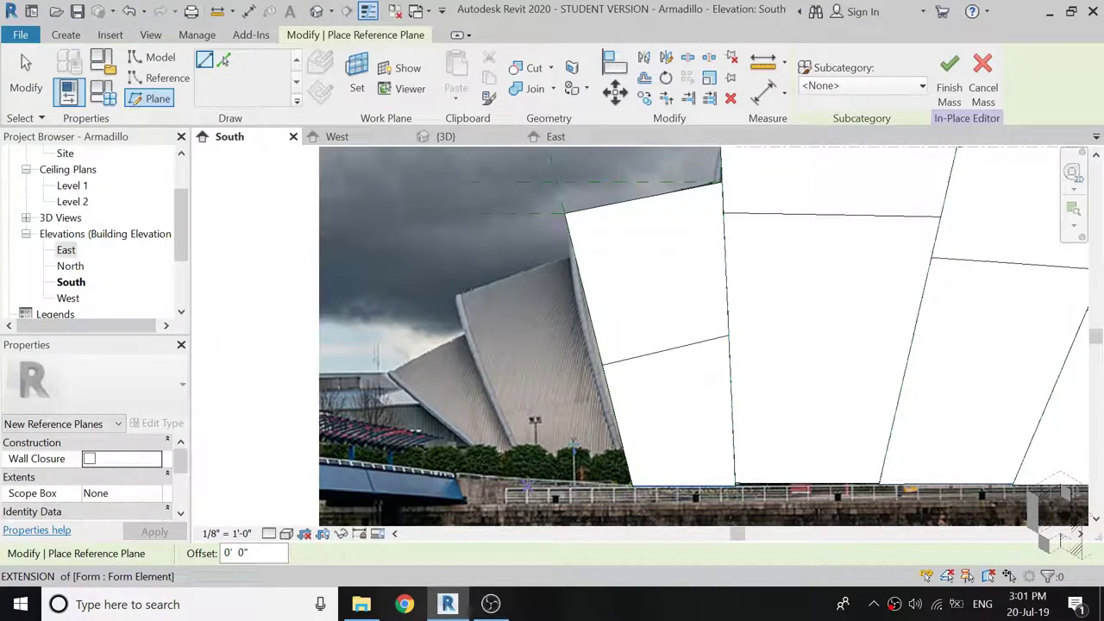
# Draw reference planes over the South photo along the slanted shell edges.
pyautogui.click(527, 488)
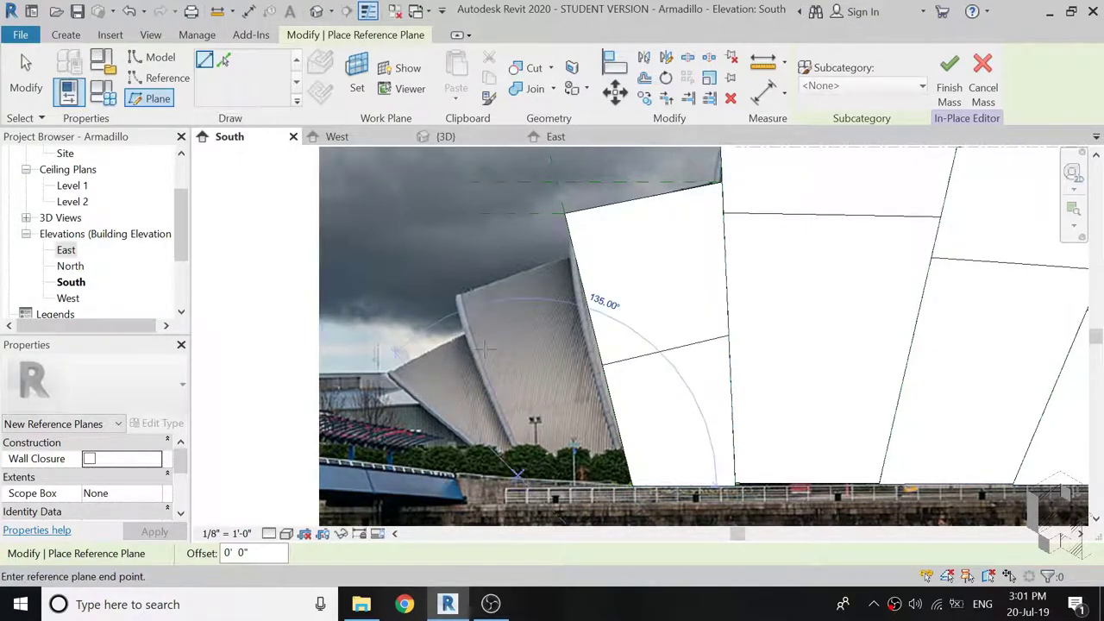
pyautogui.click(431, 240)
pyautogui.press('Escape')
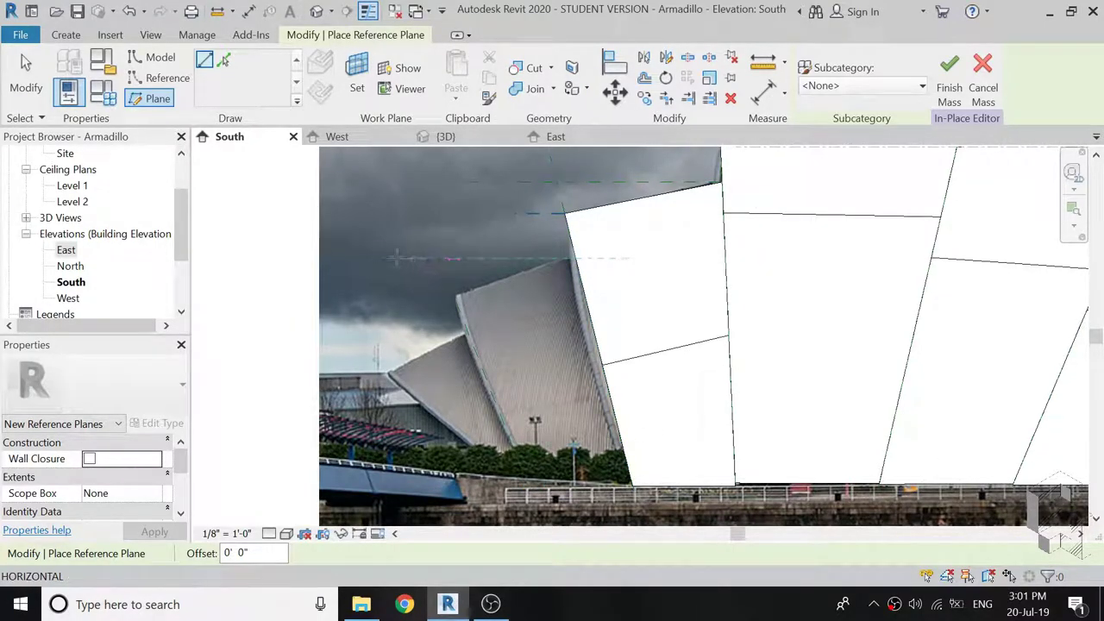
pyautogui.click(384, 257)
pyautogui.click(384, 257)
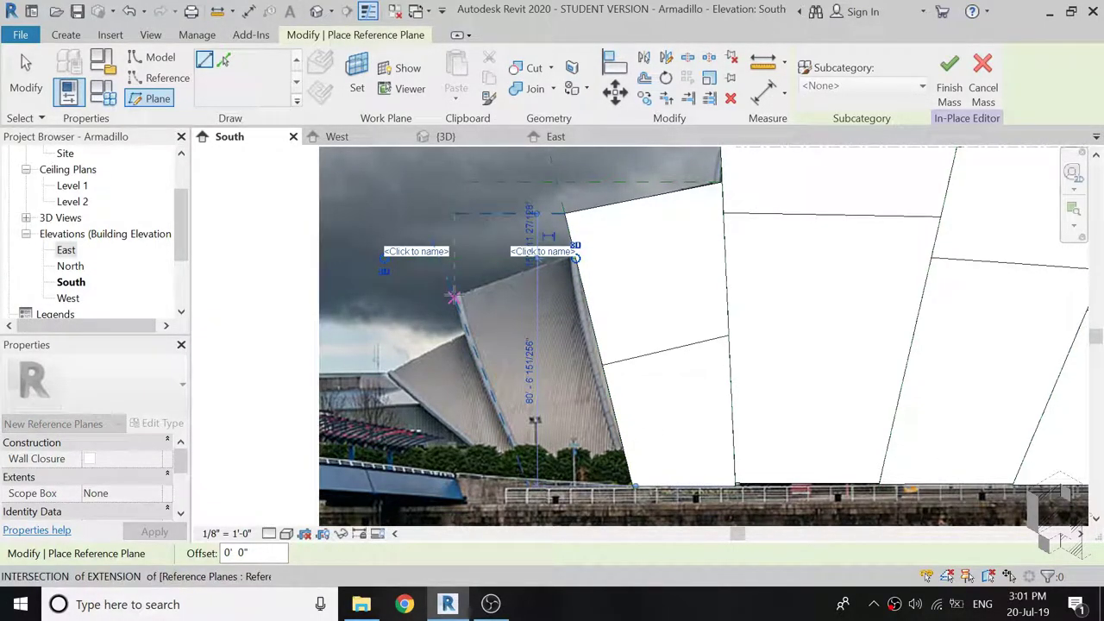
pyautogui.click(265, 281)
pyautogui.click(371, 291)
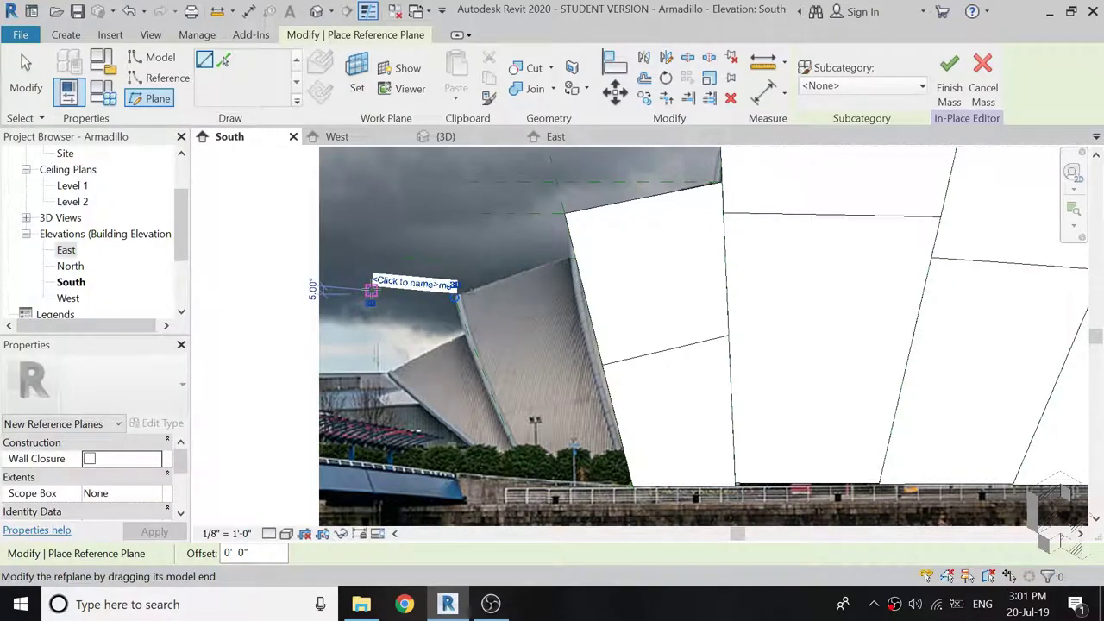
pyautogui.press('Escape')
pyautogui.press('Escape')
# Add a horizontal reference plane at the shell's top-corner height using RP.
pyautogui.press('r')
pyautogui.press('p')
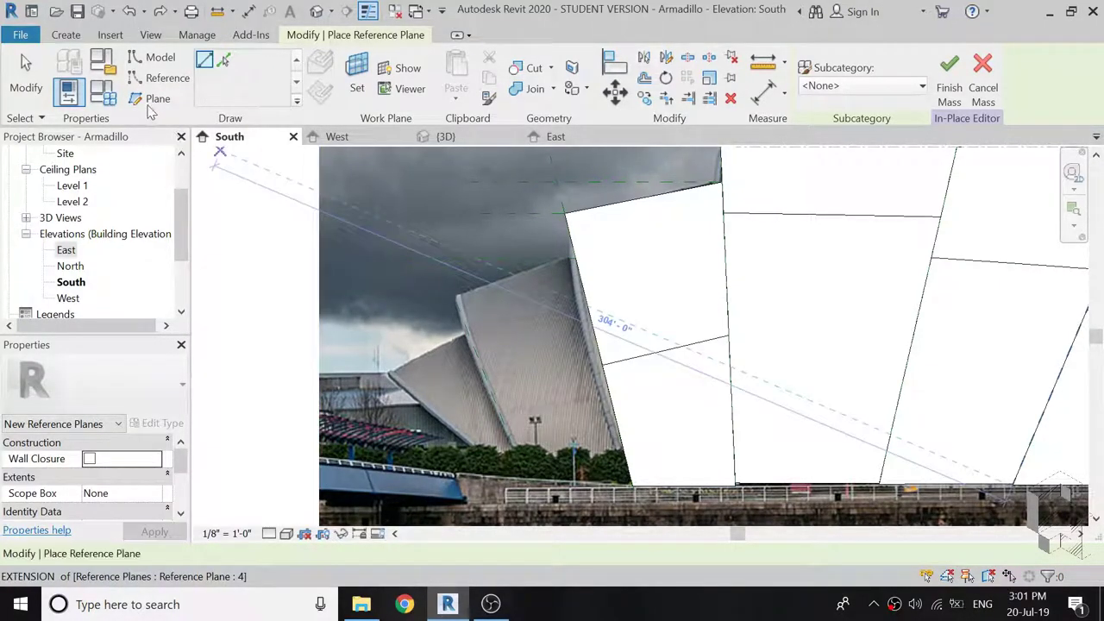
pyautogui.click(457, 294)
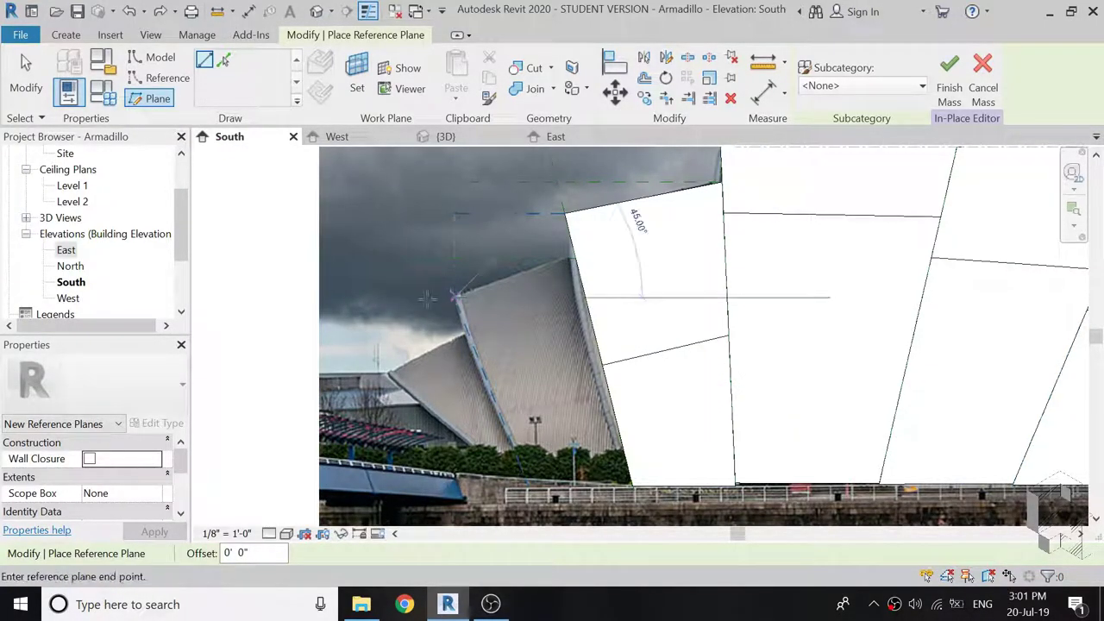
pyautogui.click(383, 294)
pyautogui.press('Escape')
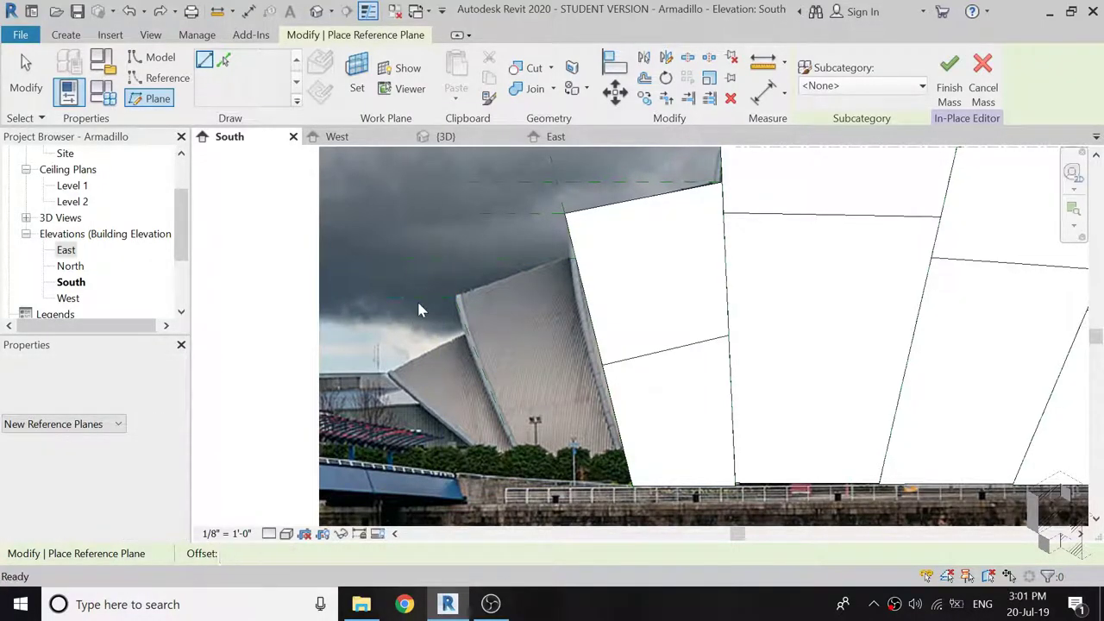
pyautogui.press('Escape')
# Name the upper horizontal reference plane H3 and the lower one H4.
pyautogui.click(418, 295)
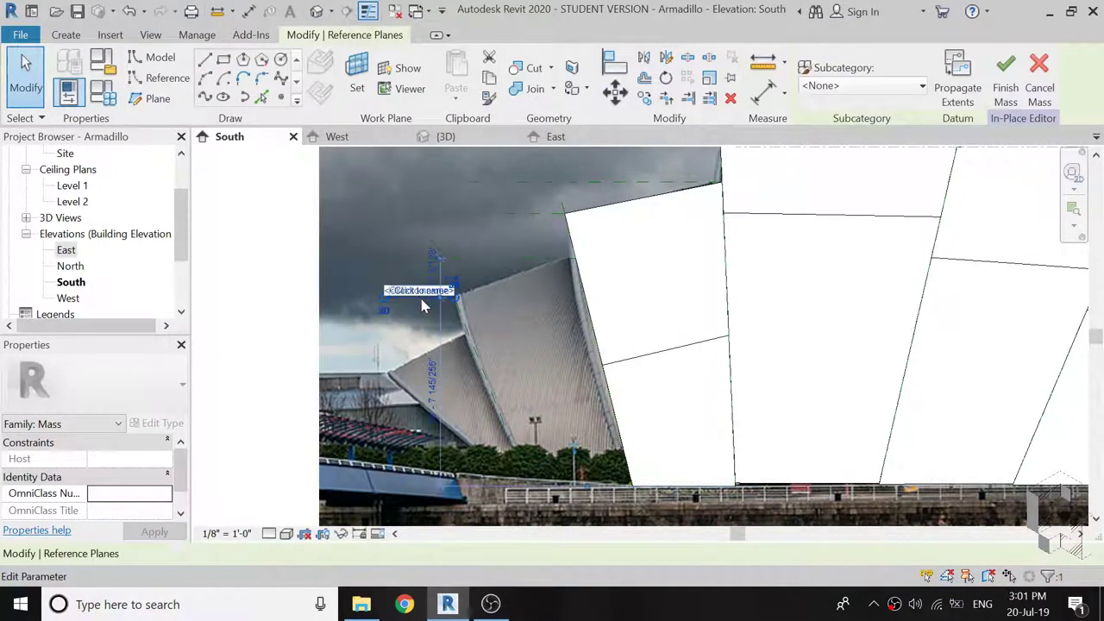
pyautogui.press('Escape')
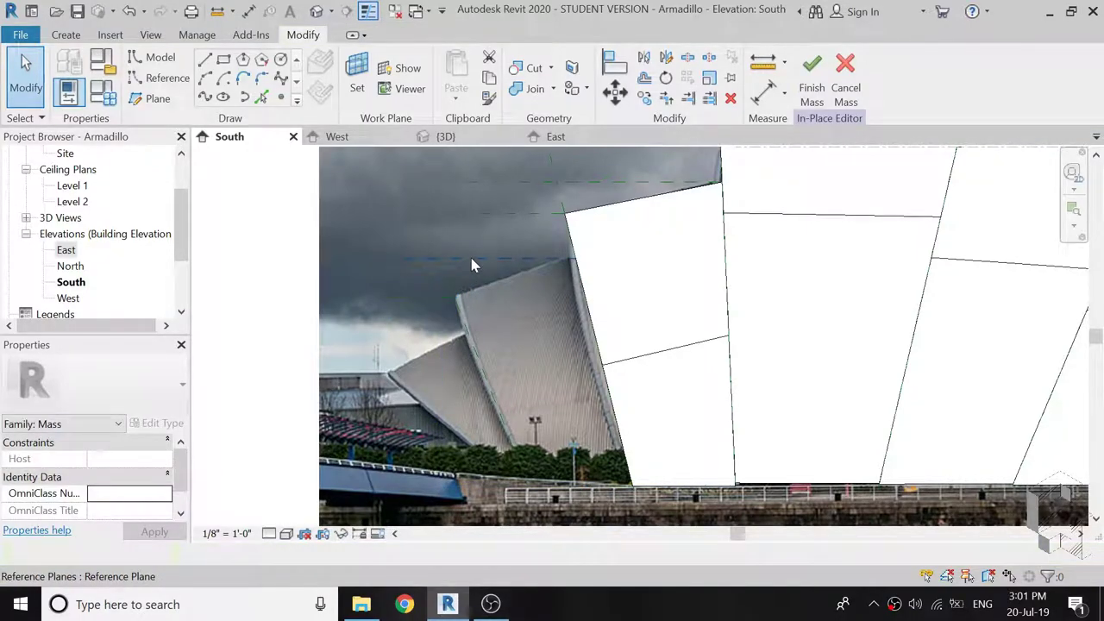
pyautogui.click(529, 261)
pyautogui.click(413, 253)
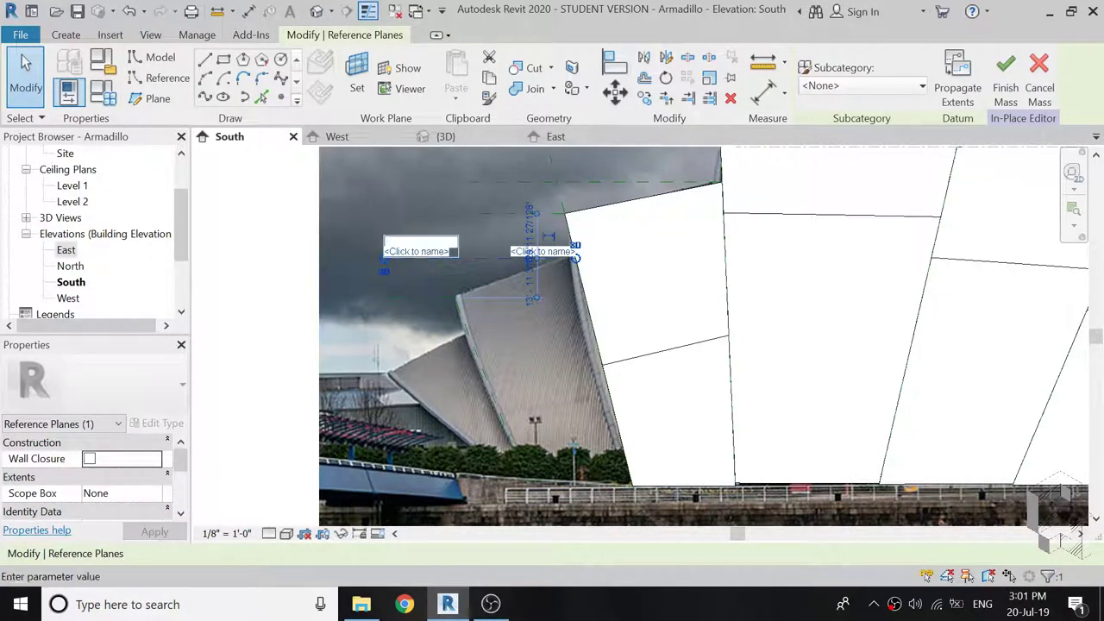
pyautogui.write('H3')
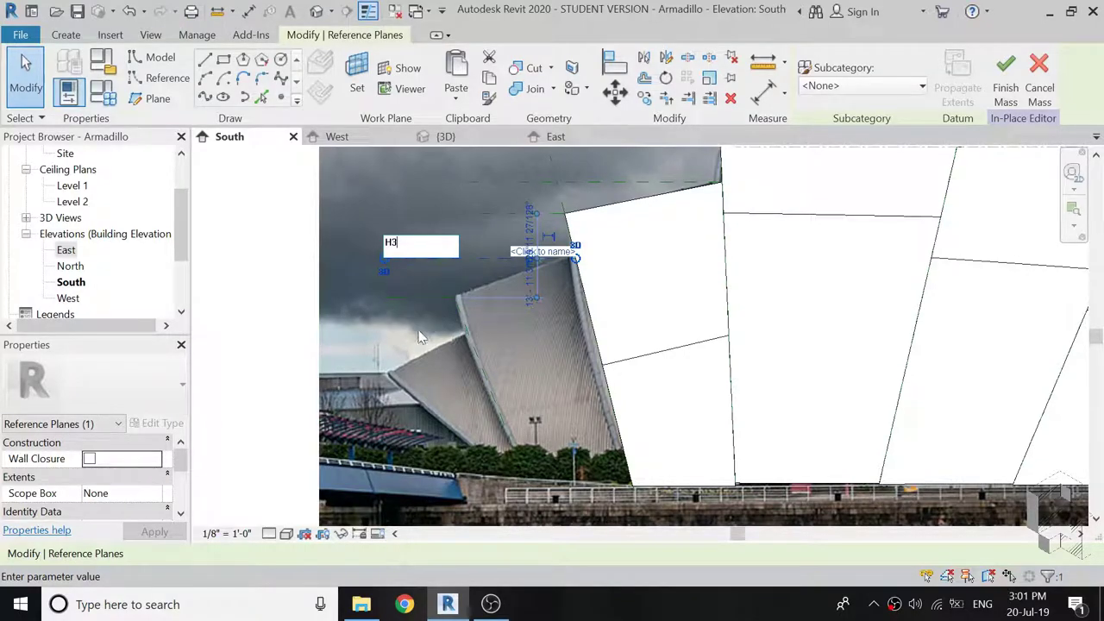
pyautogui.press('Return')
pyautogui.click(405, 291)
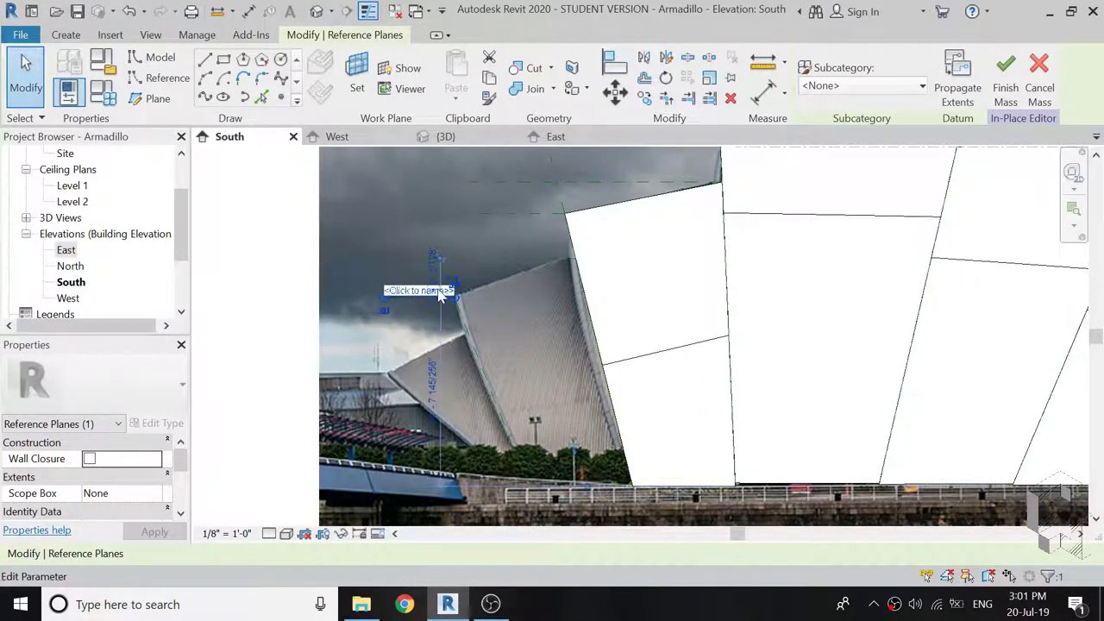
pyautogui.click(413, 292)
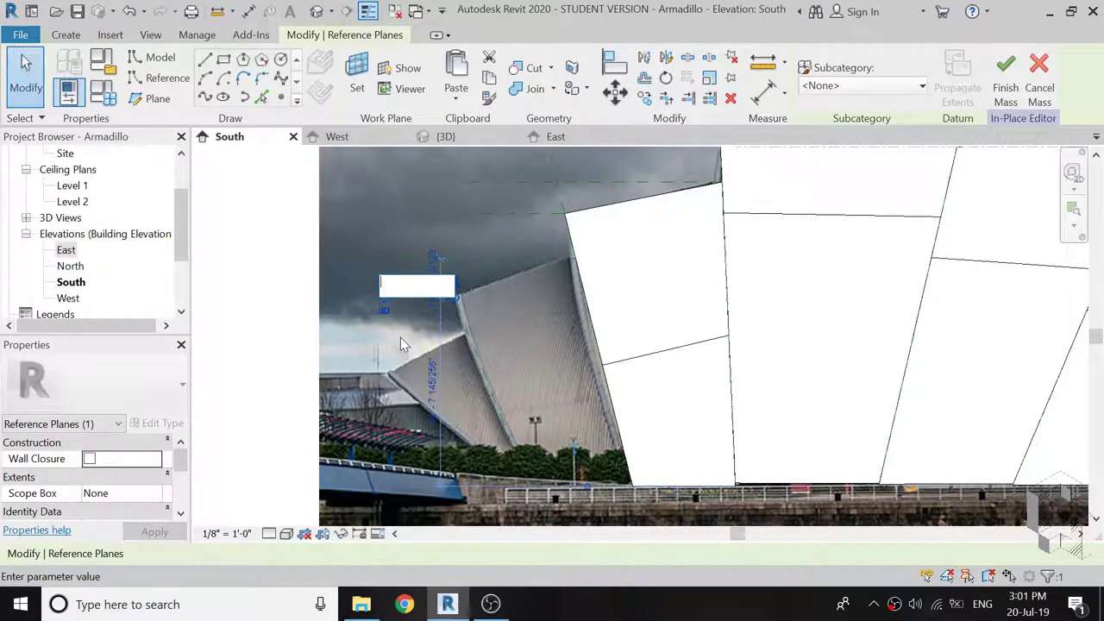
pyautogui.write('H4')
pyautogui.press('Return')
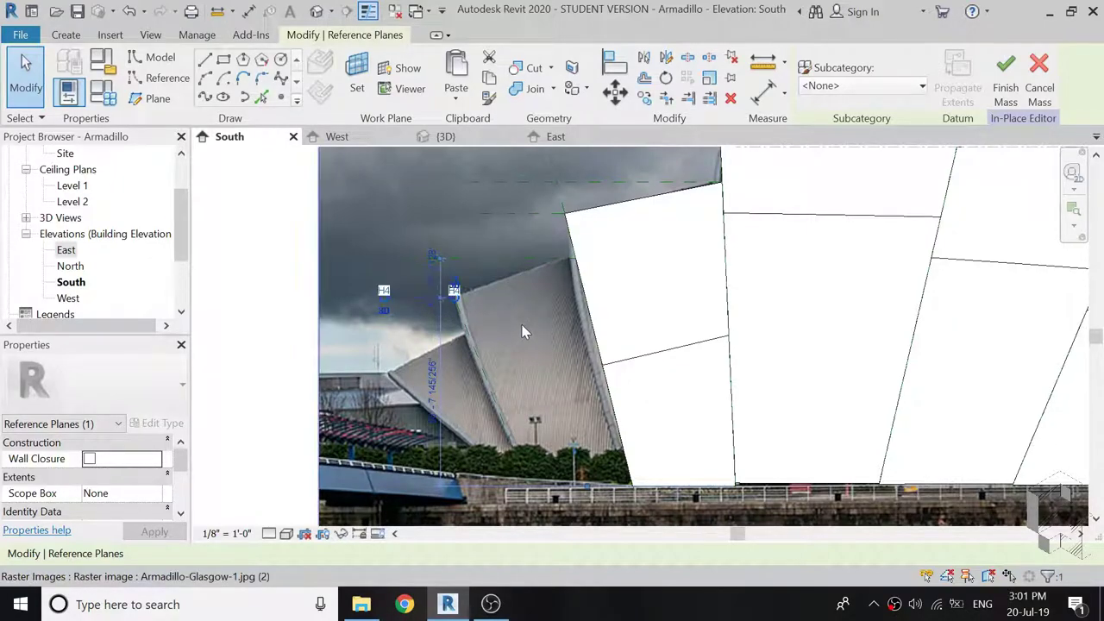
pyautogui.press('Escape')
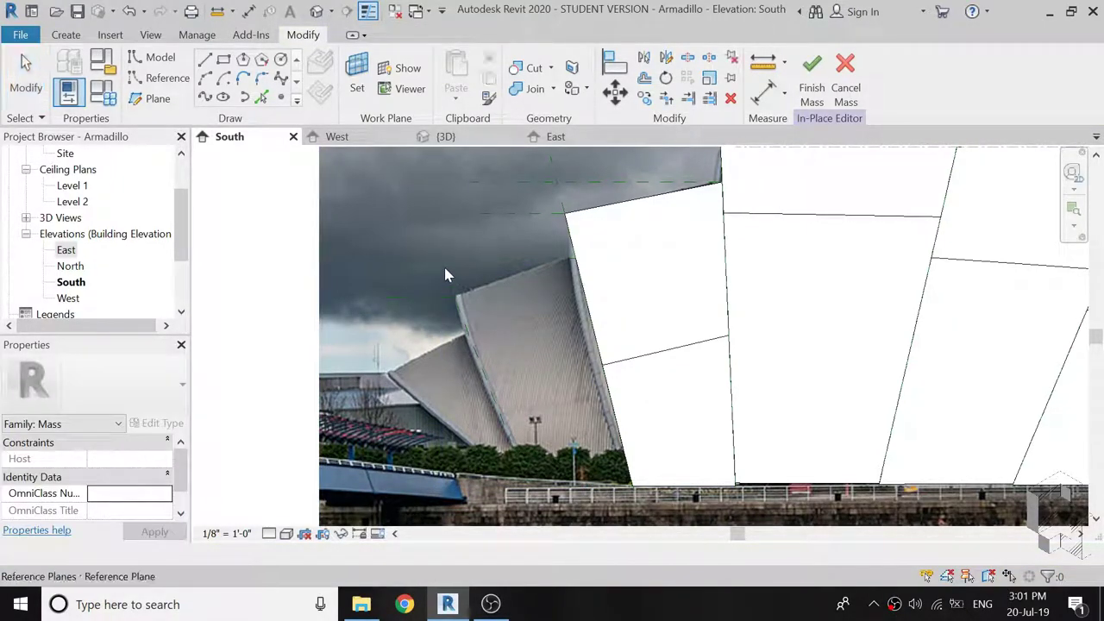
# Rename the slanted reference plane running along the next fin.
pyautogui.click(445, 274)
pyautogui.click(455, 274)
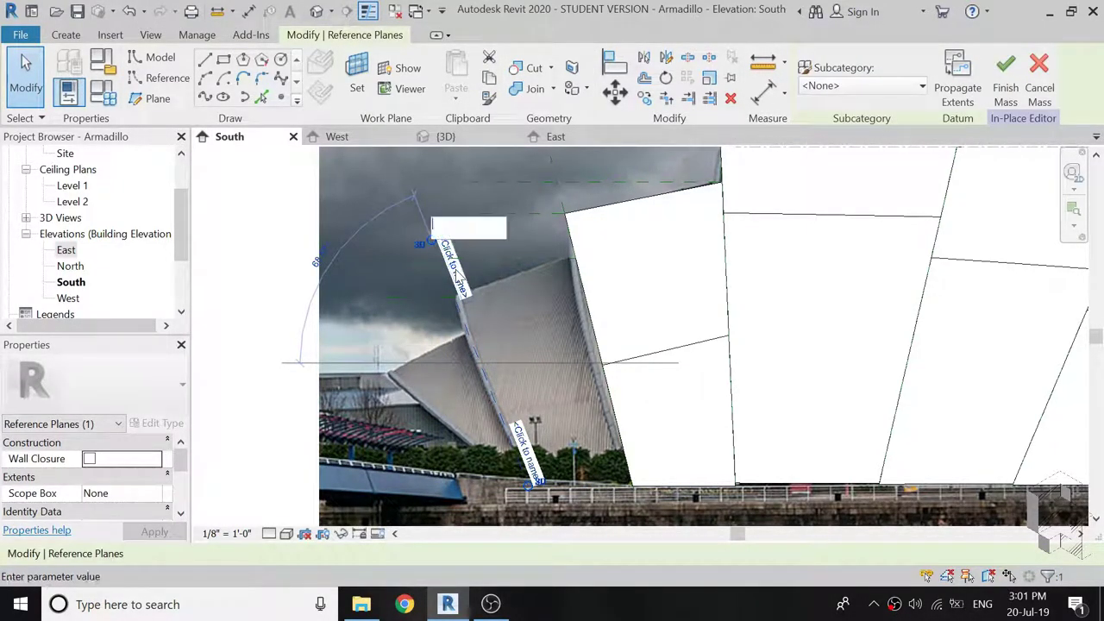
pyautogui.write('8')
pyautogui.press('Return')
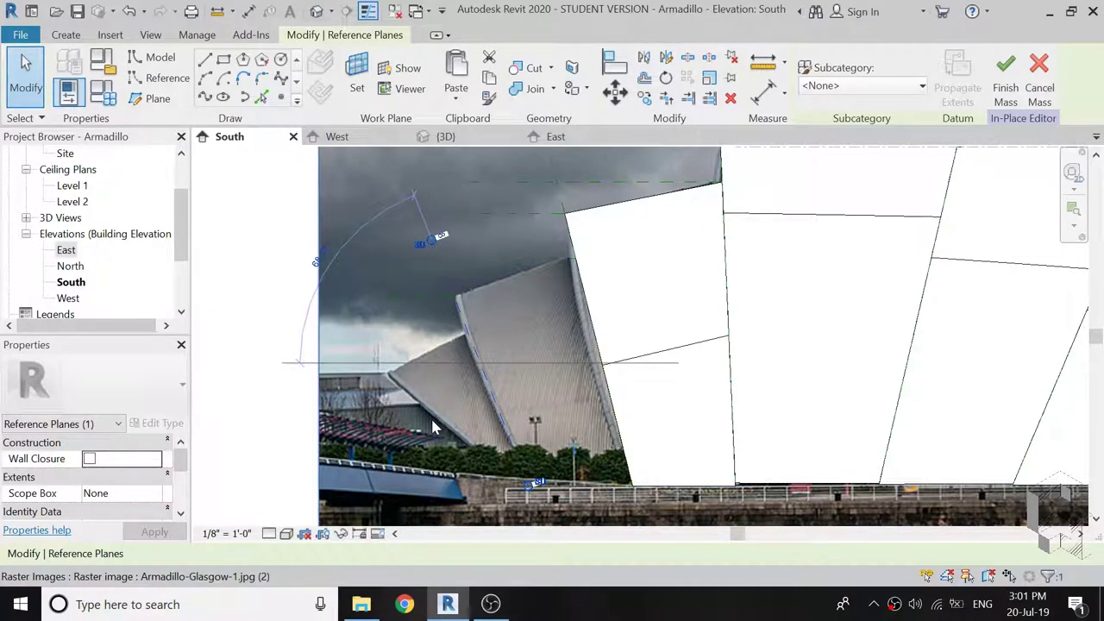
pyautogui.press('Escape')
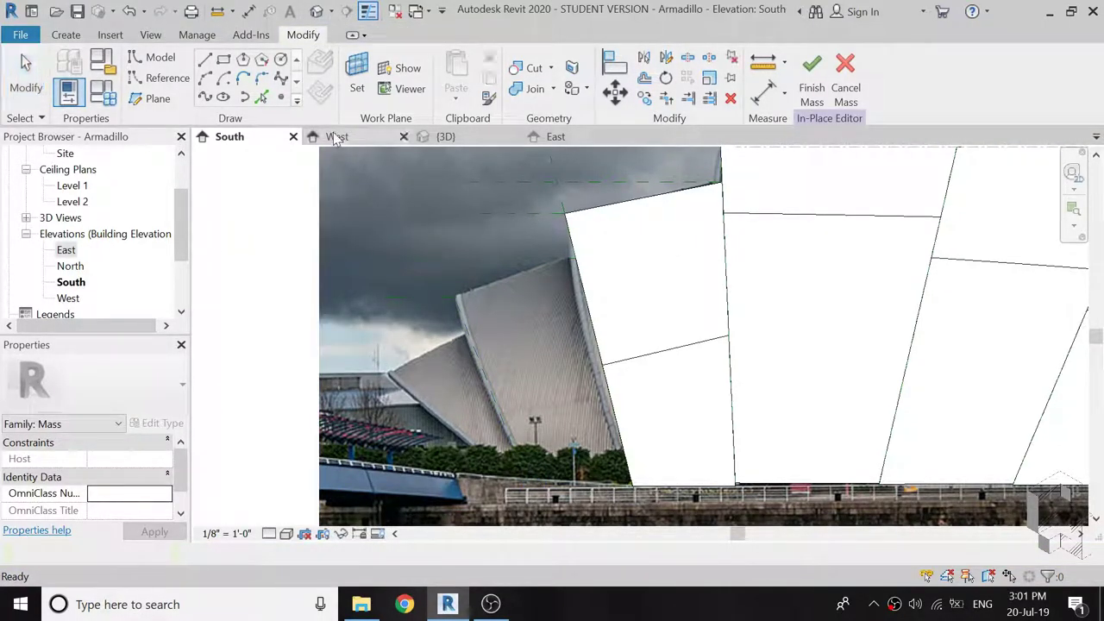
# In the East elevation, set the work plane to Reference Plane : 7 for a new arc.
pyautogui.click(333, 135)
pyautogui.scroll(-5, 576, 278)
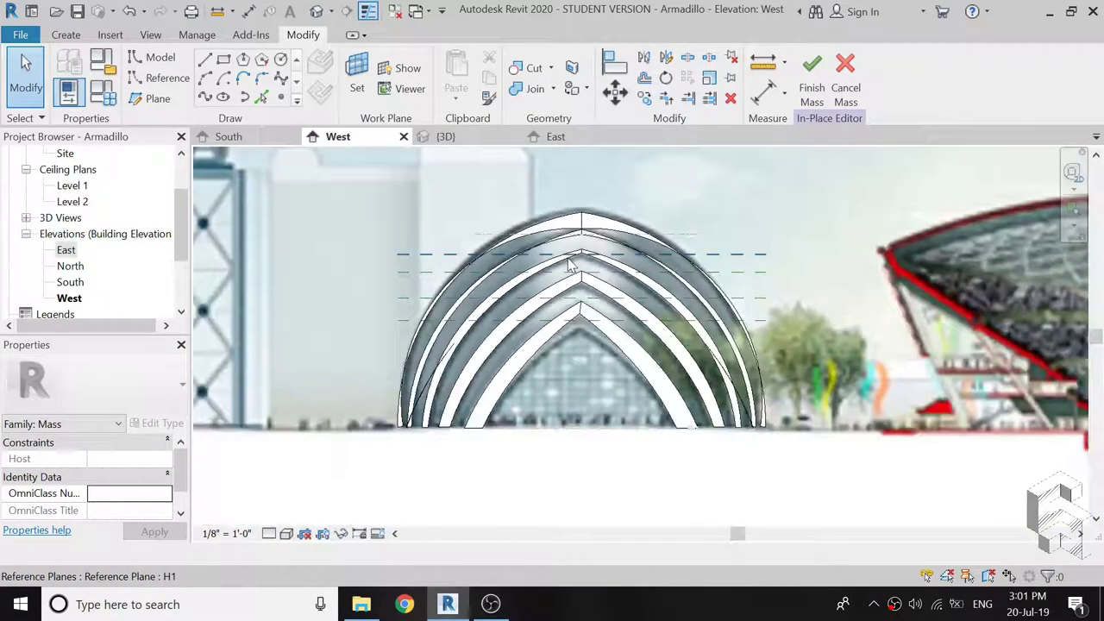
pyautogui.click(556, 138)
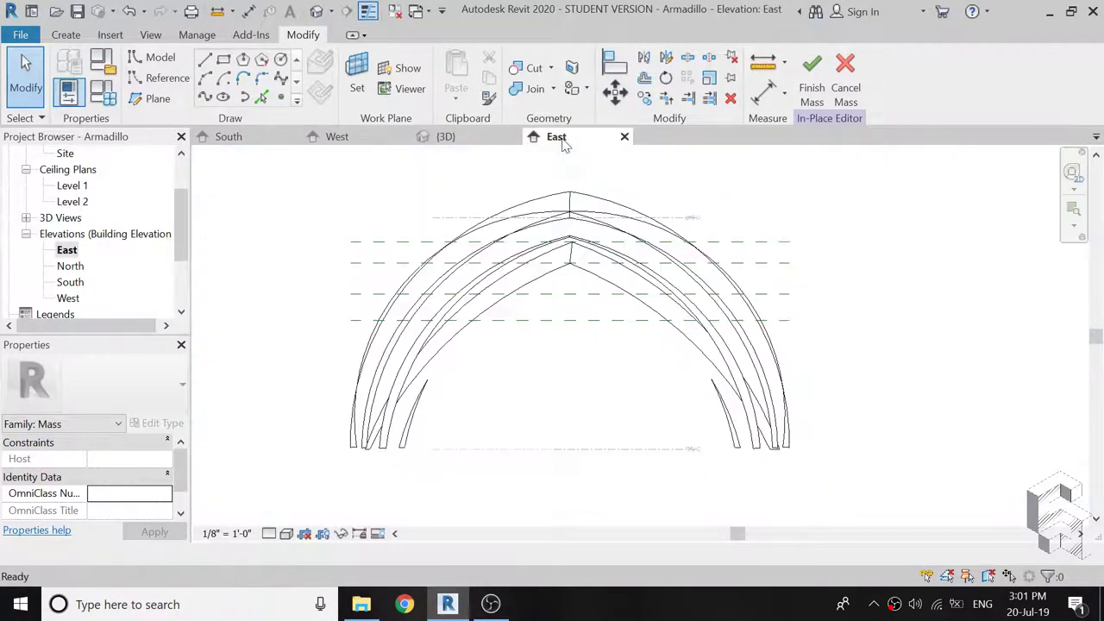
pyautogui.scroll(3, 552, 376)
pyautogui.scroll(1, 552, 380)
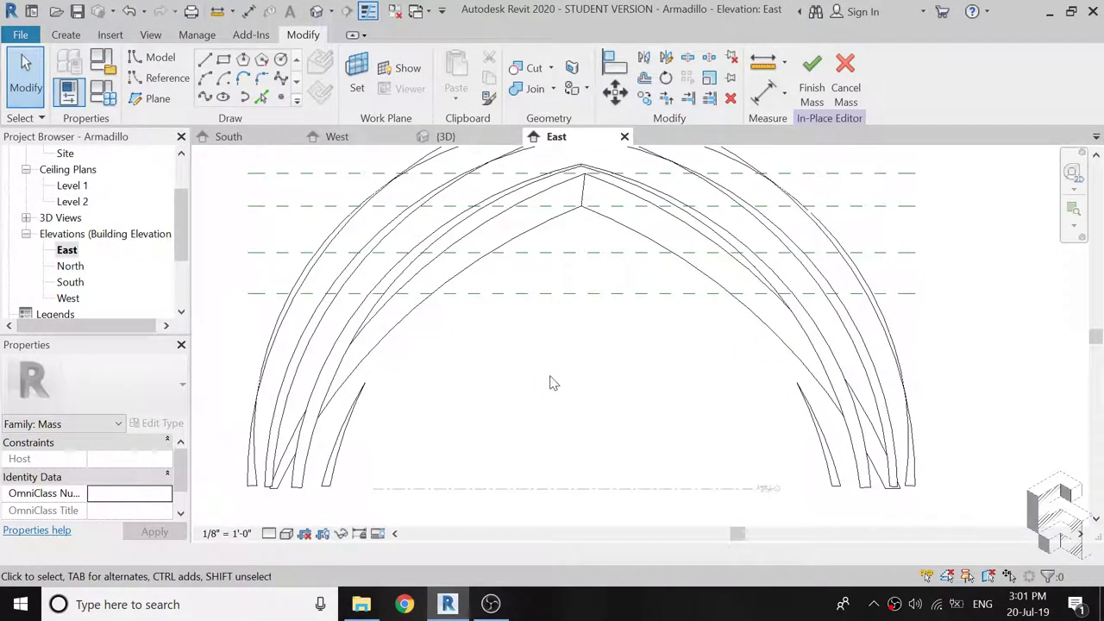
pyautogui.click(205, 80)
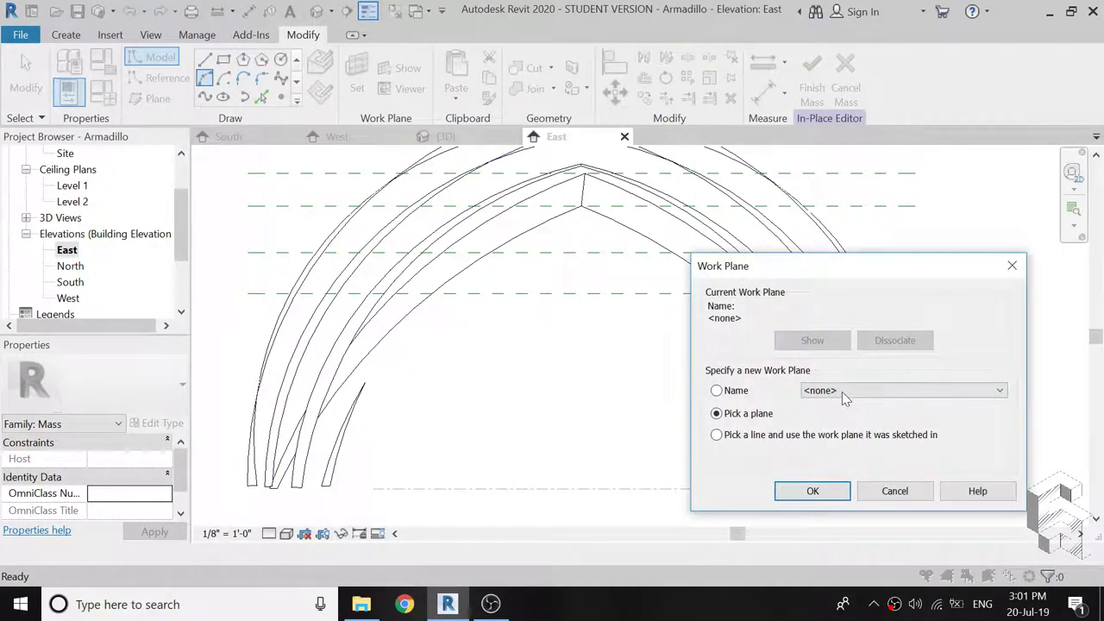
pyautogui.click(842, 391)
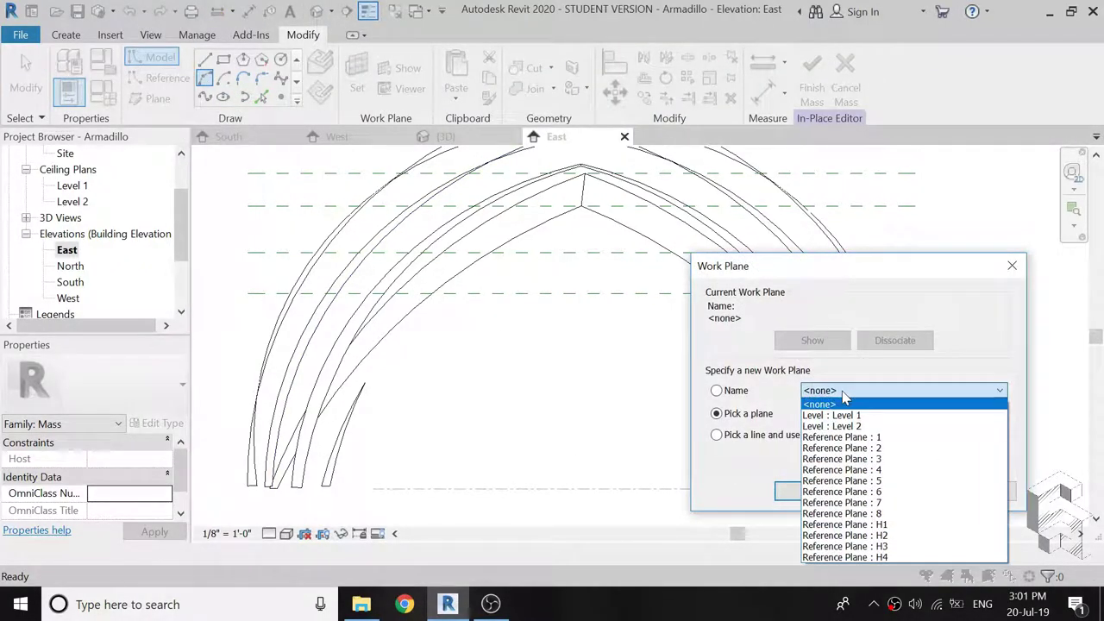
pyautogui.click(837, 503)
pyautogui.click(813, 491)
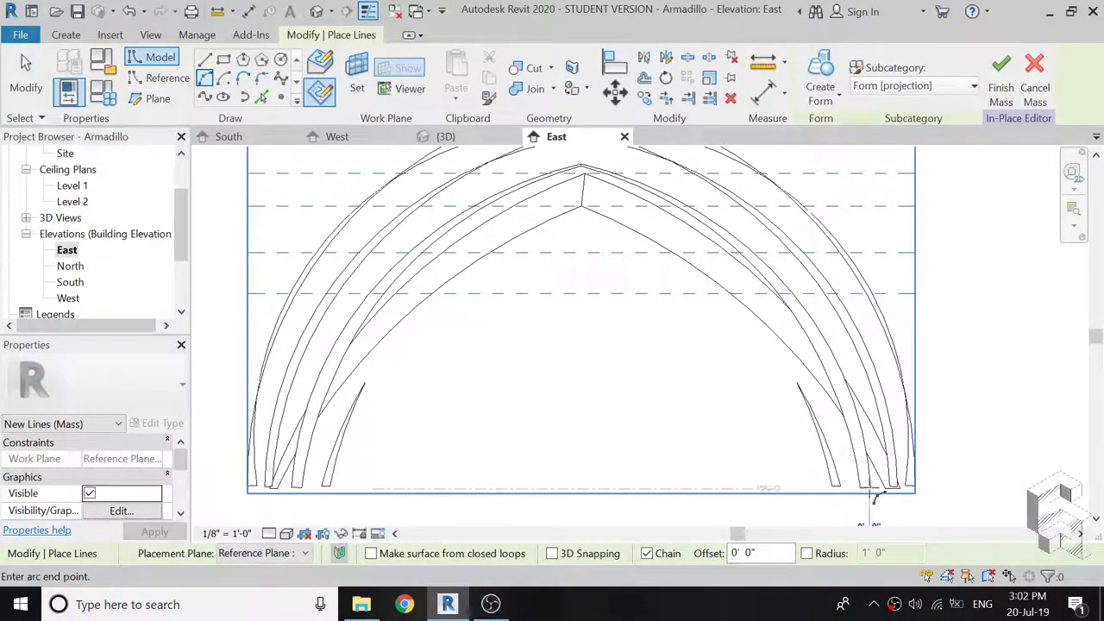
# Draw a start-end-radius arc sloping down from the apex point.
pyautogui.click(583, 250)
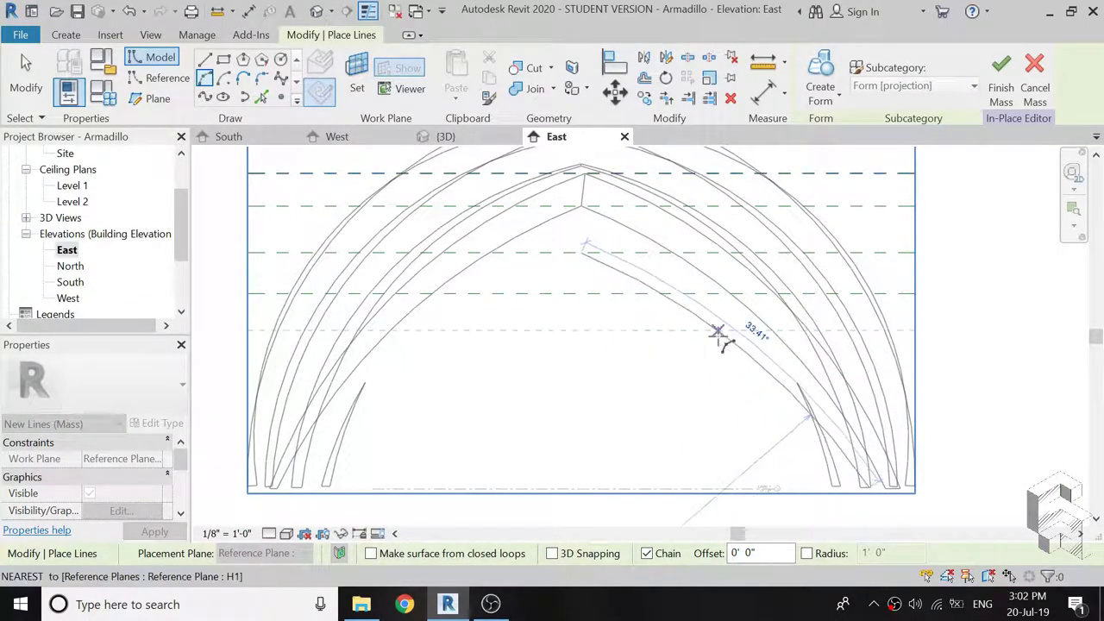
pyautogui.click(718, 333)
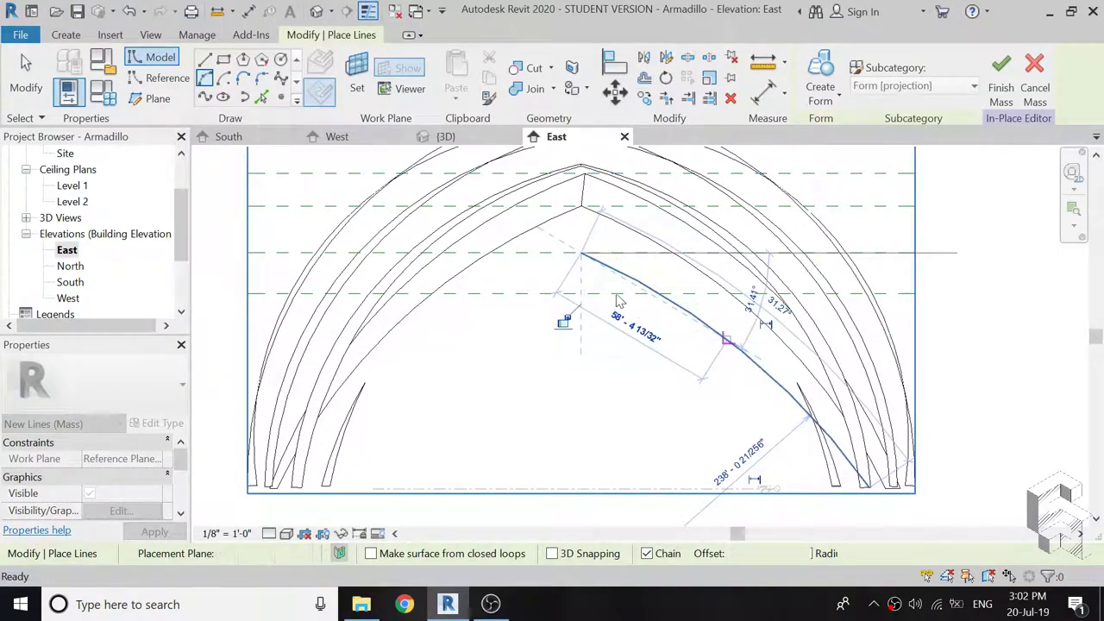
pyautogui.press('Escape')
pyautogui.press('Escape')
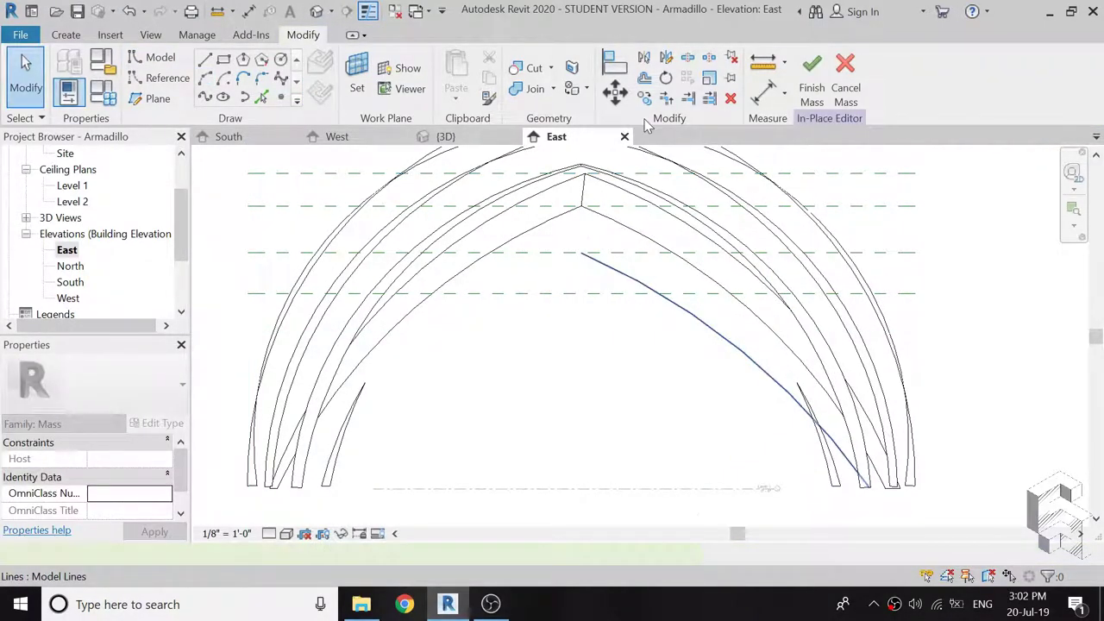
# Mirror a copy of the arc about a vertical axis at its top end to form a peak.
pyautogui.click(724, 370)
pyautogui.press('d')
pyautogui.press('m')
pyautogui.scroll(3, 583, 262)
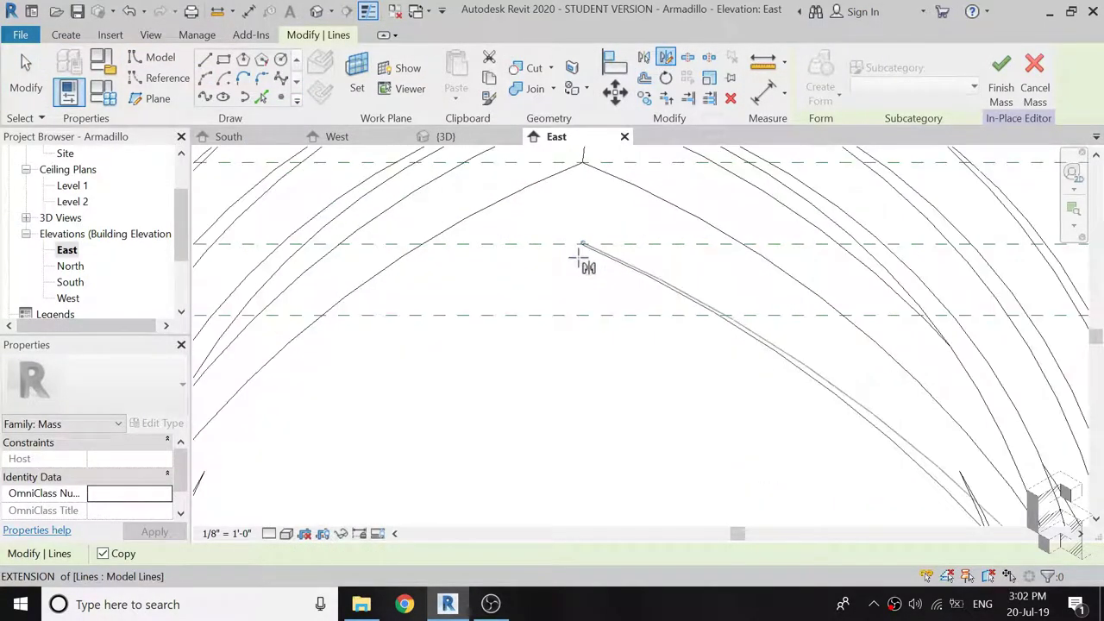
pyautogui.scroll(3, 584, 250)
pyautogui.scroll(2, 588, 235)
pyautogui.scroll(1, 594, 224)
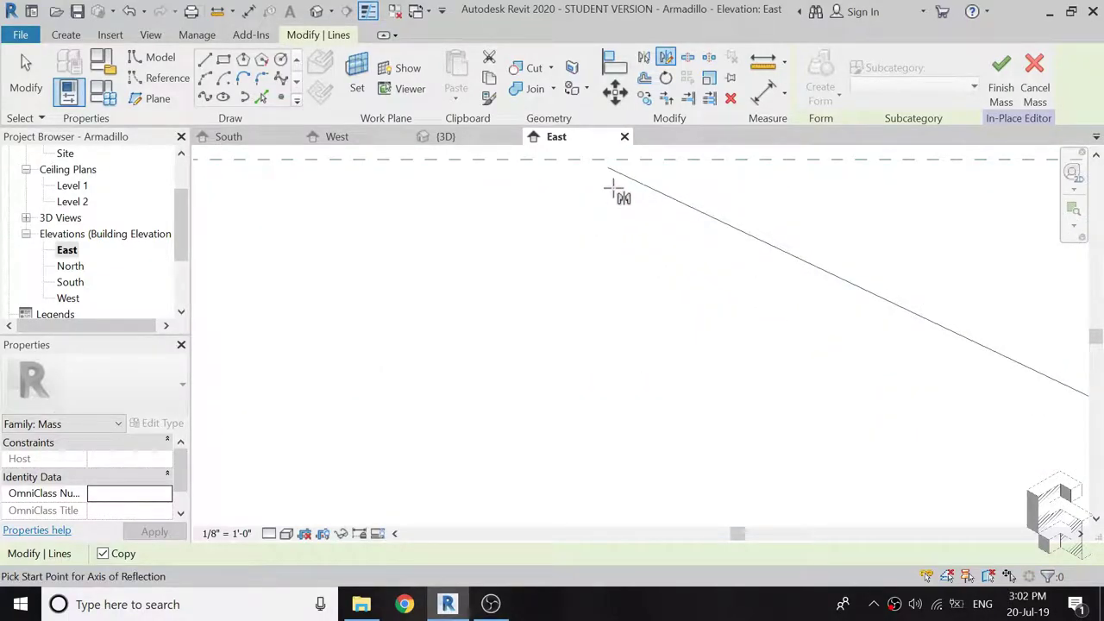
pyautogui.click(608, 167)
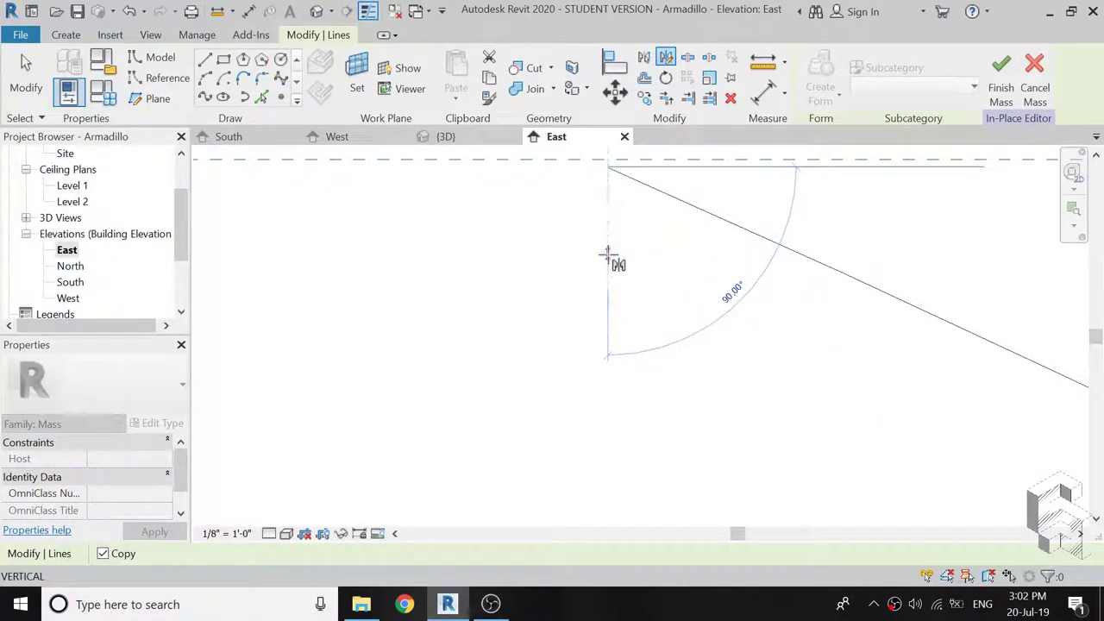
pyautogui.click(608, 255)
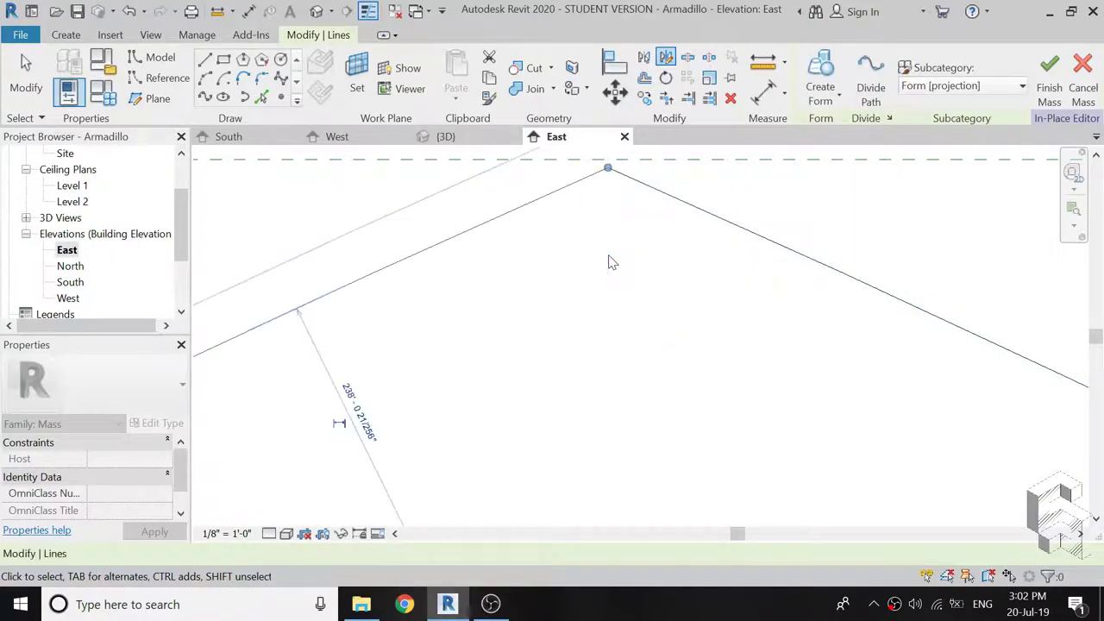
pyautogui.scroll(-1, 665, 233)
pyautogui.scroll(-1, 660, 224)
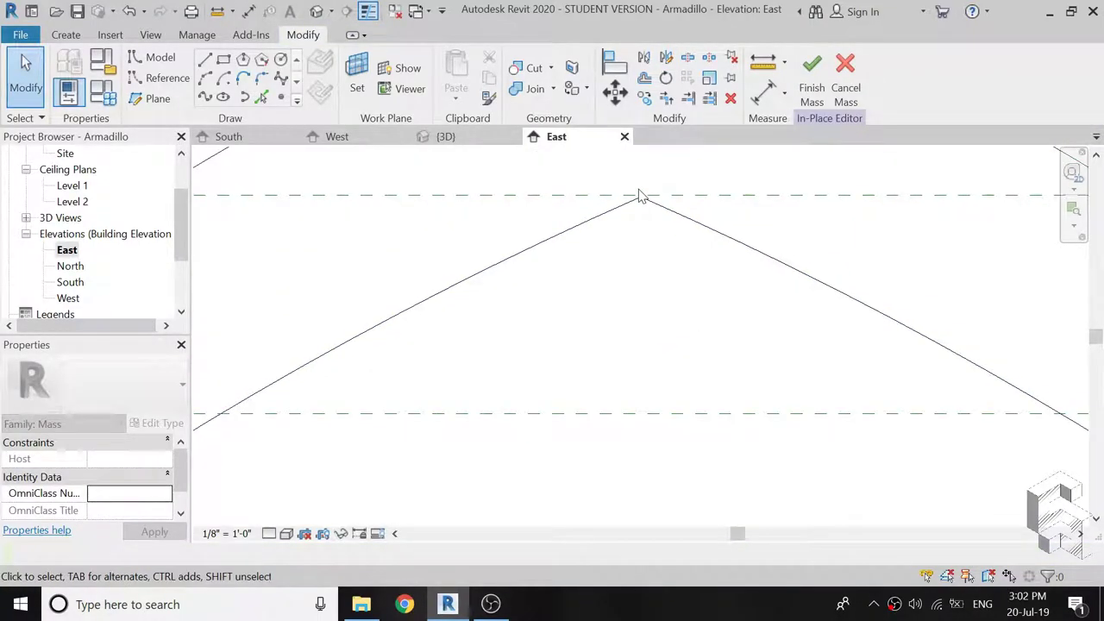
pyautogui.scroll(-1, 641, 193)
pyautogui.scroll(-2, 652, 217)
pyautogui.scroll(-1, 653, 217)
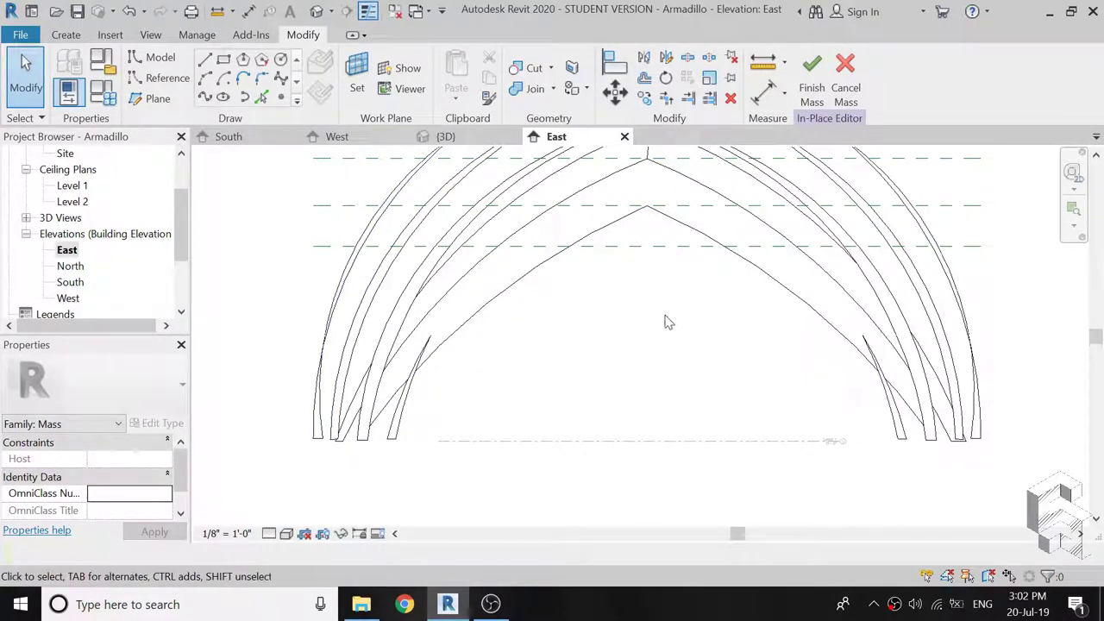
pyautogui.moveTo(357, 78)
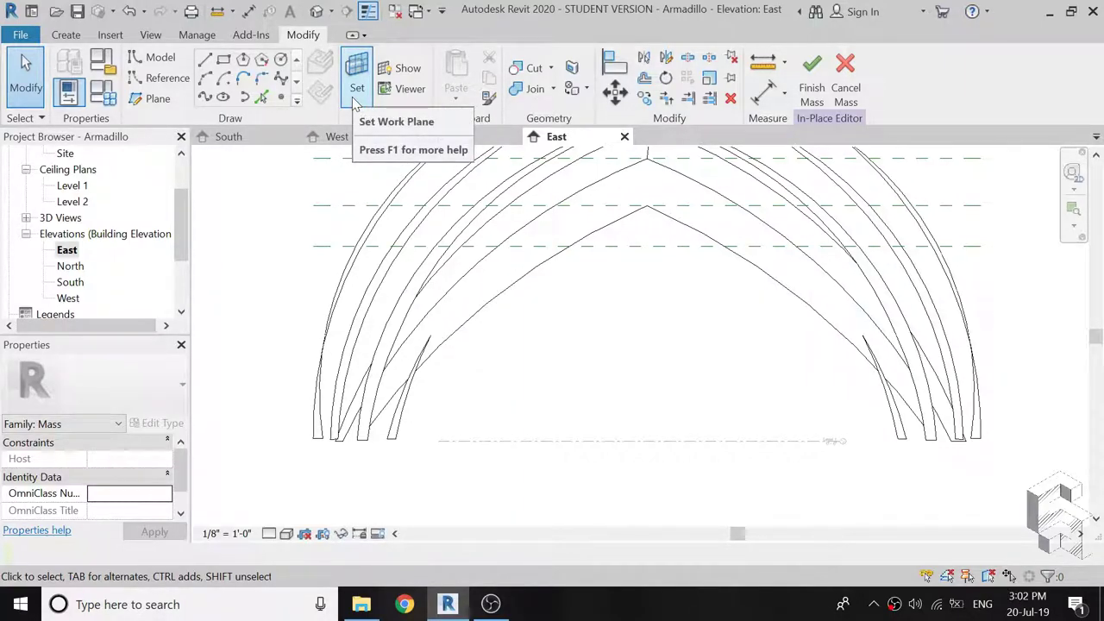
# Set the work plane to Reference Plane : 8.
pyautogui.click(353, 102)
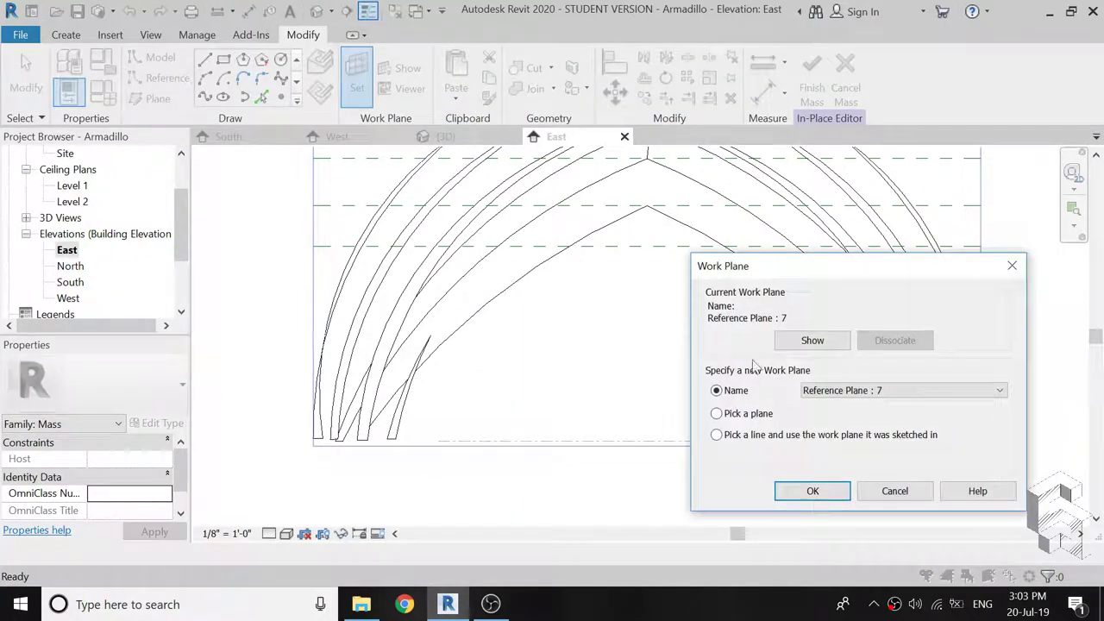
pyautogui.click(863, 390)
pyautogui.click(847, 502)
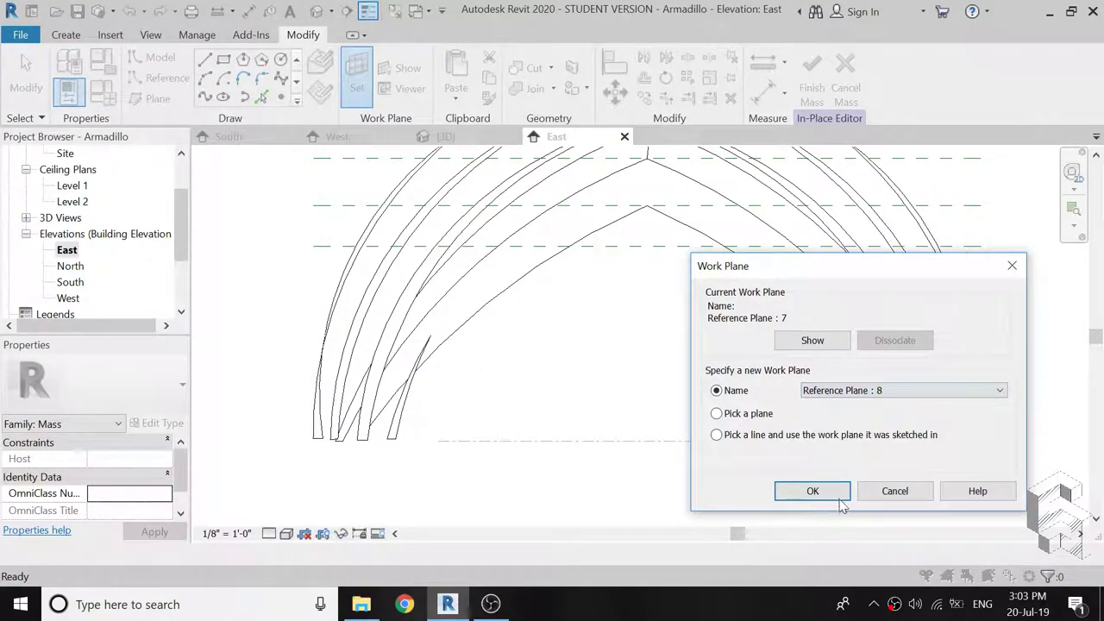
pyautogui.click(833, 495)
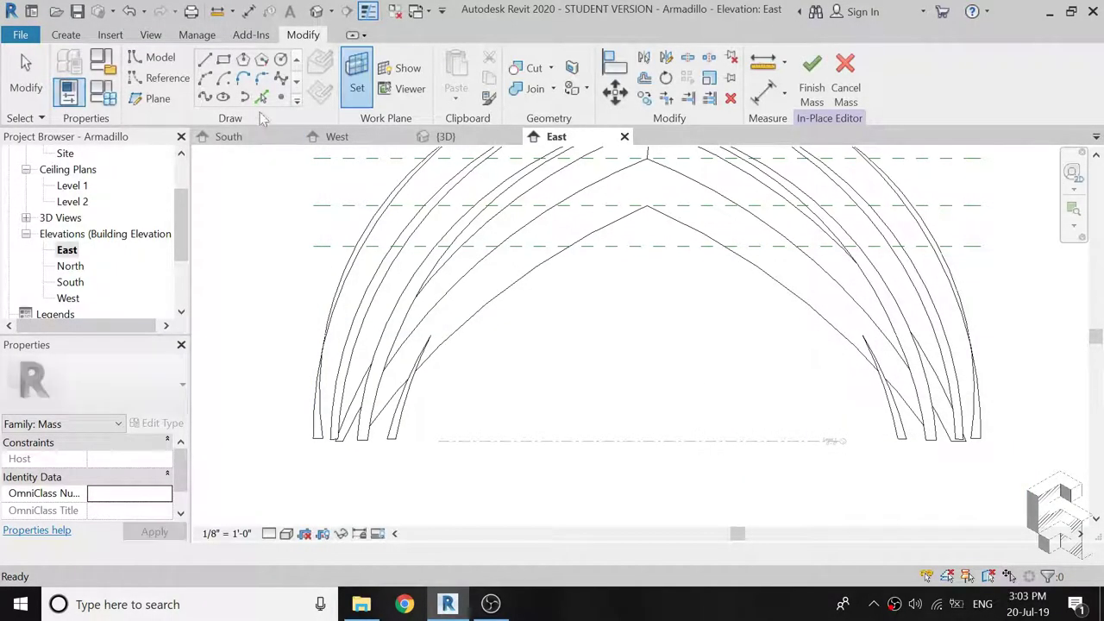
# Draw a start-end-radius arc down from an upper end point inside the existing arches.
pyautogui.click(204, 78)
pyautogui.scroll(3, 940, 448)
pyautogui.scroll(2, 931, 443)
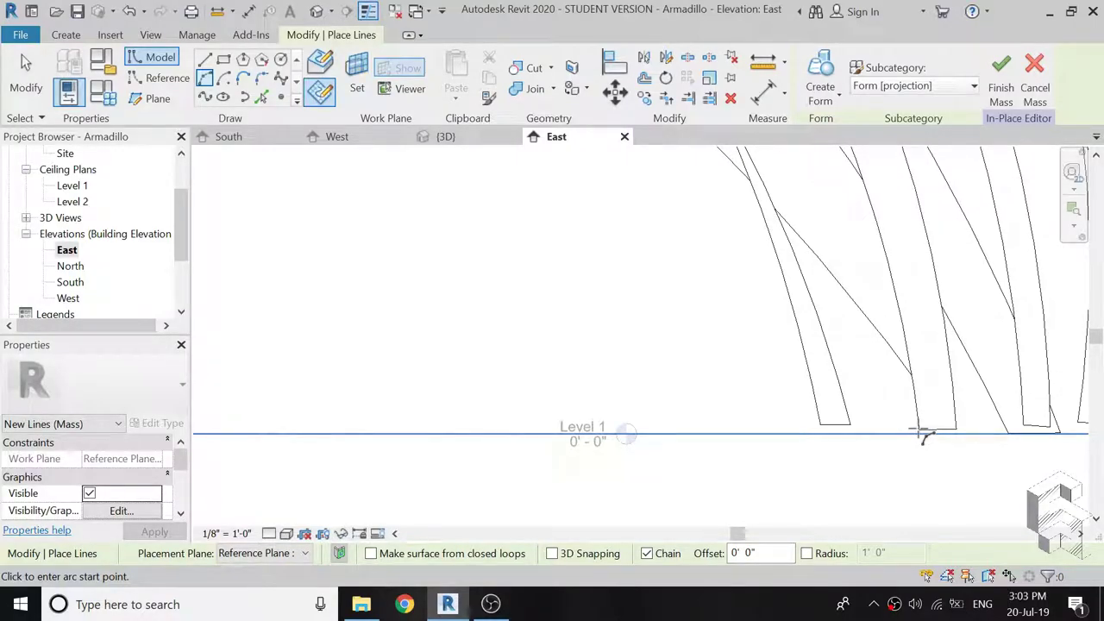
pyautogui.scroll(-2, 914, 483)
pyautogui.scroll(-2, 888, 466)
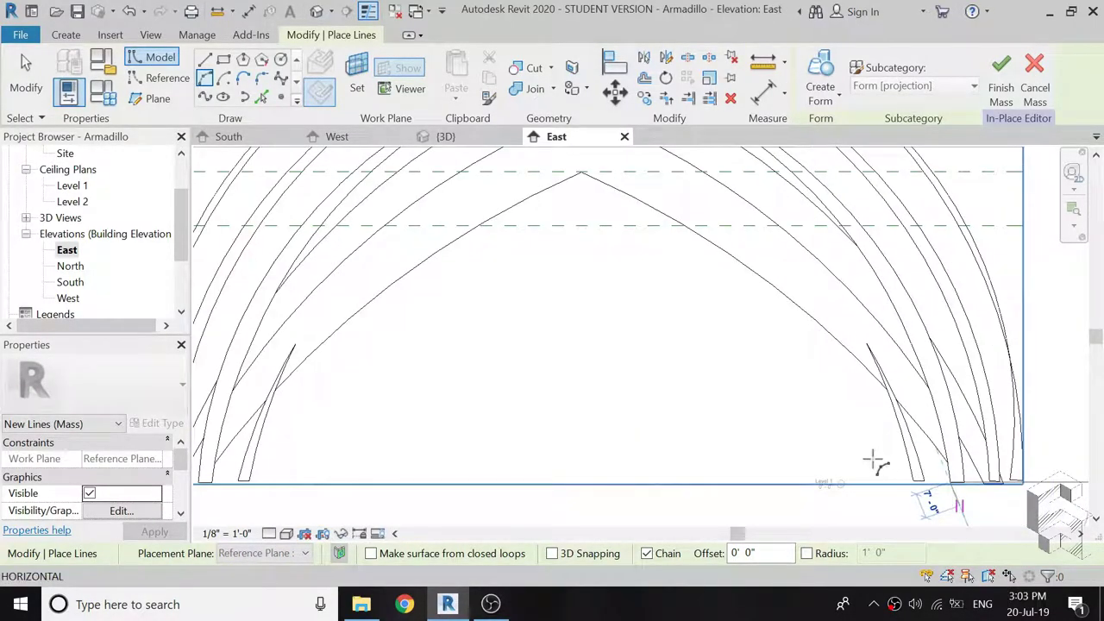
pyautogui.click(586, 226)
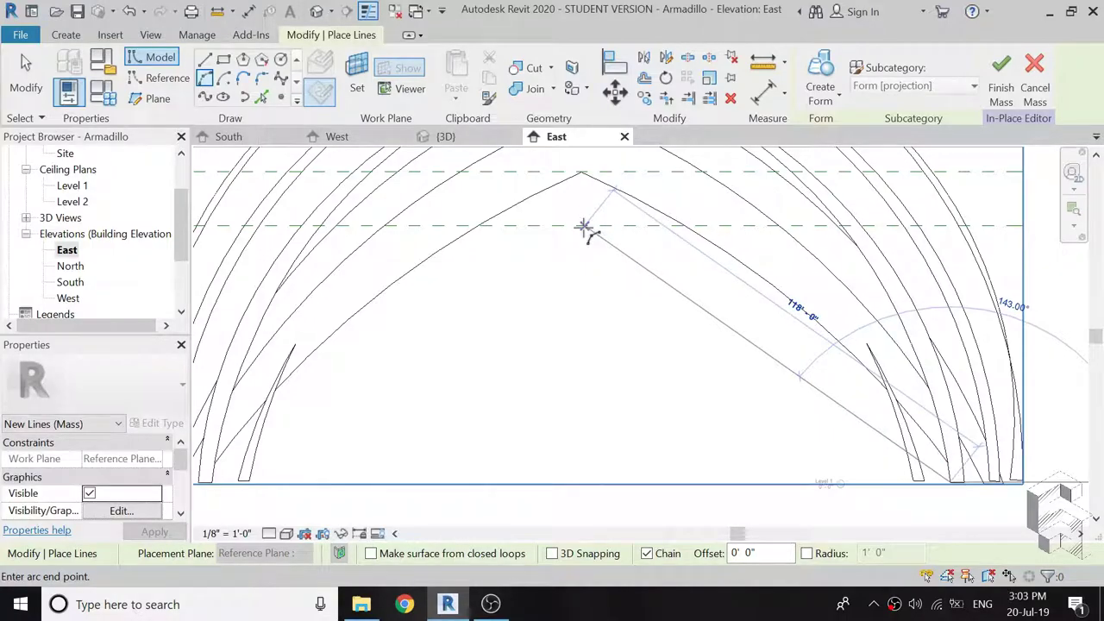
pyautogui.click(735, 308)
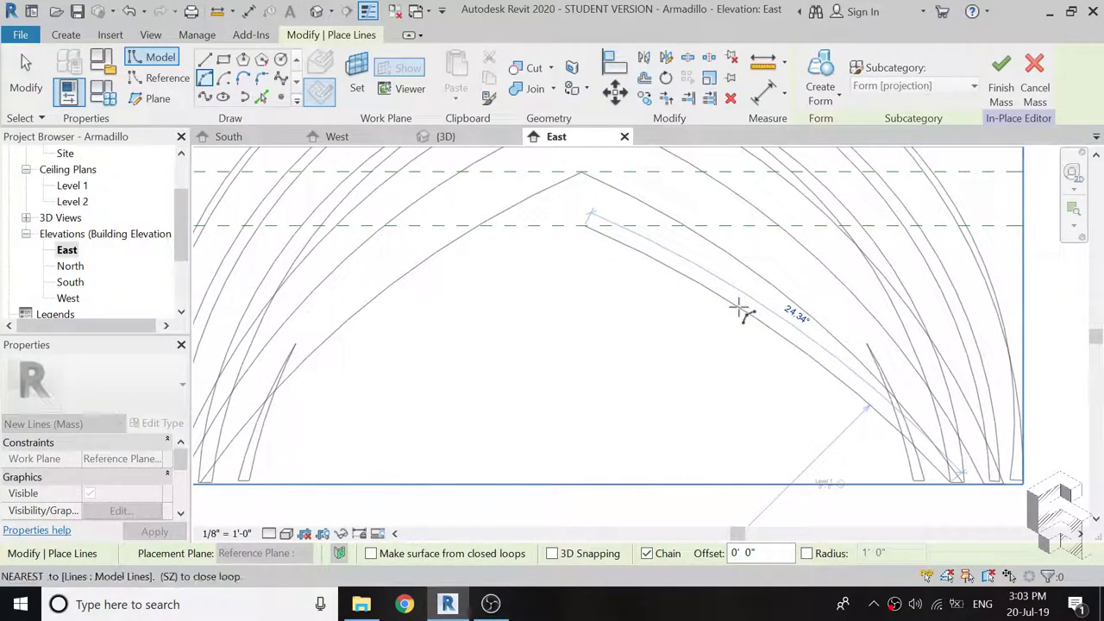
pyautogui.press('Escape')
pyautogui.press('Escape')
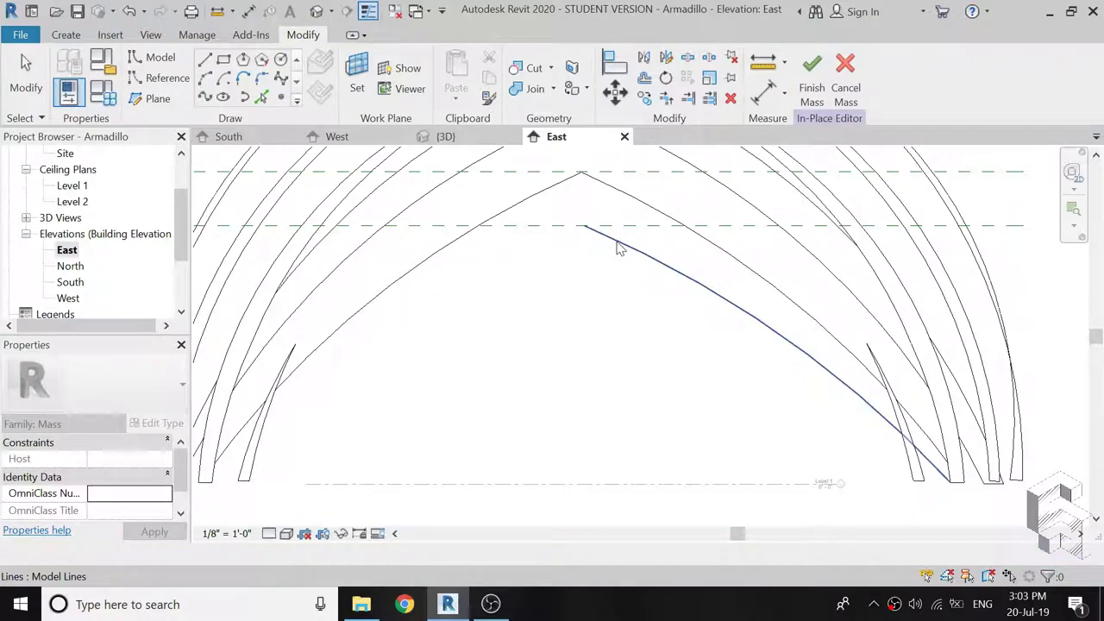
# Mirror a copy of the arc about a vertical axis at its top end into a peaked pair.
pyautogui.click(604, 242)
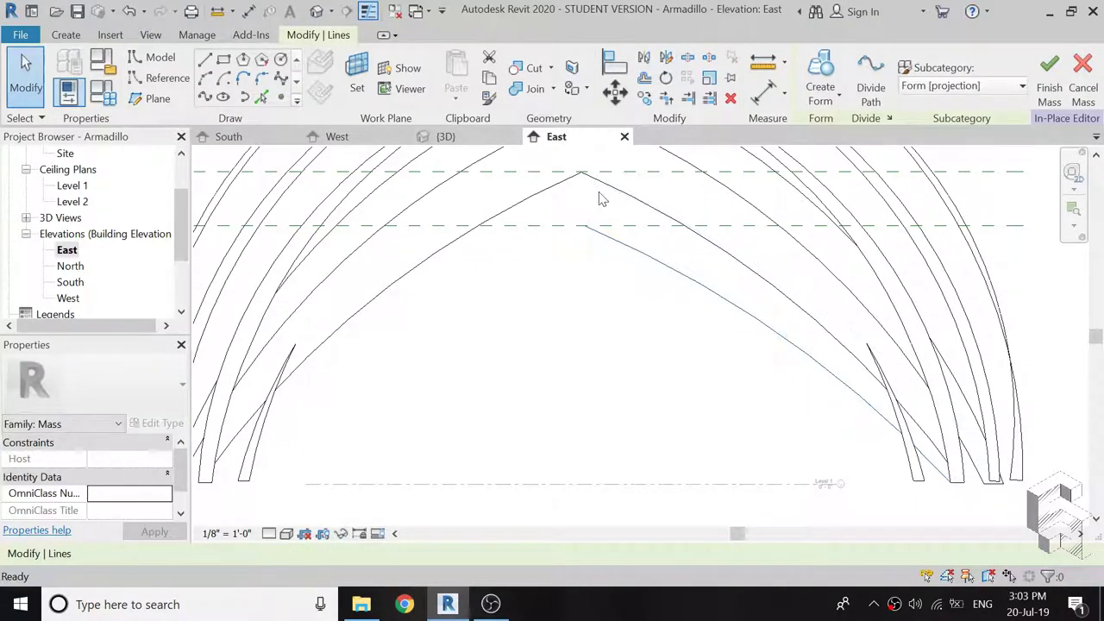
pyautogui.scroll(3, 583, 245)
pyautogui.scroll(2, 583, 248)
pyautogui.scroll(1, 574, 257)
pyautogui.press('m')
pyautogui.press('v')
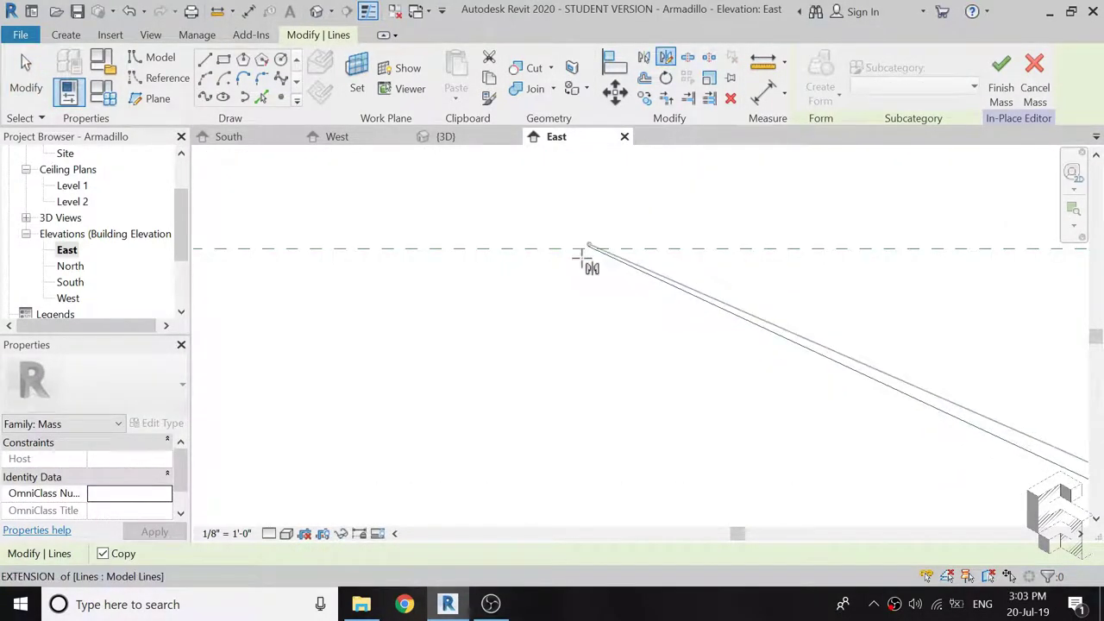
pyautogui.click(594, 241)
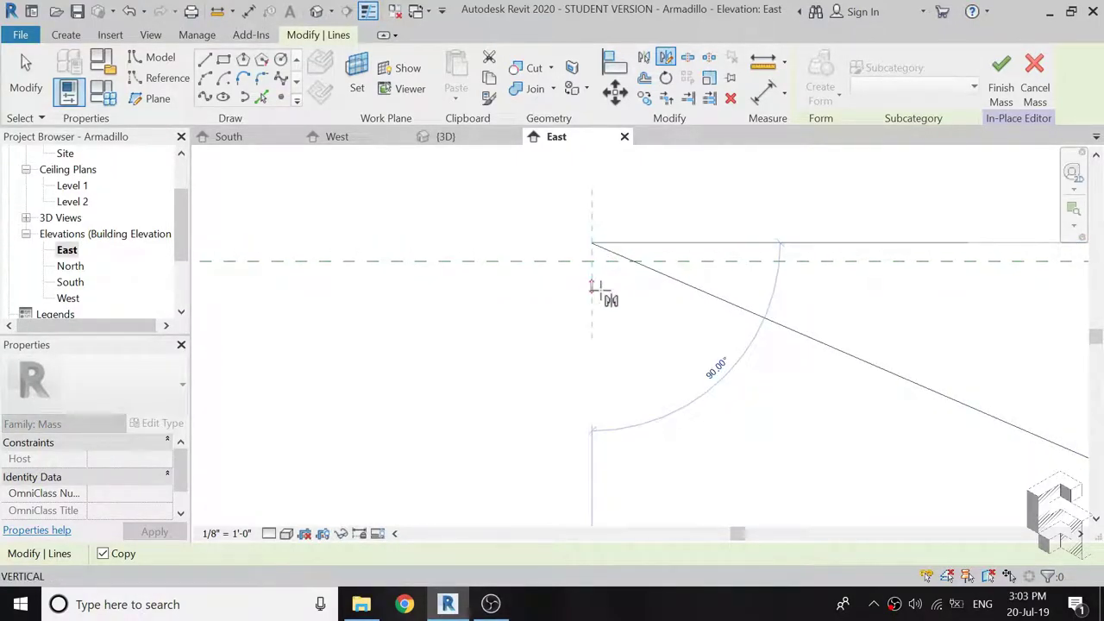
pyautogui.click(590, 370)
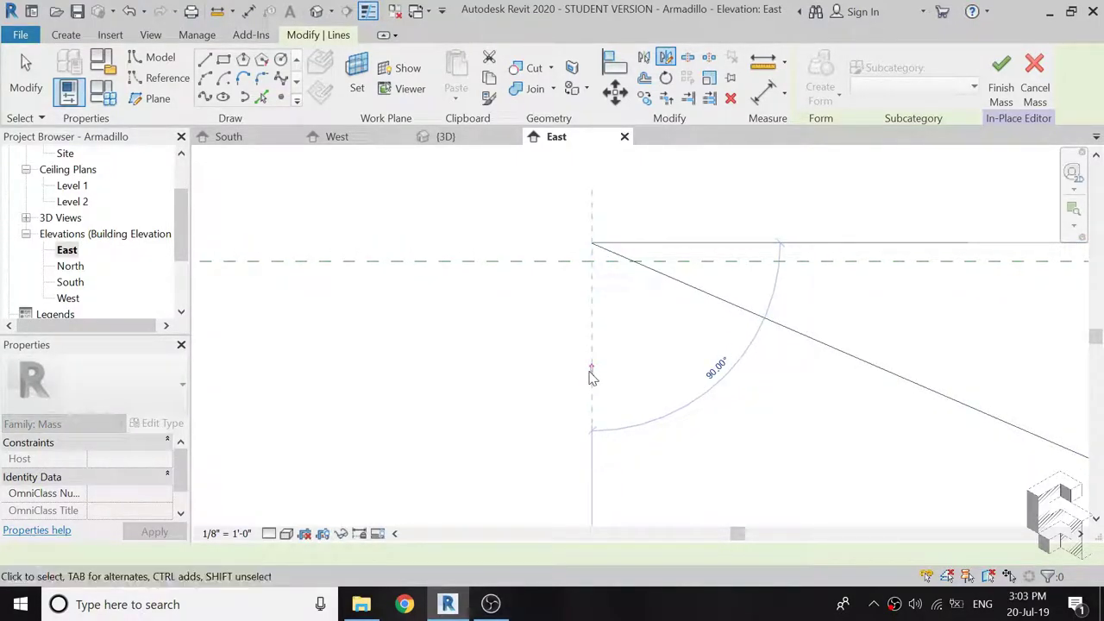
pyautogui.click(615, 338)
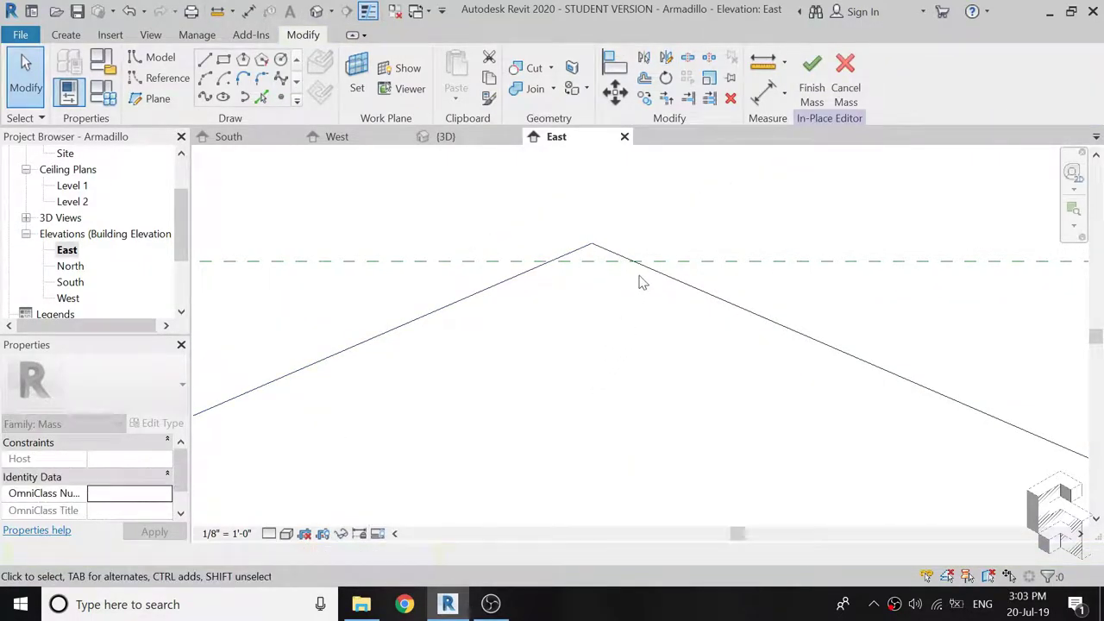
pyautogui.scroll(-2, 640, 281)
pyautogui.scroll(-1, 638, 278)
pyautogui.scroll(-1, 630, 283)
pyautogui.scroll(-1, 632, 287)
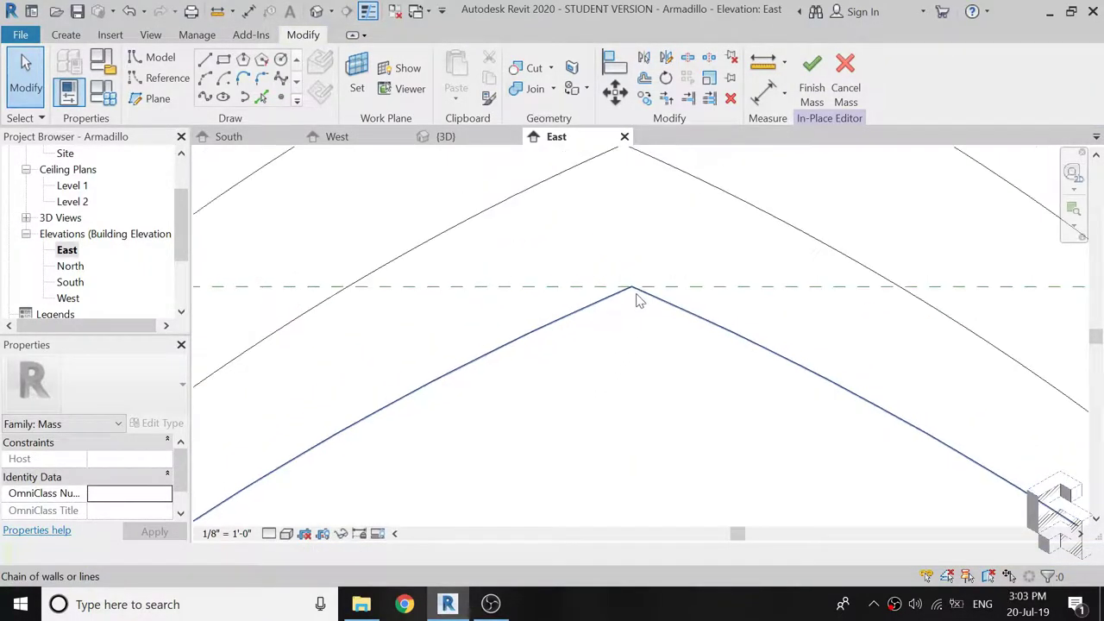
pyautogui.scroll(-2, 633, 293)
pyautogui.scroll(-1, 634, 293)
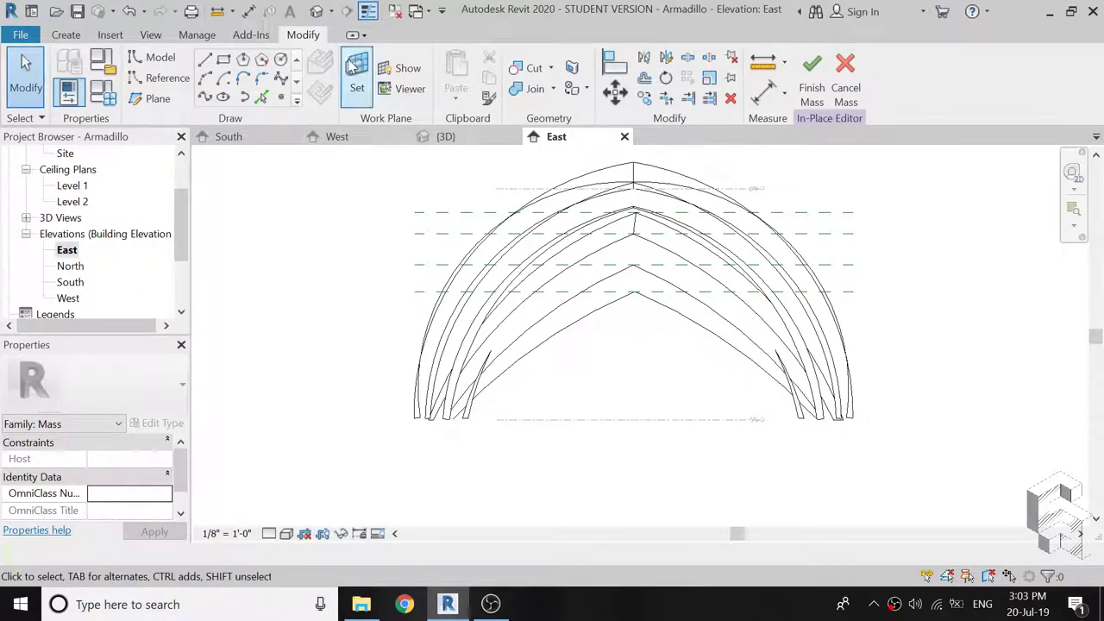
# In the 3D view, select the latest mirrored arc pair and create a form from it.
pyautogui.click(317, 11)
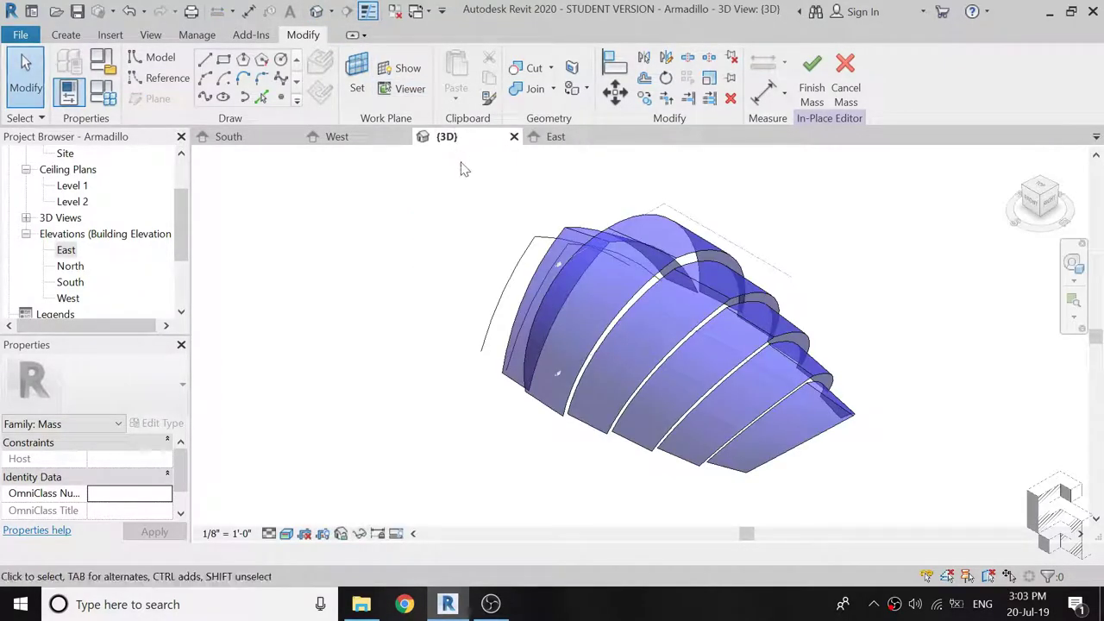
pyautogui.scroll(1, 513, 358)
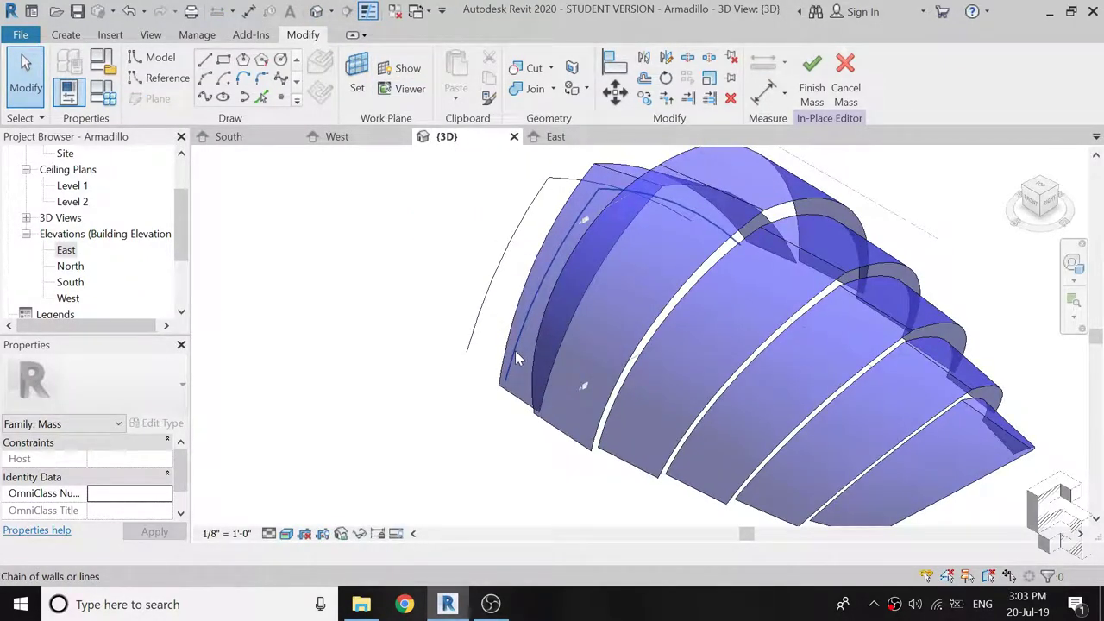
pyautogui.click(515, 355)
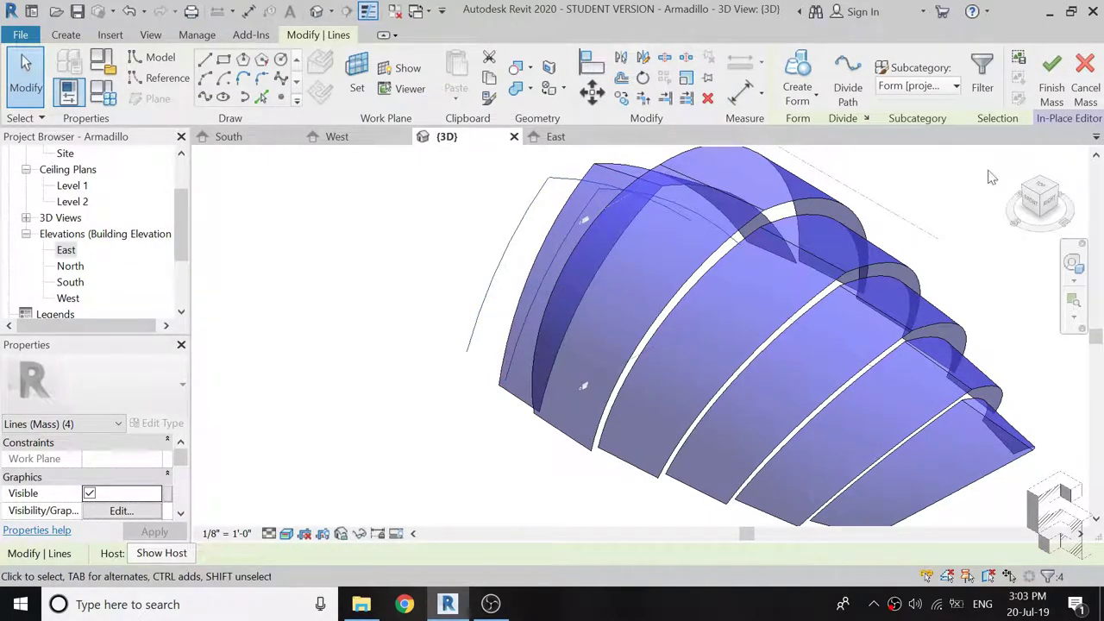
pyautogui.click(798, 76)
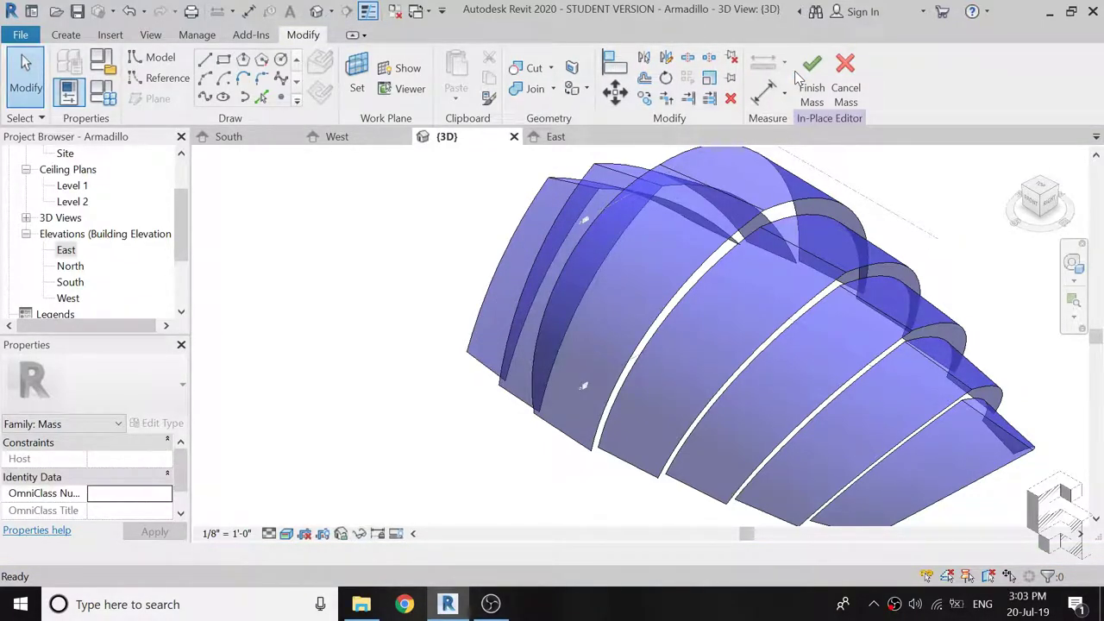
# Draw a reference plane along the photo's sloping roof edge using RP.
pyautogui.press('r')
pyautogui.press('p')
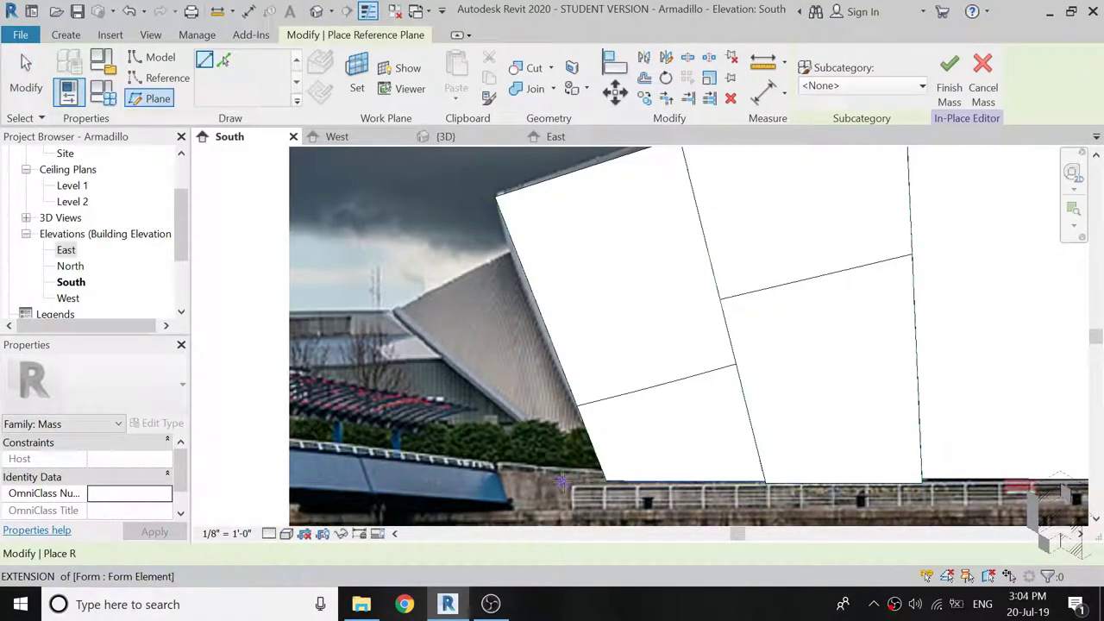
pyautogui.click(560, 483)
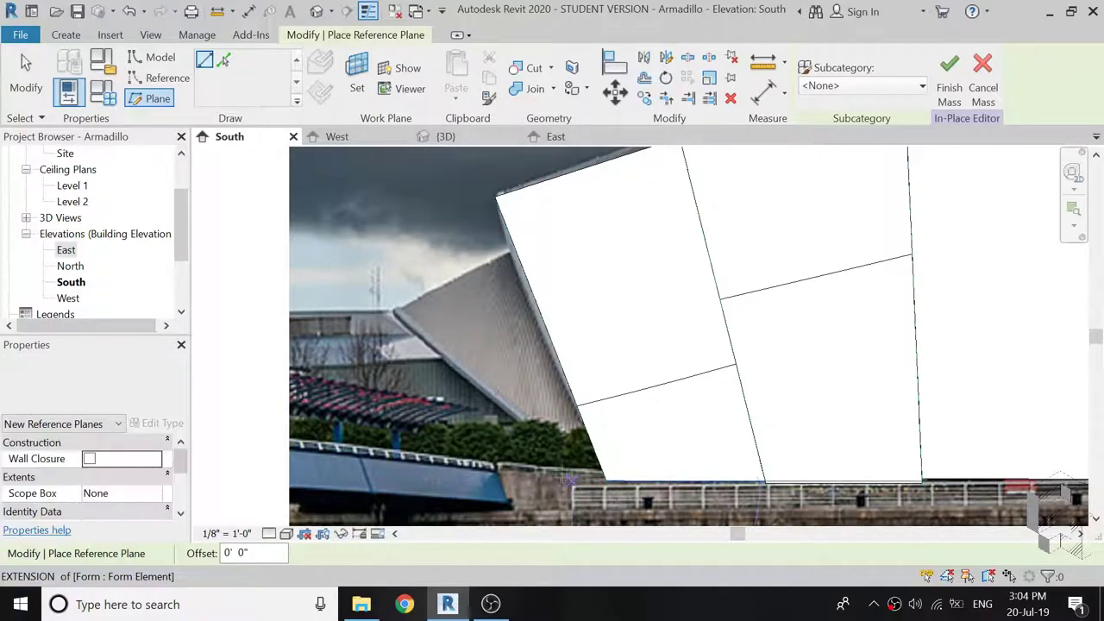
pyautogui.click(346, 260)
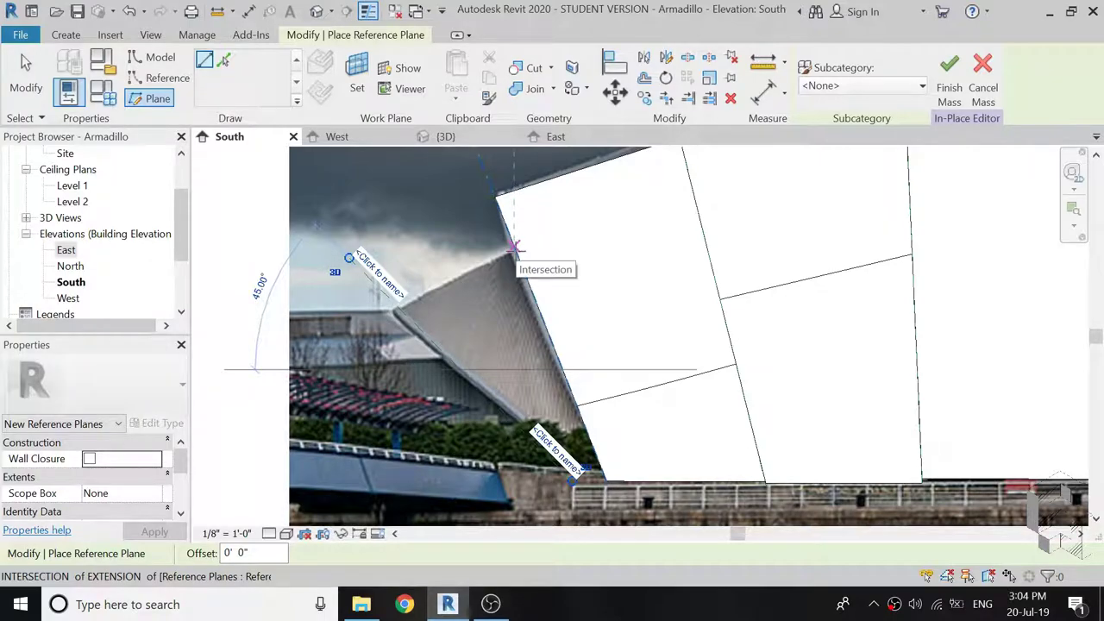
# Add two horizontal reference planes at the roof's intersection and corner.
pyautogui.click(513, 248)
pyautogui.click(312, 247)
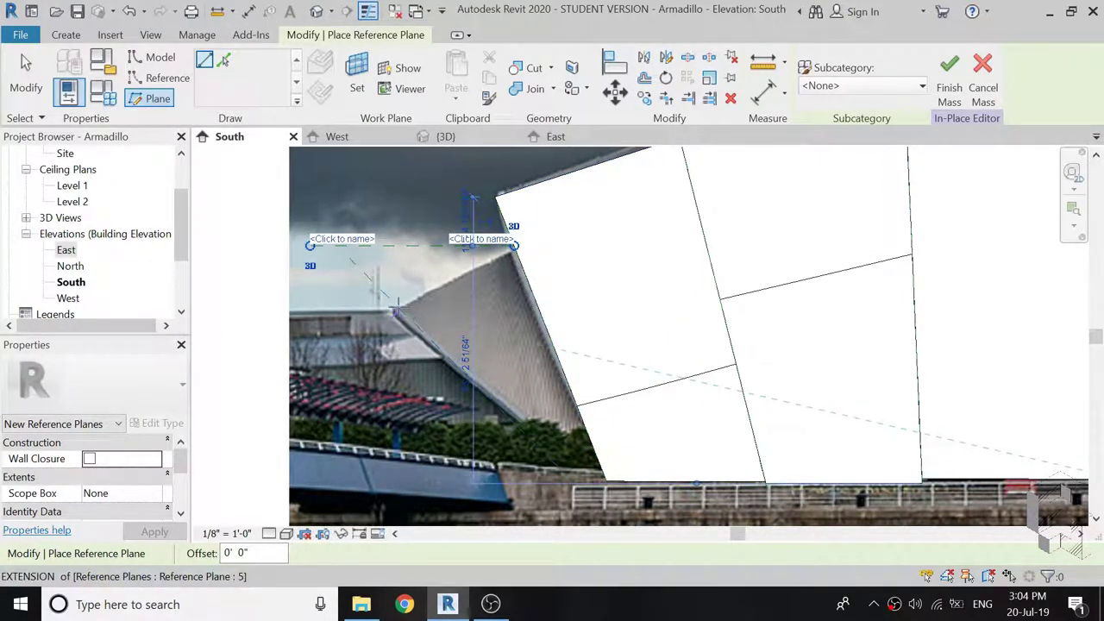
pyautogui.click(392, 313)
pyautogui.press('Escape')
pyautogui.press('Escape')
pyautogui.scroll(2, 393, 316)
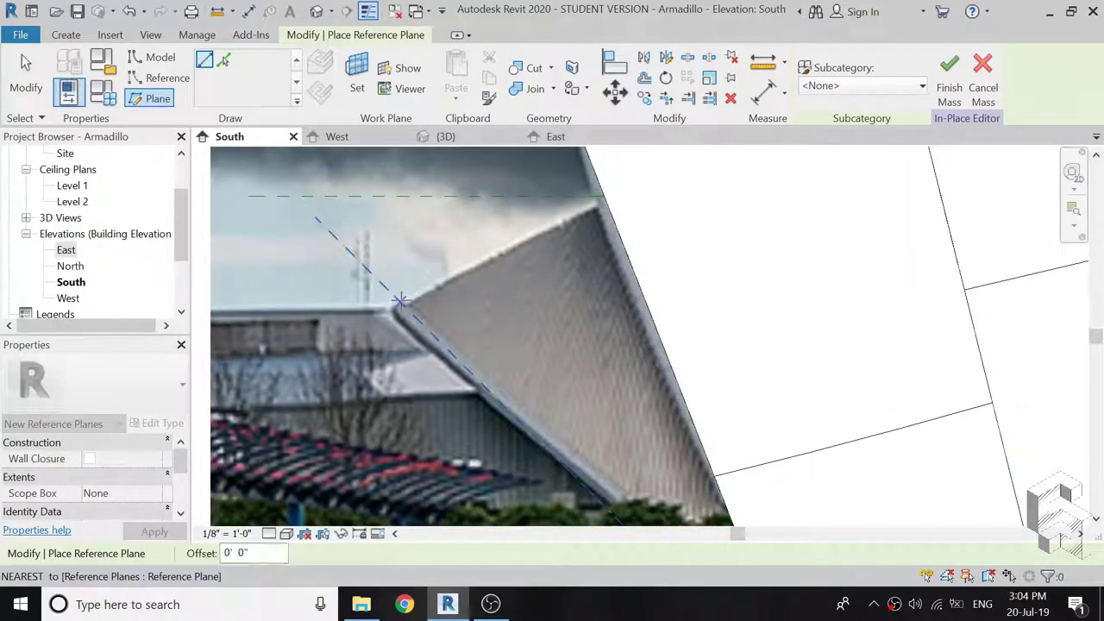
pyautogui.click(399, 302)
pyautogui.click(268, 301)
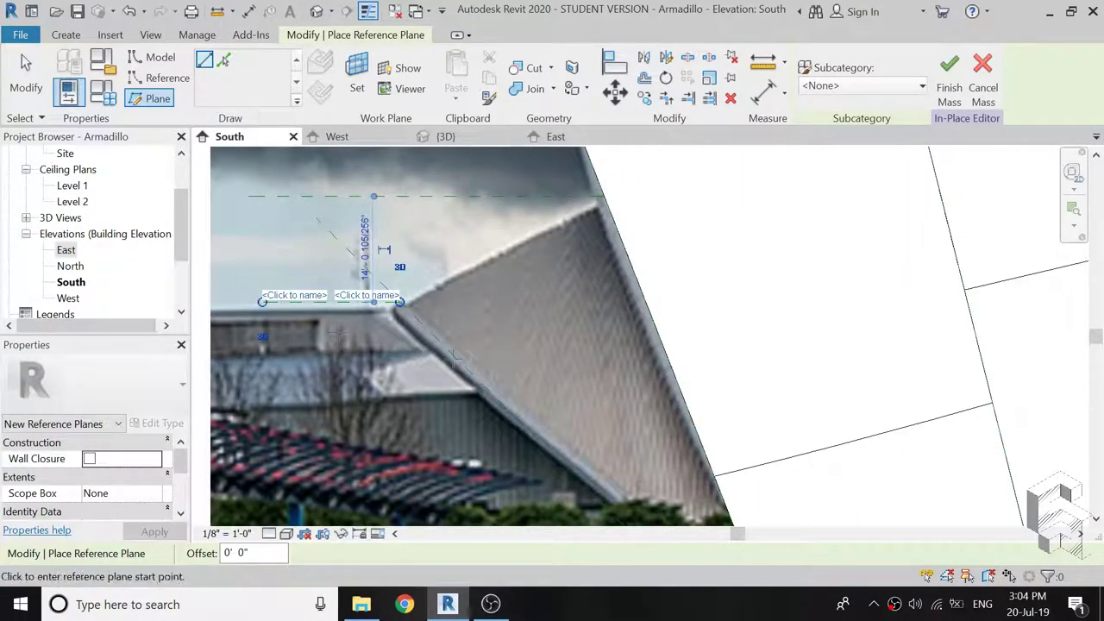
pyautogui.press('Escape')
pyautogui.press('Escape')
pyautogui.scroll(-2, 565, 381)
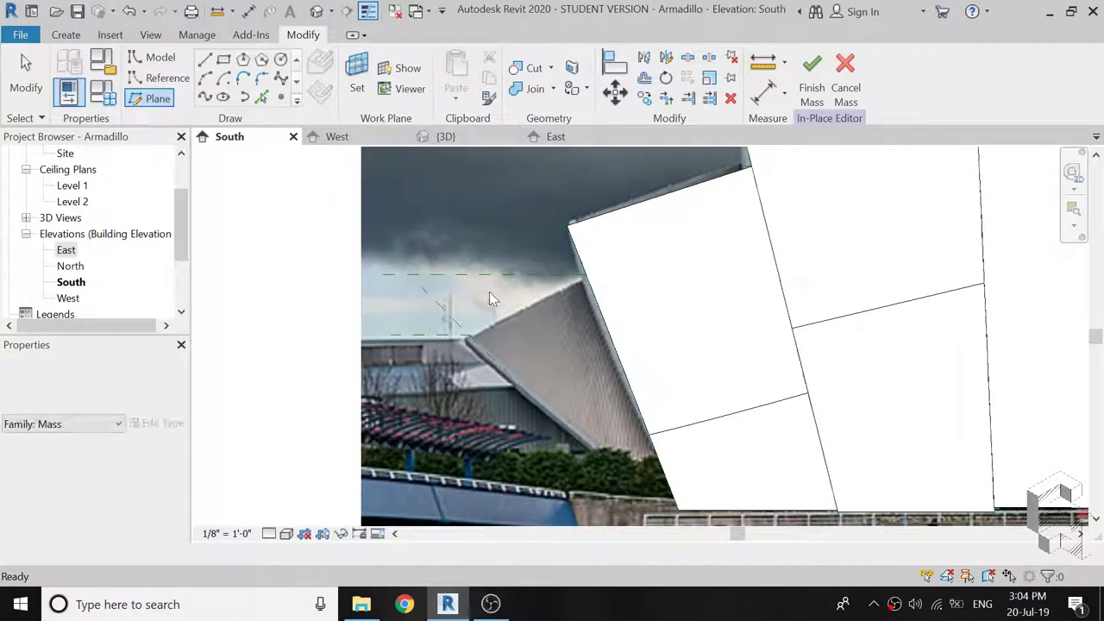
pyautogui.scroll(2, 475, 266)
# Inspect the upper horizontal and sloping reference planes, checking the slope's 45° angle.
pyautogui.click(599, 261)
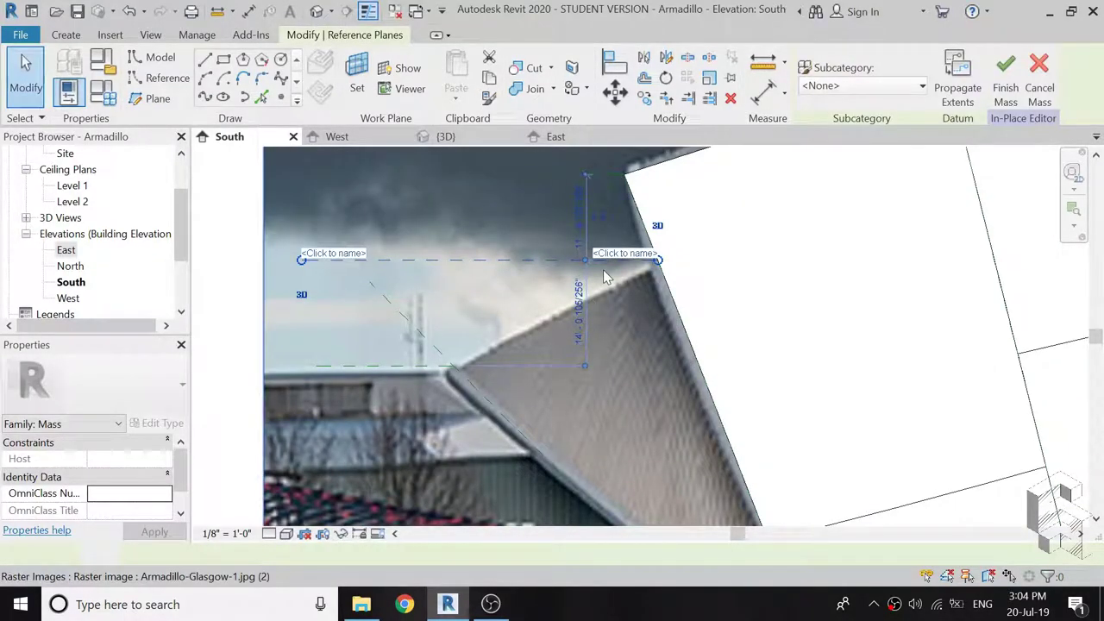
pyautogui.click(577, 226)
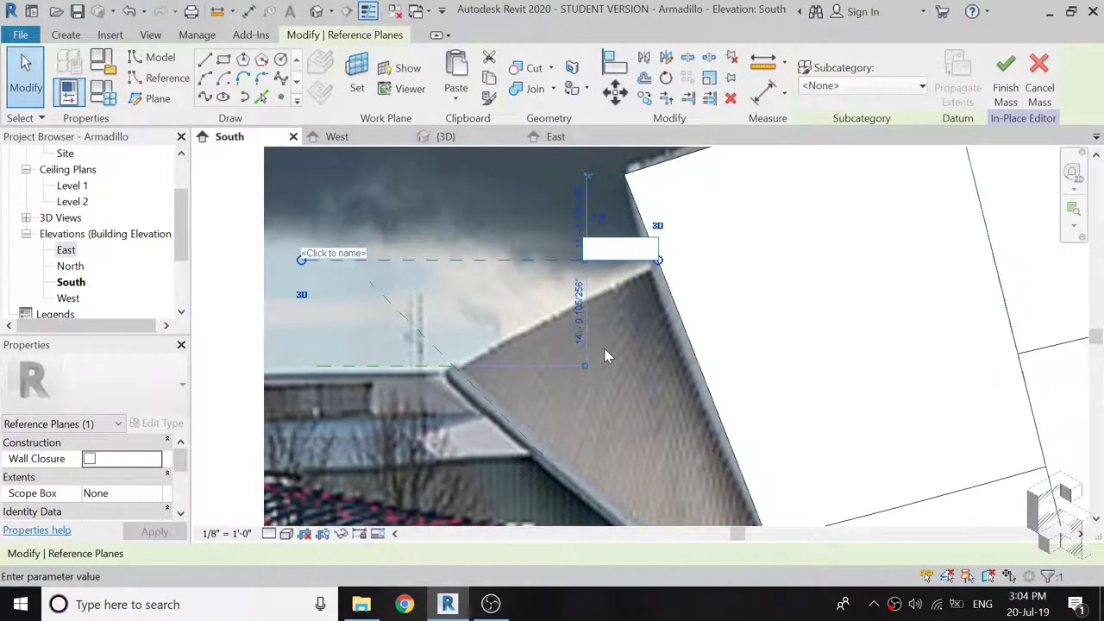
pyautogui.press('Escape')
pyautogui.press('Escape')
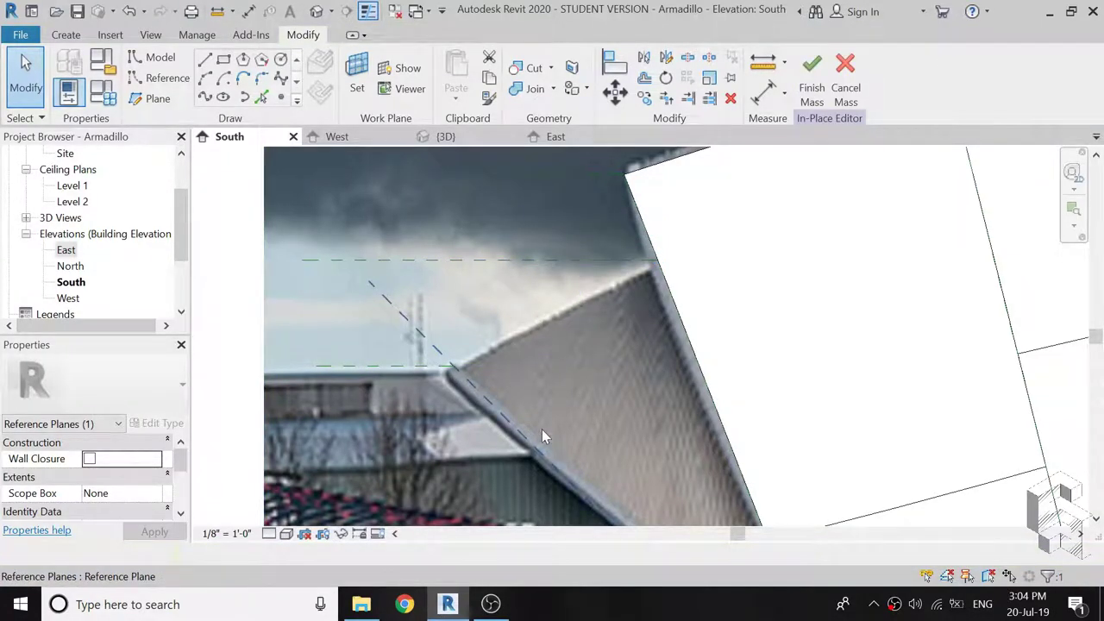
pyautogui.scroll(-2, 539, 422)
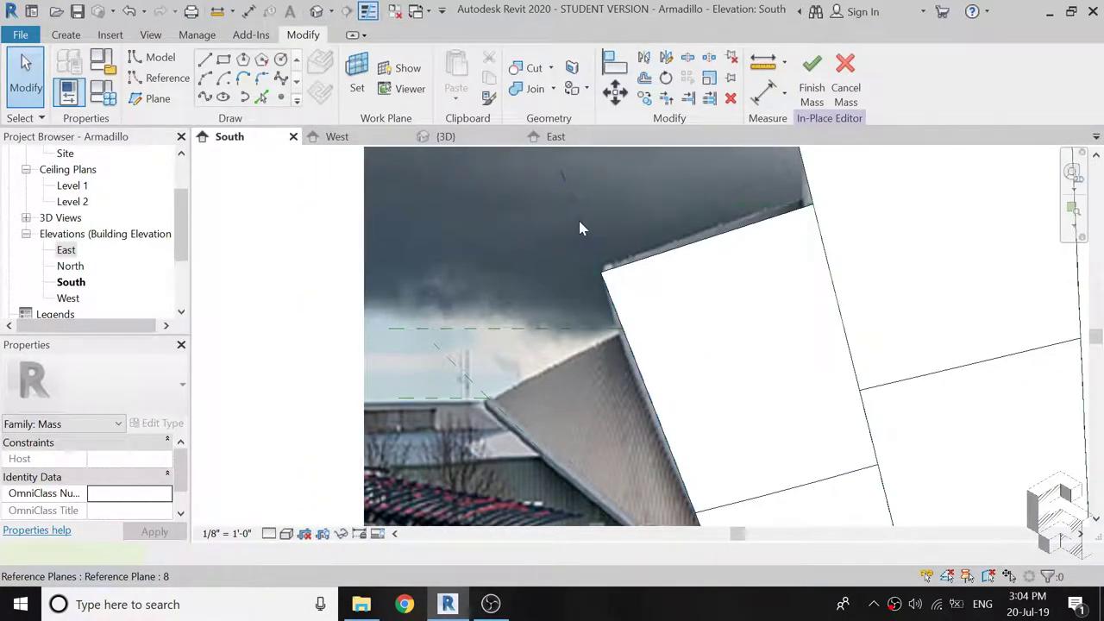
pyautogui.click(522, 386)
pyautogui.click(443, 352)
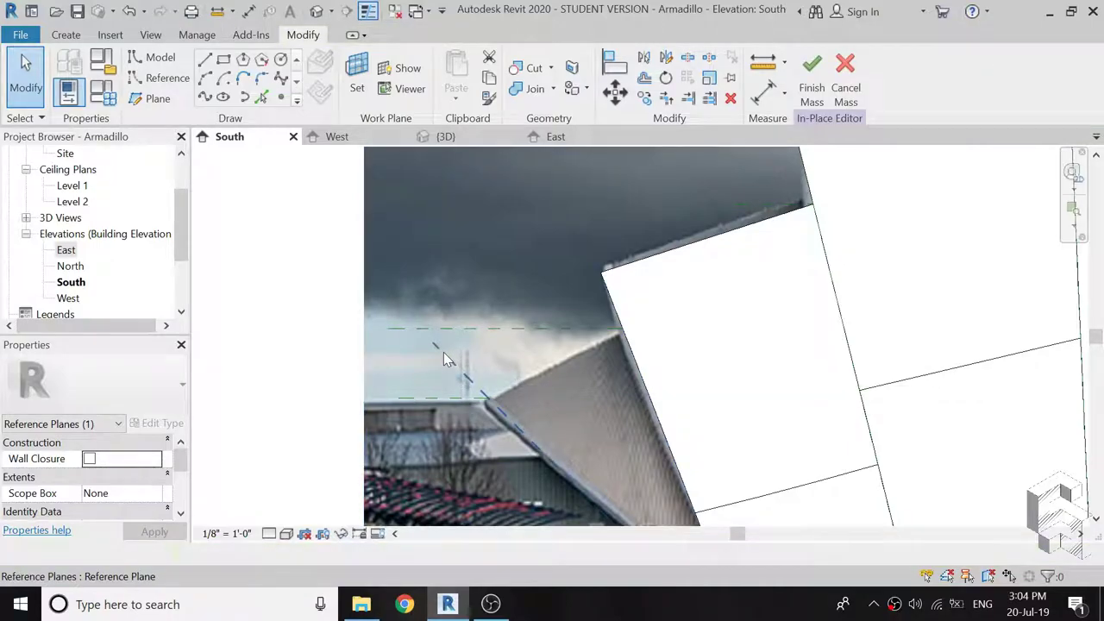
pyautogui.click(443, 352)
pyautogui.click(468, 365)
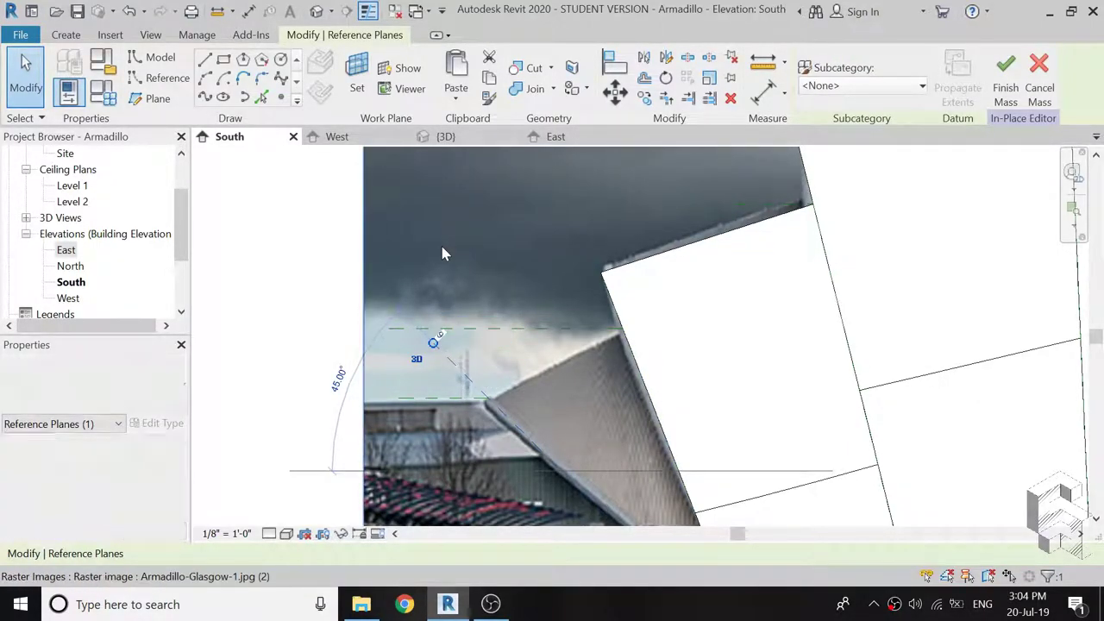
pyautogui.click(504, 328)
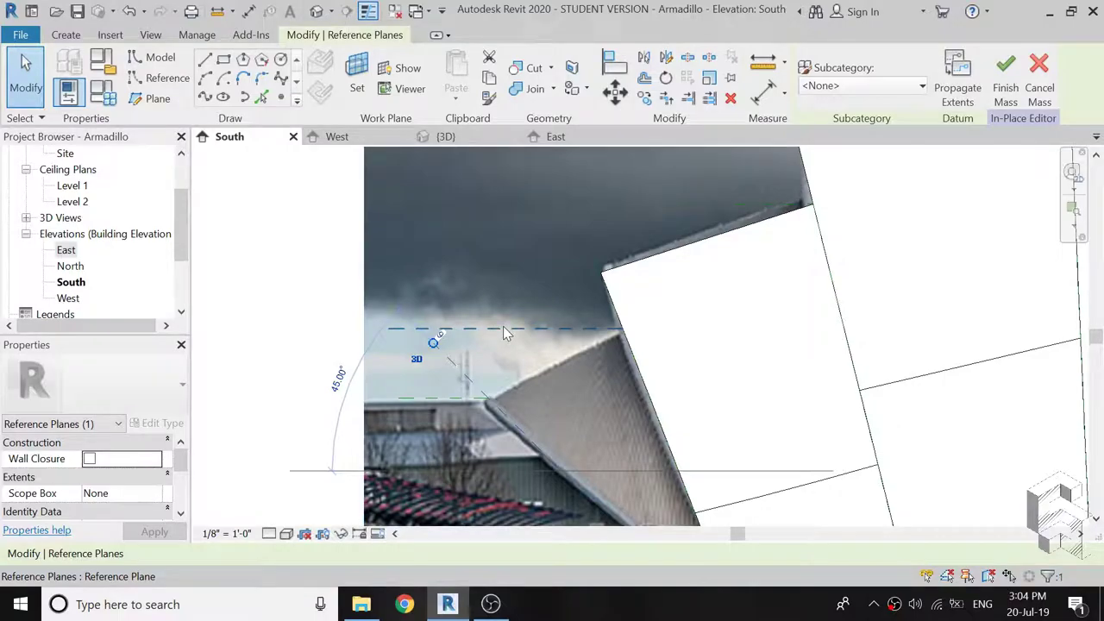
pyautogui.click(516, 270)
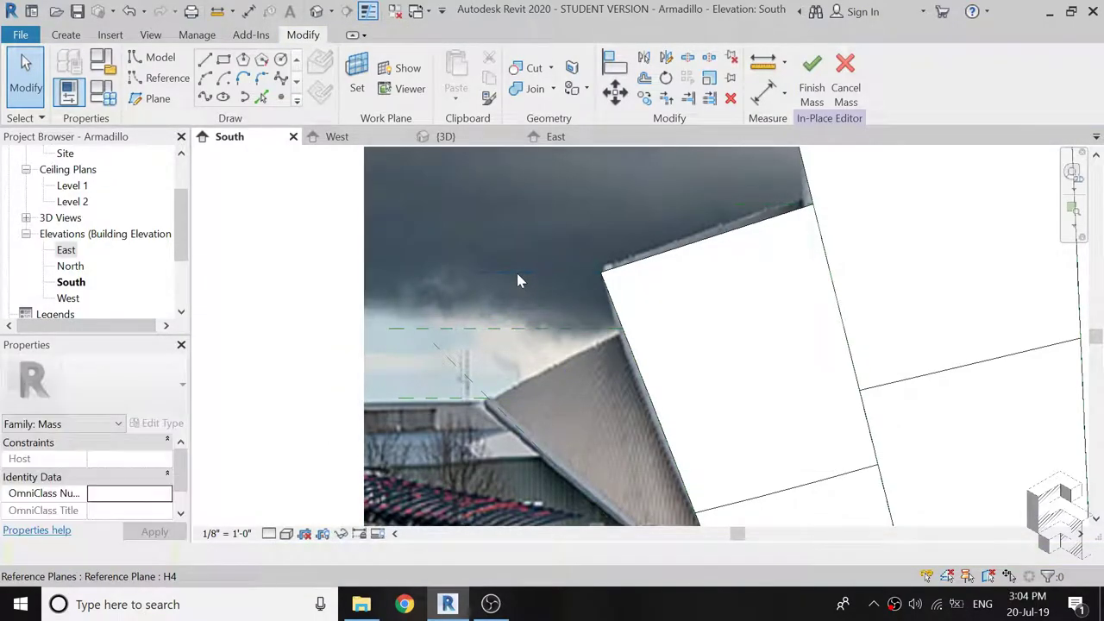
pyautogui.press('Delete')
# Name the corner horizontal plane H5 and the lower short plane H6.
pyautogui.click(582, 327)
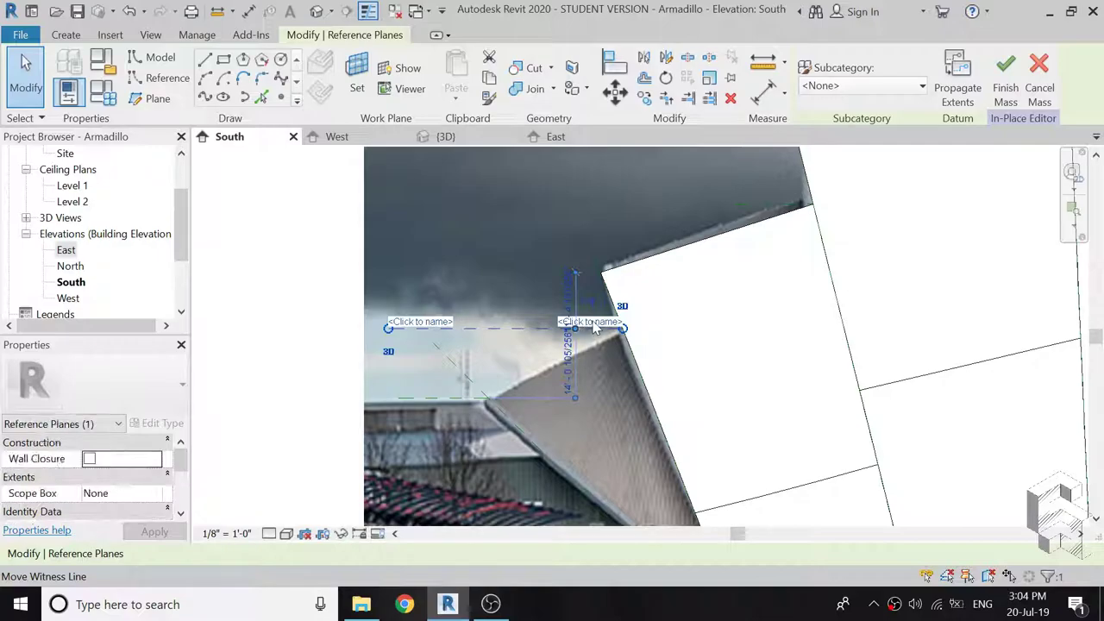
pyautogui.click(568, 362)
pyautogui.write('H5')
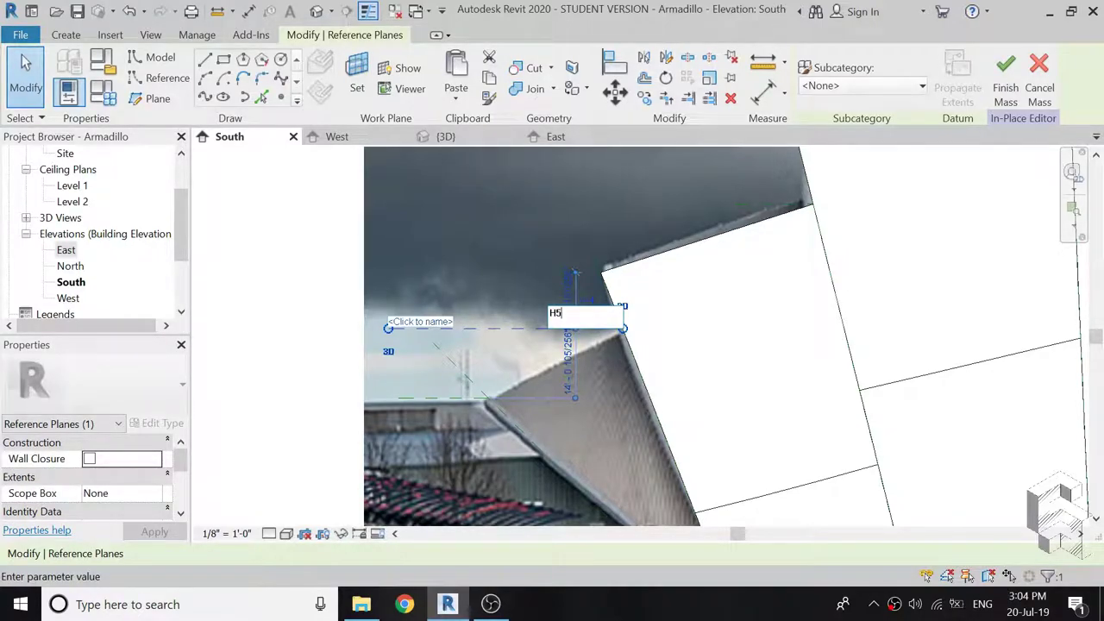
pyautogui.press('Return')
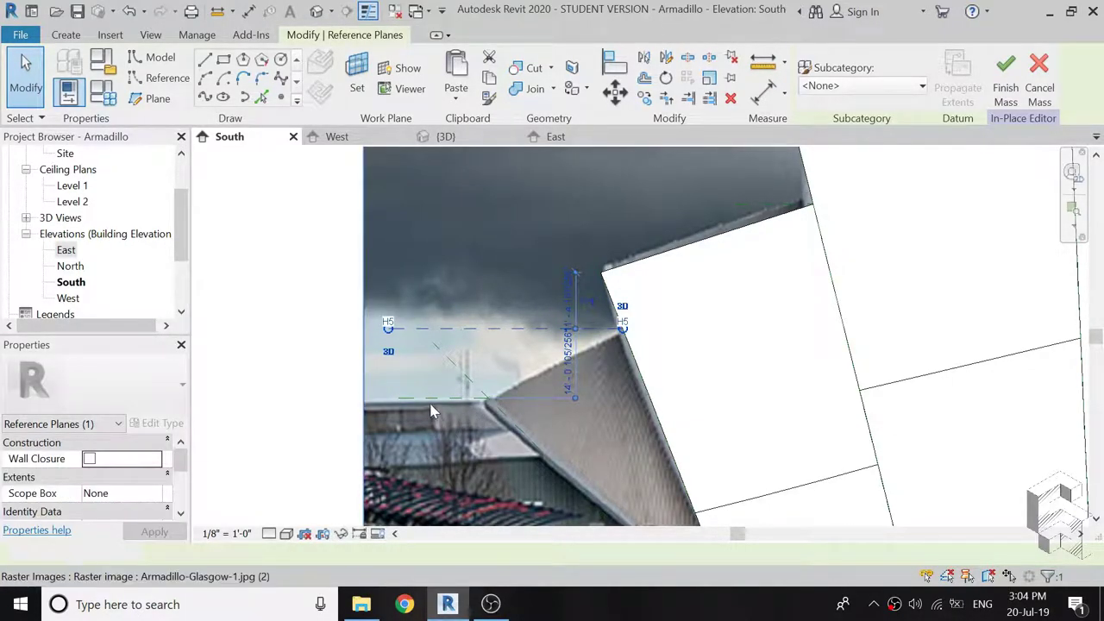
pyautogui.press('Escape')
pyautogui.click(453, 398)
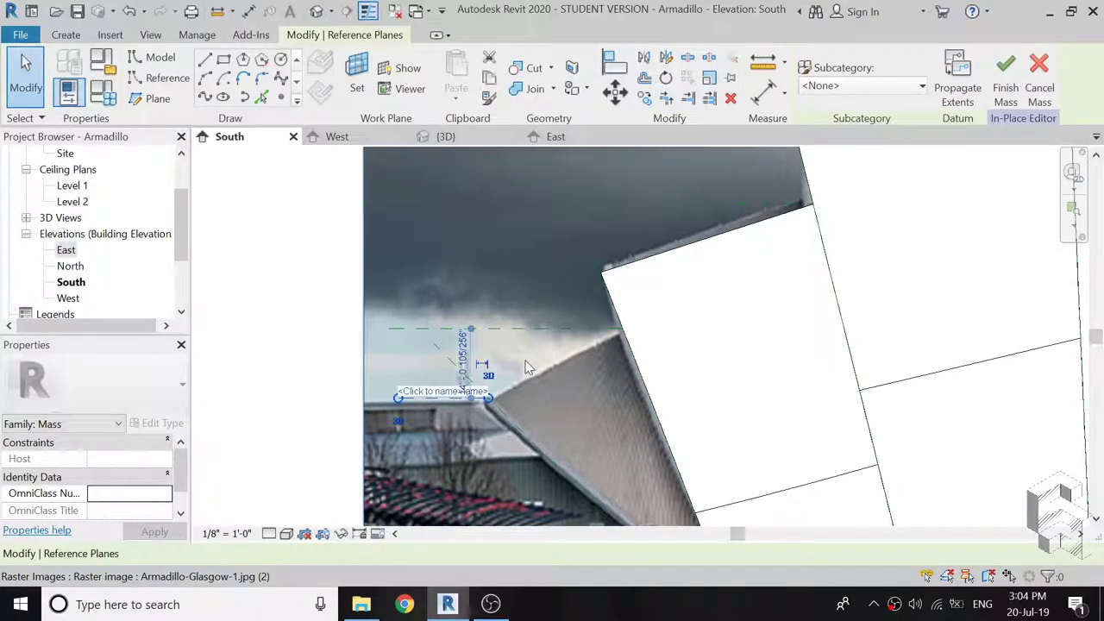
pyautogui.click(436, 391)
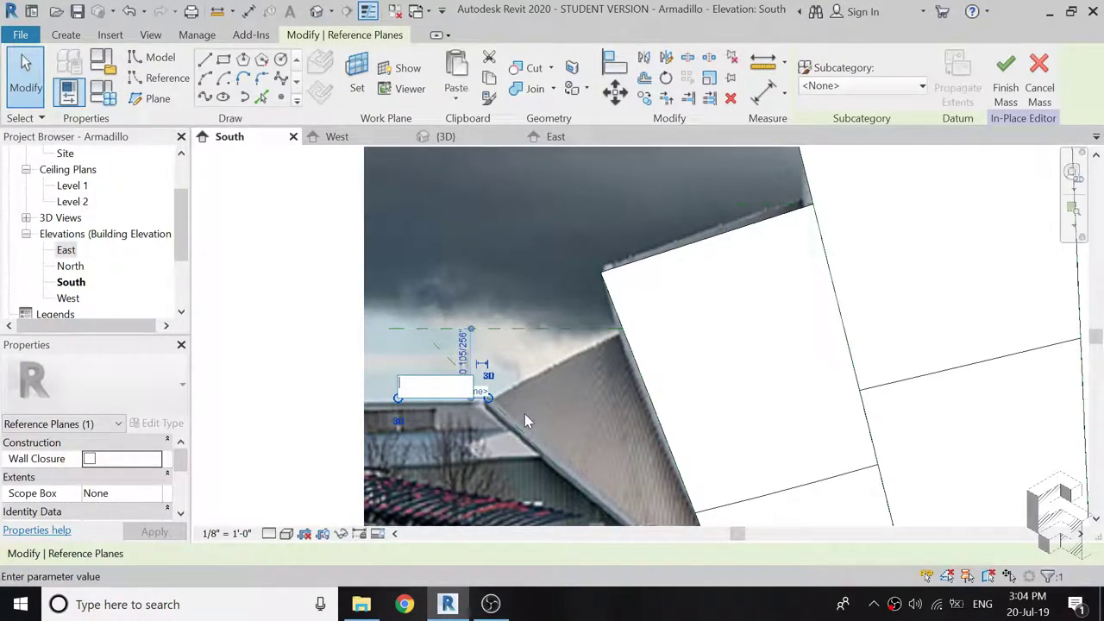
pyautogui.write('H6')
pyautogui.press('Return')
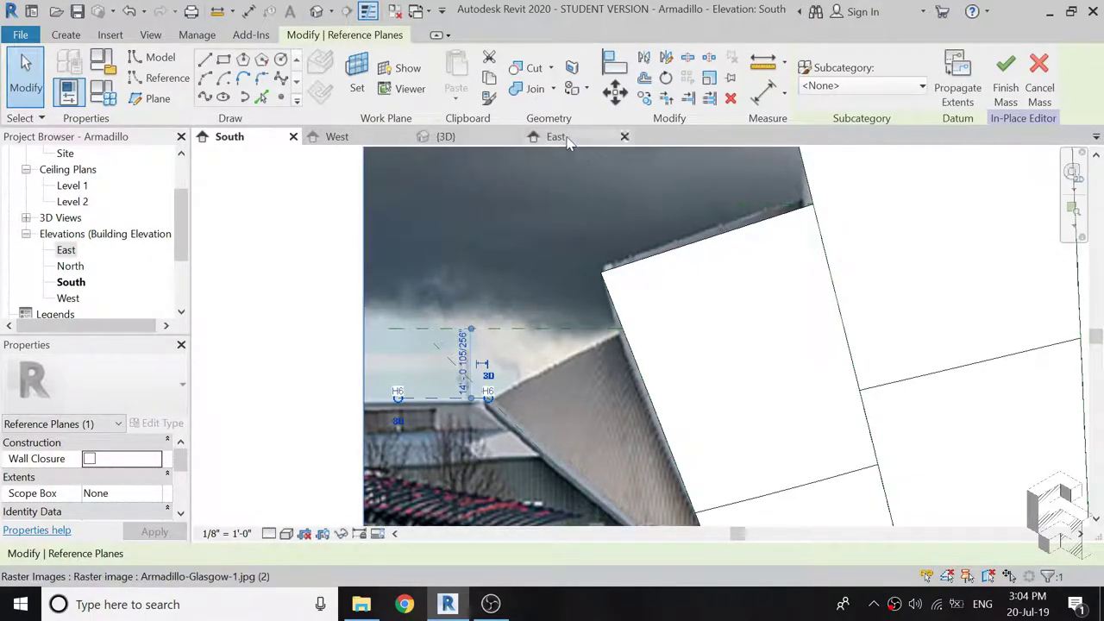
# In the East elevation, keep Reference Plane : 8 as the work plane.
pyautogui.click(556, 137)
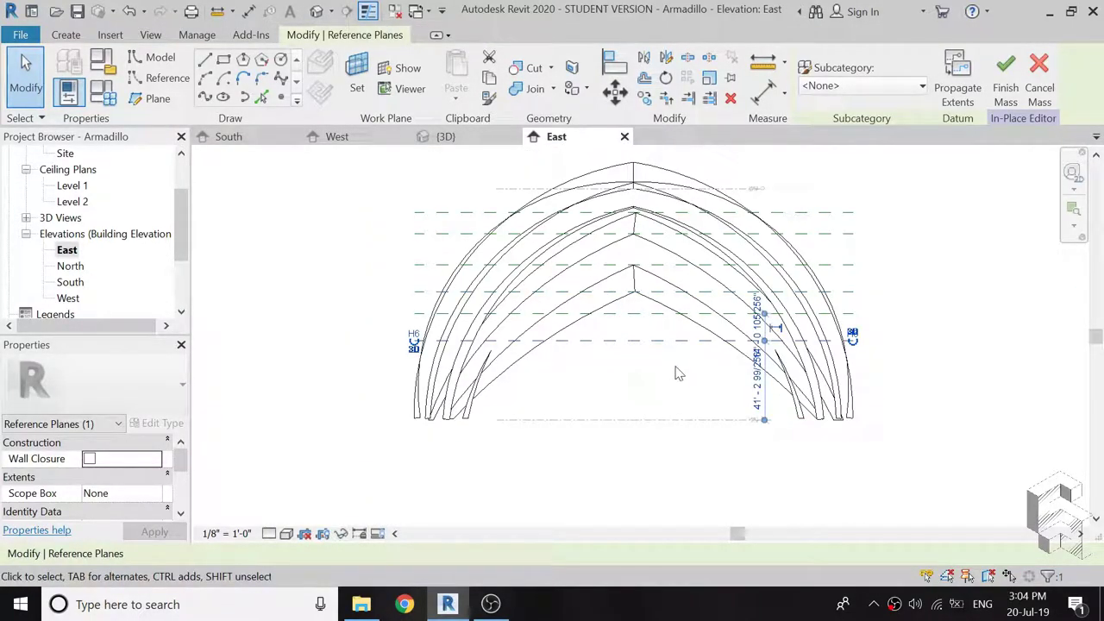
pyautogui.scroll(1, 676, 363)
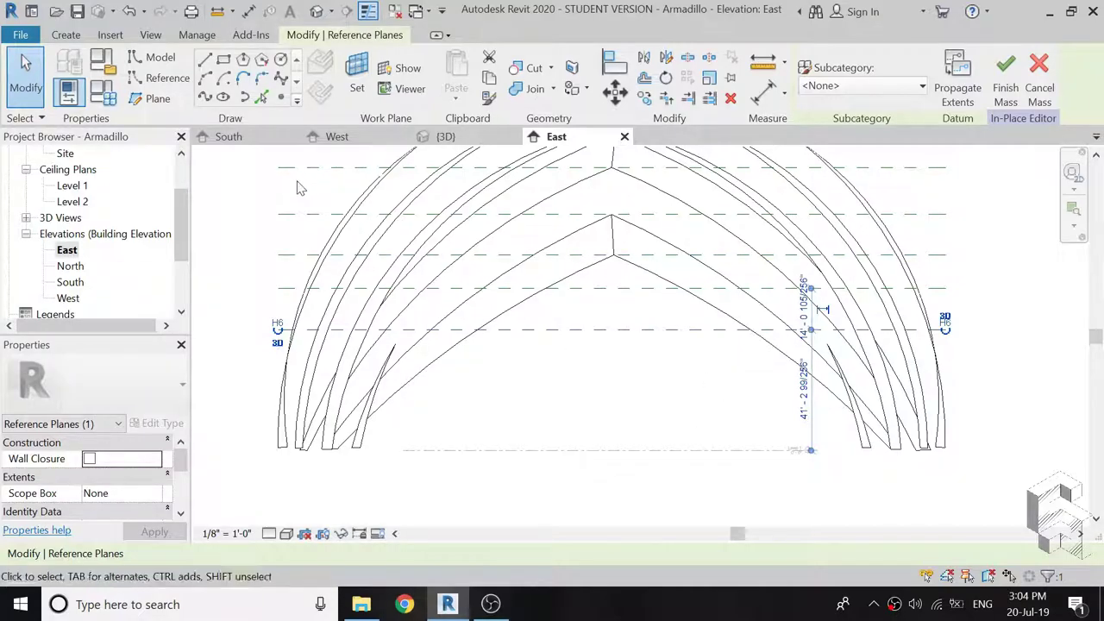
pyautogui.click(356, 86)
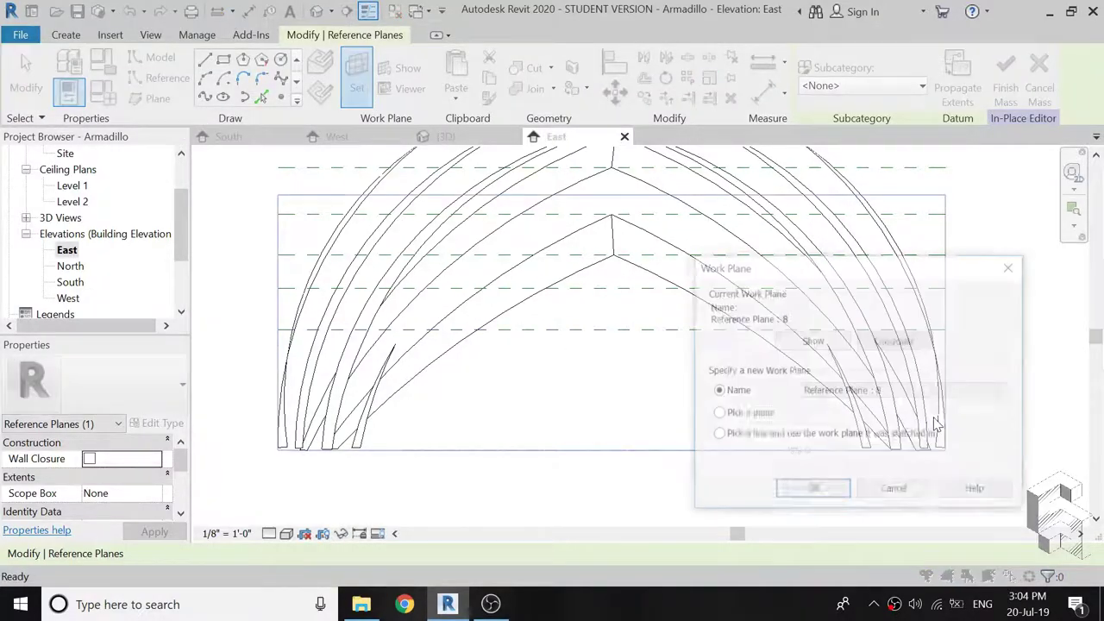
pyautogui.click(910, 397)
pyautogui.click(909, 397)
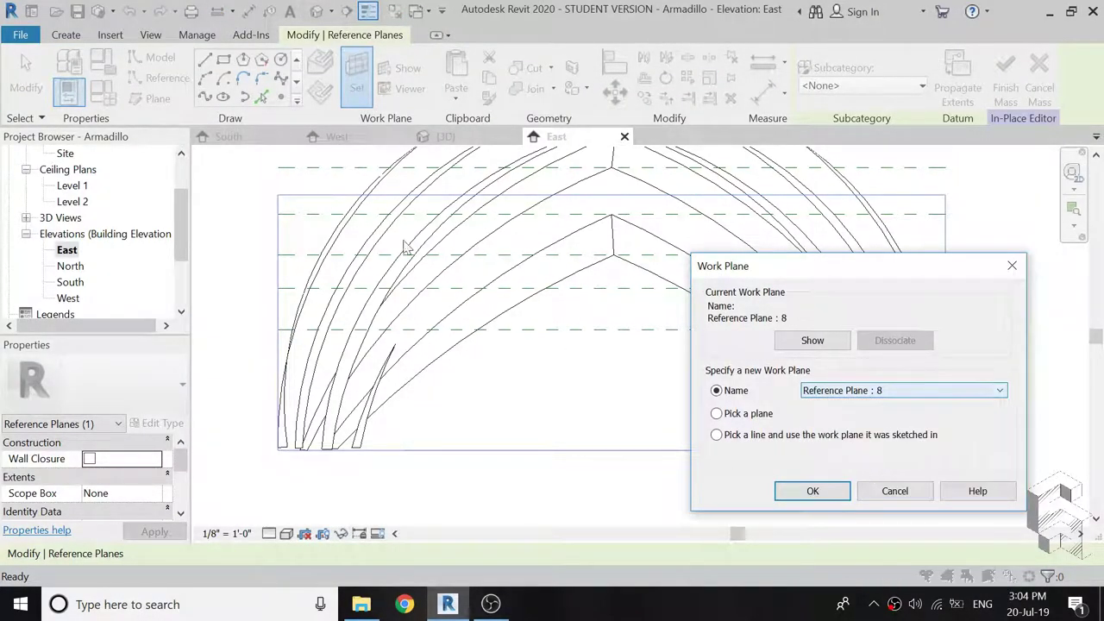
pyautogui.click(813, 491)
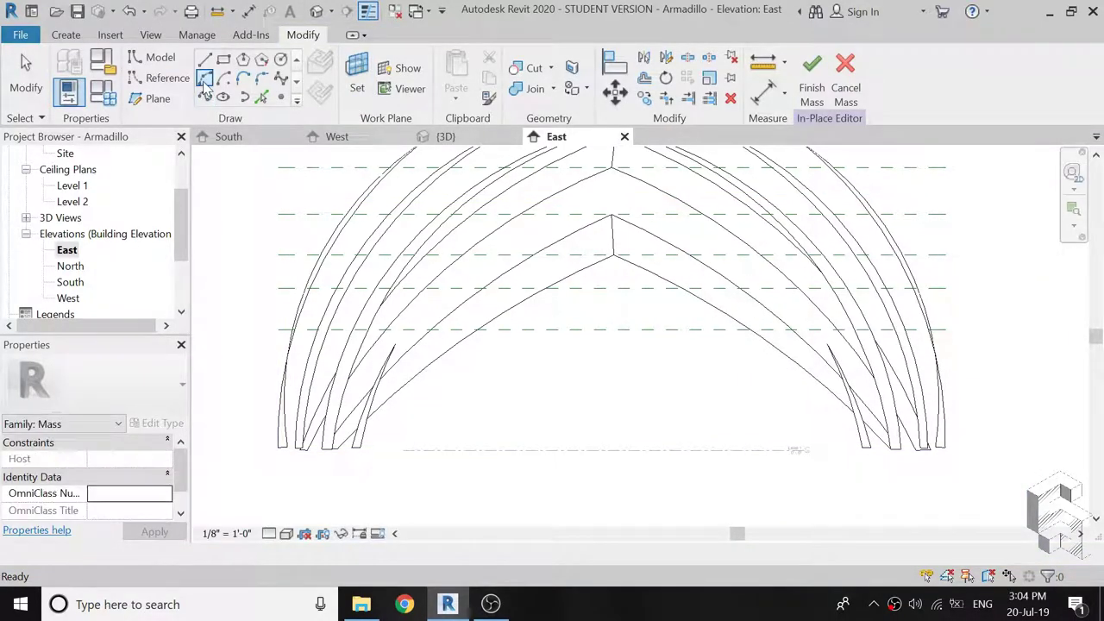
# Draw a sloped model line from Level 1 up to the inner peak point.
pyautogui.press('l')
pyautogui.press('i')
pyautogui.scroll(3, 876, 450)
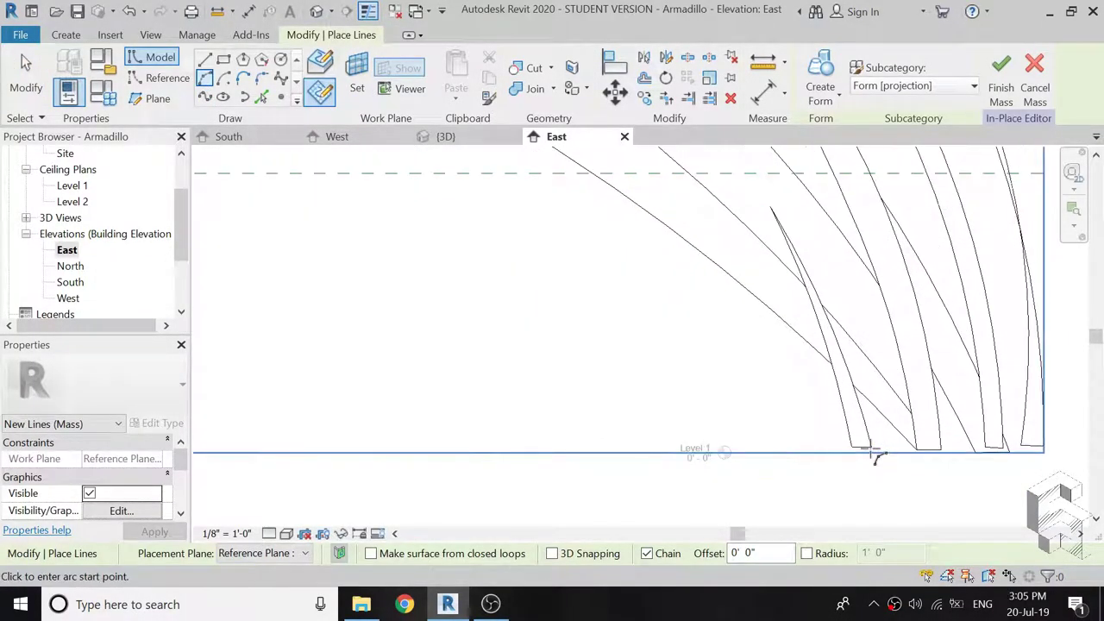
pyautogui.scroll(2, 876, 453)
pyautogui.click(872, 448)
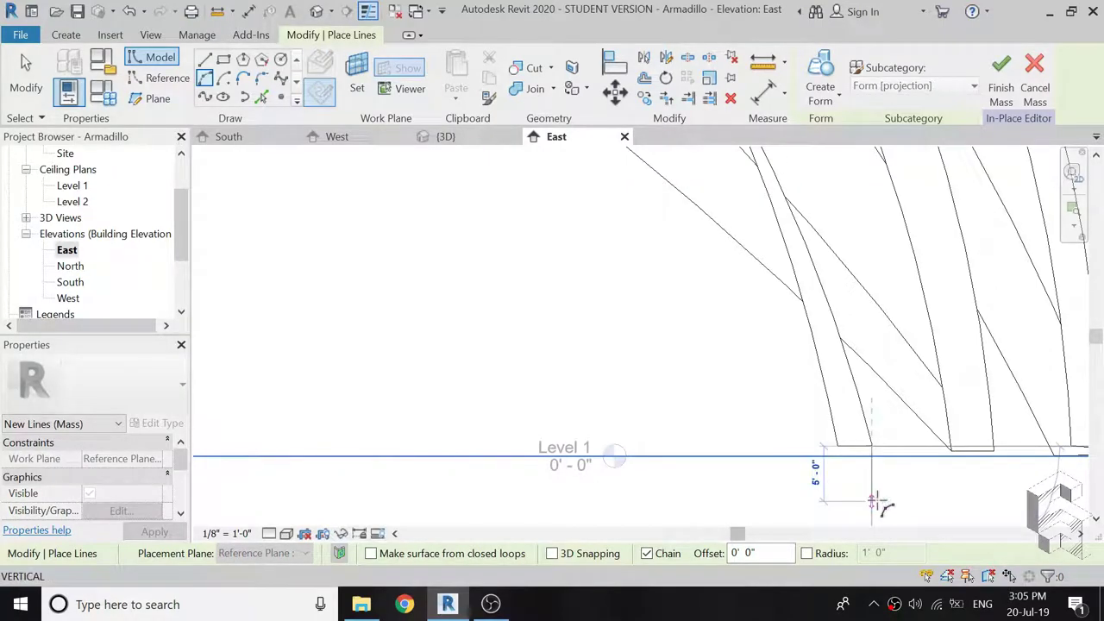
pyautogui.scroll(-4, 800, 453)
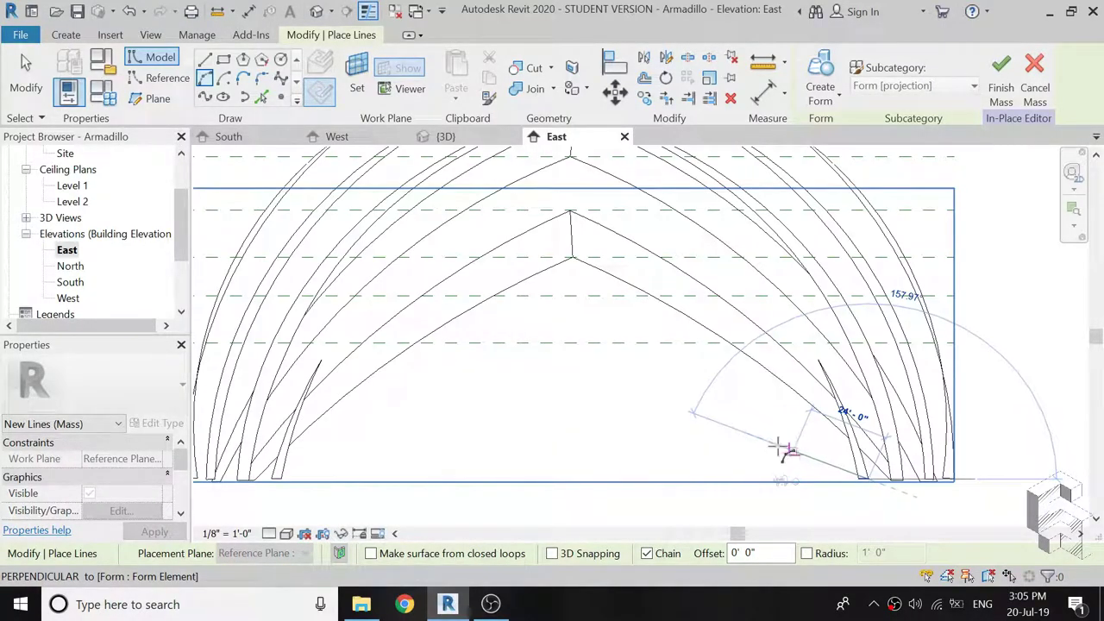
pyautogui.scroll(-2, 629, 426)
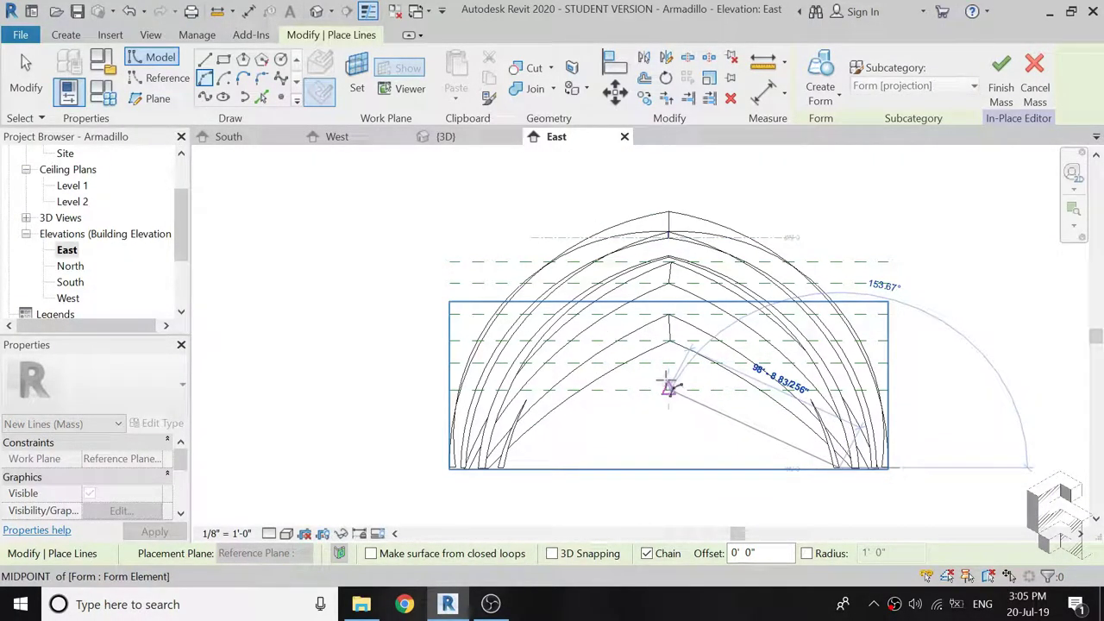
pyautogui.scroll(2, 670, 387)
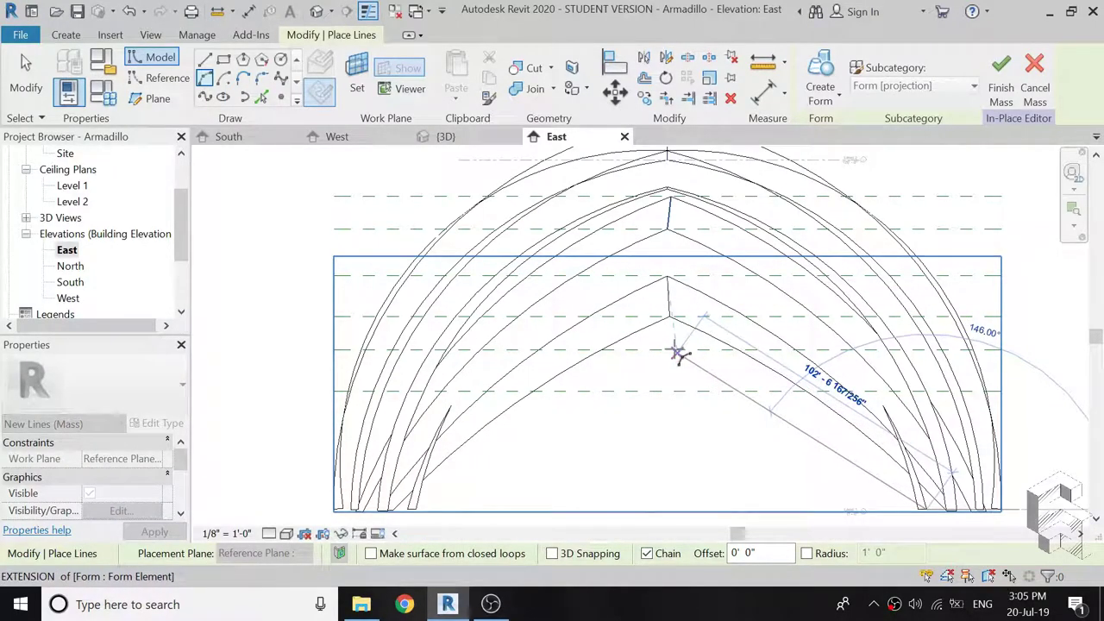
pyautogui.click(667, 348)
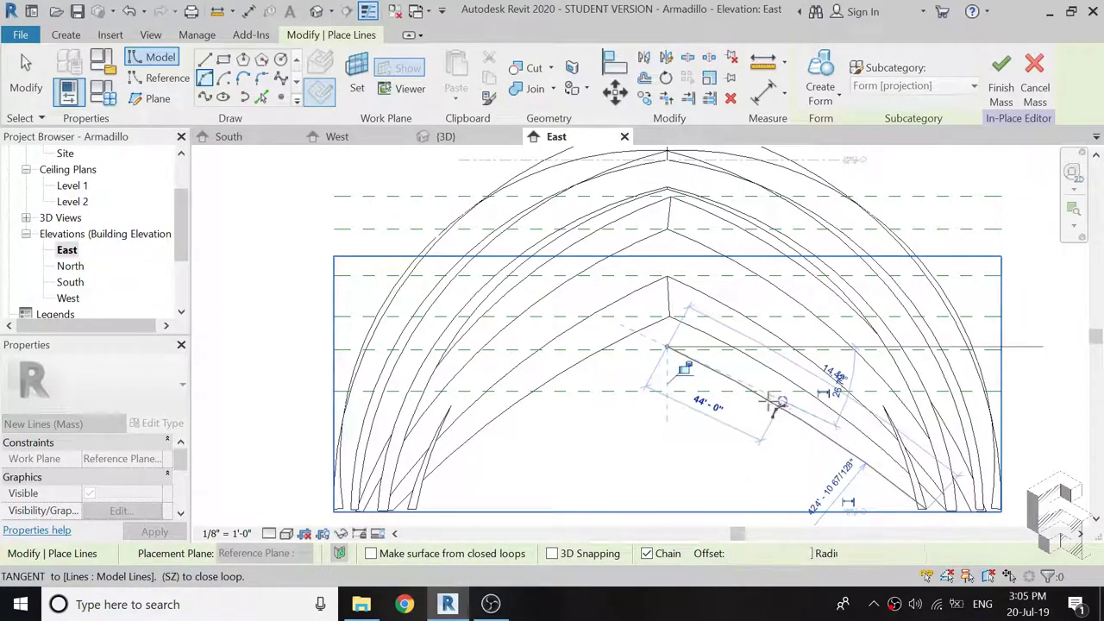
pyautogui.press('Escape')
pyautogui.press('Escape')
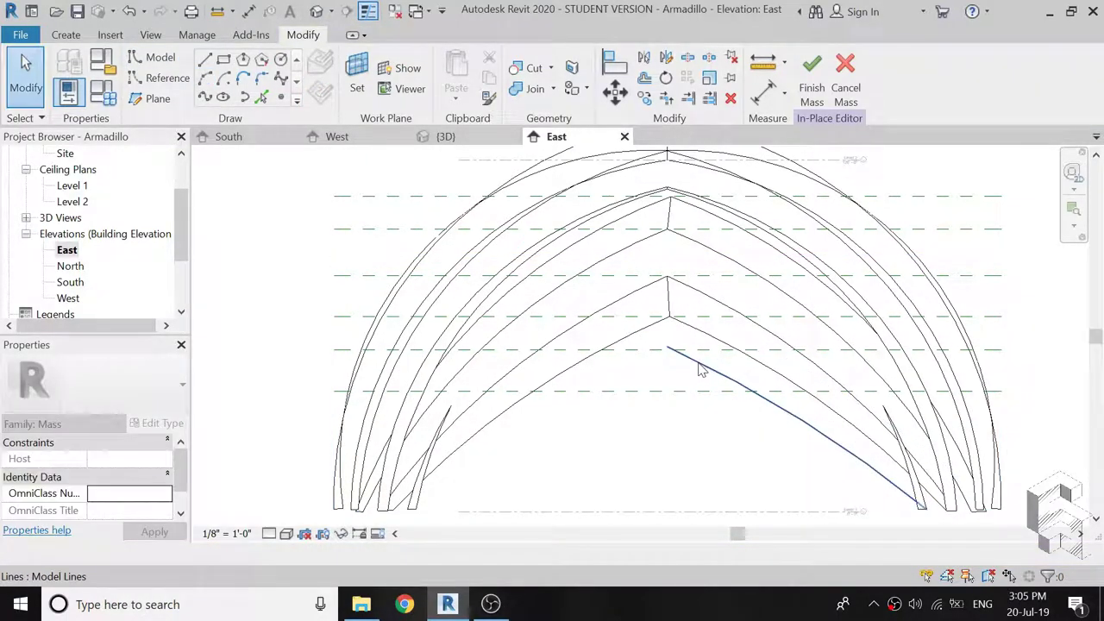
# Mirror a copy of the line about a vertical axis at its top endpoint.
pyautogui.click(701, 368)
pyautogui.scroll(5, 655, 207)
pyautogui.press('d')
pyautogui.press('m')
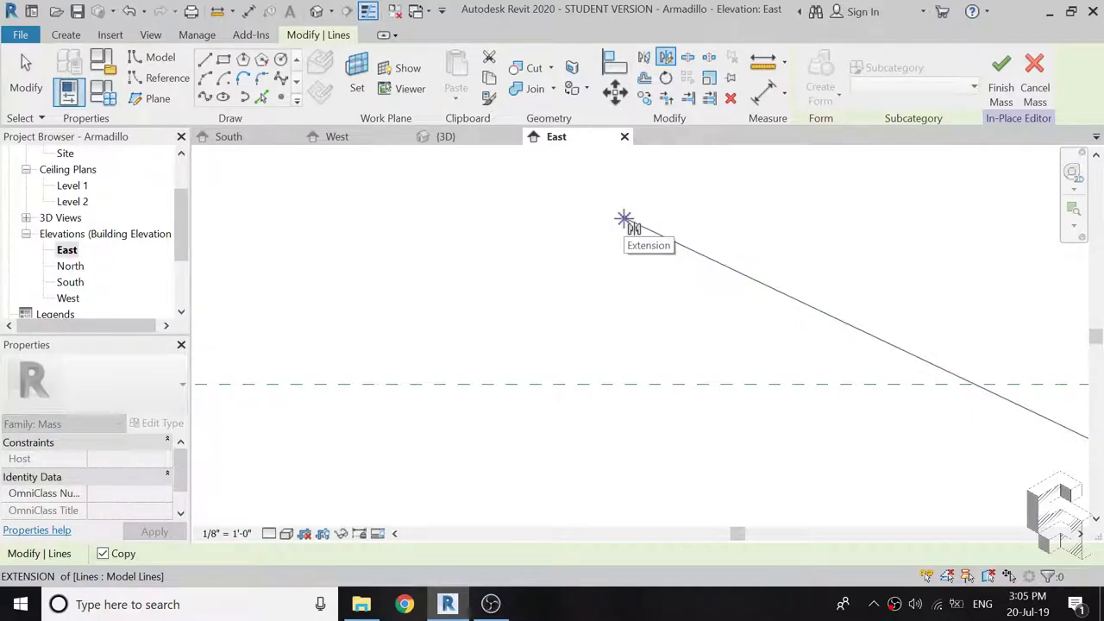
pyautogui.click(623, 219)
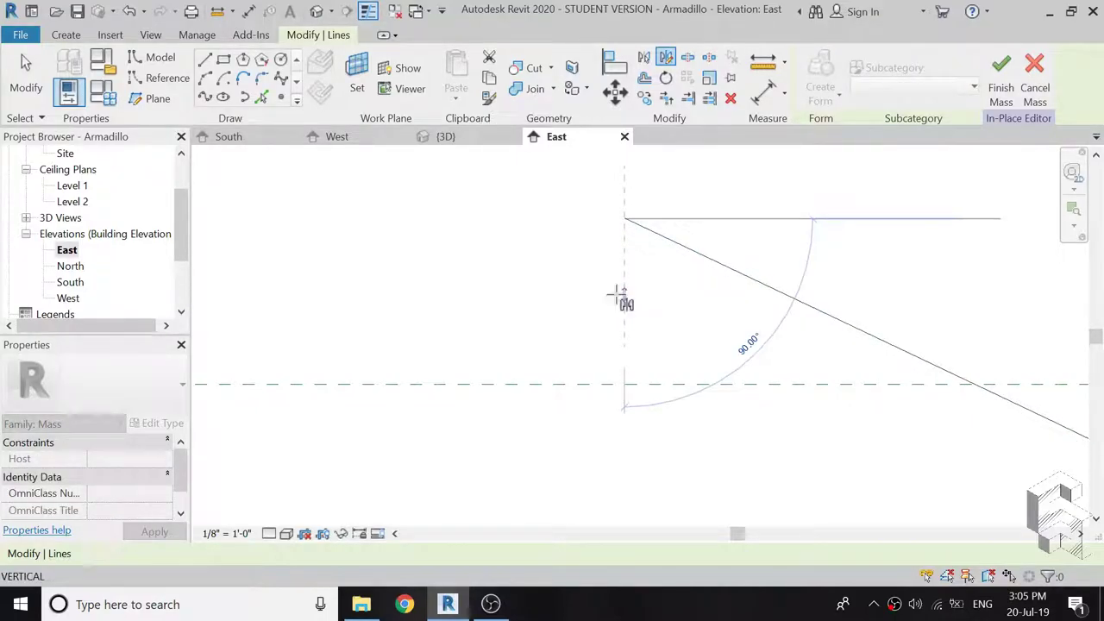
pyautogui.click(619, 296)
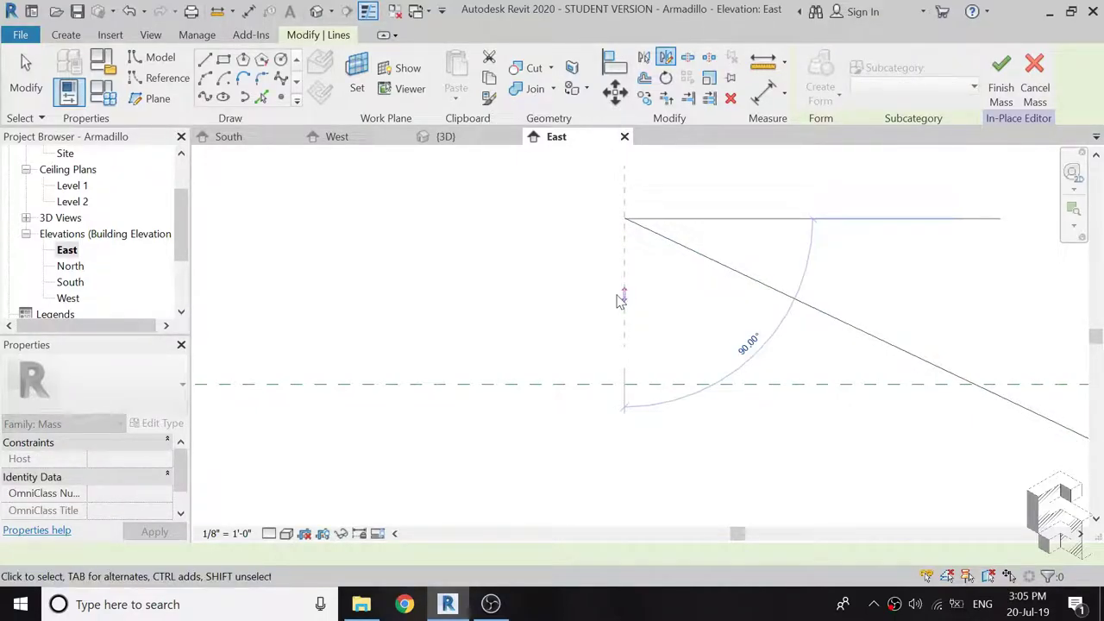
pyautogui.click(646, 251)
pyautogui.scroll(-2, 620, 217)
pyautogui.scroll(-3, 614, 214)
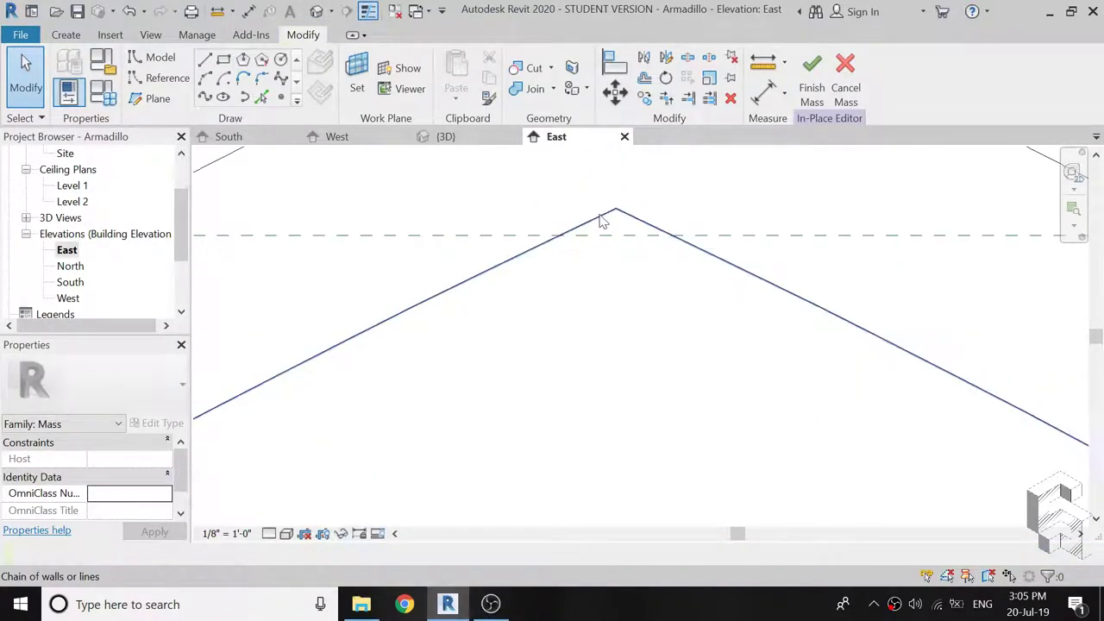
pyautogui.scroll(-2, 595, 222)
pyautogui.scroll(-1, 580, 254)
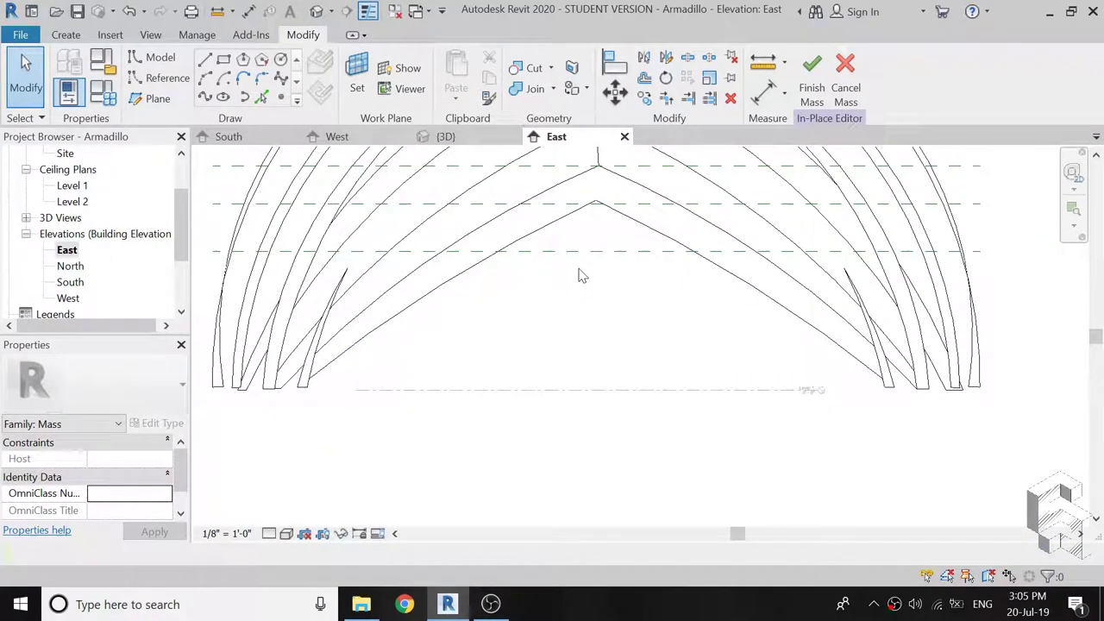
# Set the work plane to Reference Plane : 9.
pyautogui.click(356, 80)
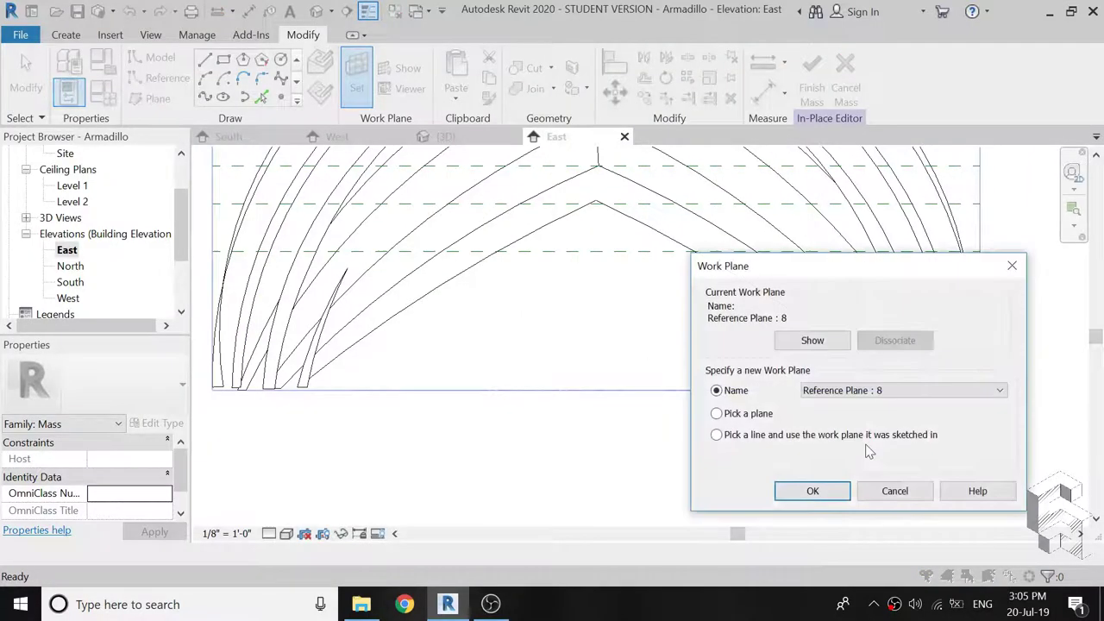
pyautogui.click(931, 389)
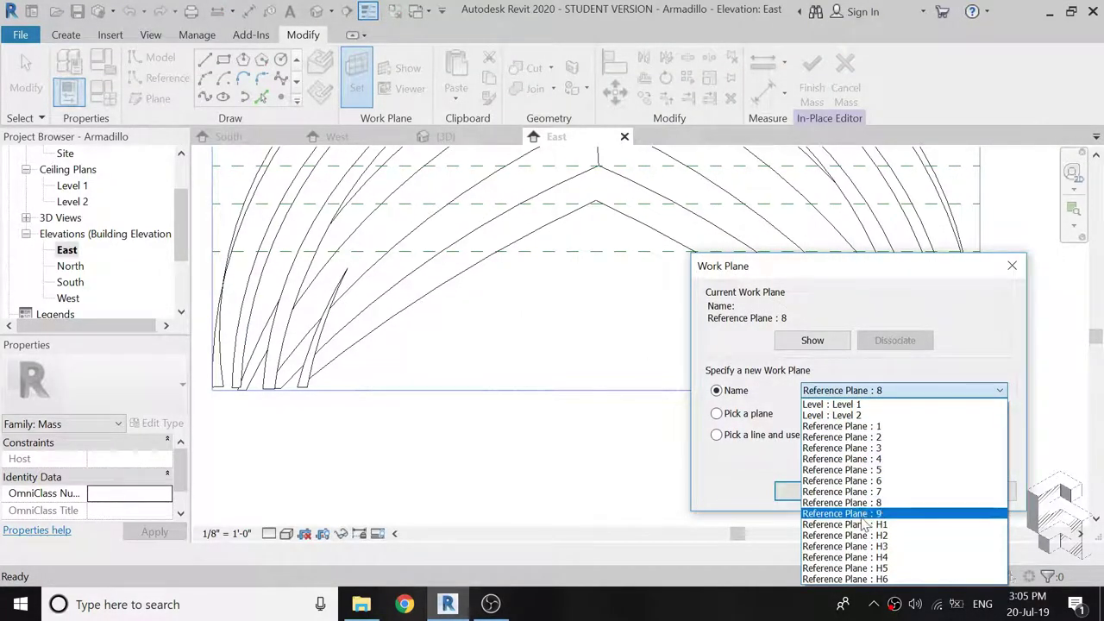
pyautogui.click(849, 513)
pyautogui.click(815, 491)
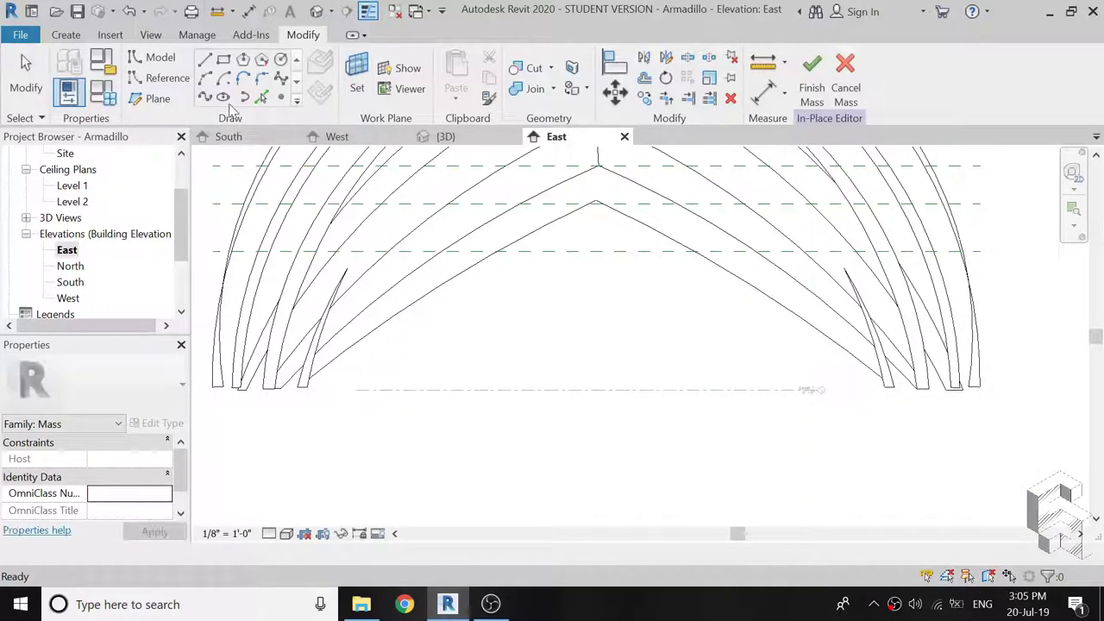
pyautogui.scroll(2, 863, 393)
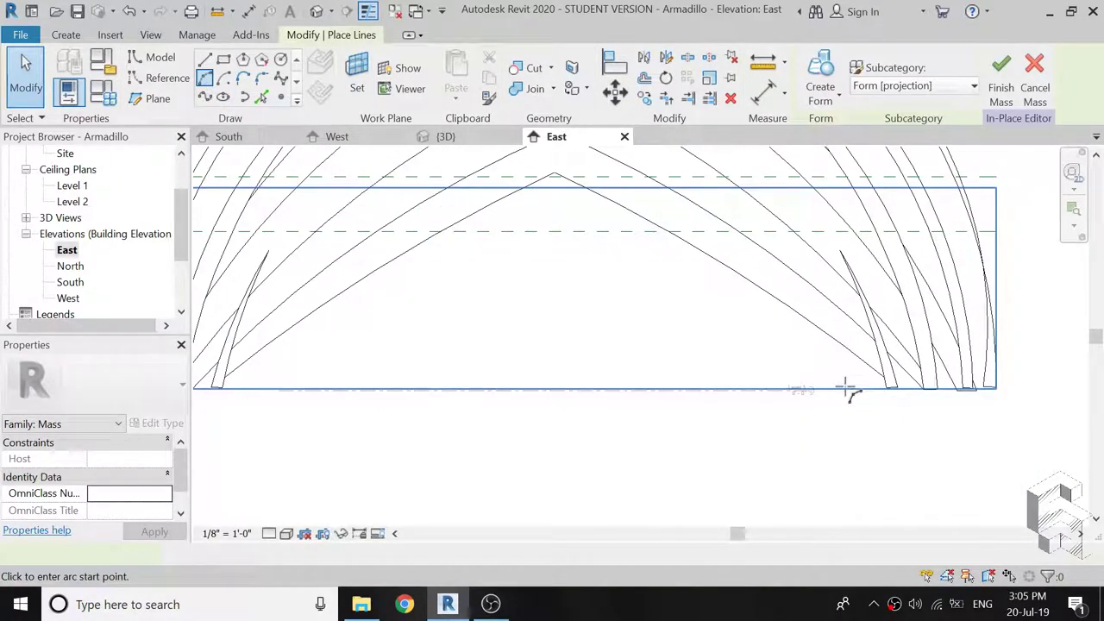
pyautogui.scroll(2, 846, 389)
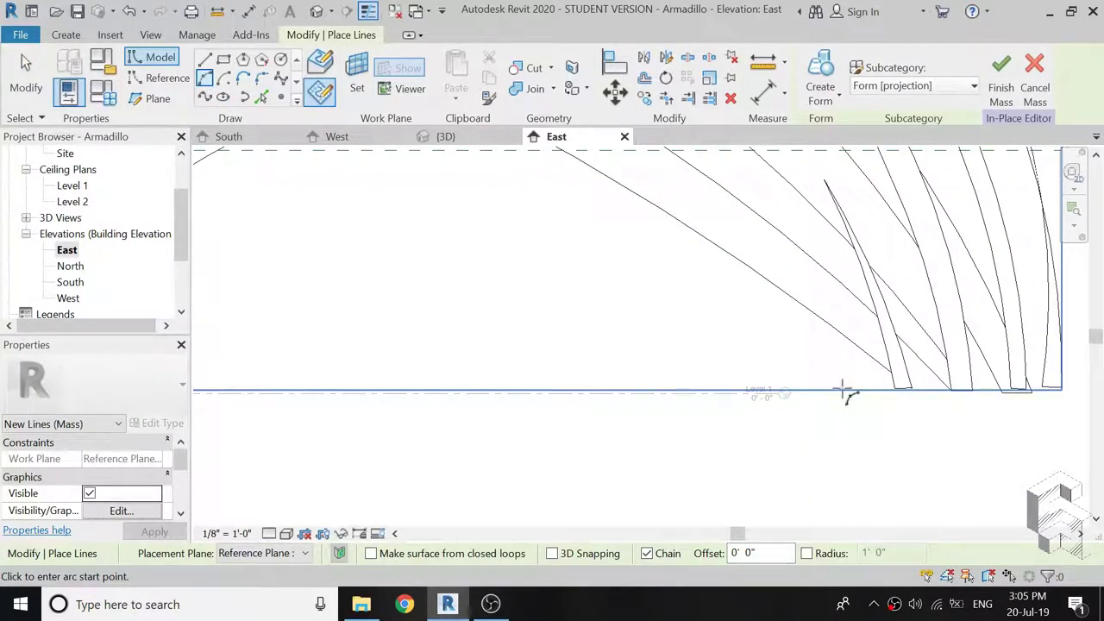
# Draw a start-end-radius arc from Level 1 to the existing profile's endpoint.
pyautogui.click(843, 390)
pyautogui.scroll(-2, 725, 448)
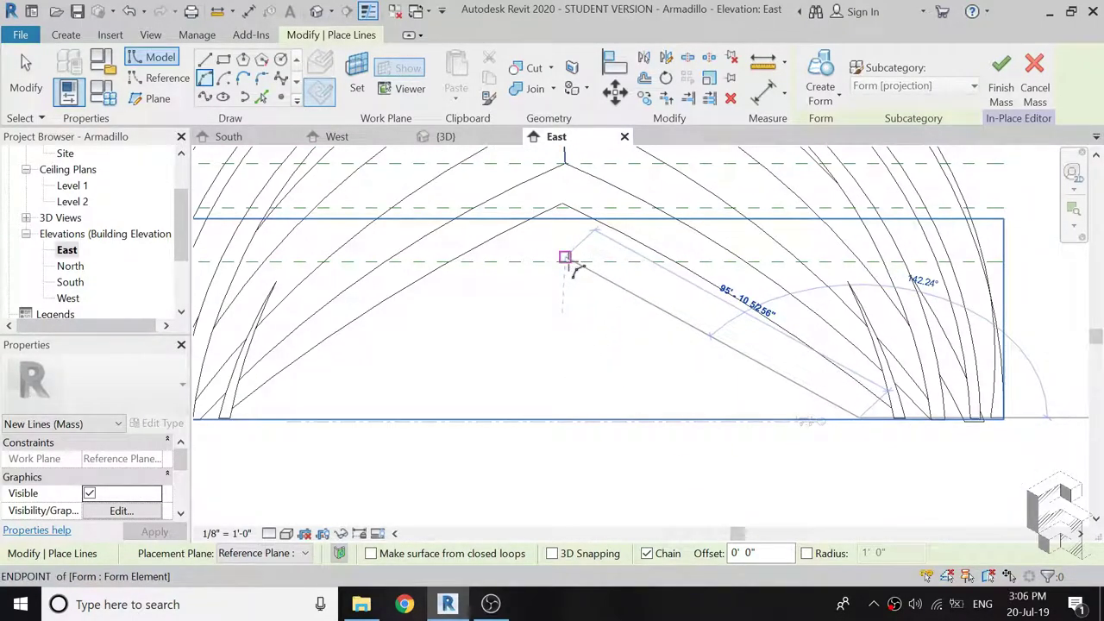
pyautogui.click(565, 257)
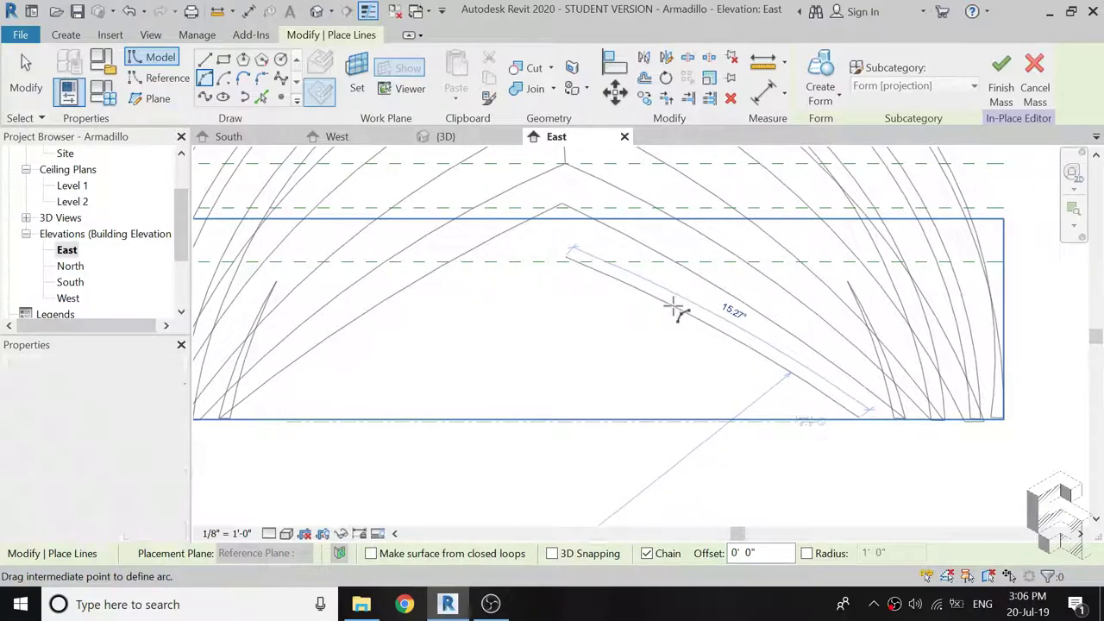
pyautogui.click(677, 310)
pyautogui.press('Escape')
pyautogui.press('Escape')
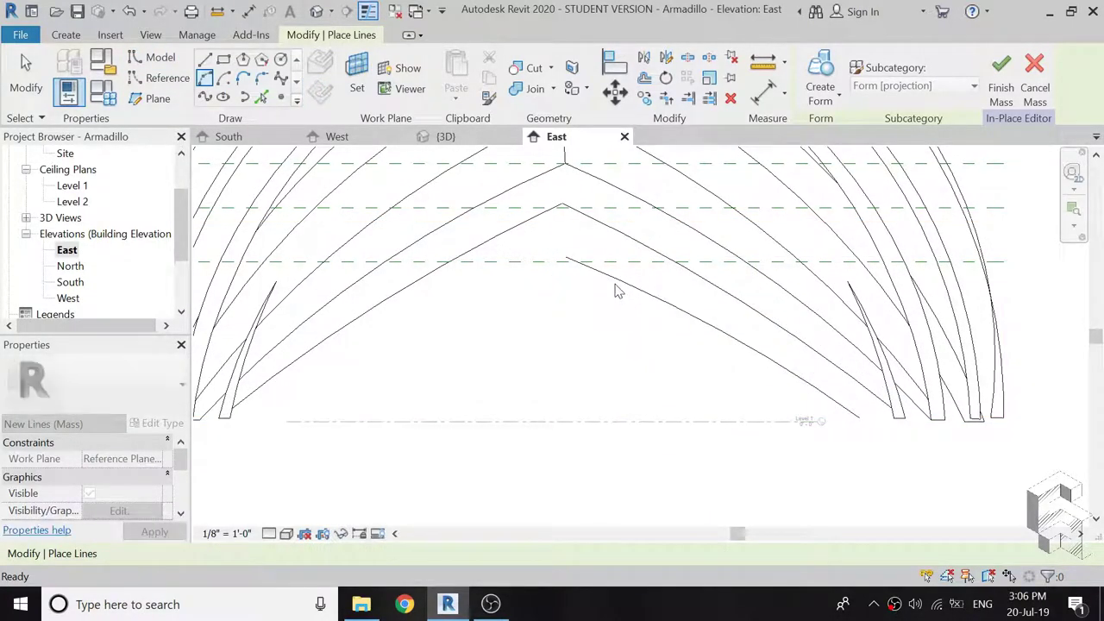
# Mirror the arc about a vertical axis at its top into a peak, then view the mass in 3D.
pyautogui.click(618, 294)
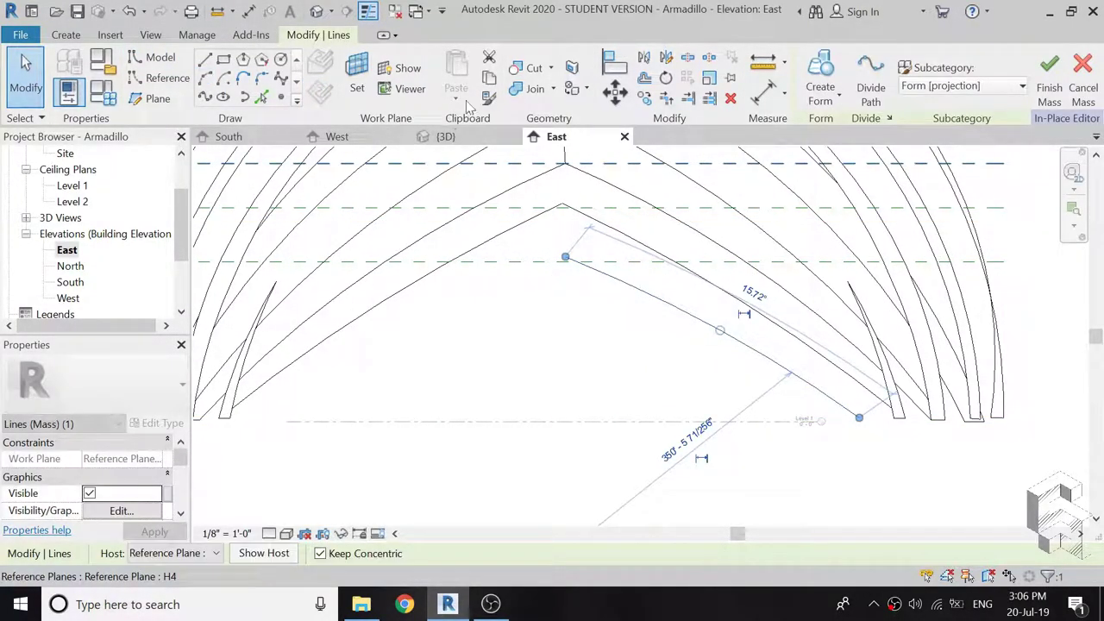
pyautogui.click(666, 57)
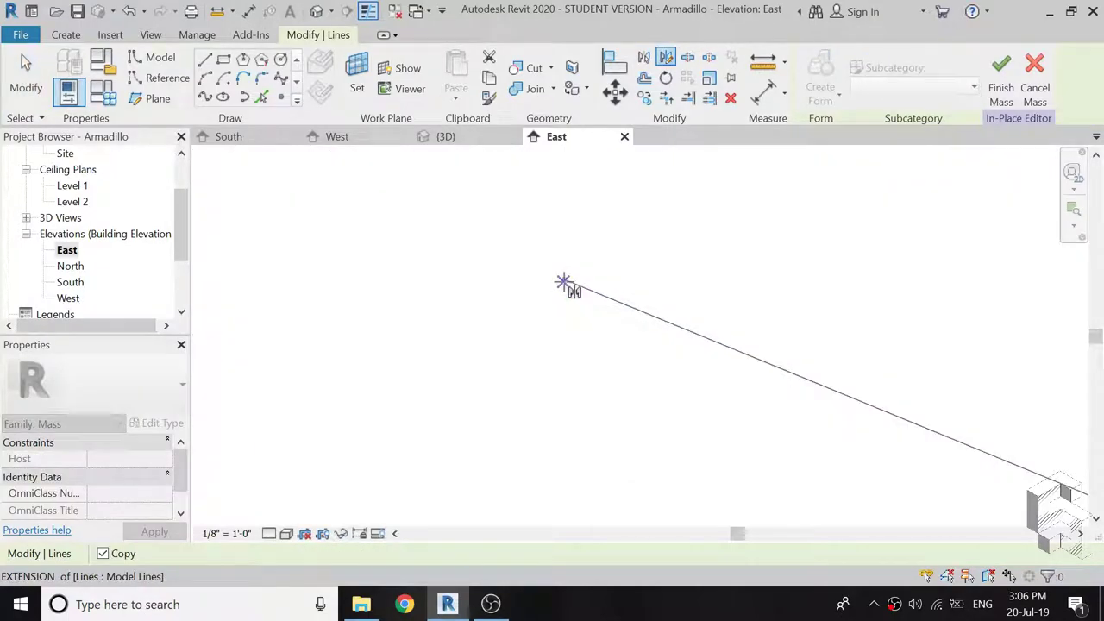
pyautogui.click(563, 280)
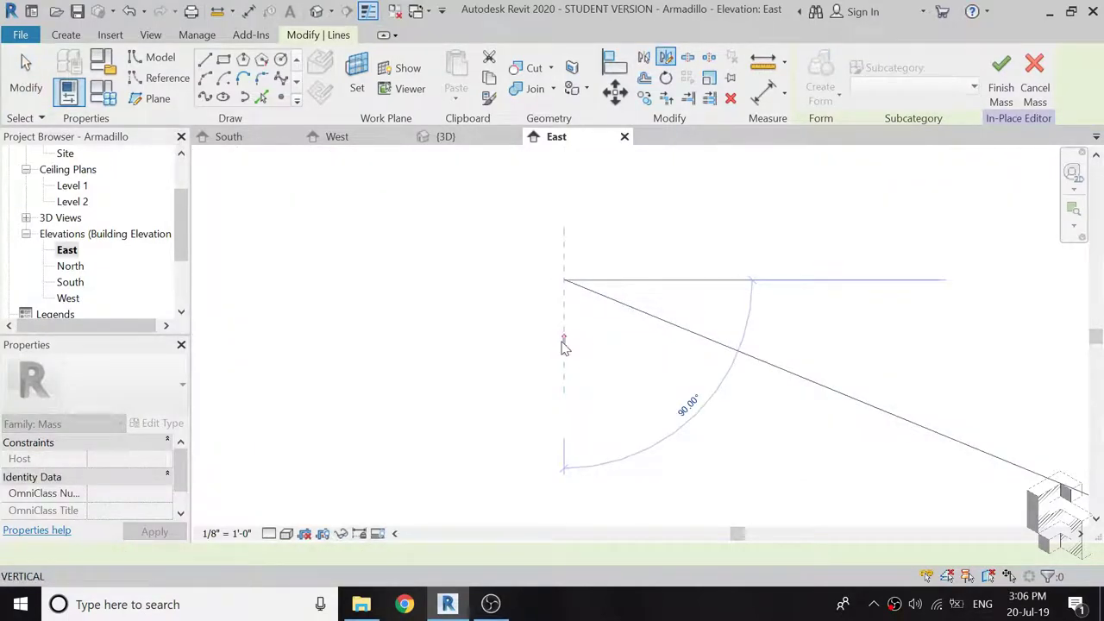
pyautogui.click(565, 347)
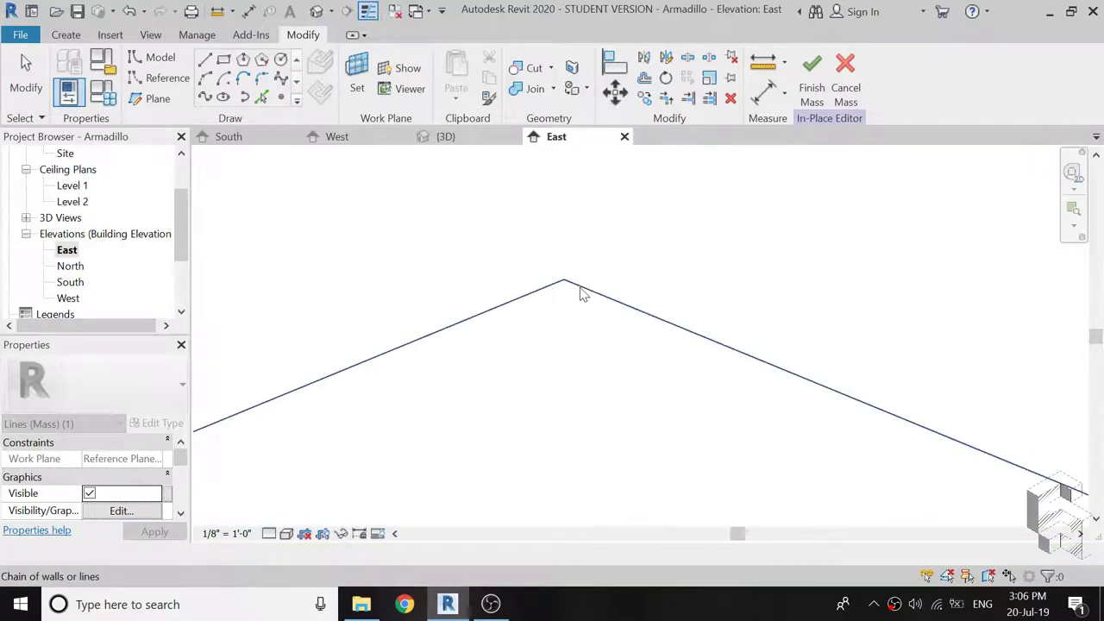
pyautogui.press('Escape')
pyautogui.click(318, 12)
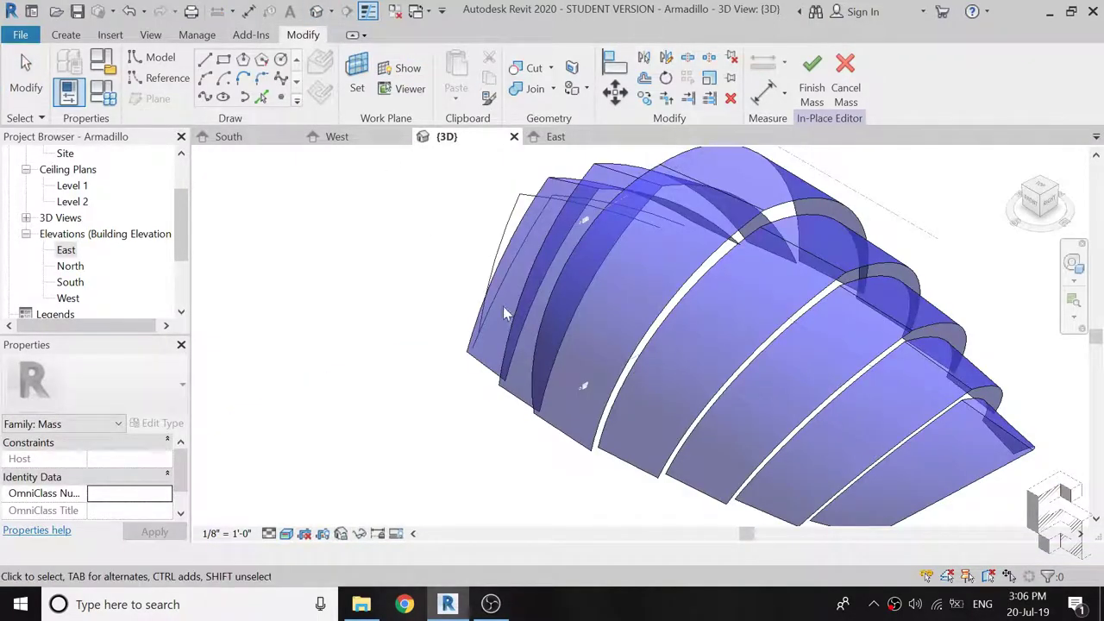
# Create another curved shell form from two of the new profile lines.
pyautogui.click(500, 276)
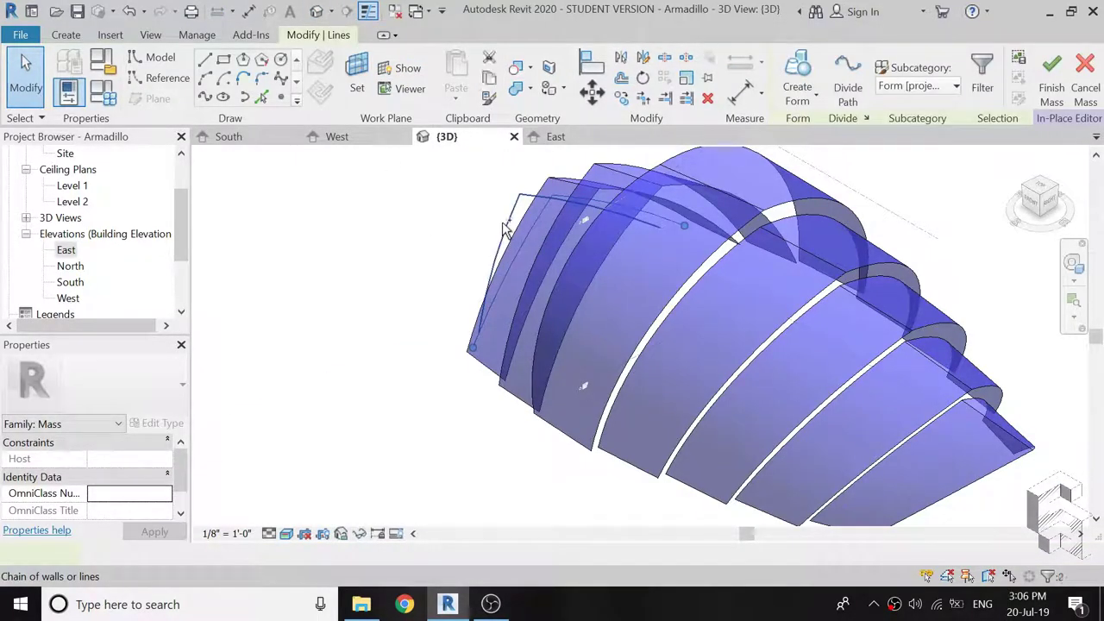
pyautogui.click(317, 12)
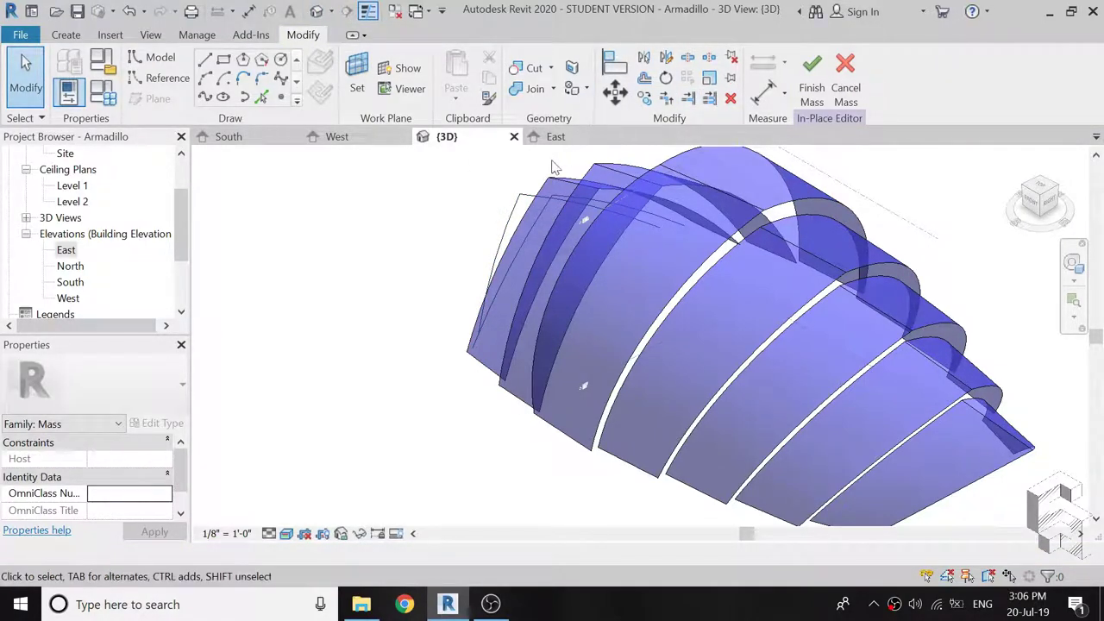
pyautogui.click(516, 210)
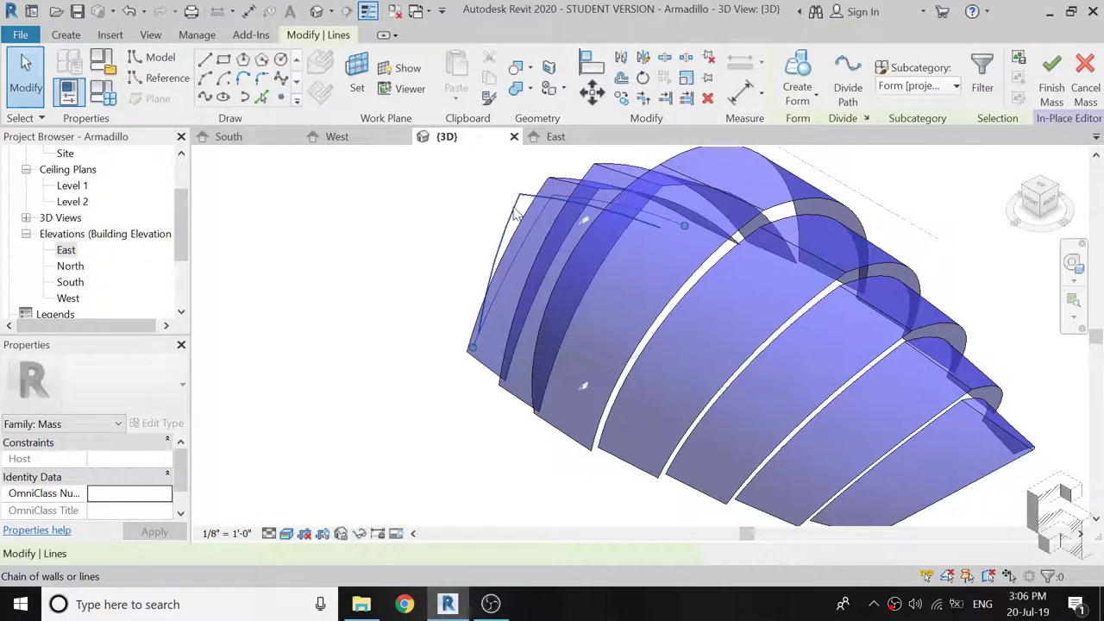
pyautogui.click(797, 77)
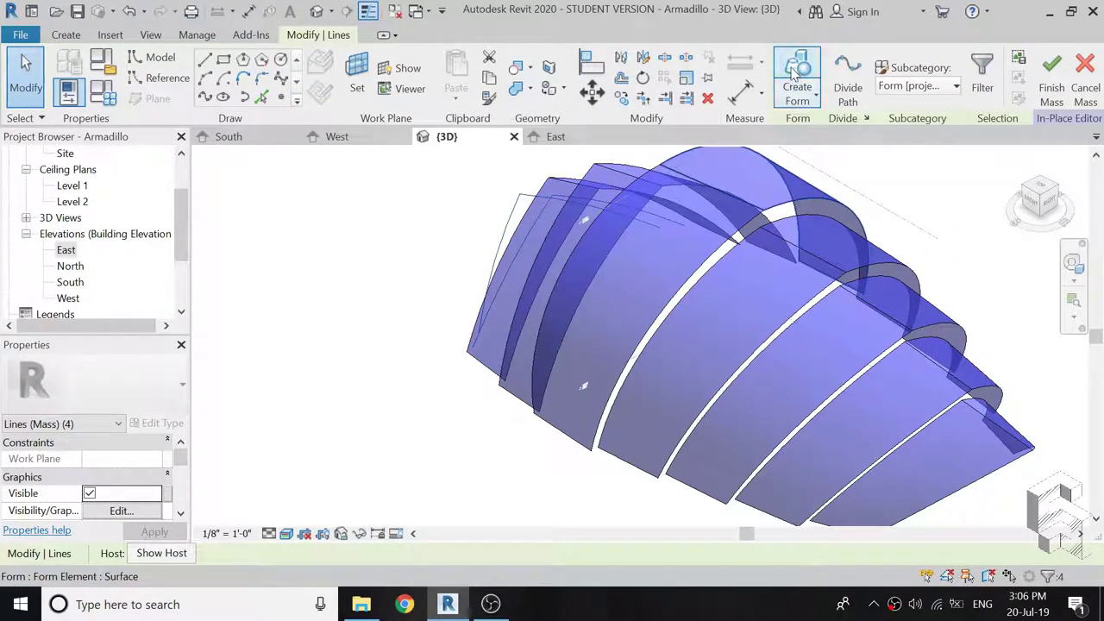
pyautogui.click(439, 419)
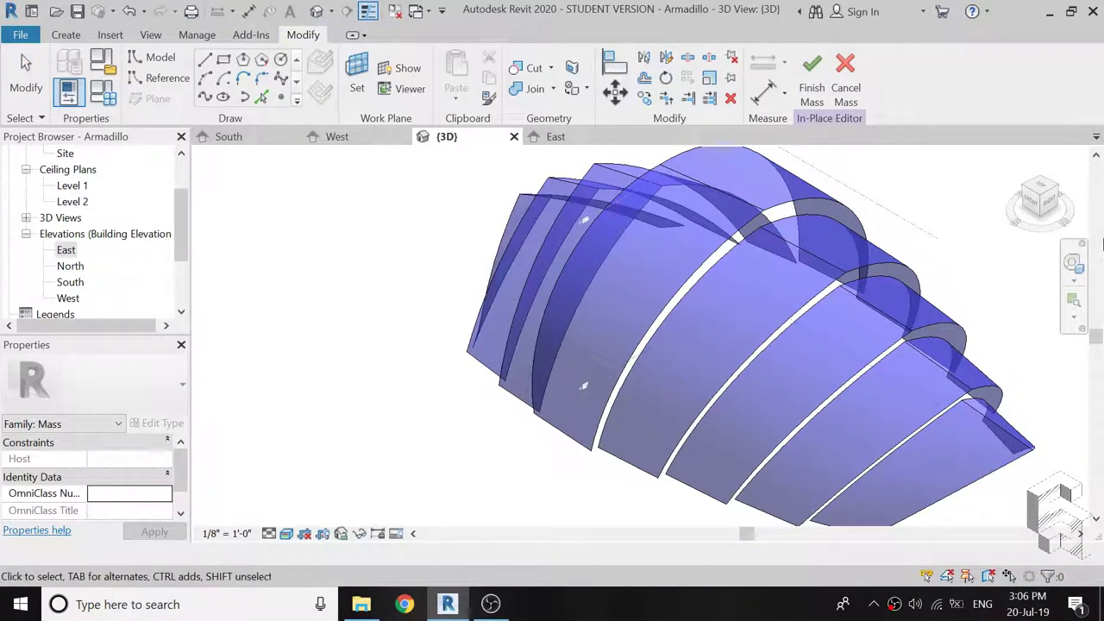
# Zoom out, re-pivot and orbit to view the nested shells from a lower angle.
pyautogui.click(1073, 271)
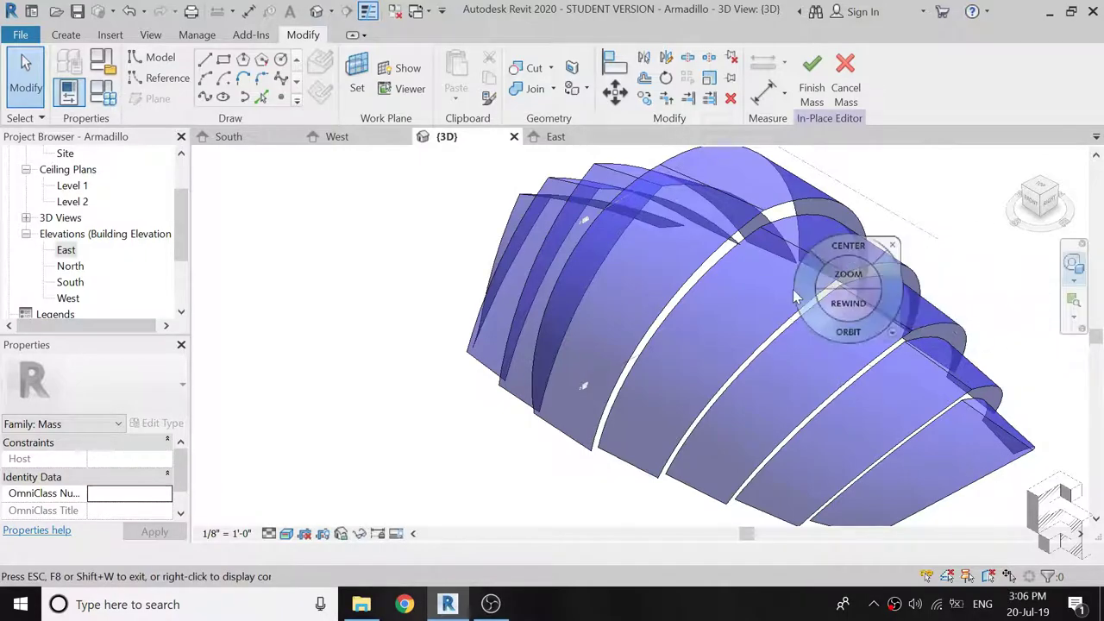
pyautogui.click(860, 278)
pyautogui.moveTo(859, 277); pyautogui.dragTo(864, 285)
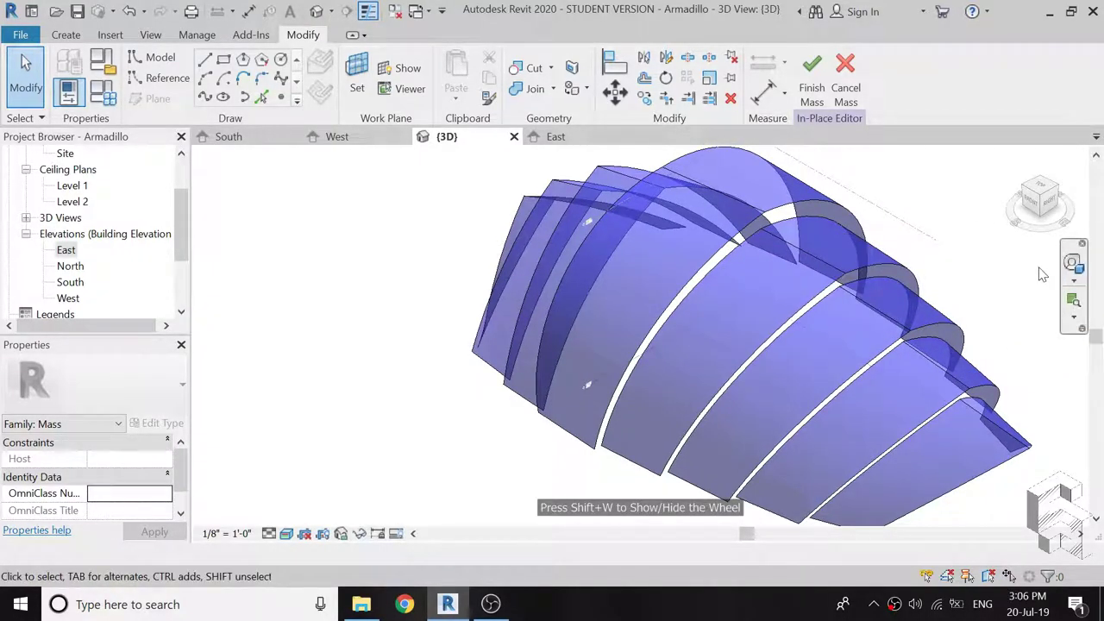
pyautogui.click(1073, 271)
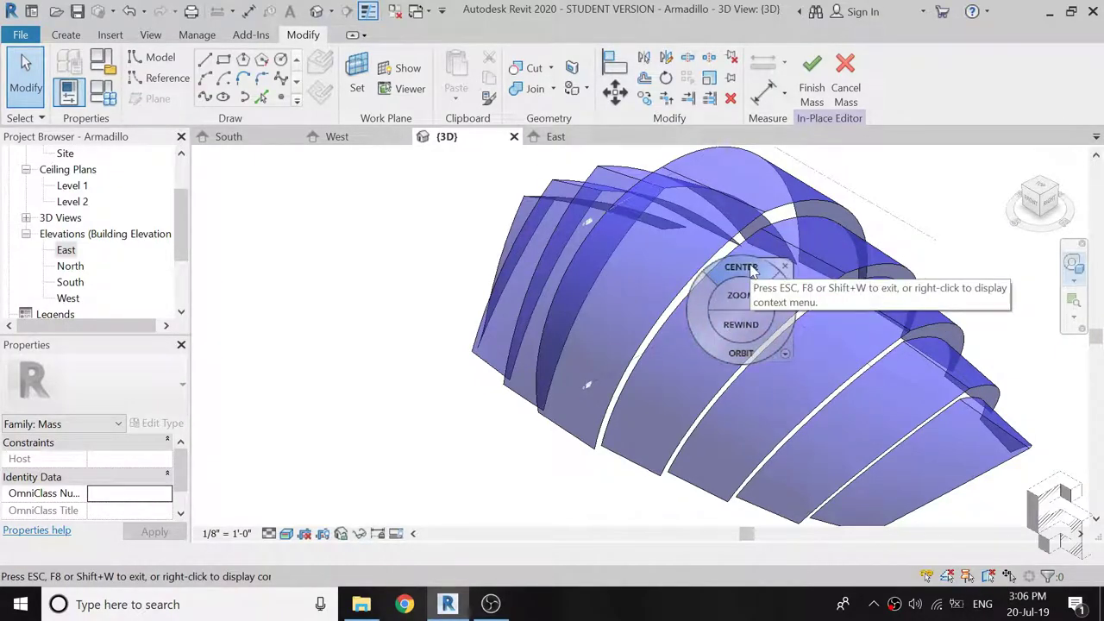
pyautogui.moveTo(739, 269)
pyautogui.mouseDown()
pyautogui.moveTo(654, 306)
pyautogui.moveTo(654, 336)
pyautogui.mouseUp()
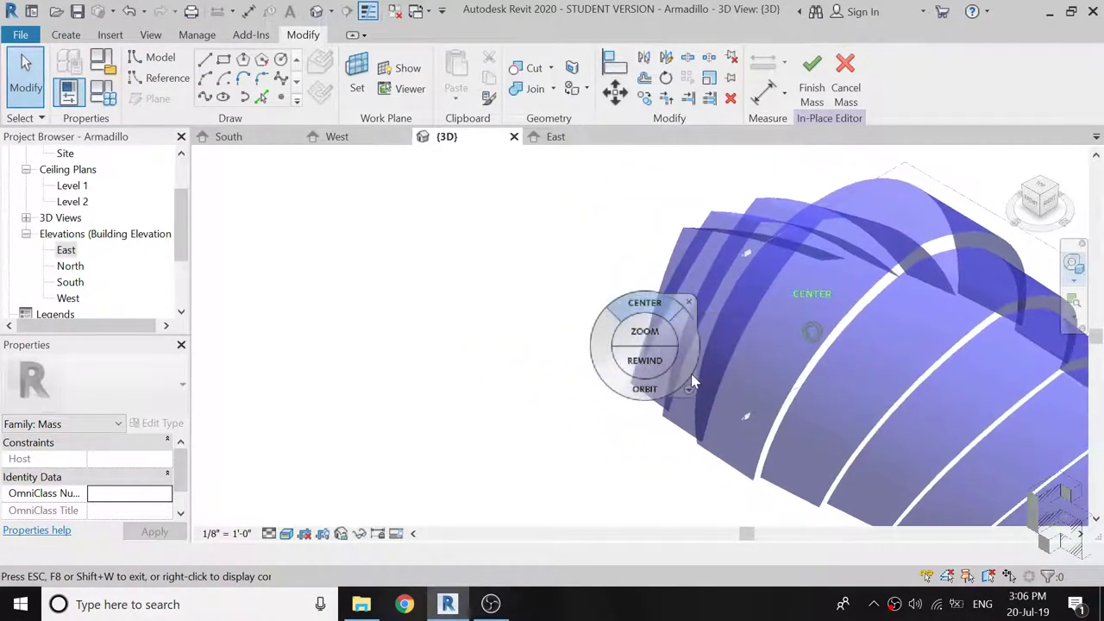
pyautogui.moveTo(681, 387)
pyautogui.mouseDown()
pyautogui.moveTo(881, 338)
pyautogui.moveTo(843, 356)
pyautogui.moveTo(772, 306)
pyautogui.moveTo(647, 316)
pyautogui.moveTo(552, 295)
pyautogui.moveTo(445, 339)
pyautogui.moveTo(556, 379)
pyautogui.moveTo(786, 369)
pyautogui.moveTo(785, 378)
pyautogui.moveTo(700, 367)
pyautogui.moveTo(754, 363)
pyautogui.mouseUp()
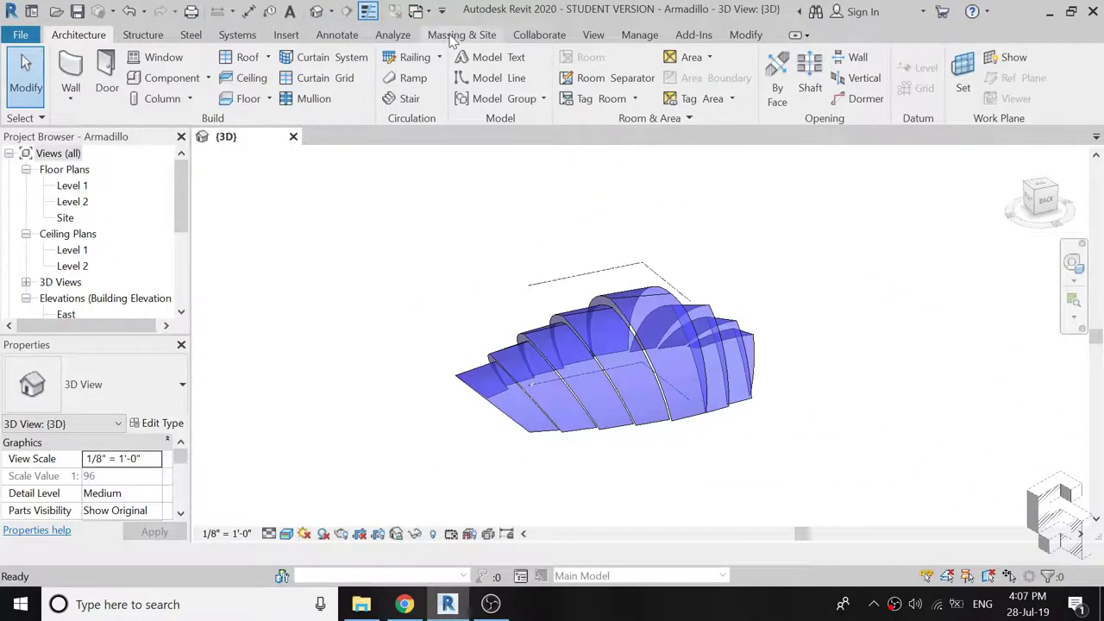
# Place Wall by Face on seven mass faces from left to right.
pyautogui.click(460, 37)
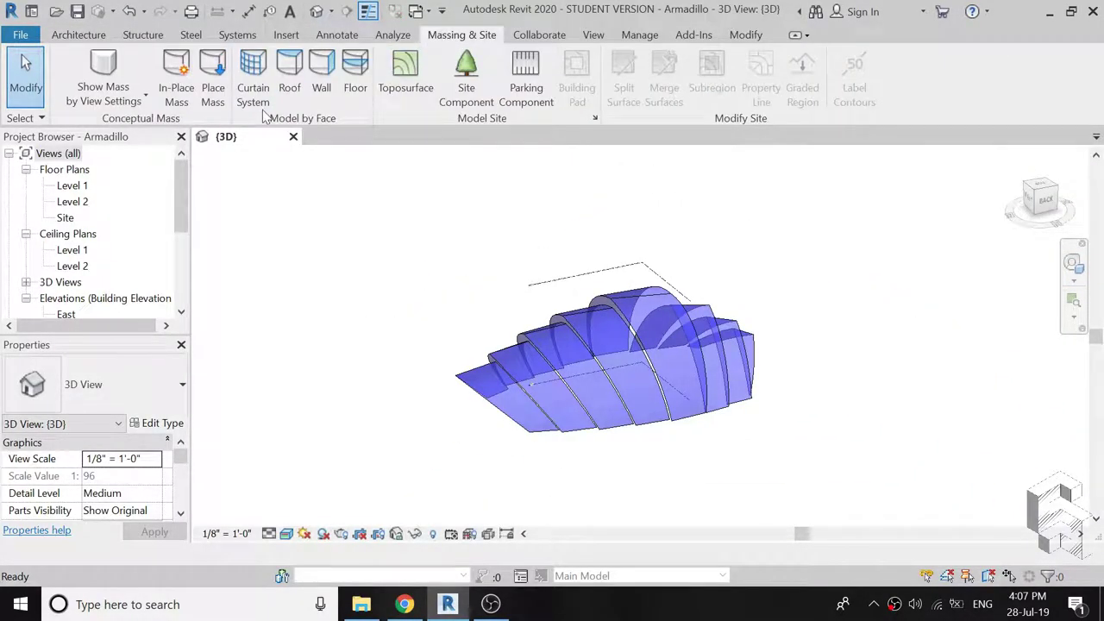
pyautogui.click(318, 71)
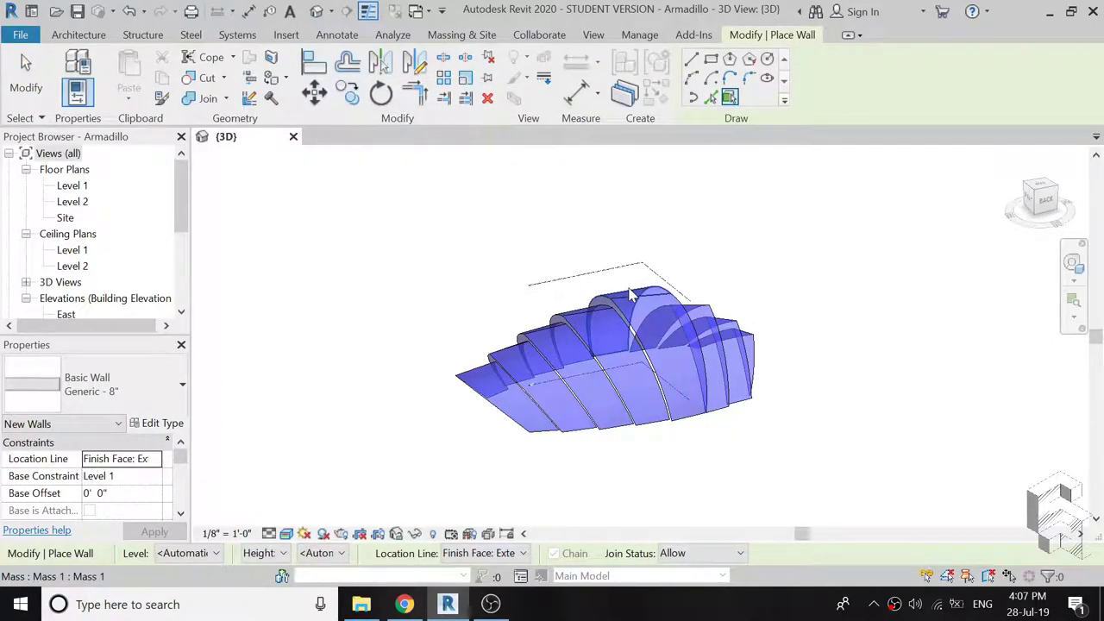
pyautogui.scroll(1, 627, 293)
pyautogui.scroll(2, 627, 293)
pyautogui.moveTo(564, 438)
pyautogui.keyDown('shift'); pyautogui.mouseDown(button='middle')
pyautogui.moveTo(465, 444)
pyautogui.moveTo(442, 459)
pyautogui.mouseUp(button='middle'); pyautogui.keyUp('shift')
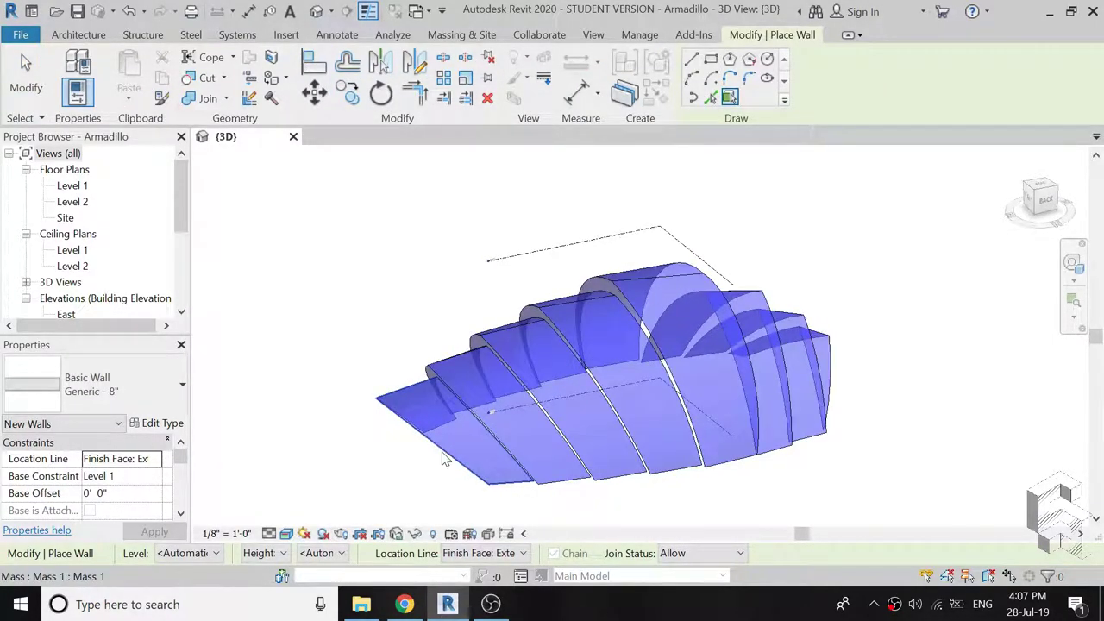
pyautogui.click(443, 457)
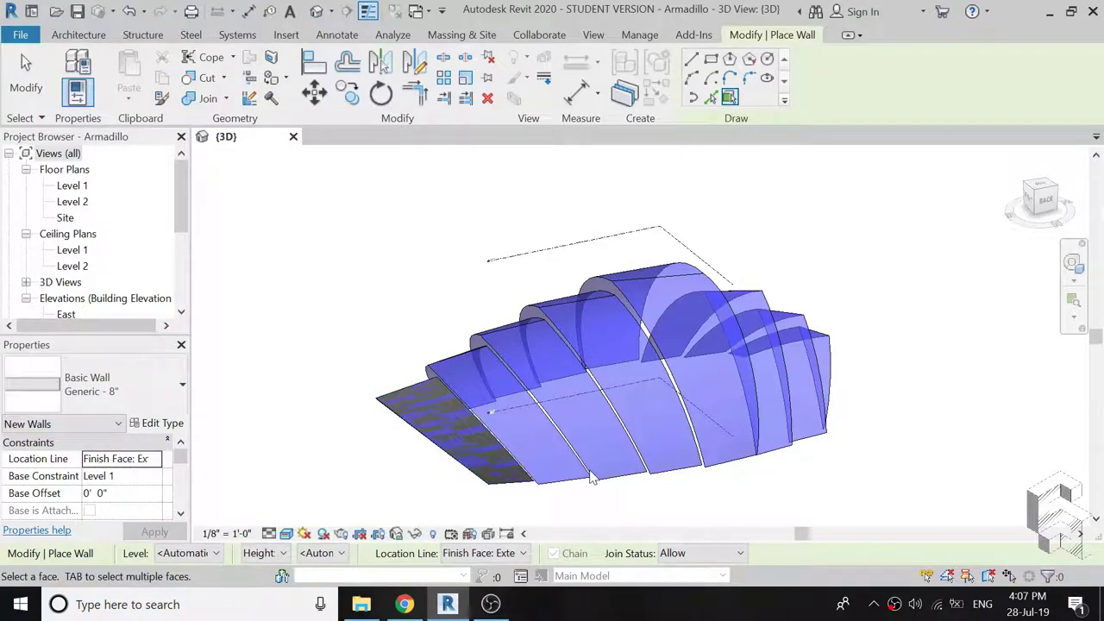
pyautogui.click(556, 439)
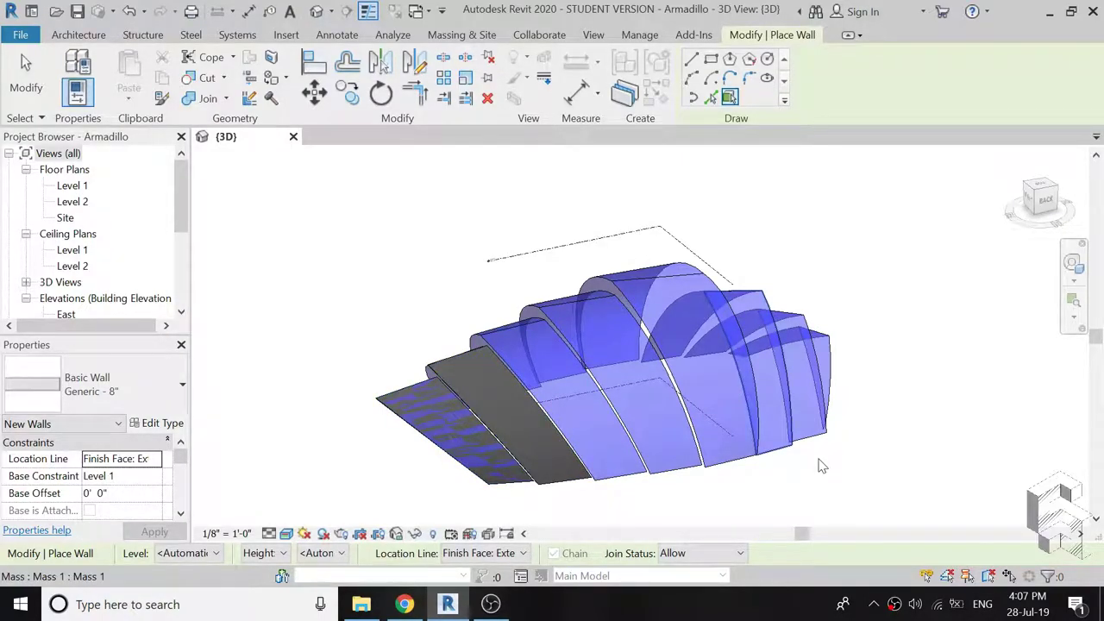
pyautogui.click(557, 416)
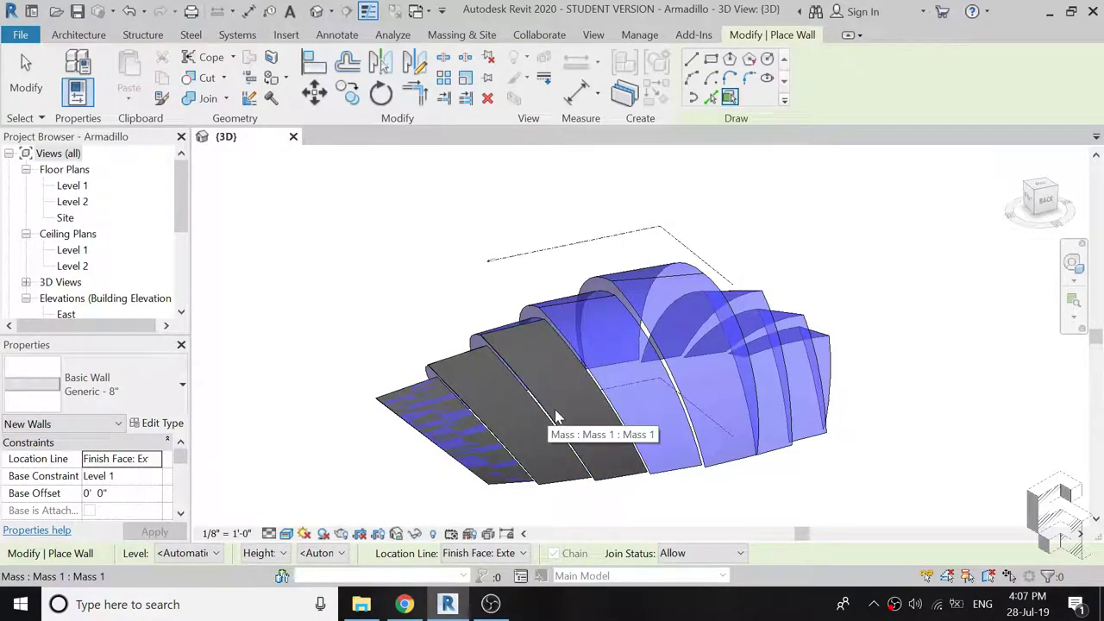
pyautogui.click(664, 371)
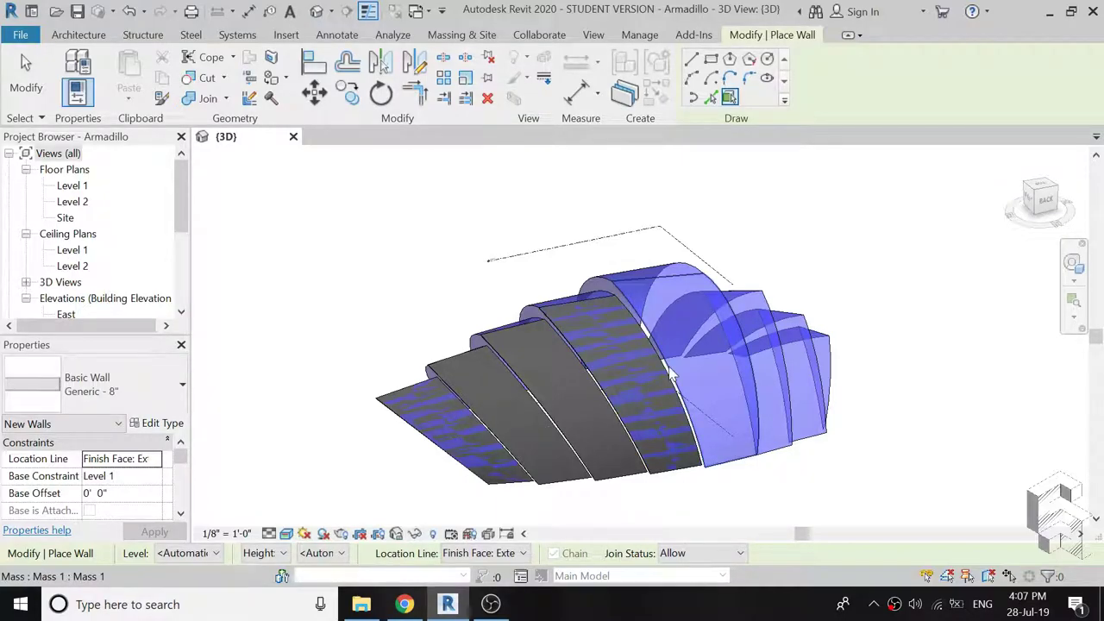
pyautogui.click(673, 372)
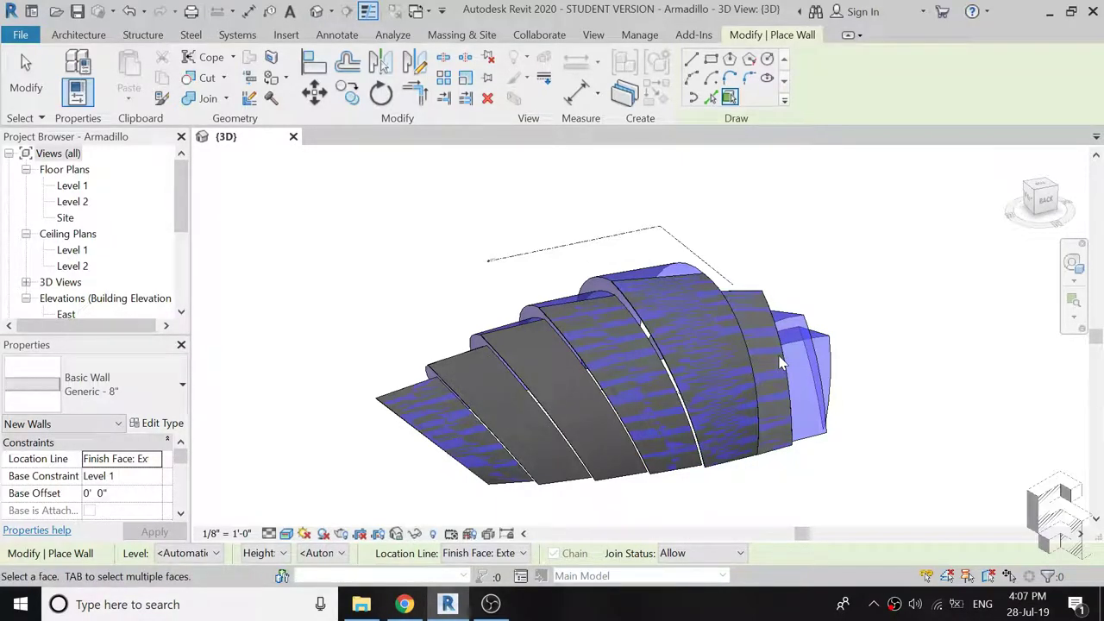
pyautogui.click(780, 364)
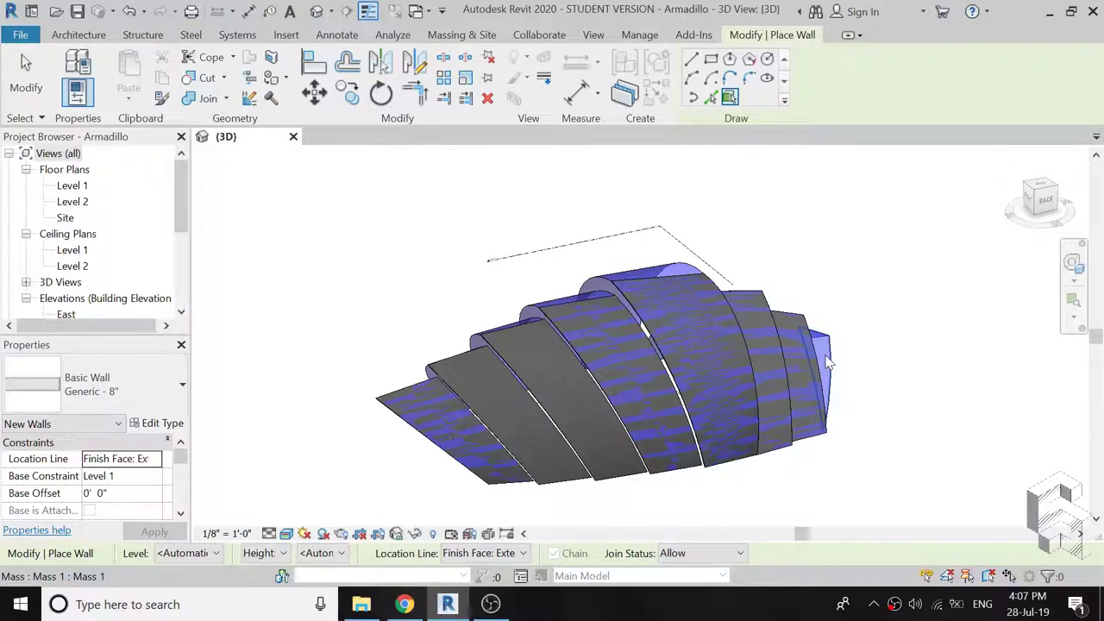
pyautogui.click(826, 362)
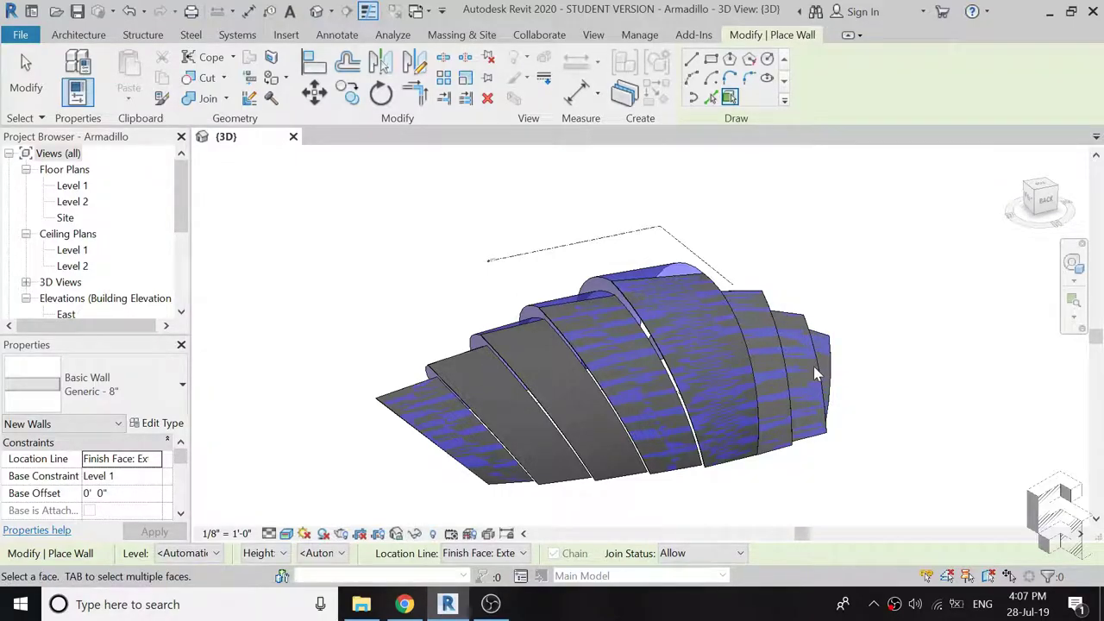
# Orbit to a remaining uncovered shell face, wall it, and accept the join warning.
pyautogui.press('F8')
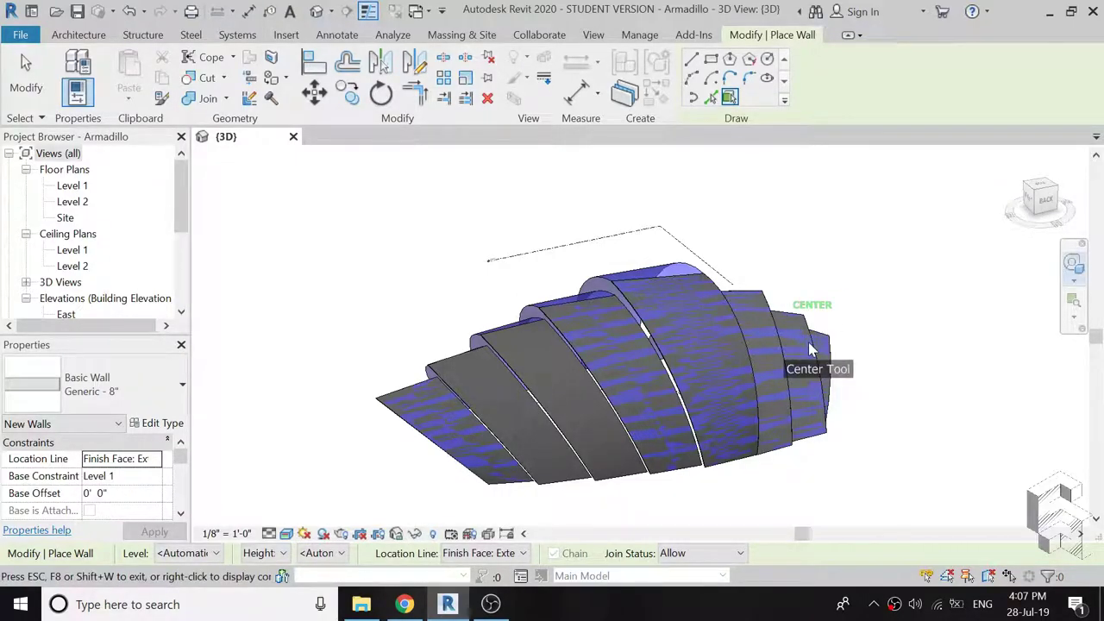
pyautogui.moveTo(811, 349); pyautogui.dragTo(642, 366)
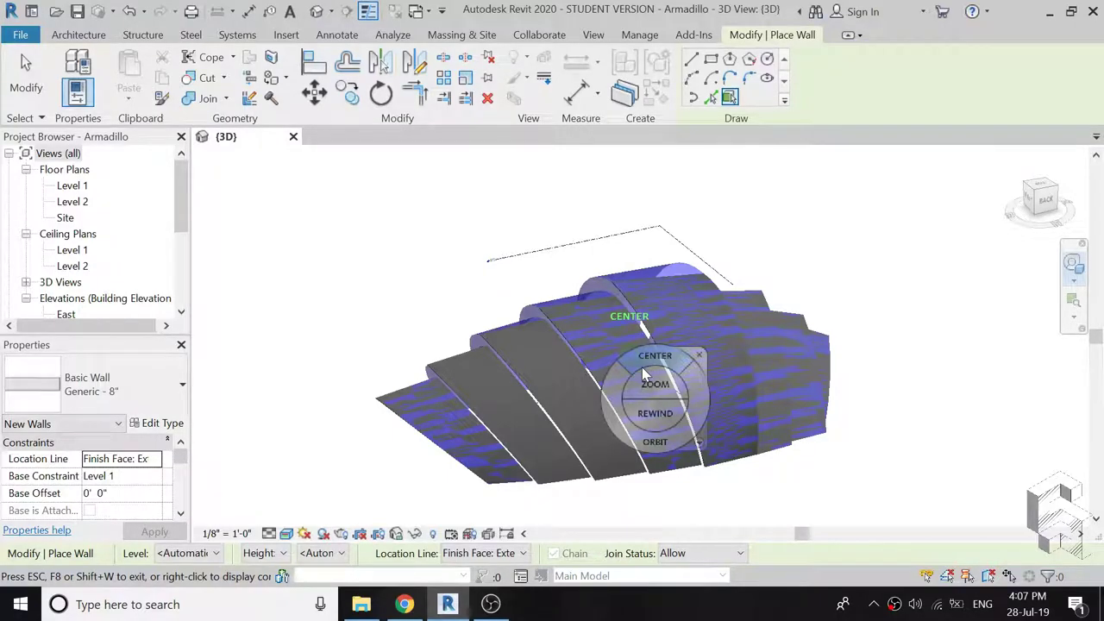
pyautogui.moveTo(655, 440)
pyautogui.mouseDown()
pyautogui.moveTo(1026, 435)
pyautogui.moveTo(772, 319)
pyautogui.mouseUp()
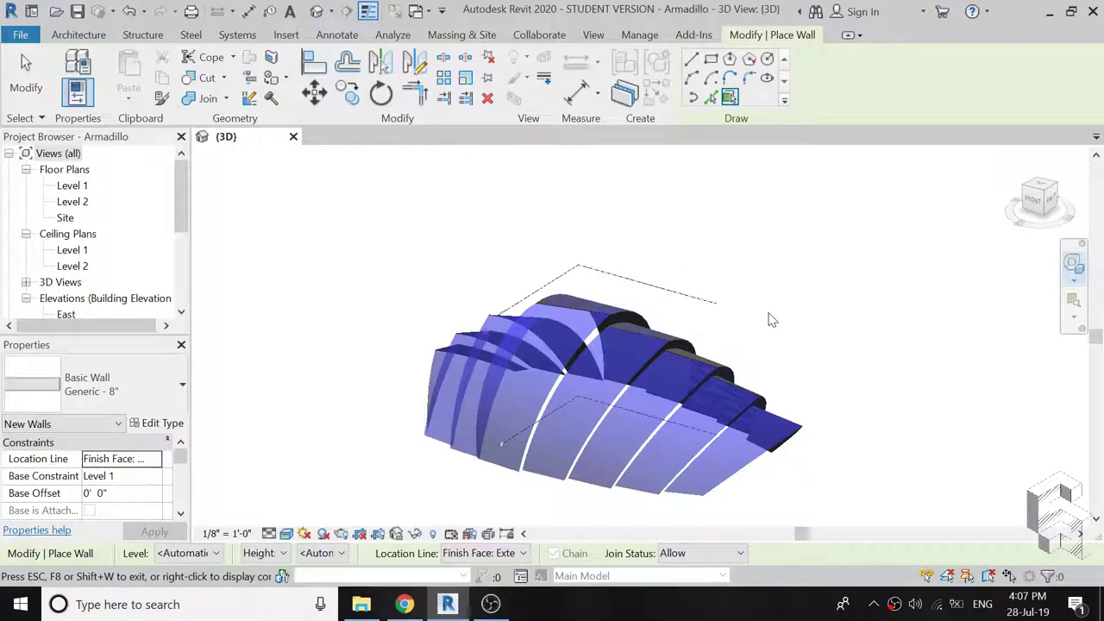
pyautogui.scroll(1, 426, 353)
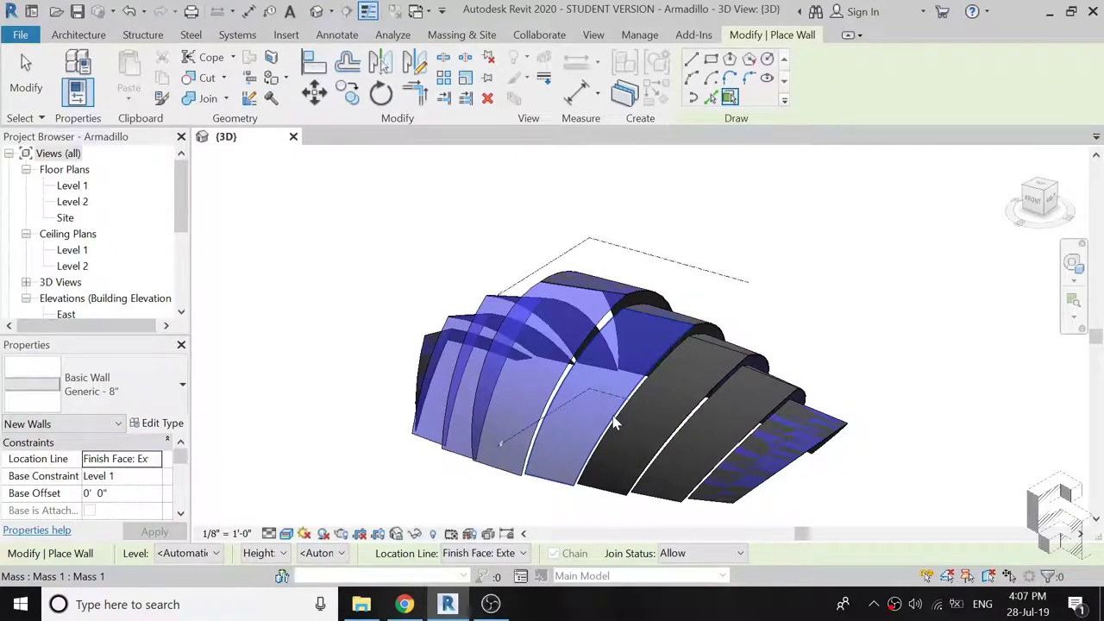
pyautogui.click(614, 423)
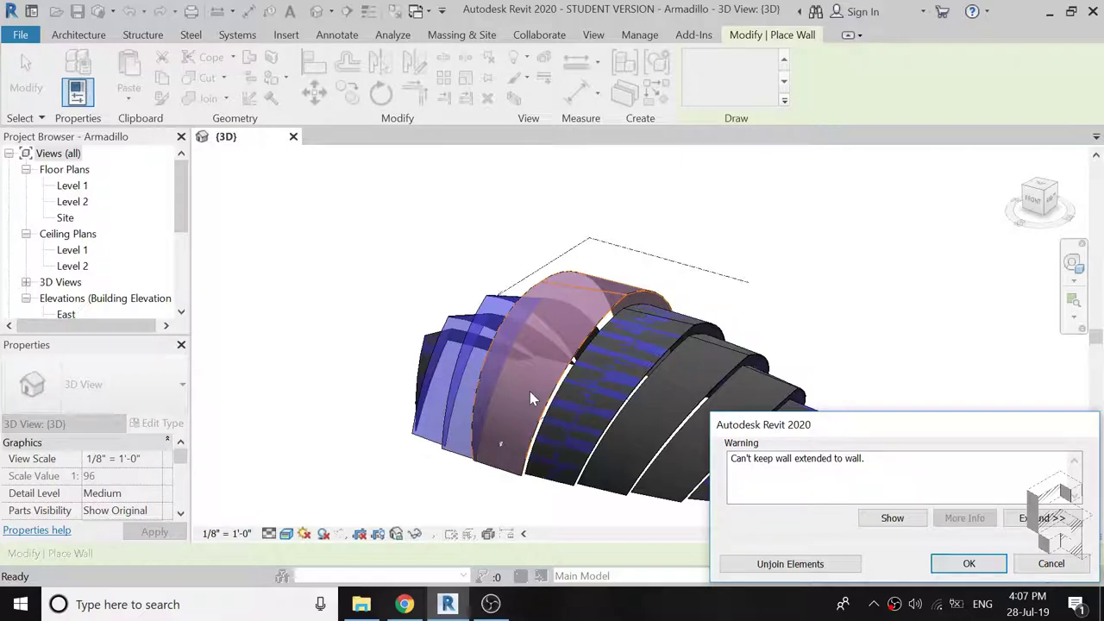
pyautogui.press('Return')
pyautogui.press('Escape')
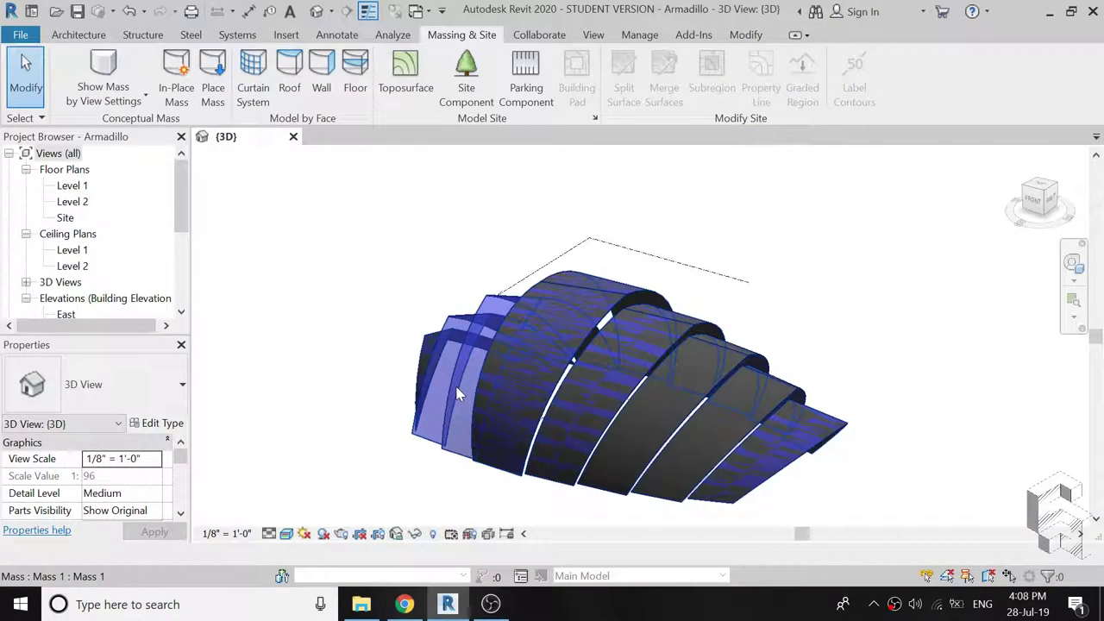
# Select the mass and restart Wall by Face, then cancel it.
pyautogui.click(462, 395)
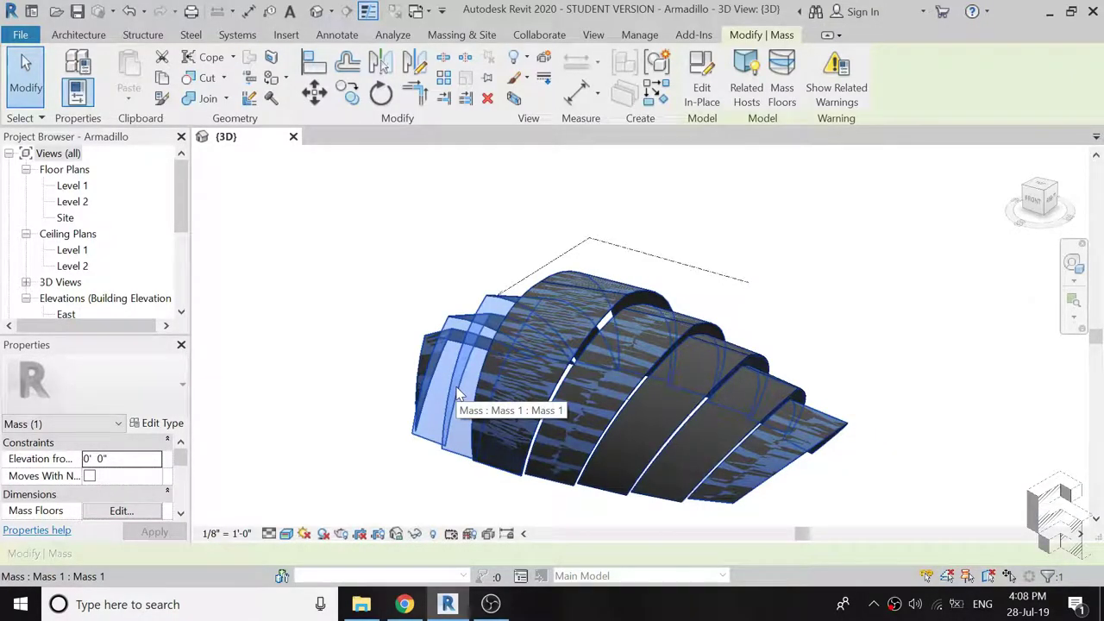
pyautogui.press('w')
pyautogui.press('a')
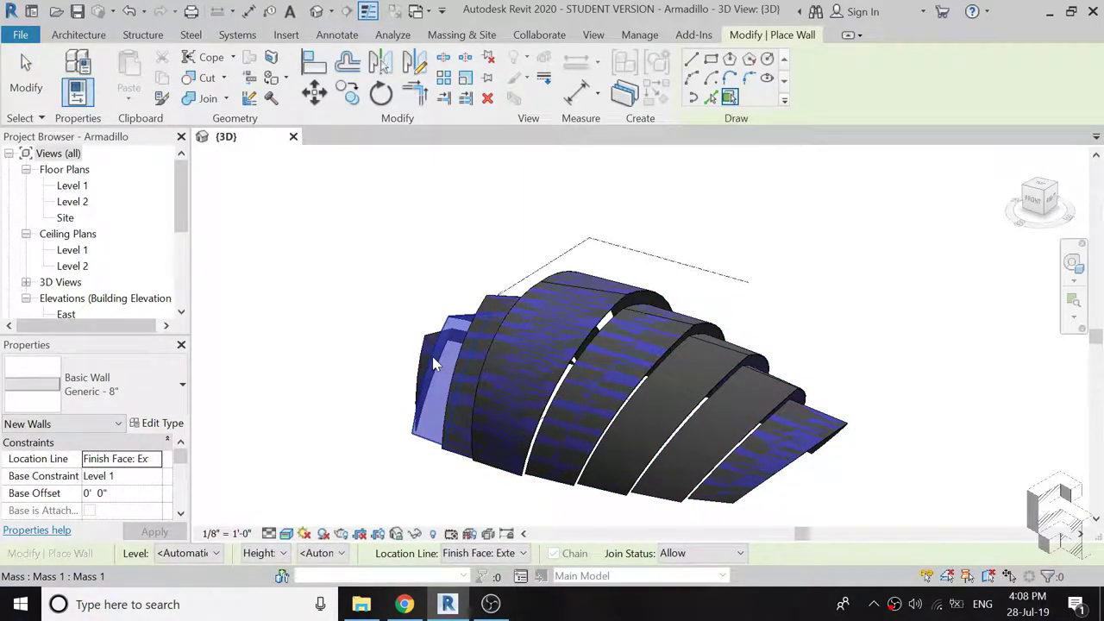
pyautogui.press('Escape')
pyautogui.press('Escape')
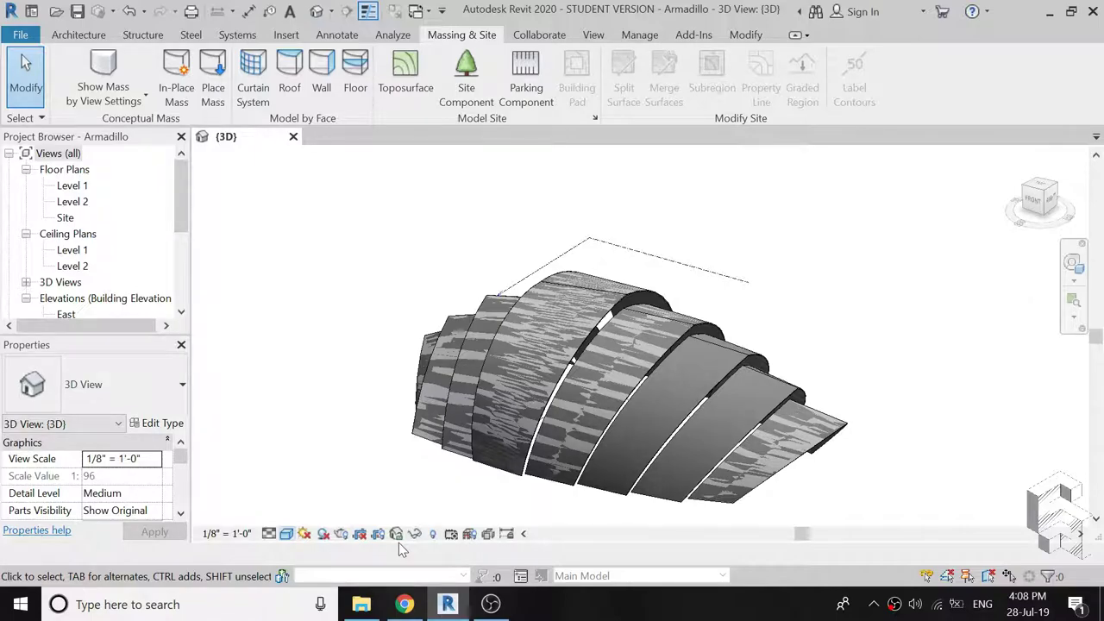
# Orbit around the walled armadillo form and set the ViewCube to BACK.
pyautogui.hotkey('shift', 'w')
pyautogui.moveTo(634, 336); pyautogui.dragTo(588, 347)
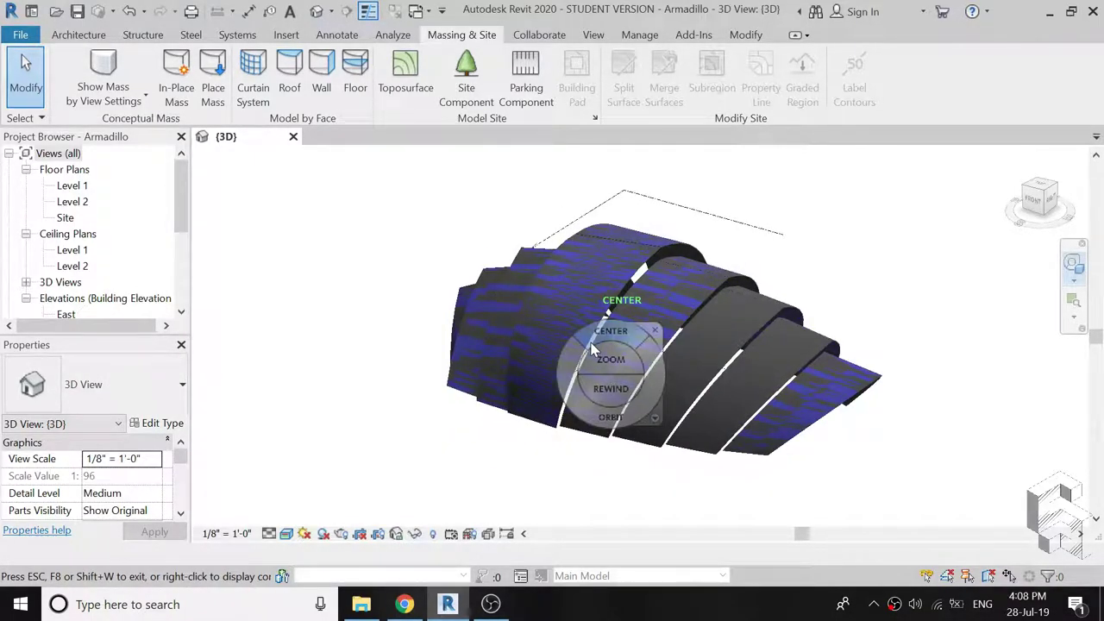
pyautogui.moveTo(611, 416)
pyautogui.mouseDown()
pyautogui.moveTo(470, 380)
pyautogui.moveTo(401, 418)
pyautogui.moveTo(401, 444)
pyautogui.moveTo(410, 362)
pyautogui.mouseUp()
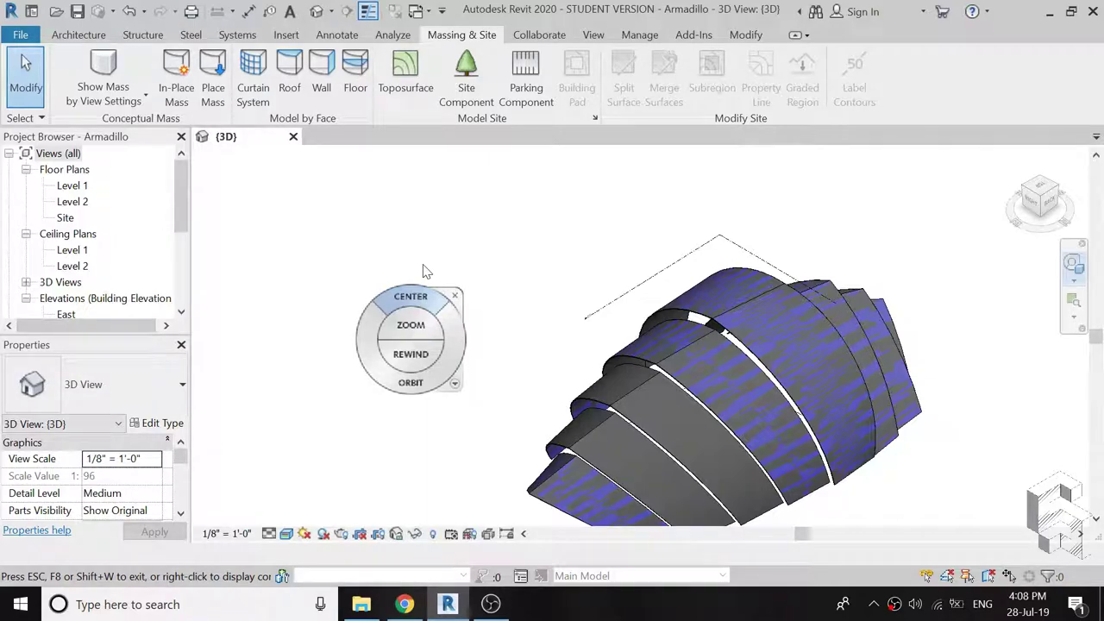
pyautogui.moveTo(411, 382)
pyautogui.mouseDown()
pyautogui.moveTo(857, 309)
pyautogui.moveTo(919, 483)
pyautogui.mouseUp()
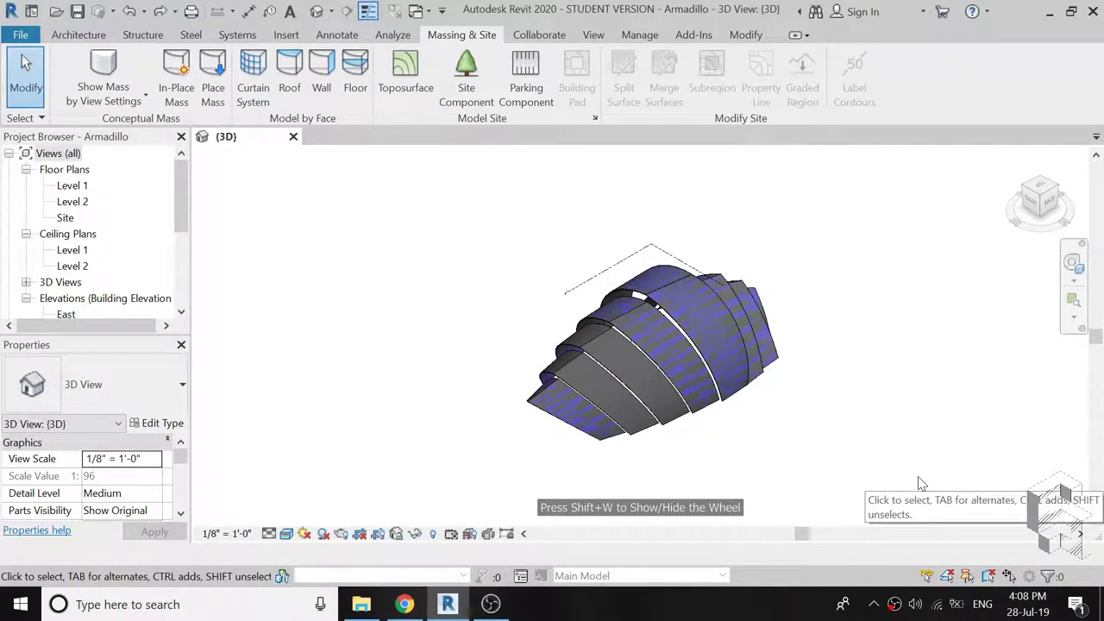
pyautogui.click(1039, 195)
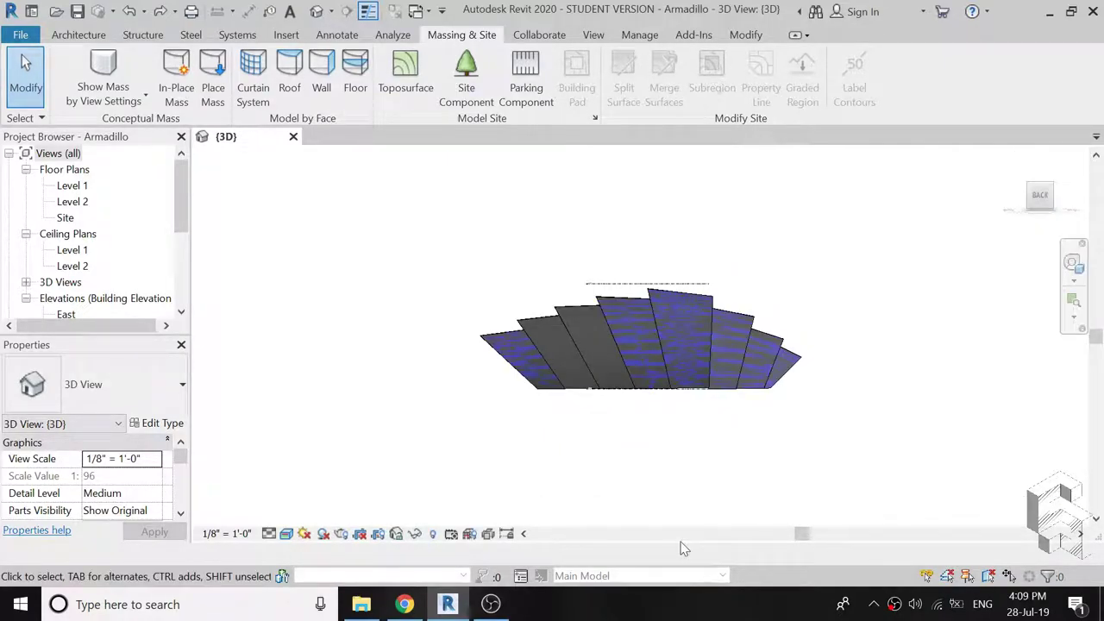